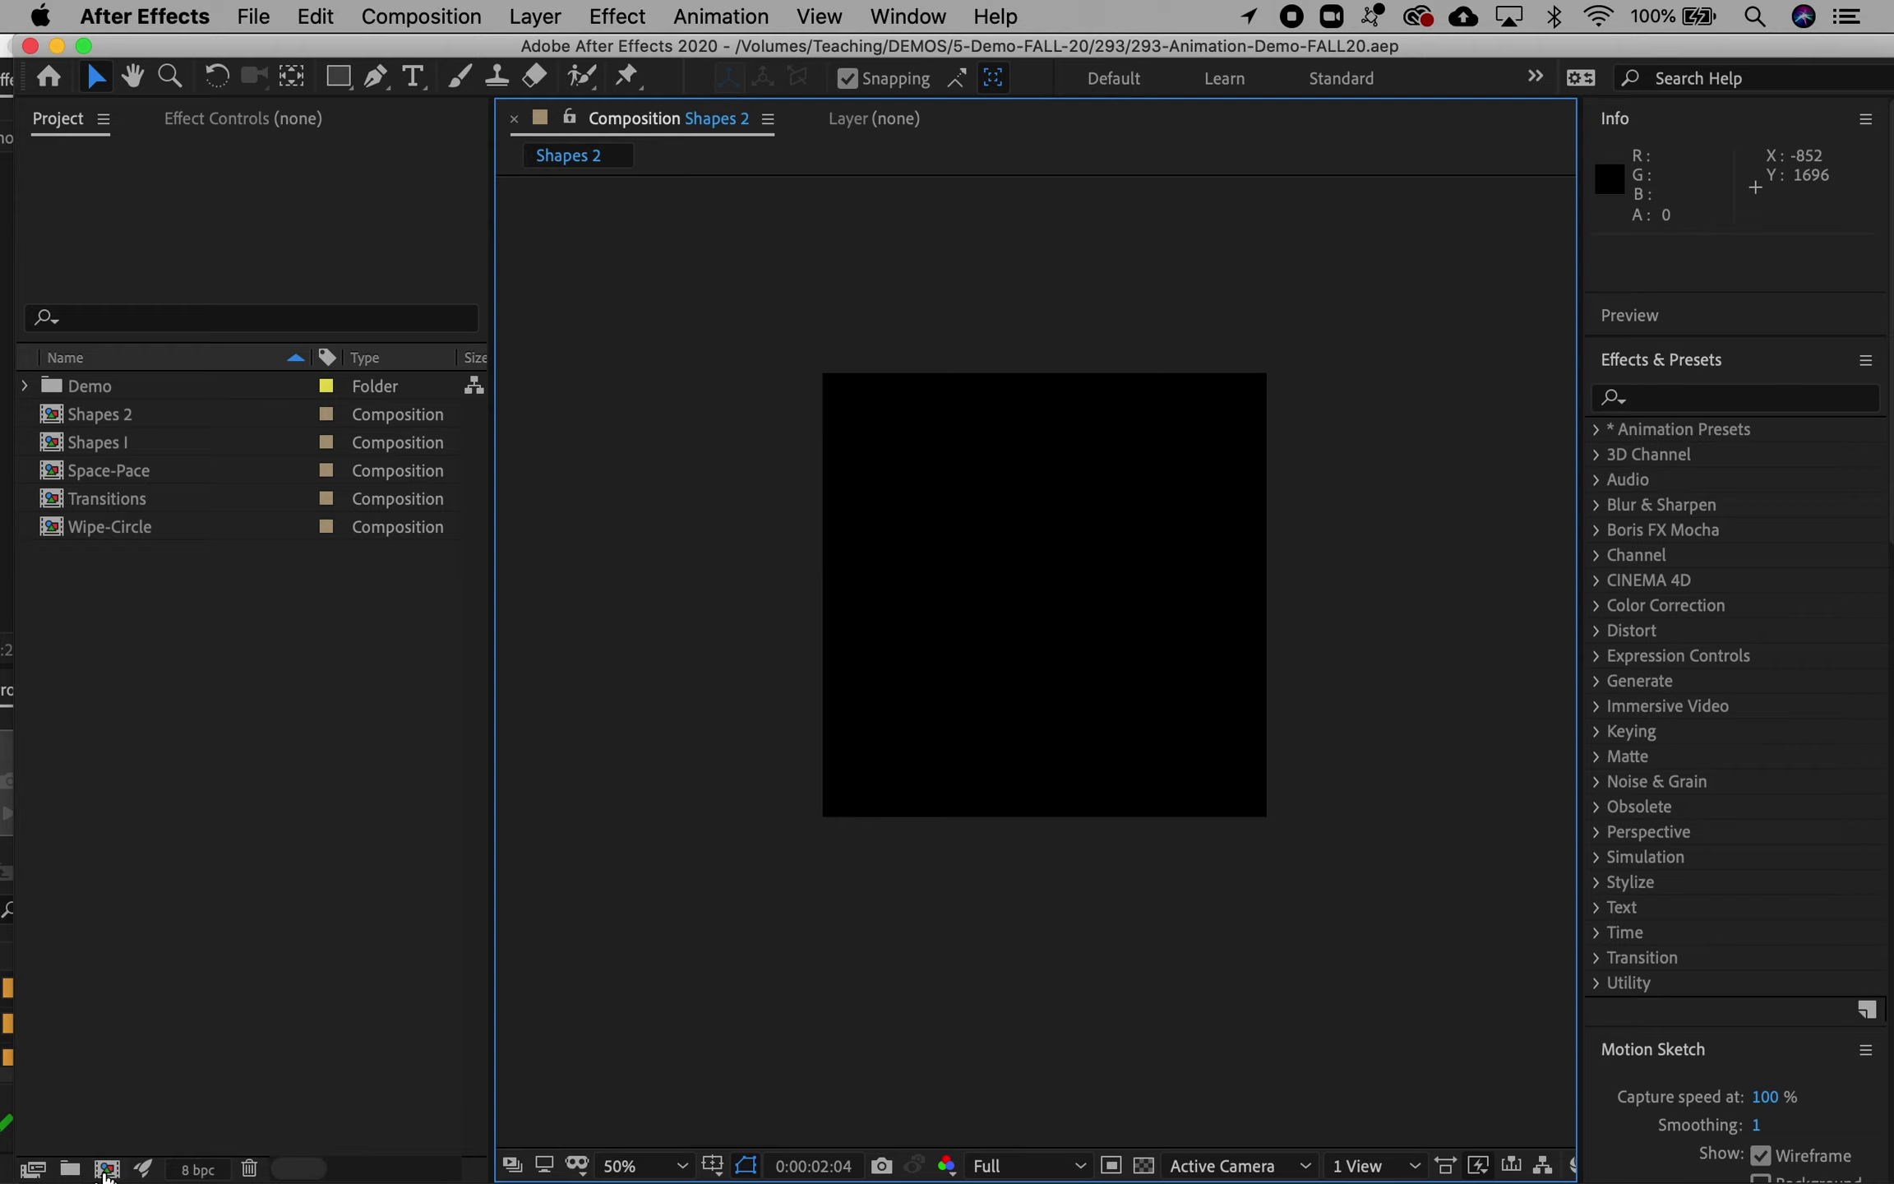
Step: Start a new composition named Abstract Loop with a 1920×1080 frame size
left_click(399, 16)
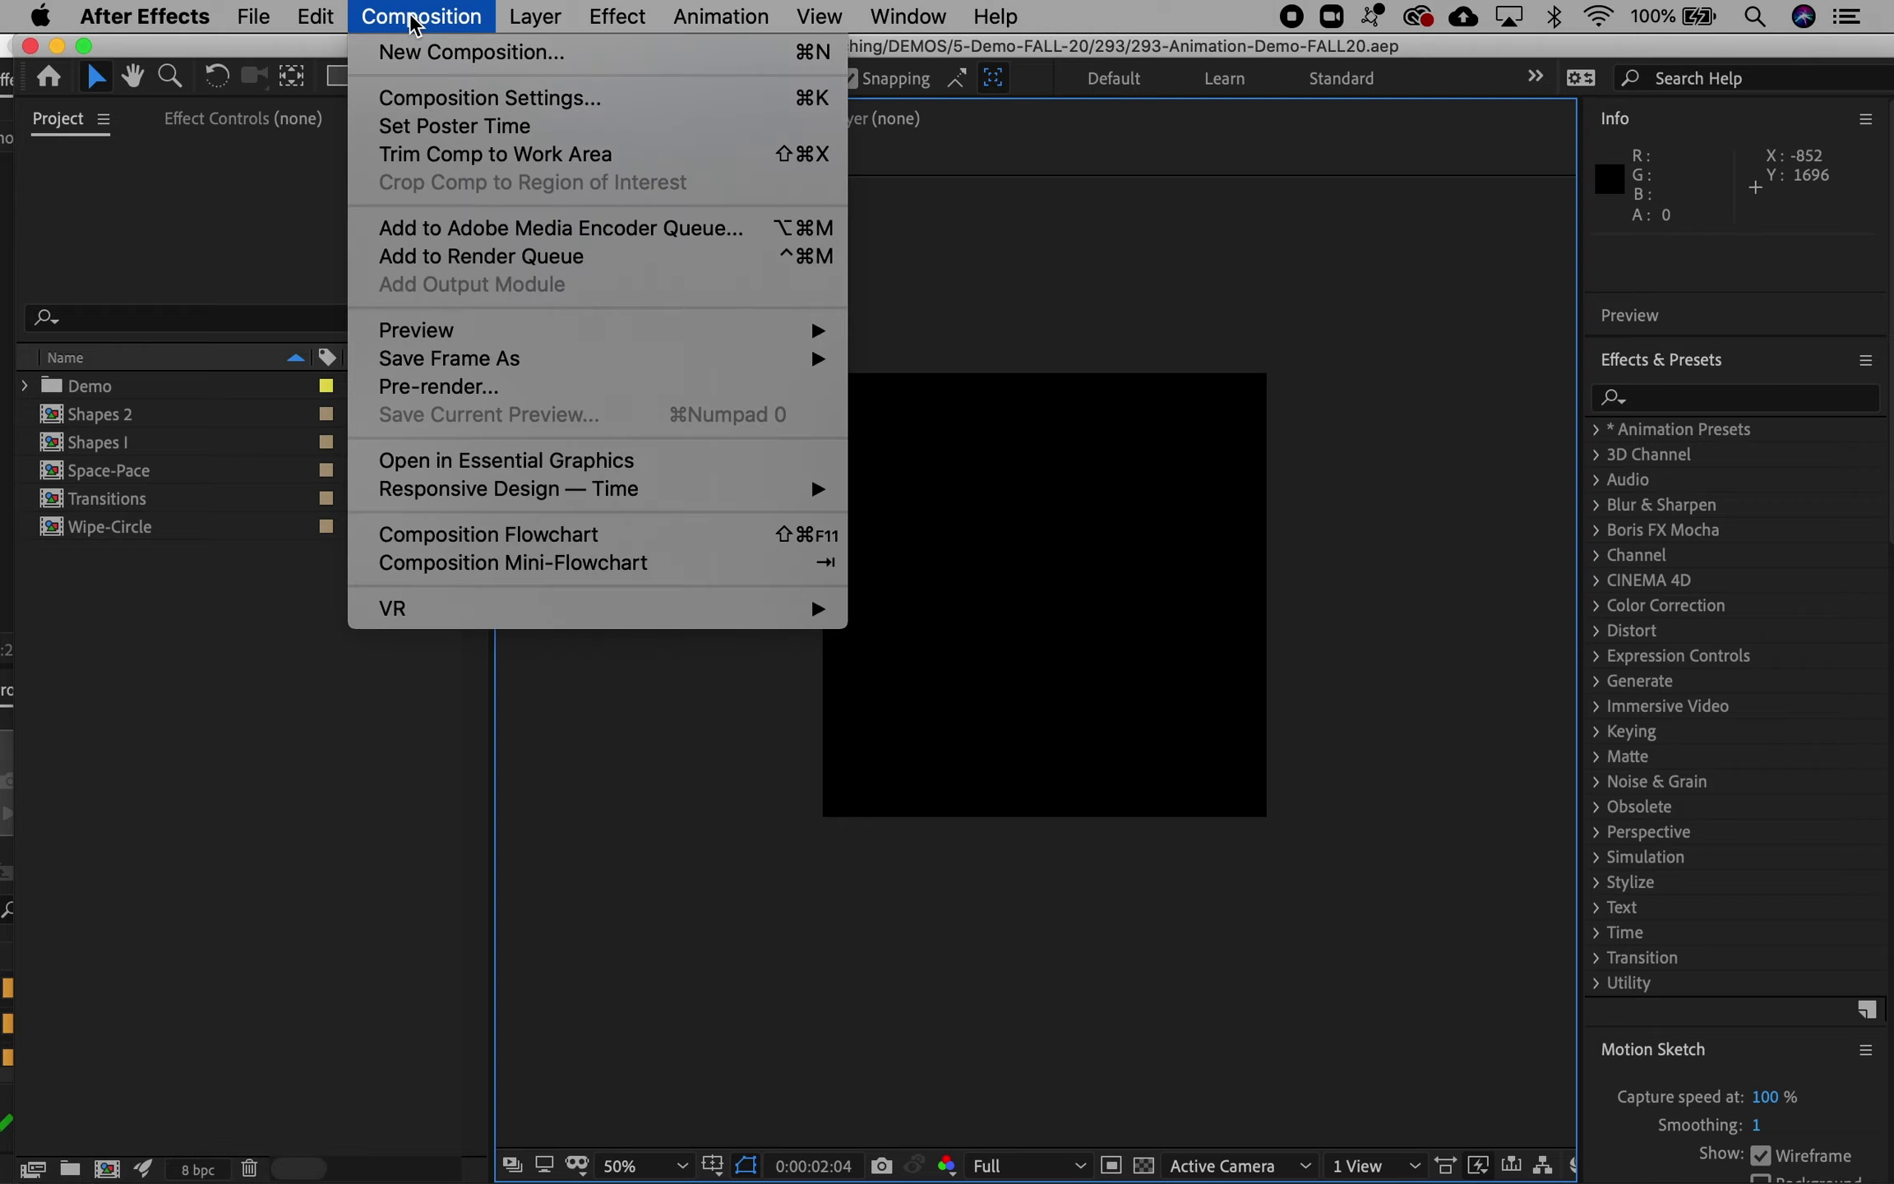
left_click(418, 42)
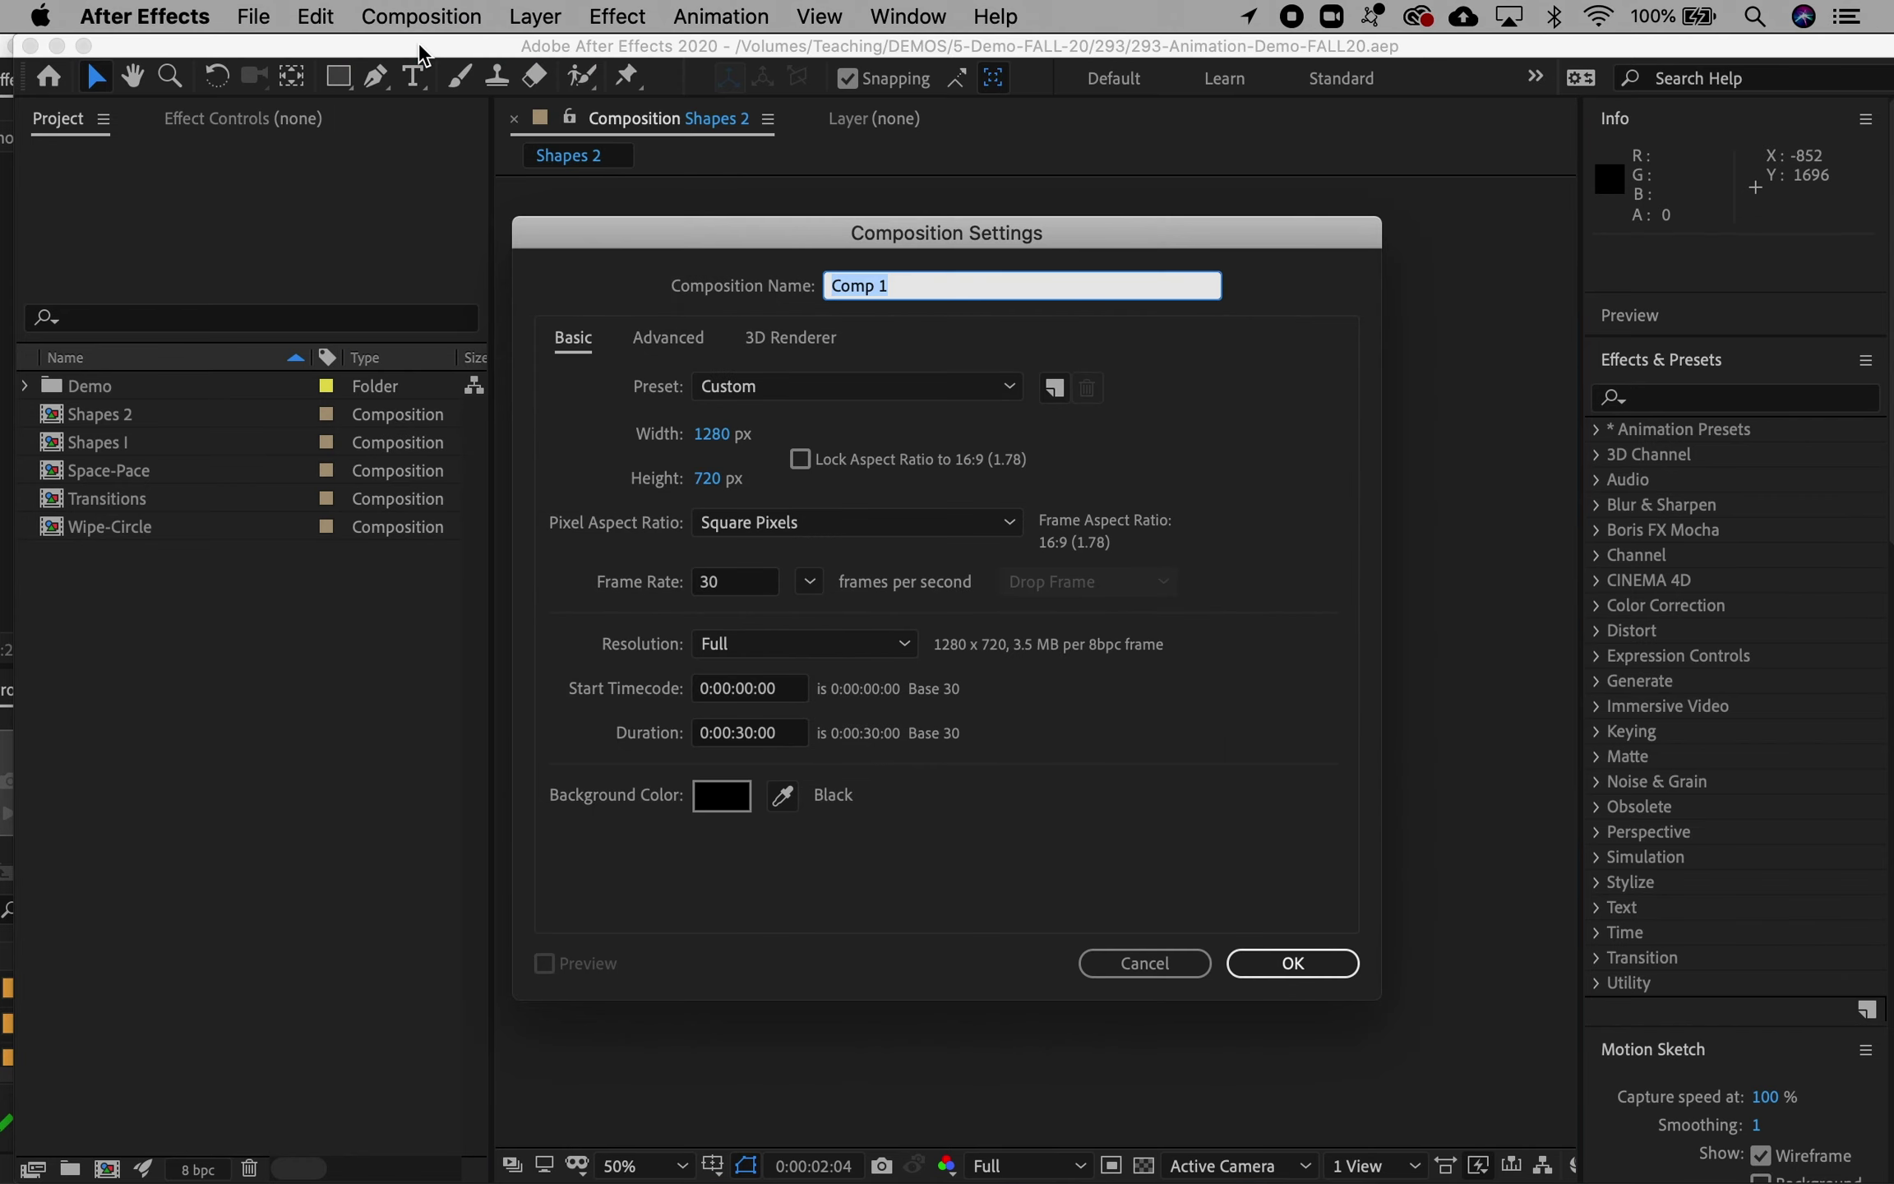
type("Abstract Loop")
left_click(1177, 472)
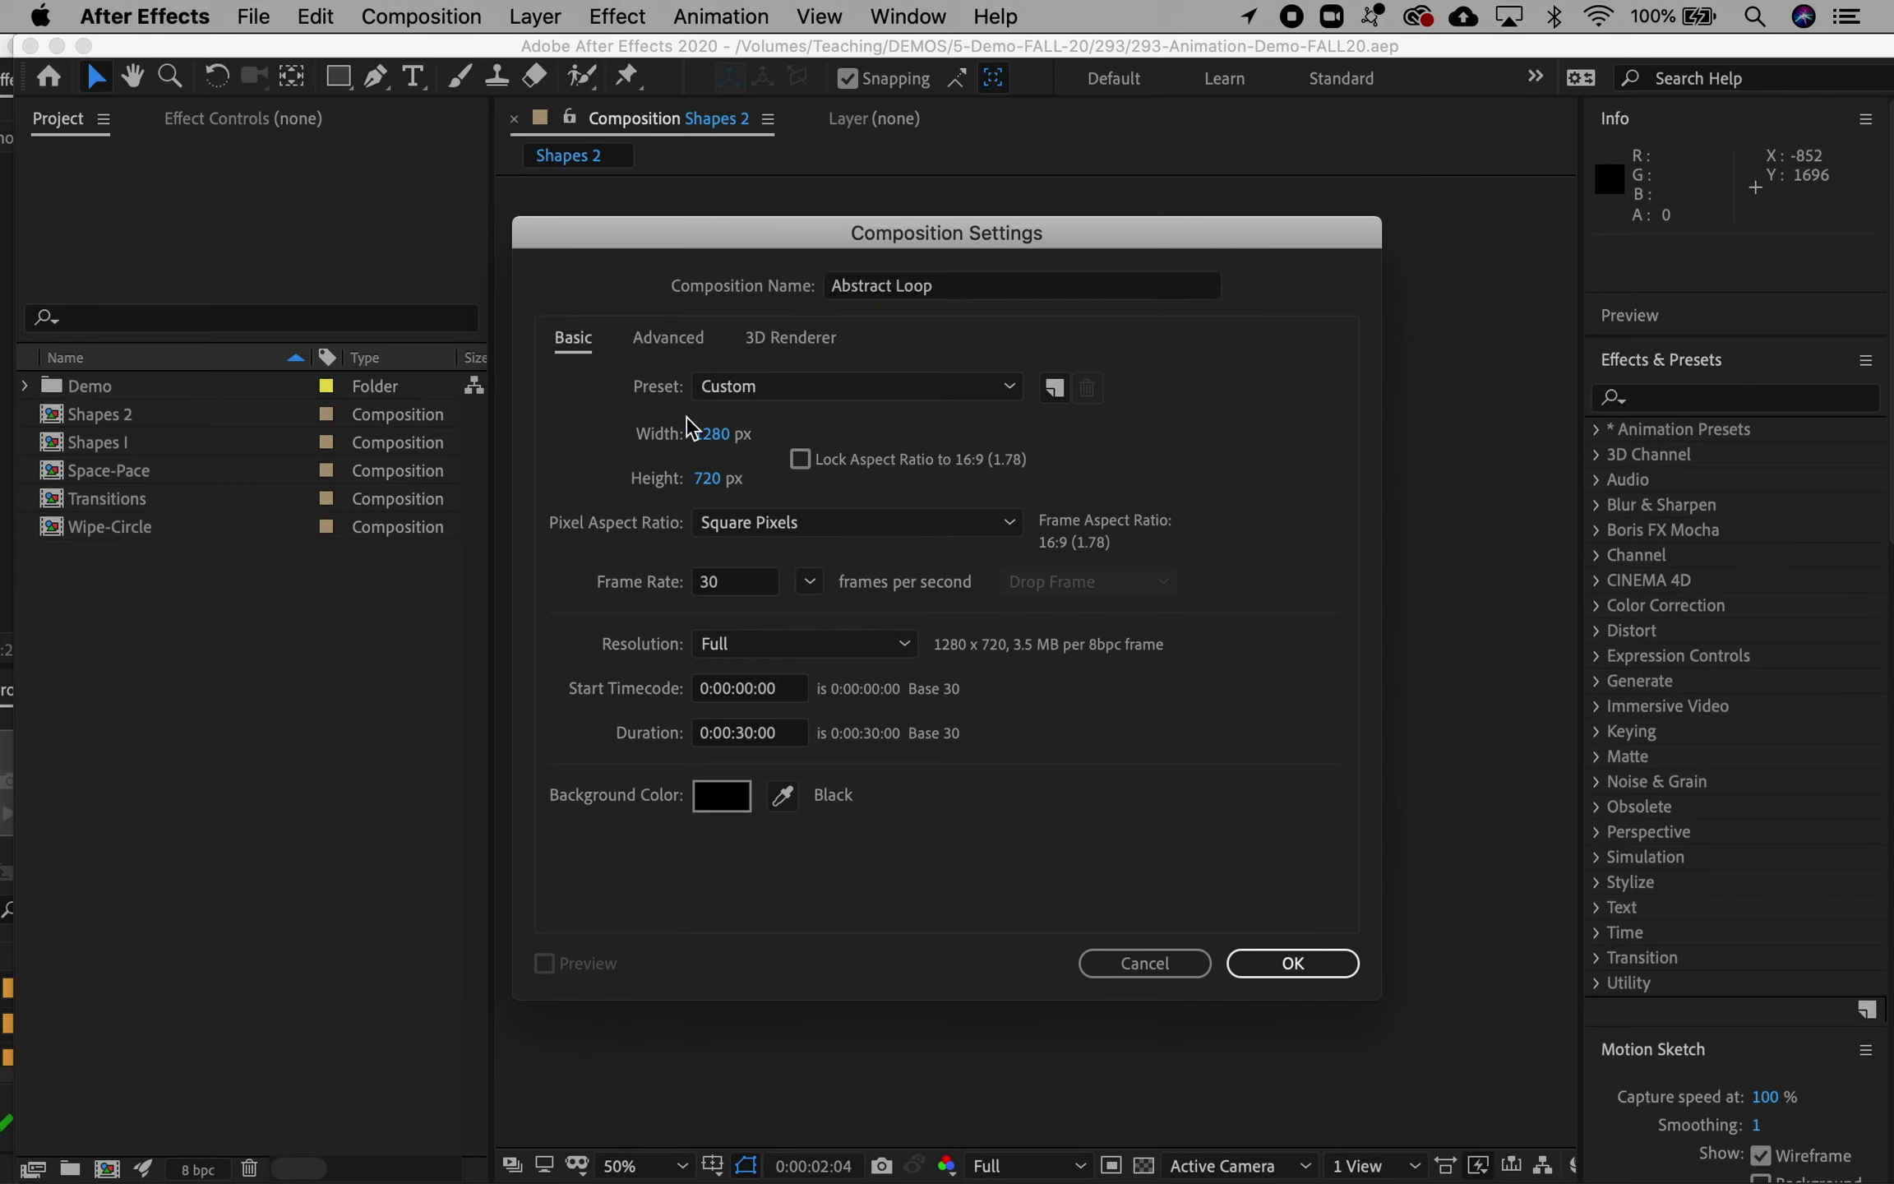
left_click(714, 433)
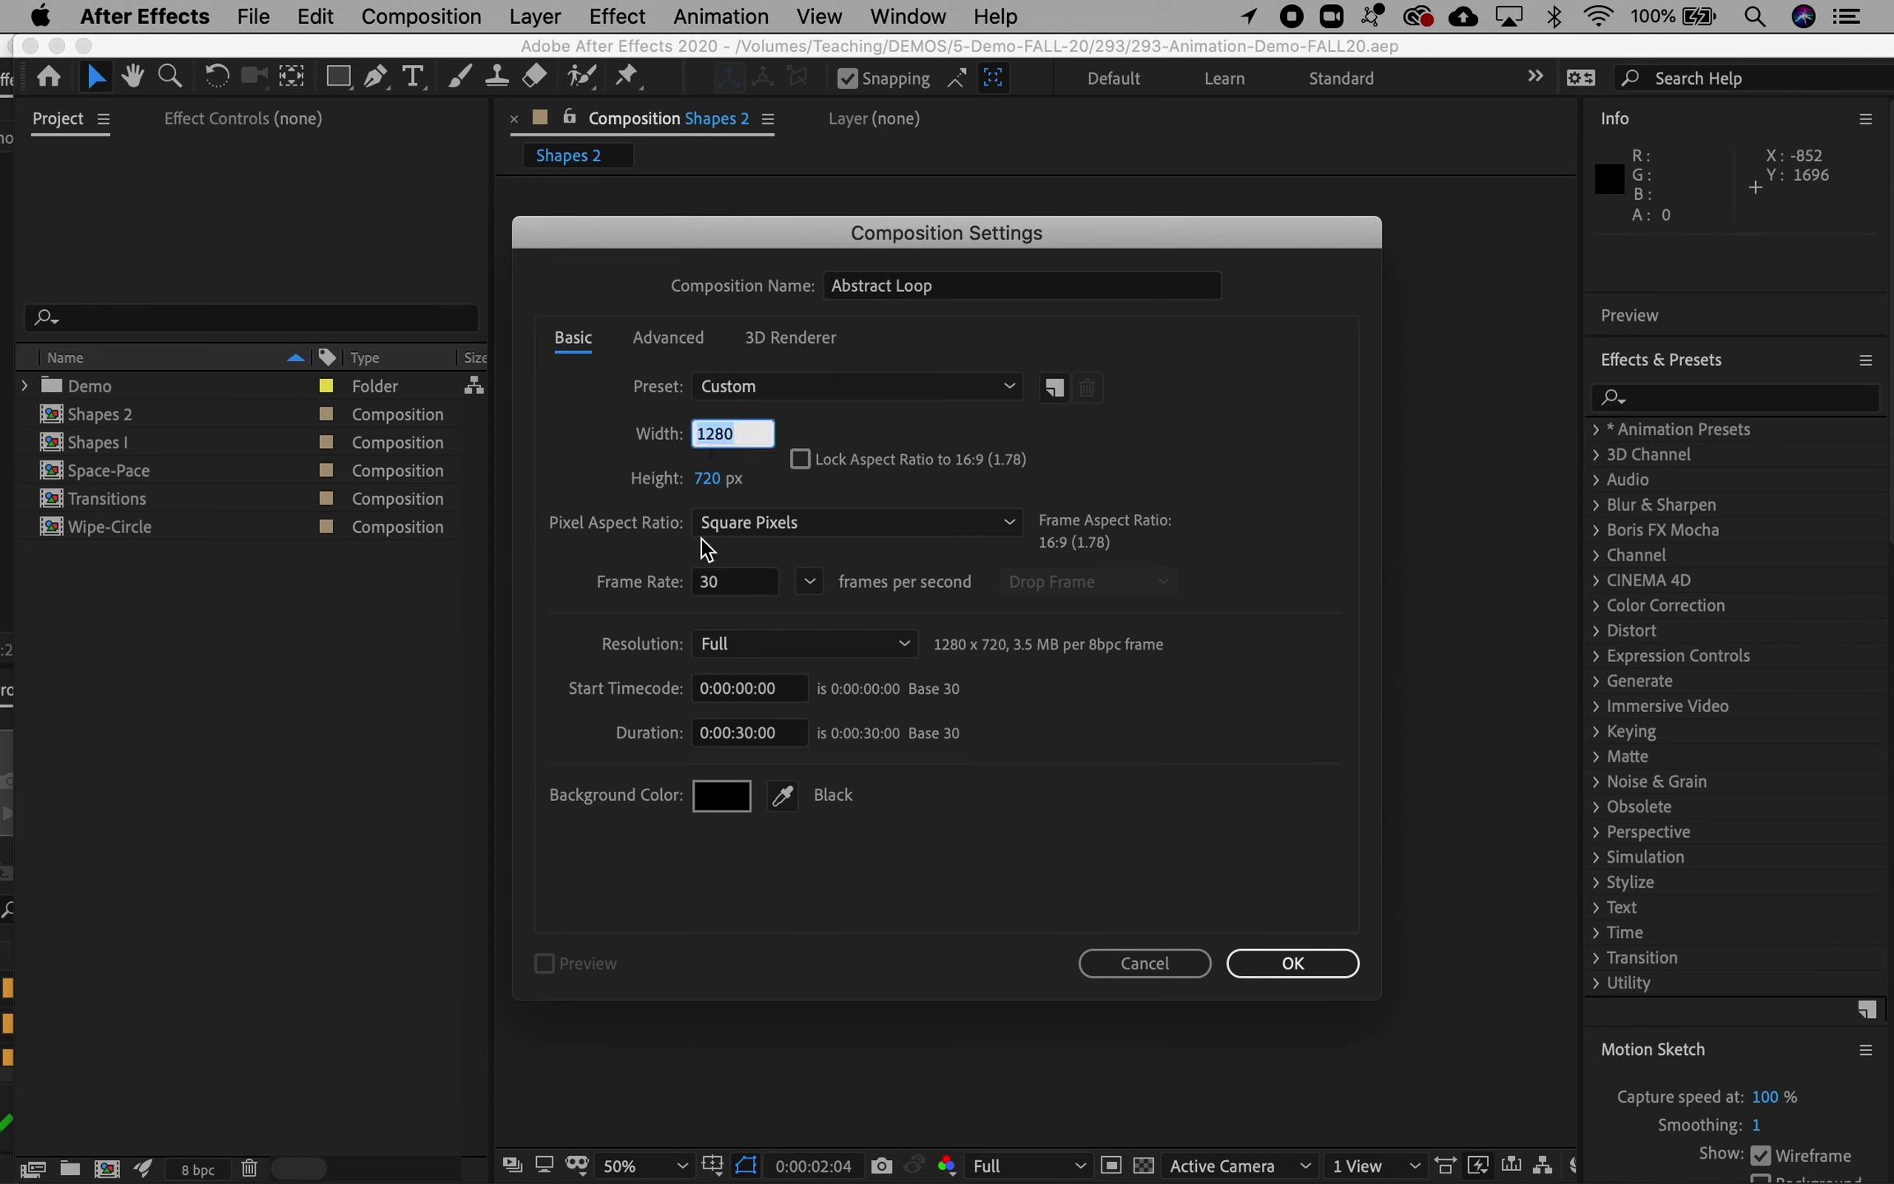
type("1920")
key("Tab")
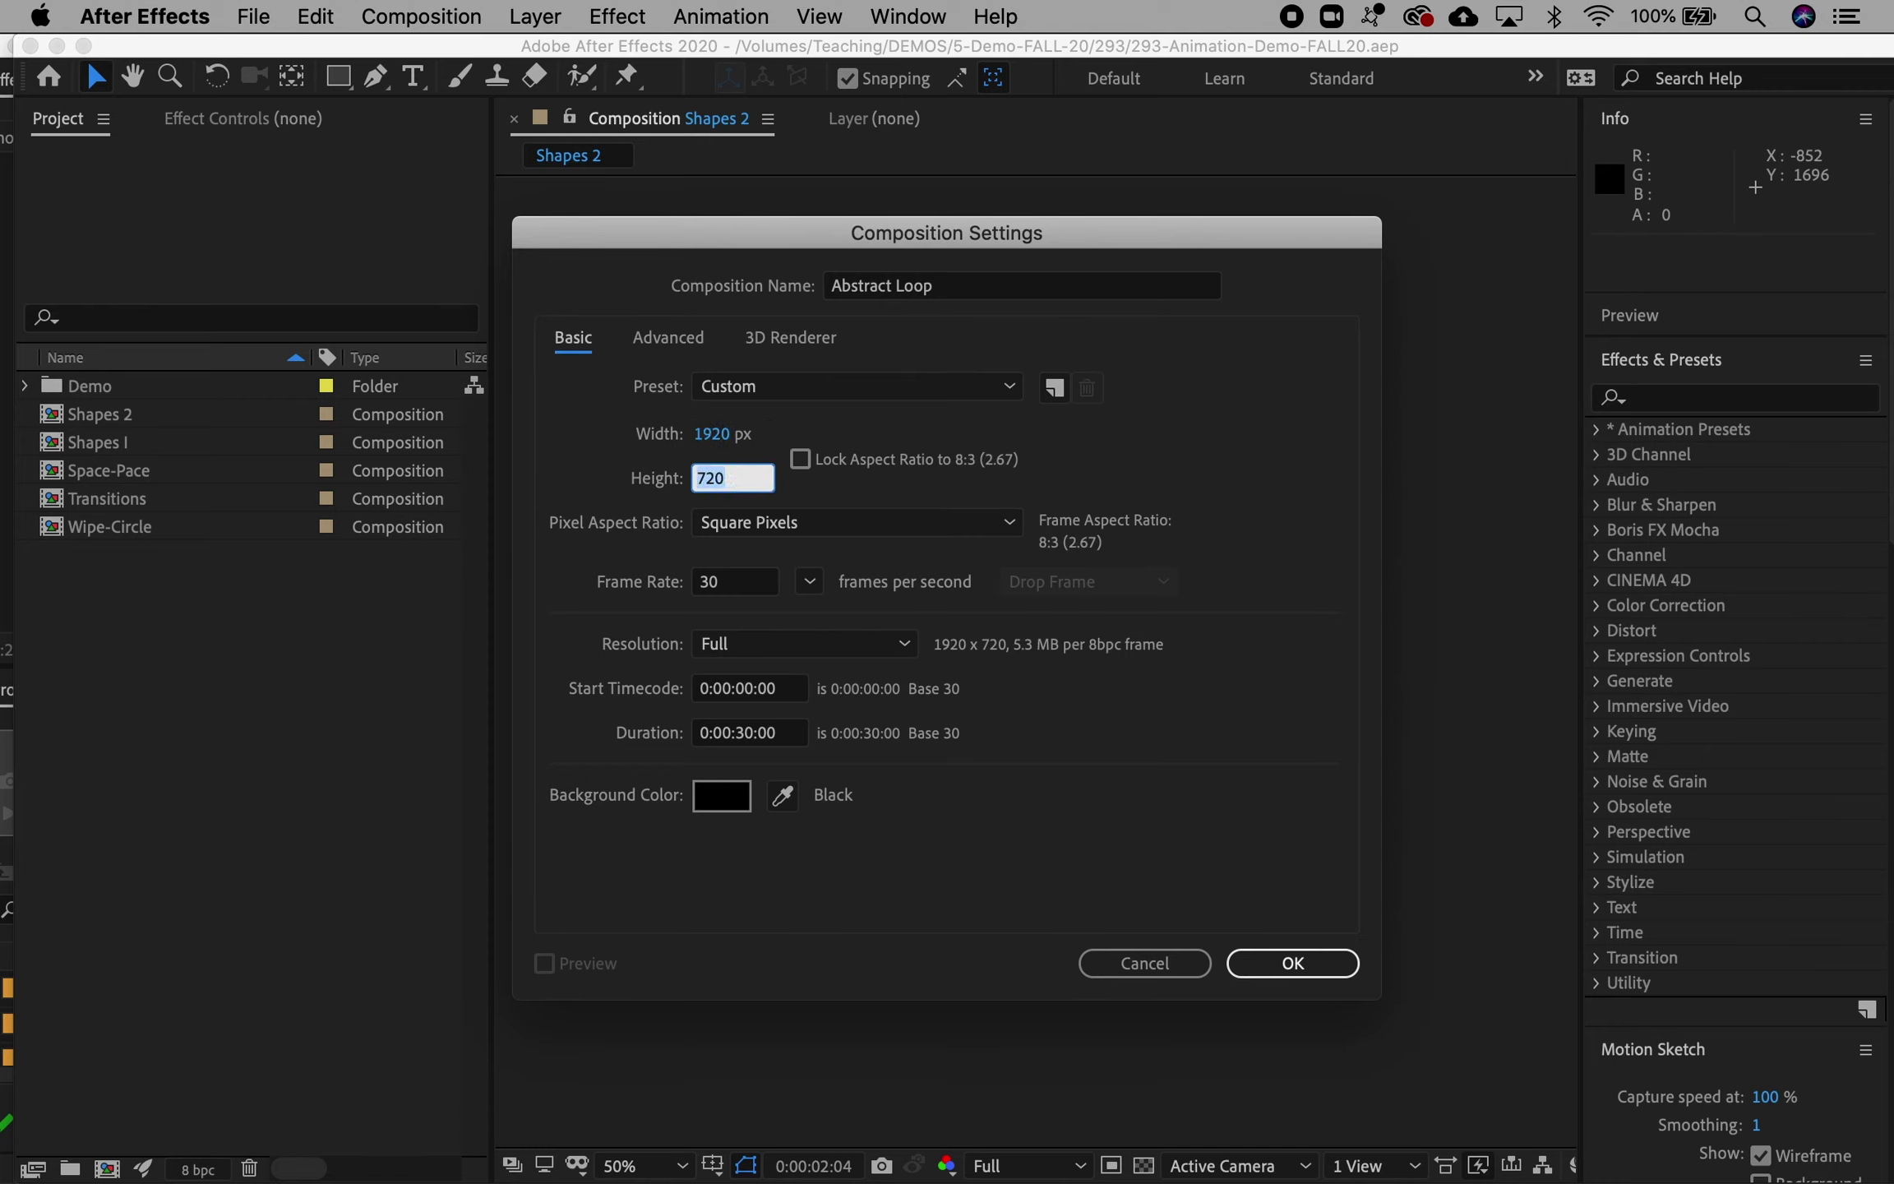
type("1080")
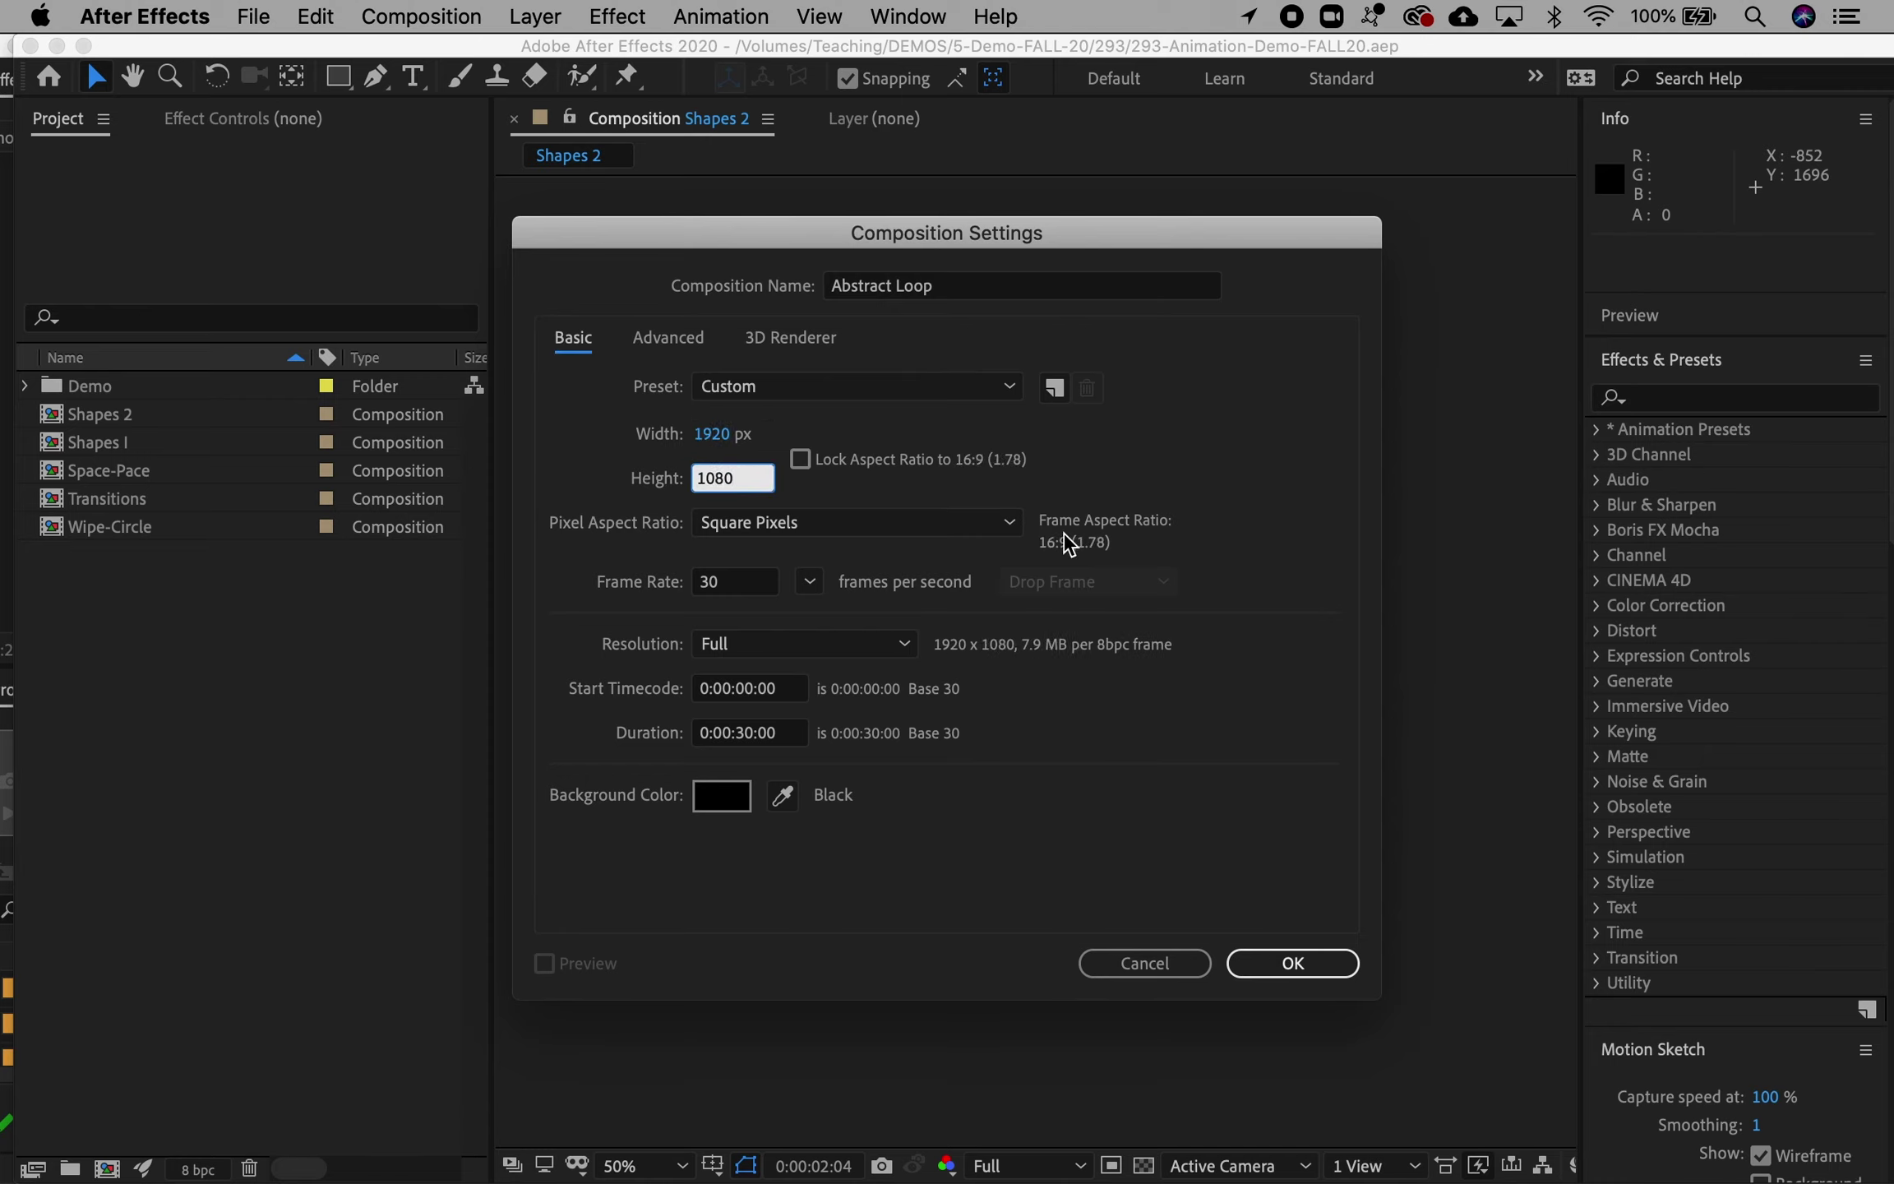
left_click(1171, 457)
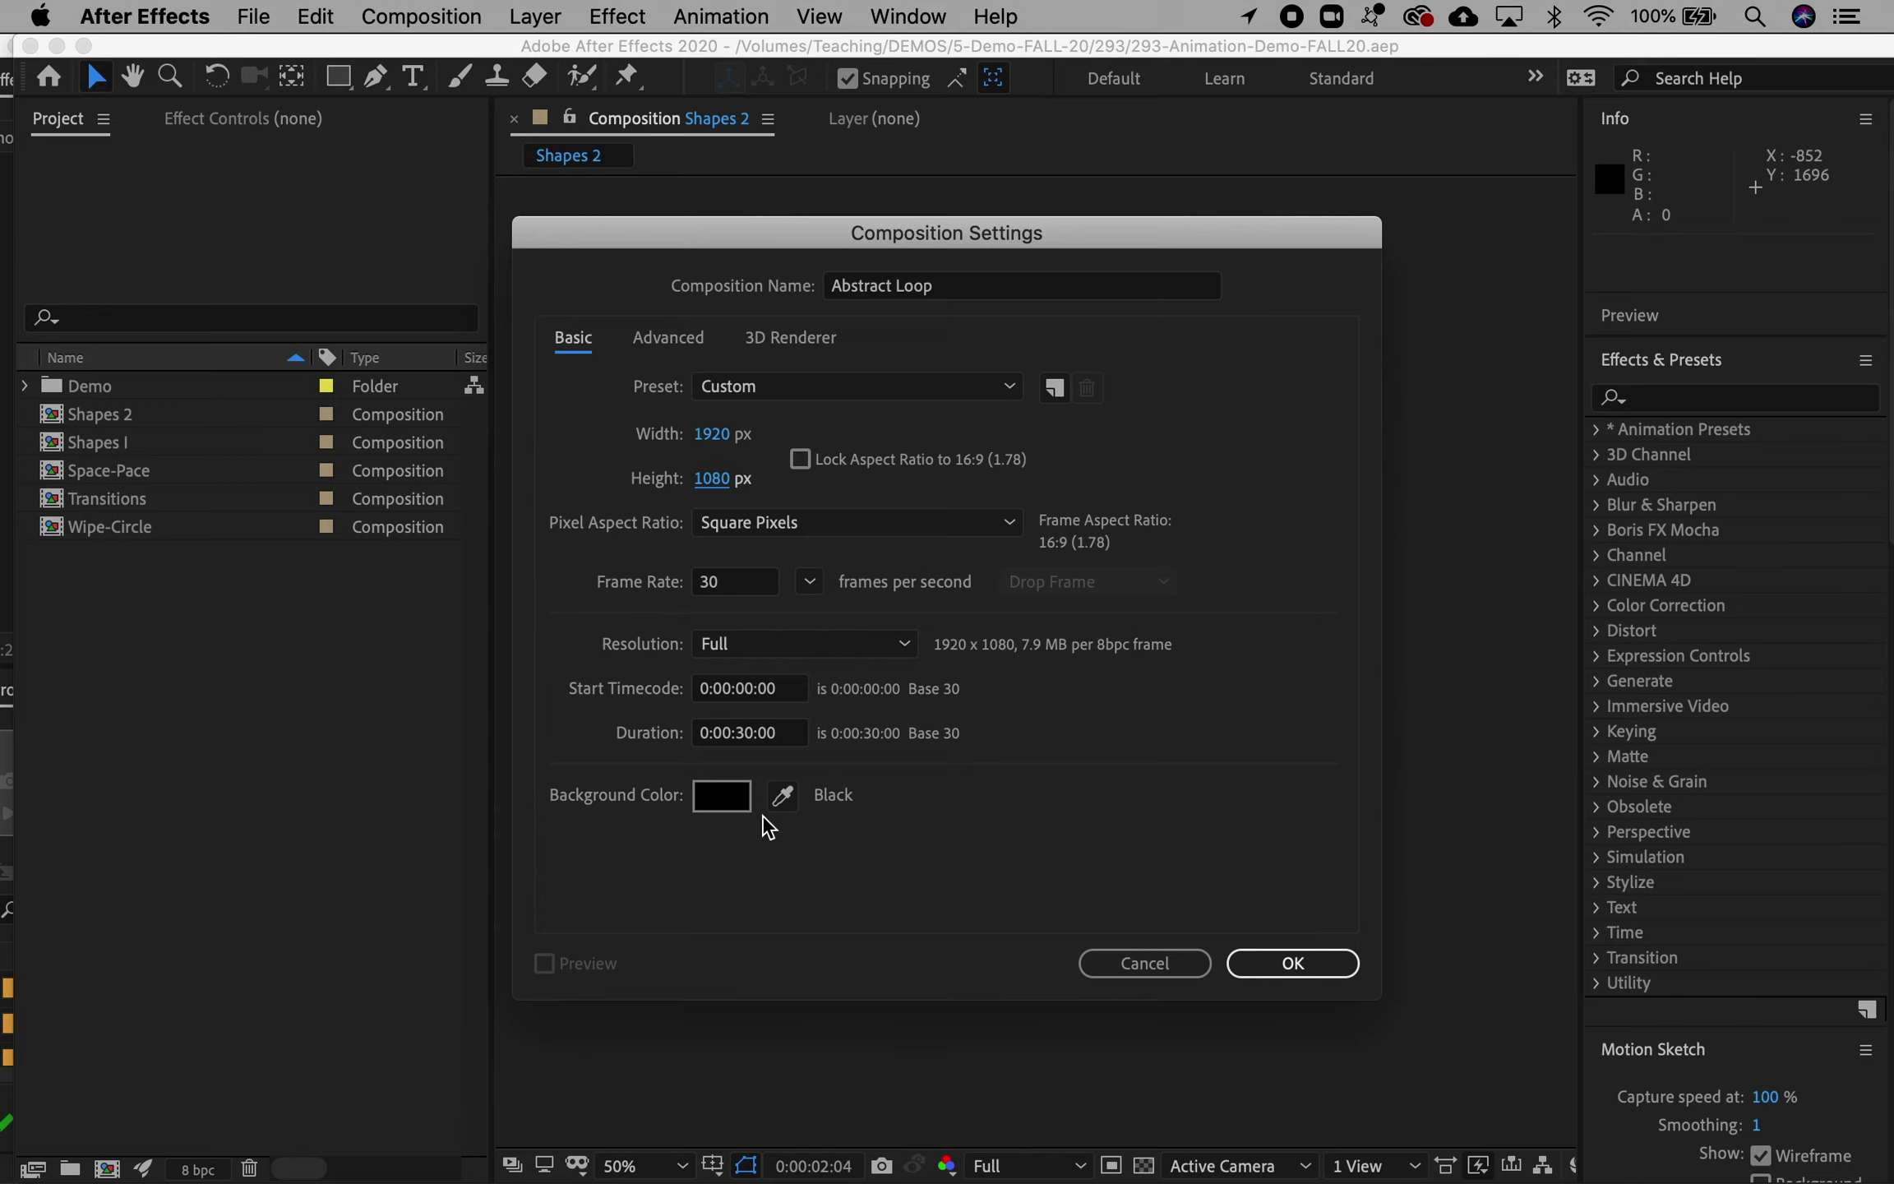
Step: Set the composition duration to 0:00:15:00 and create it
left_click(742, 744)
key("BackSpace")
key("BackSpace")
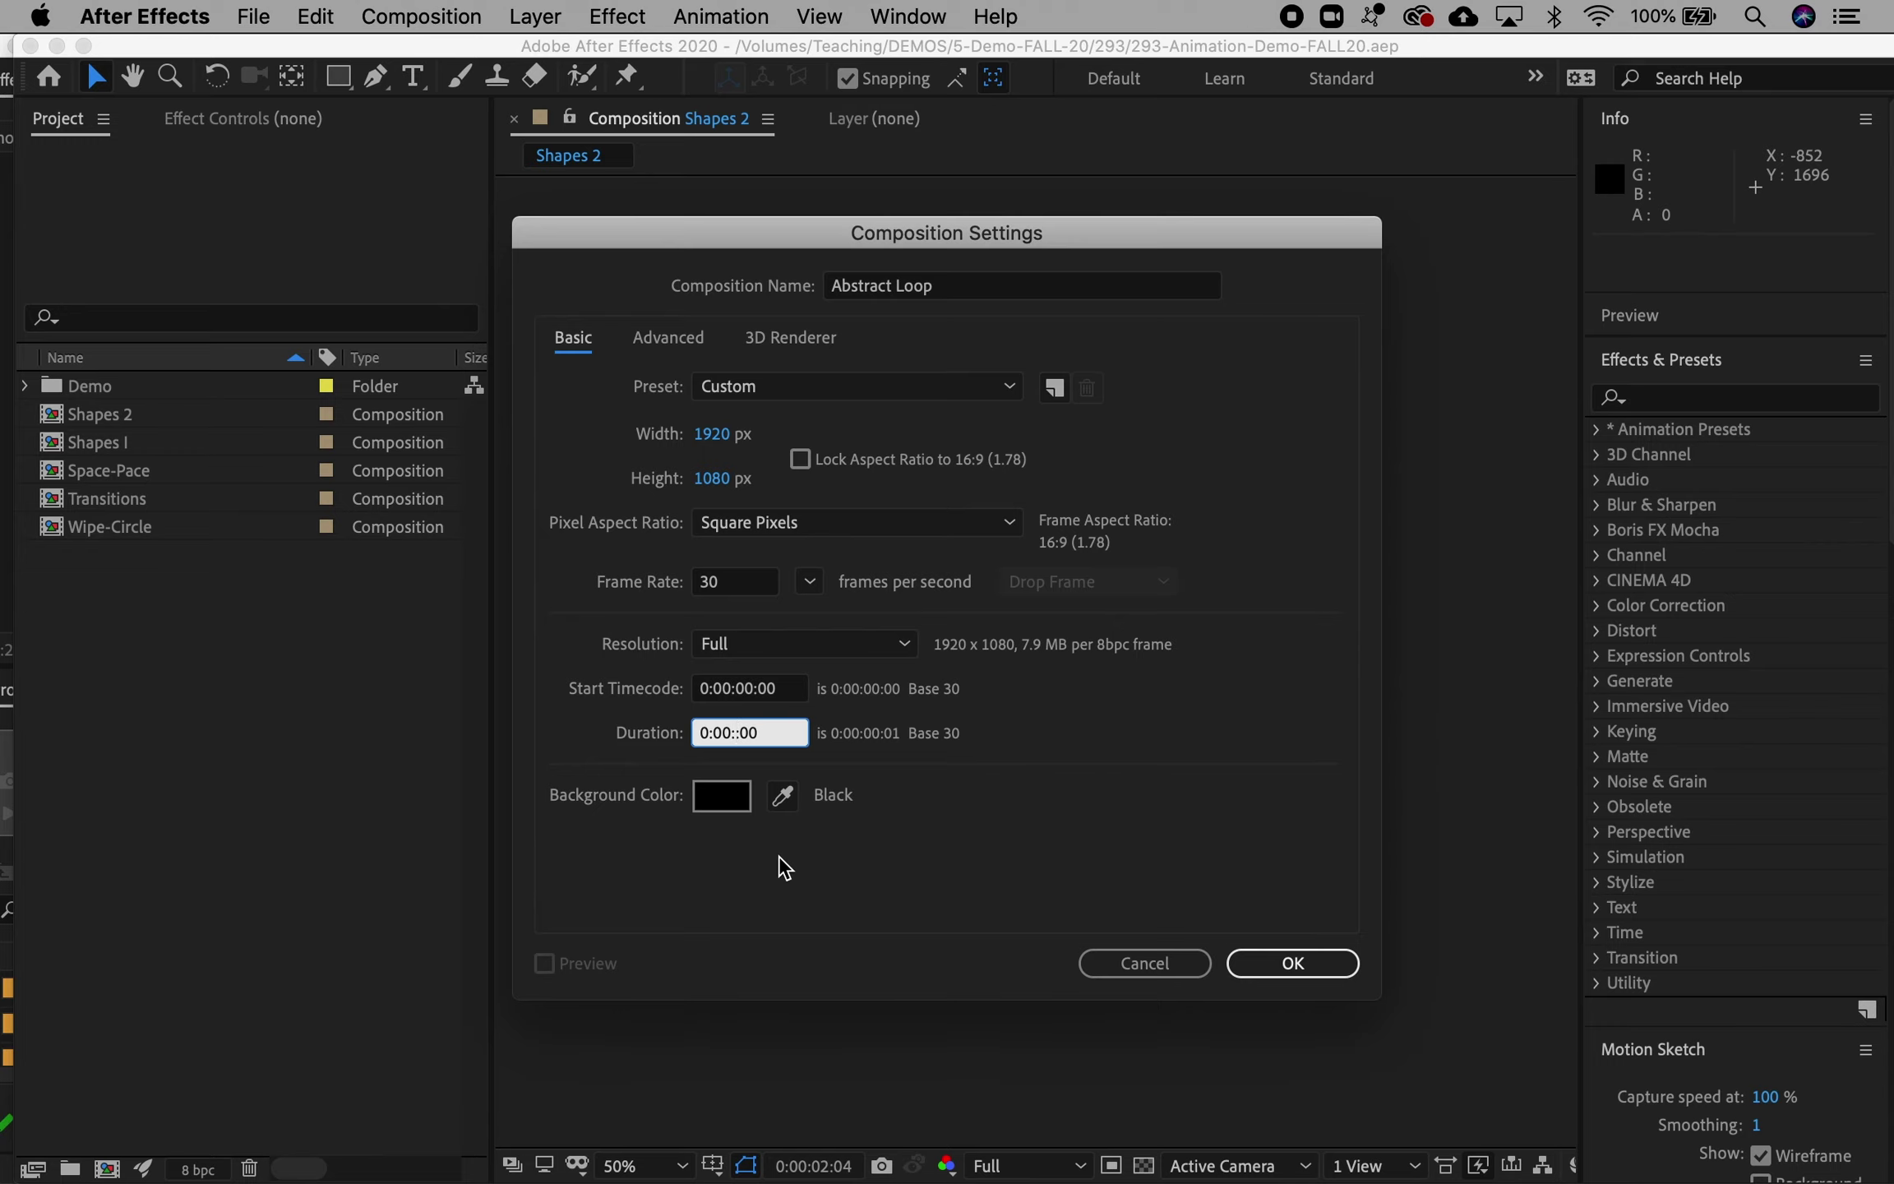
type("15:")
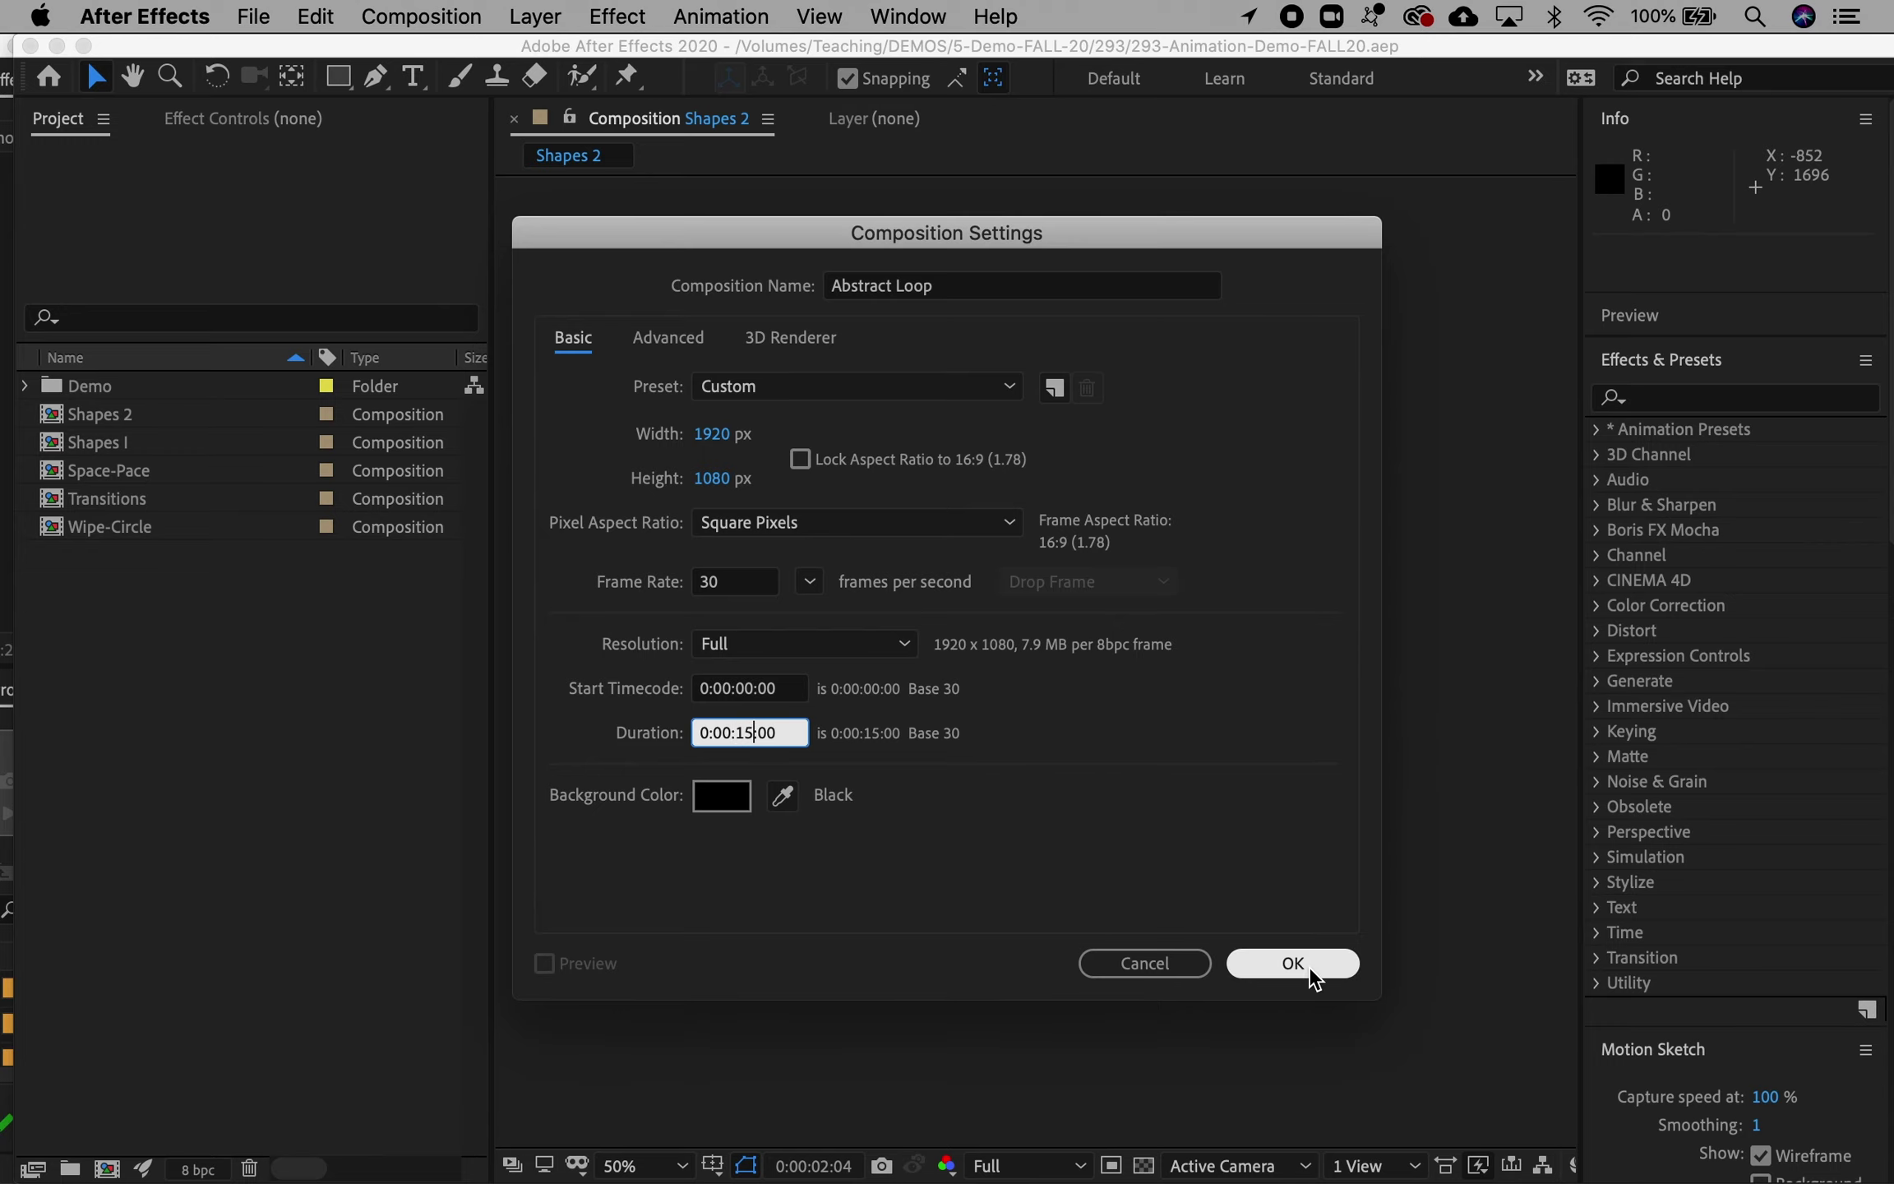
left_click(1312, 977)
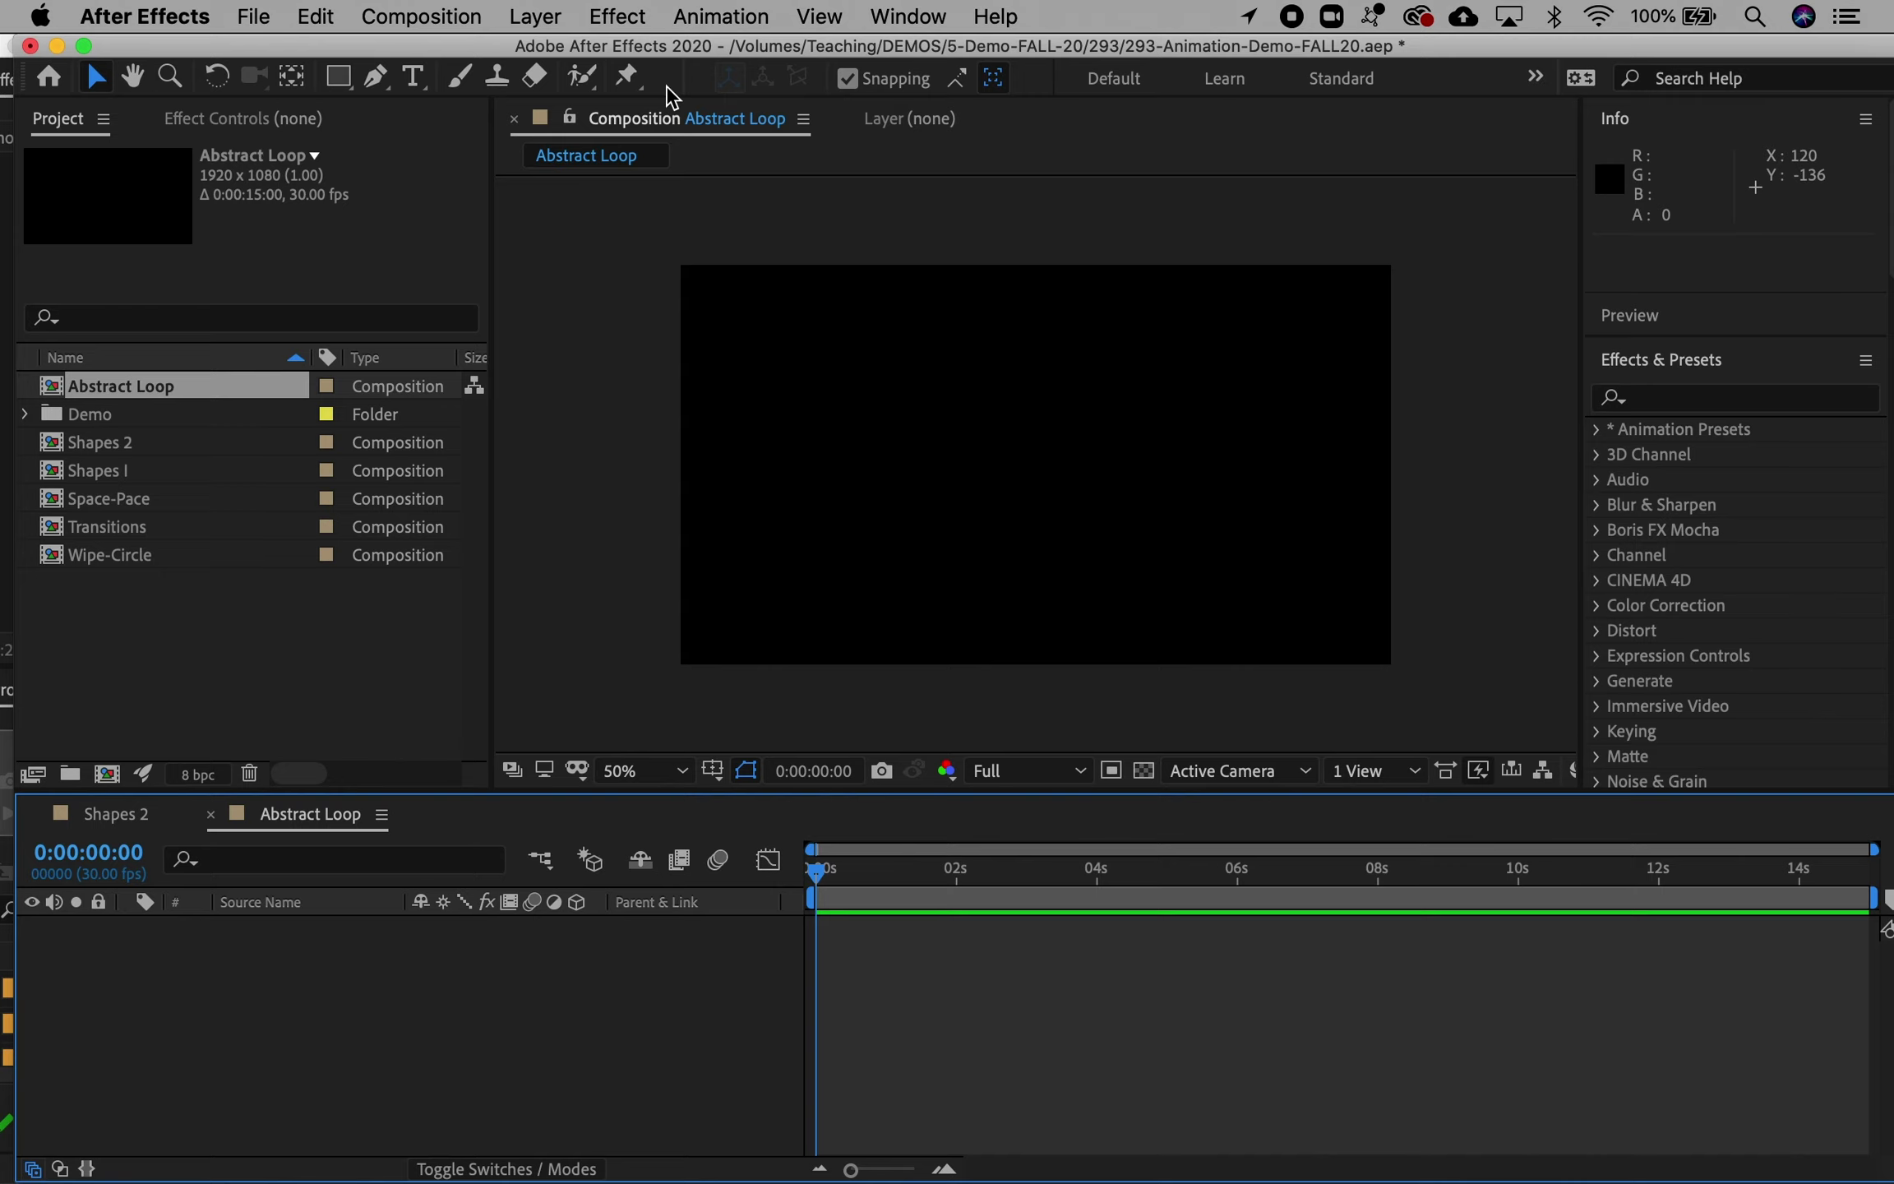
Step: Review the Abstract Loop composition settings and close them without changes
left_click(442, 18)
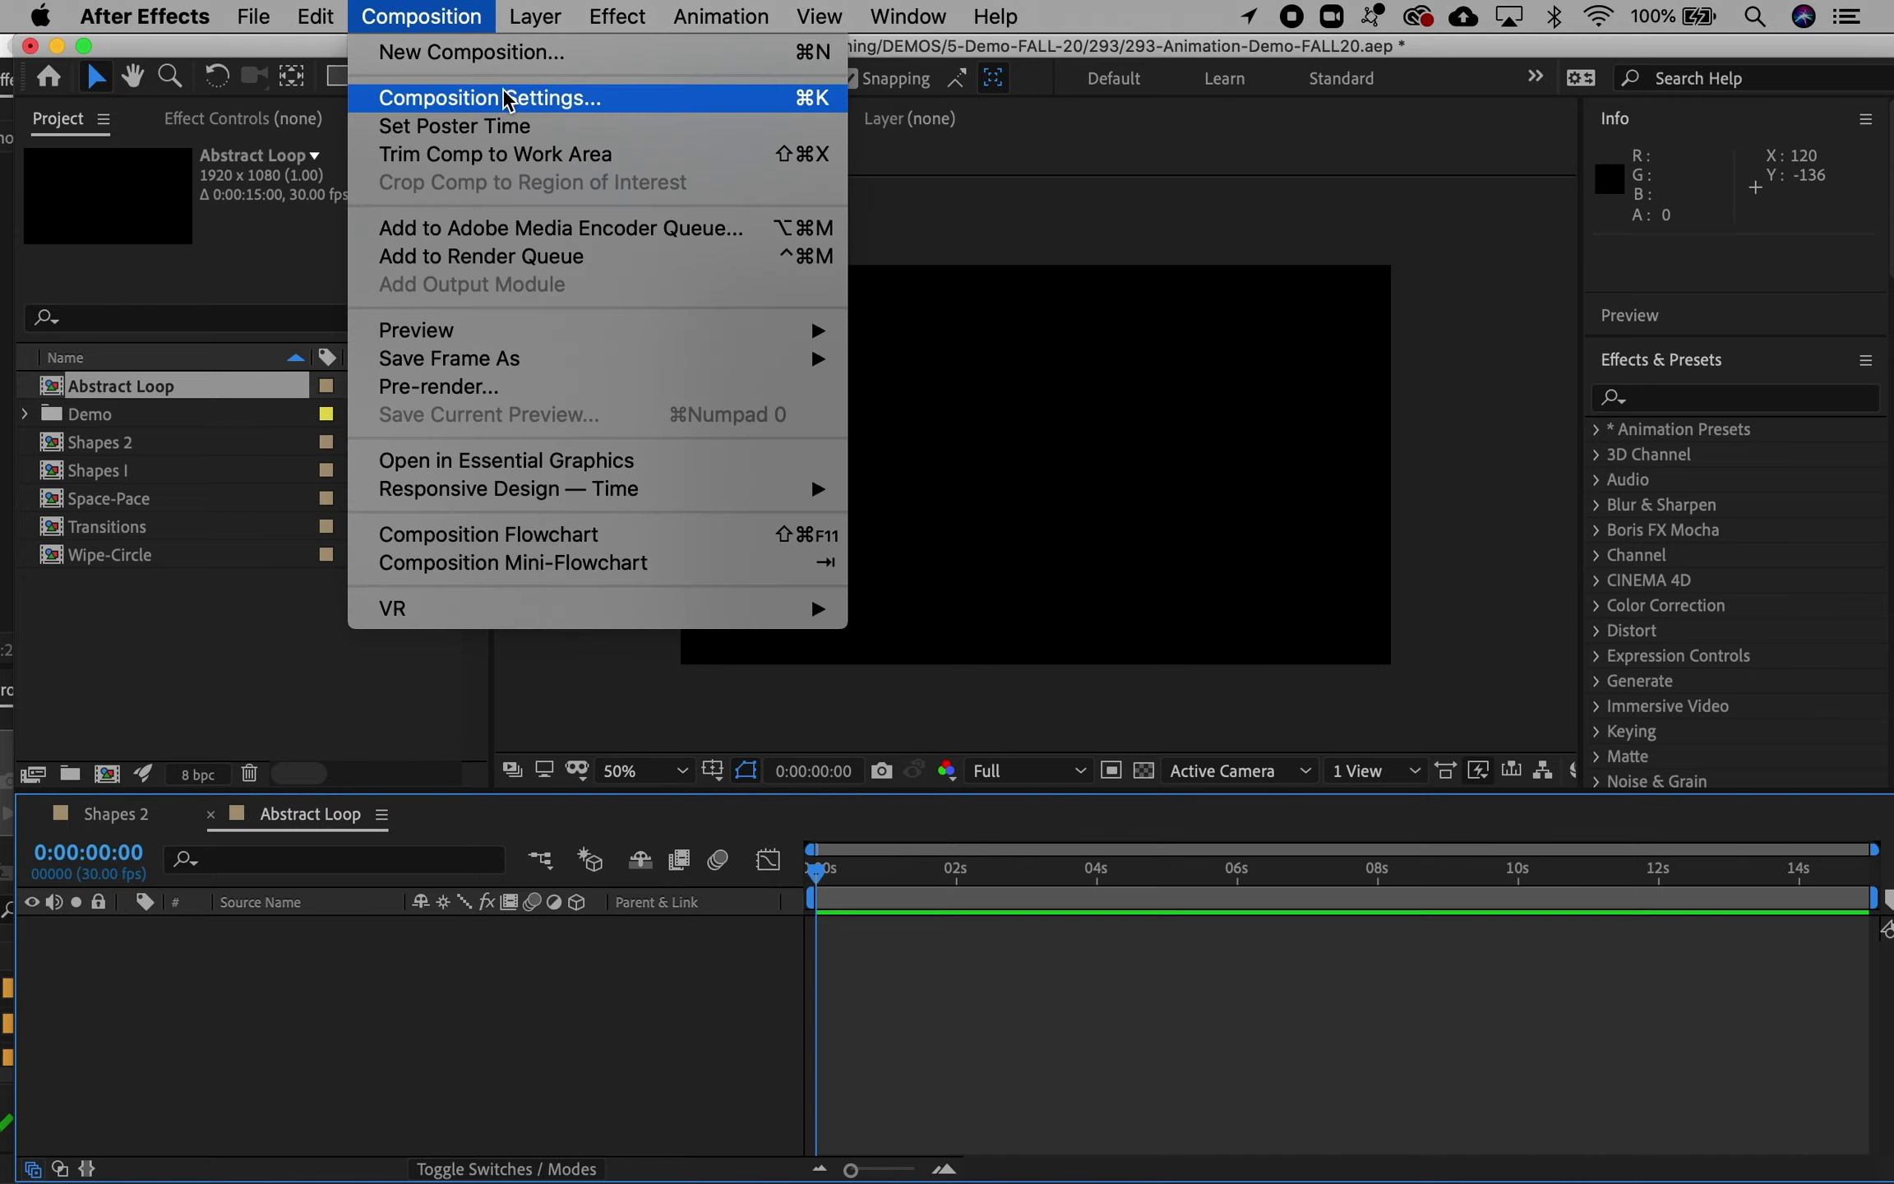
left_click(656, 109)
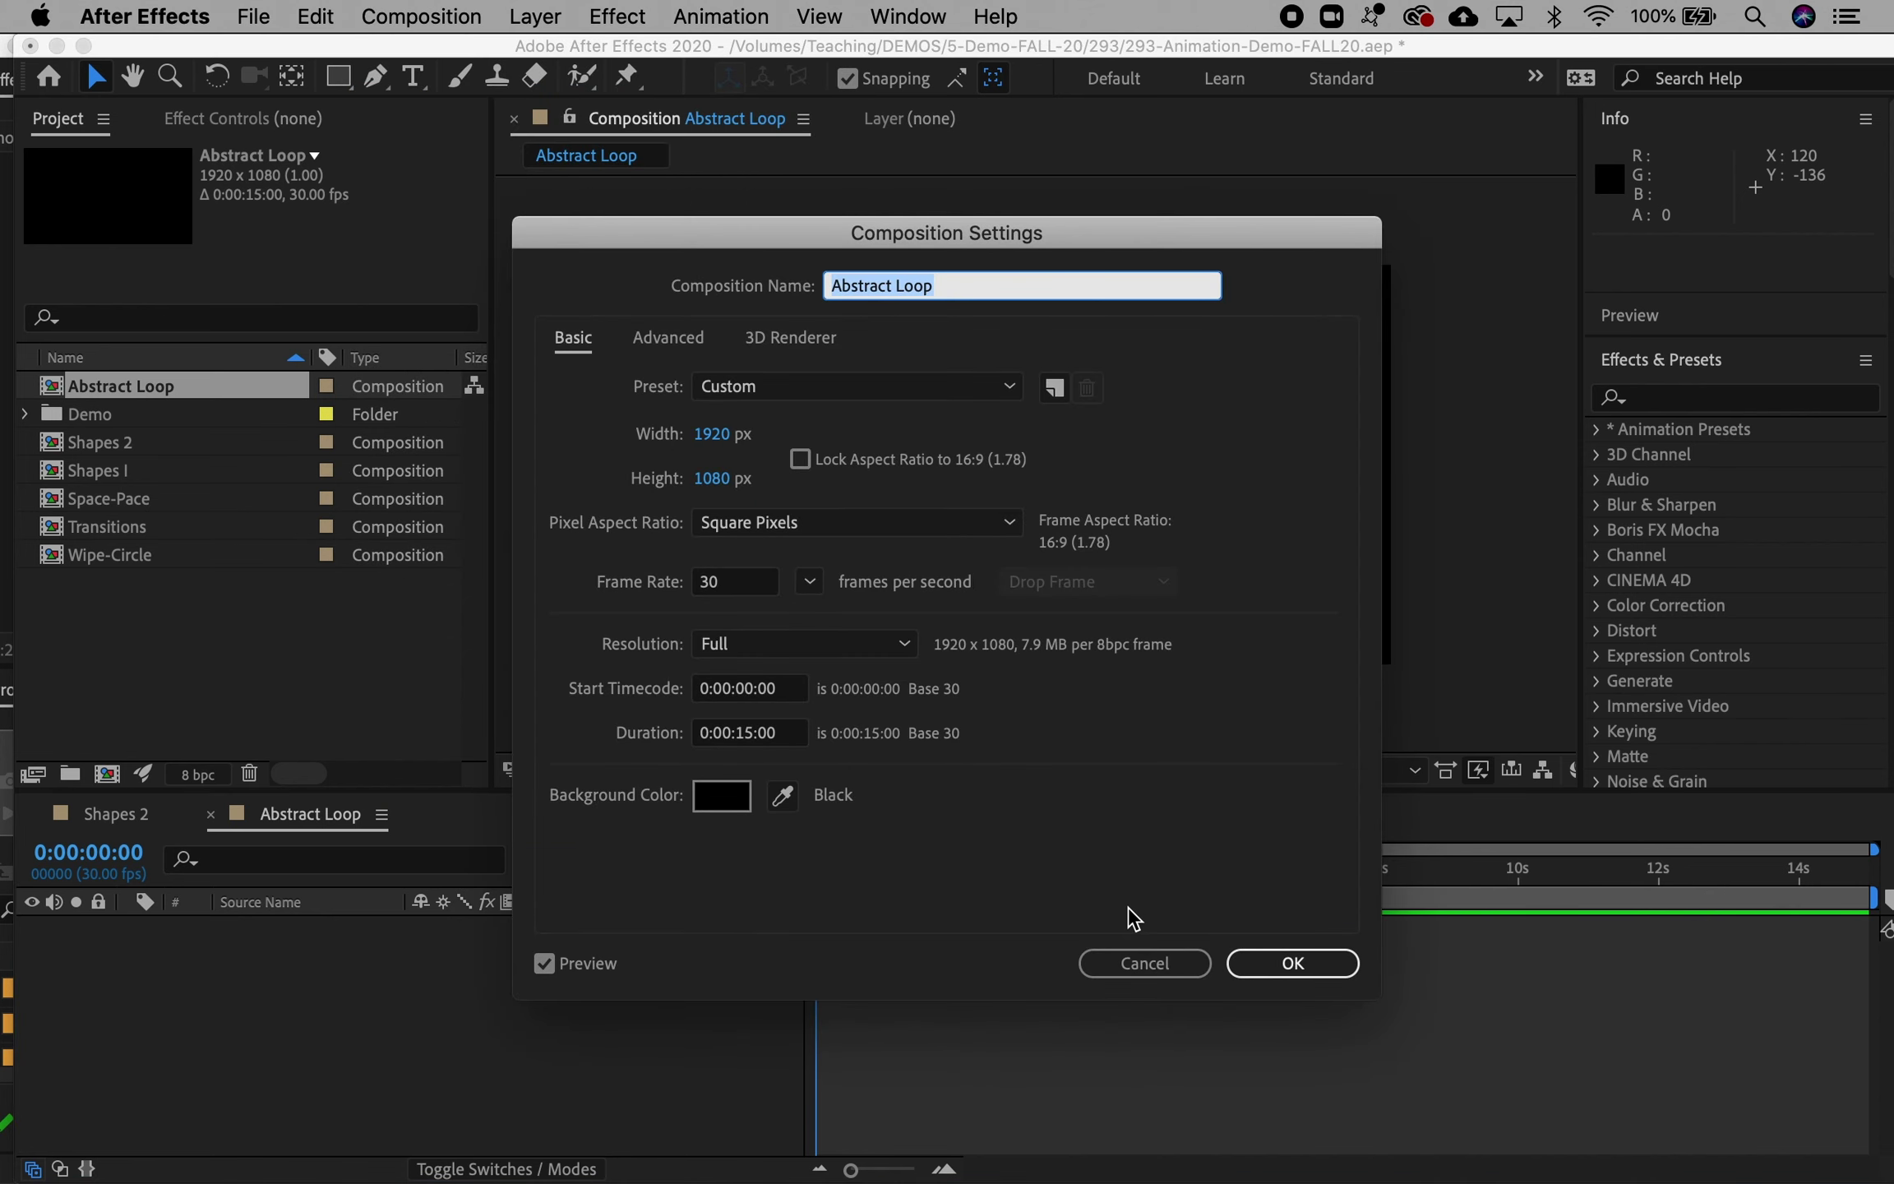
left_click(1136, 966)
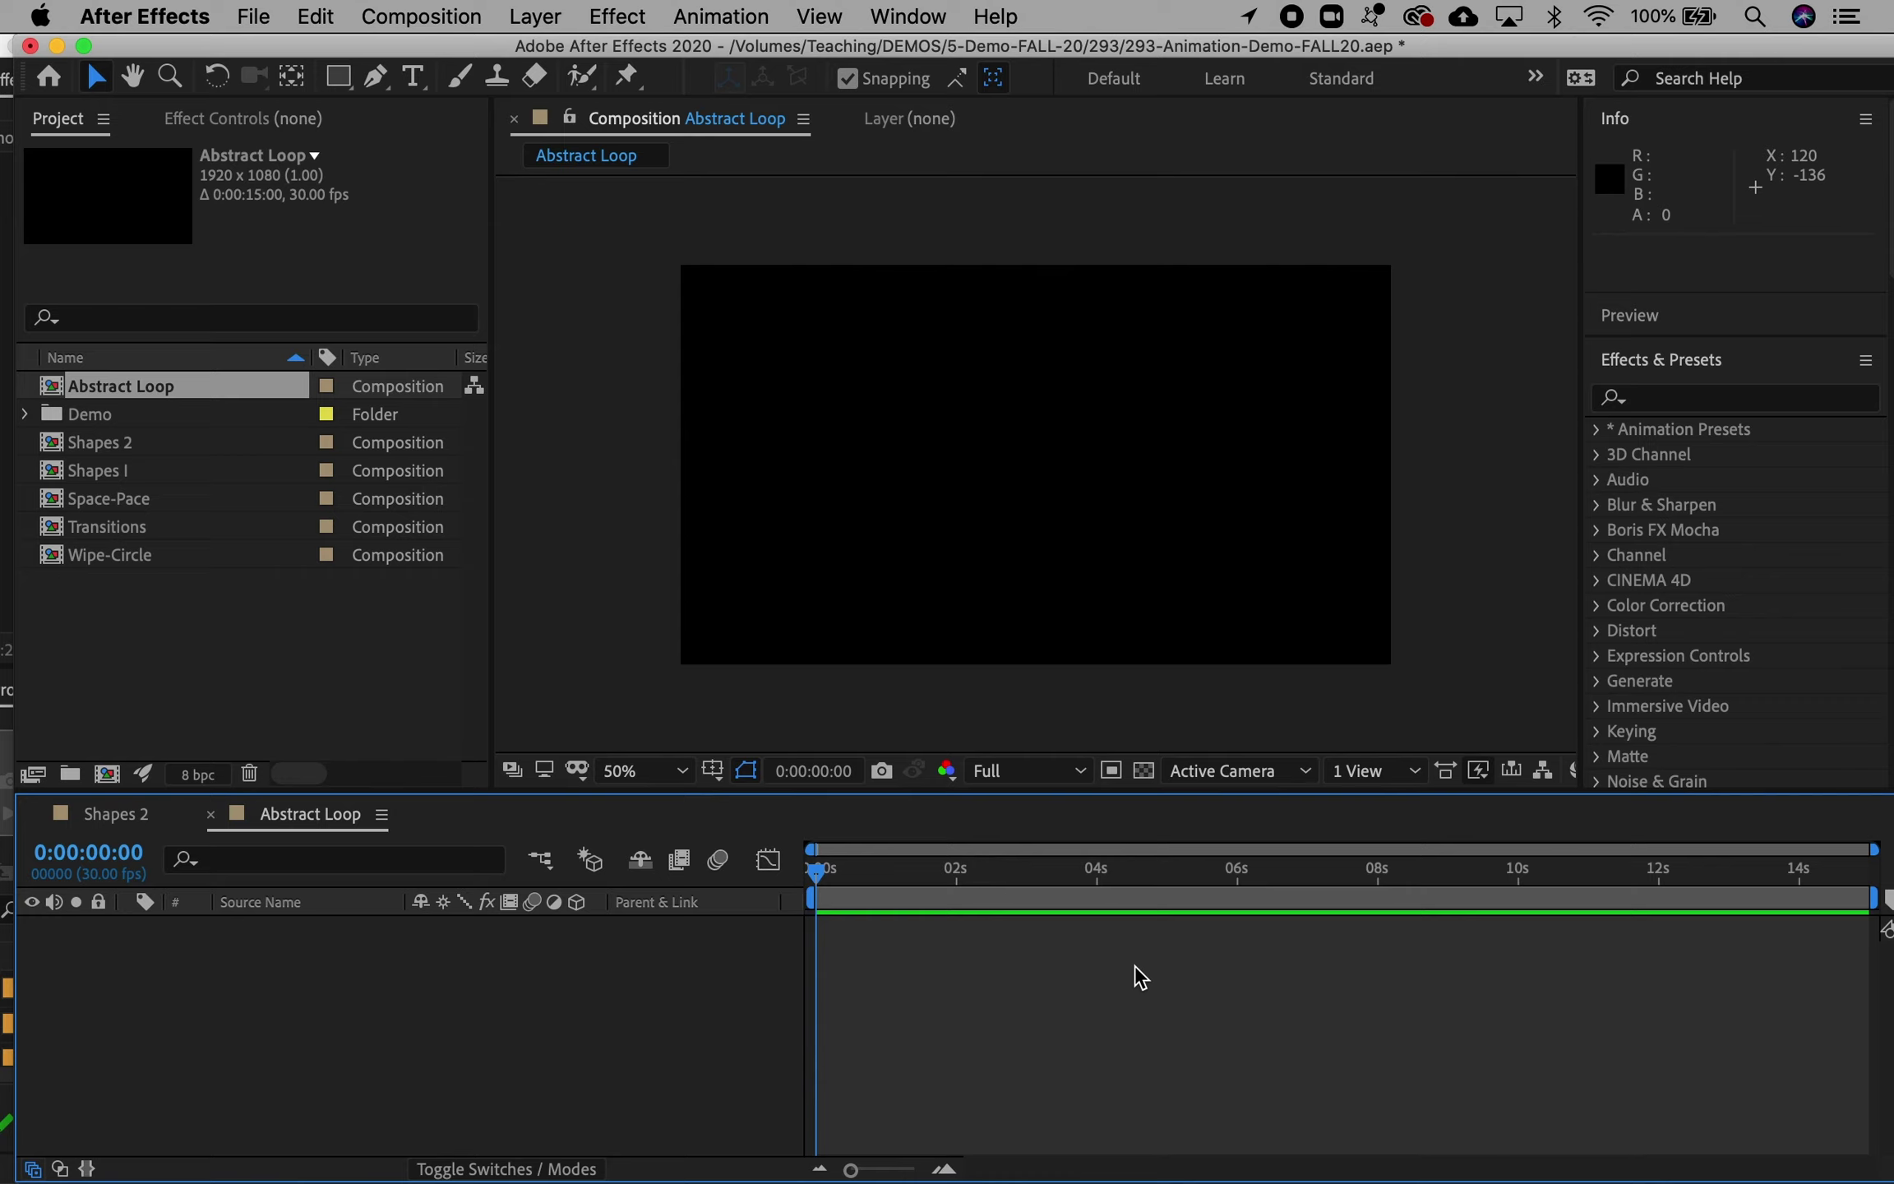
Step: Switch to Chrome, launch the Coolors palette generator and dismiss the iOS popups
key("super+Tab")
key("super+Tab")
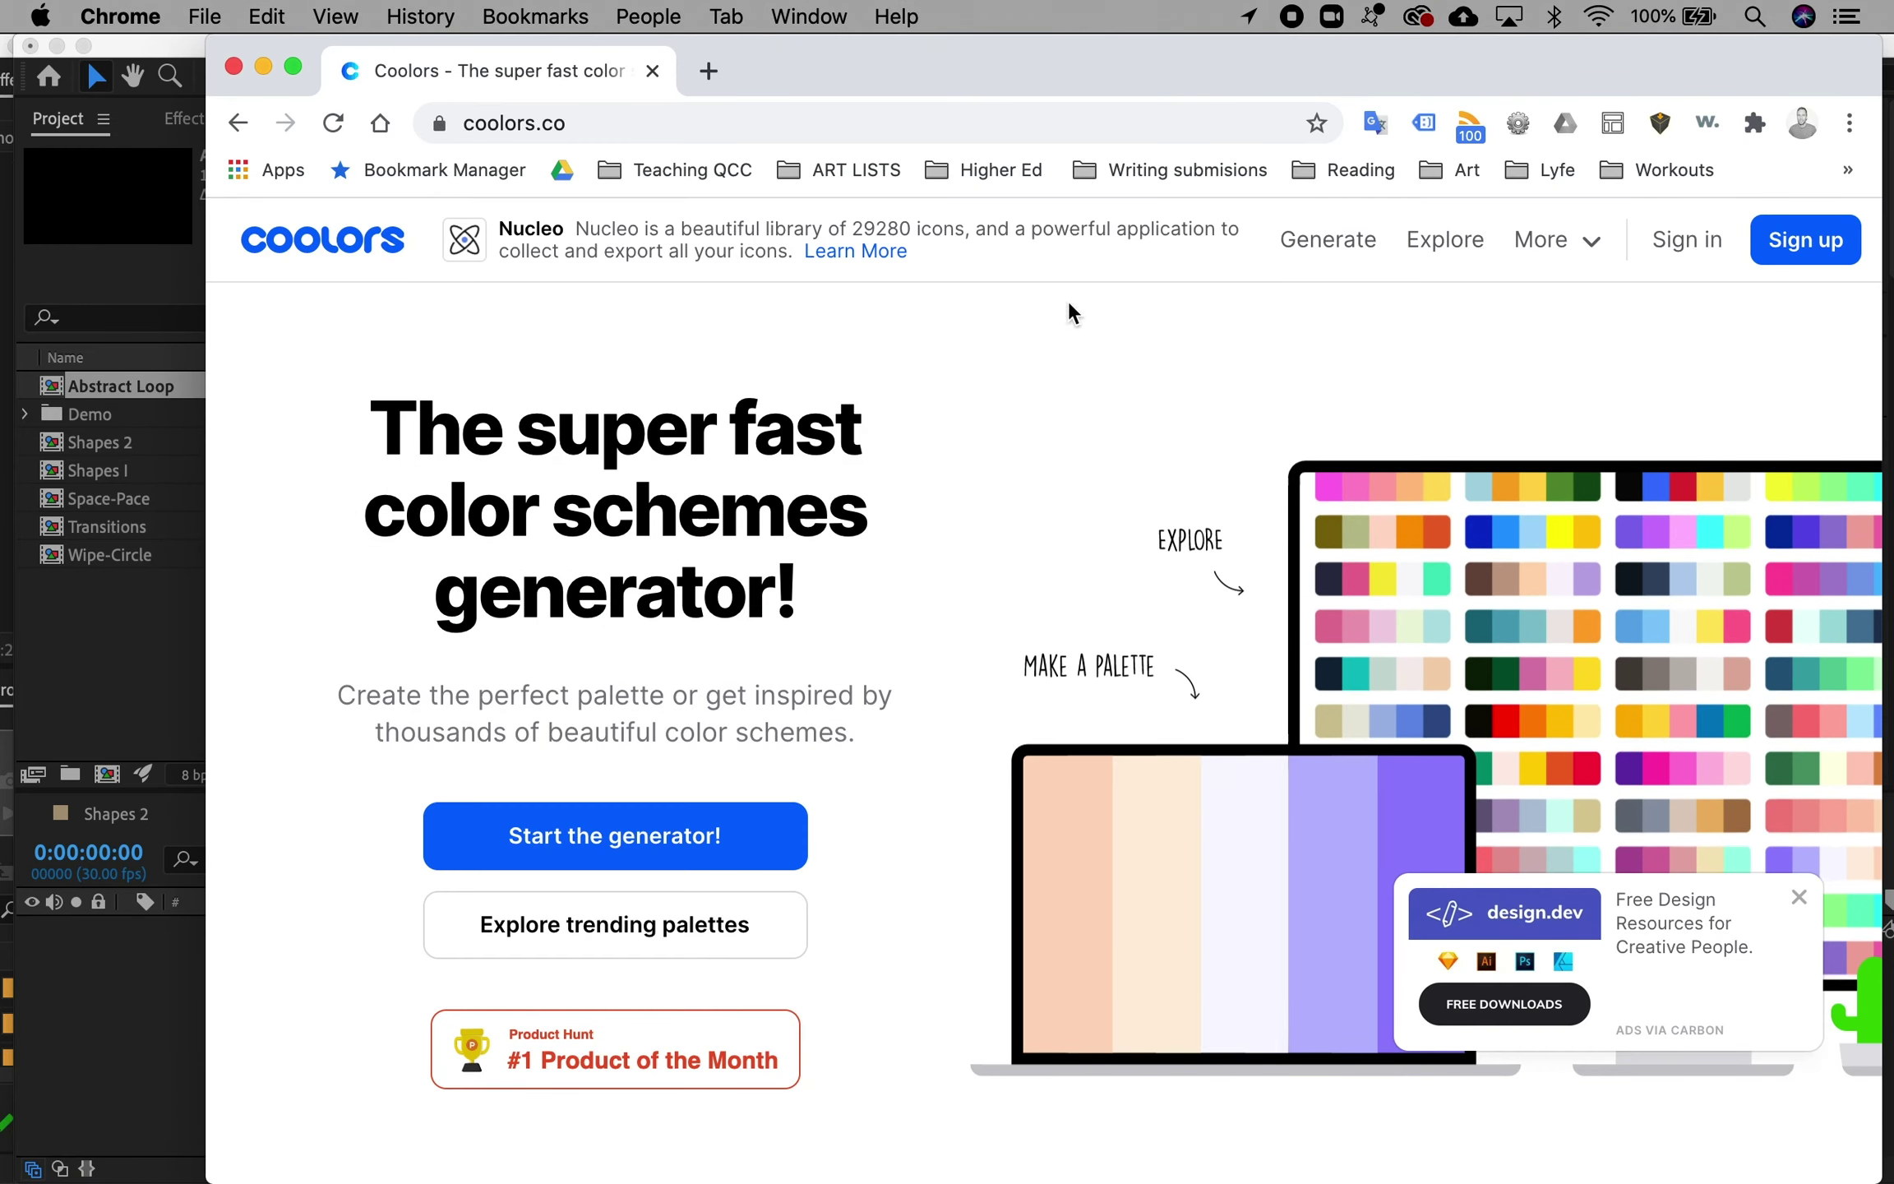
left_click_drag(1062, 63, 919, 37)
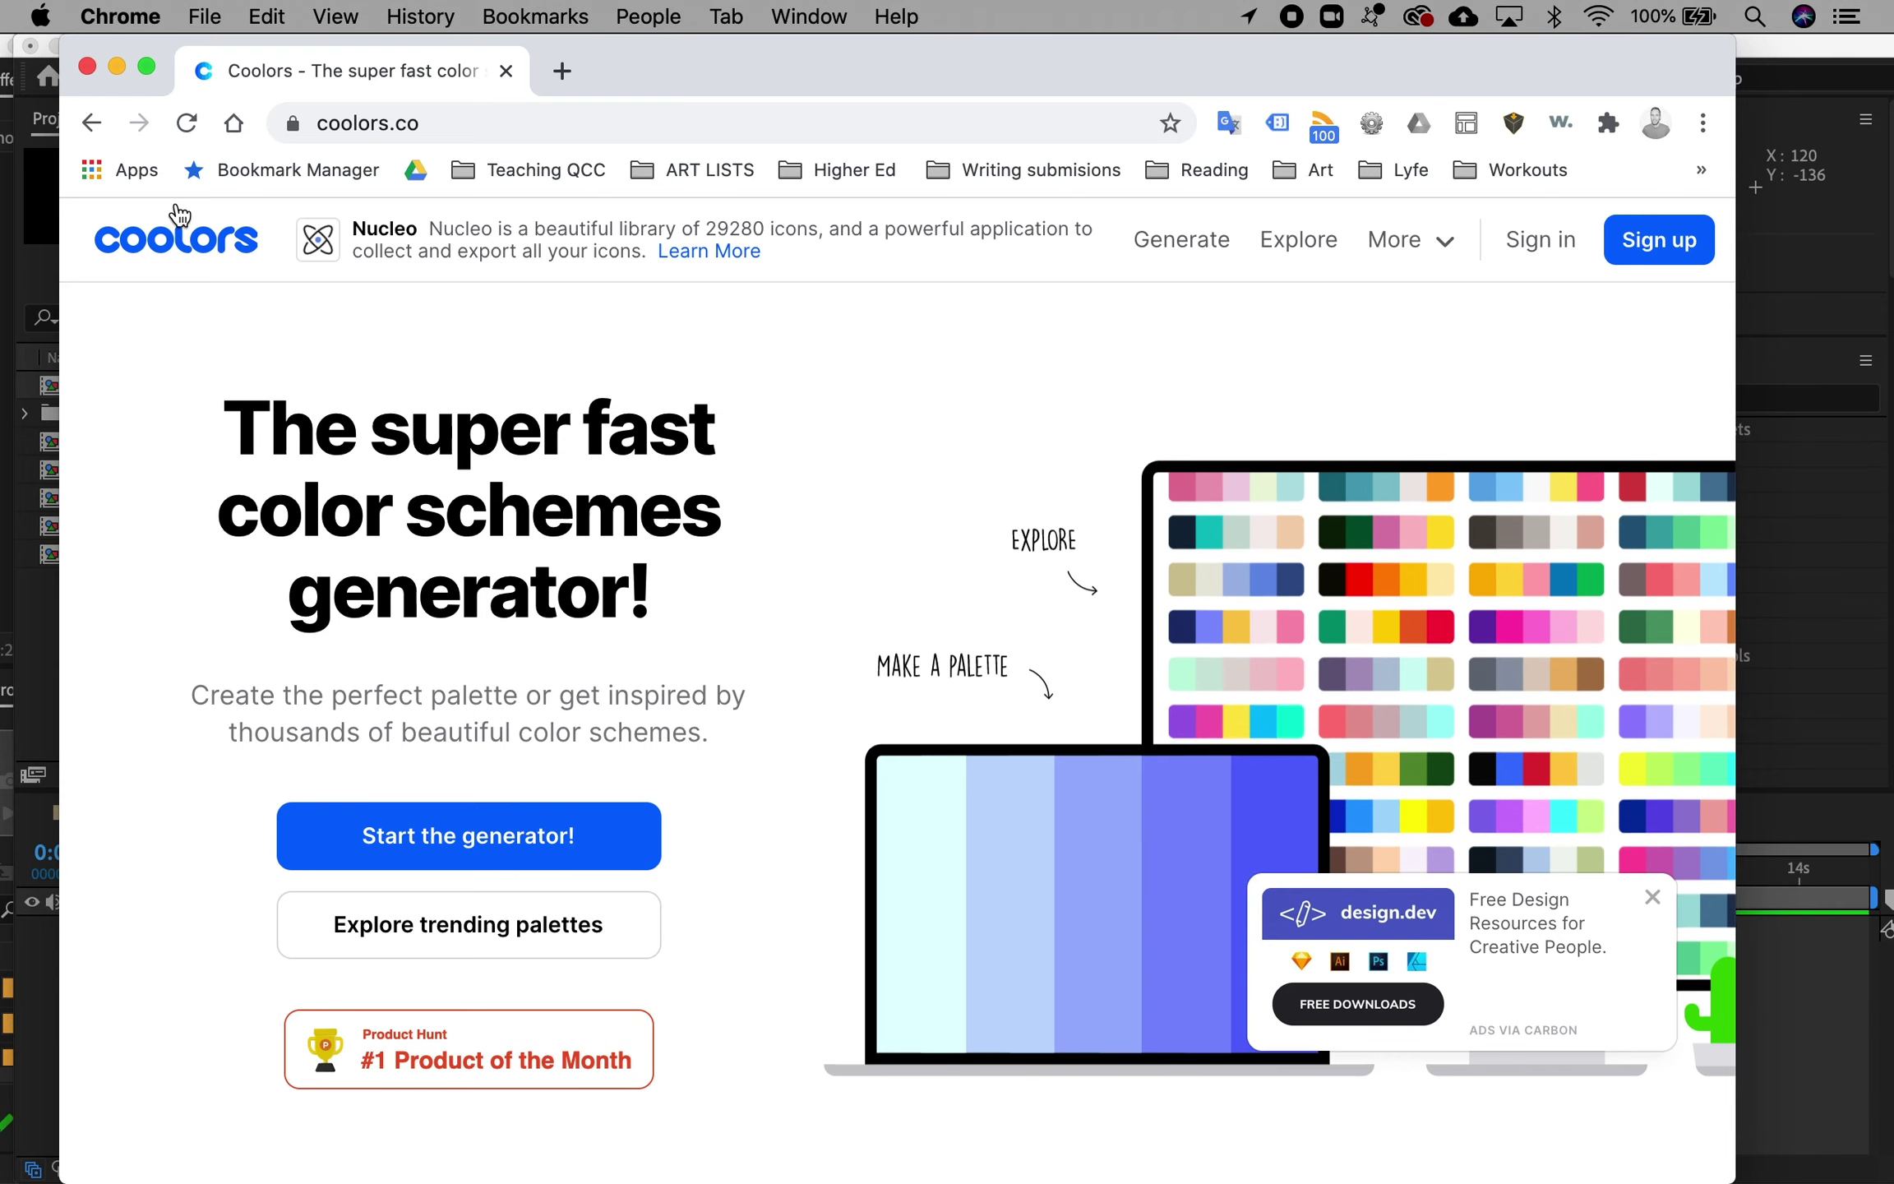
left_click(469, 847)
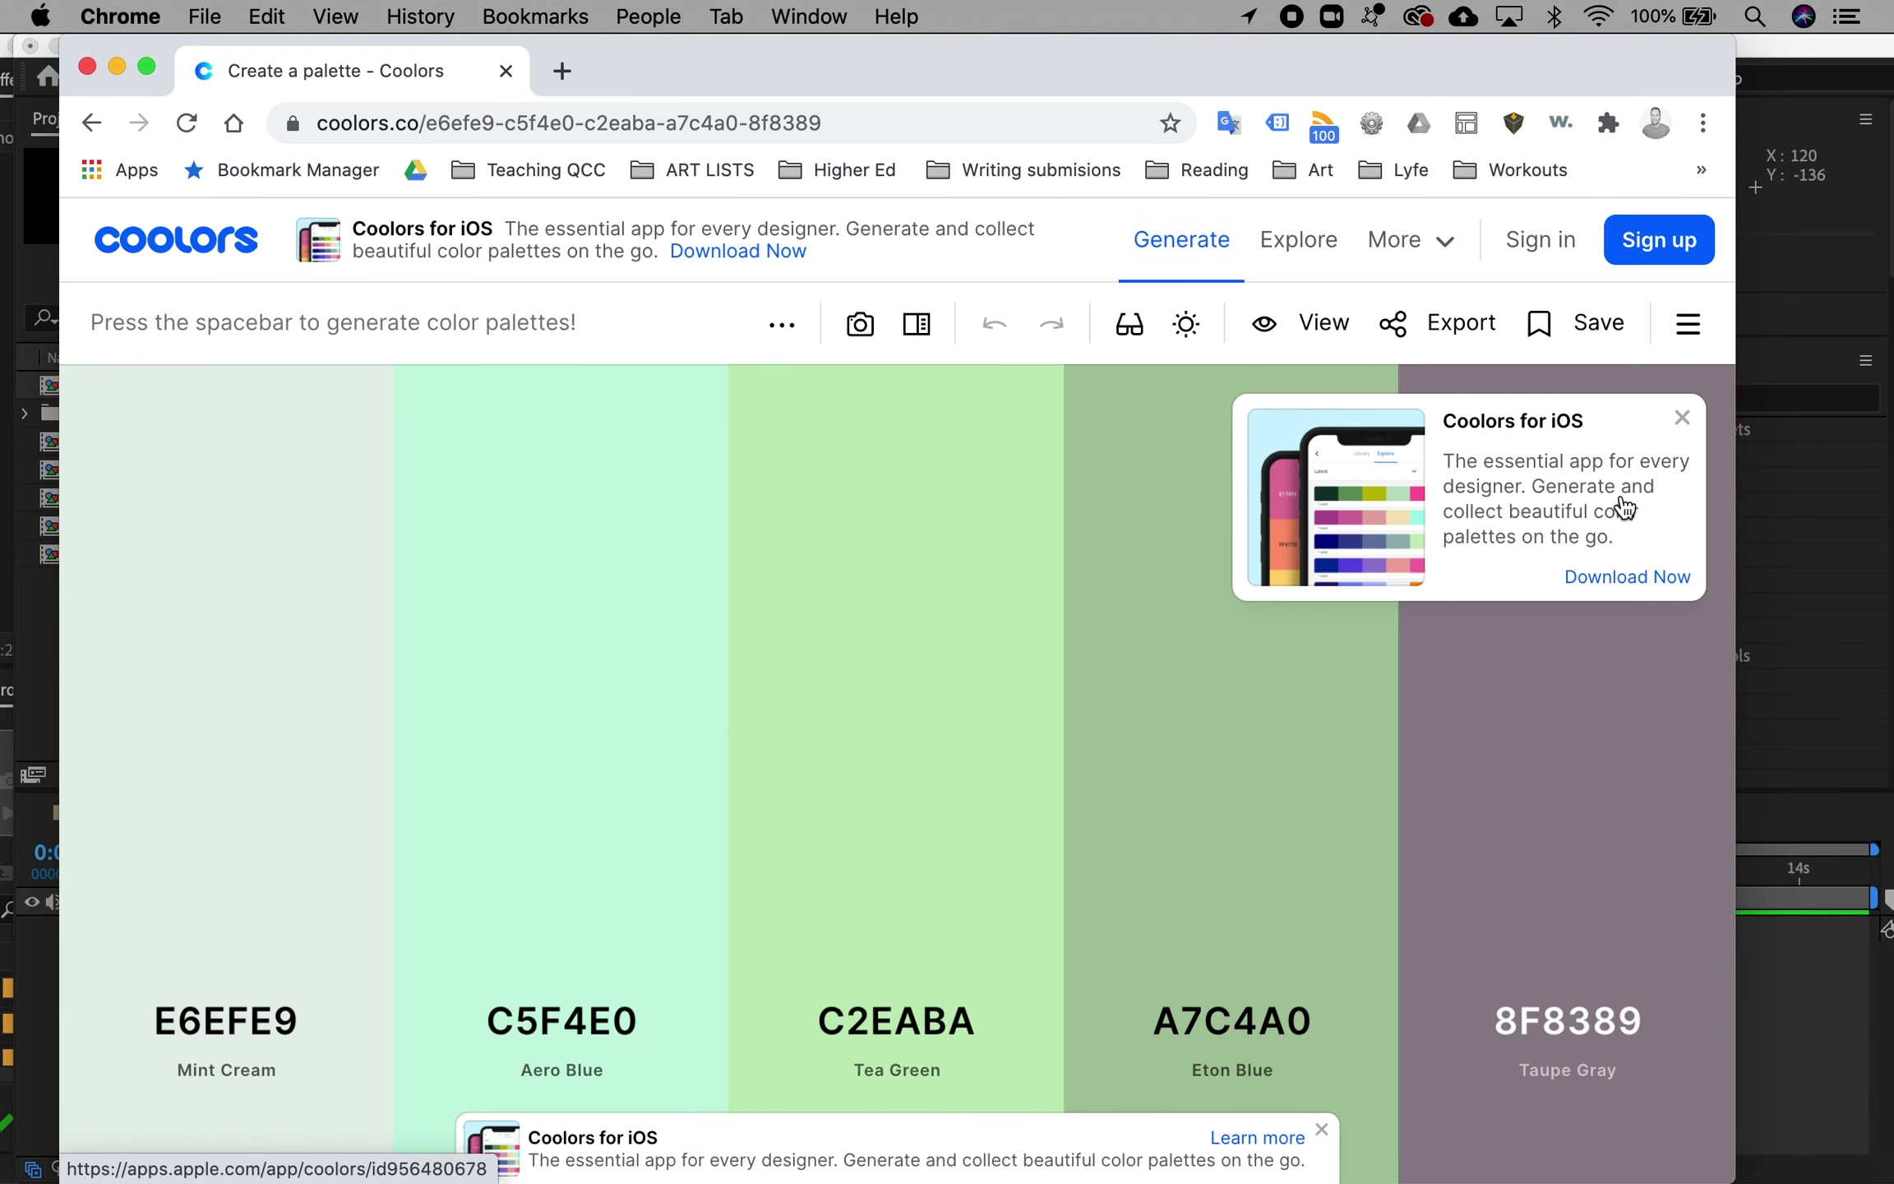
left_click(1682, 420)
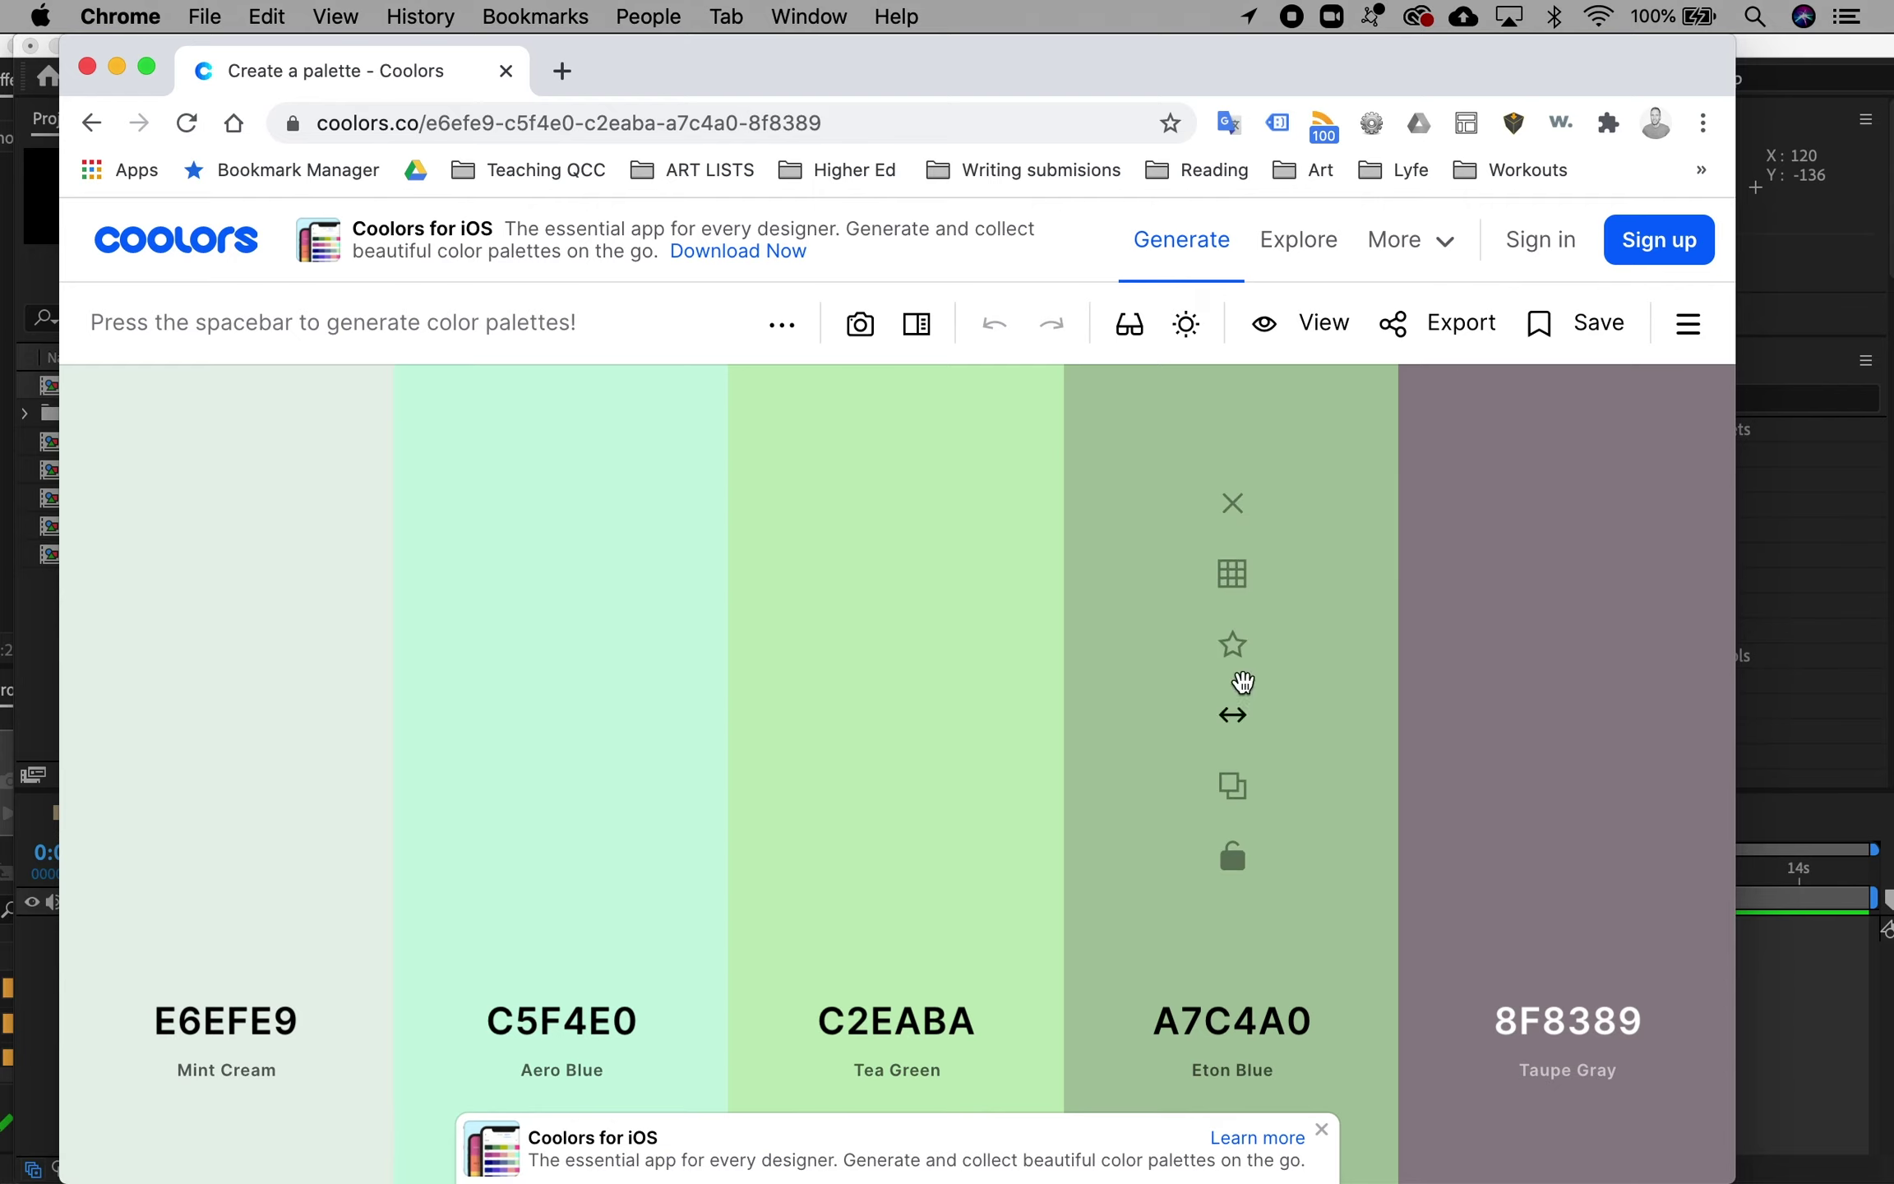
left_click(1319, 1132)
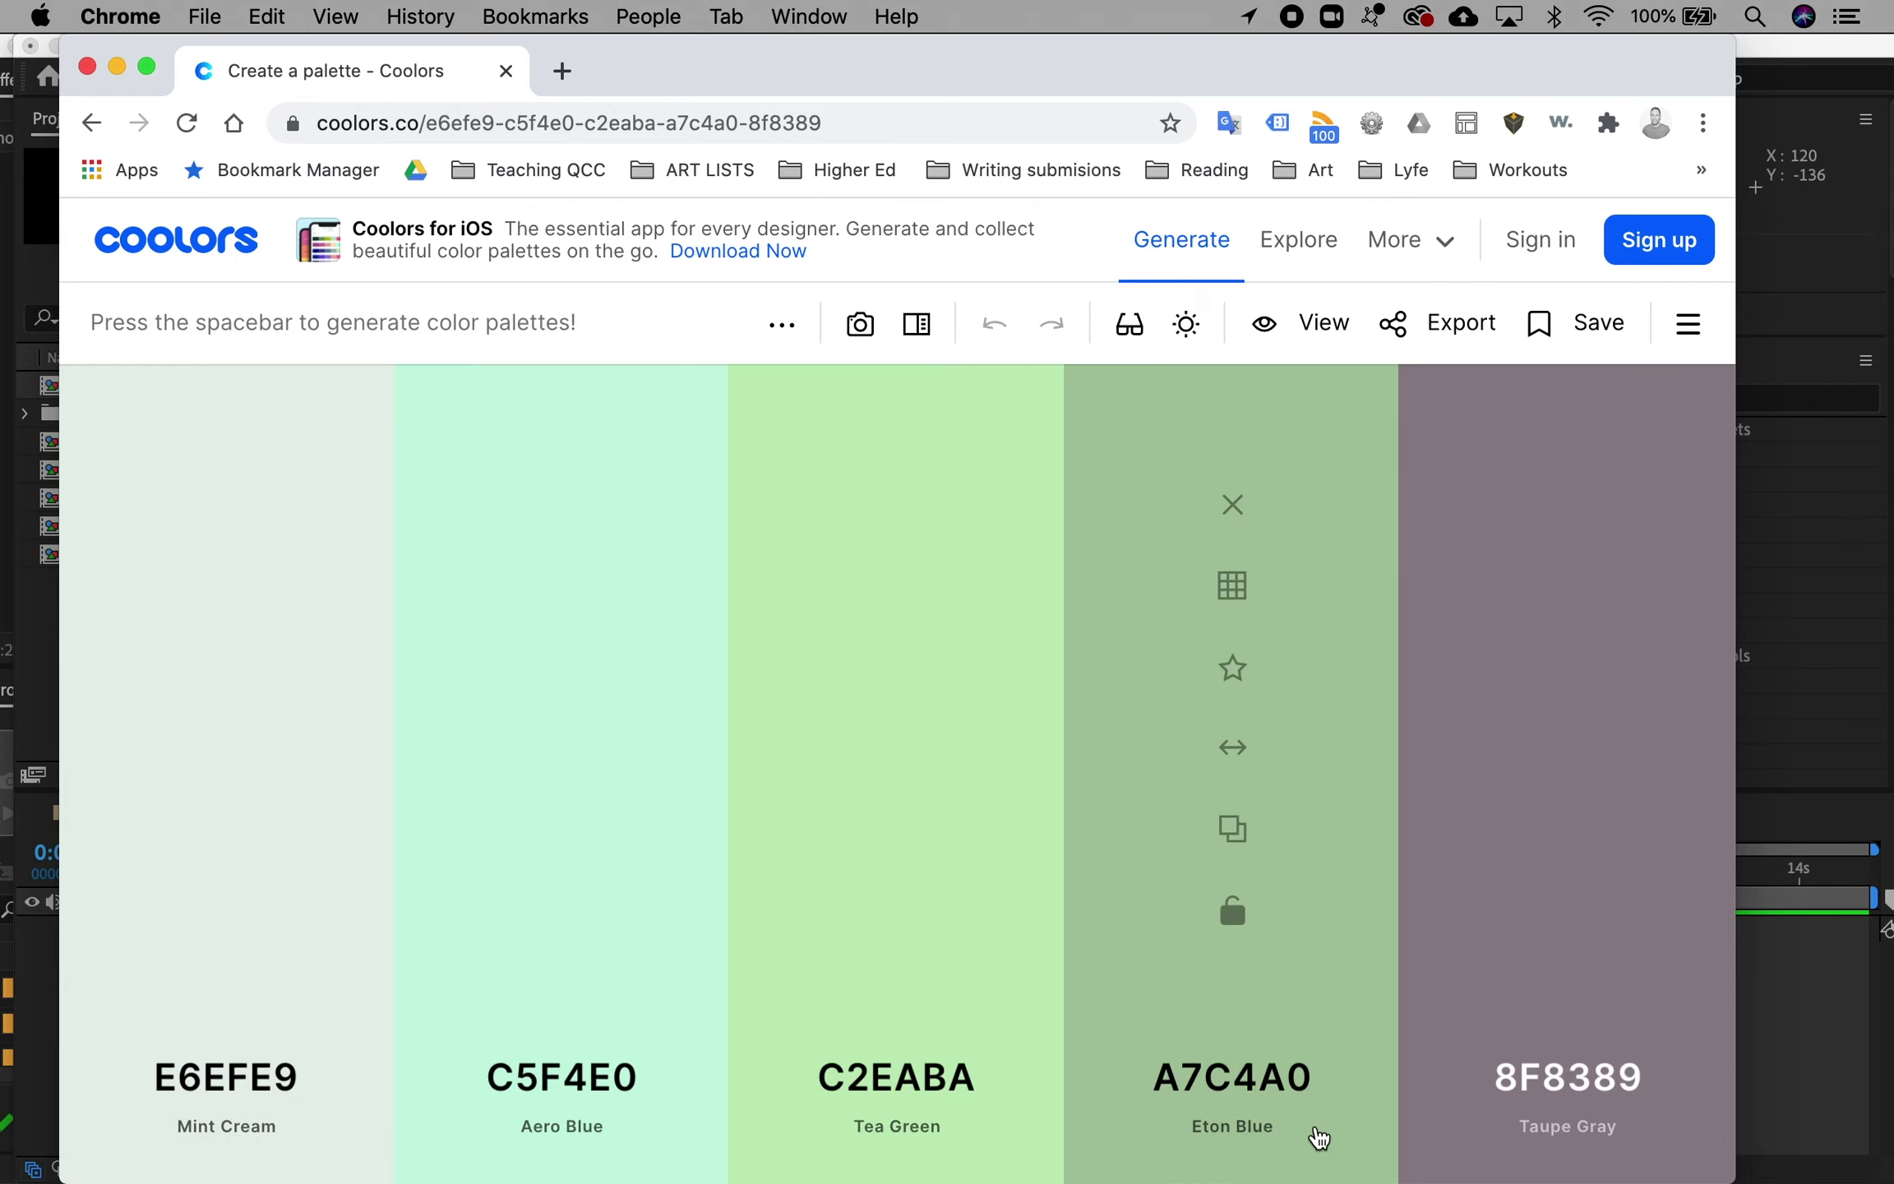
Step: Regenerate palettes repeatedly until a dark green, artichoke, desert sand, maroon, wine set appears
mouse_move(1093, 785)
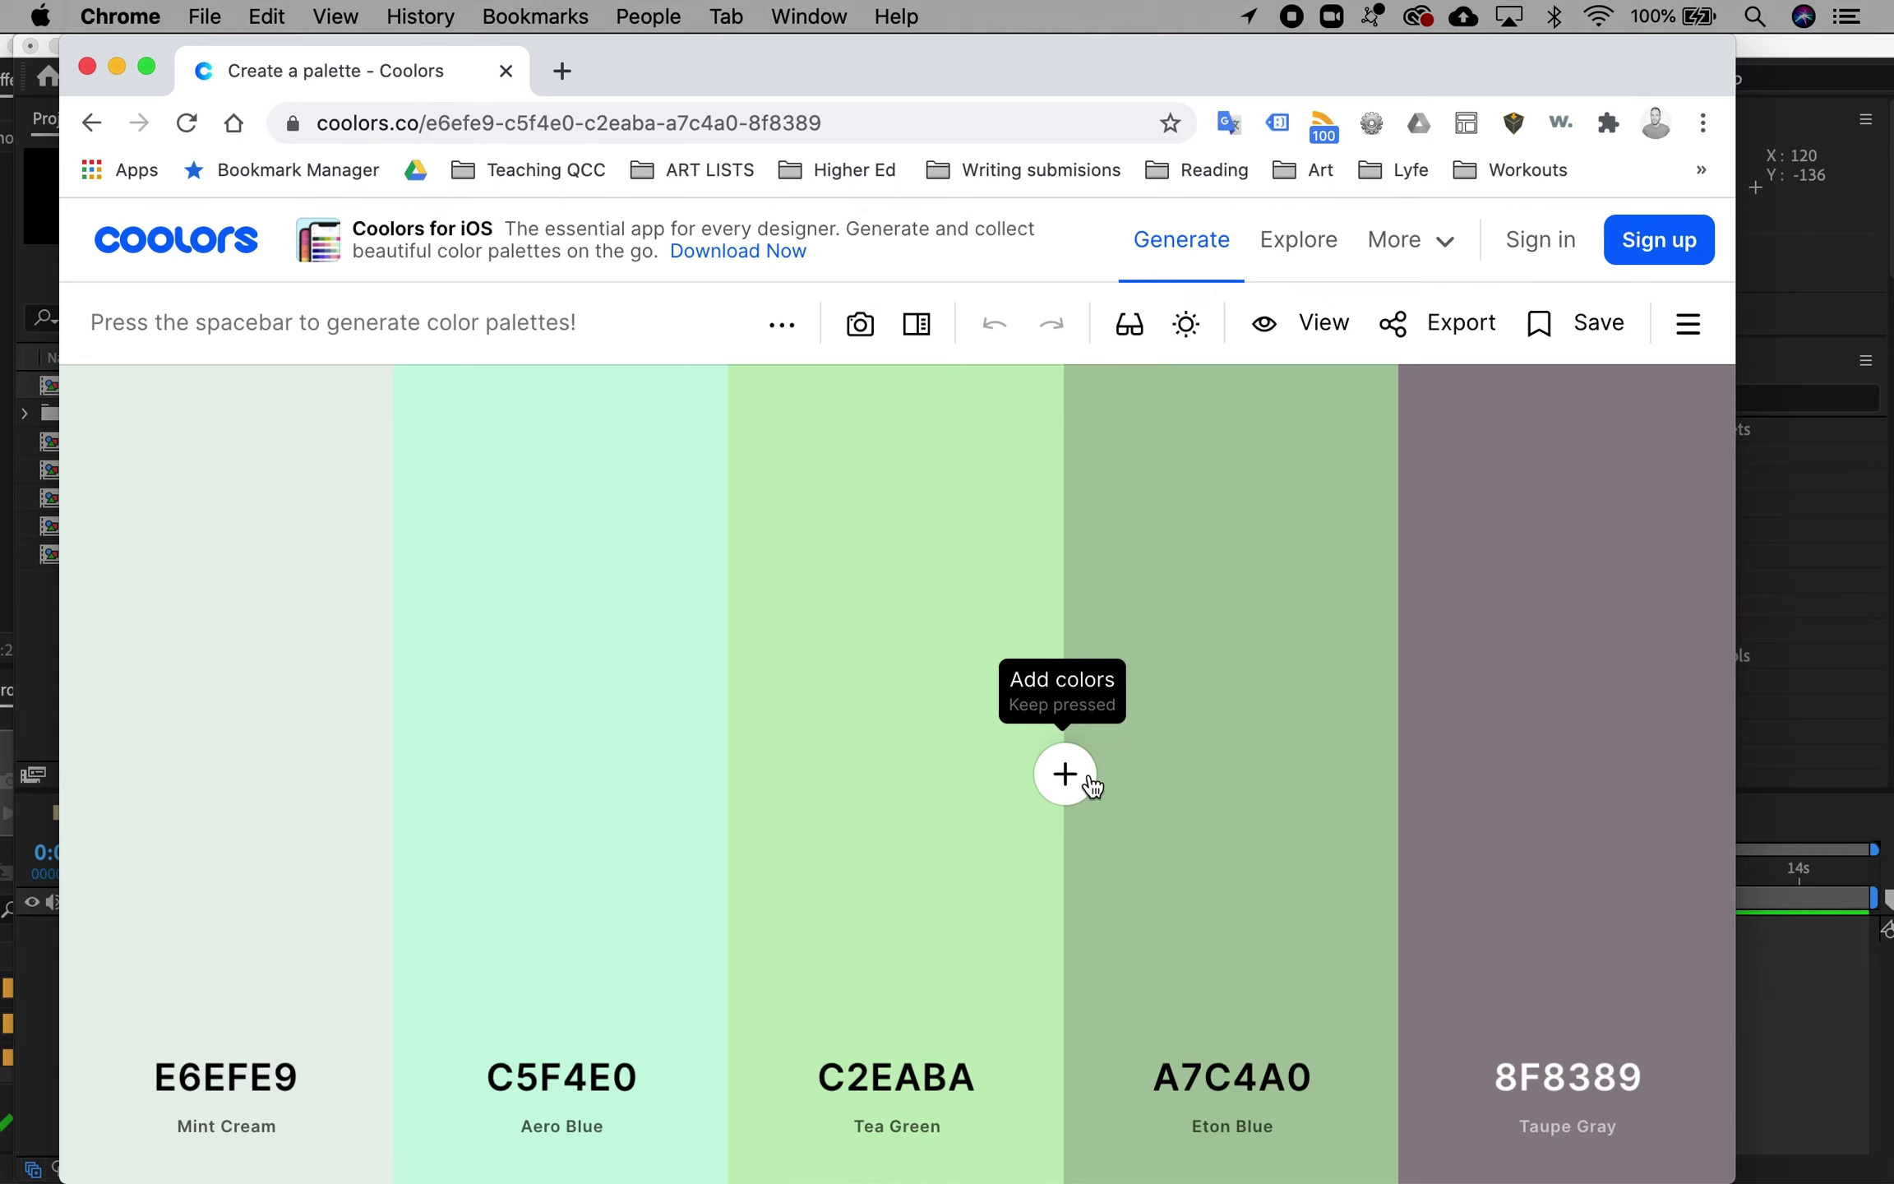
key("space")
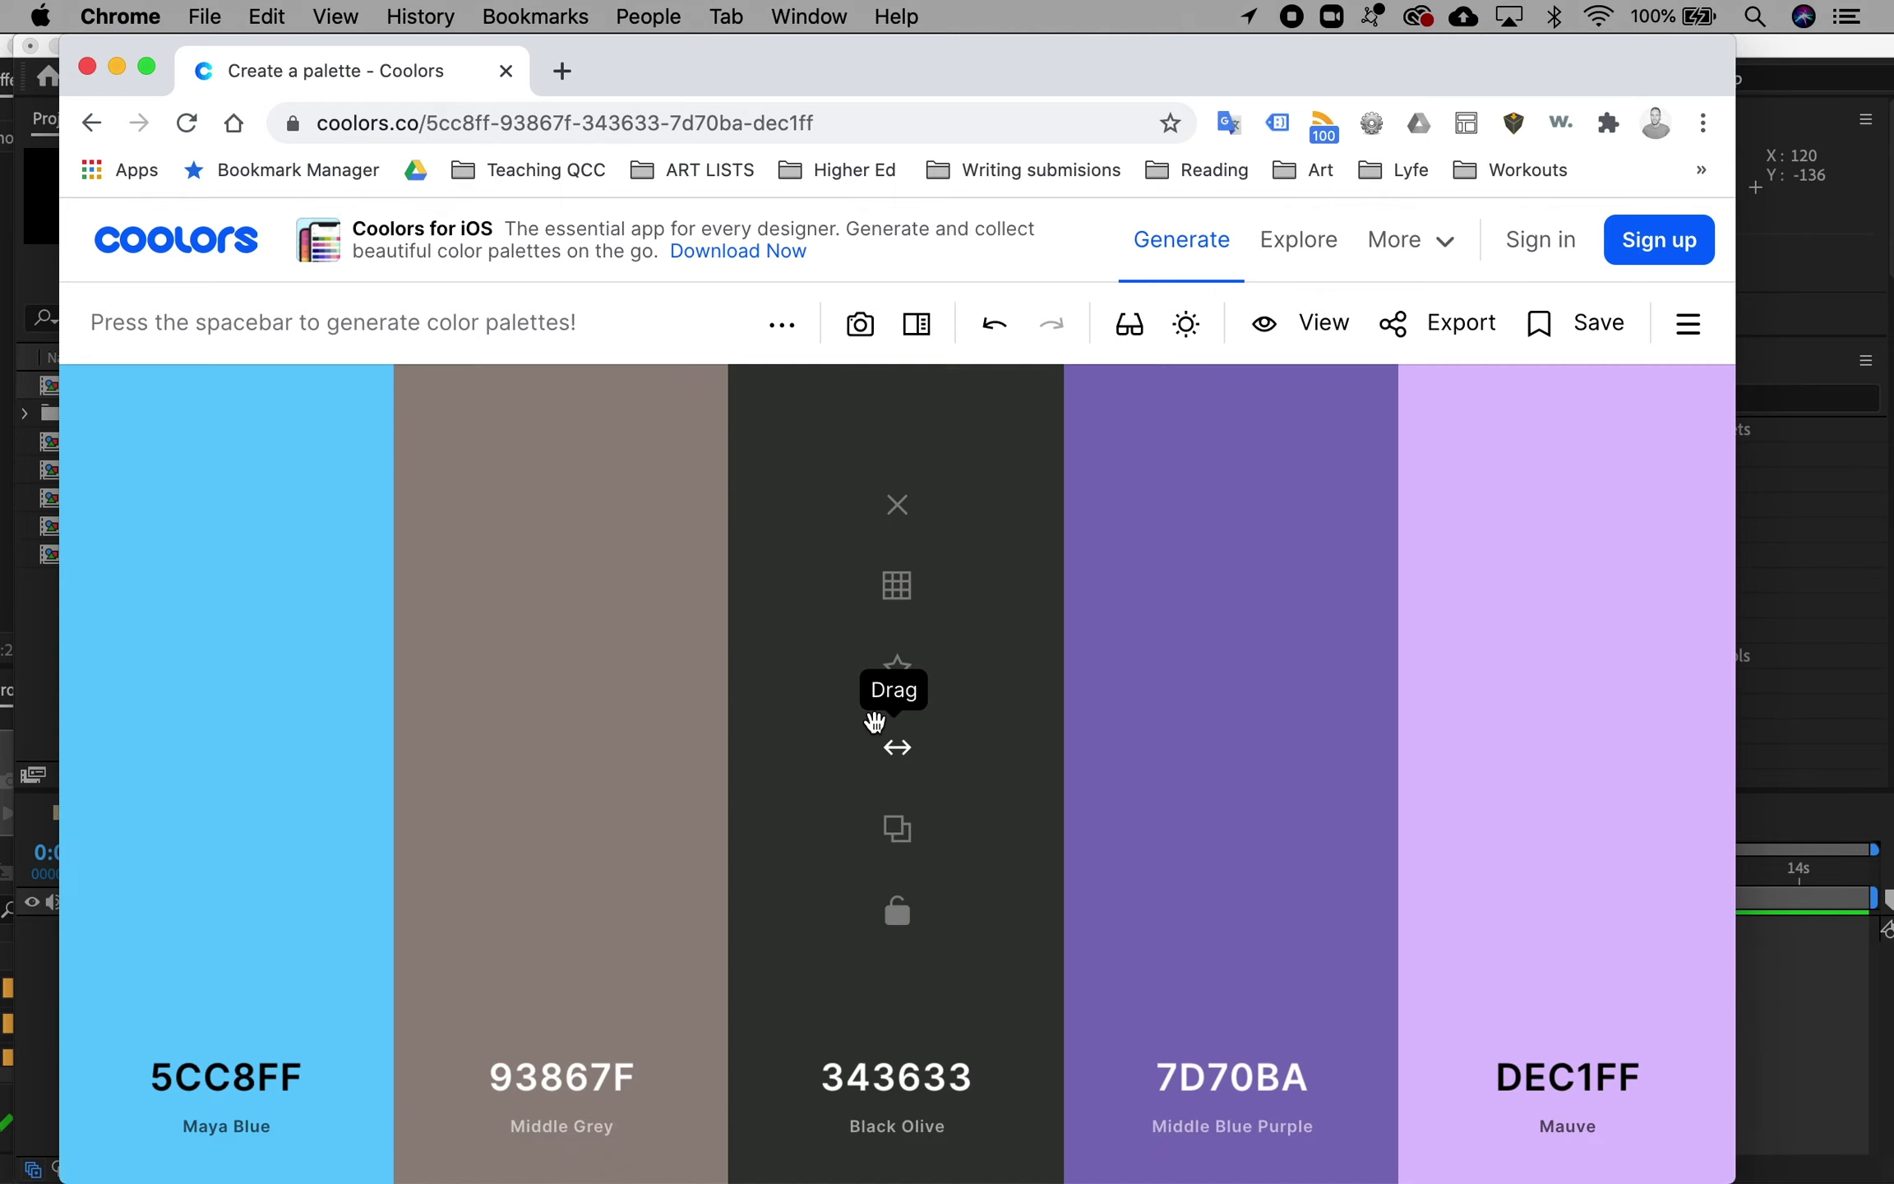
key("space")
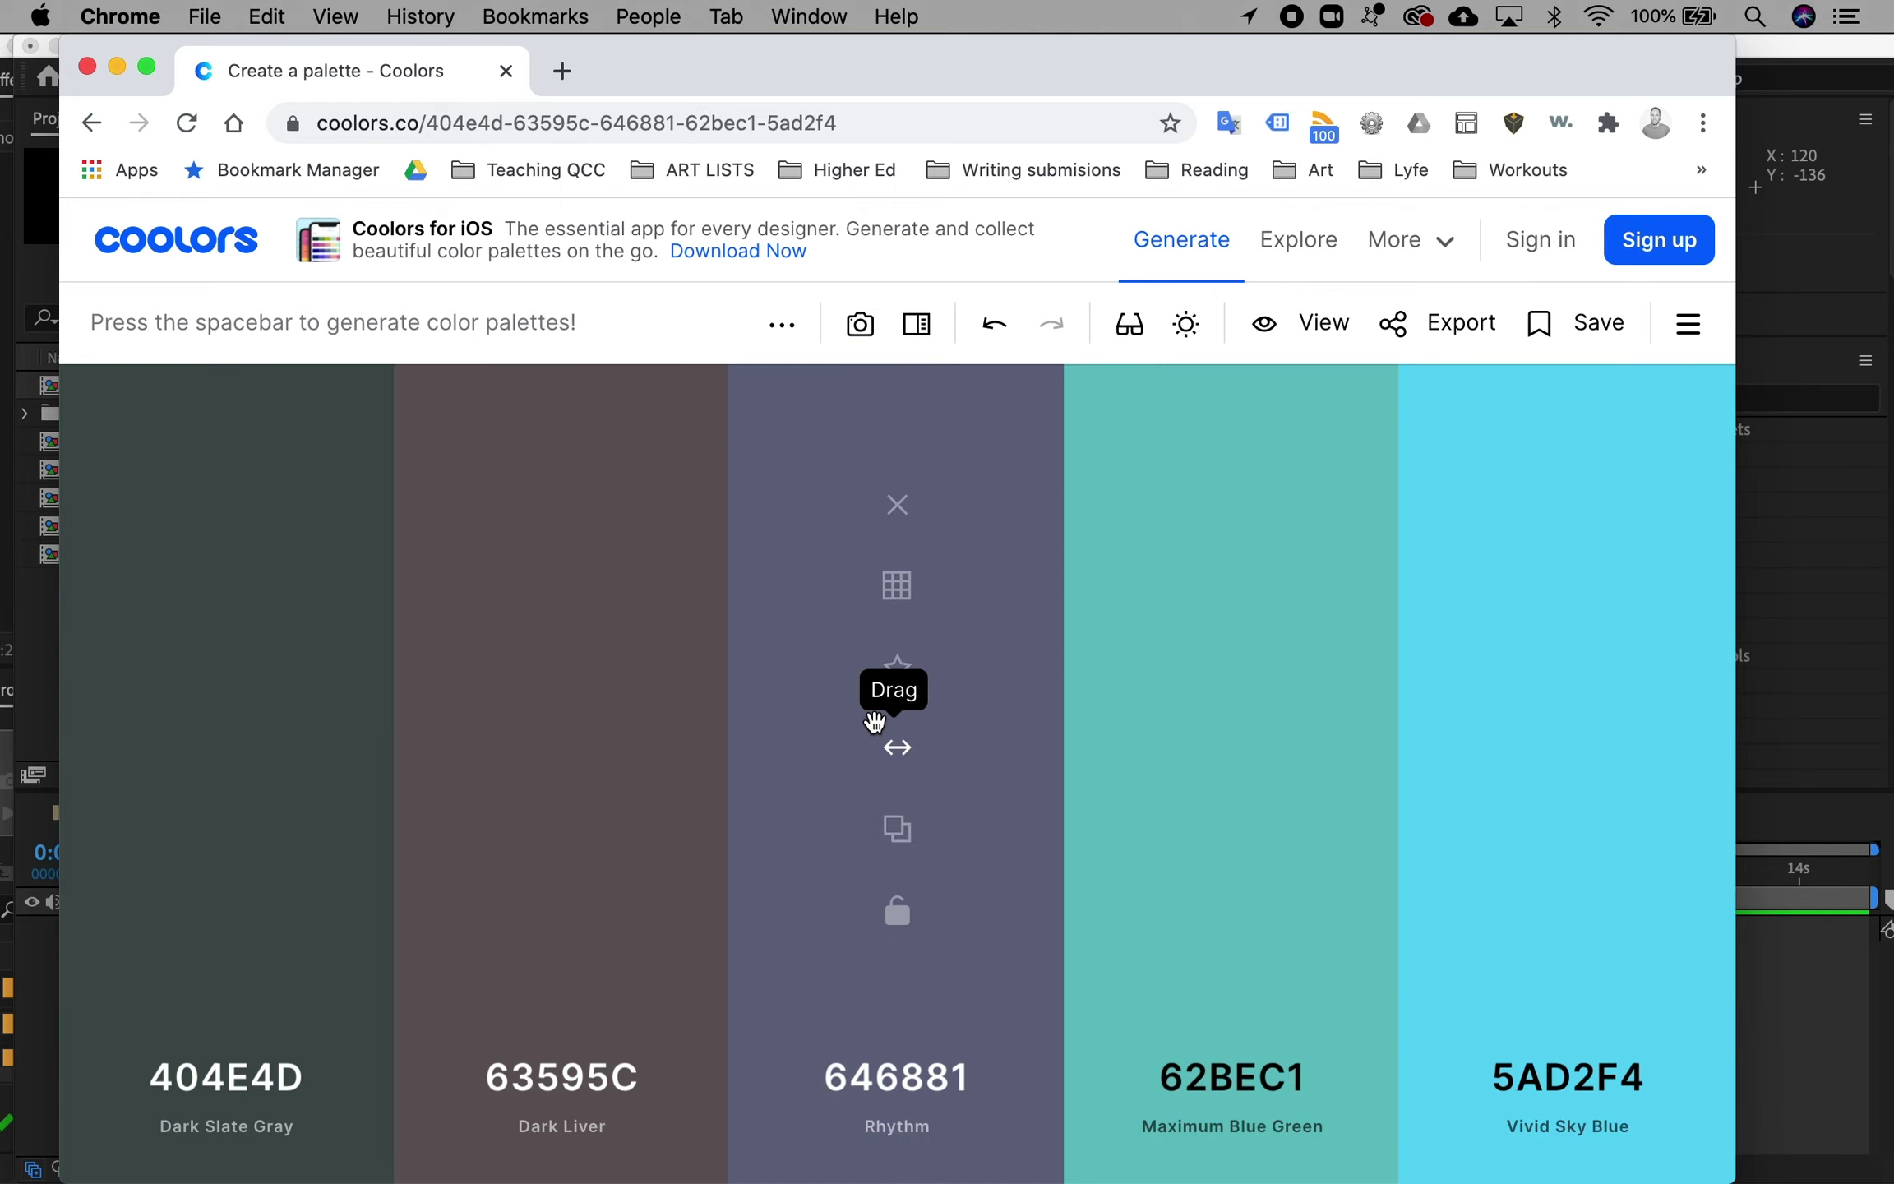
key("space")
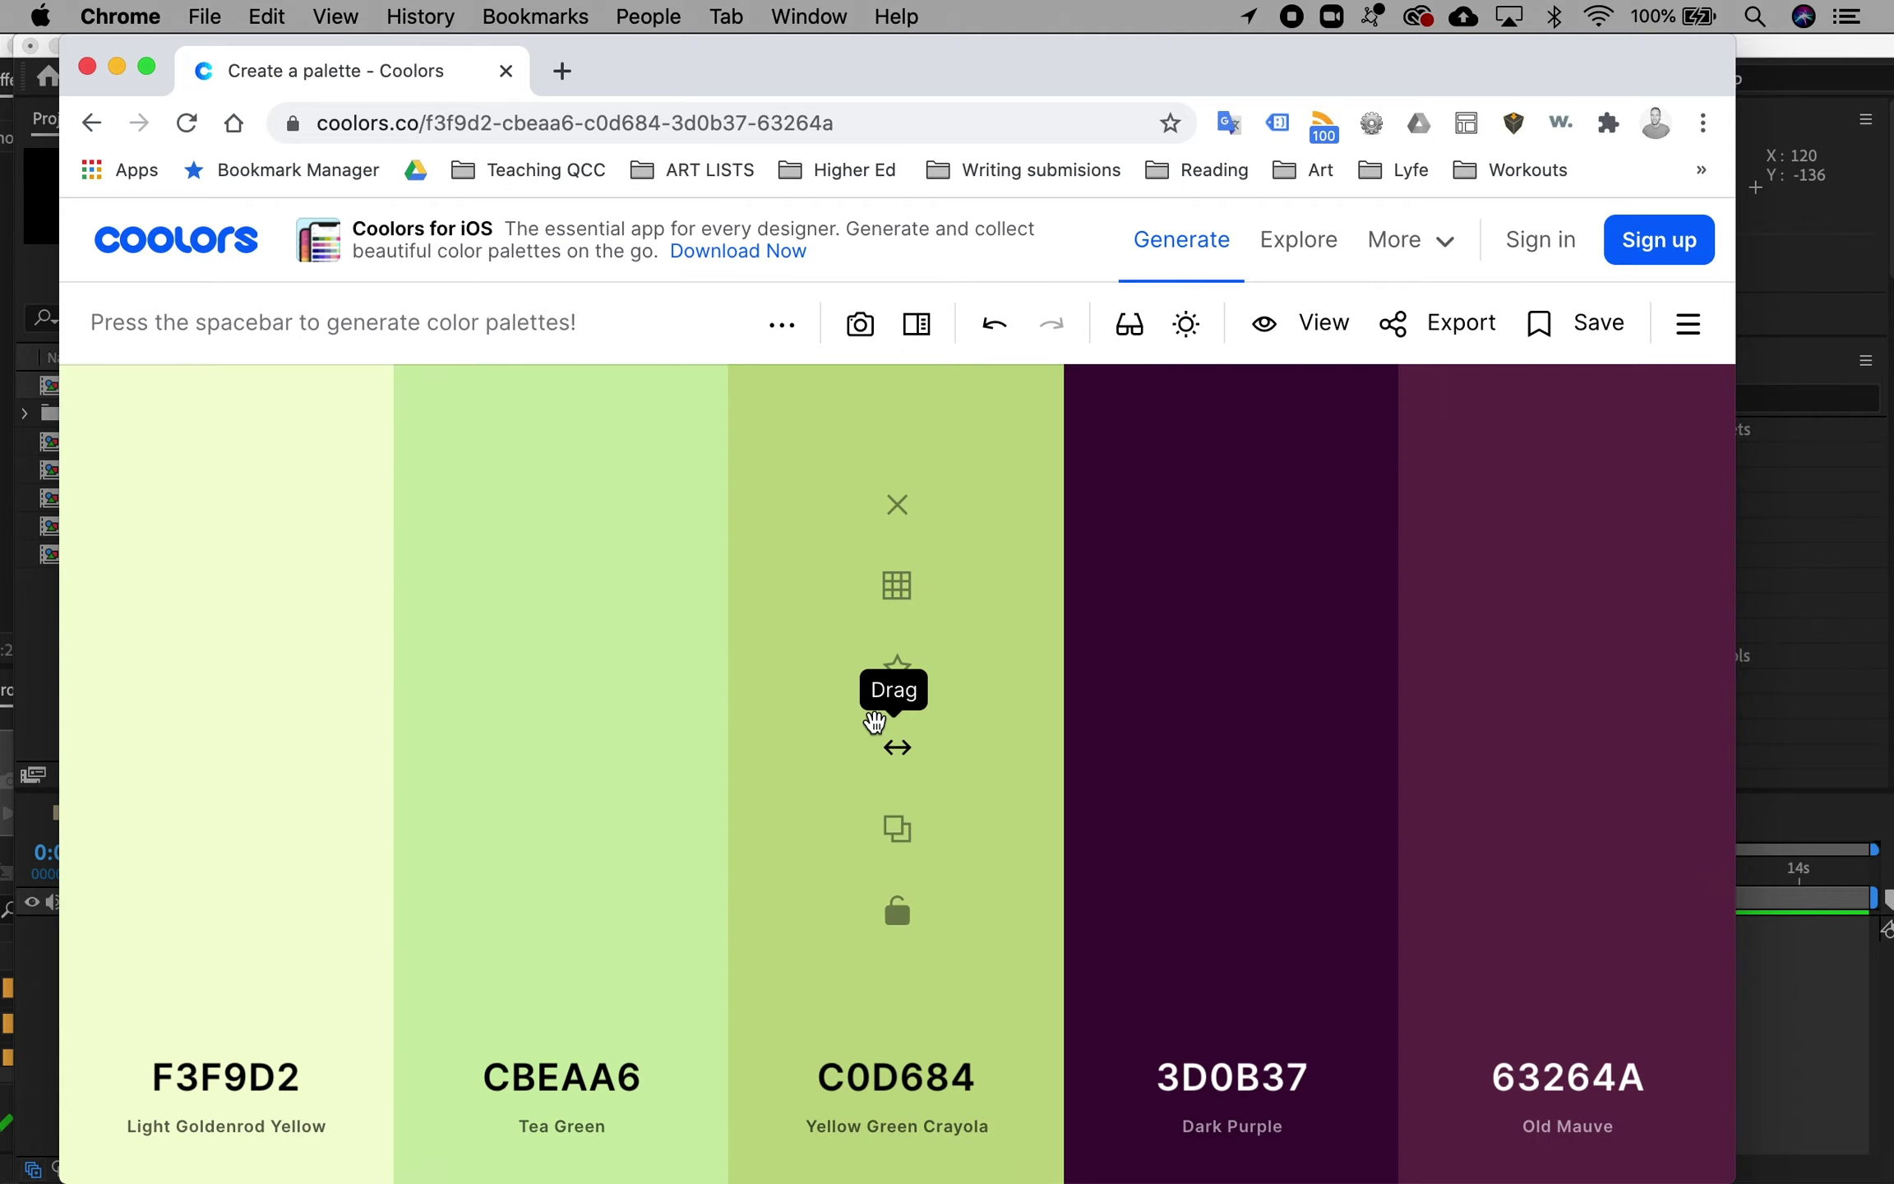
key("space")
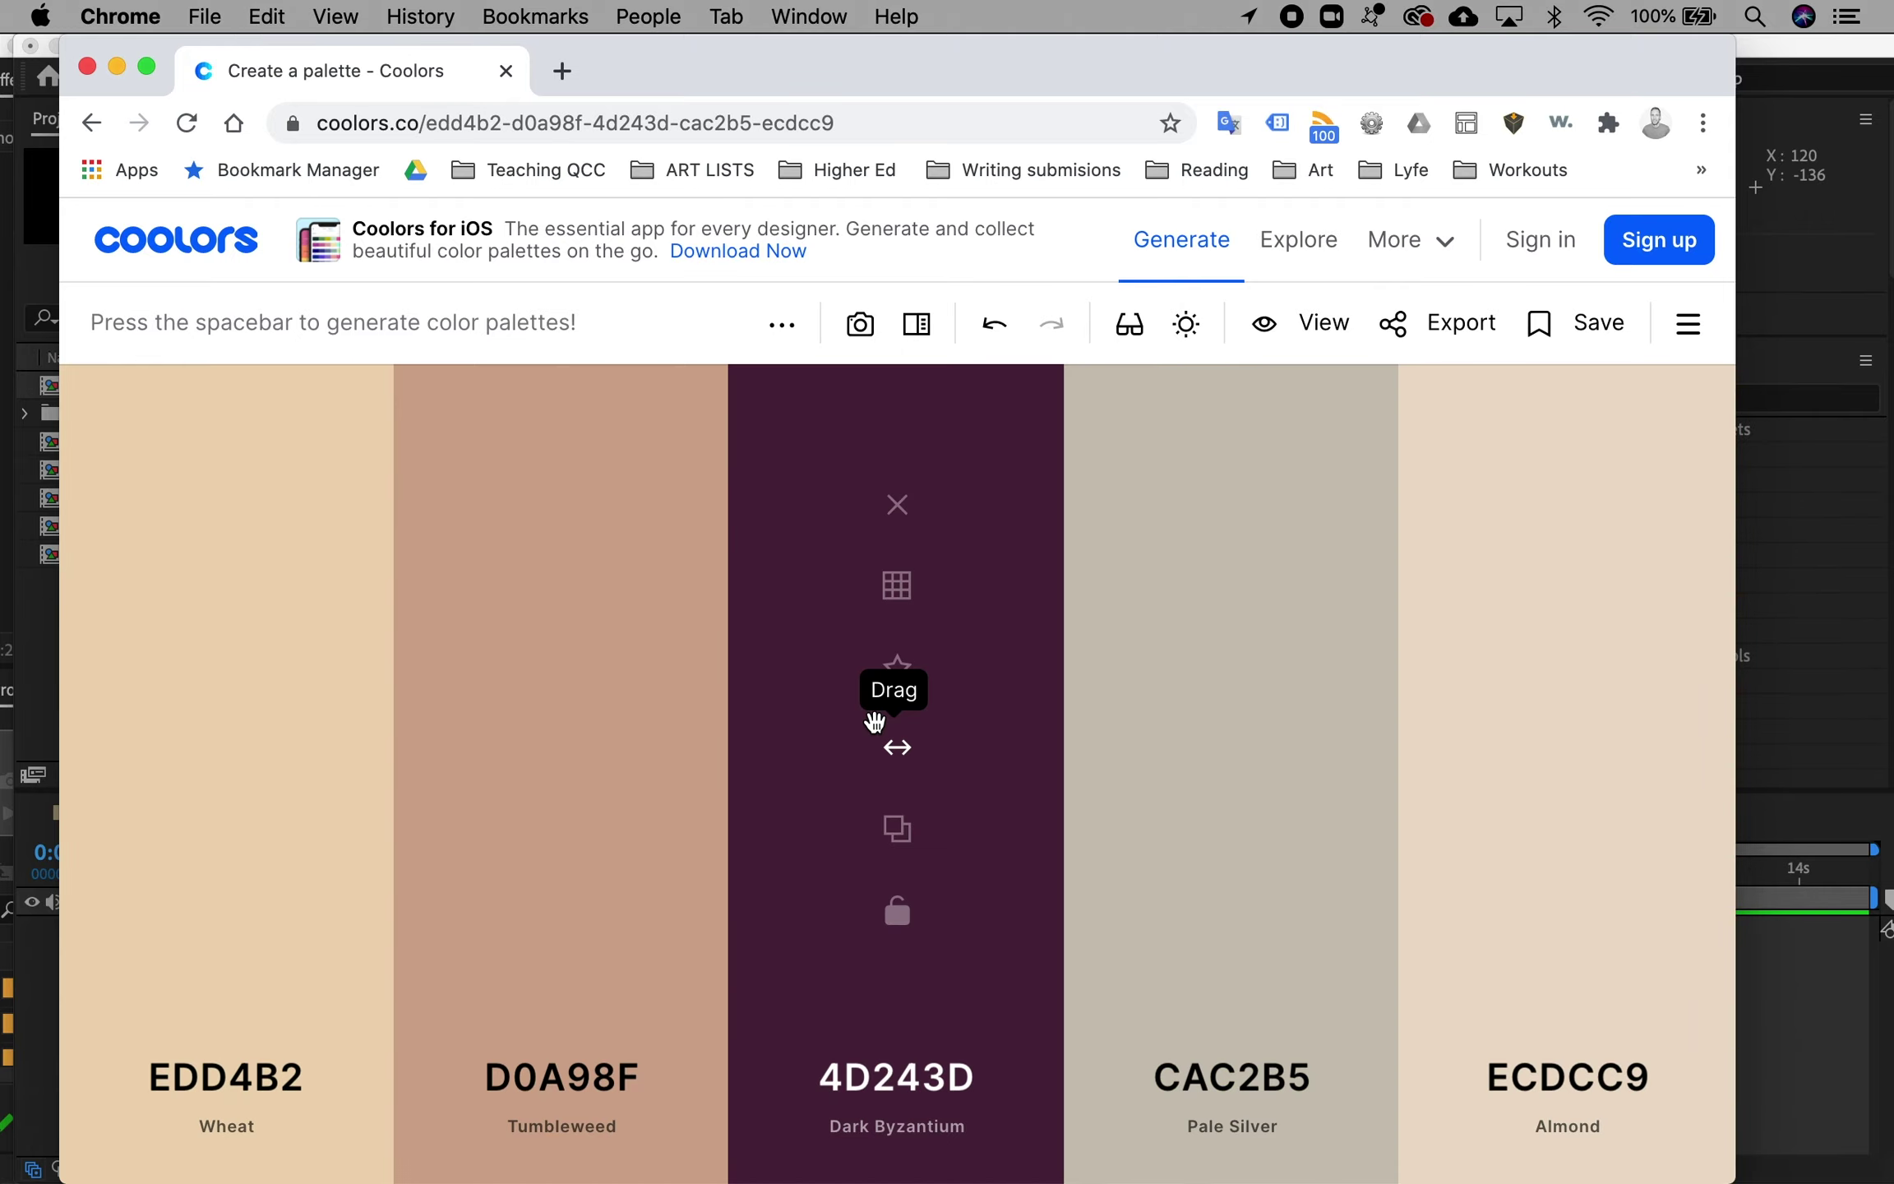
key("space")
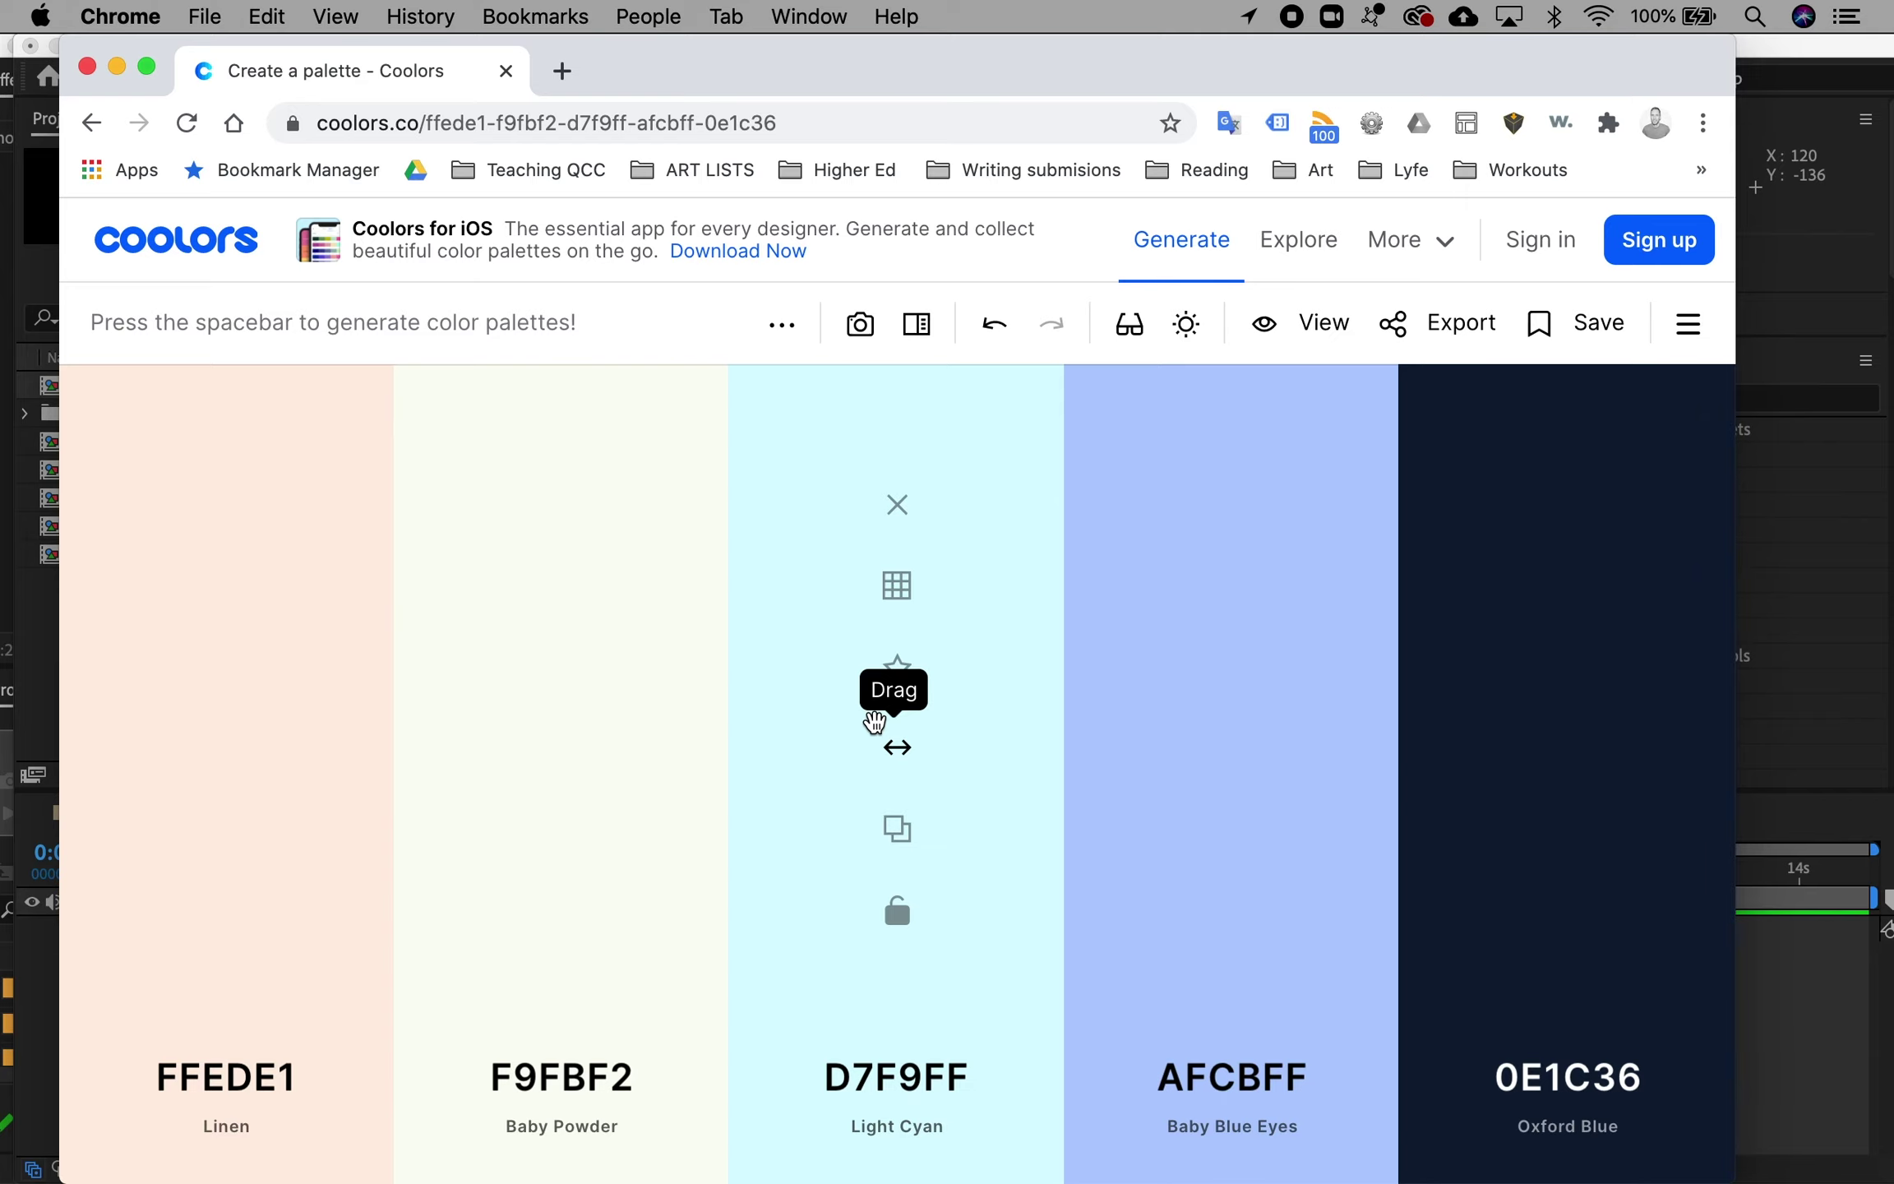
key("space")
key("space")
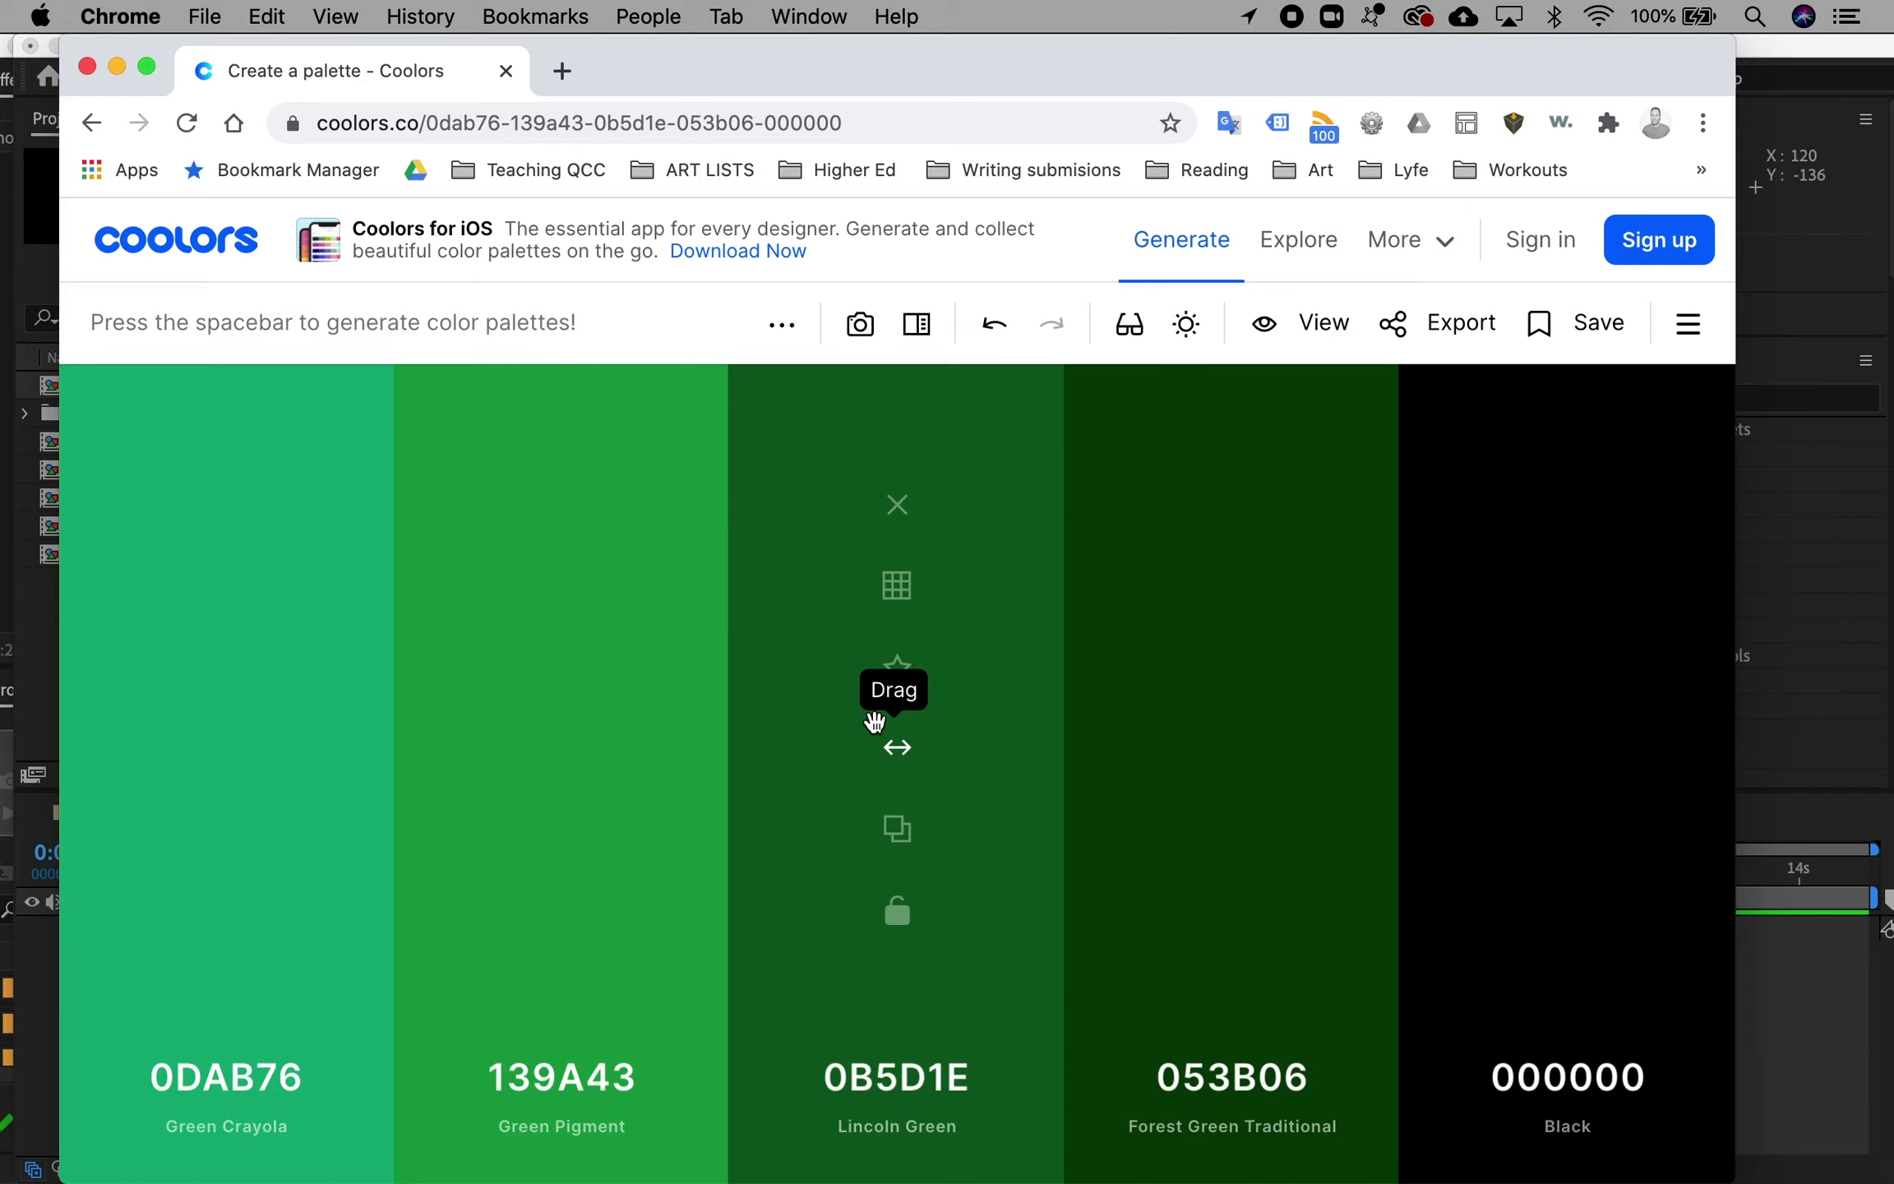
key("space")
key("space")
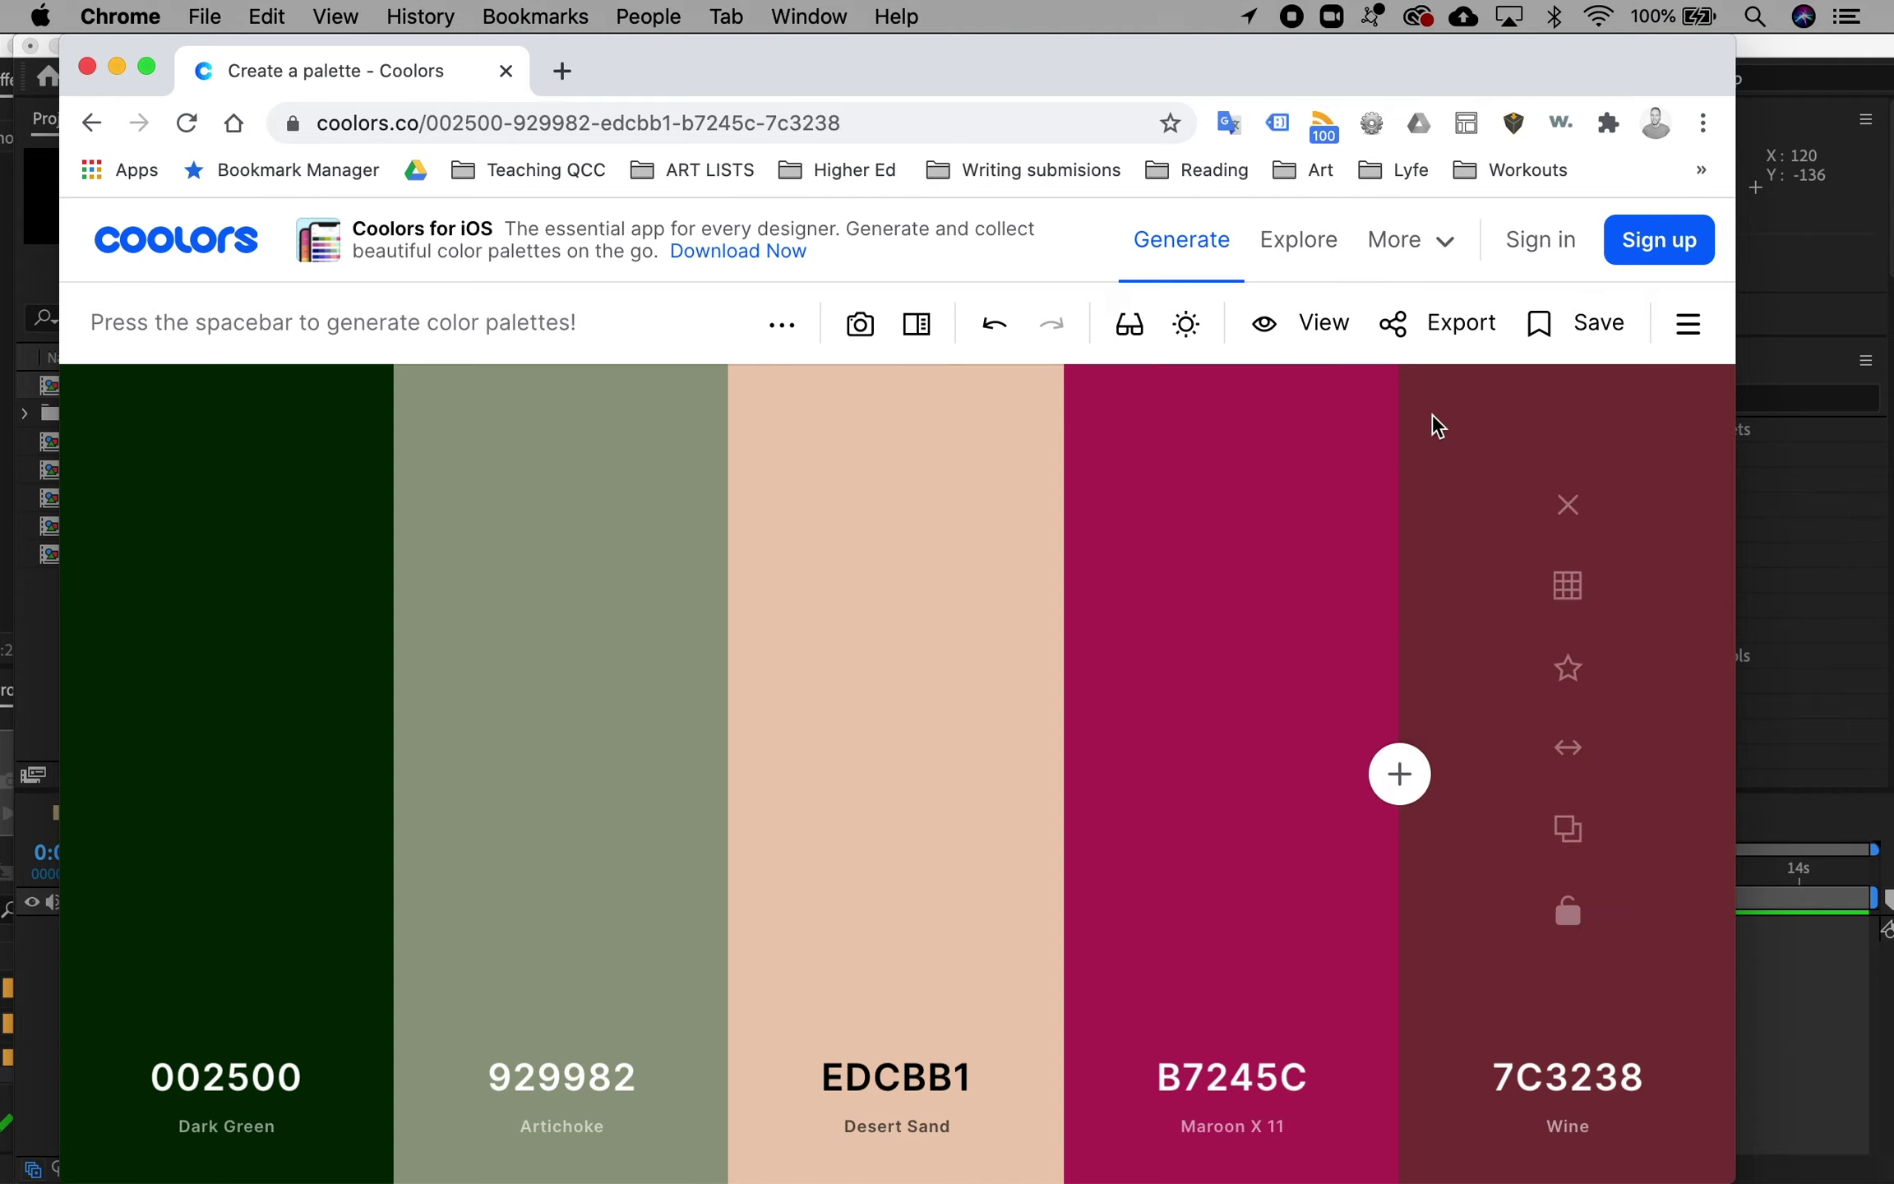
Step: Export the Coolors palette as a PNG image titled 'Color Palette Abstract'
left_click(1451, 322)
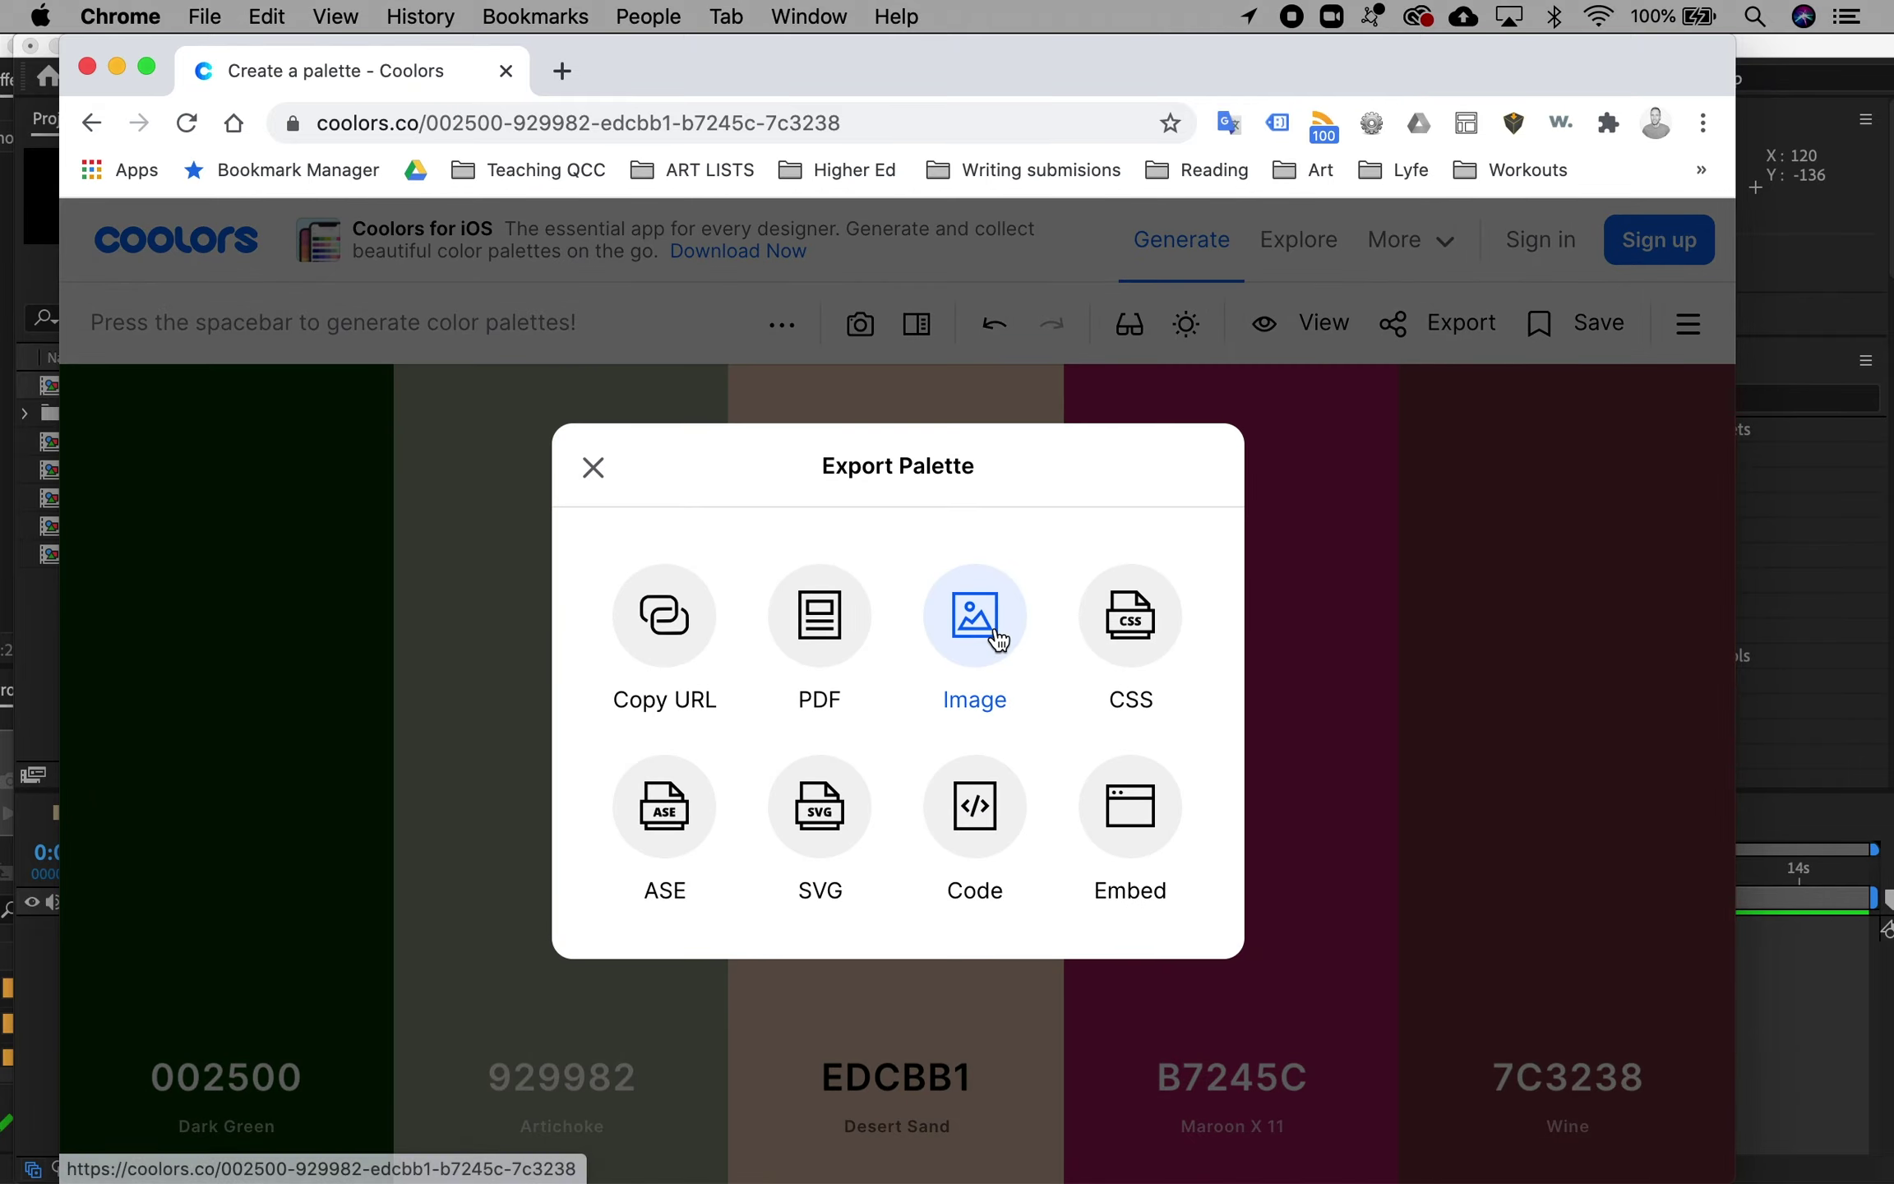
left_click(998, 636)
left_click(996, 629)
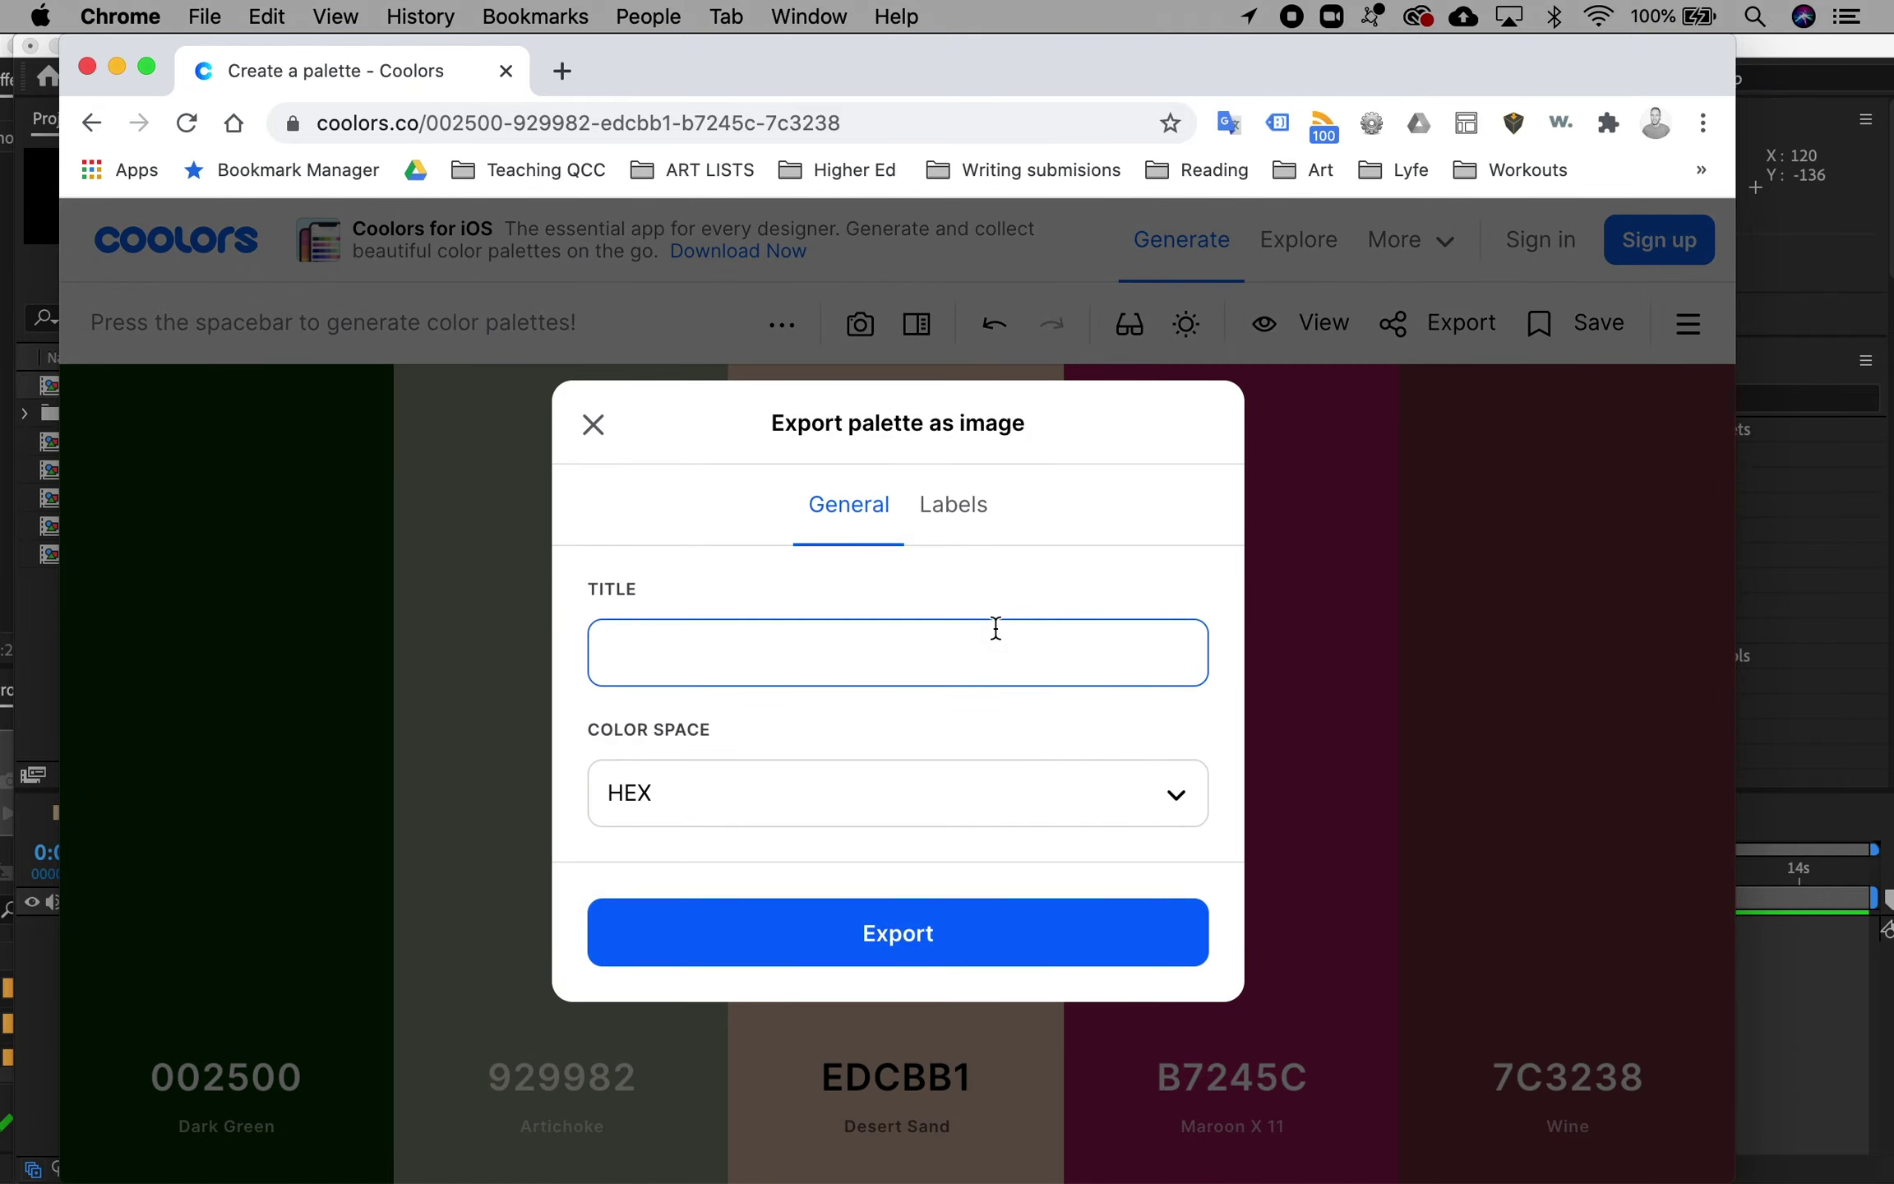
type("Color ")
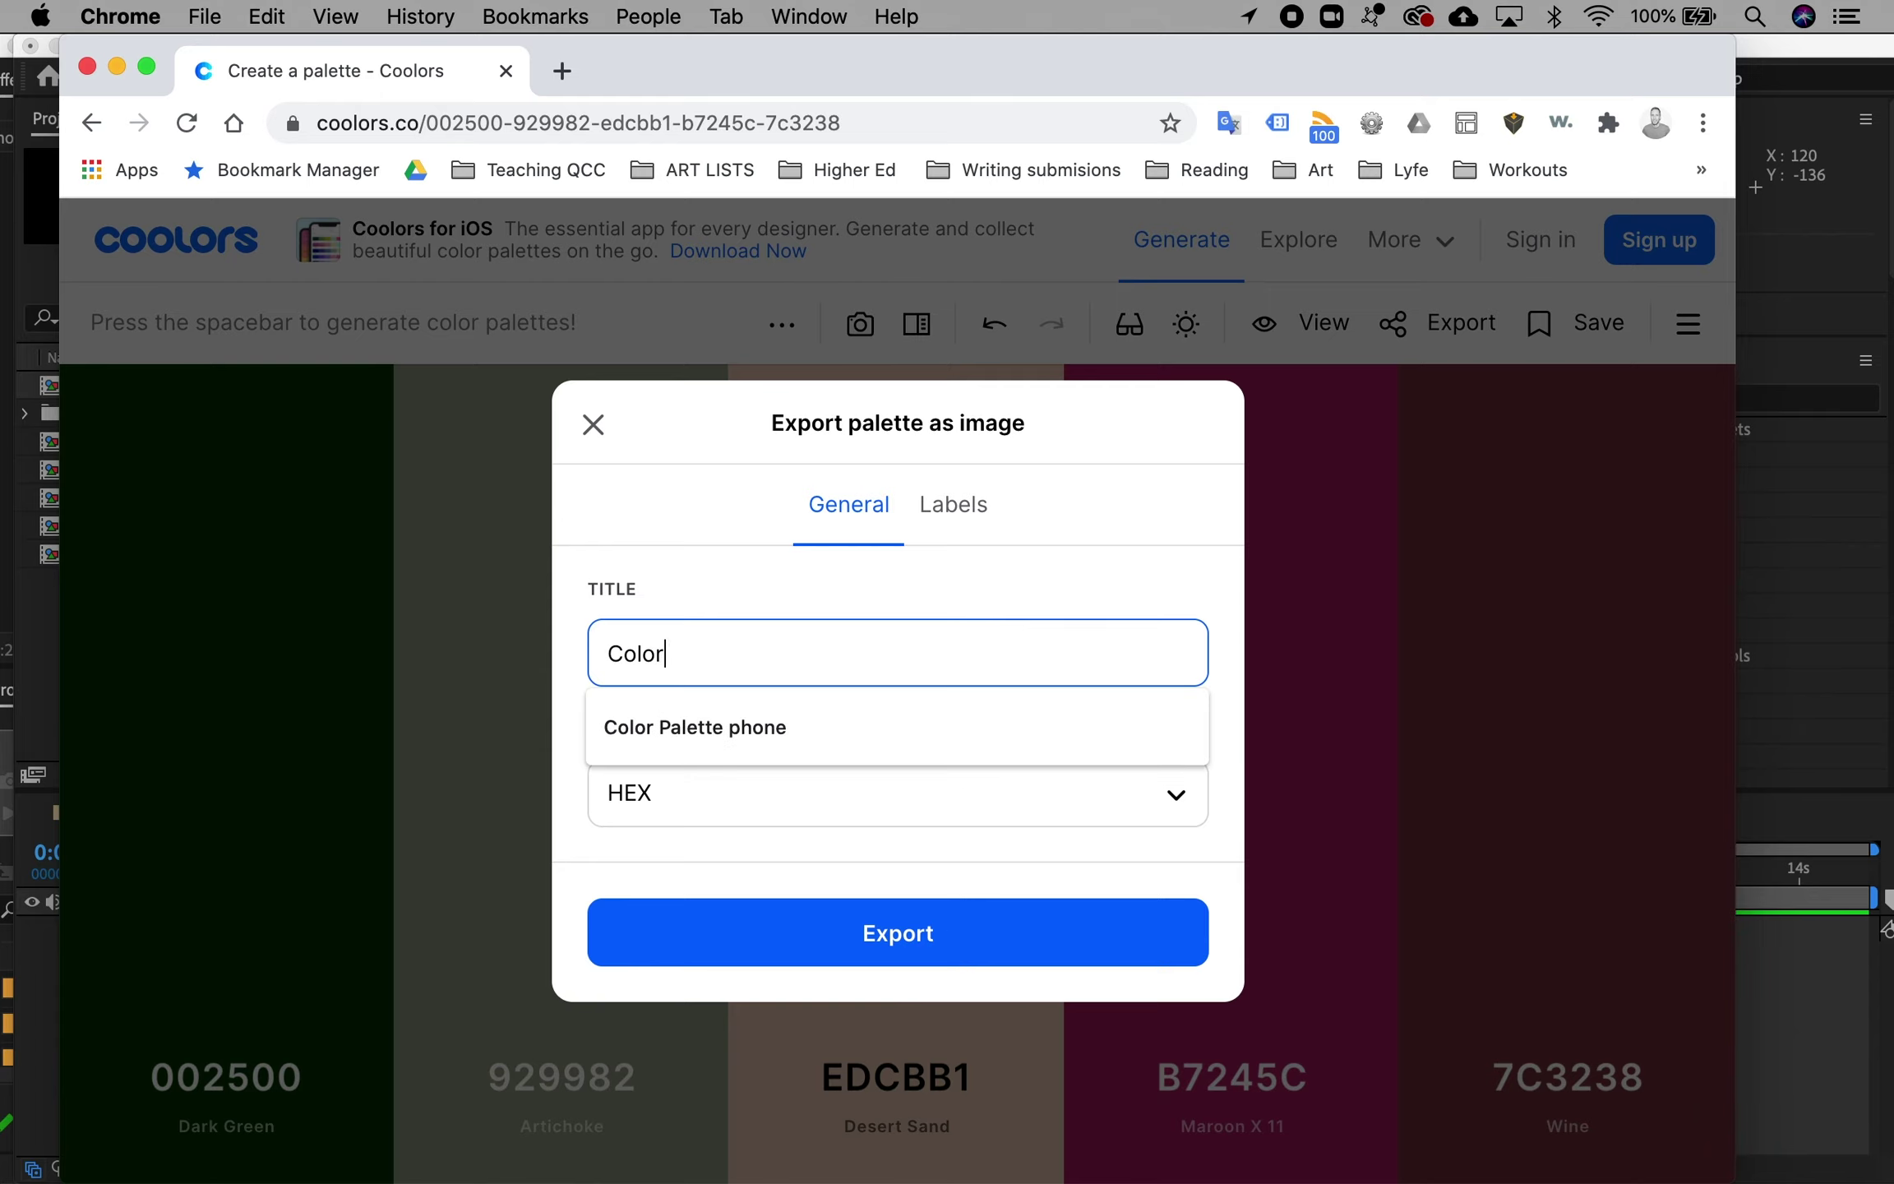
type("Palette Abstract")
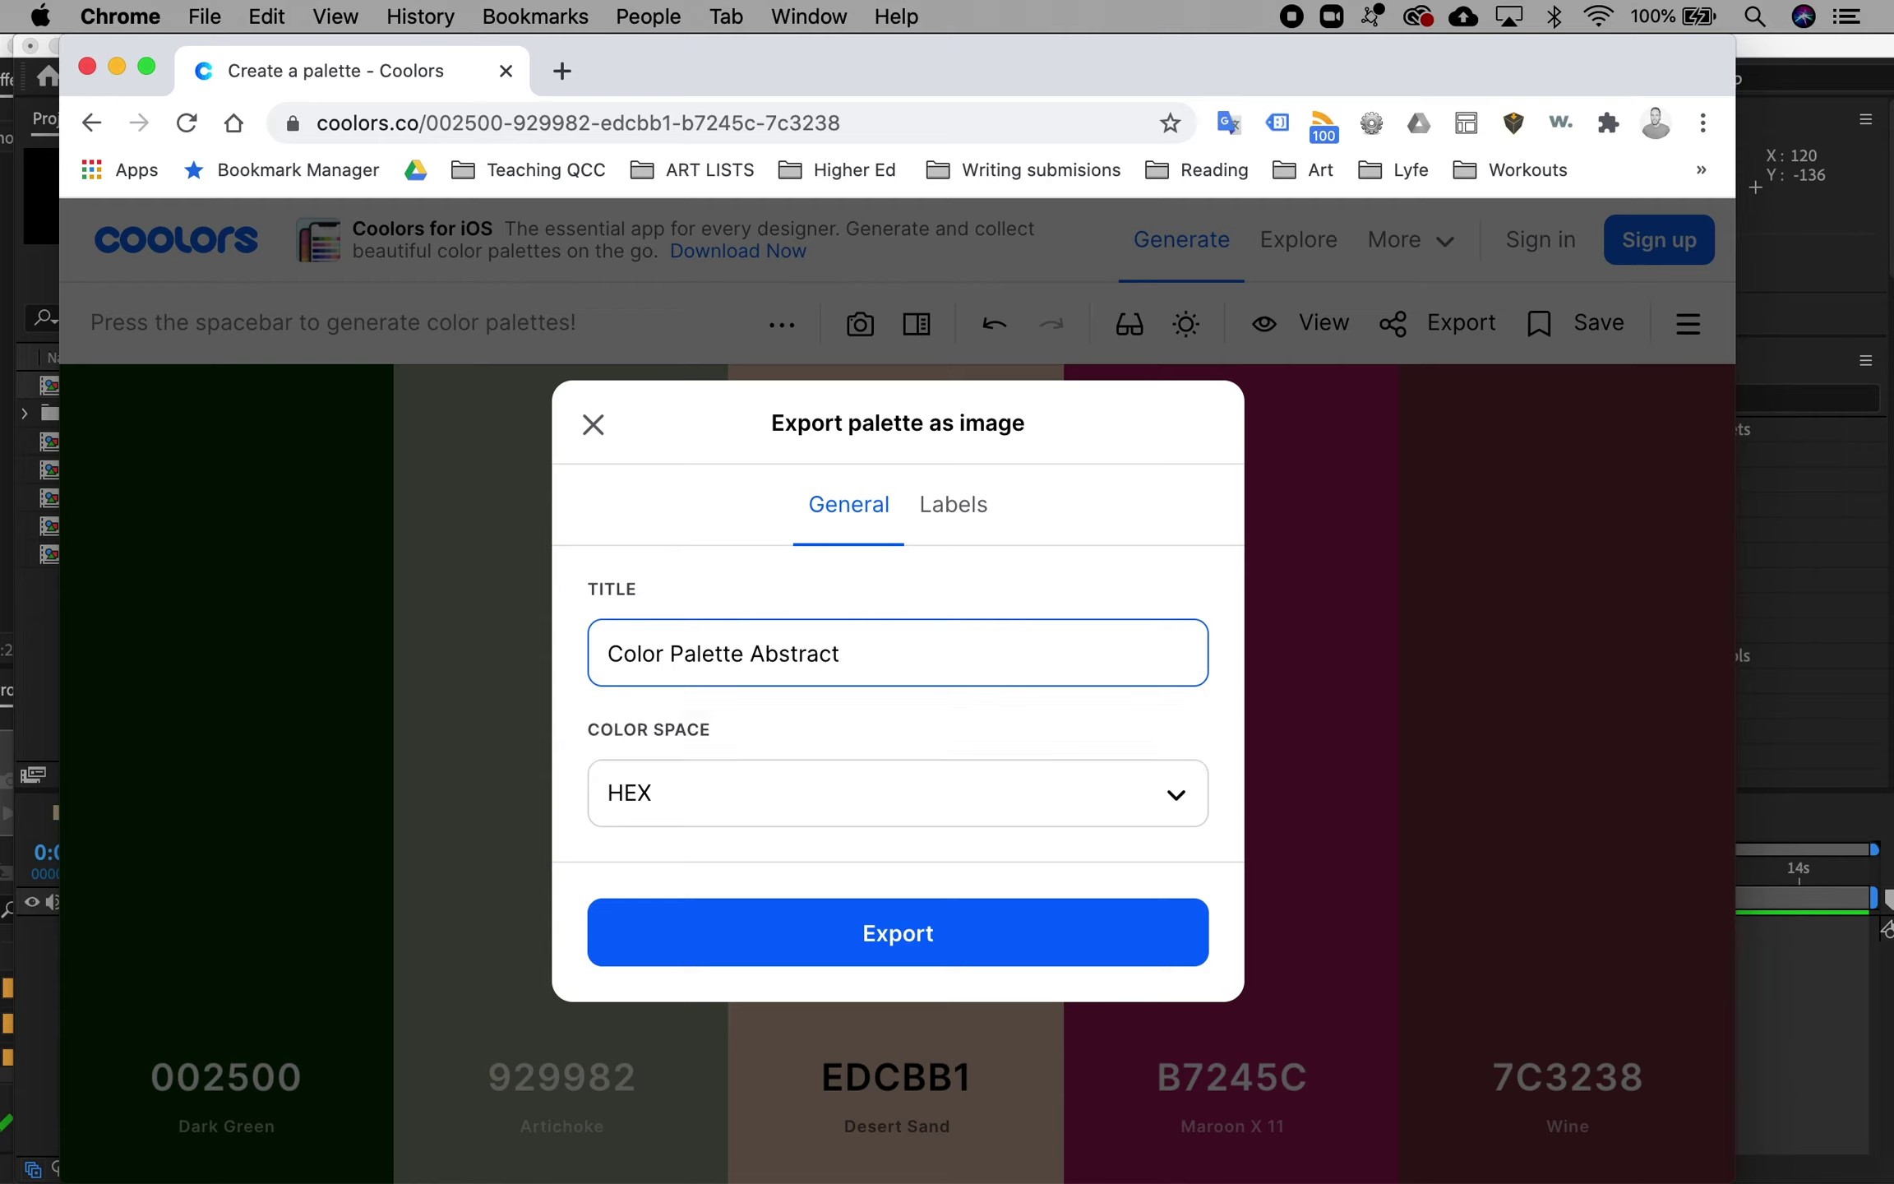
key("Return")
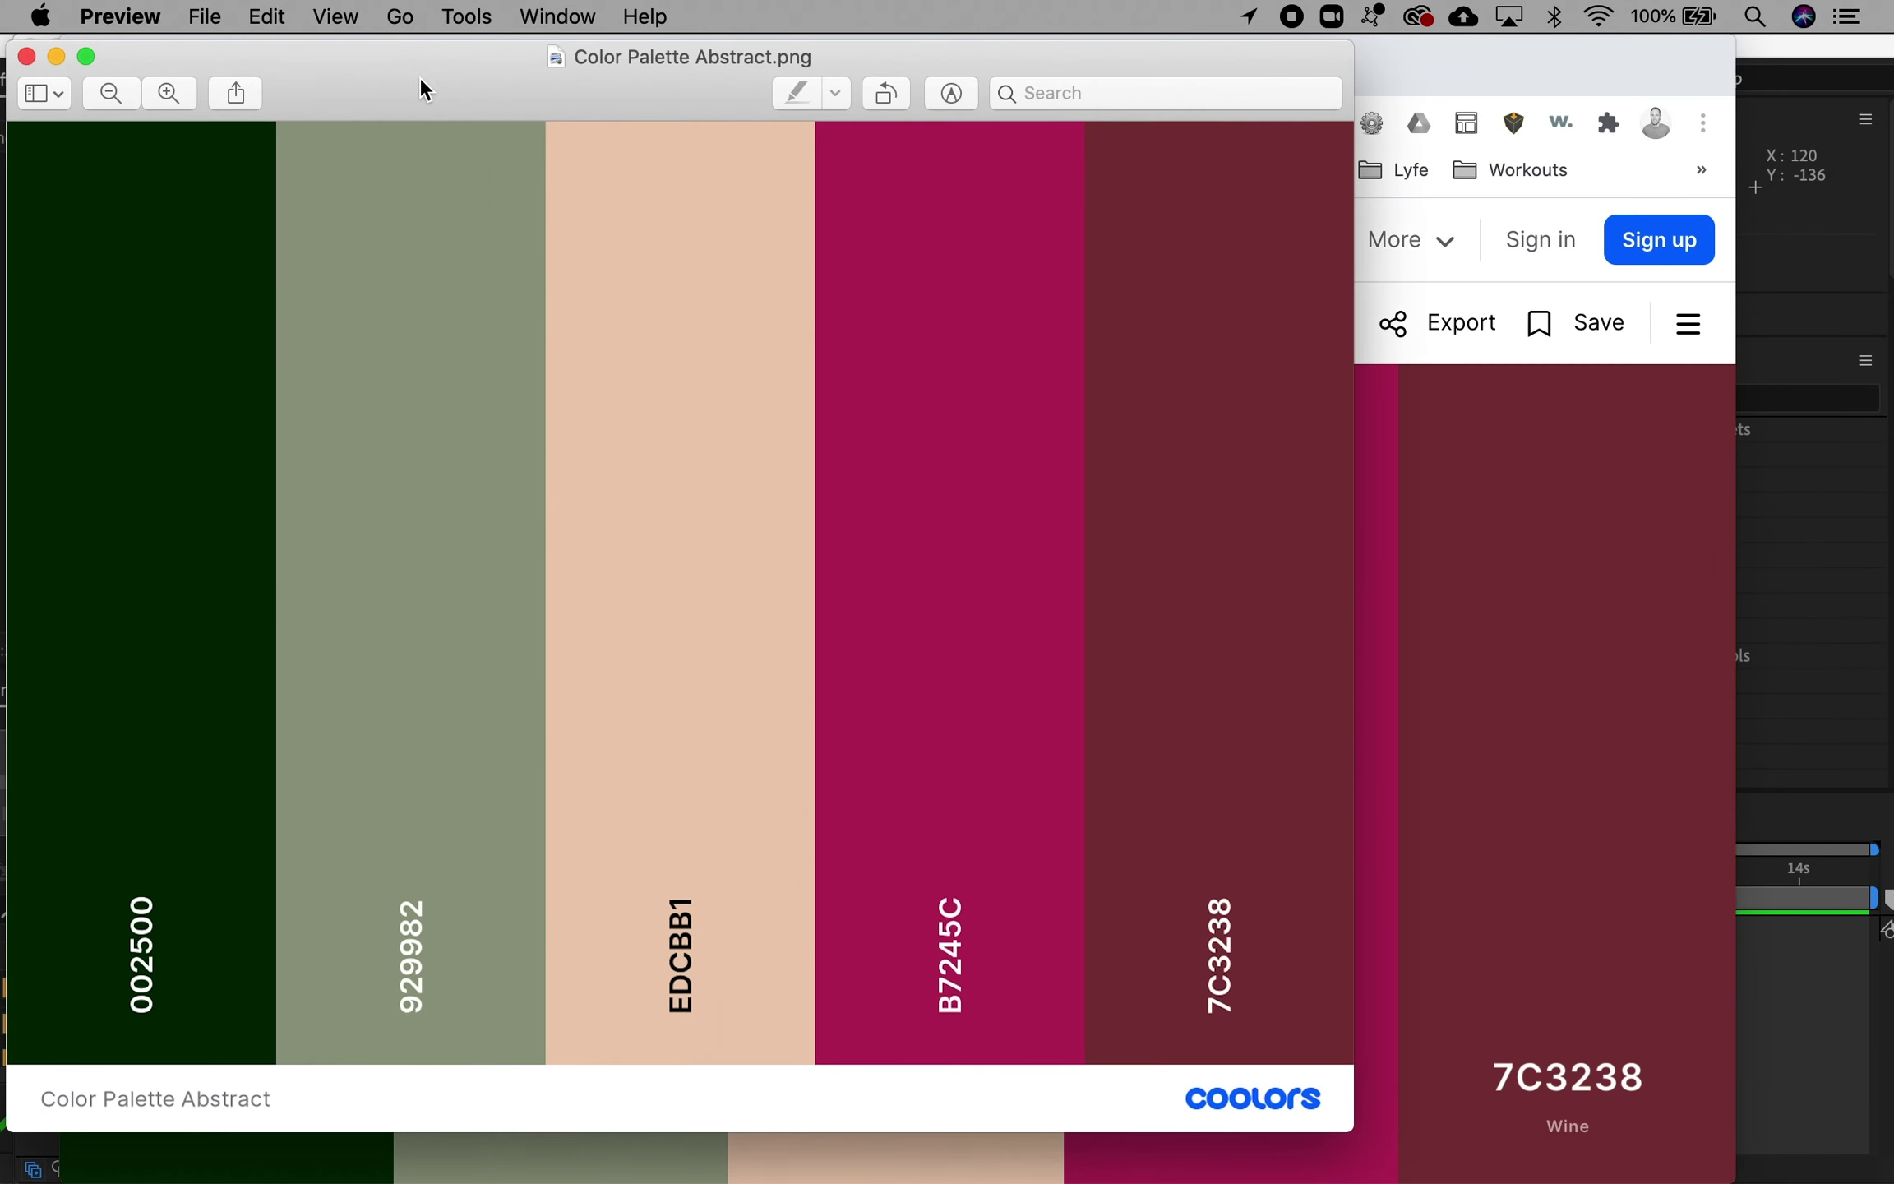
Step: Use Preview's Move To command to relocate the palette image into folder 293
left_click_drag(419, 80, 461, 89)
left_click(204, 16)
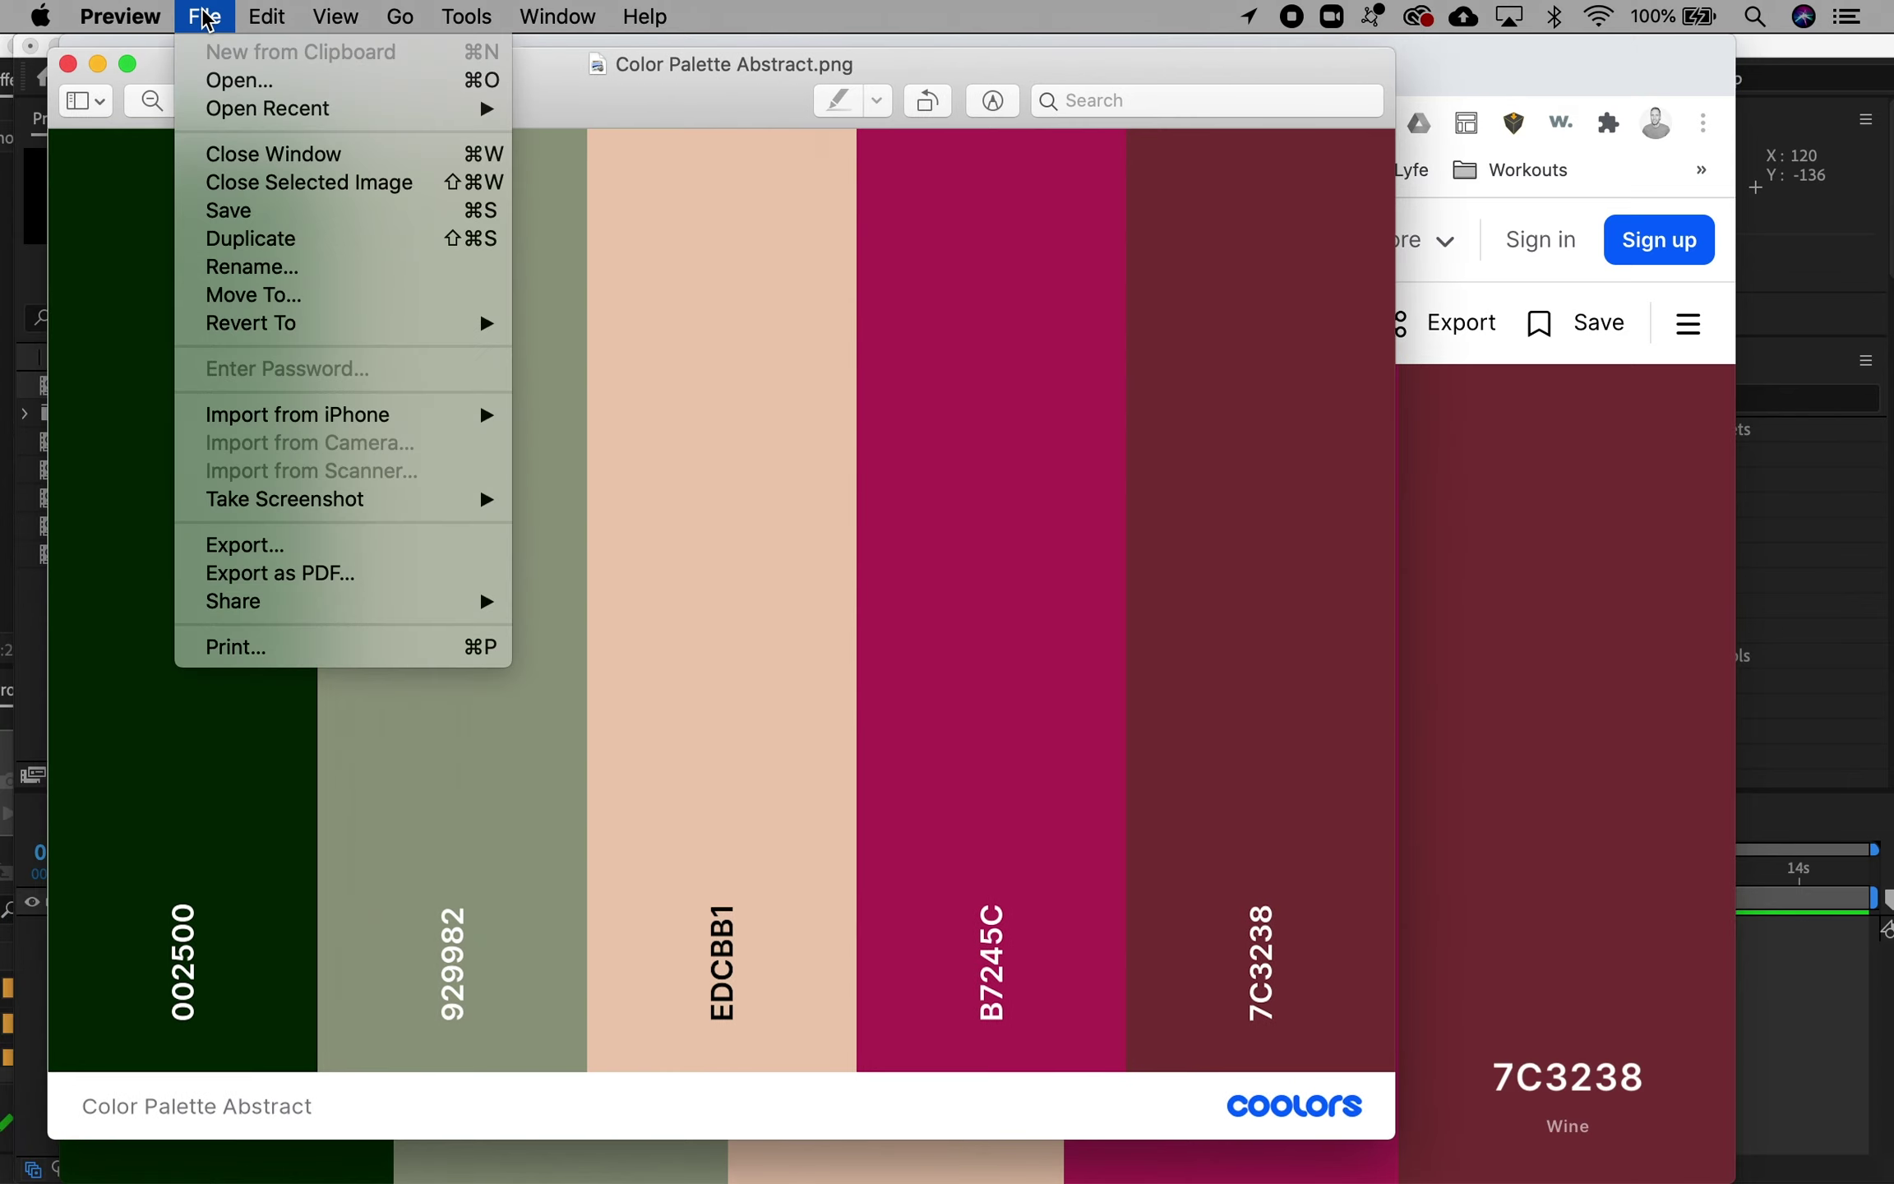
left_click(257, 295)
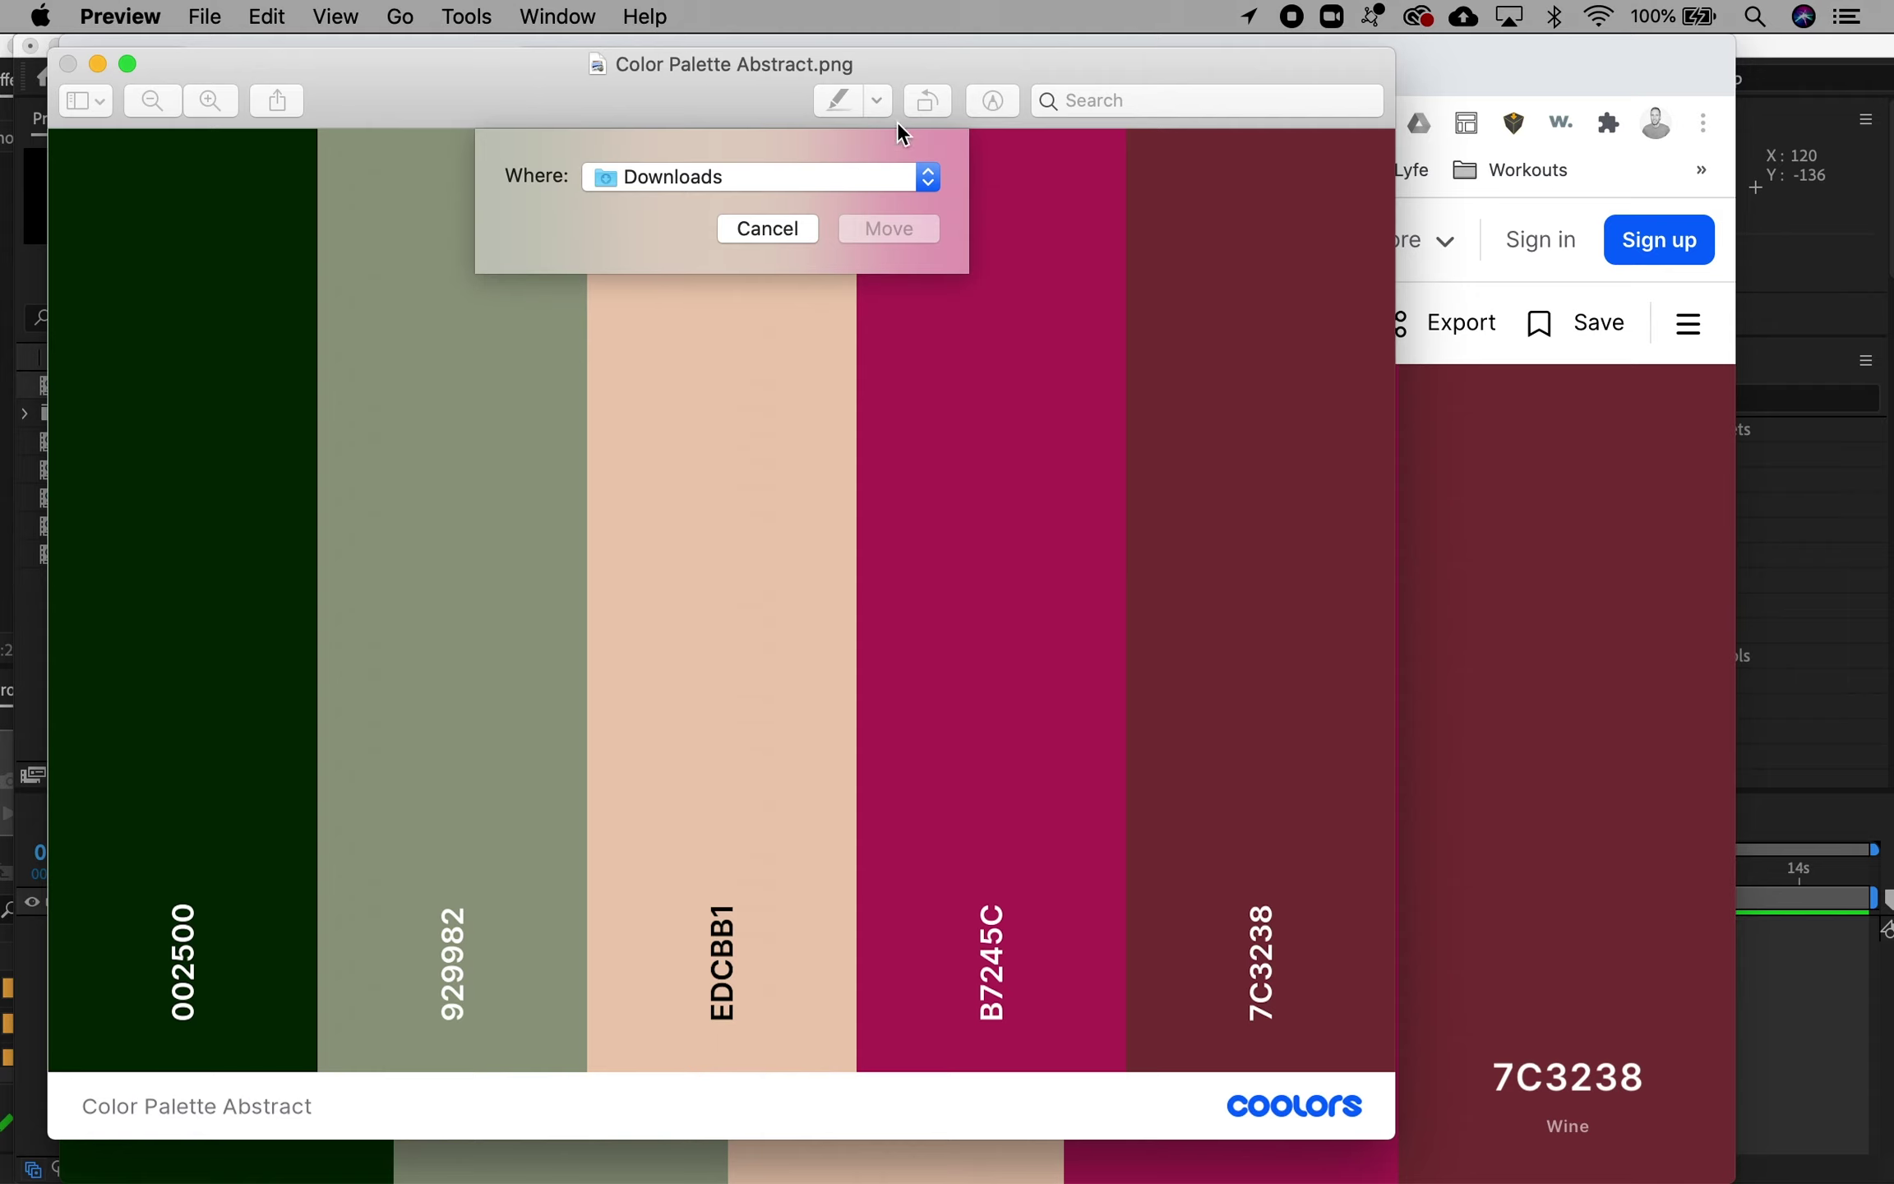
left_click(927, 177)
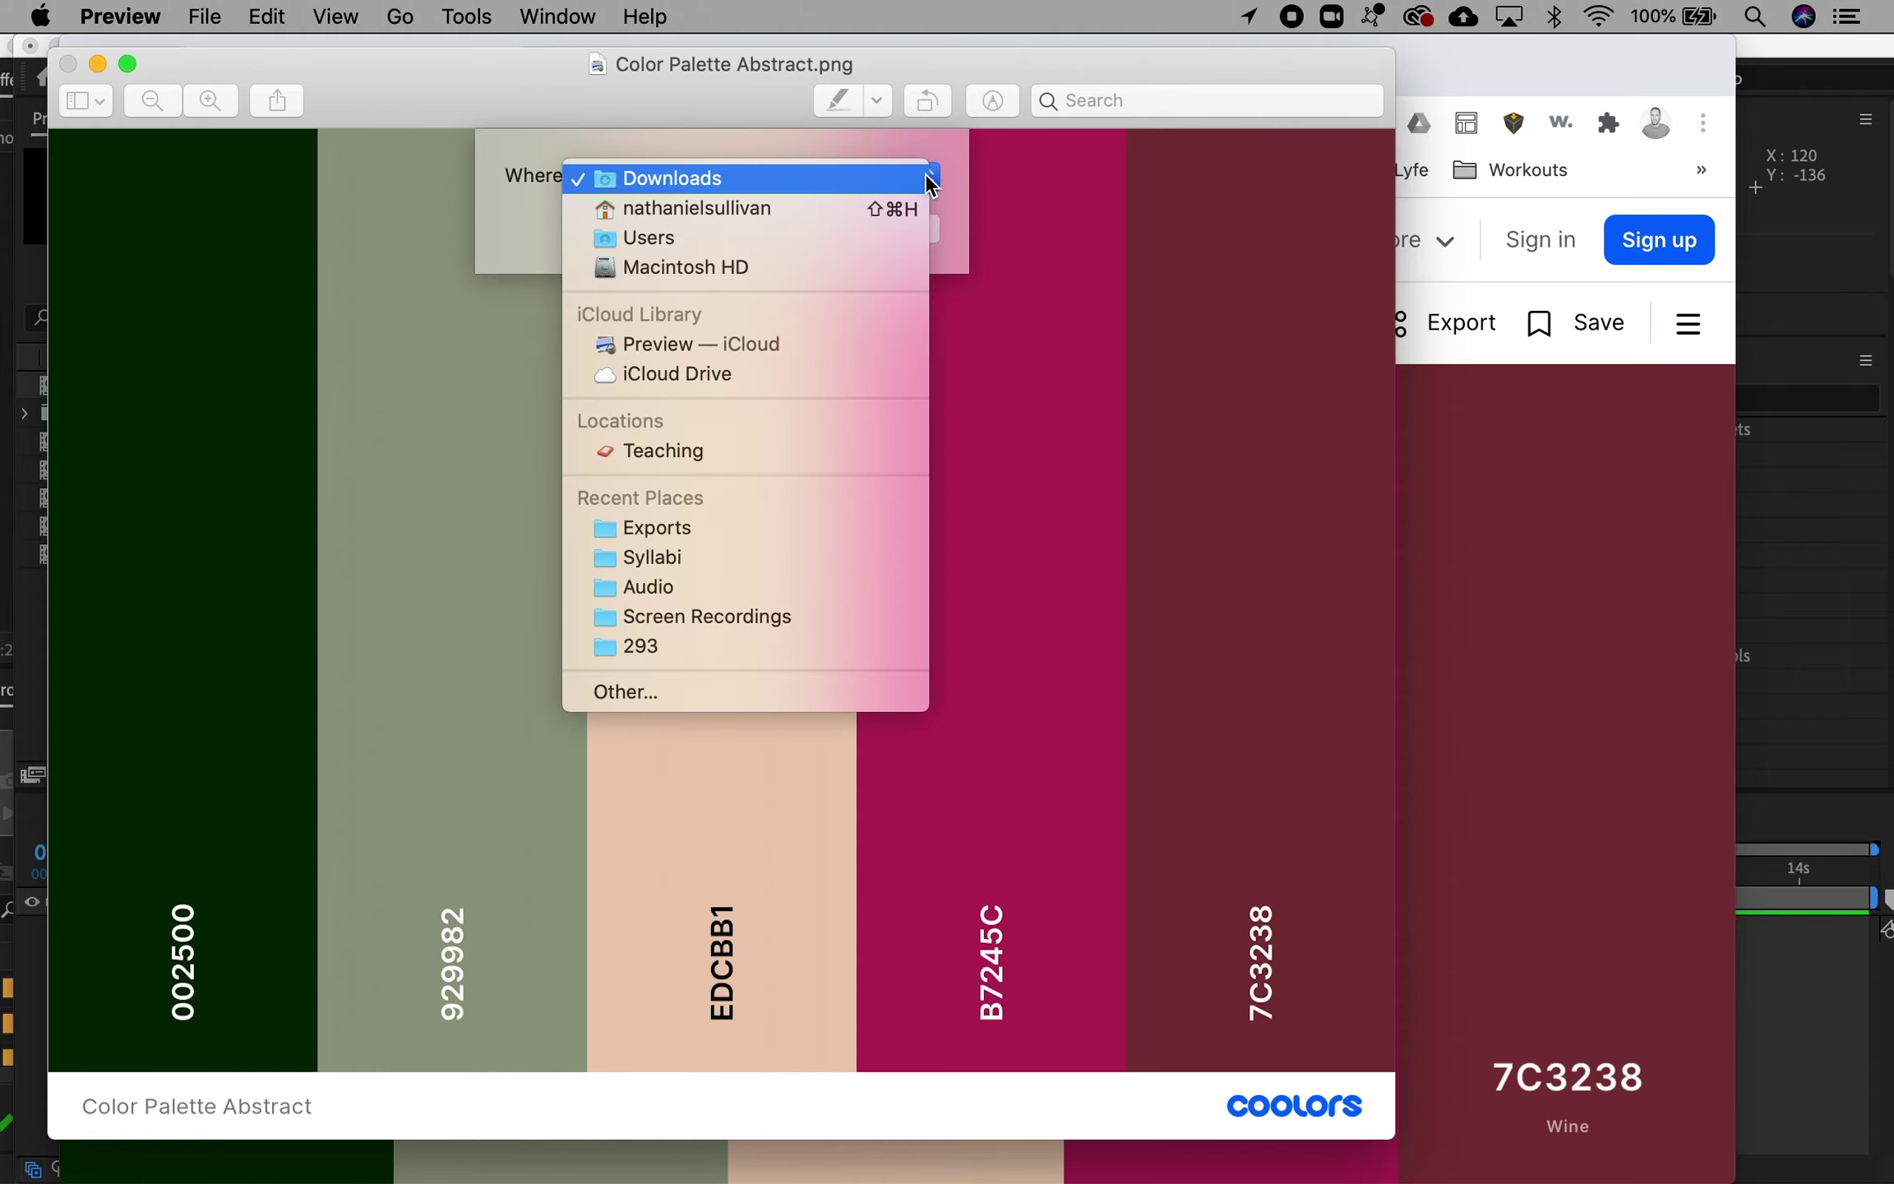
left_click(743, 647)
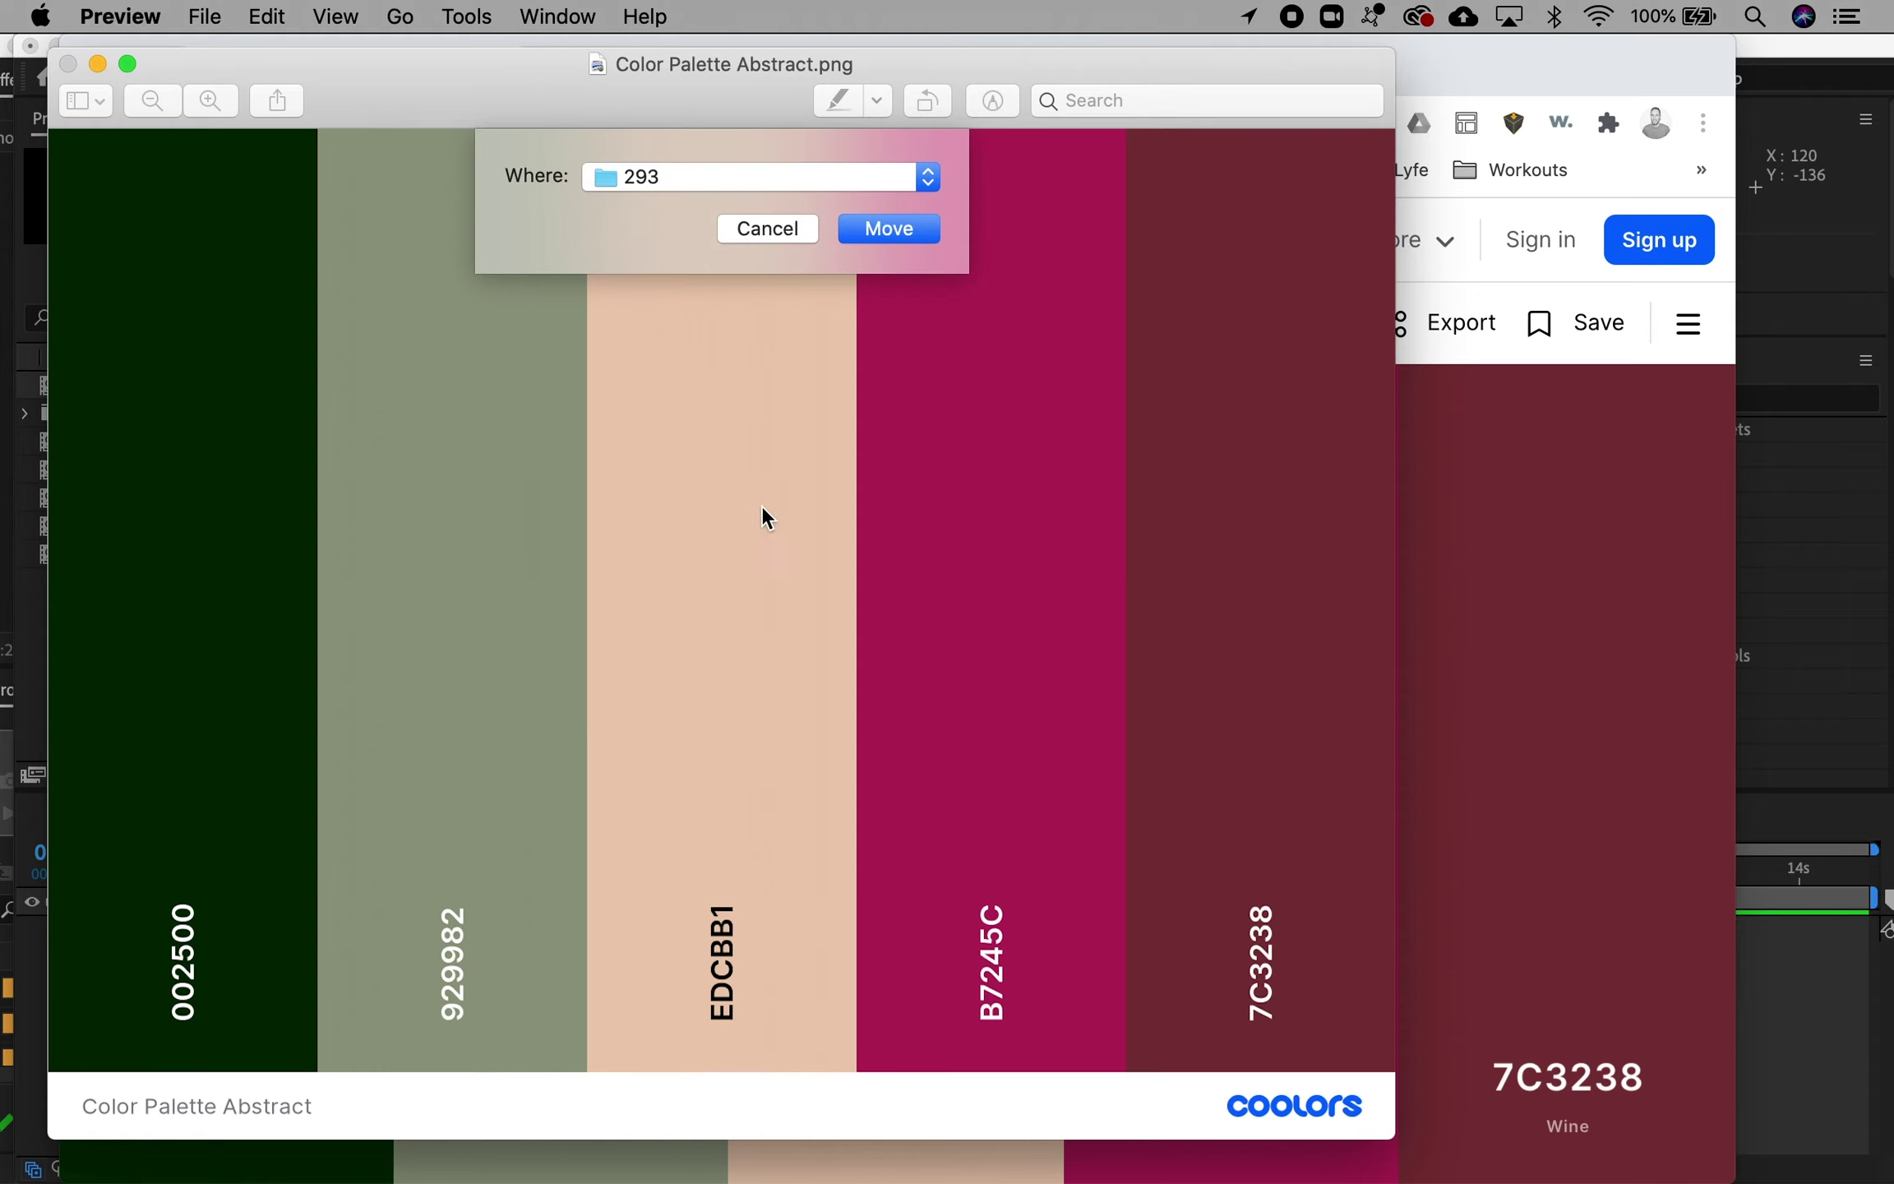
left_click(890, 229)
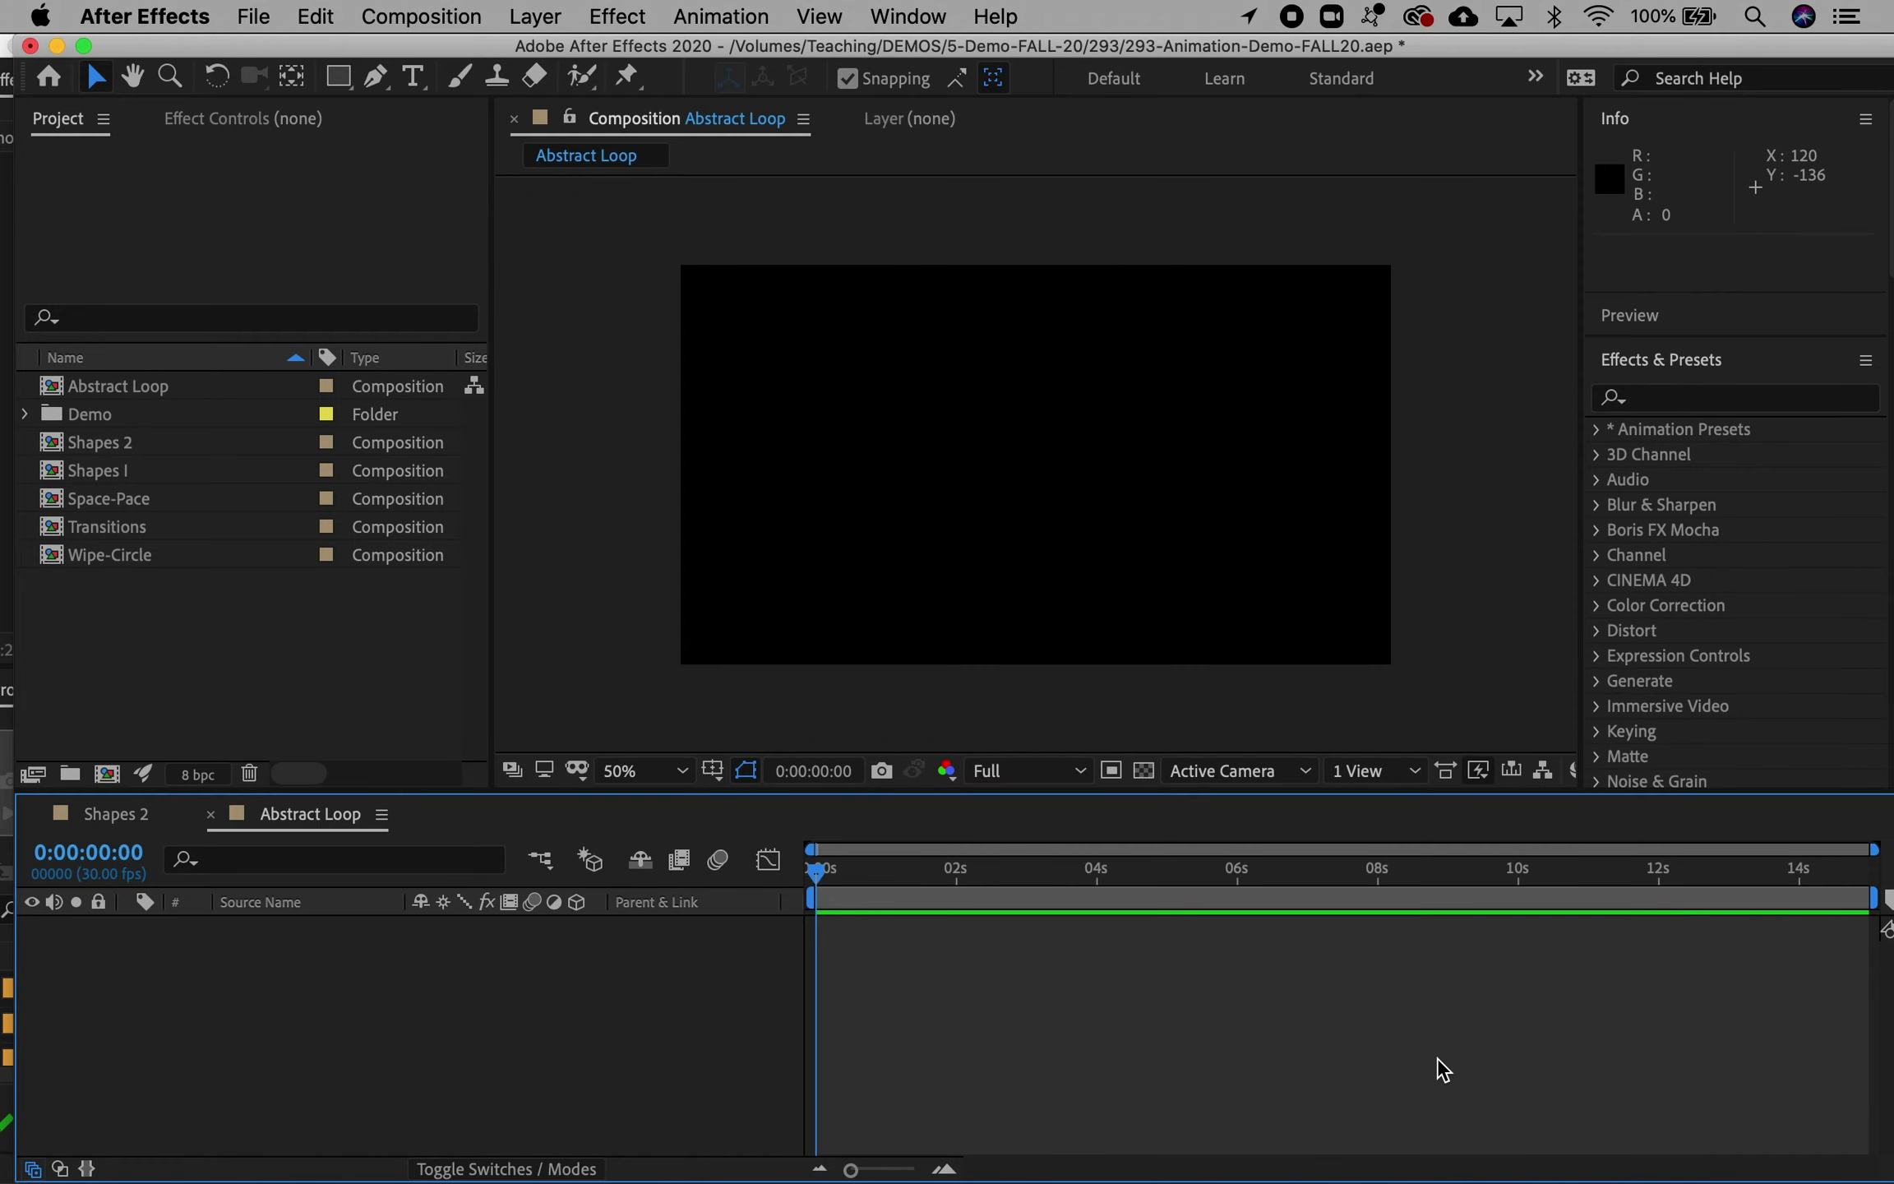
Step: Import Color Palette Abstract.png as a single file with Create Composition unchecked
left_click(254, 16)
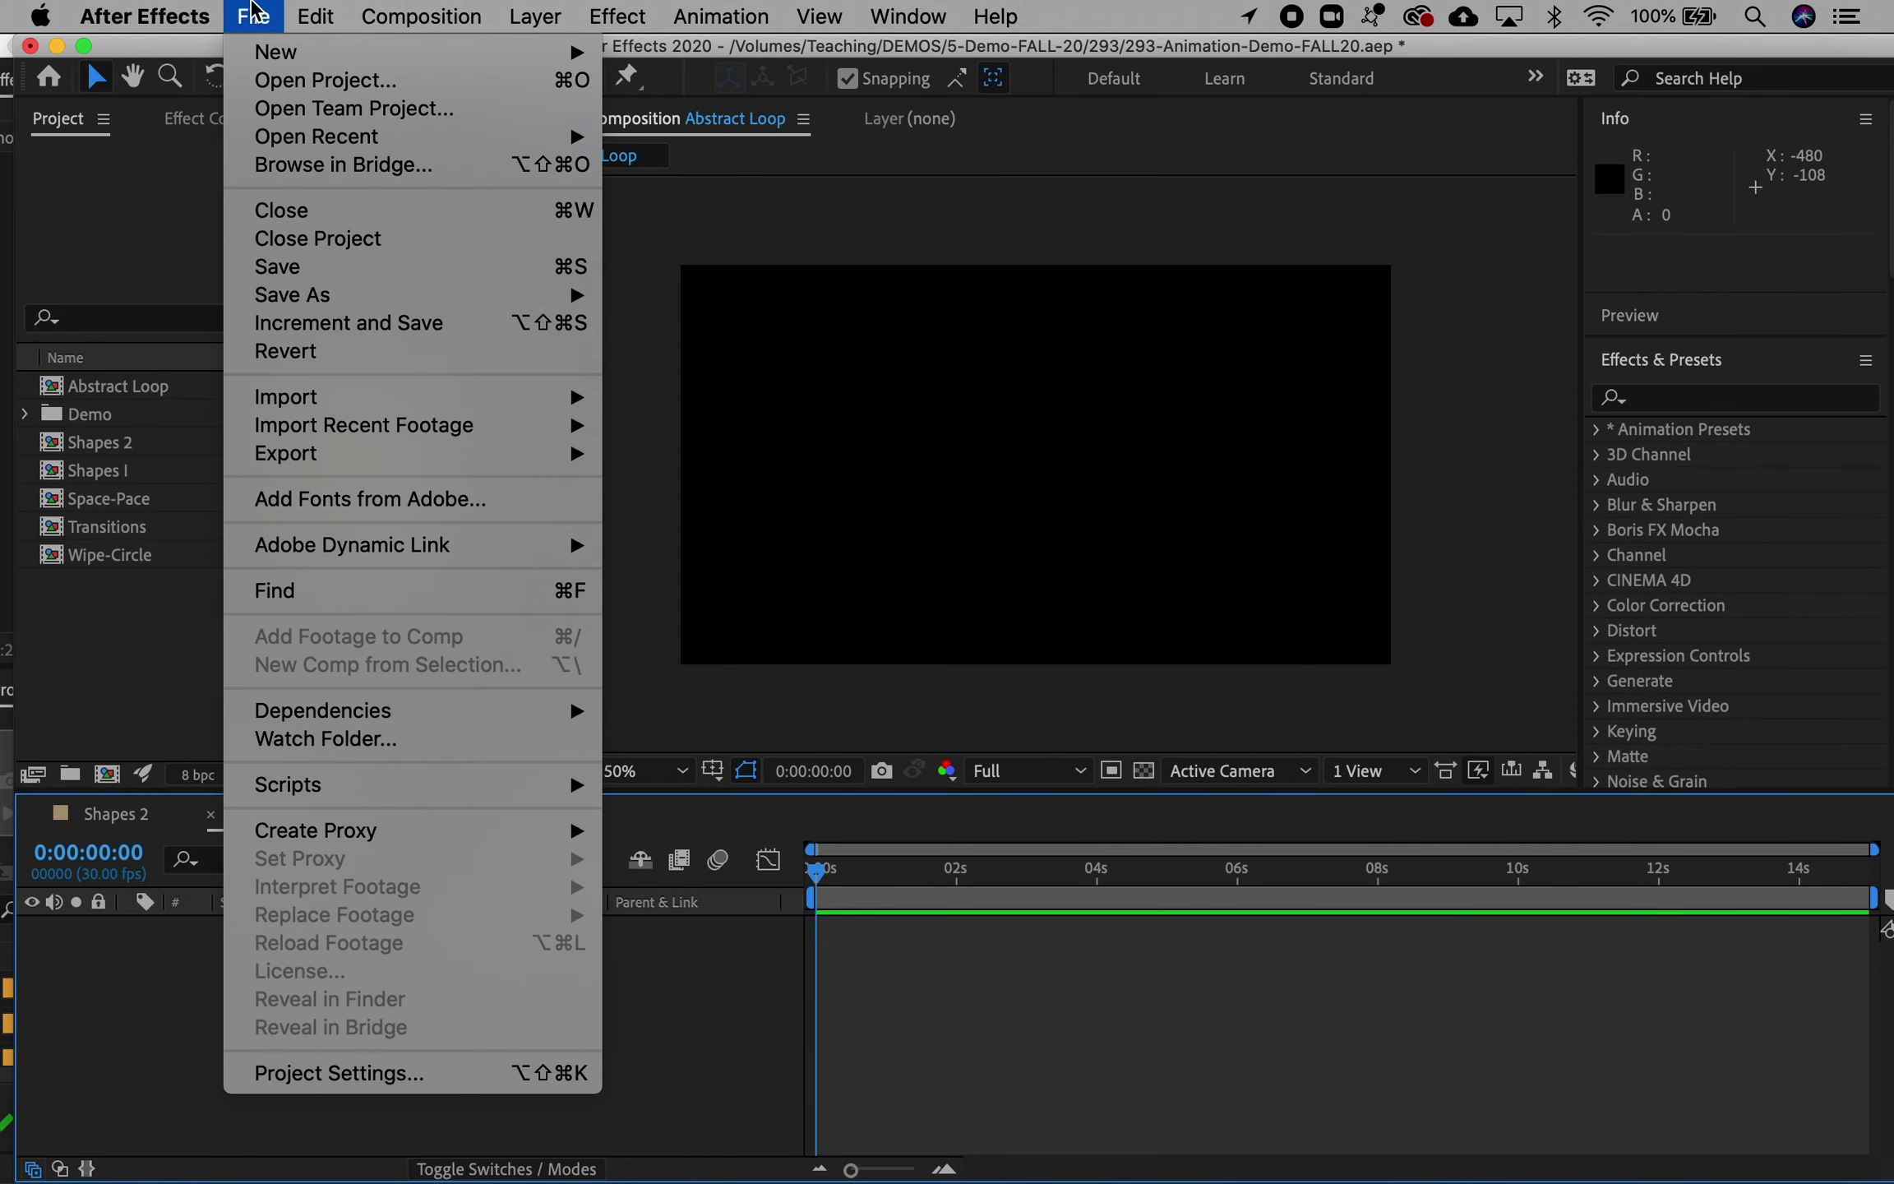
mouse_move(526, 397)
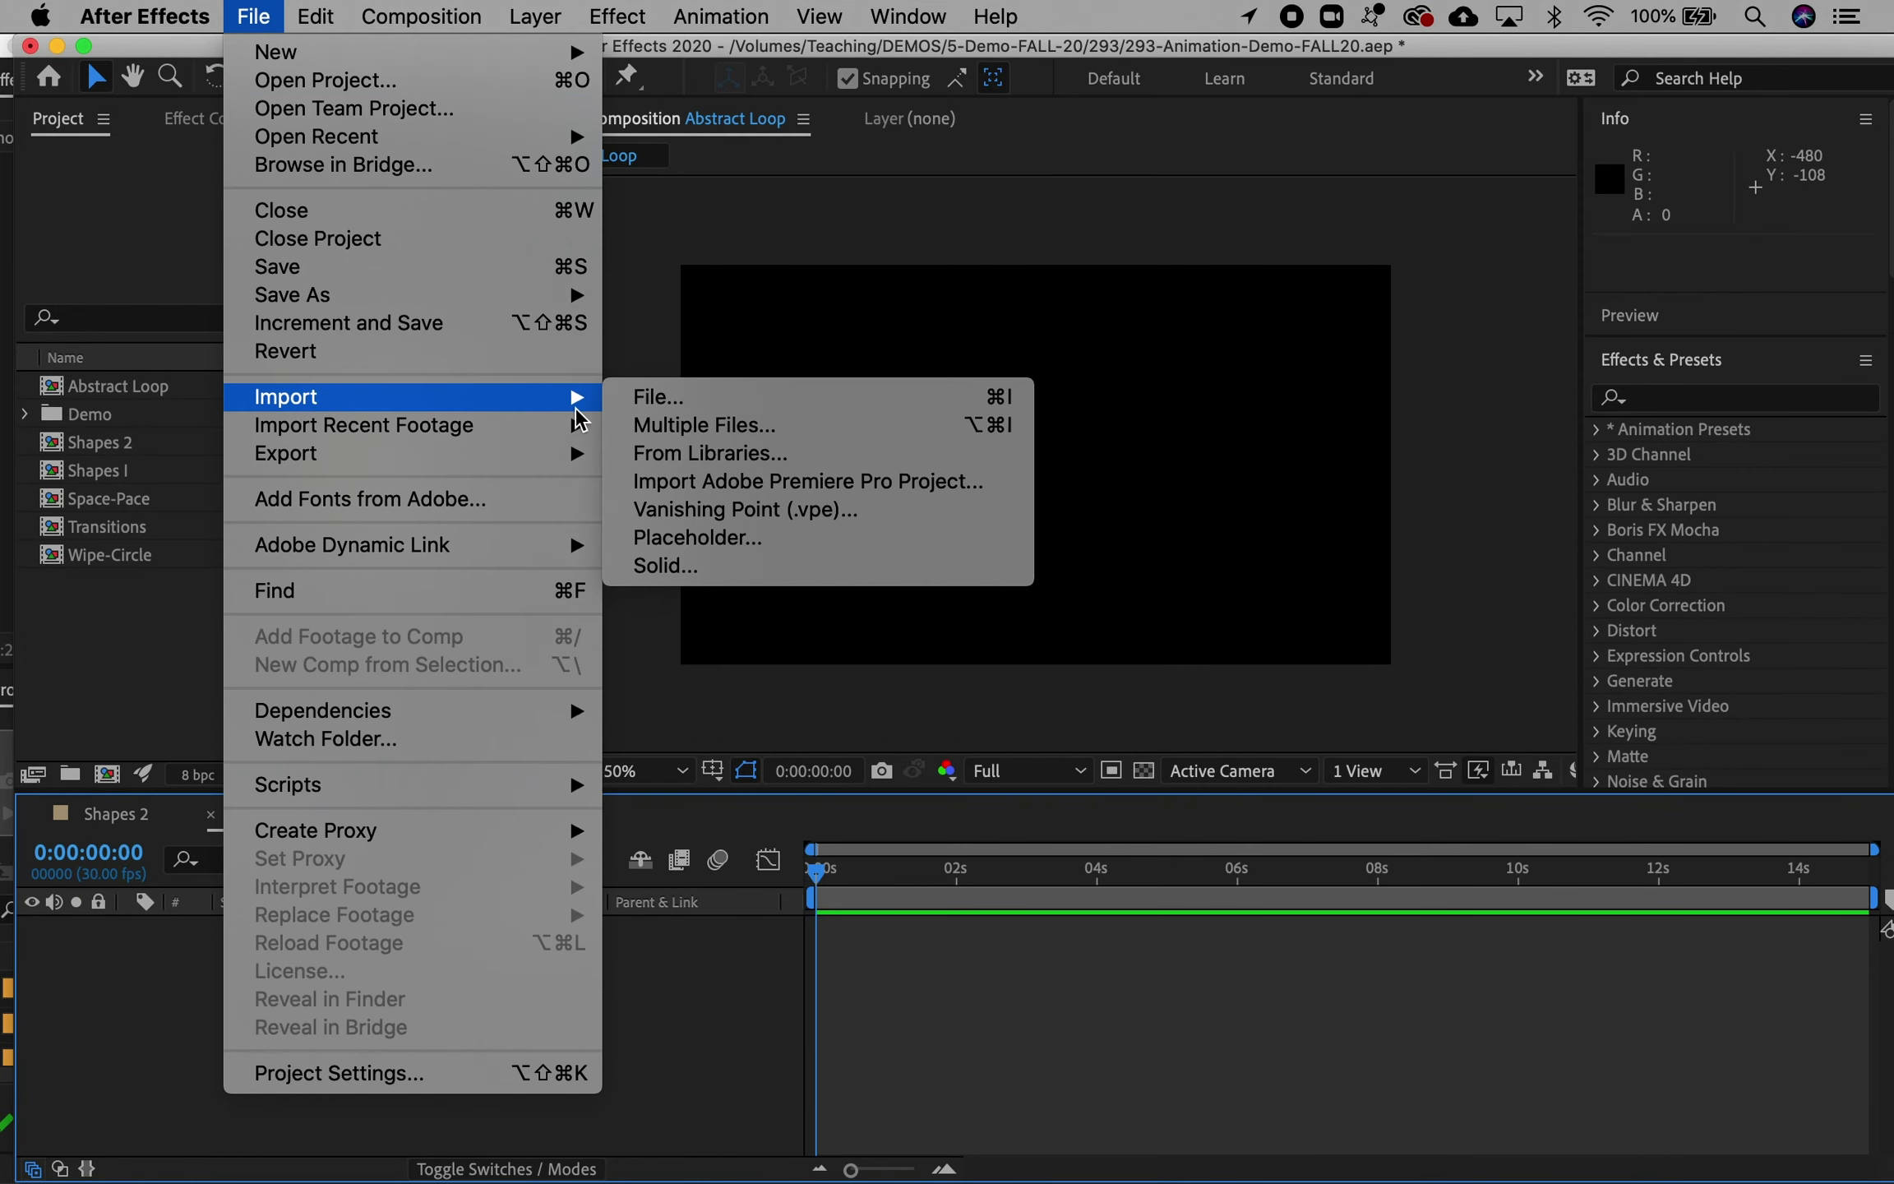
left_click(757, 401)
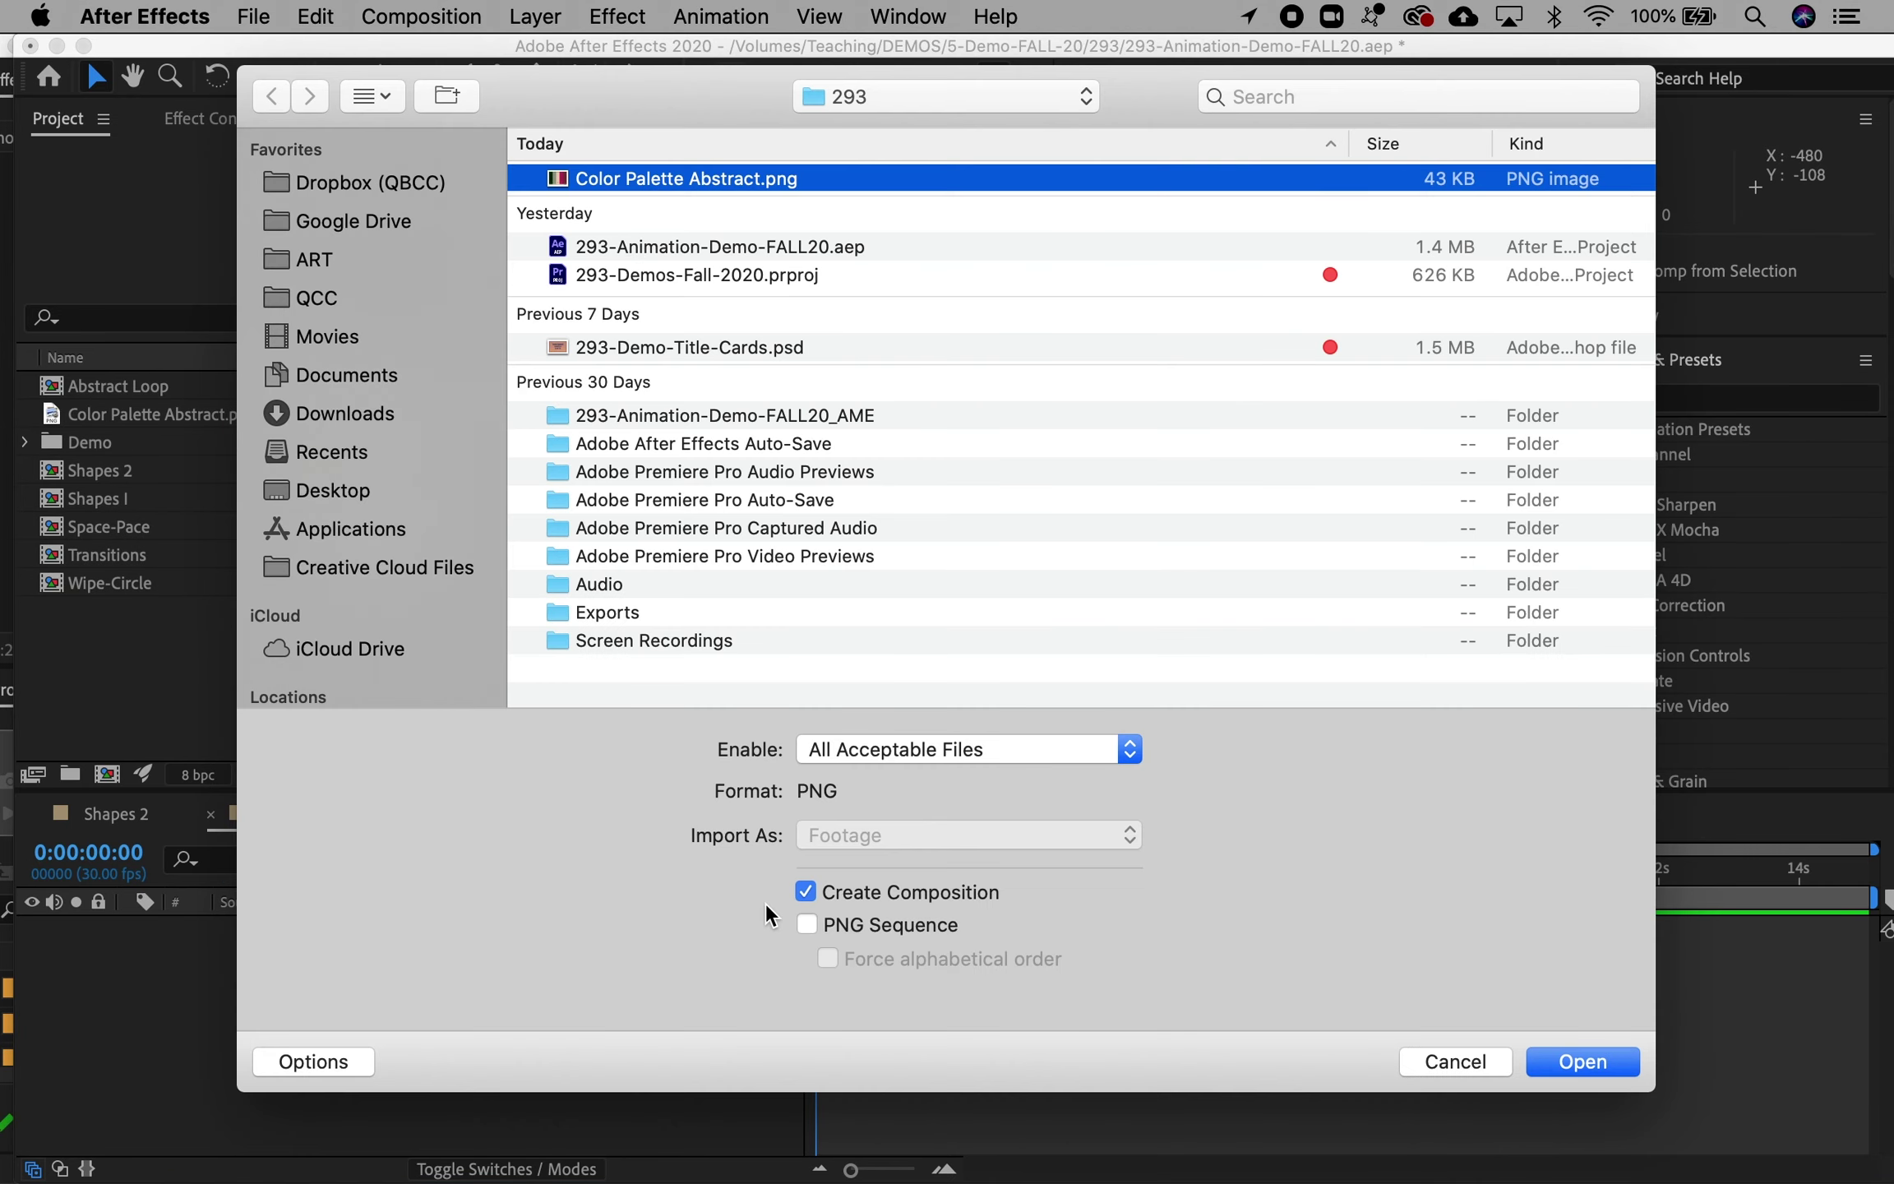
left_click(807, 893)
left_click(1614, 1061)
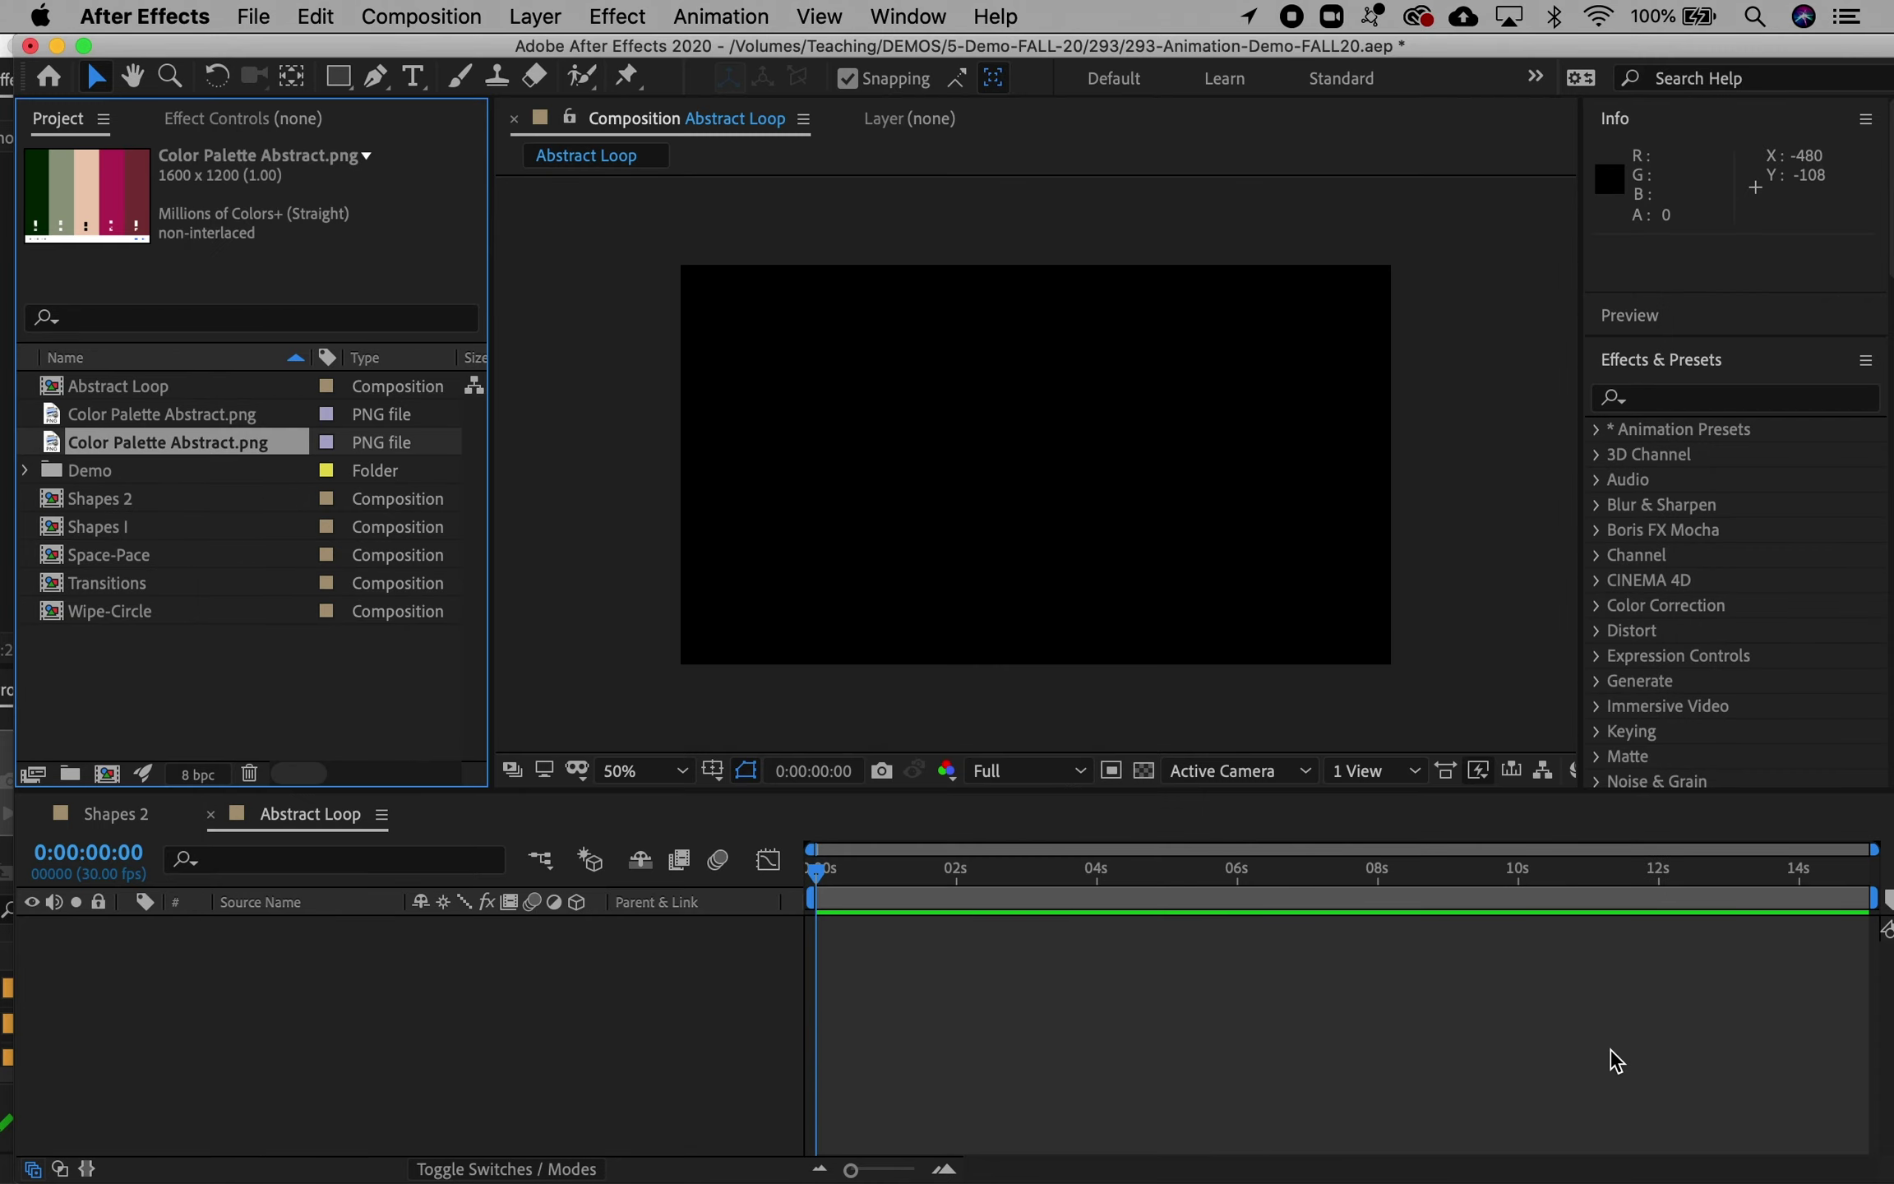
Step: Add the palette image to Abstract Loop and mask it to the five-colour band strip
left_click_drag(49, 442, 346, 1008)
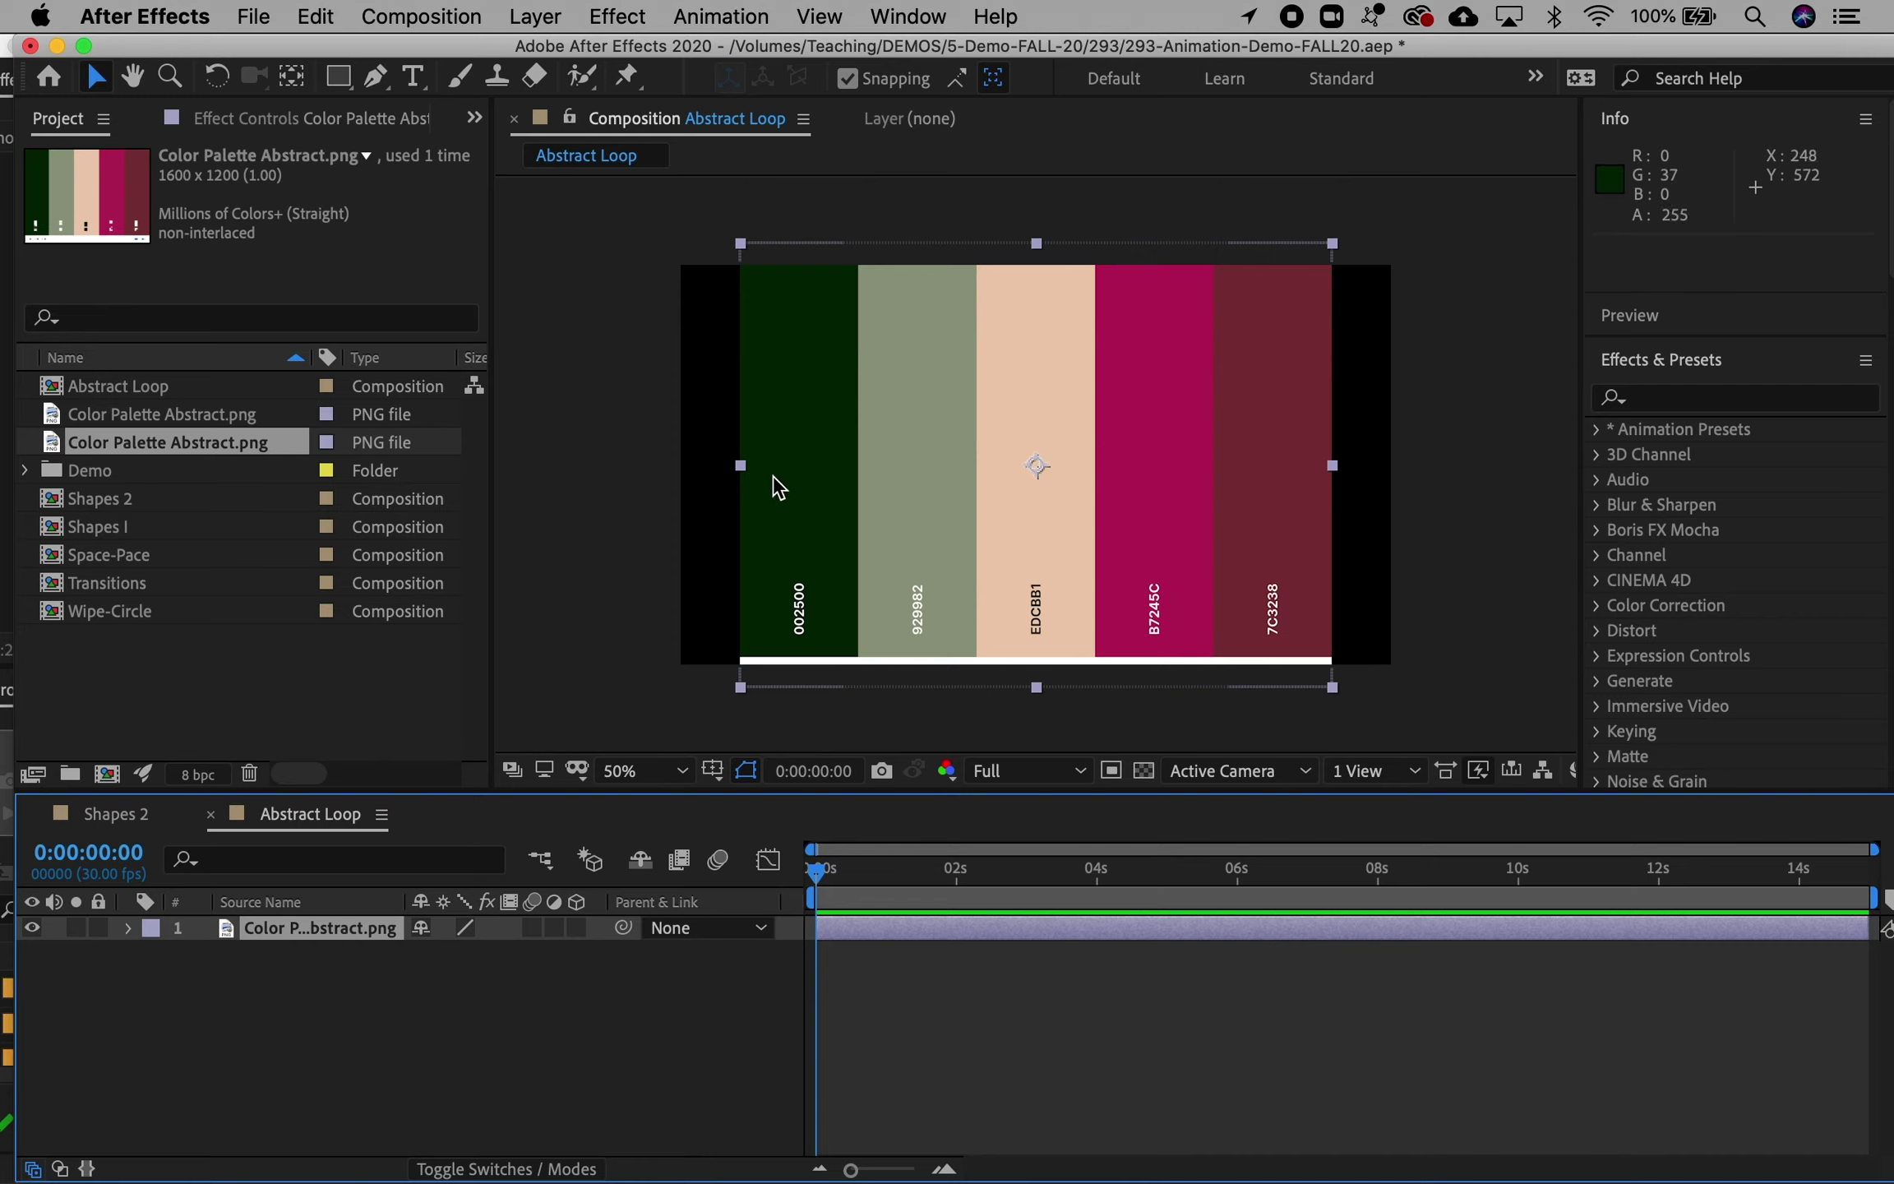
left_click(336, 77)
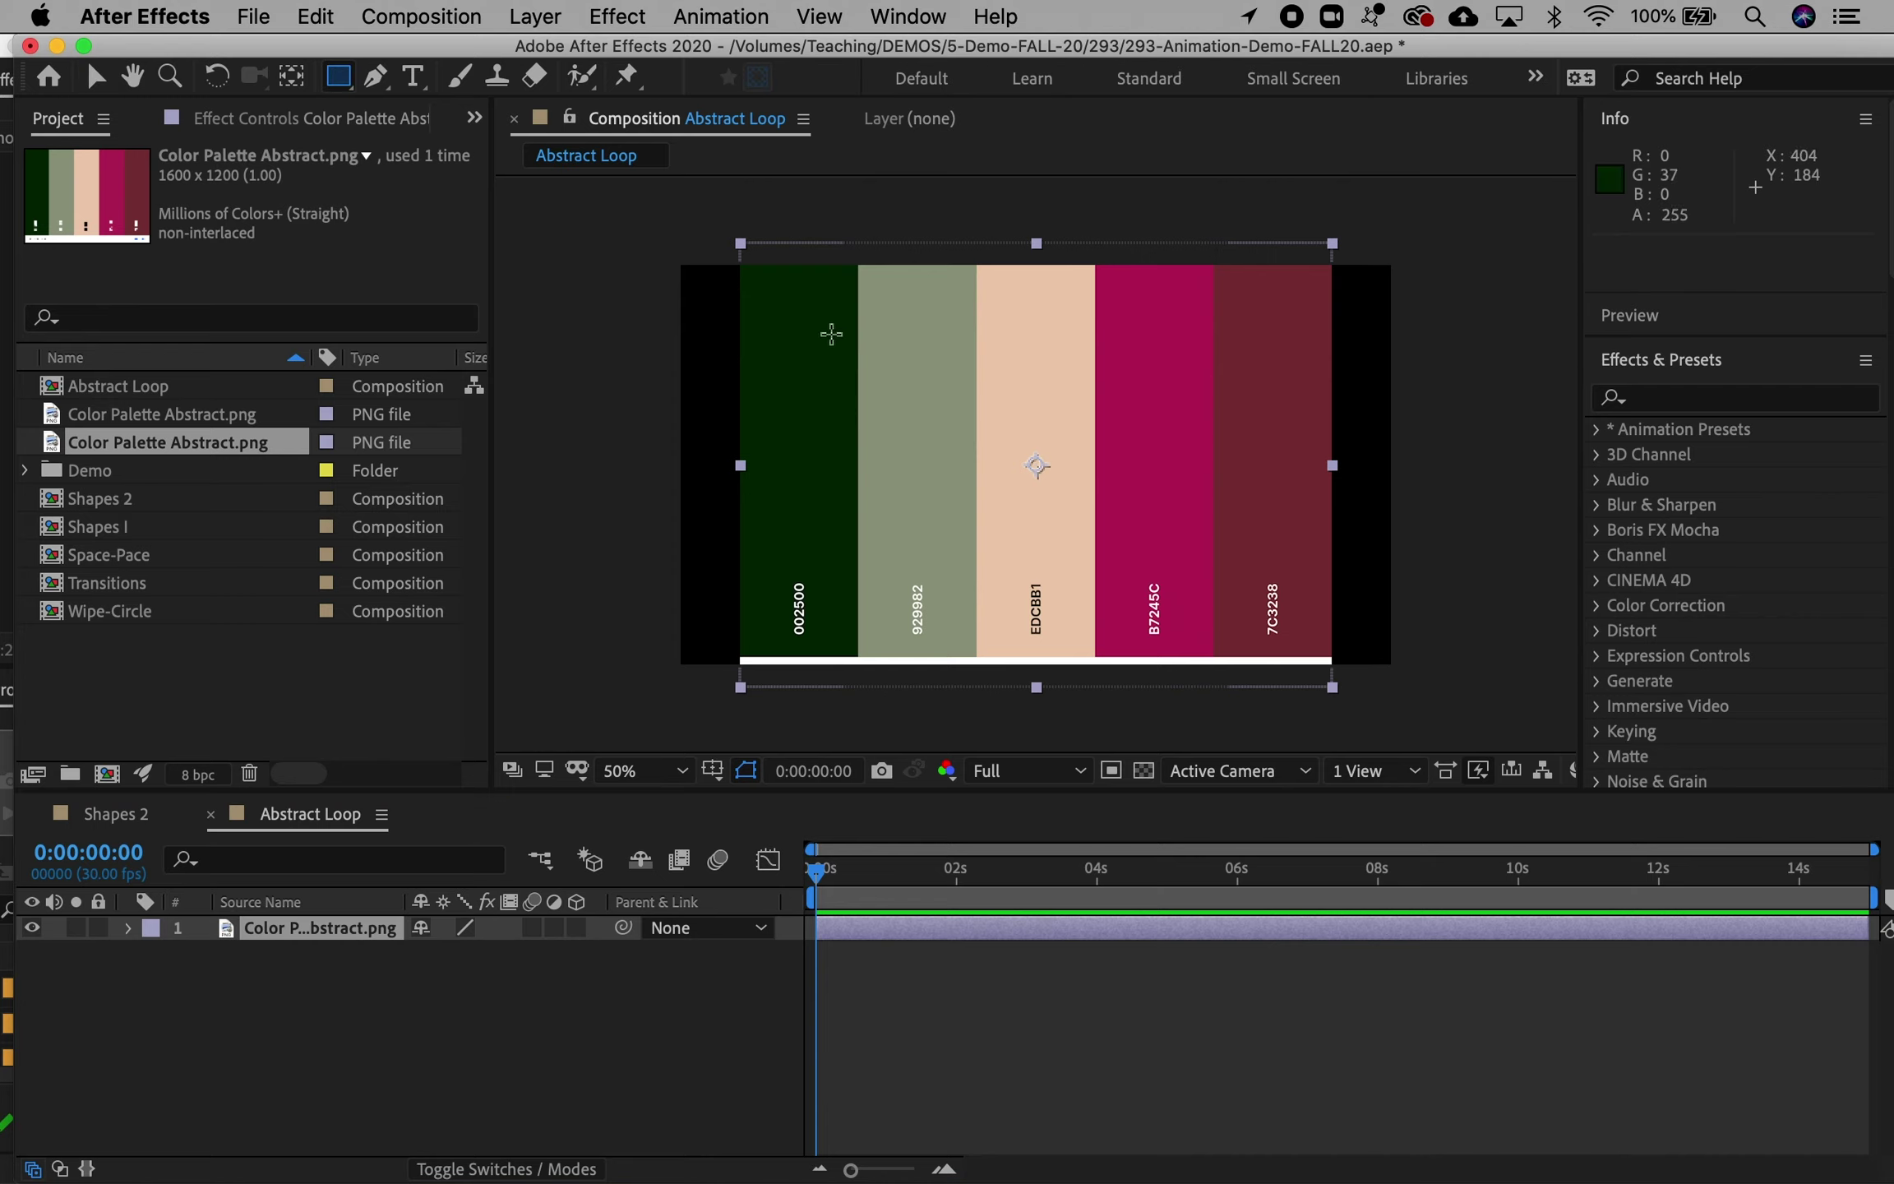
left_click_drag(746, 298, 1317, 378)
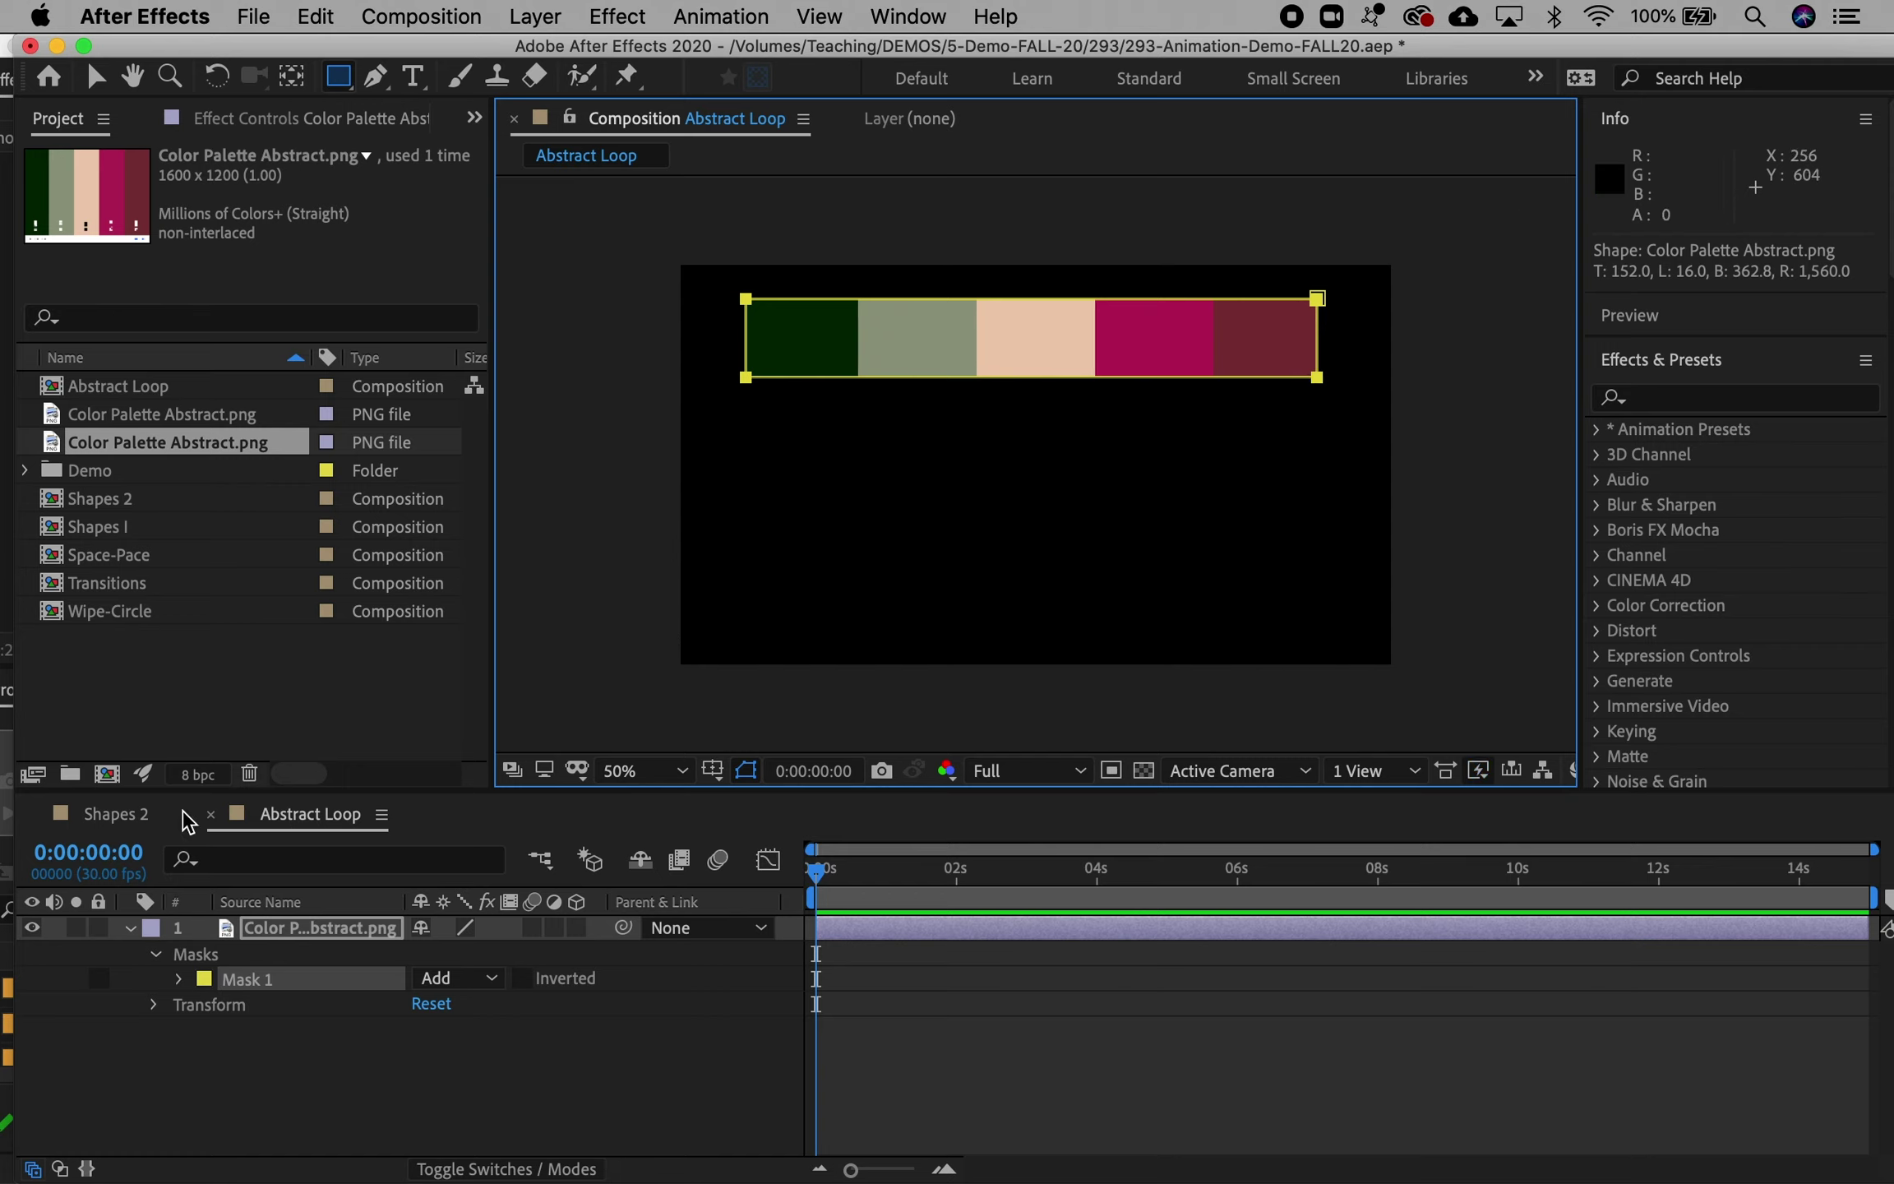
Step: Deselect, hide the palette layer and collapse its properties
left_click(230, 1118)
left_click(230, 1118)
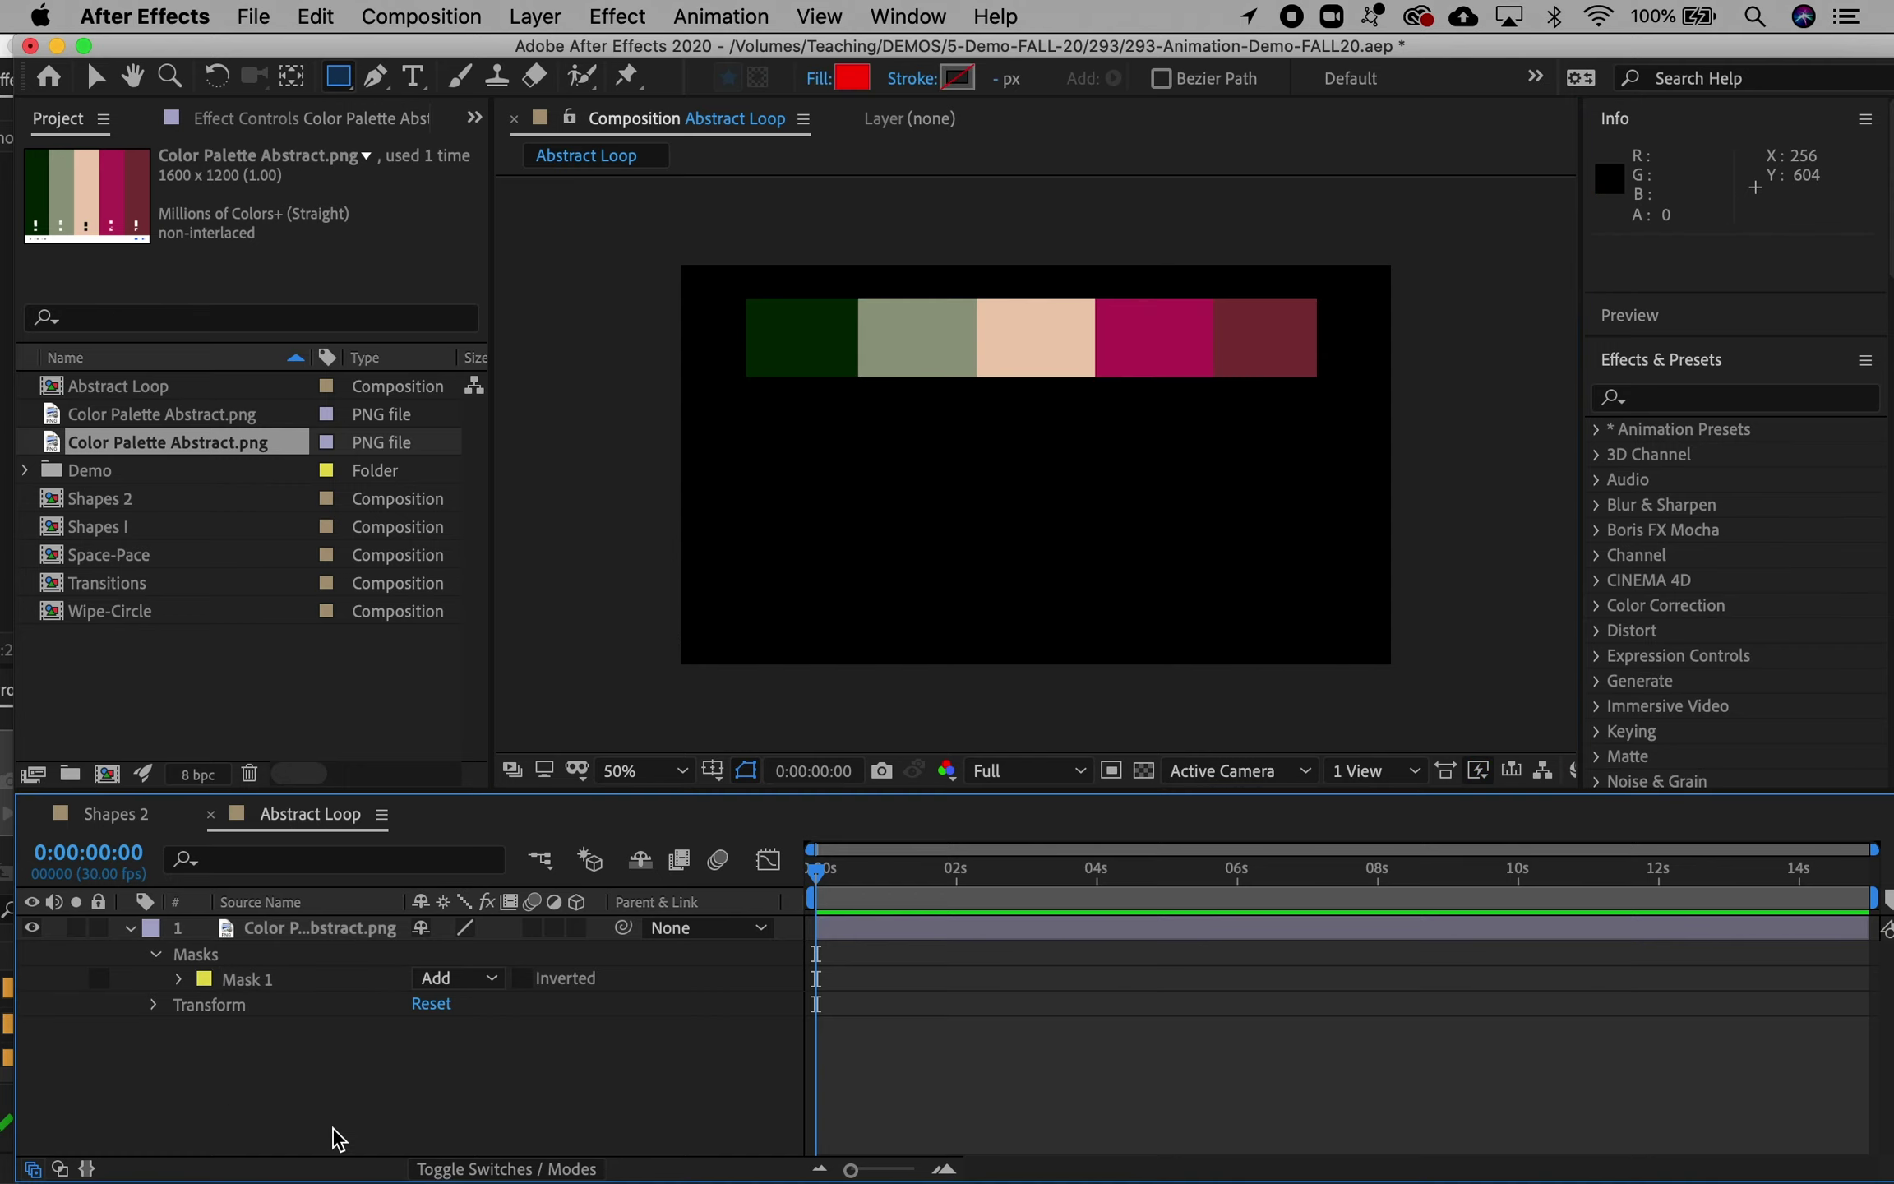
left_click(31, 928)
left_click(31, 928)
left_click(30, 929)
left_click(129, 927)
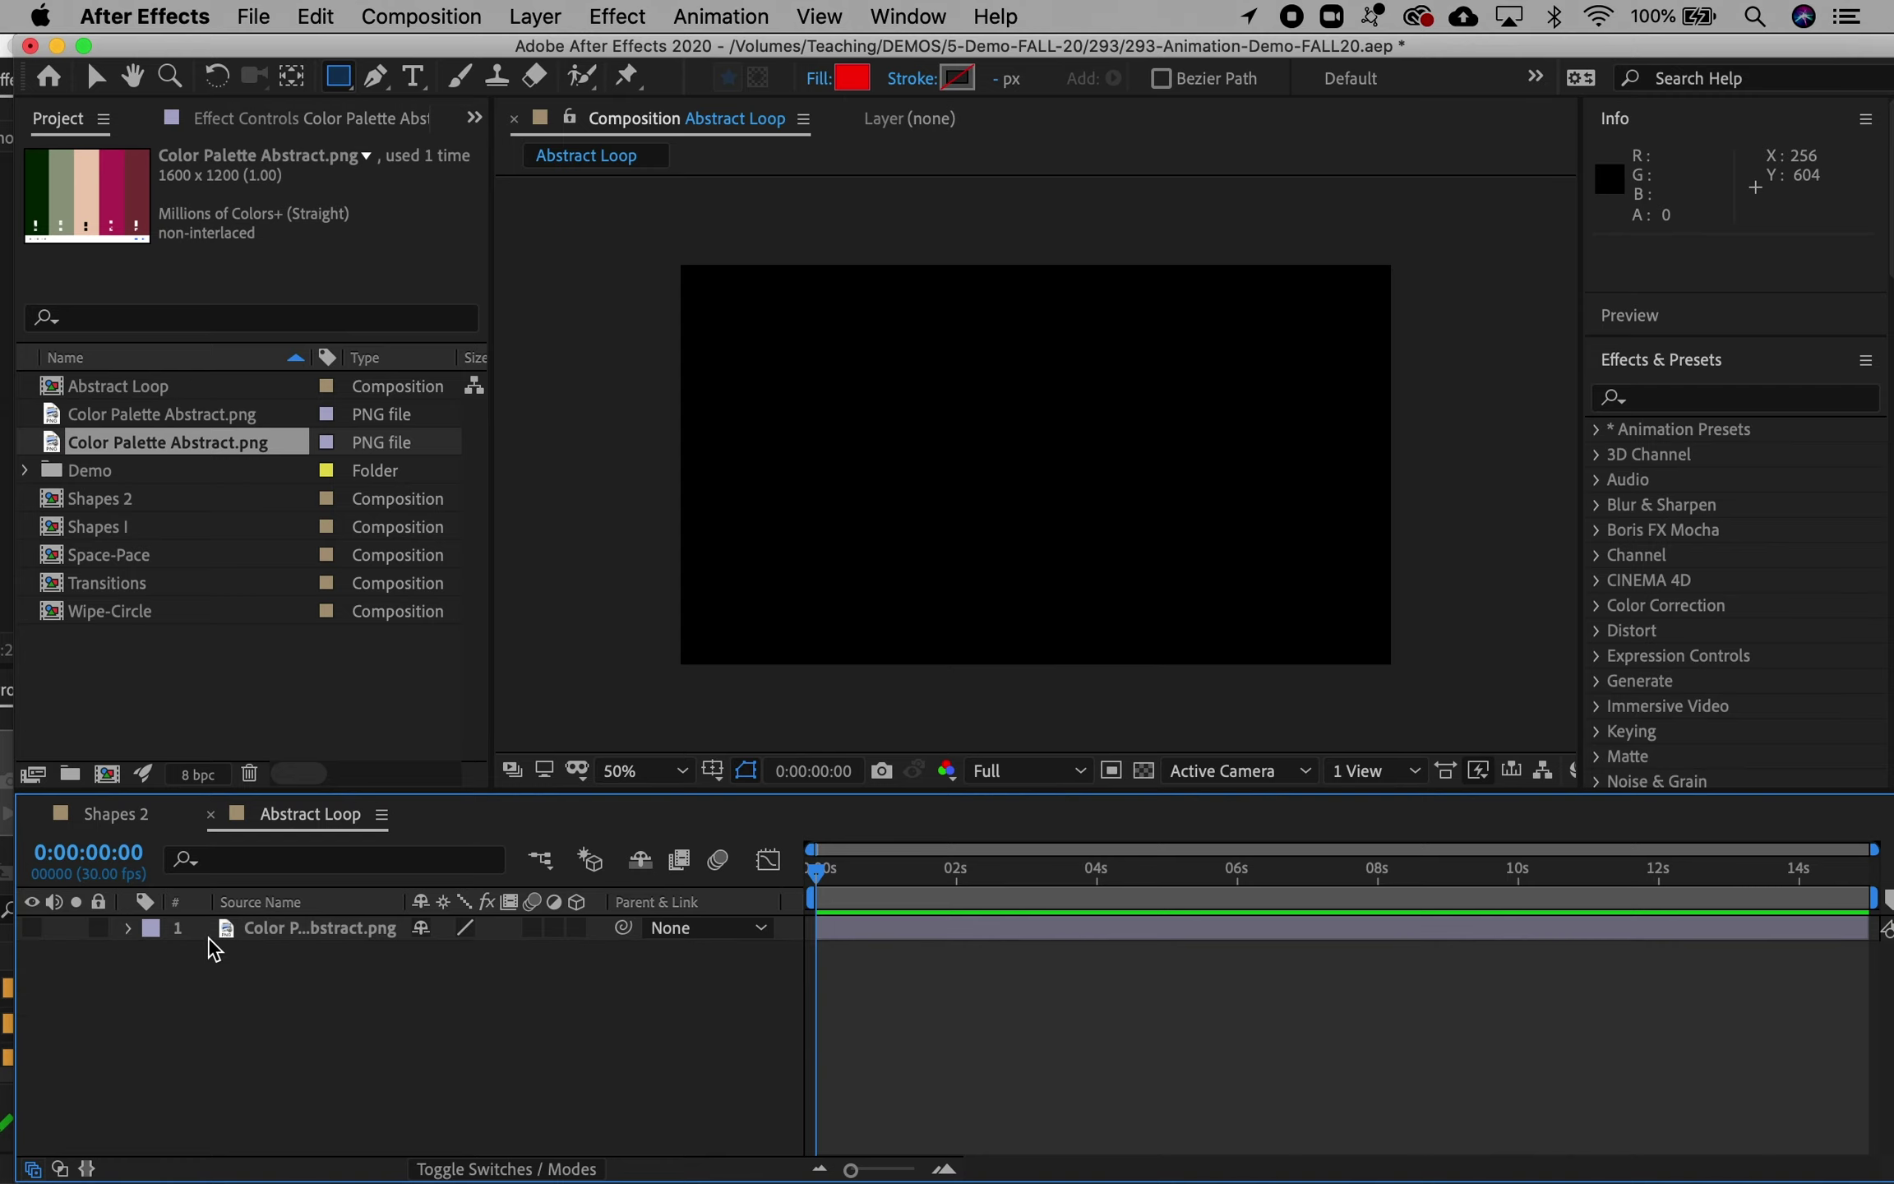
Step: Create a peach Medium Orange solid eyedropped from the palette and place it below the palette layer
left_click(32, 929)
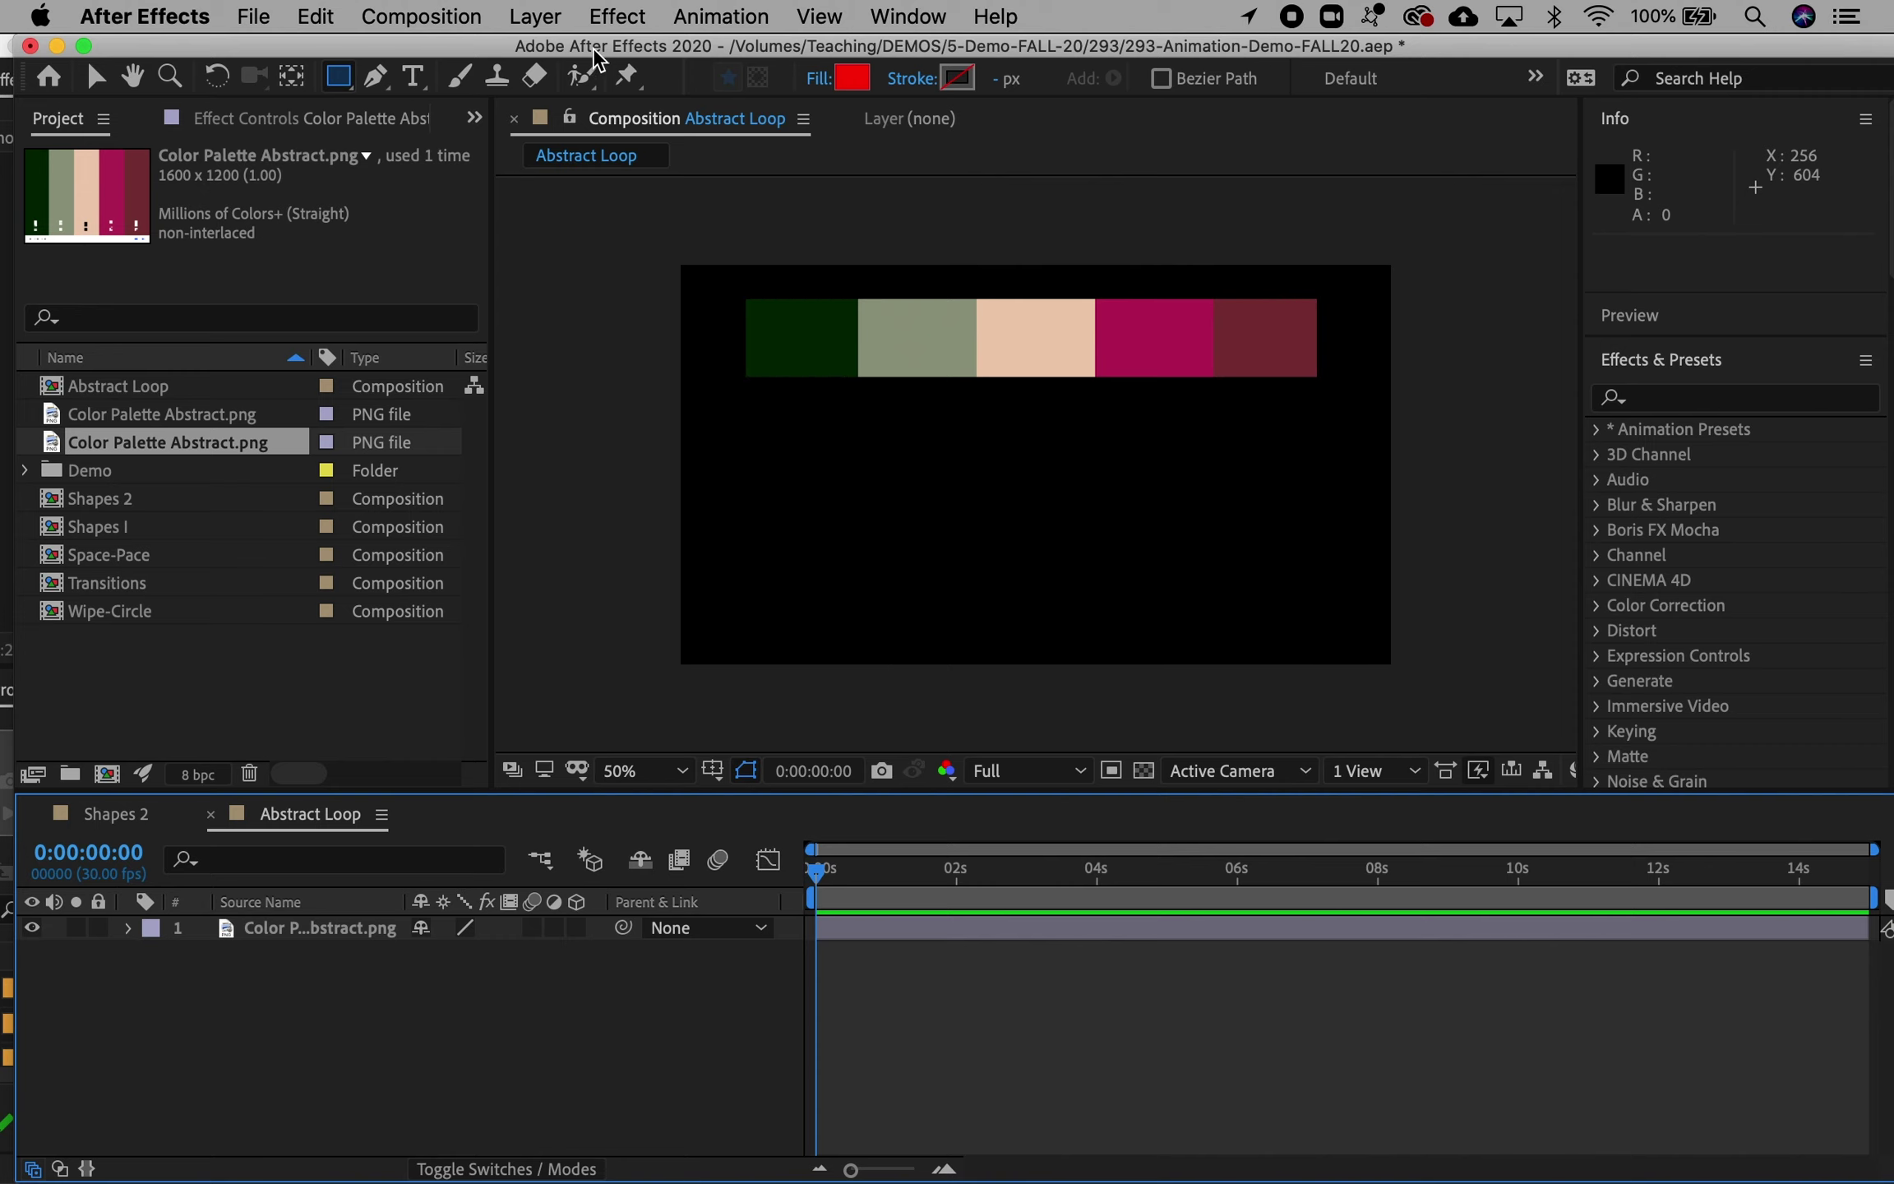
left_click(536, 16)
mouse_move(541, 57)
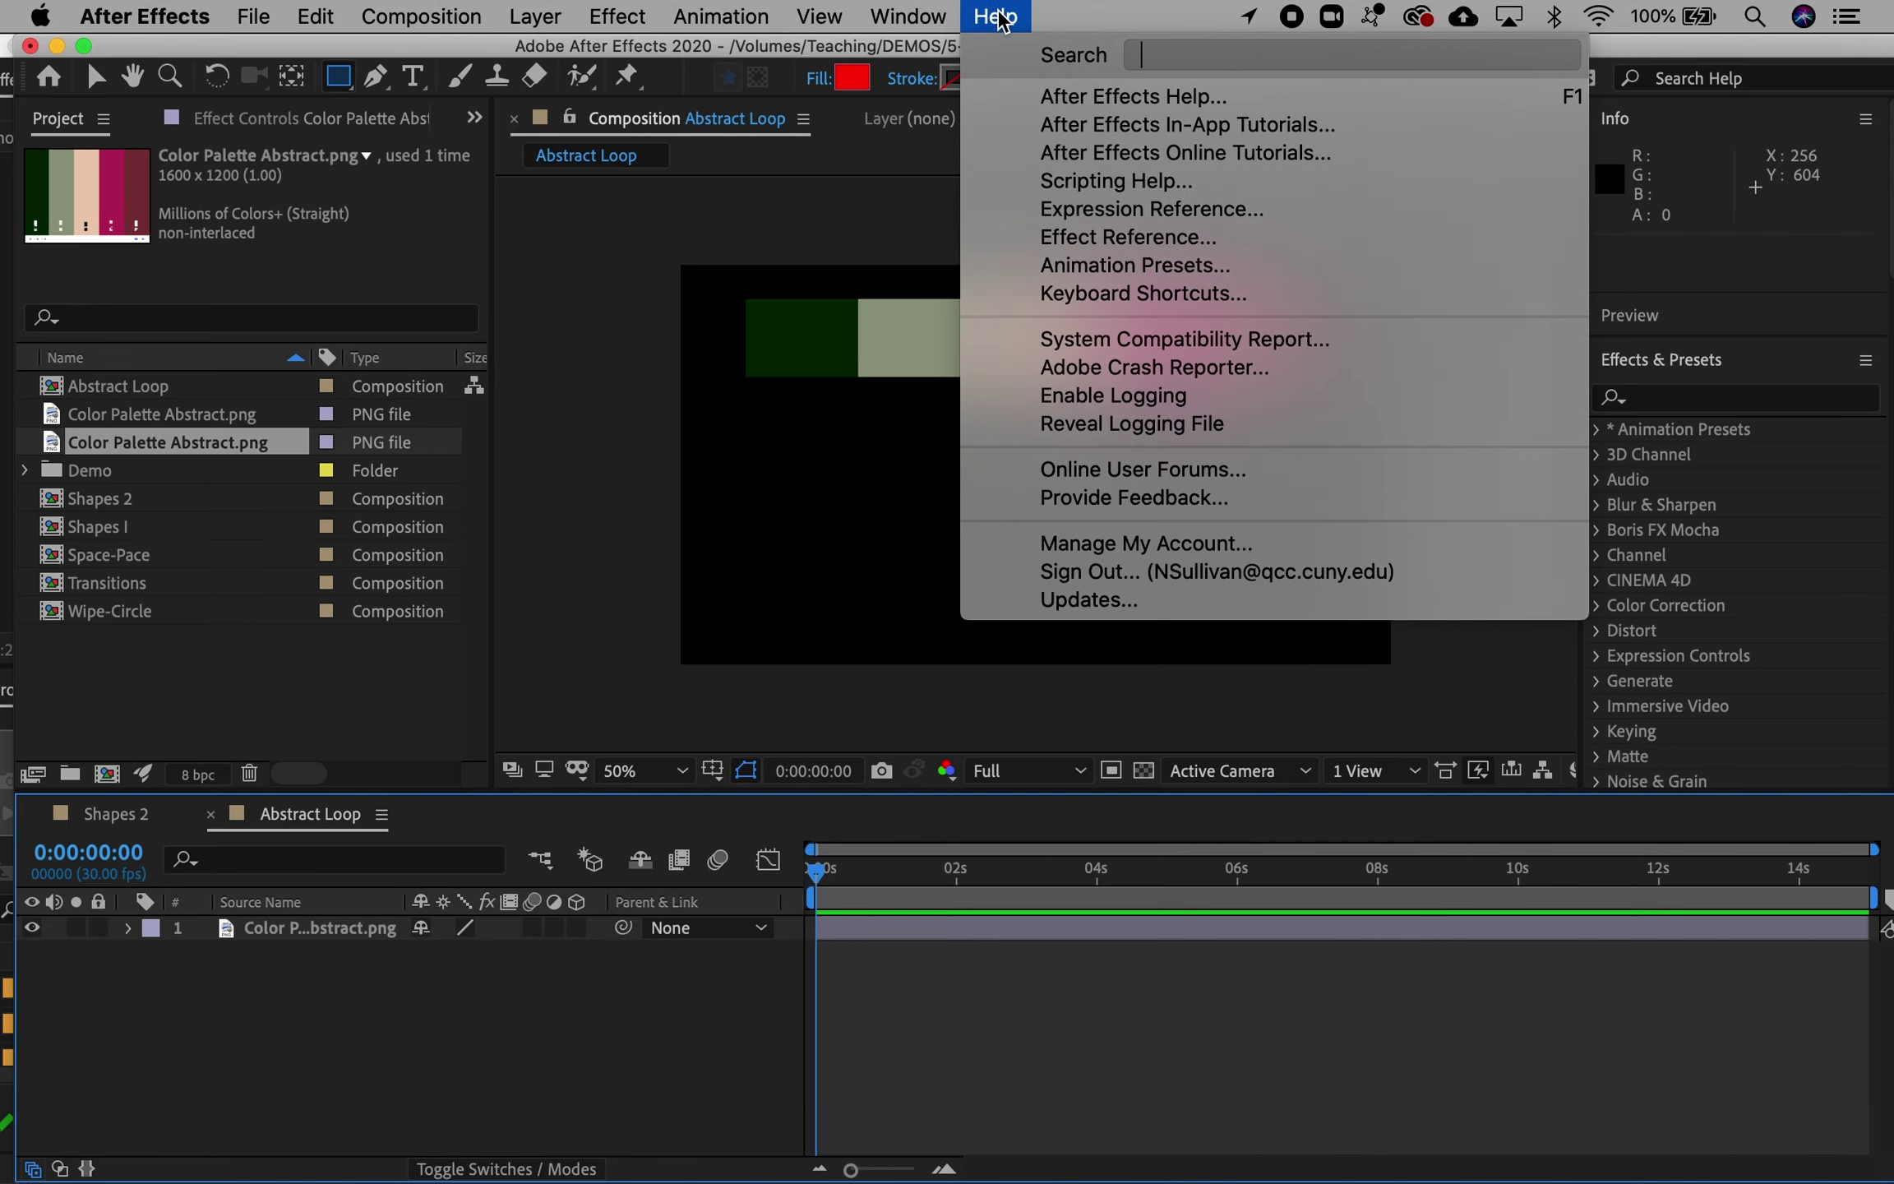
mouse_move(566, 24)
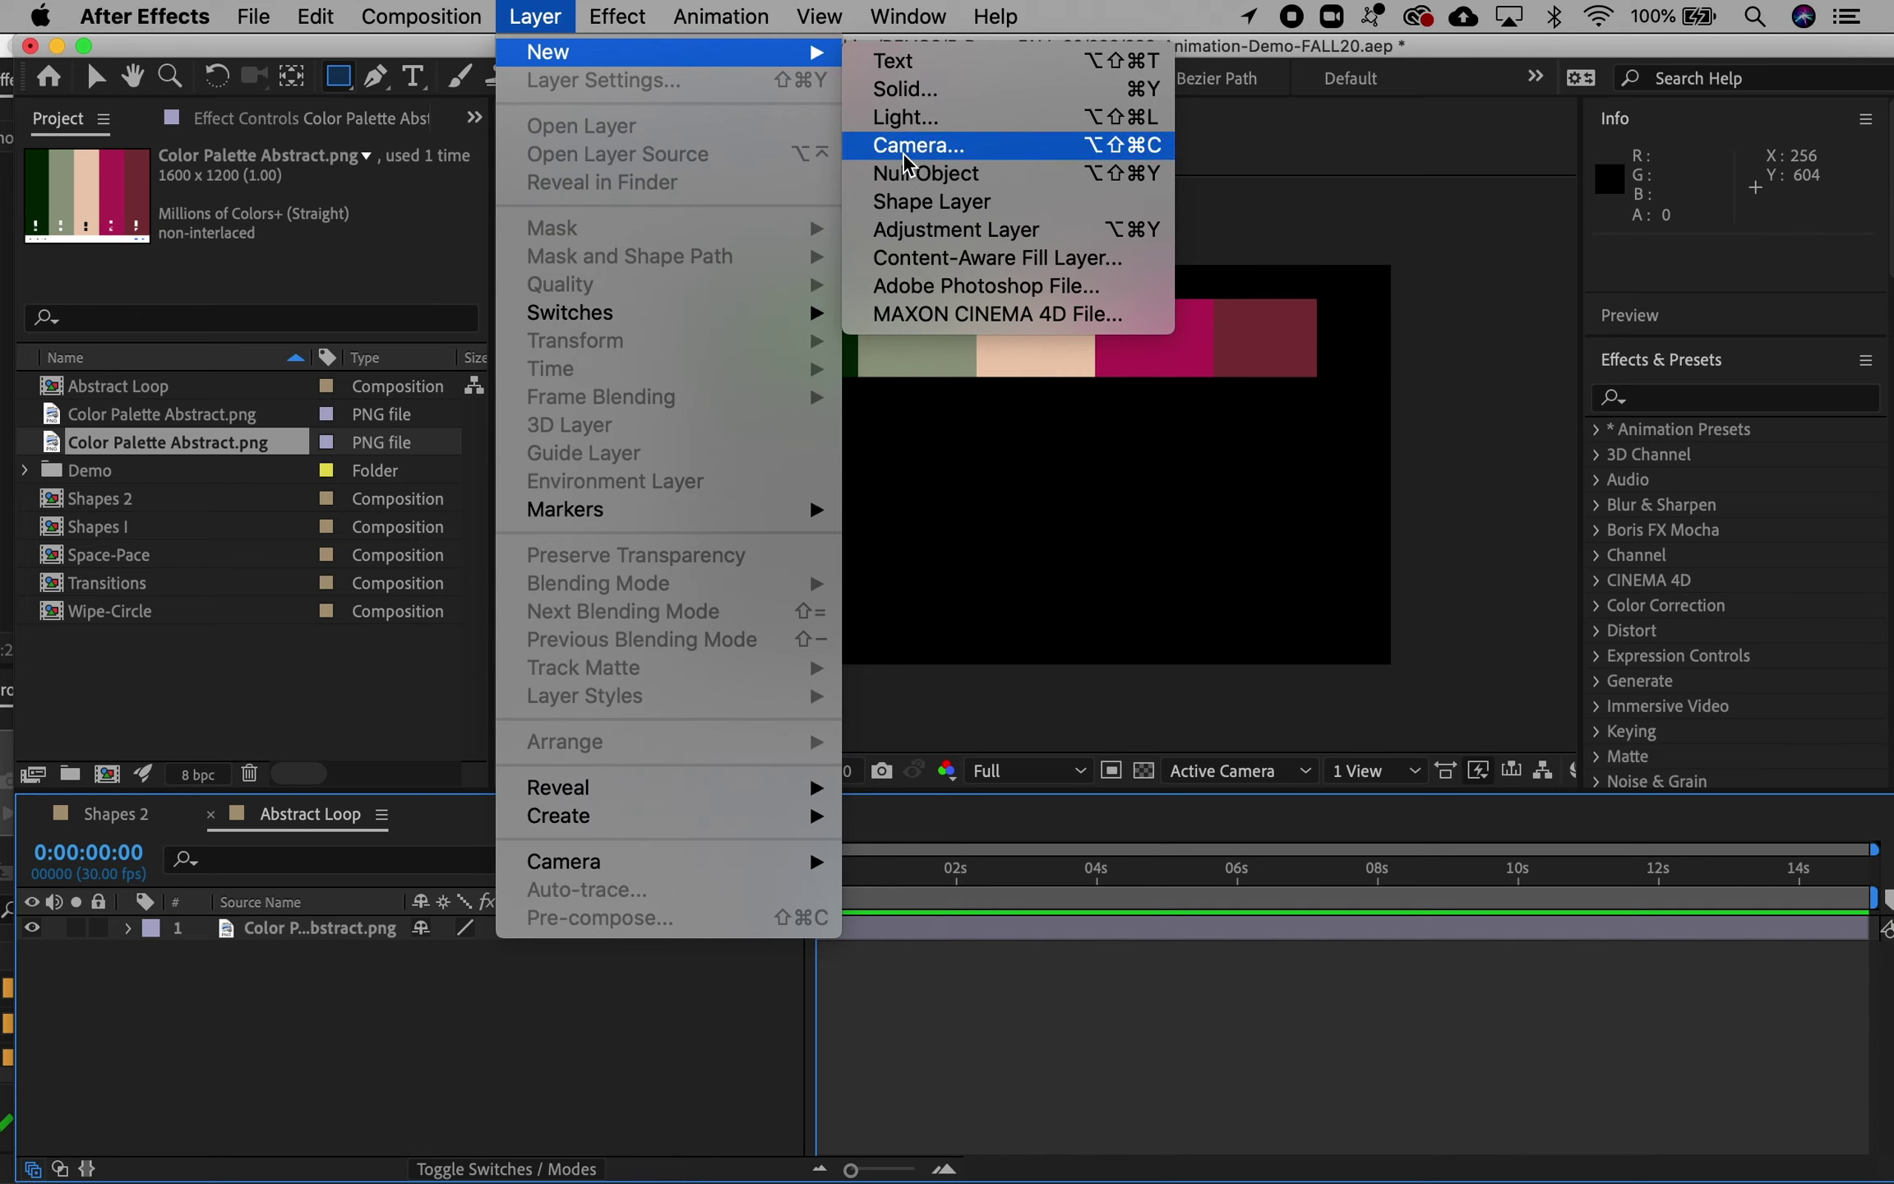
left_click(905, 89)
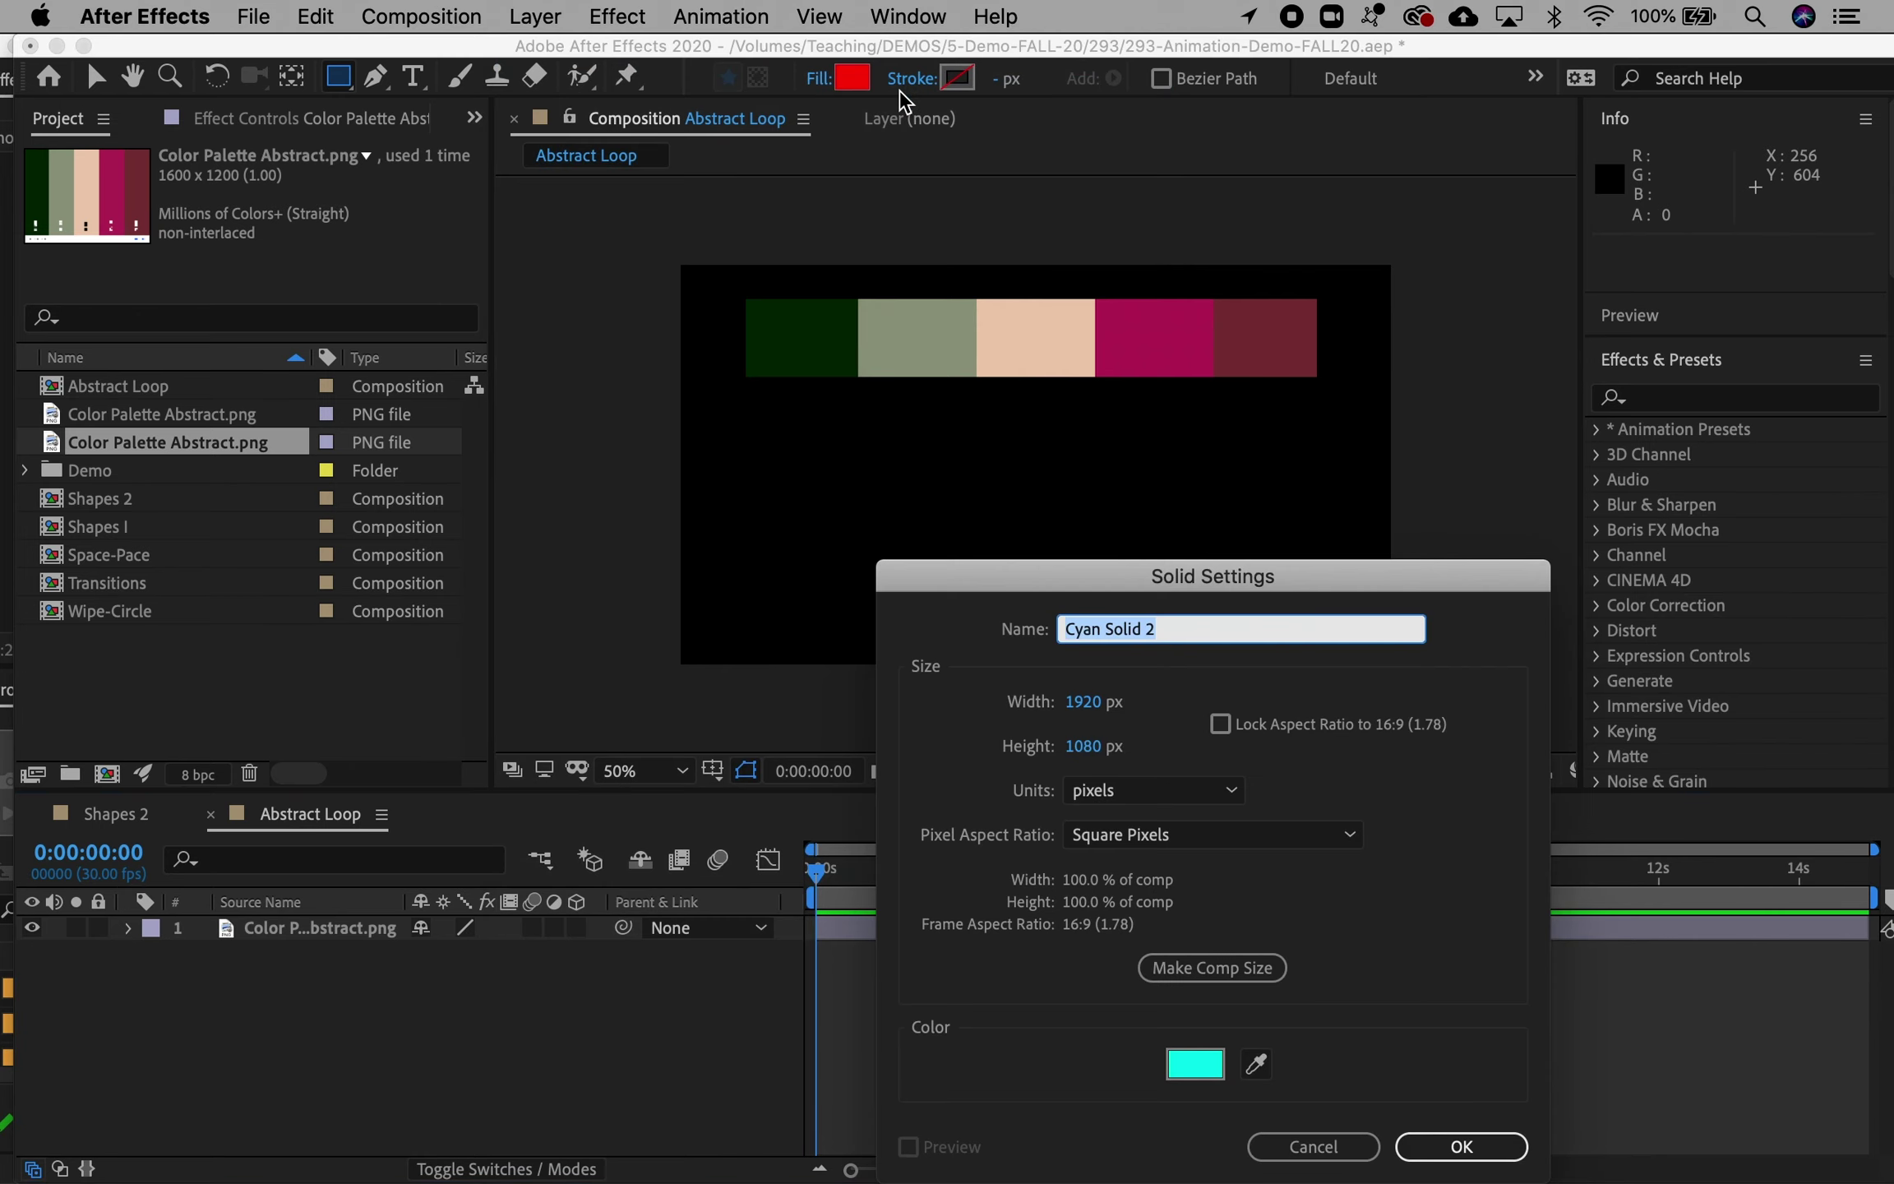
left_click(1256, 1063)
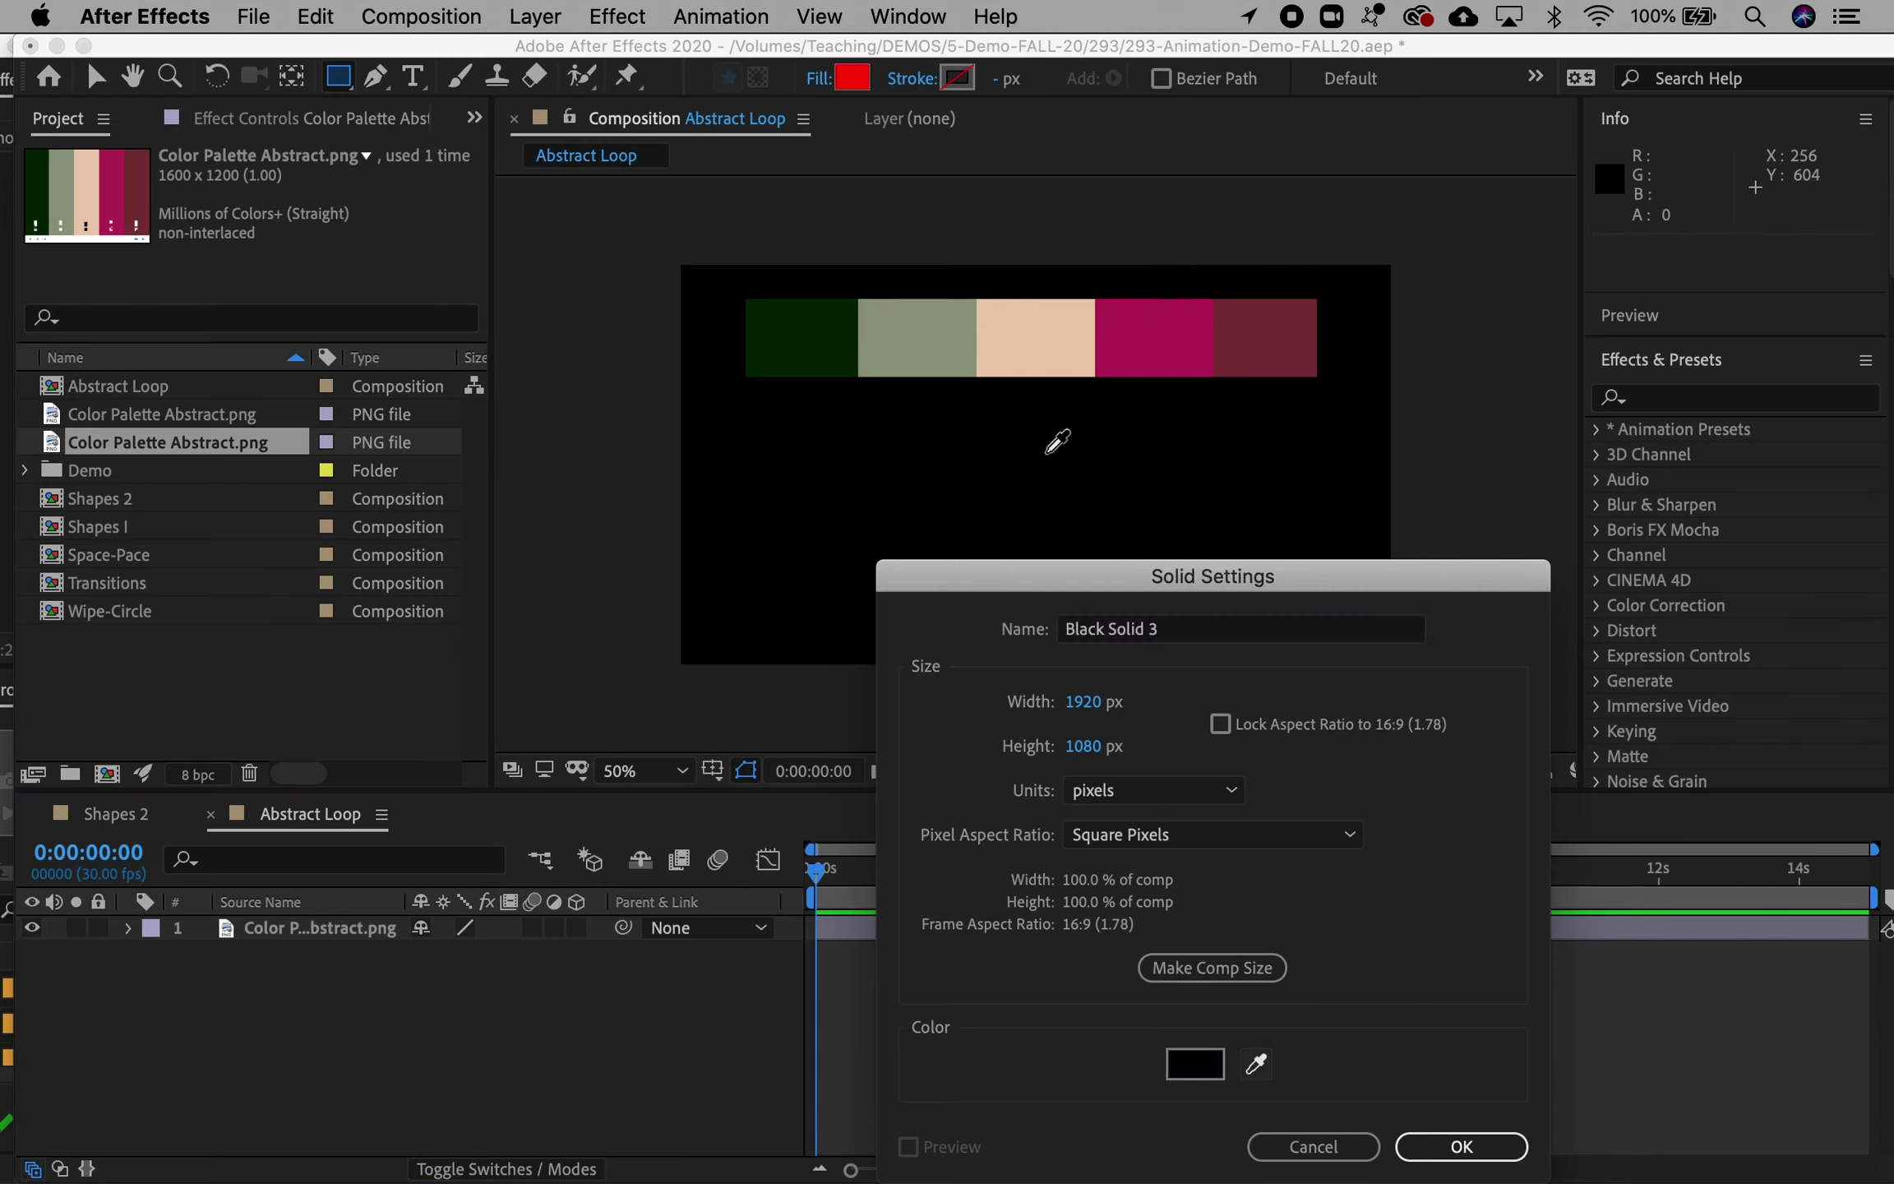
left_click(1002, 370)
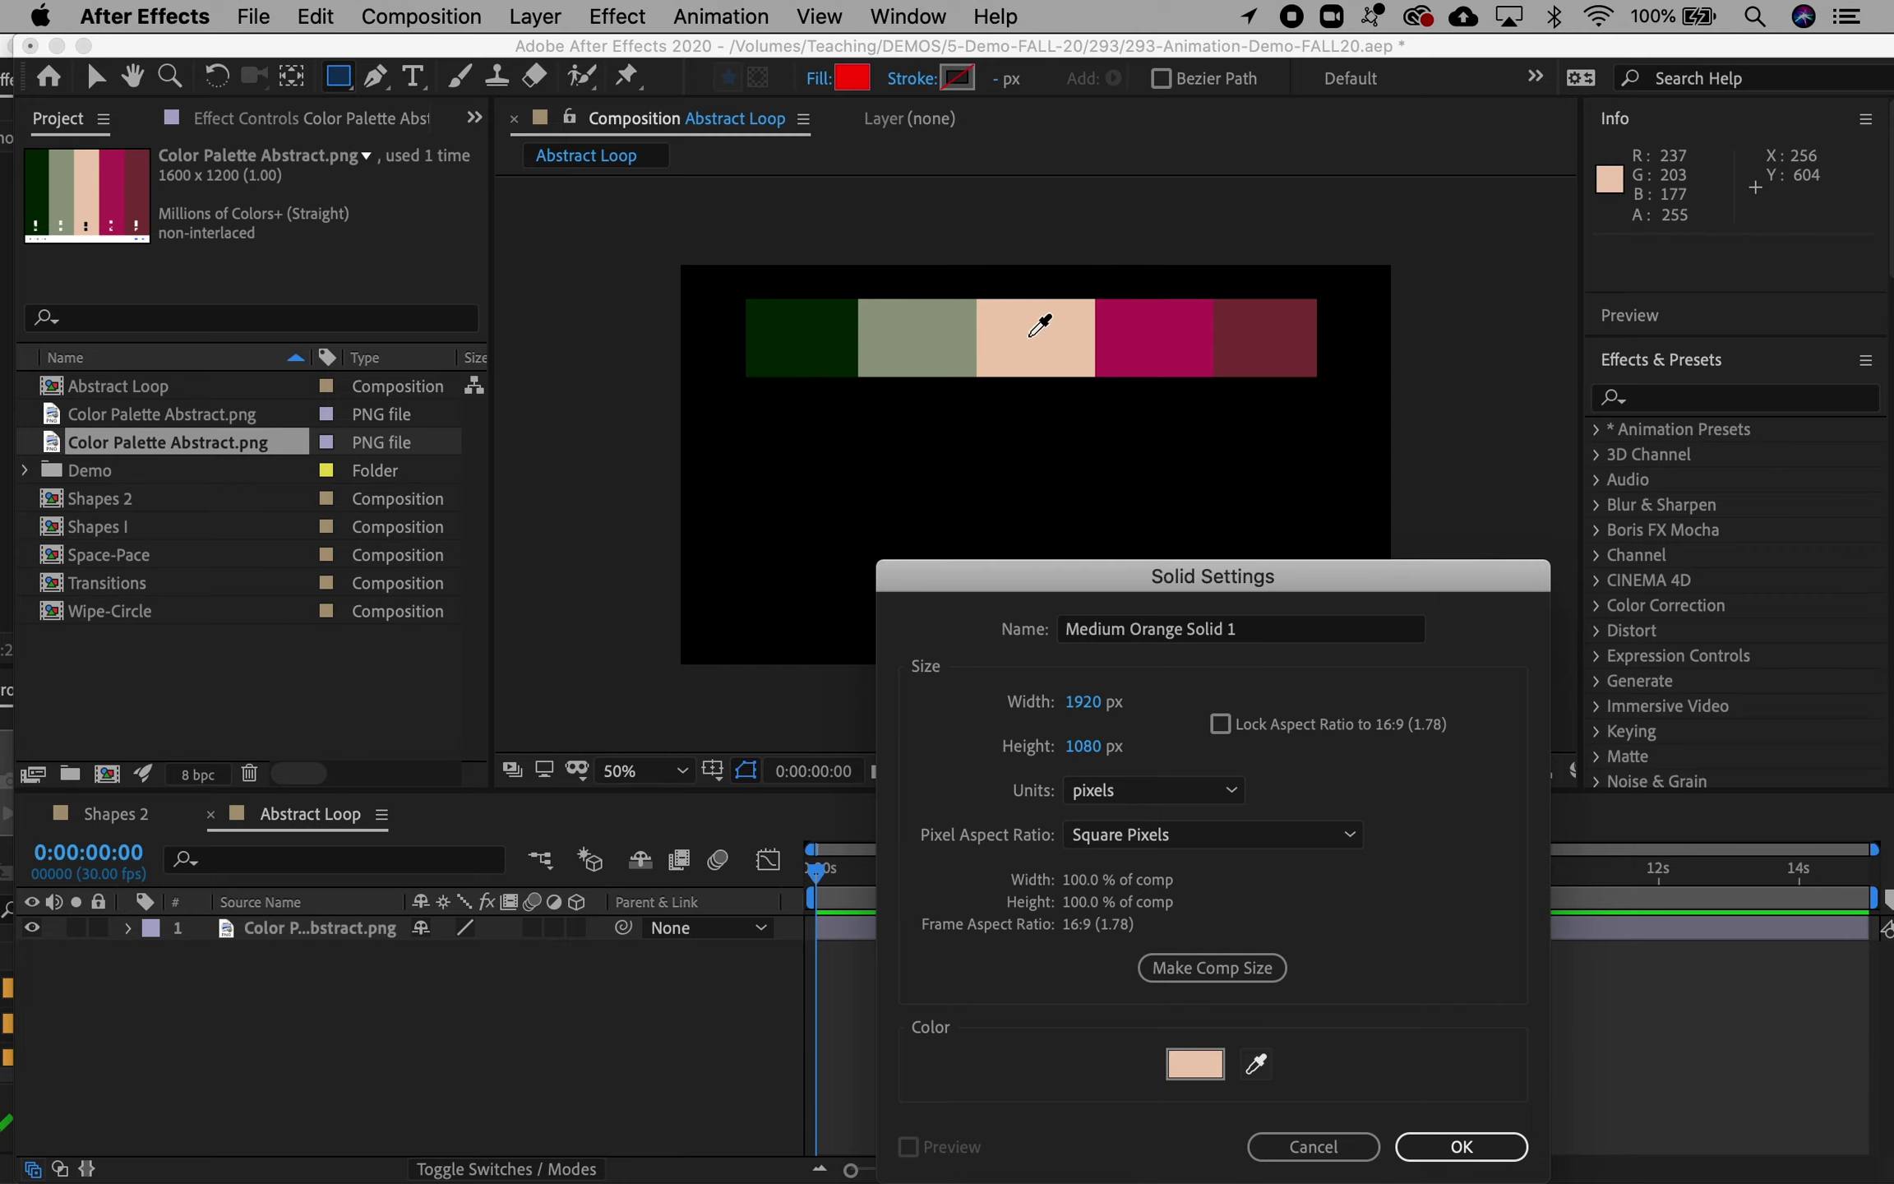
left_click(1030, 335)
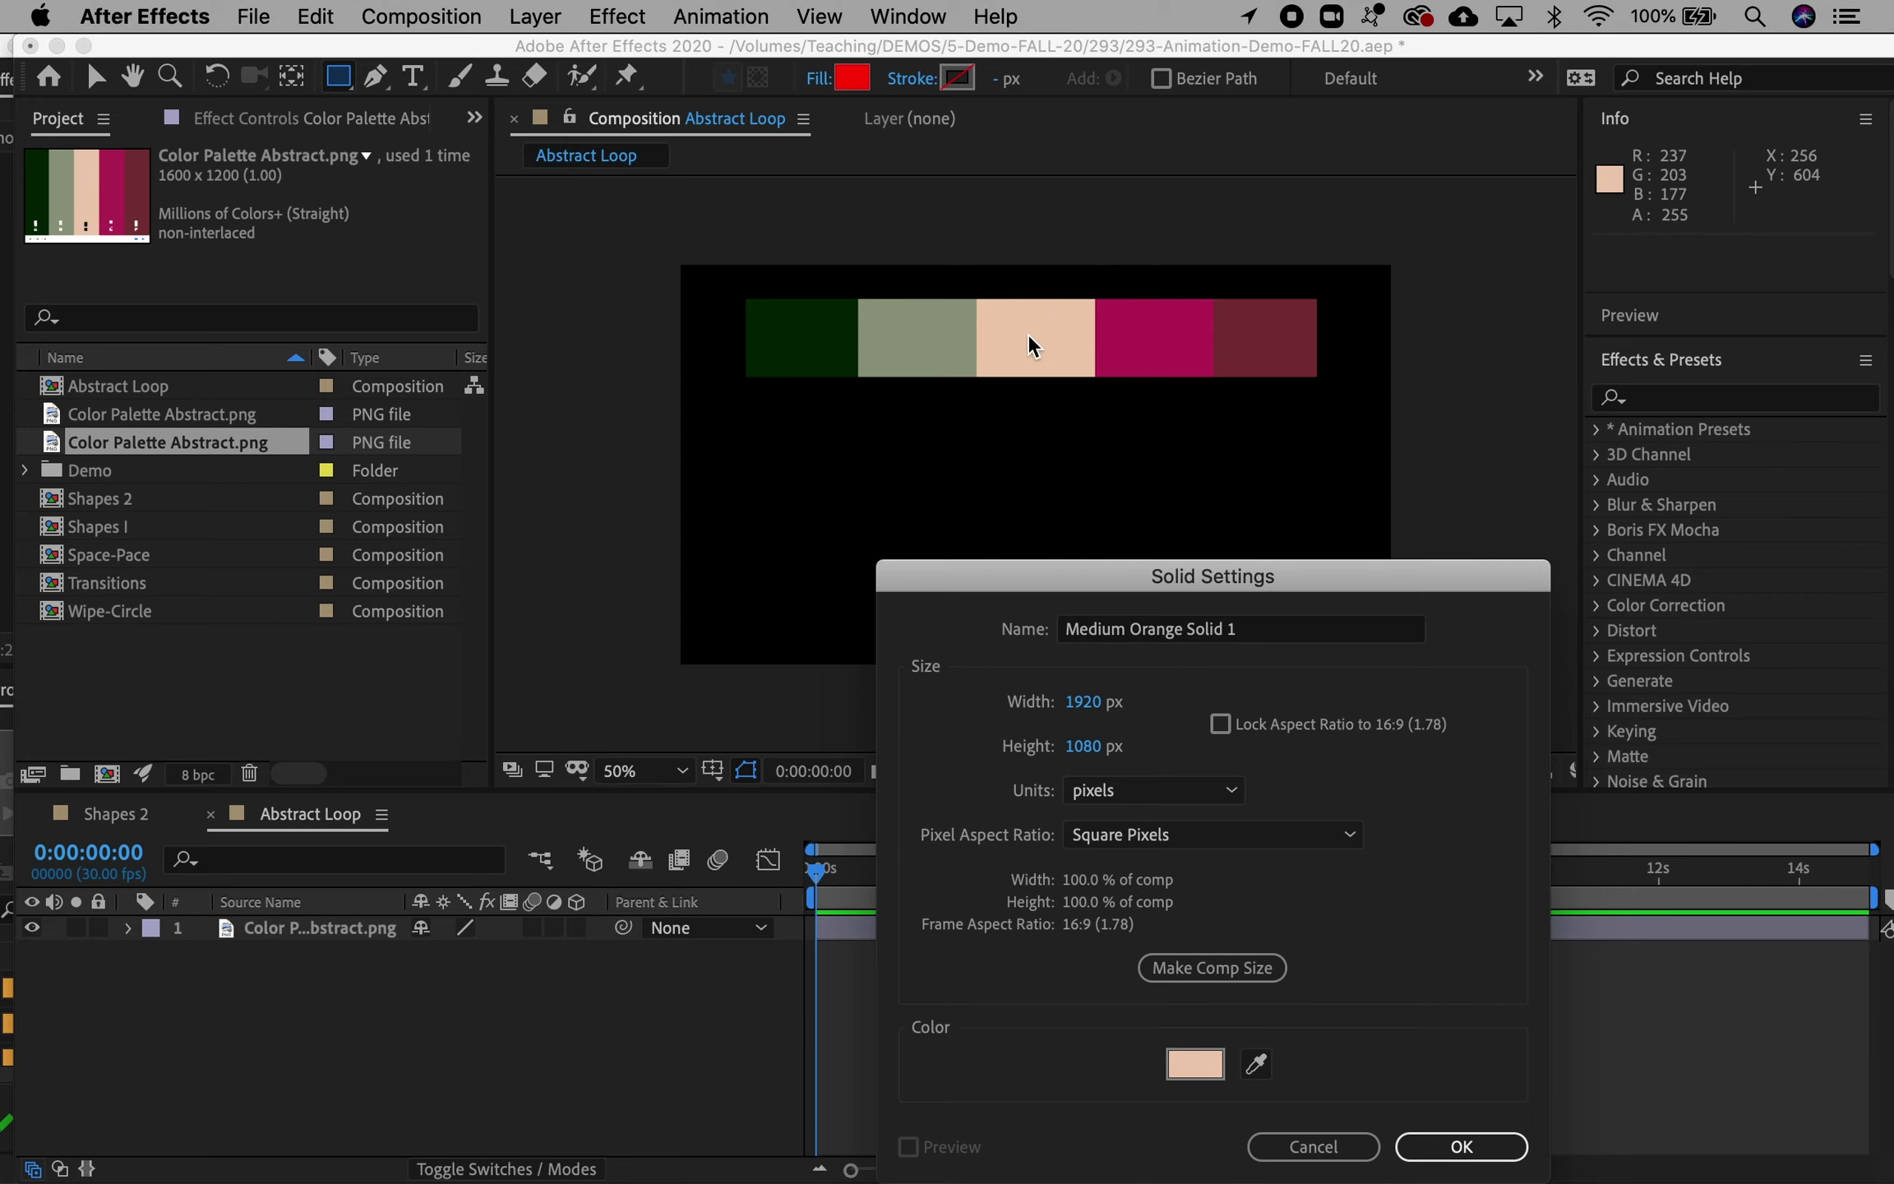
left_click(1444, 1144)
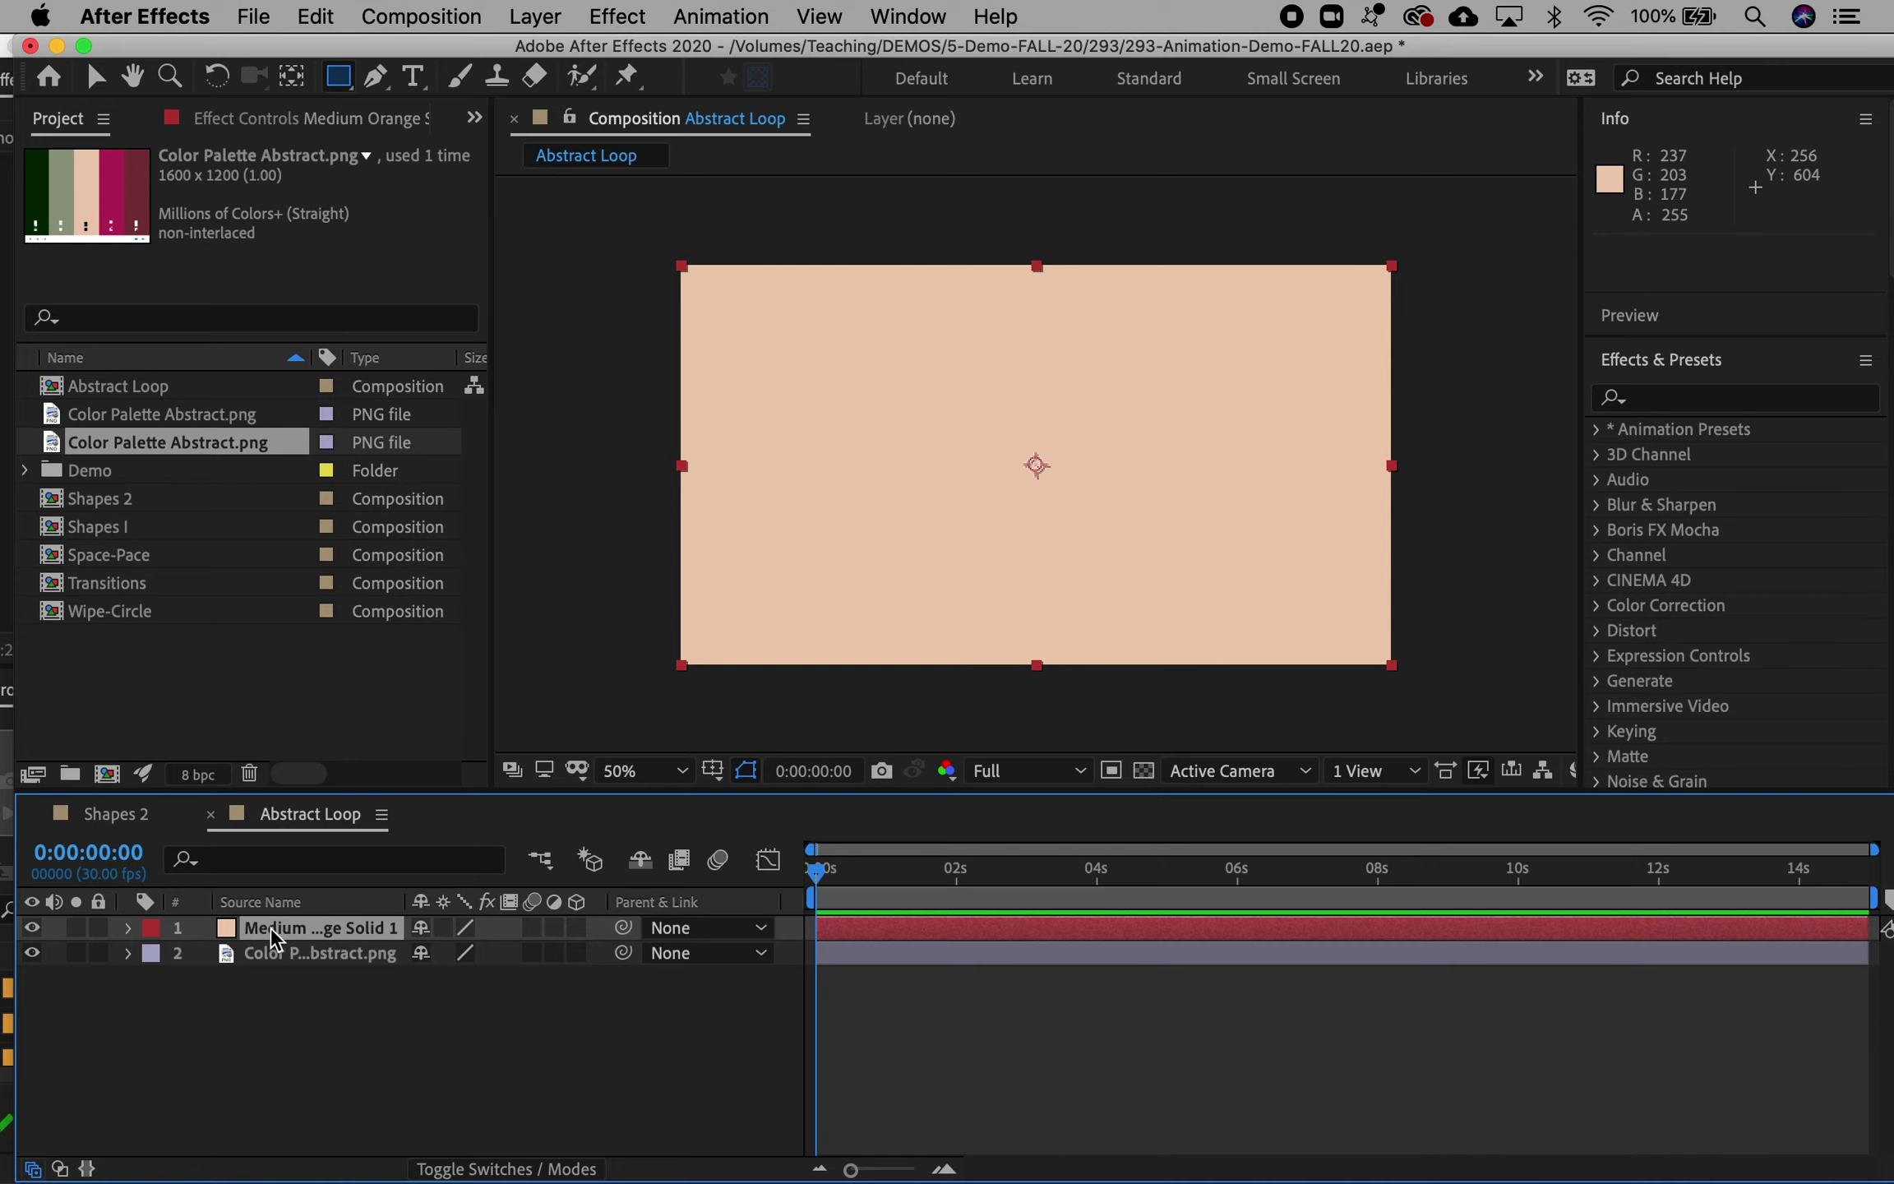
left_click_drag(273, 937, 278, 970)
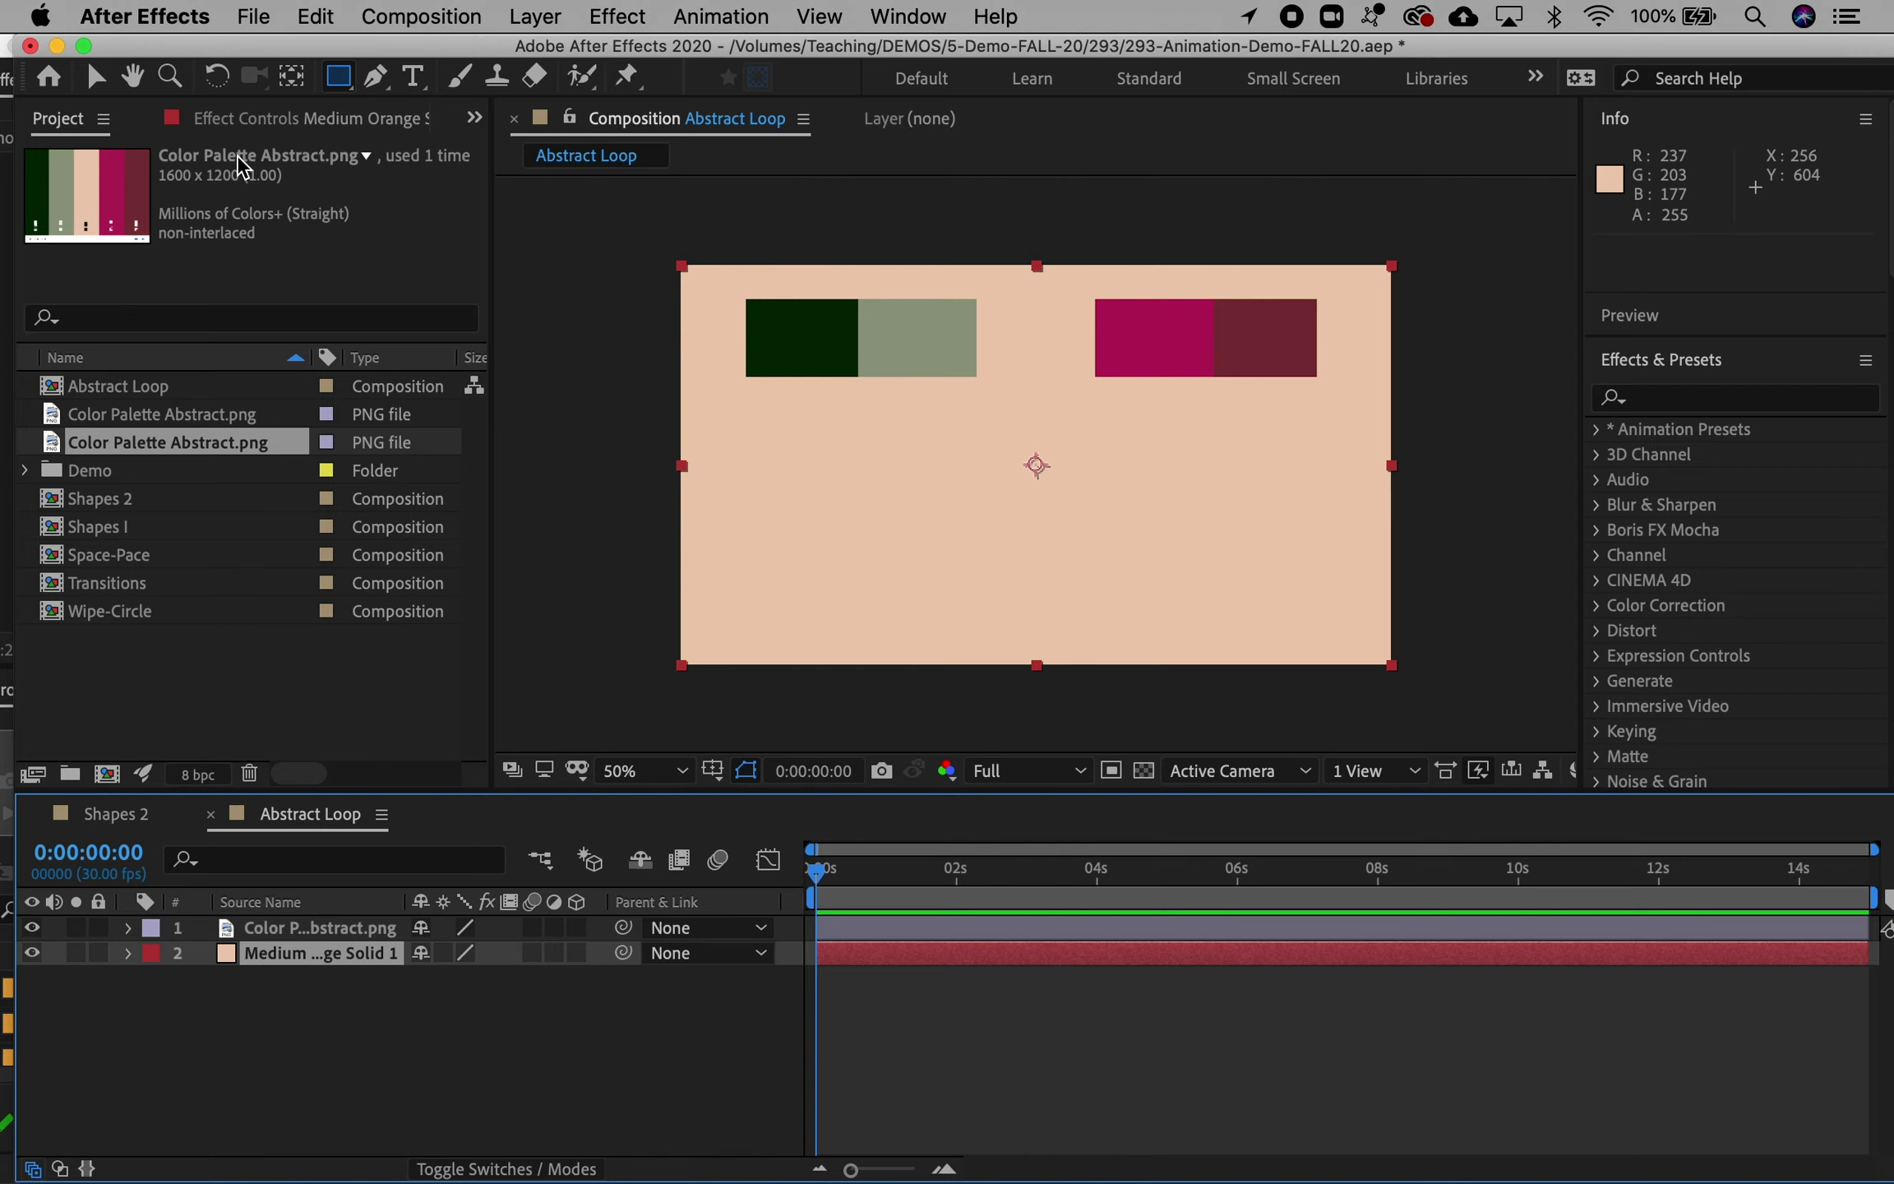
left_click_drag(338, 85, 459, 110)
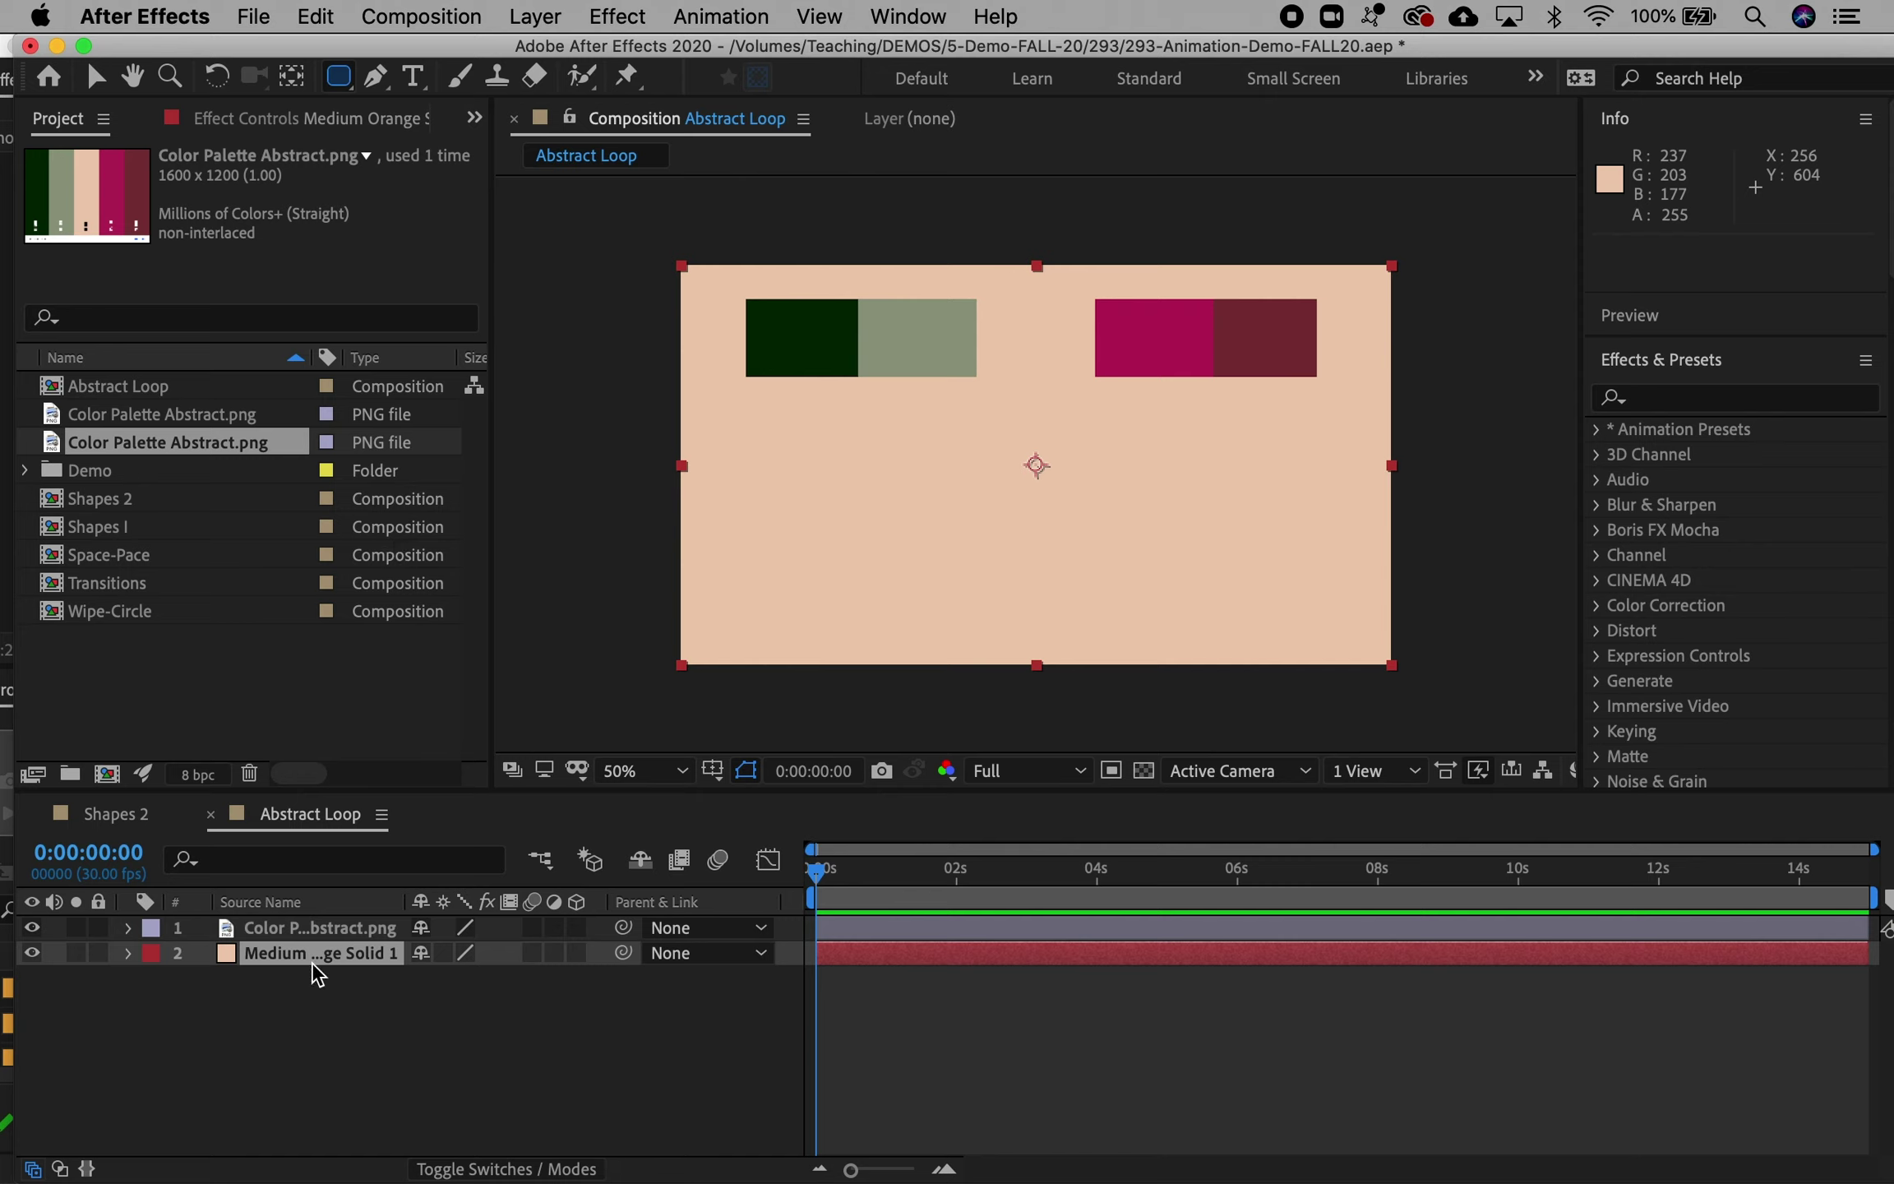
Step: Set the shape fill colour to the sage swatch 929982 with the eyedropper
left_click(327, 1052)
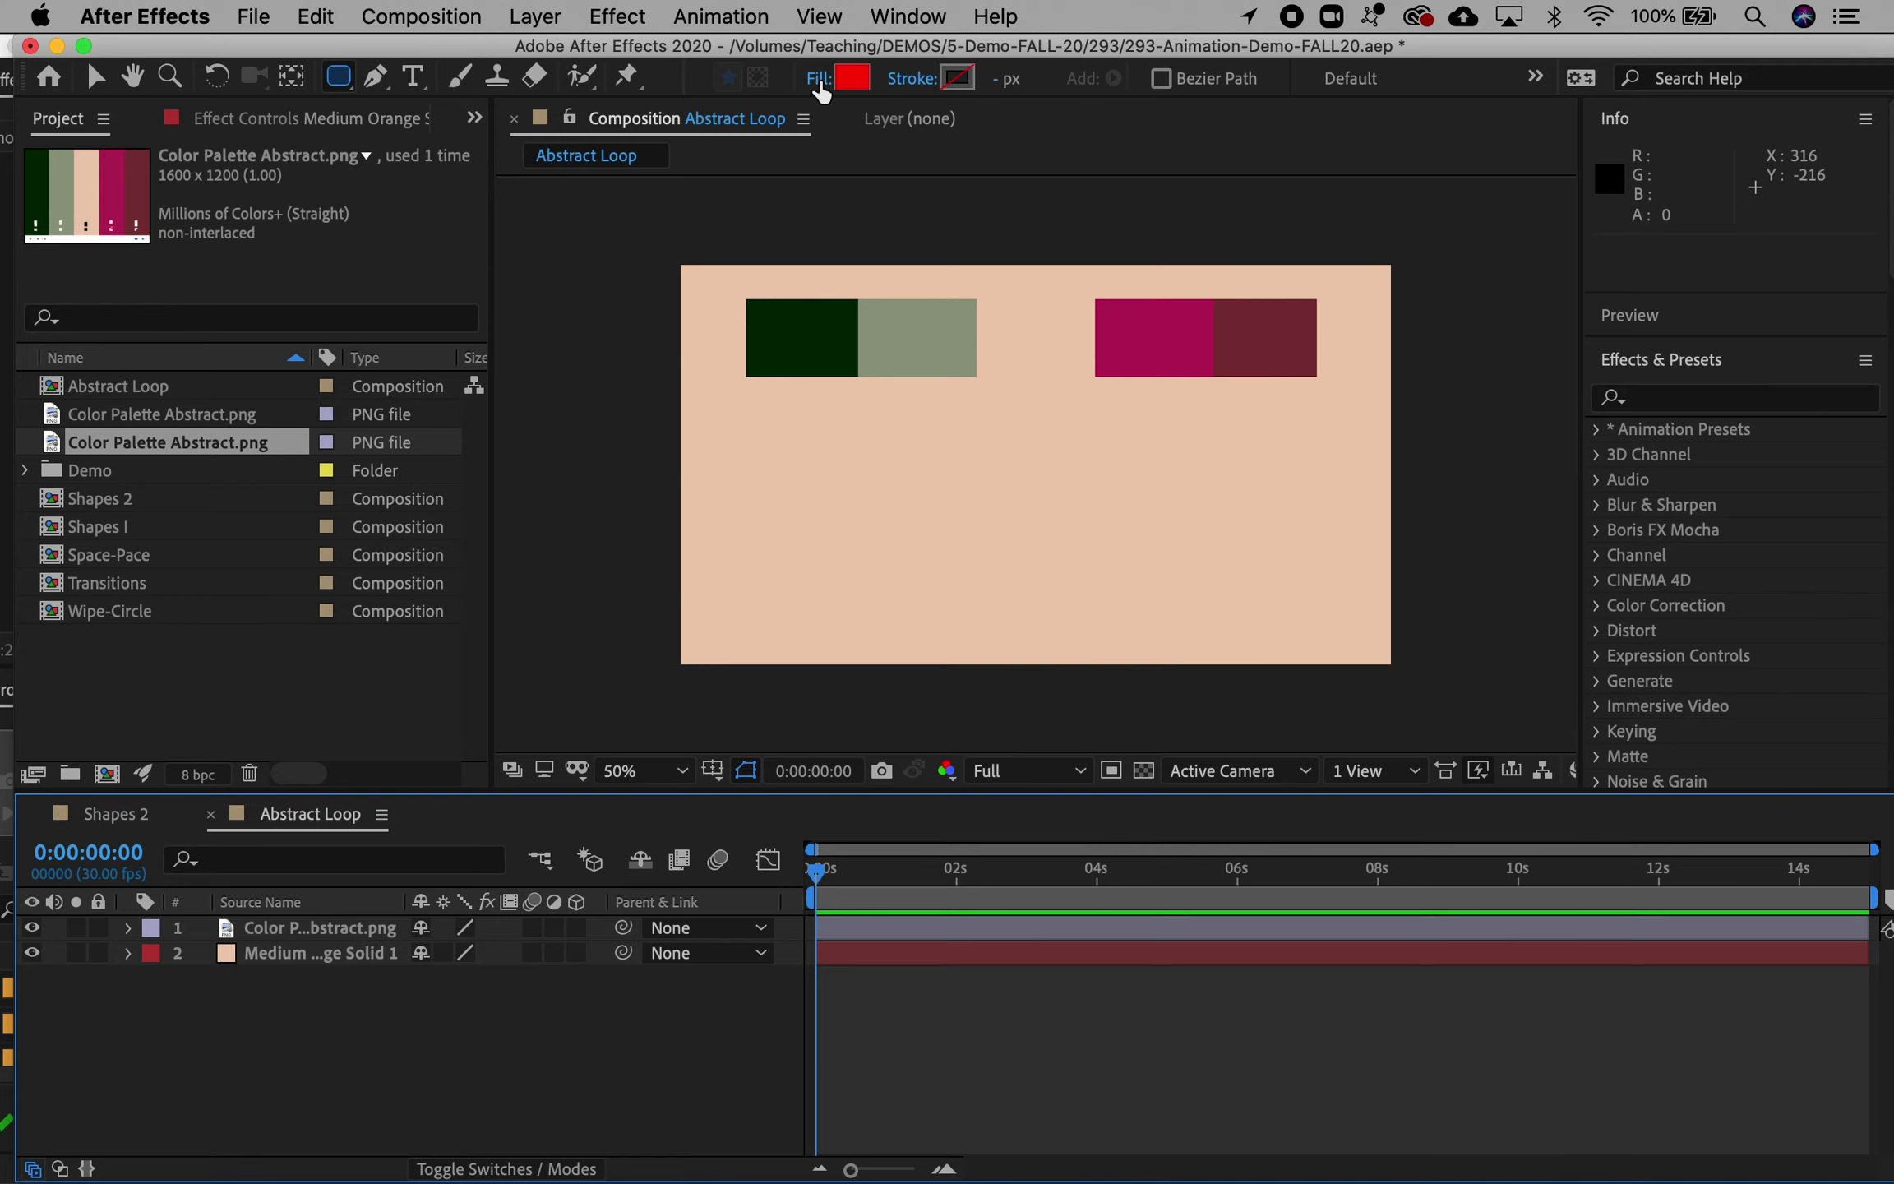
left_click(851, 87)
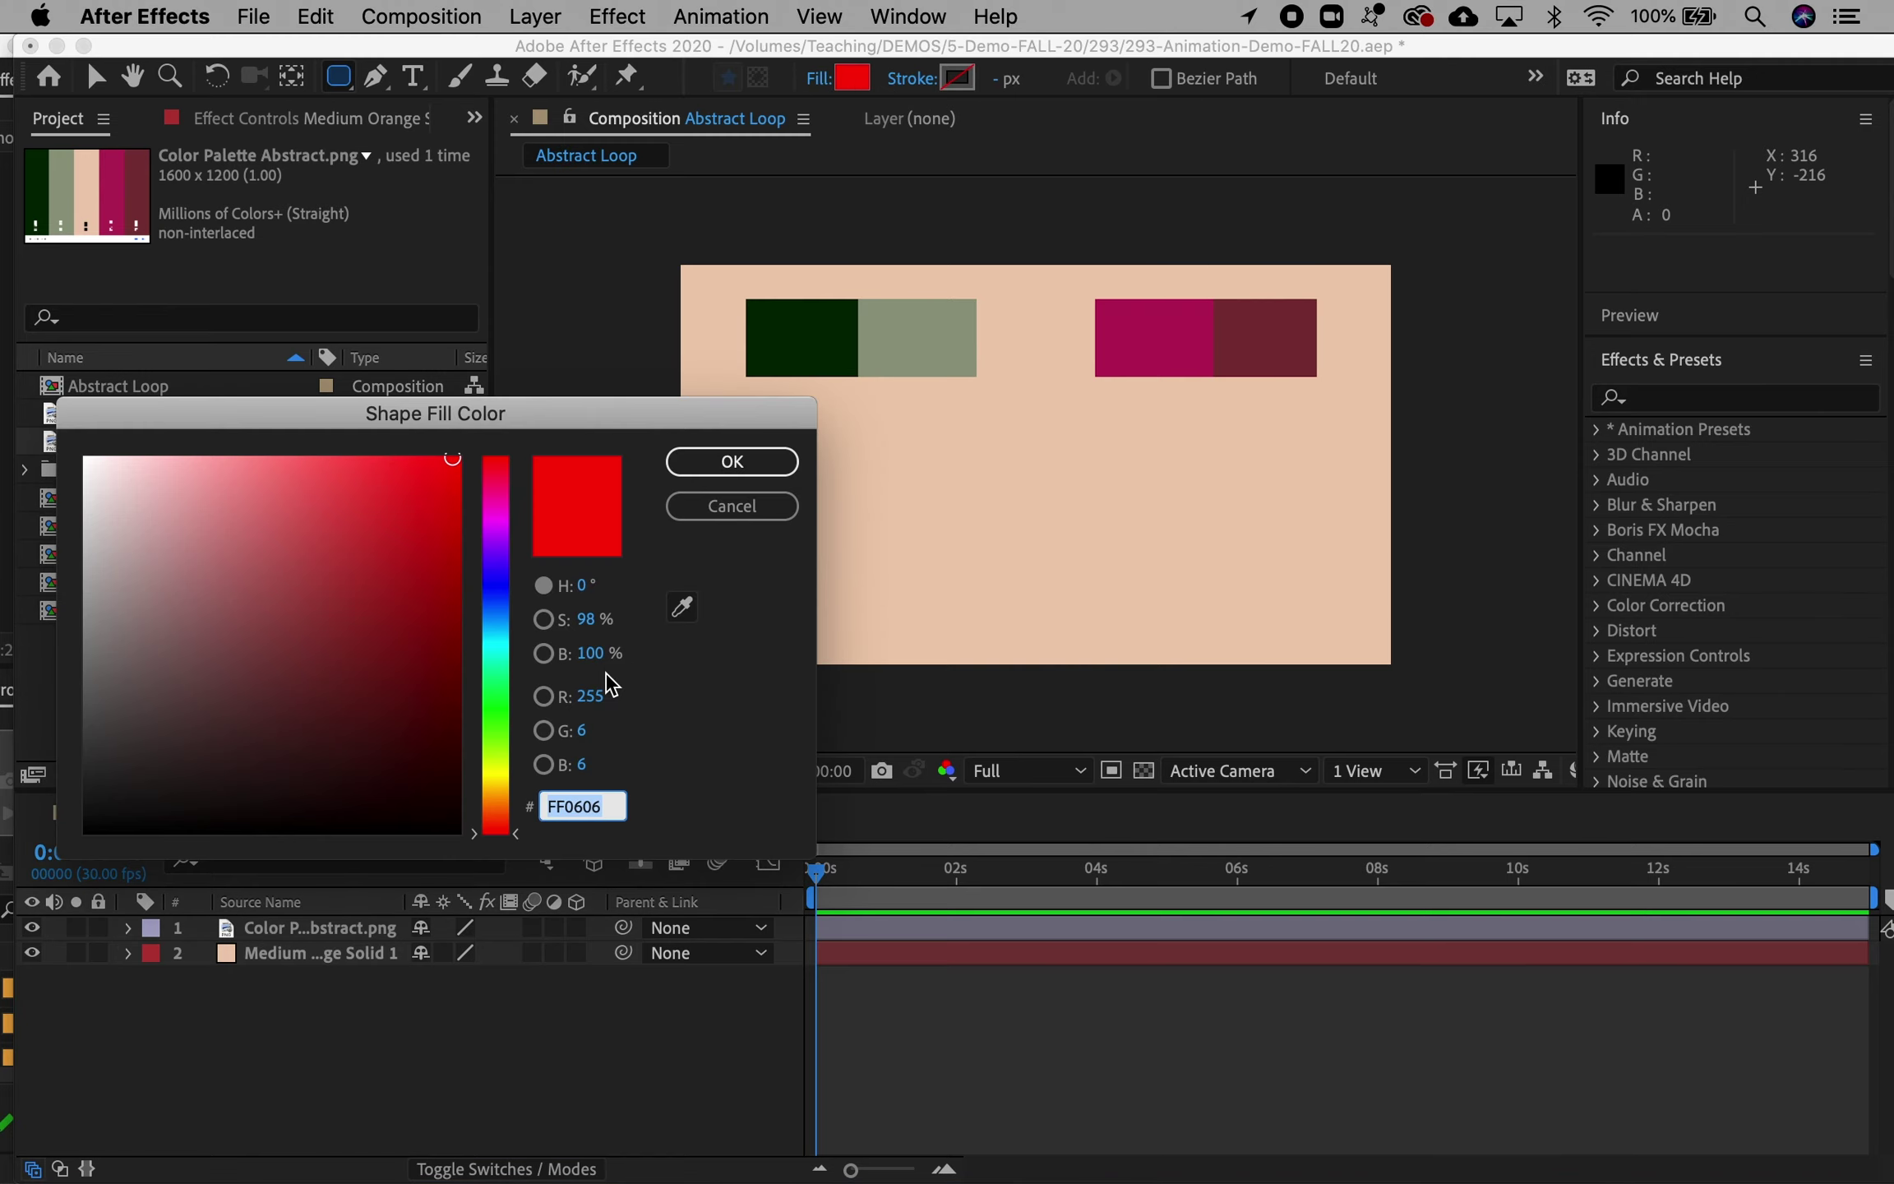
left_click(682, 607)
left_click(925, 352)
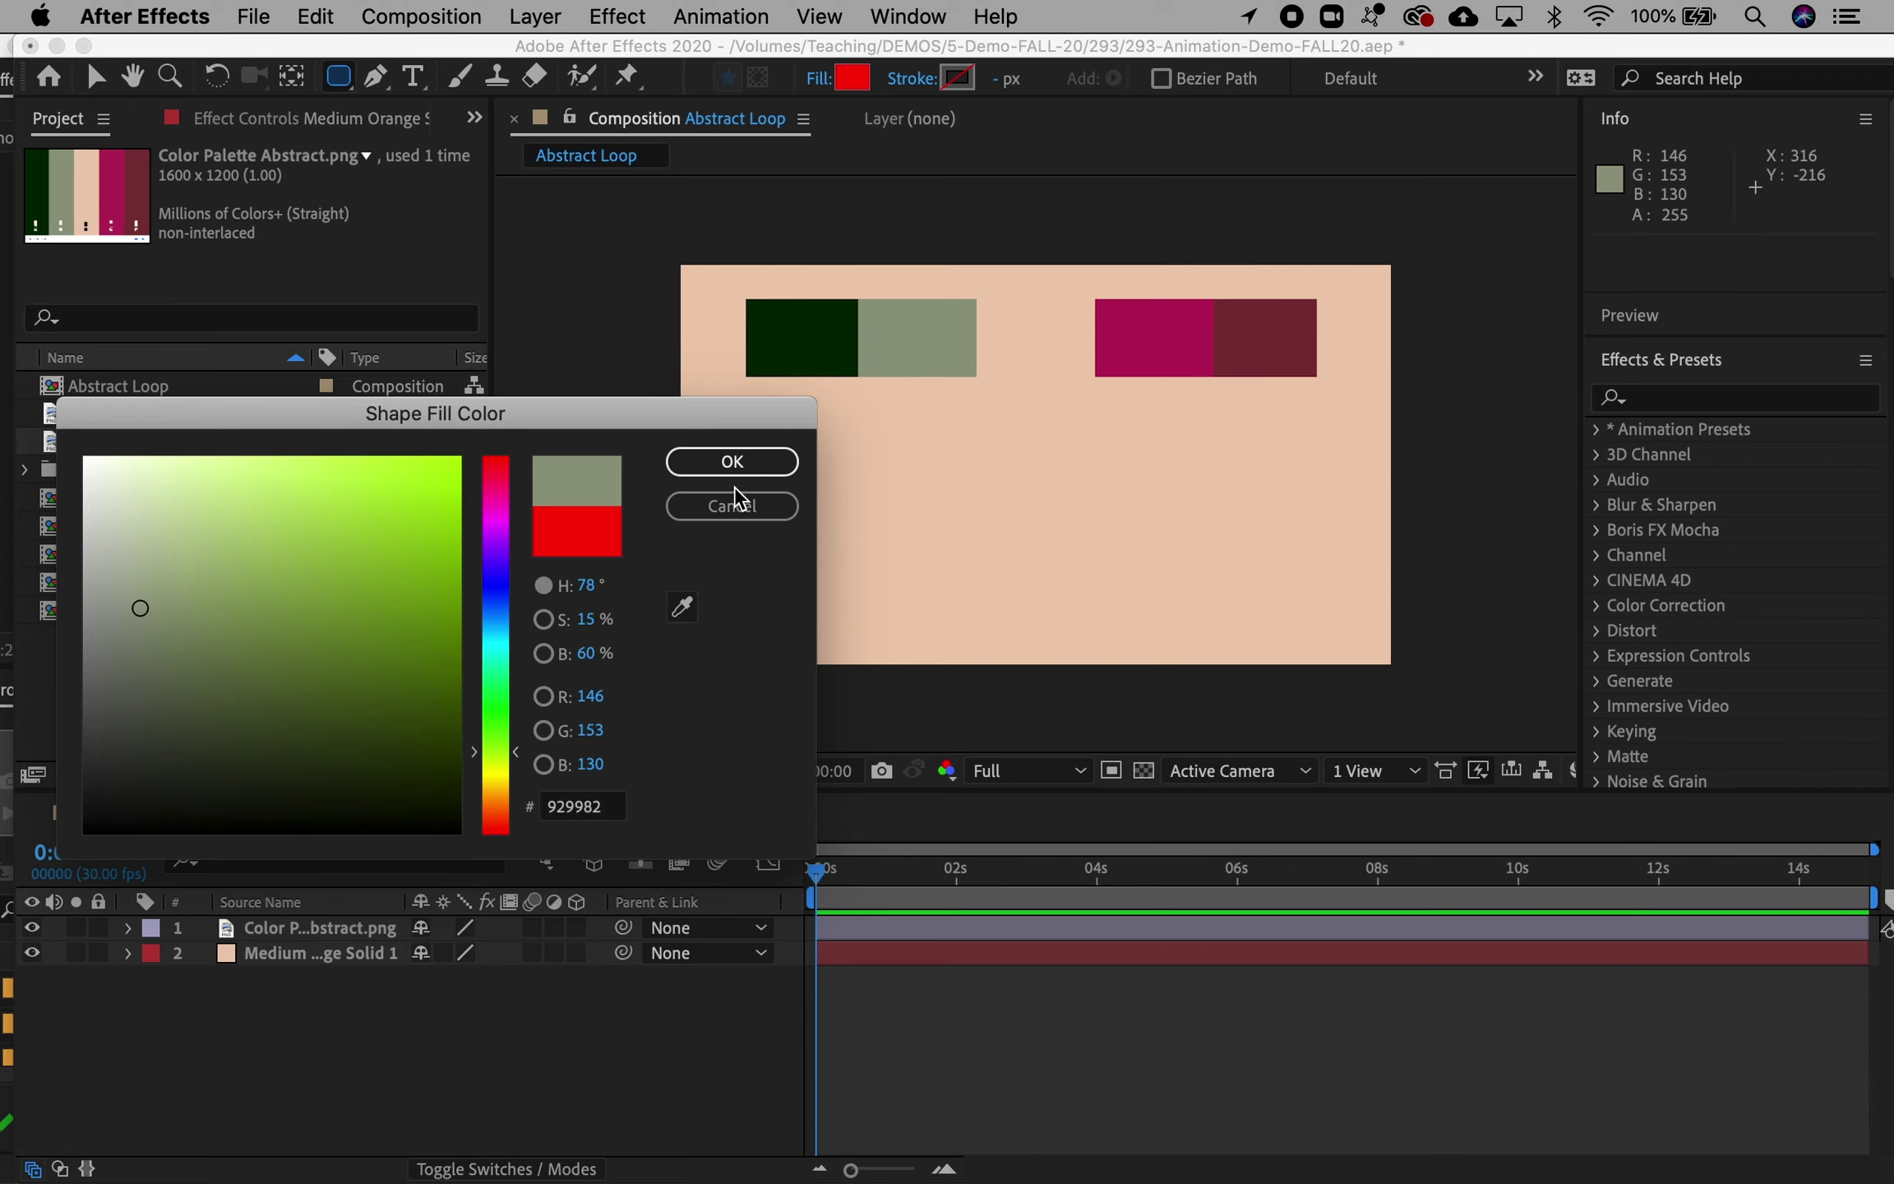
left_click(740, 462)
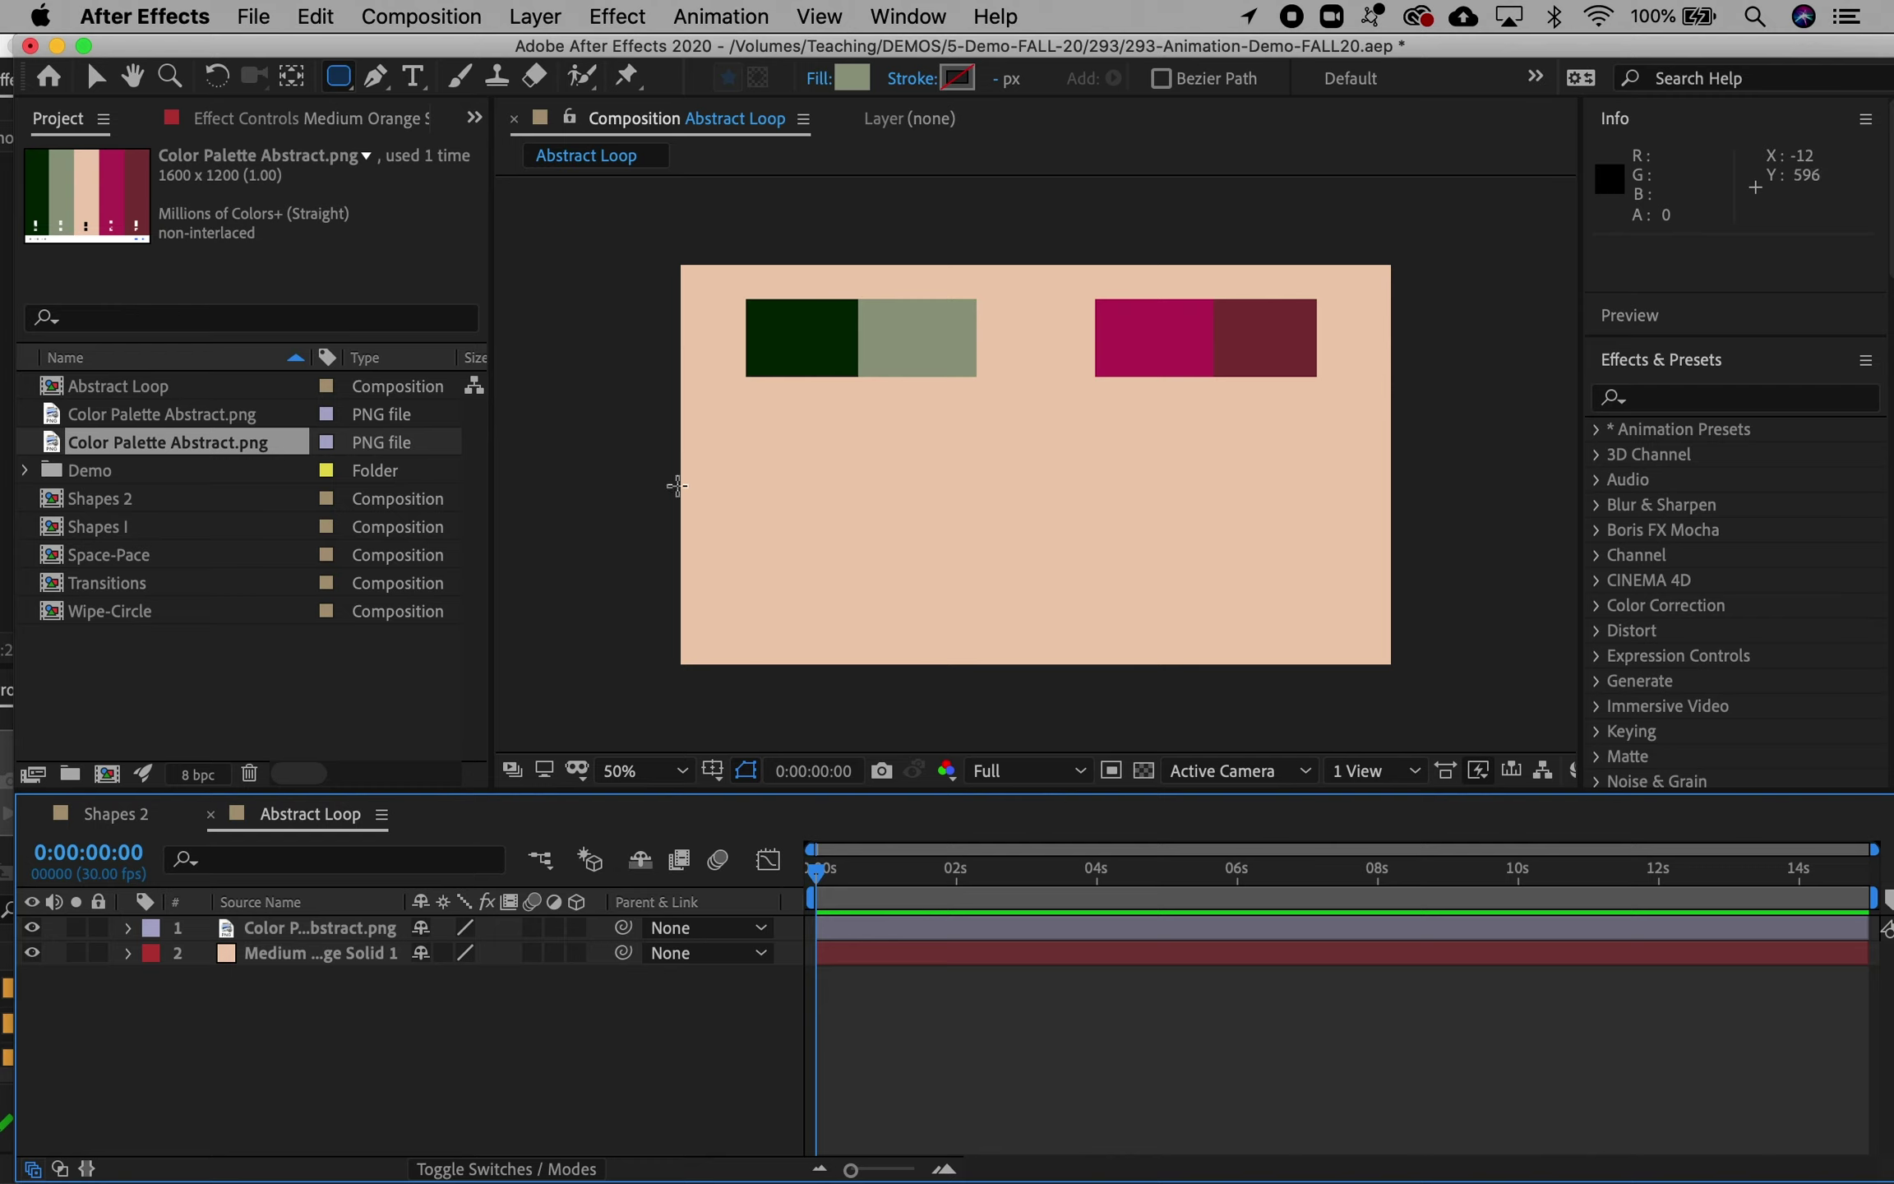
Step: Draw a sage rounded rectangle, move it up toward the top-left, then hide it
mouse_move(692, 471)
left_mouse_down()
mouse_move(1001, 578)
mouse_move(983, 568)
left_mouse_up()
key("super+shift+a")
key("v")
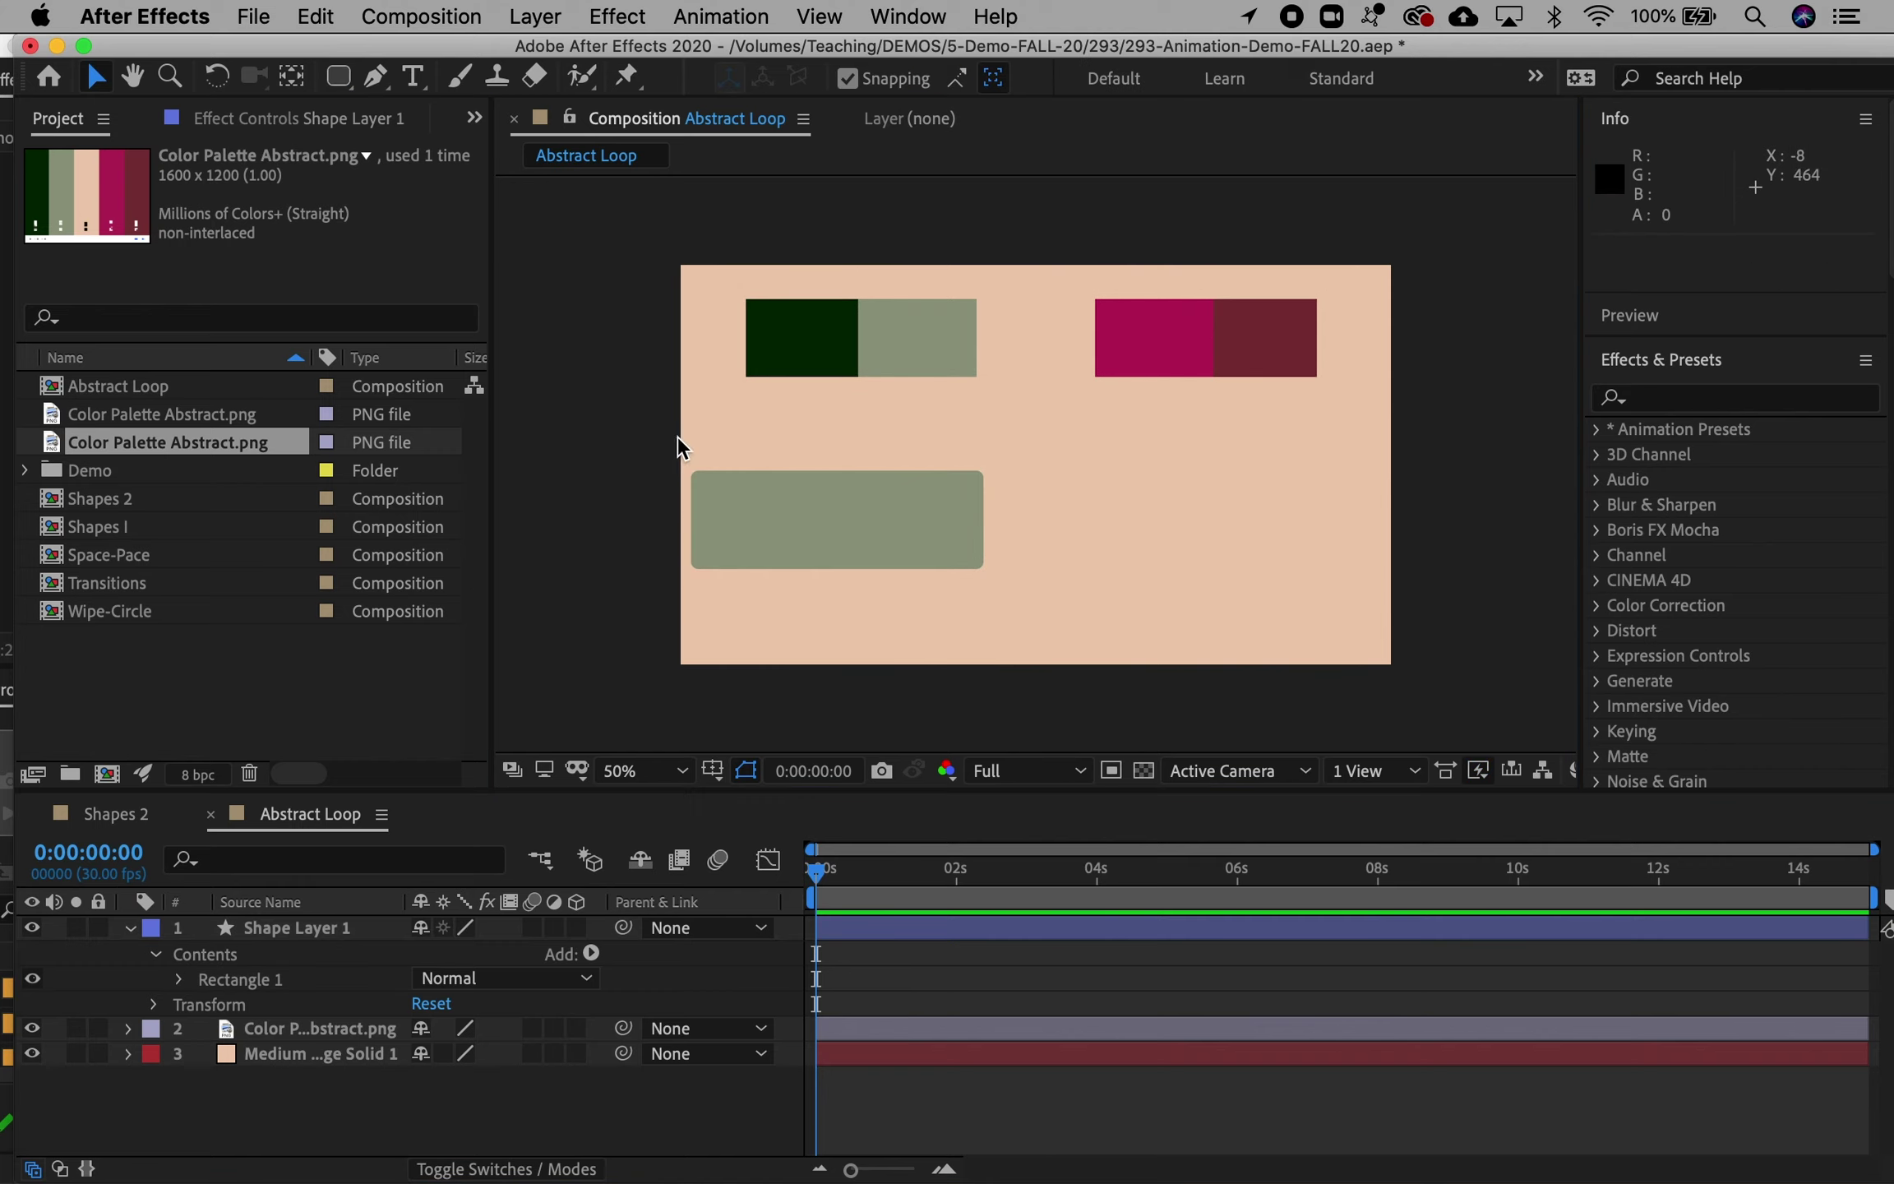
left_click_drag(896, 514, 846, 381)
left_click(937, 658)
left_click(32, 927)
Step: Show the sage rectangle, hide the palette image, and move the shape layer below it
left_click(33, 928)
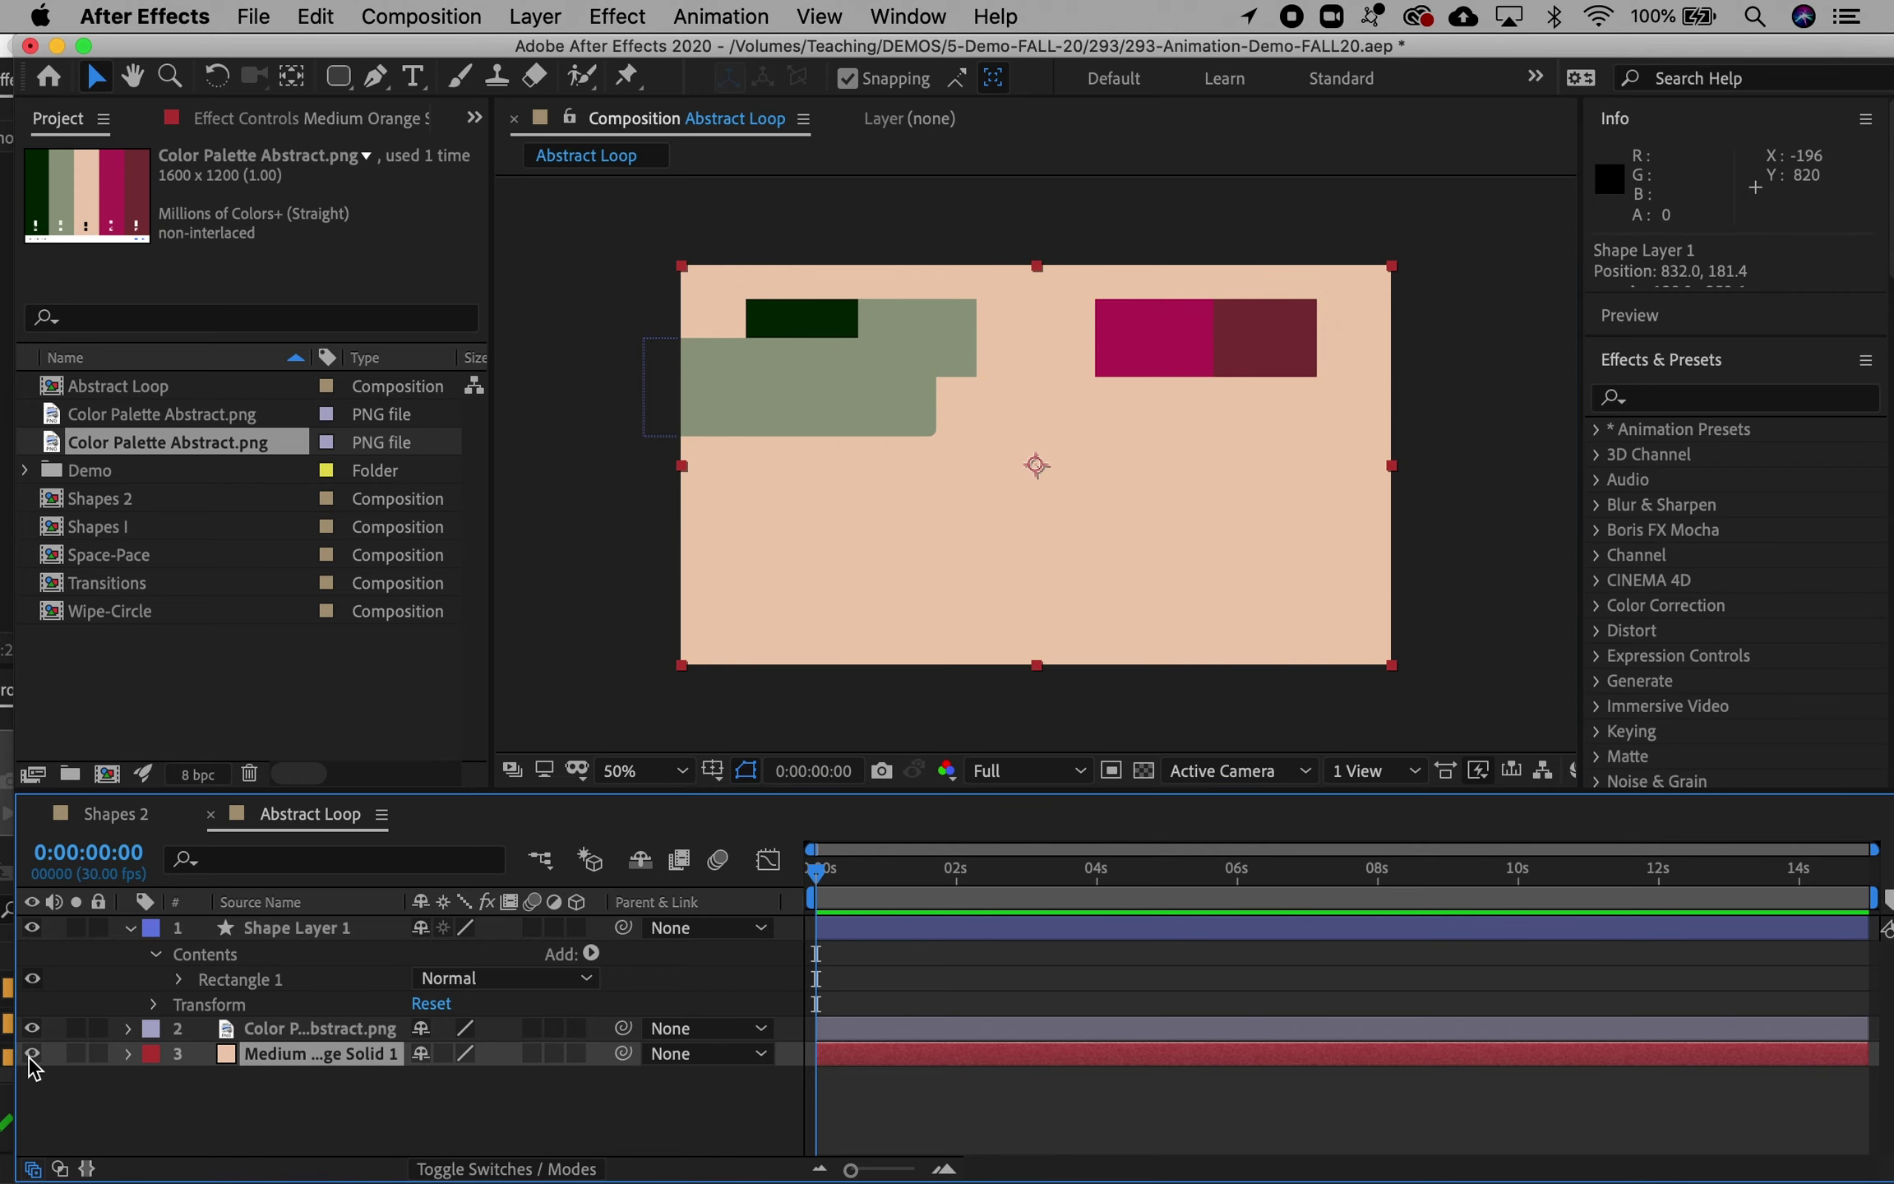
left_click(32, 1028)
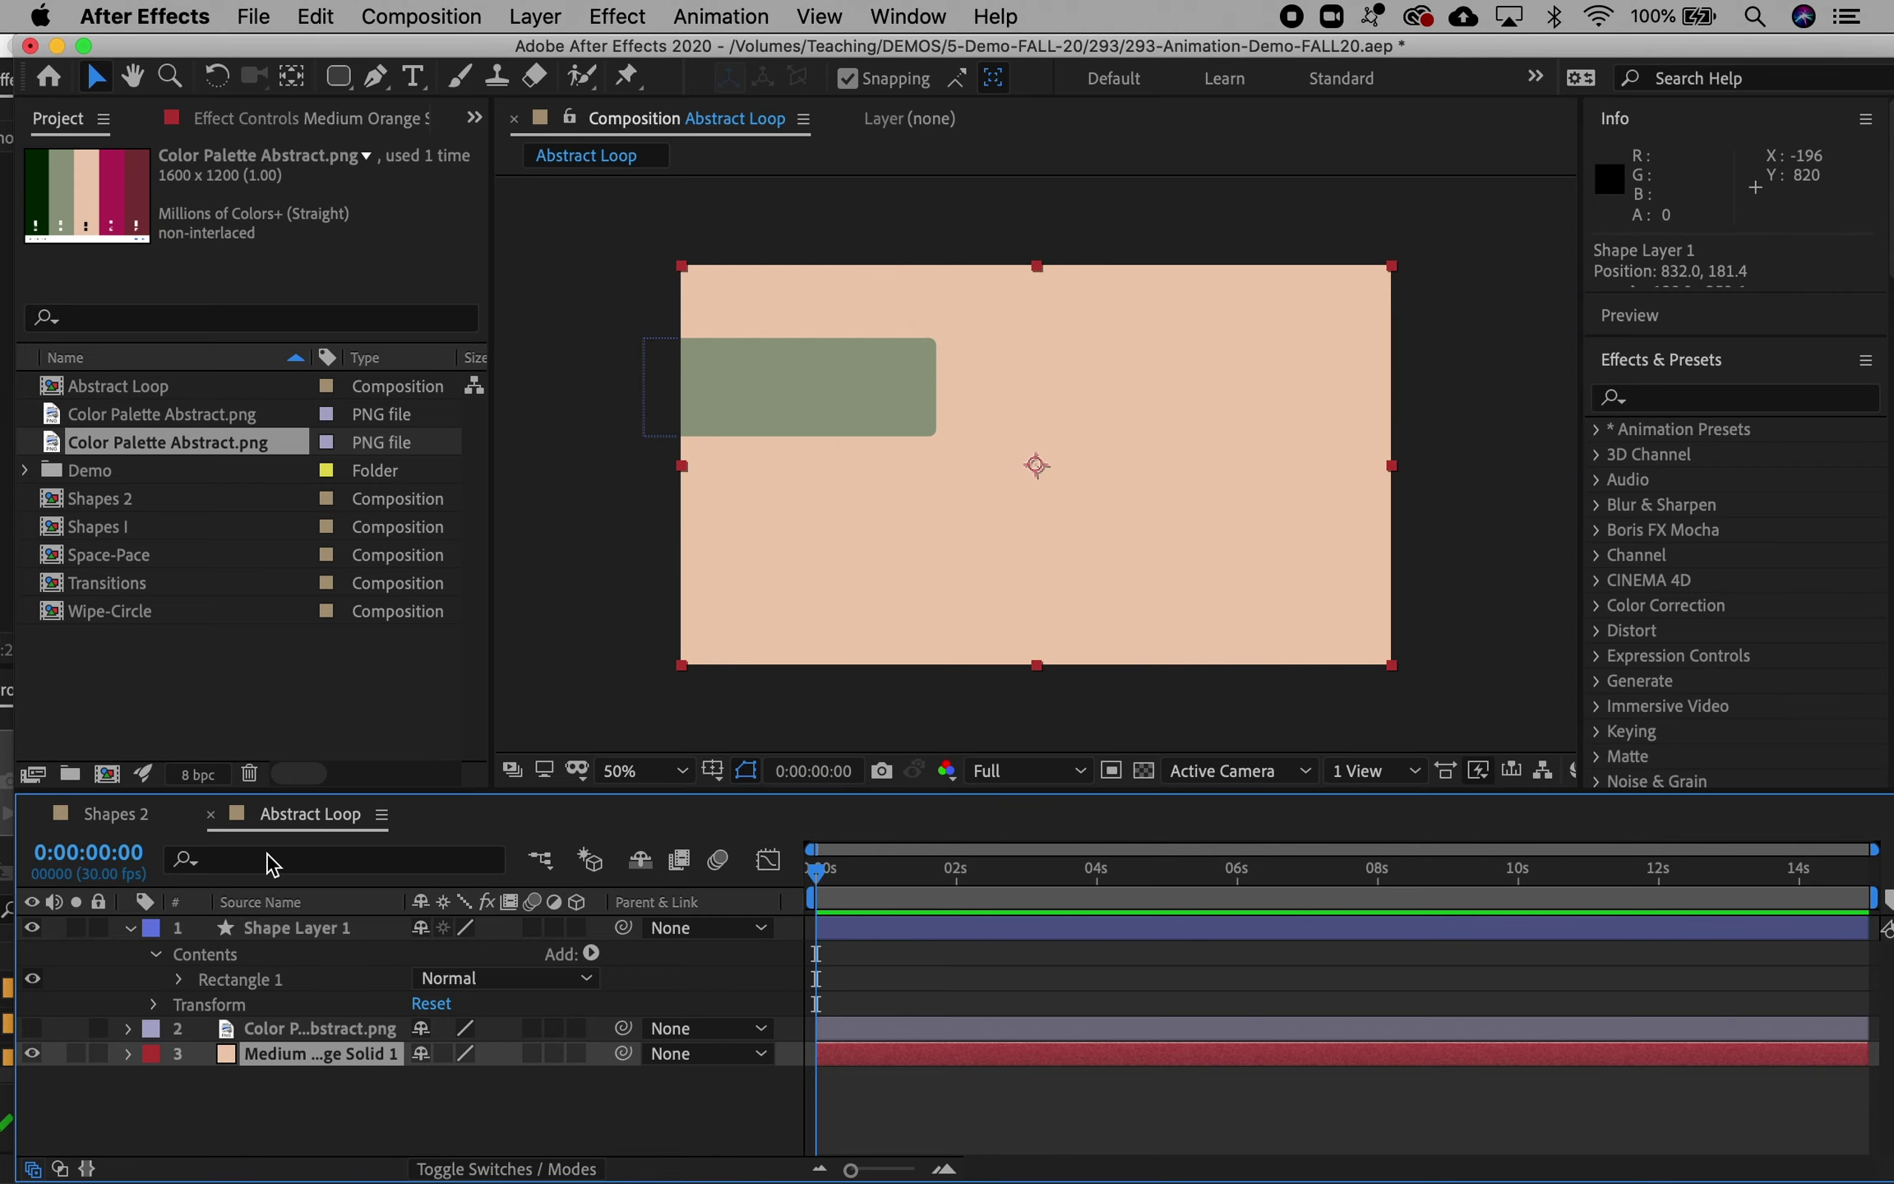
left_click(272, 936)
left_click_drag(273, 936, 309, 961)
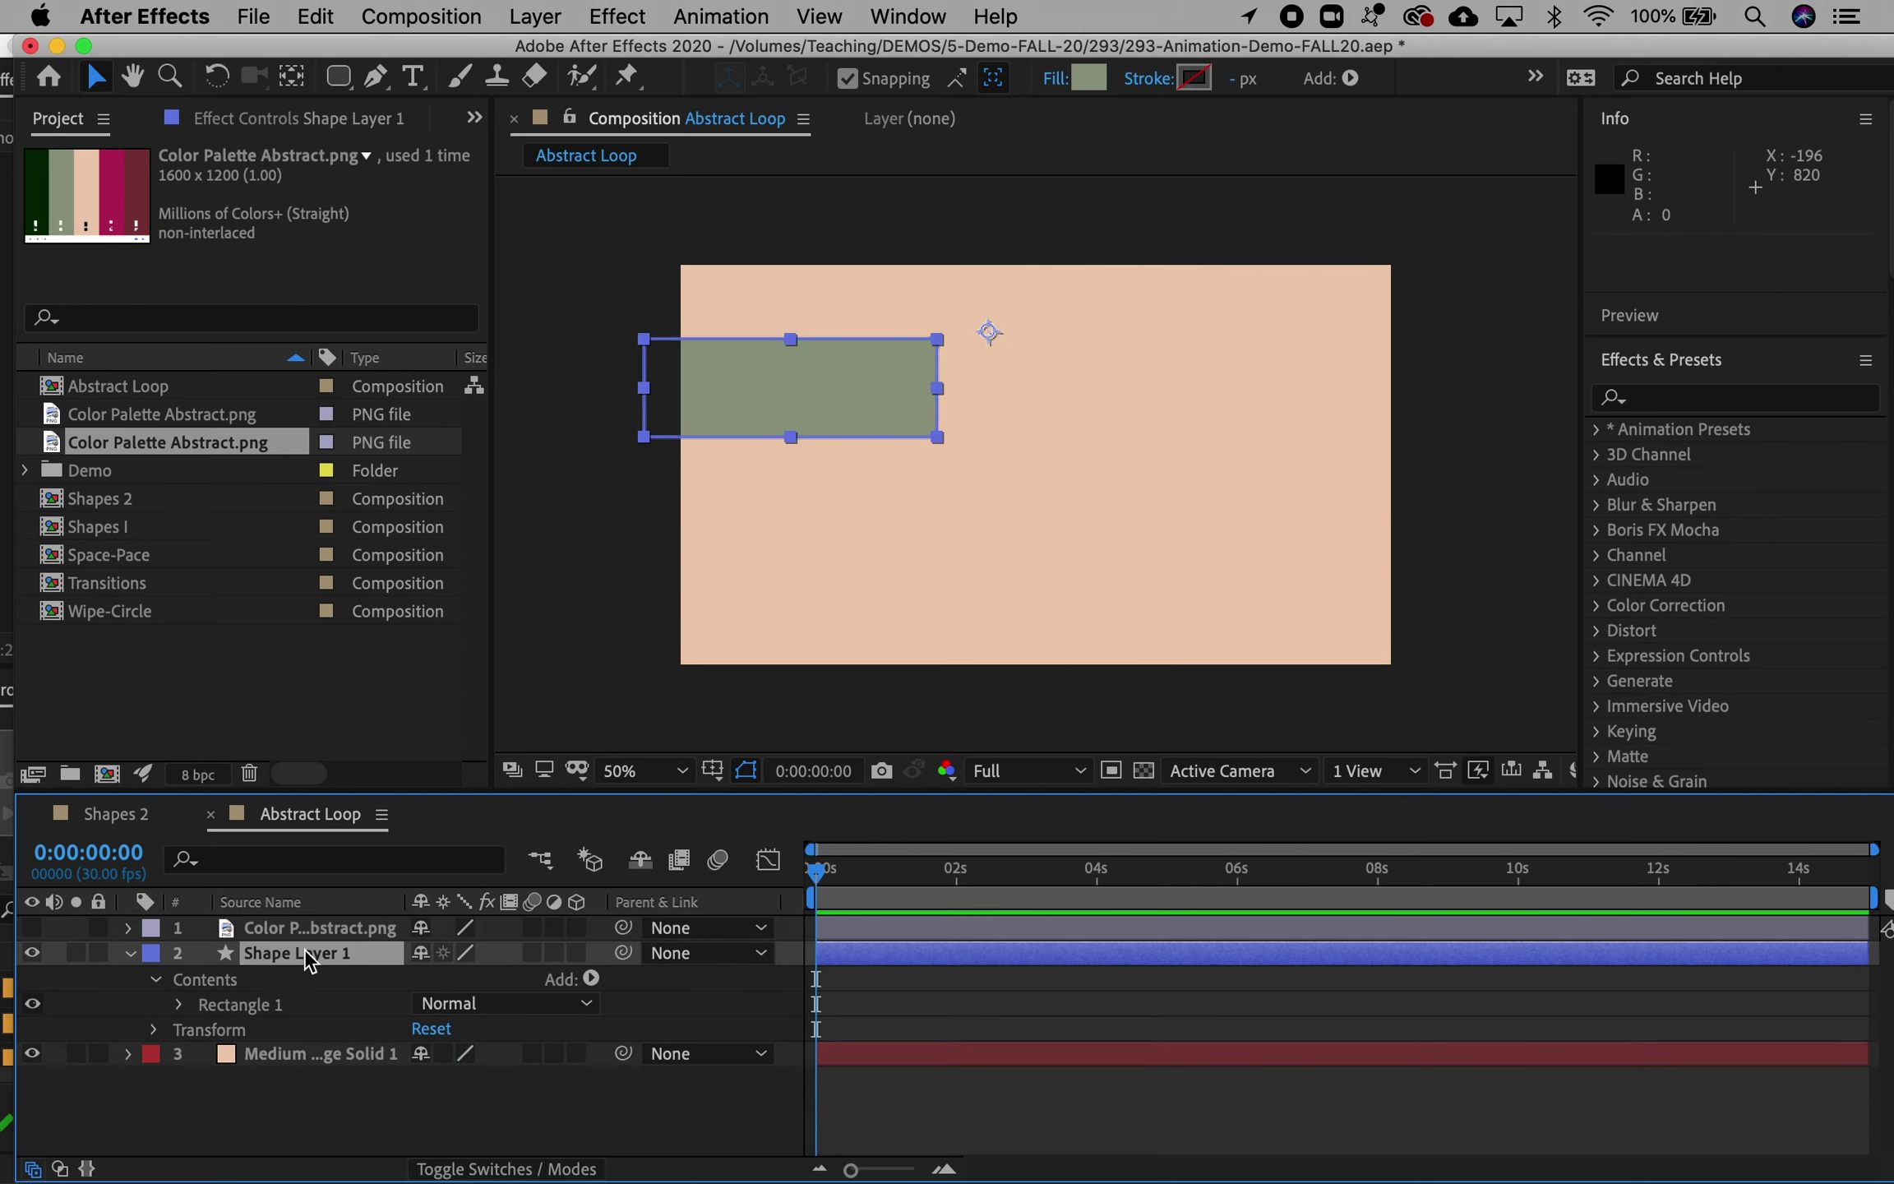
Step: Rename the shape layer to Rounded and duplicate its Rectangle 1 group
key("Return")
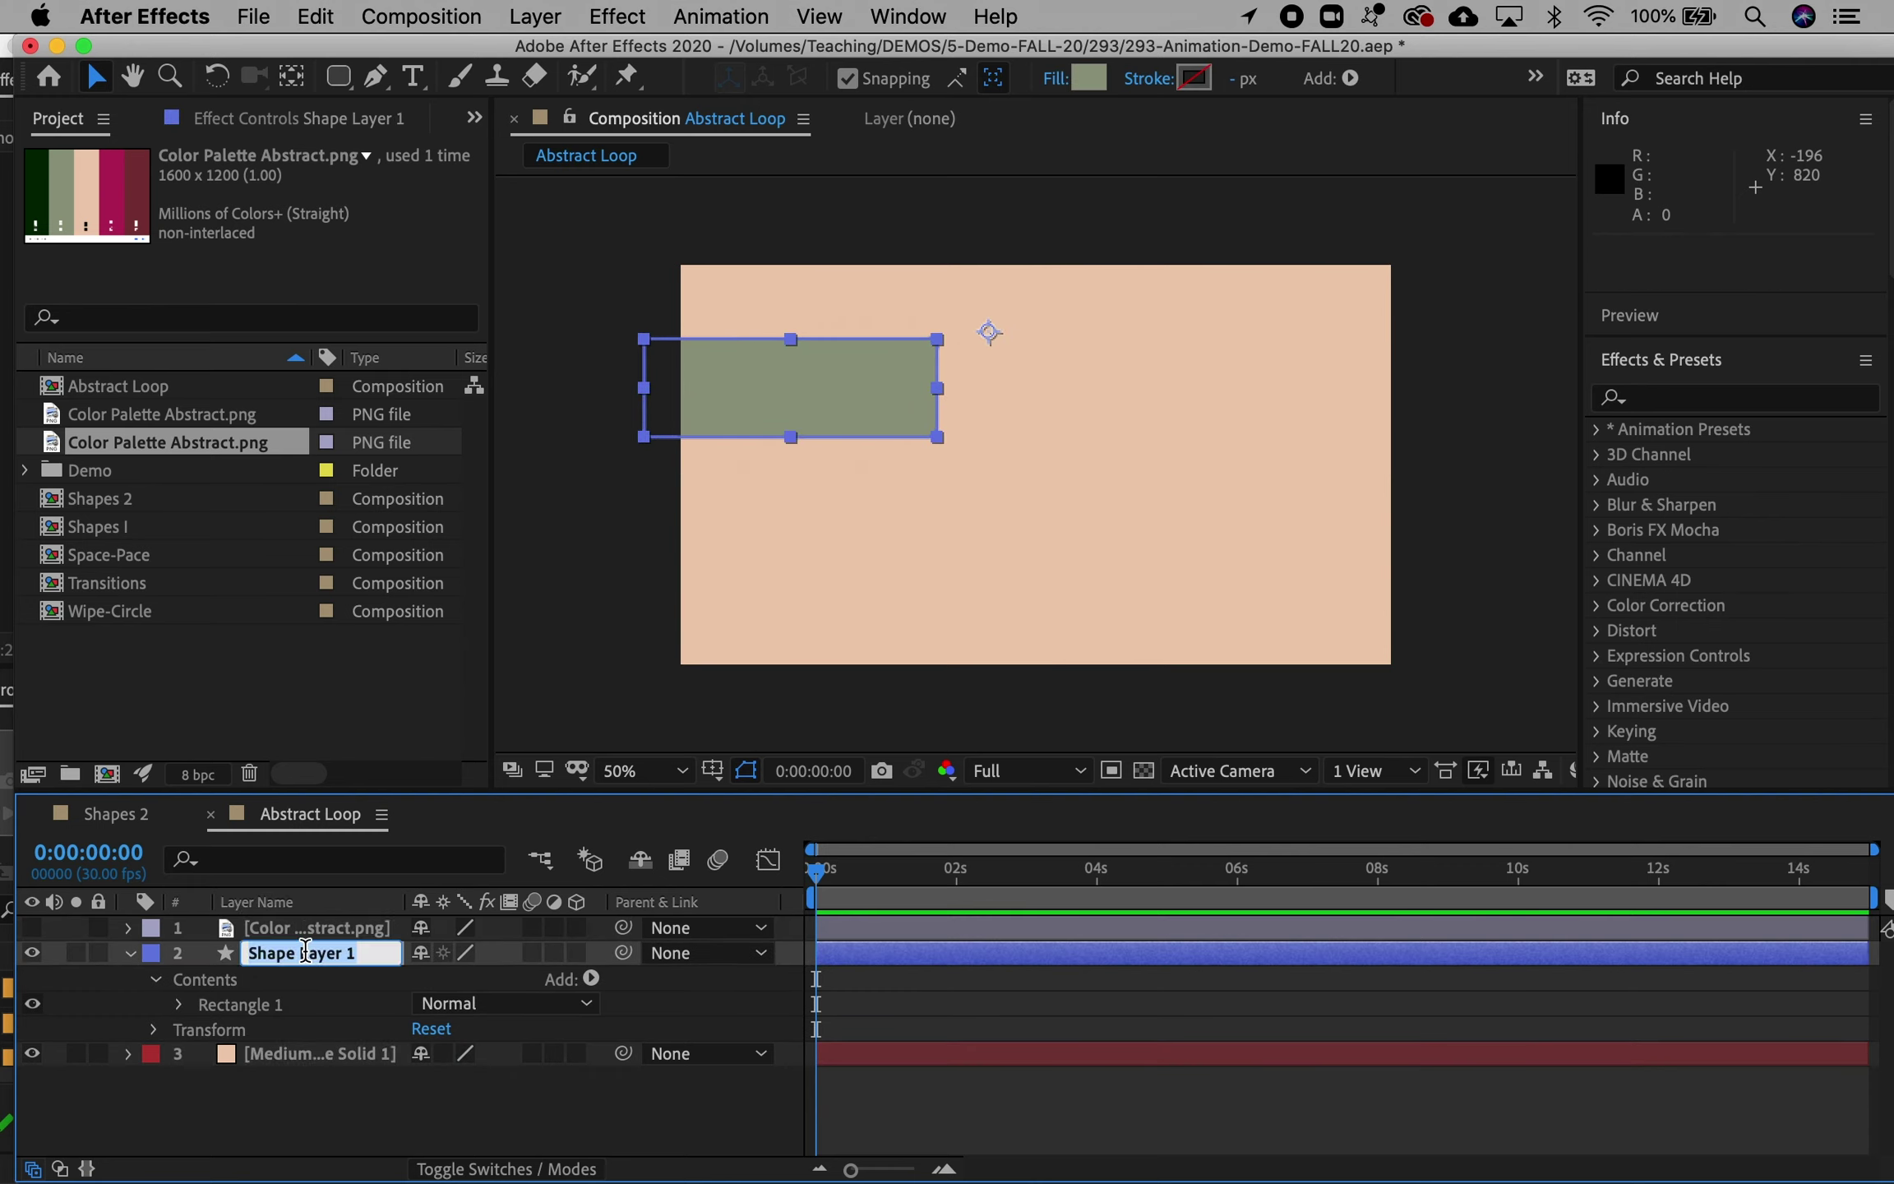
type("Rounded")
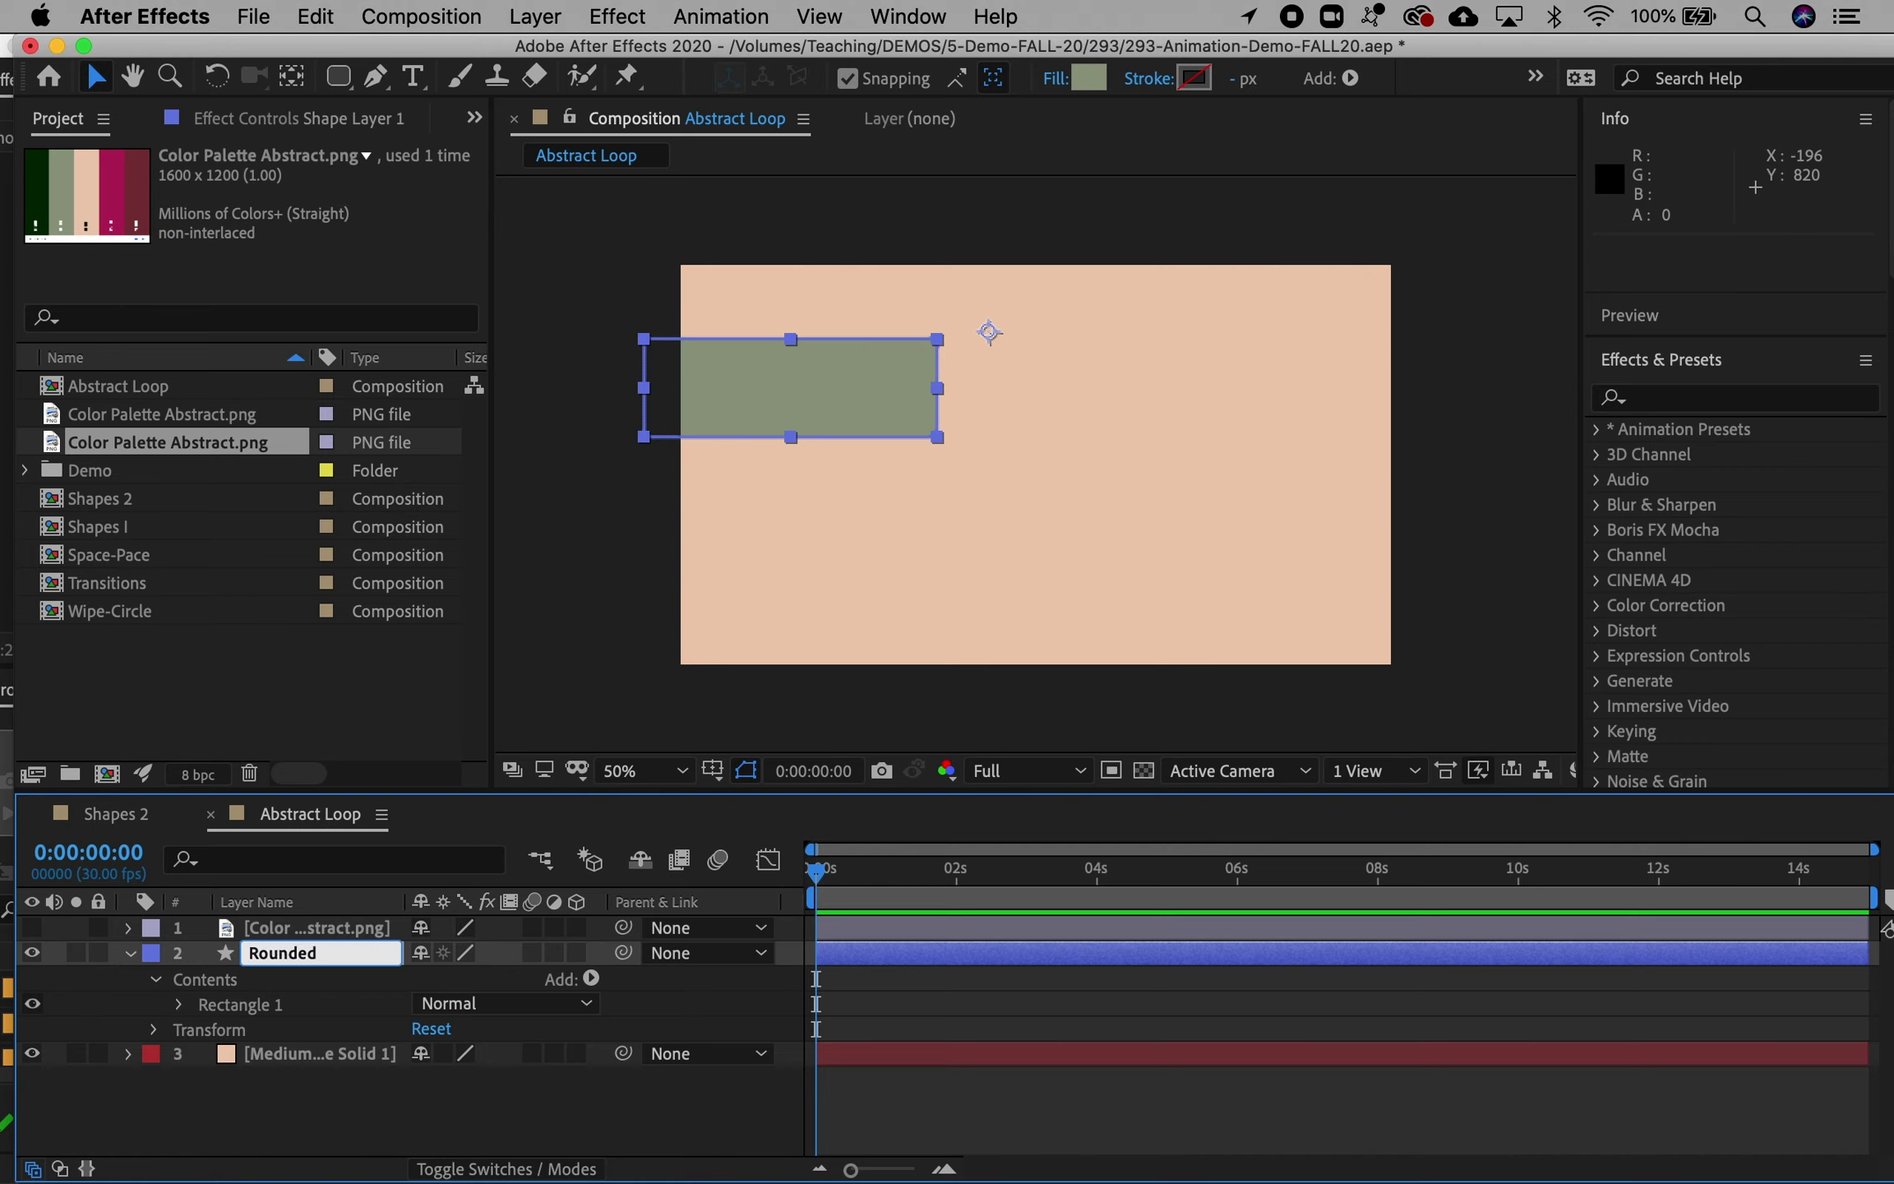
key("Return")
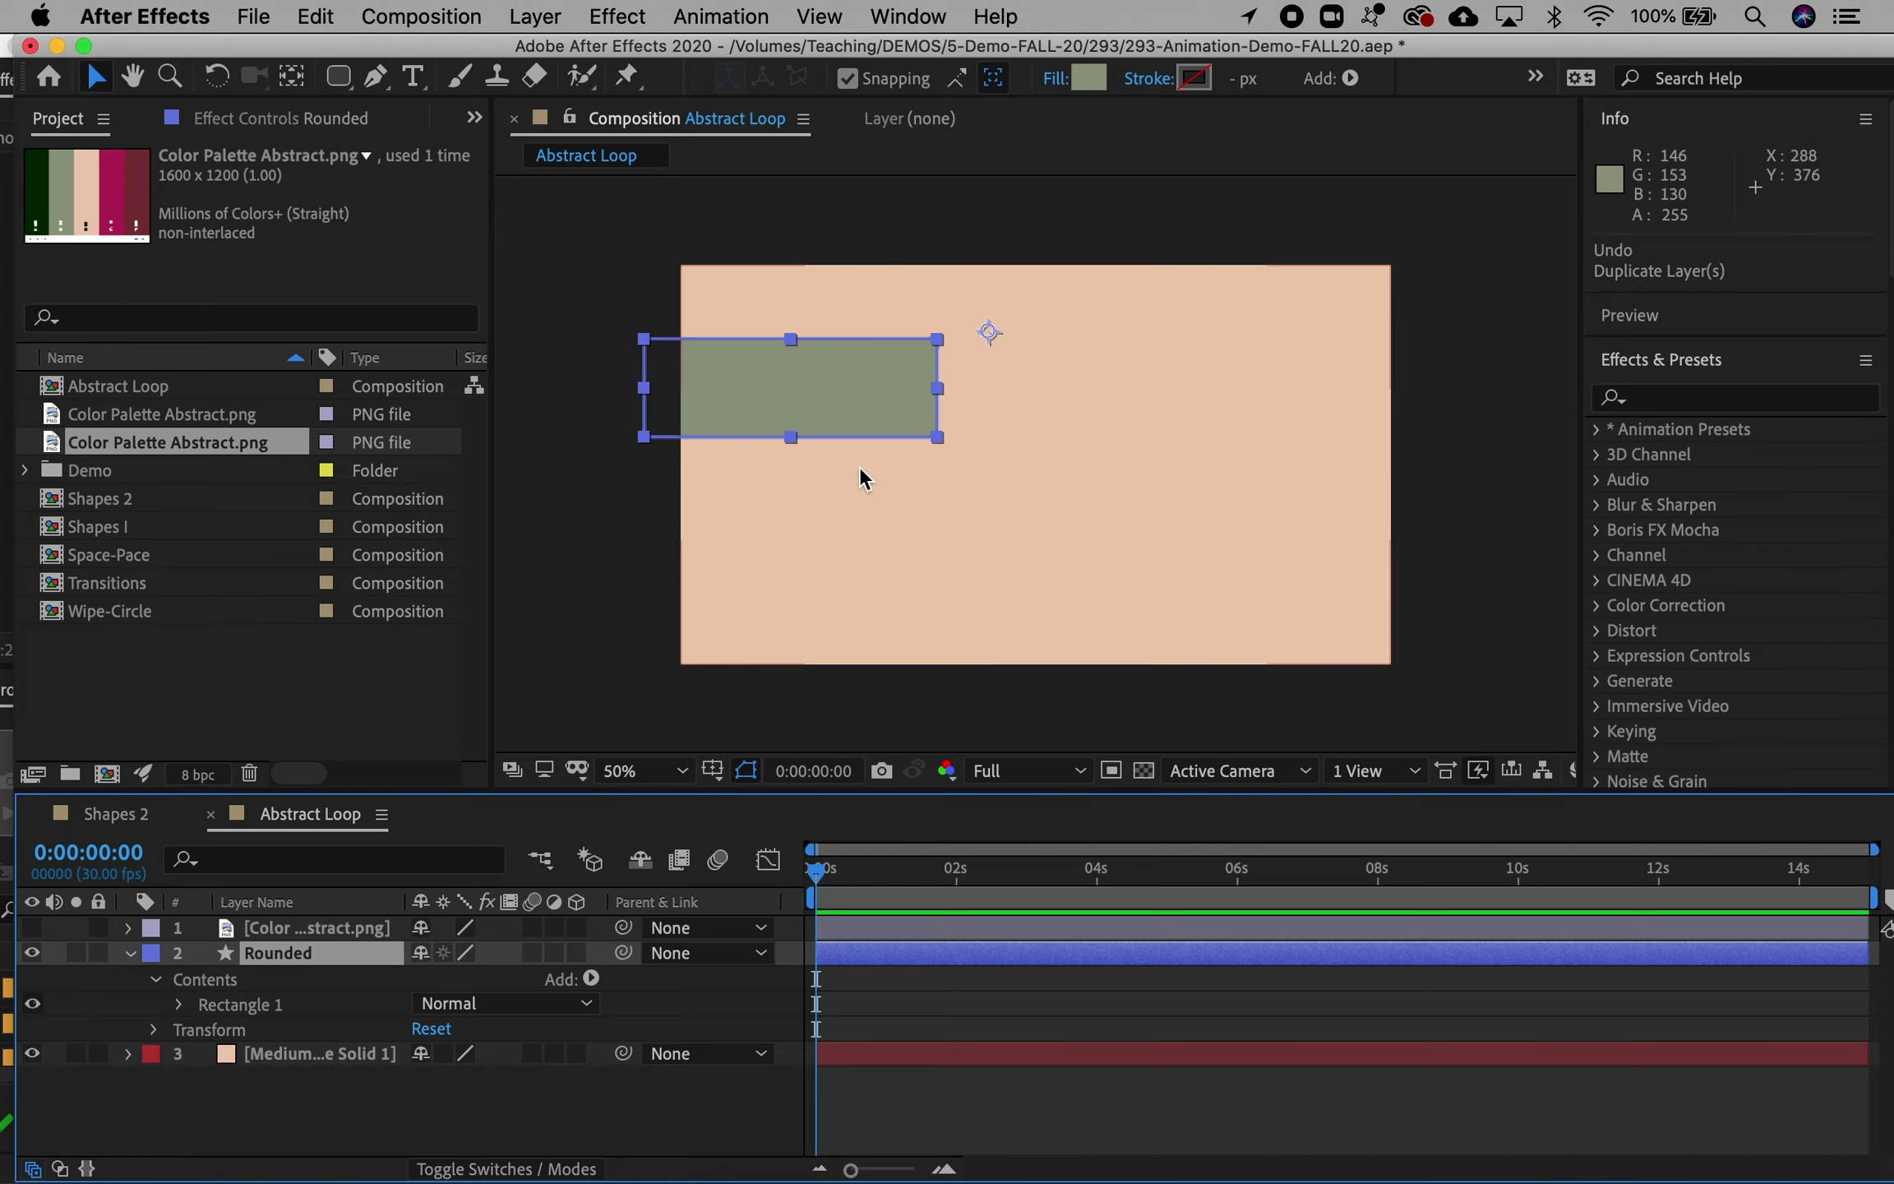
left_click(232, 1010)
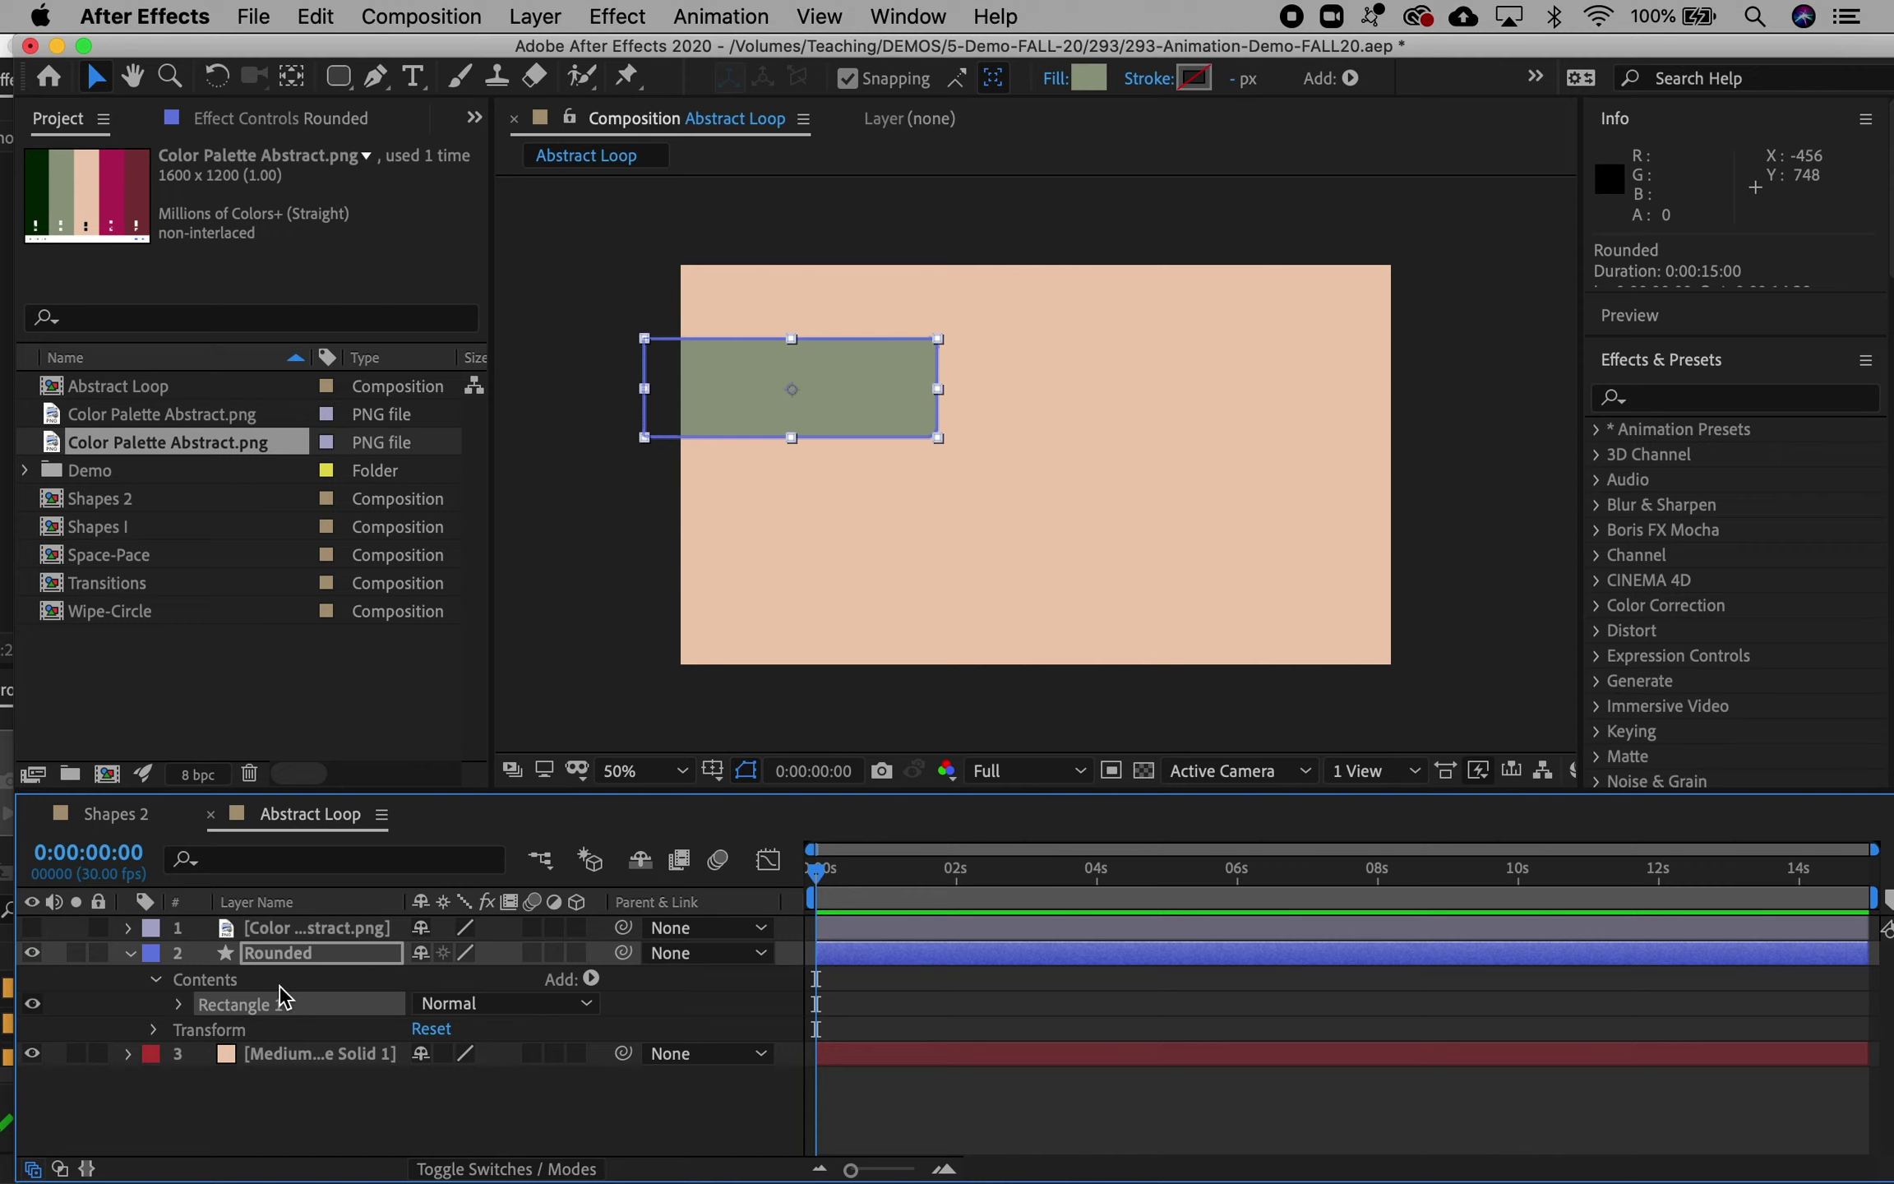
key("super+d")
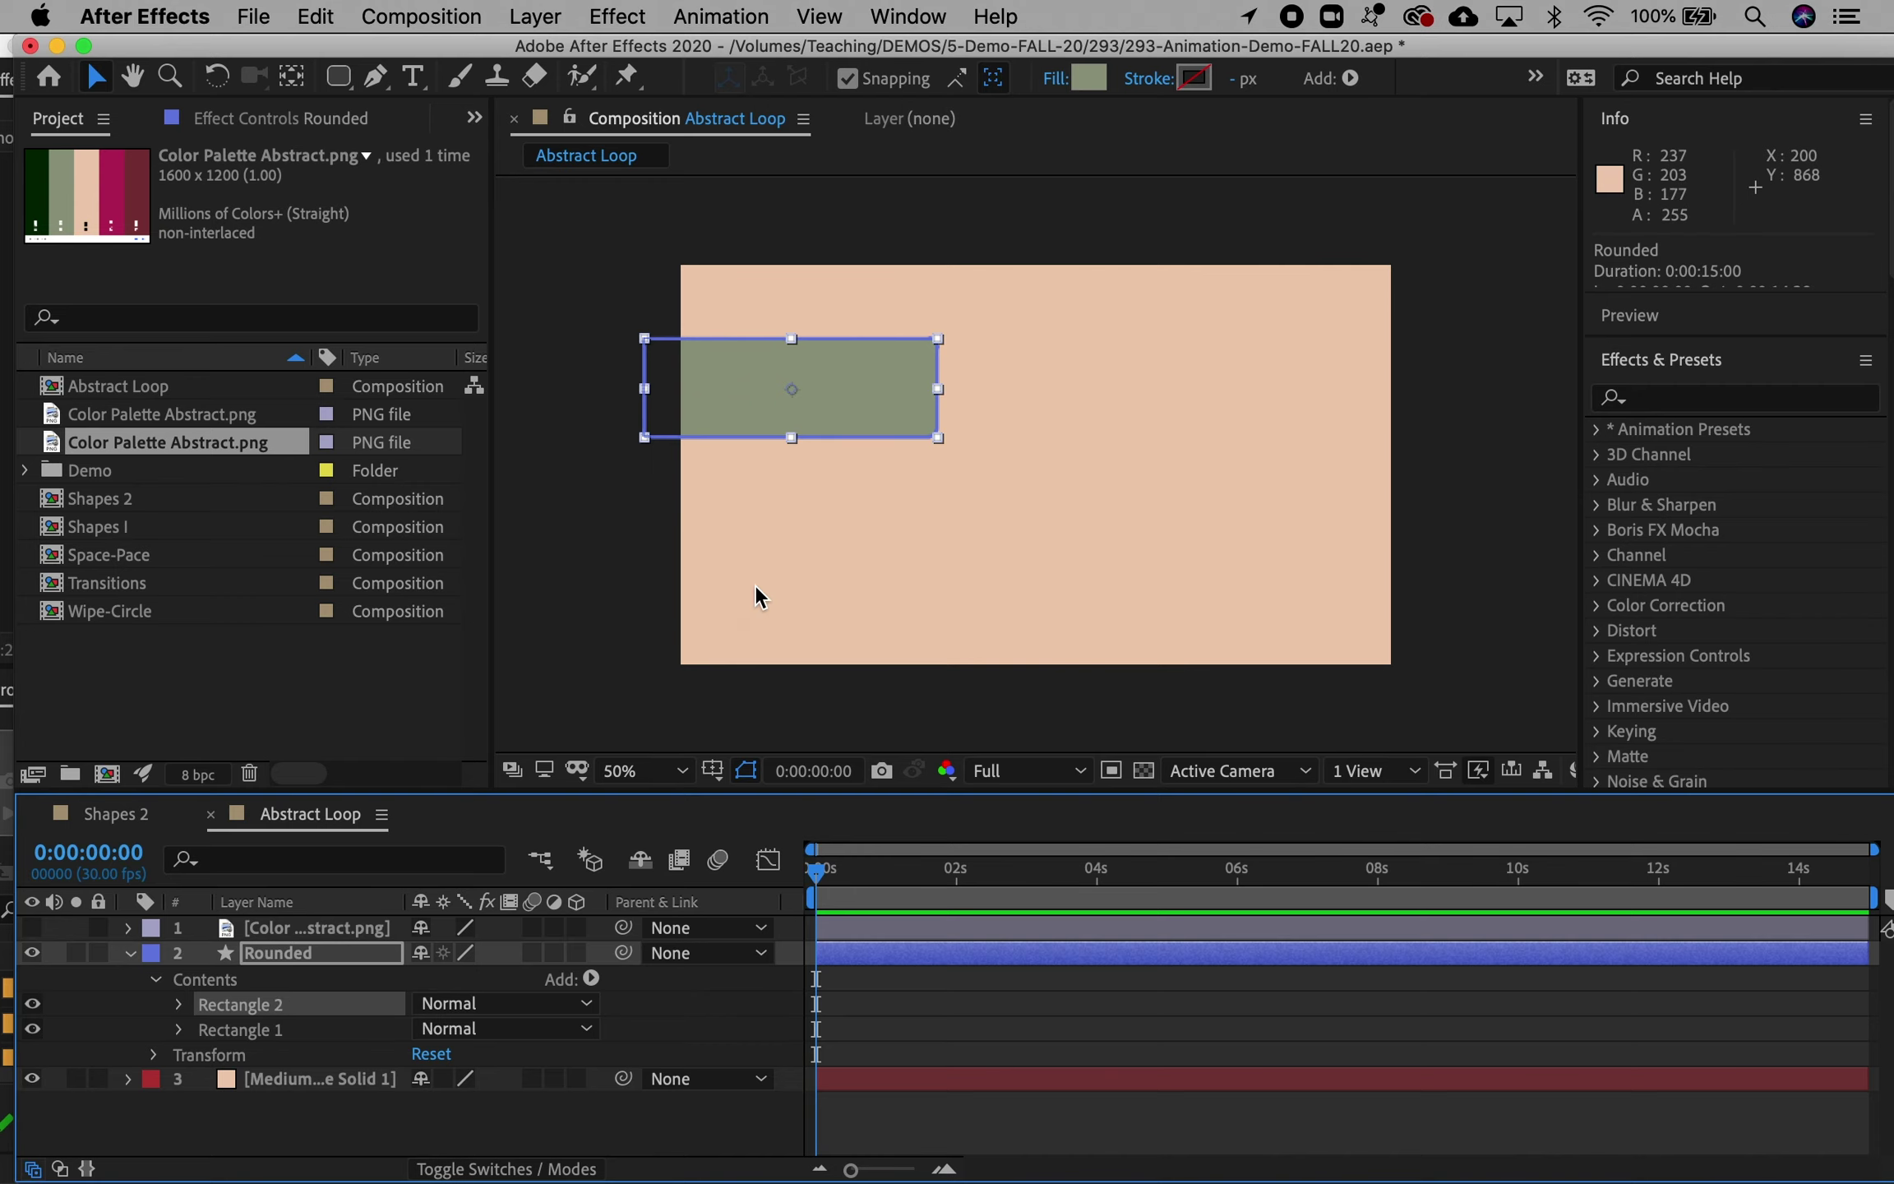
Step: Set Rectangle 2's path Position Y to 425 so it sits below the first bar
left_click(178, 1004)
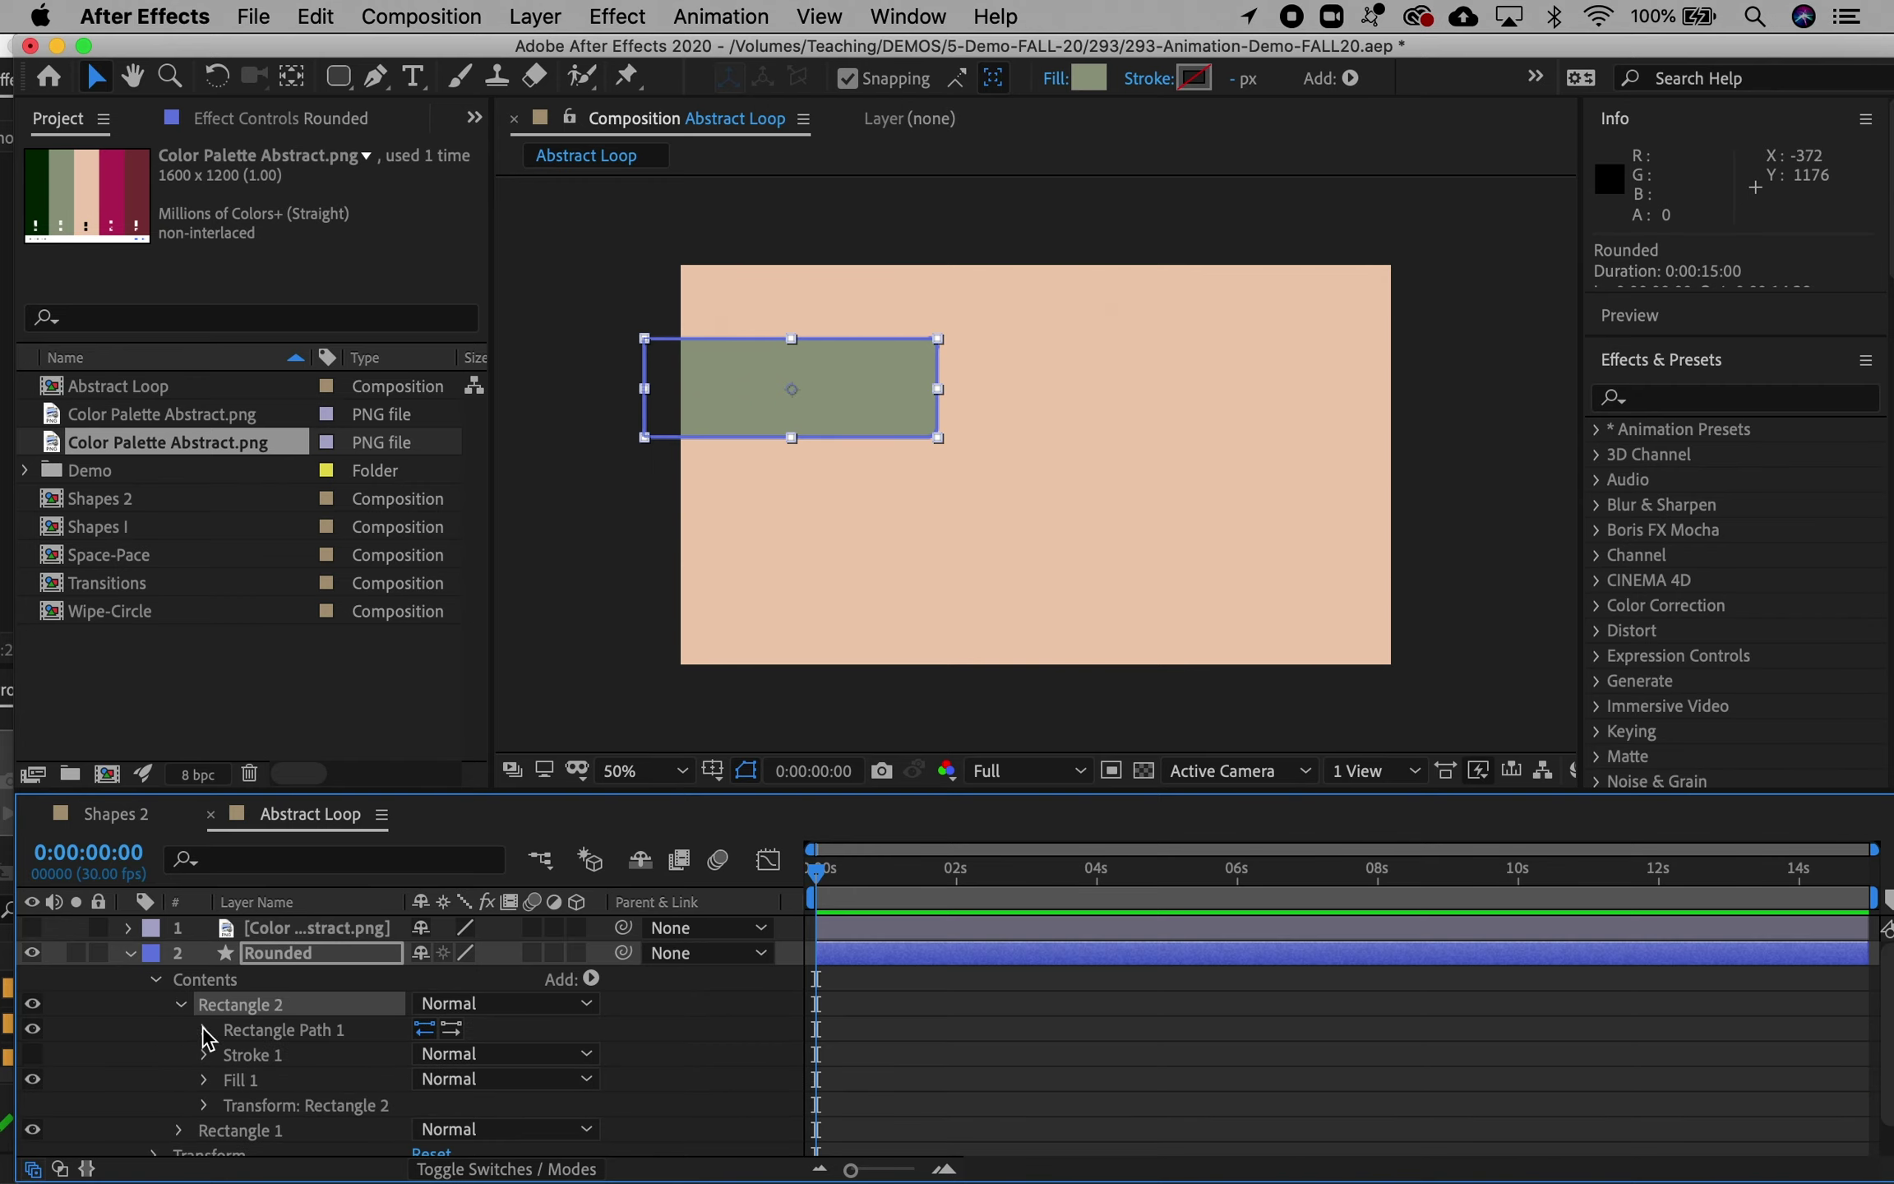
left_click(204, 1032)
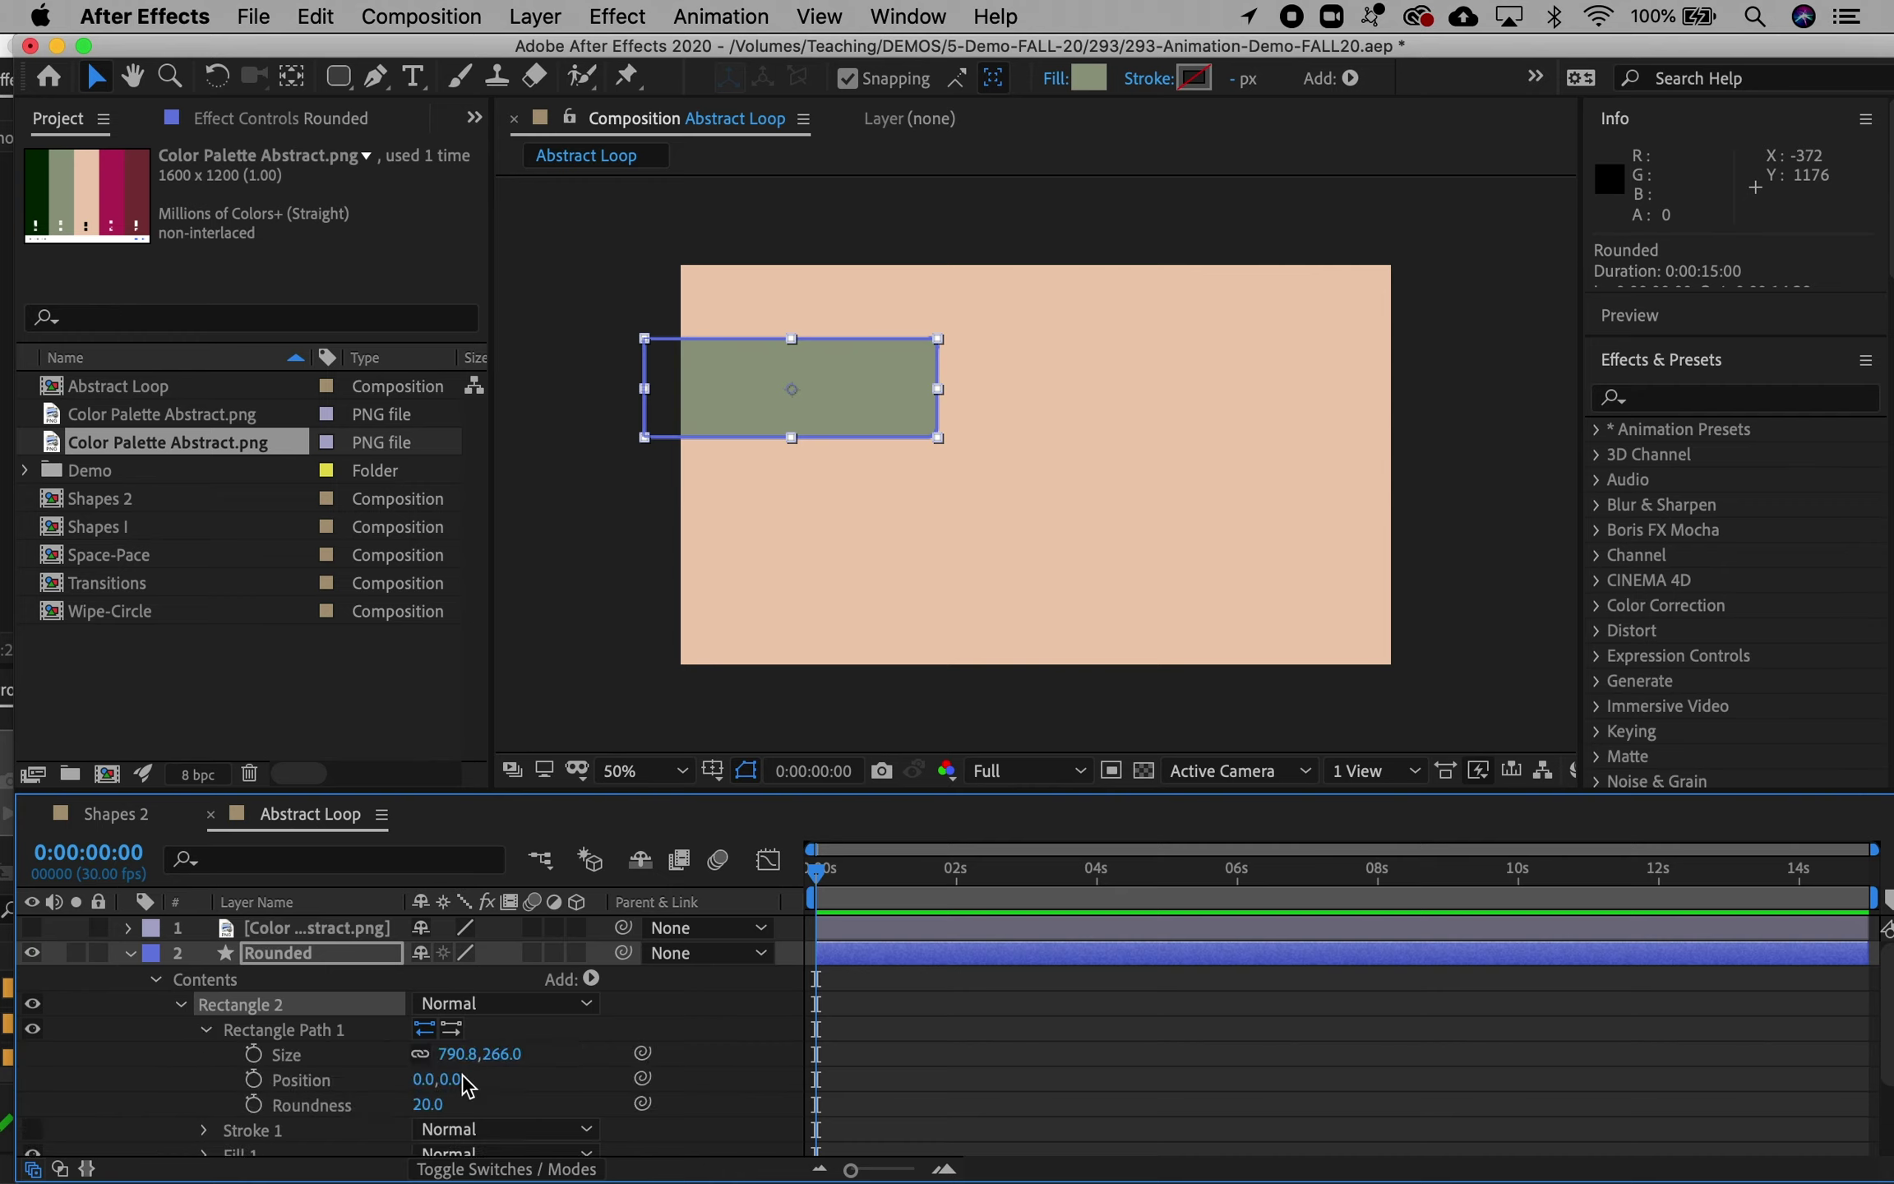
left_click_drag(452, 1079, 1067, 1093)
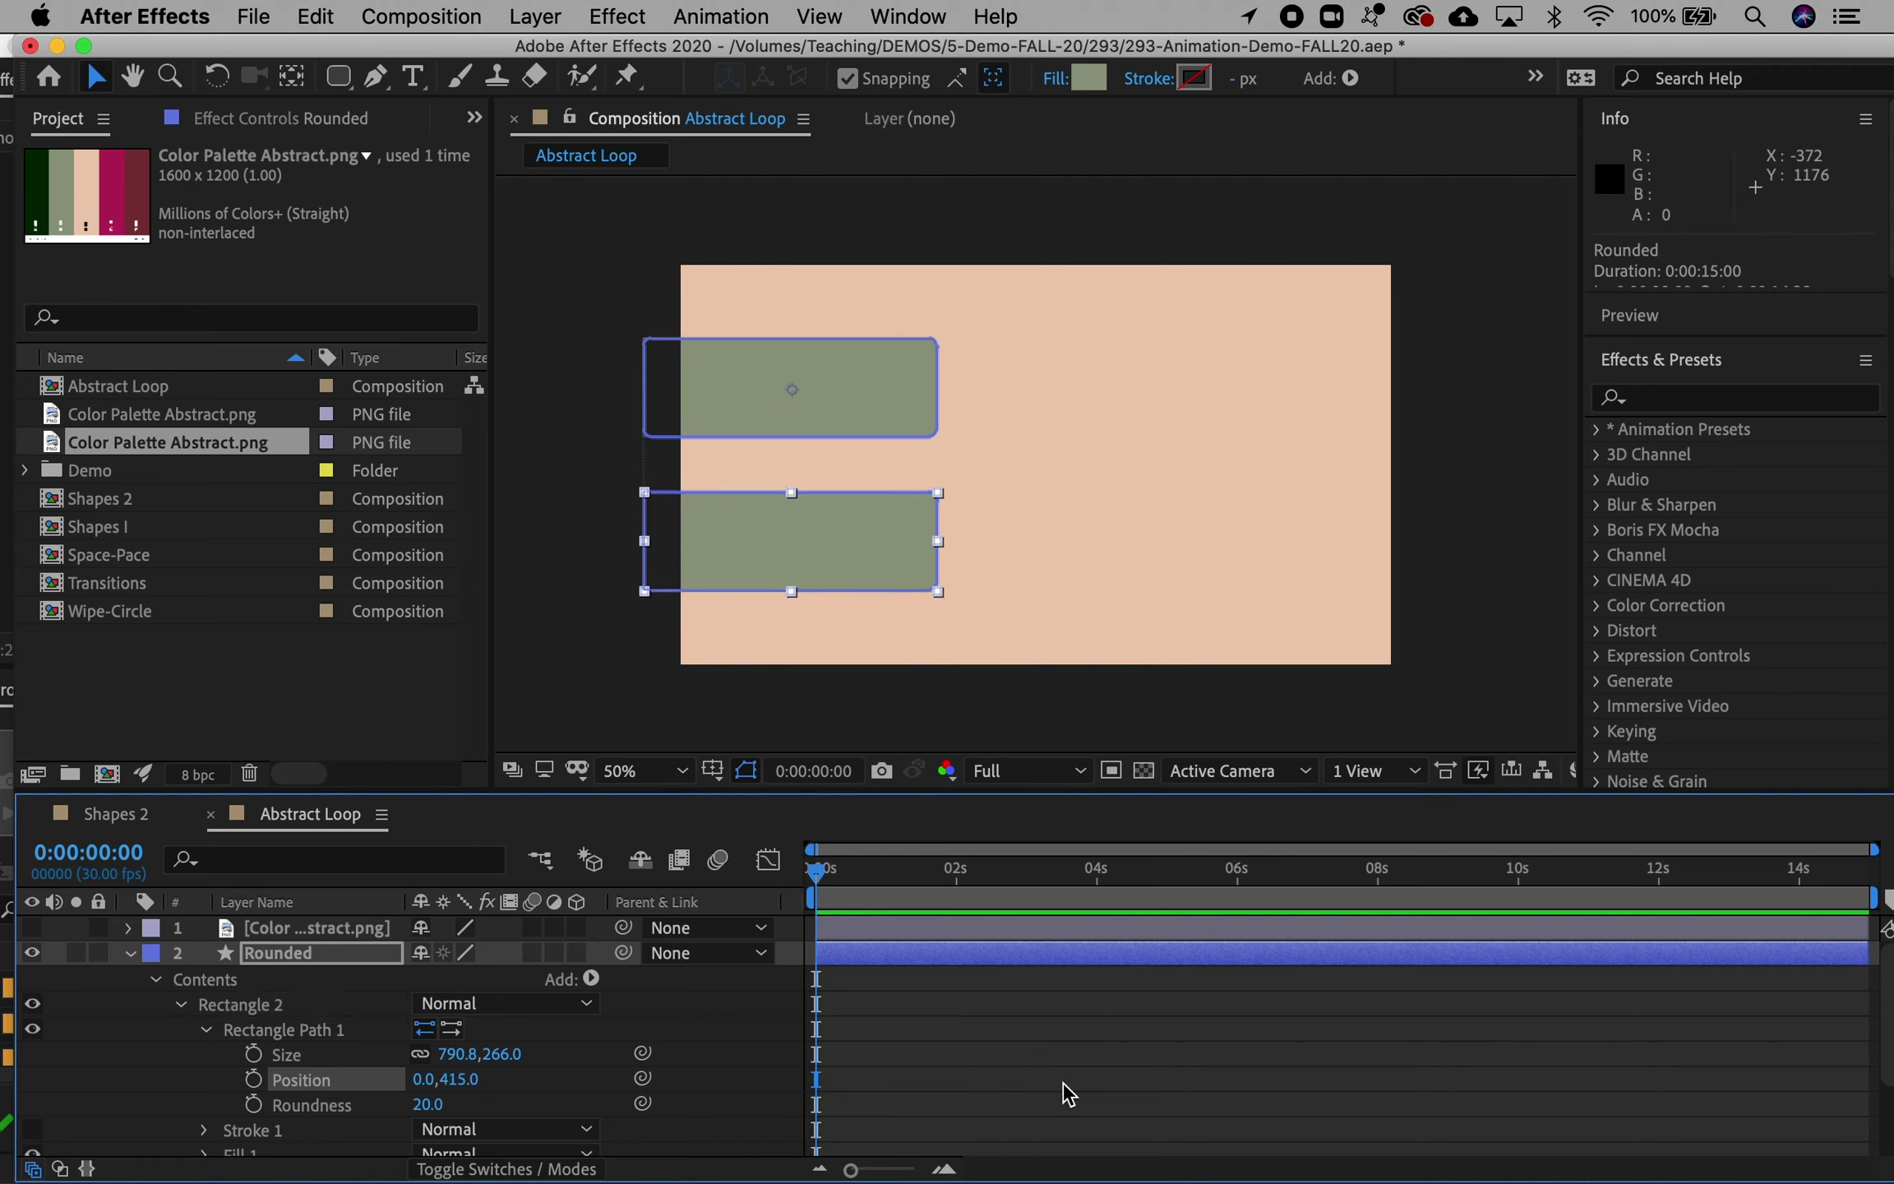
left_click(466, 1080)
type("425")
key("Return")
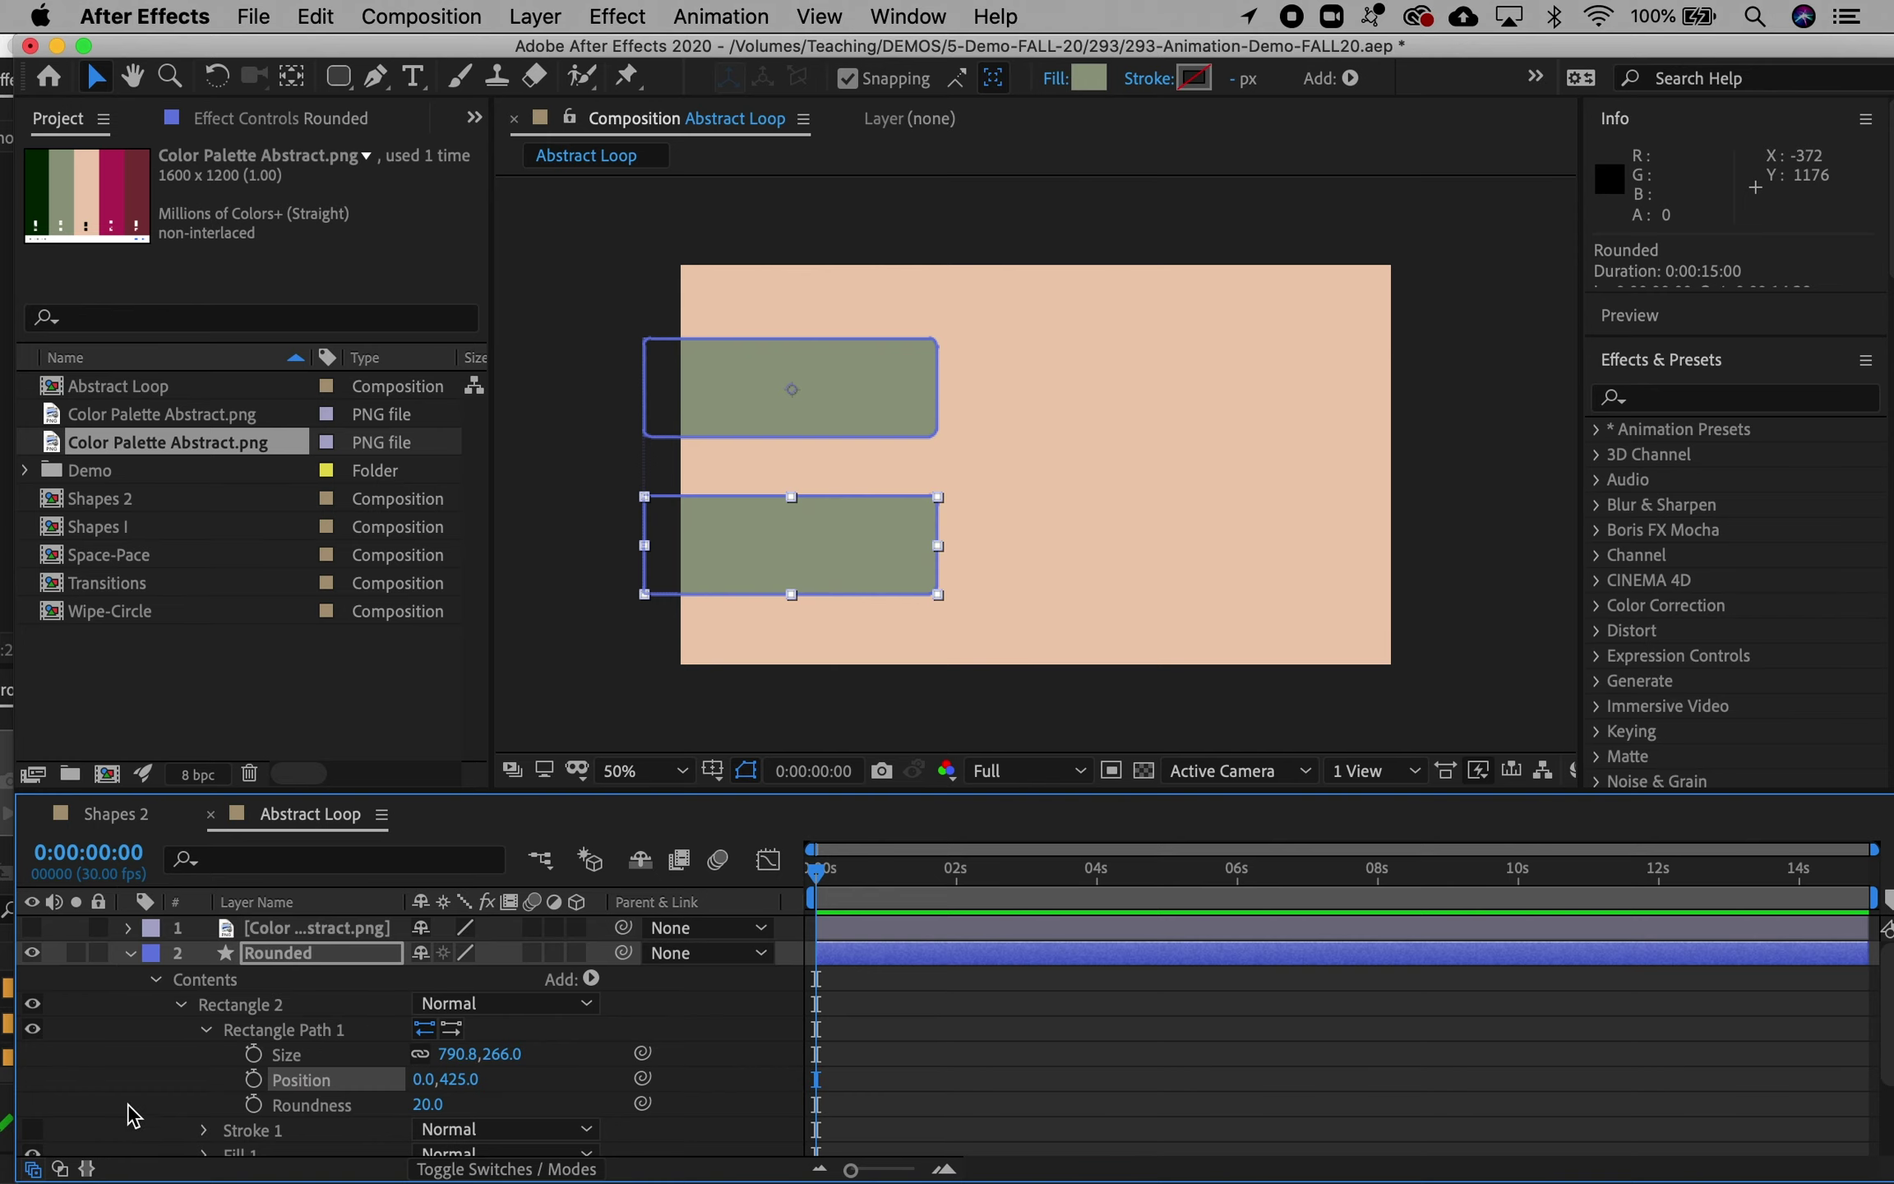
left_click_drag(467, 1056, 463, 1060)
key("super+z")
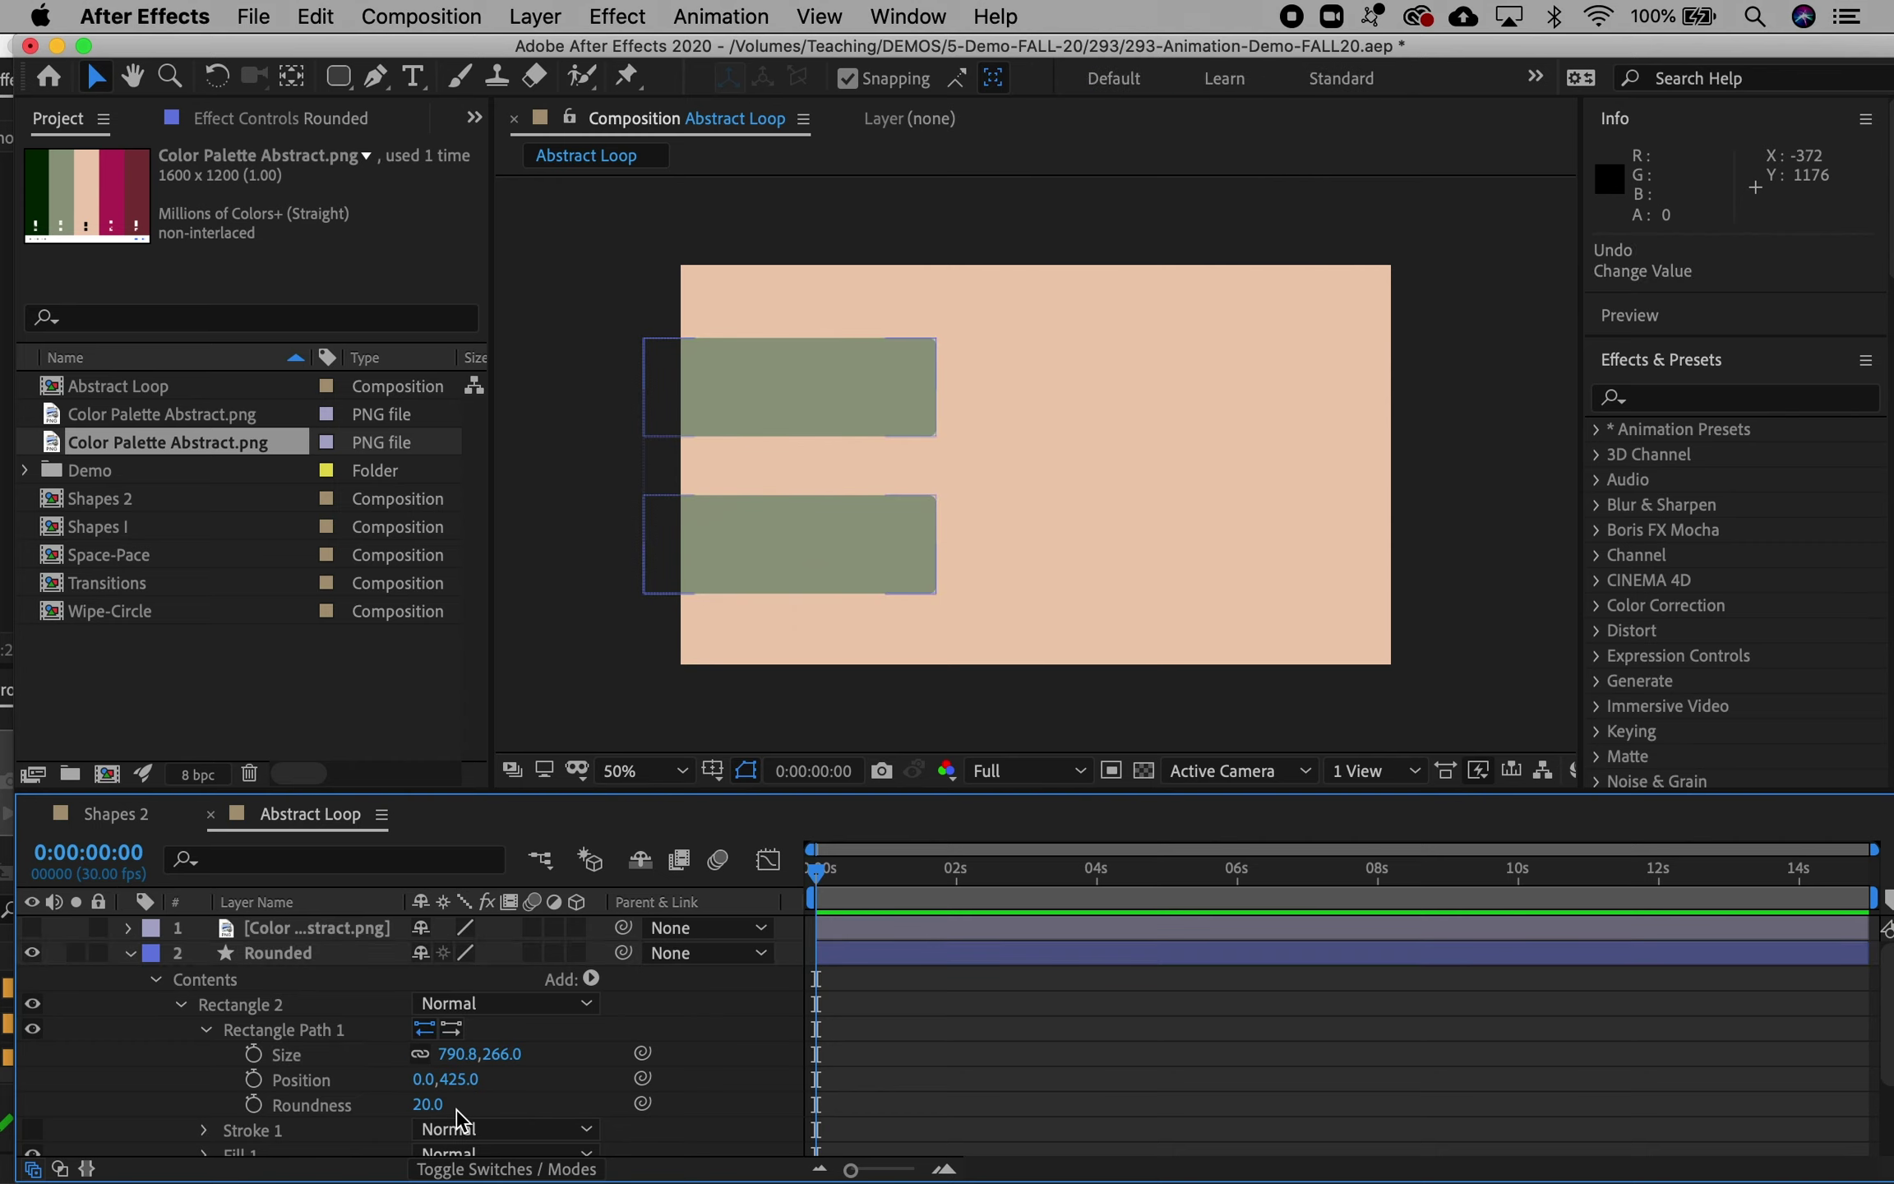
Step: Open the Rounded layer's Transform properties and scale the layer up to about 140%
scroll(461, 1118, "down", 3)
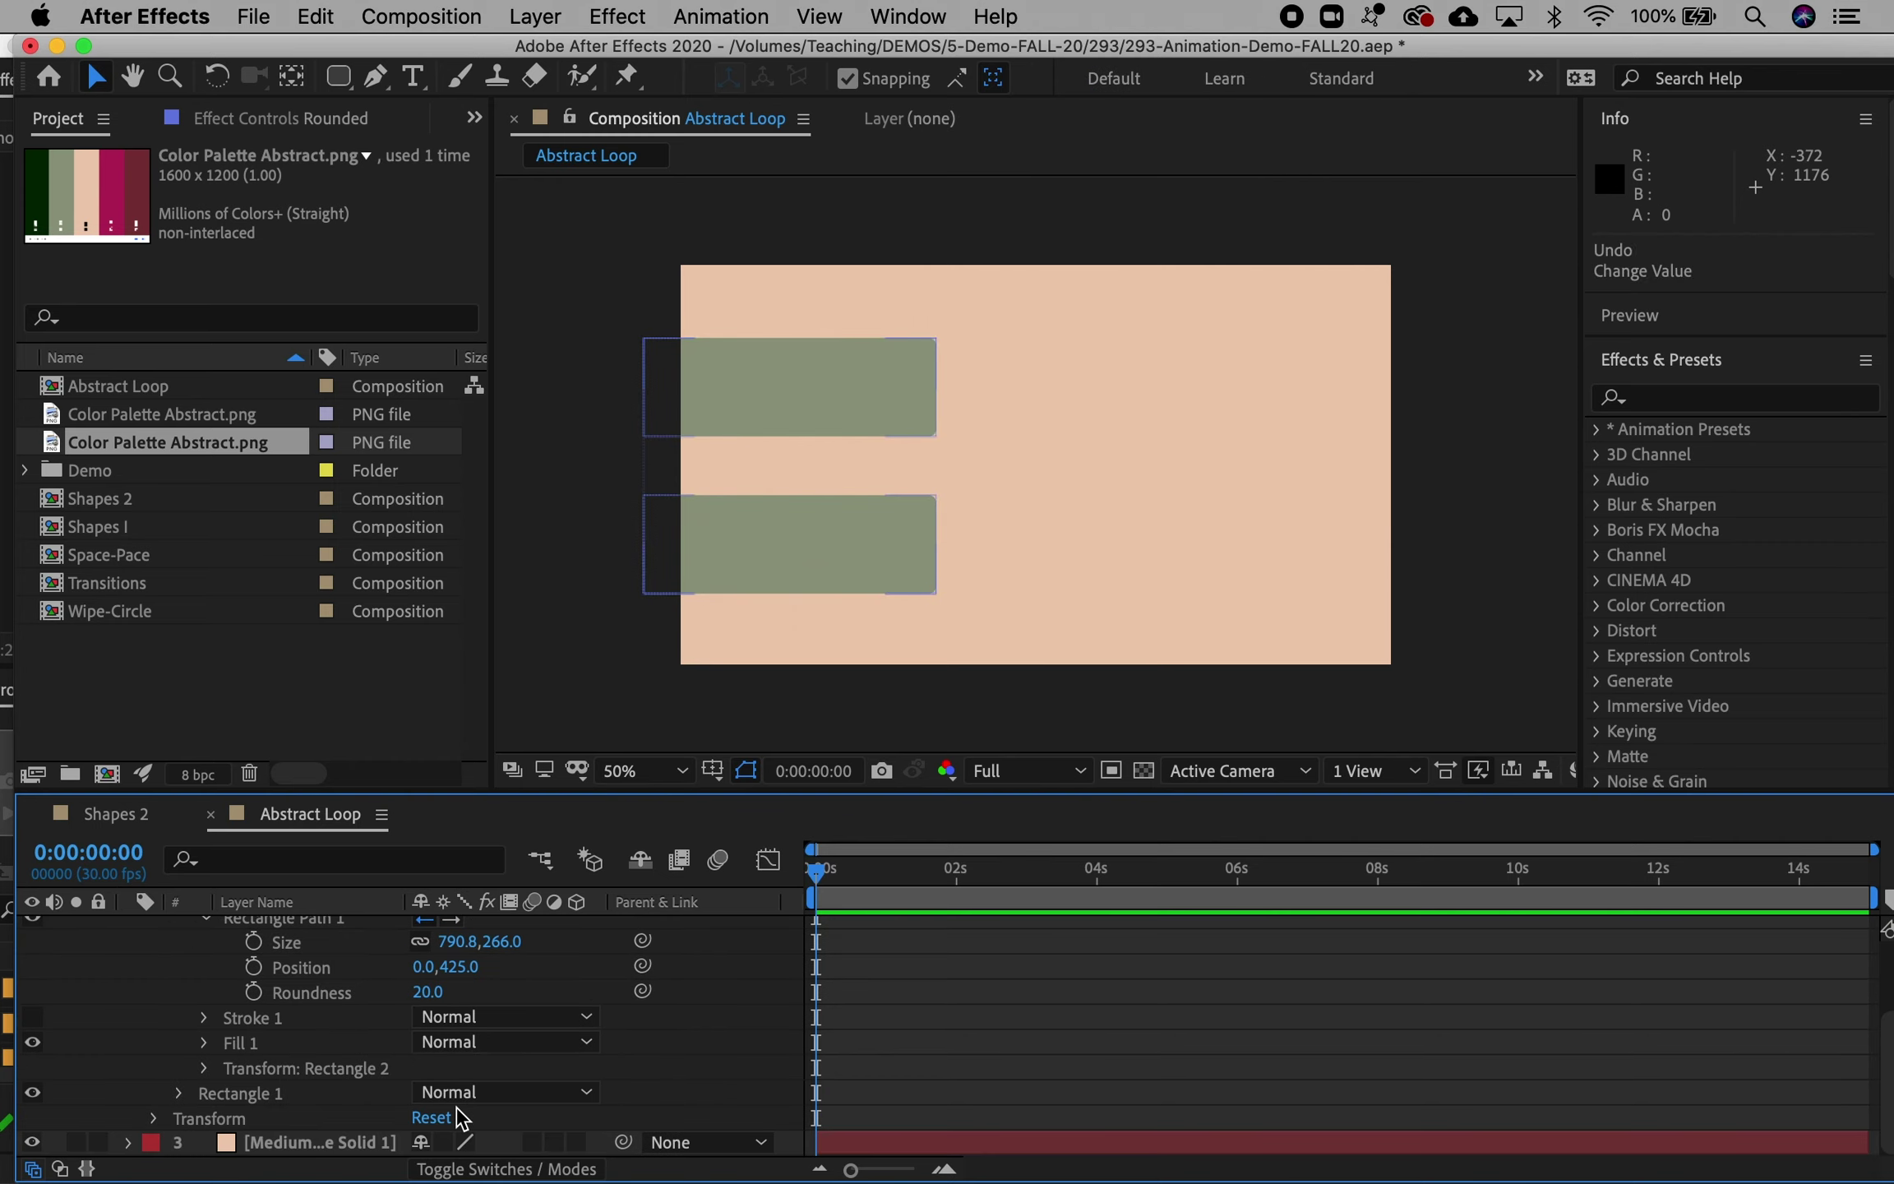
left_click(177, 1093)
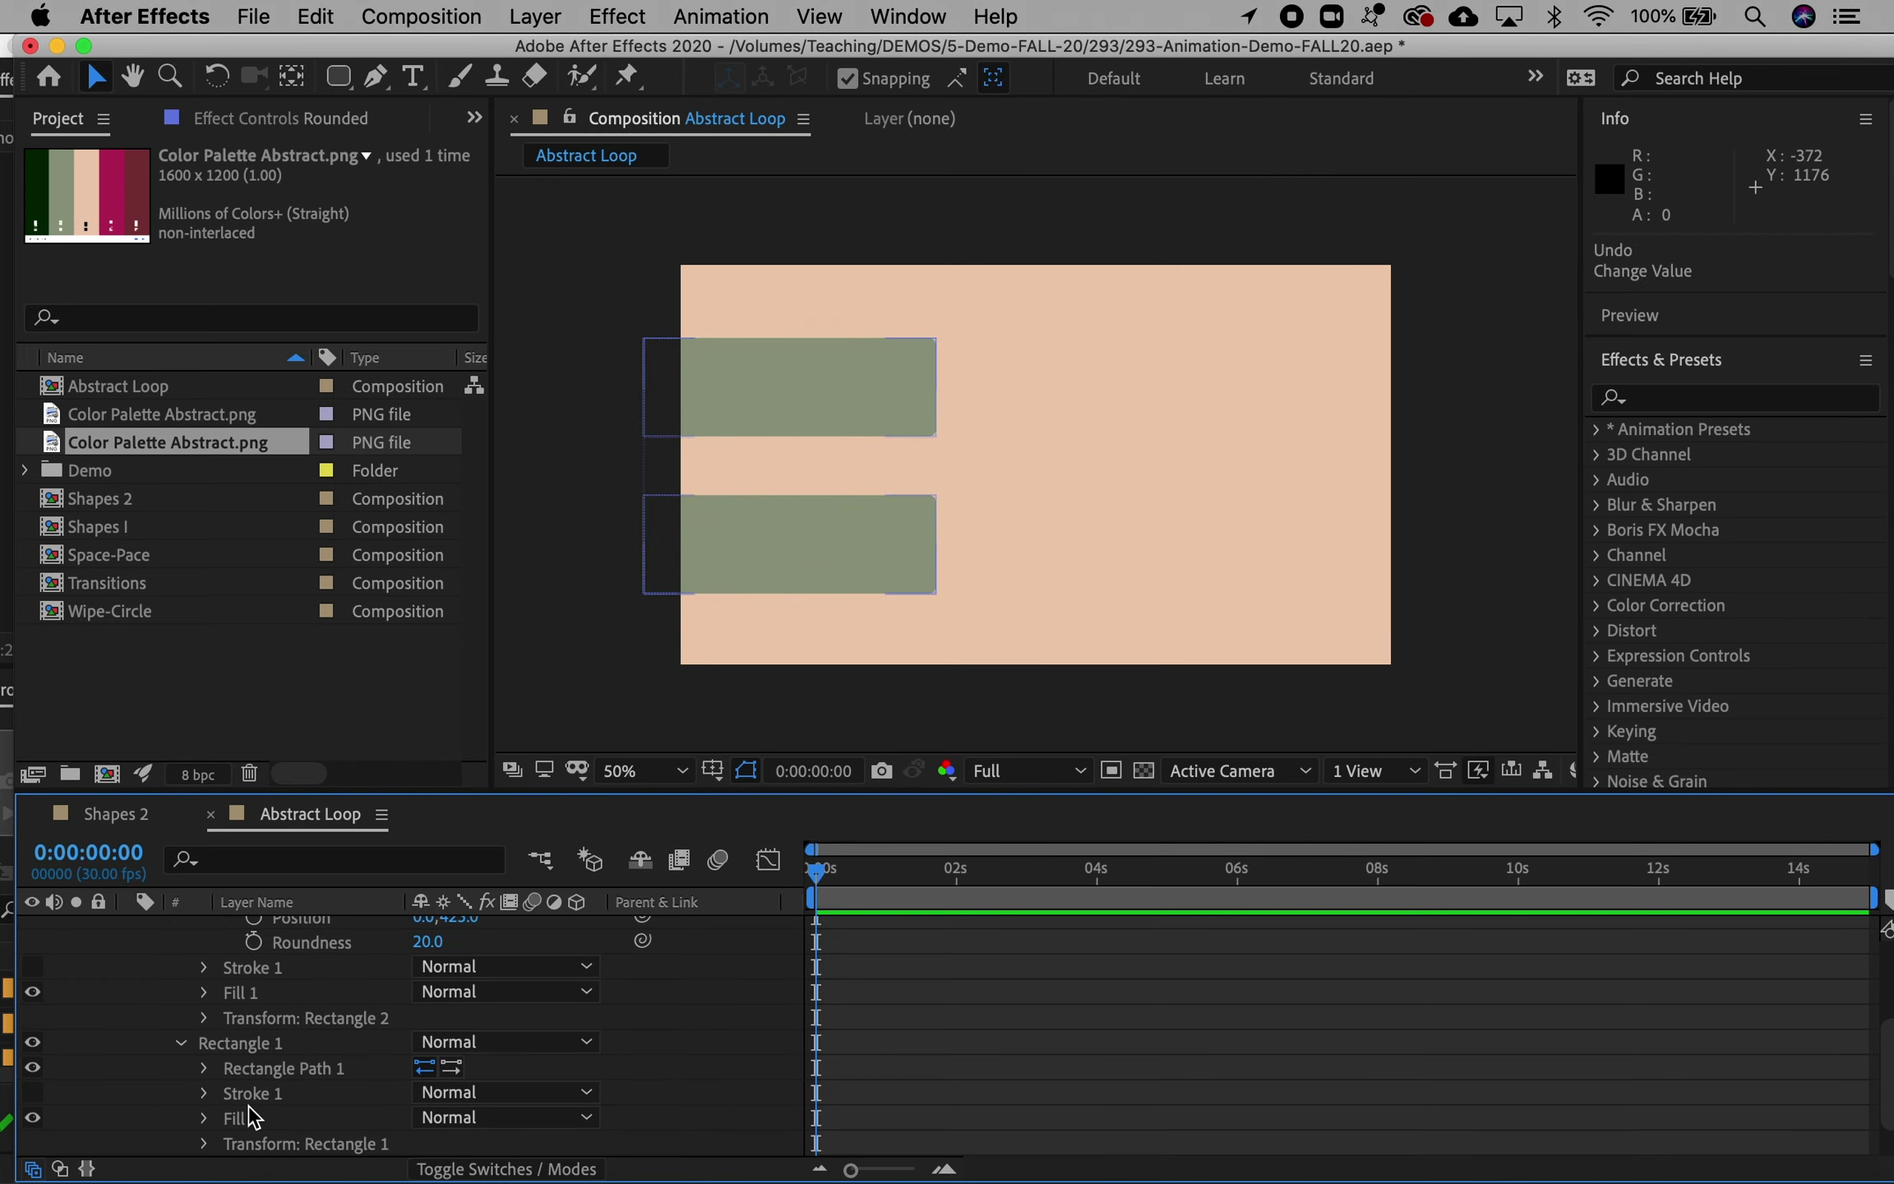
scroll(283, 1083, "down", 1)
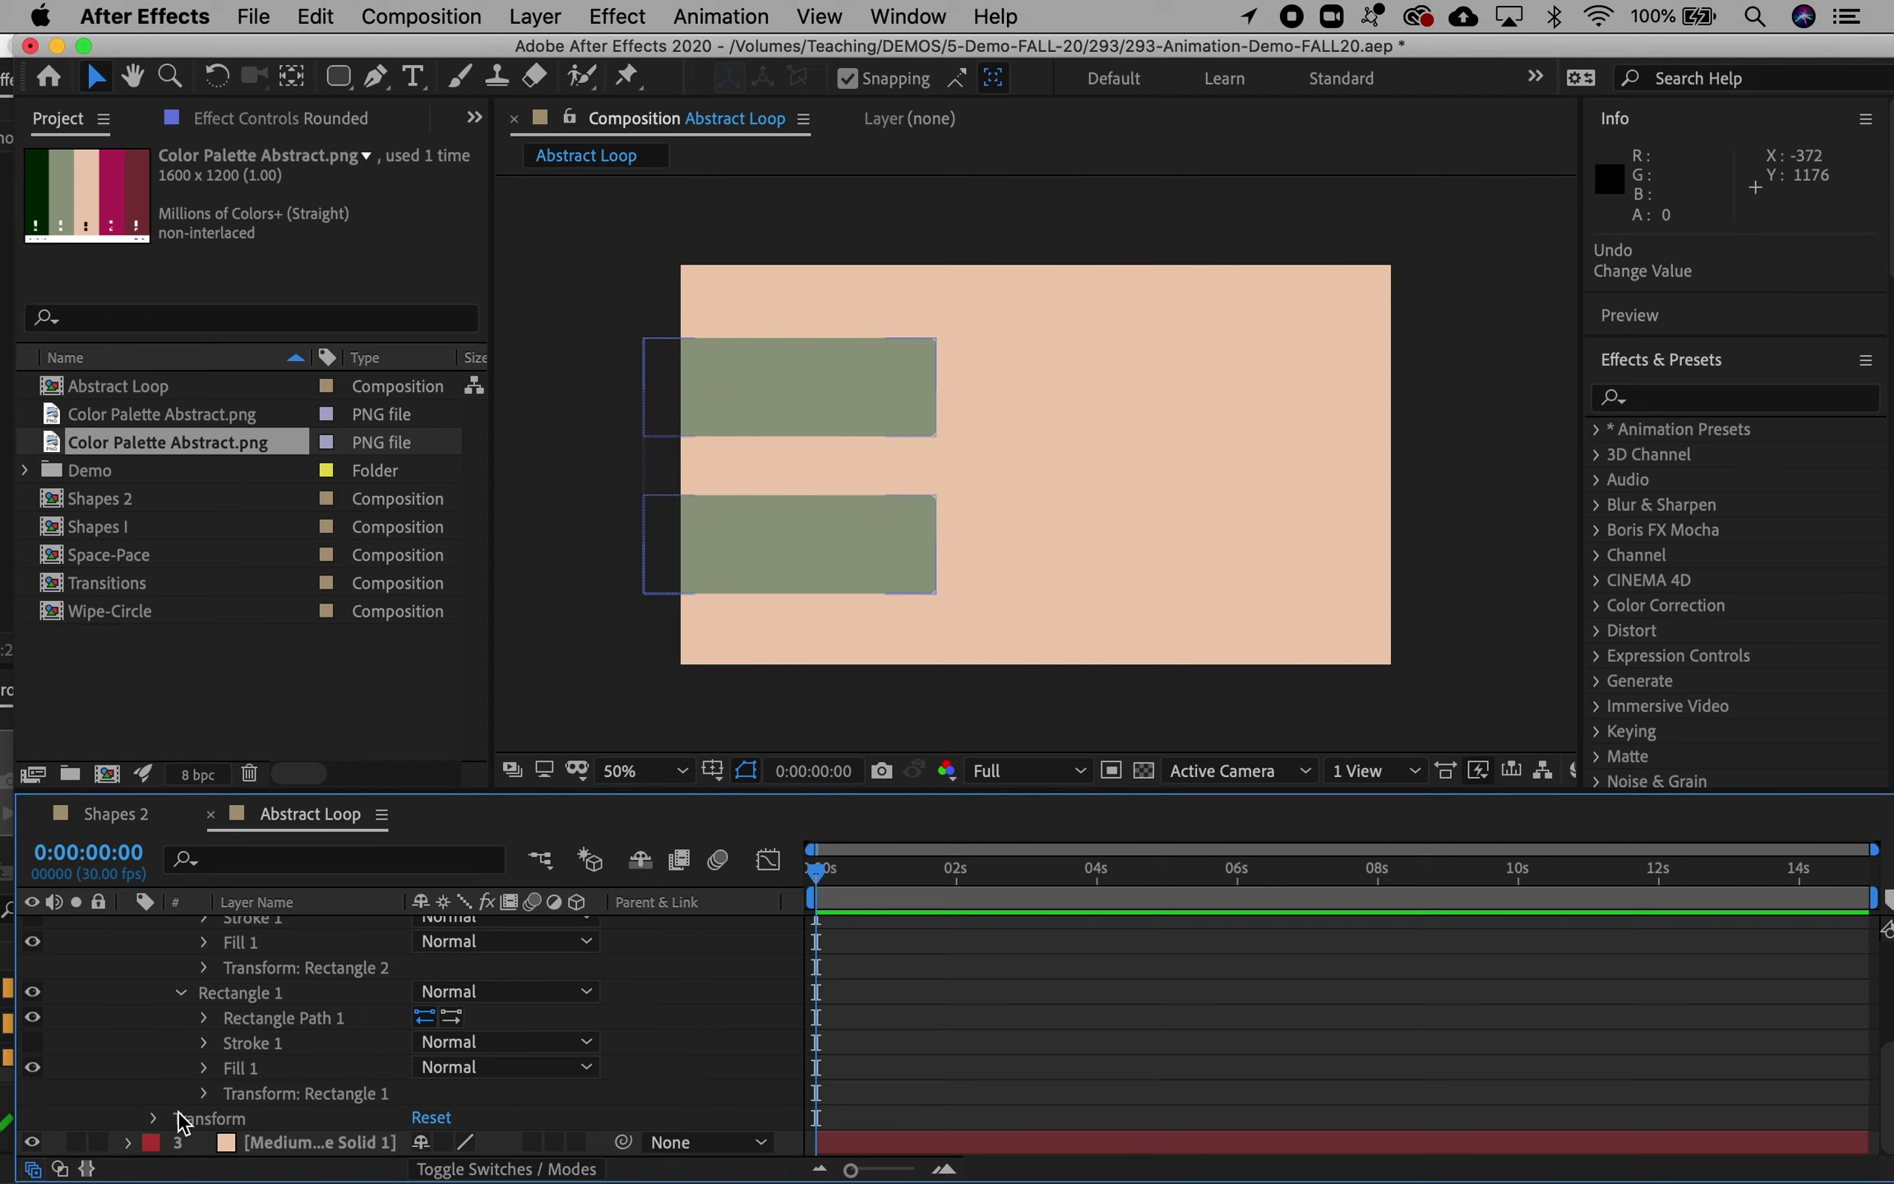
left_click(154, 1119)
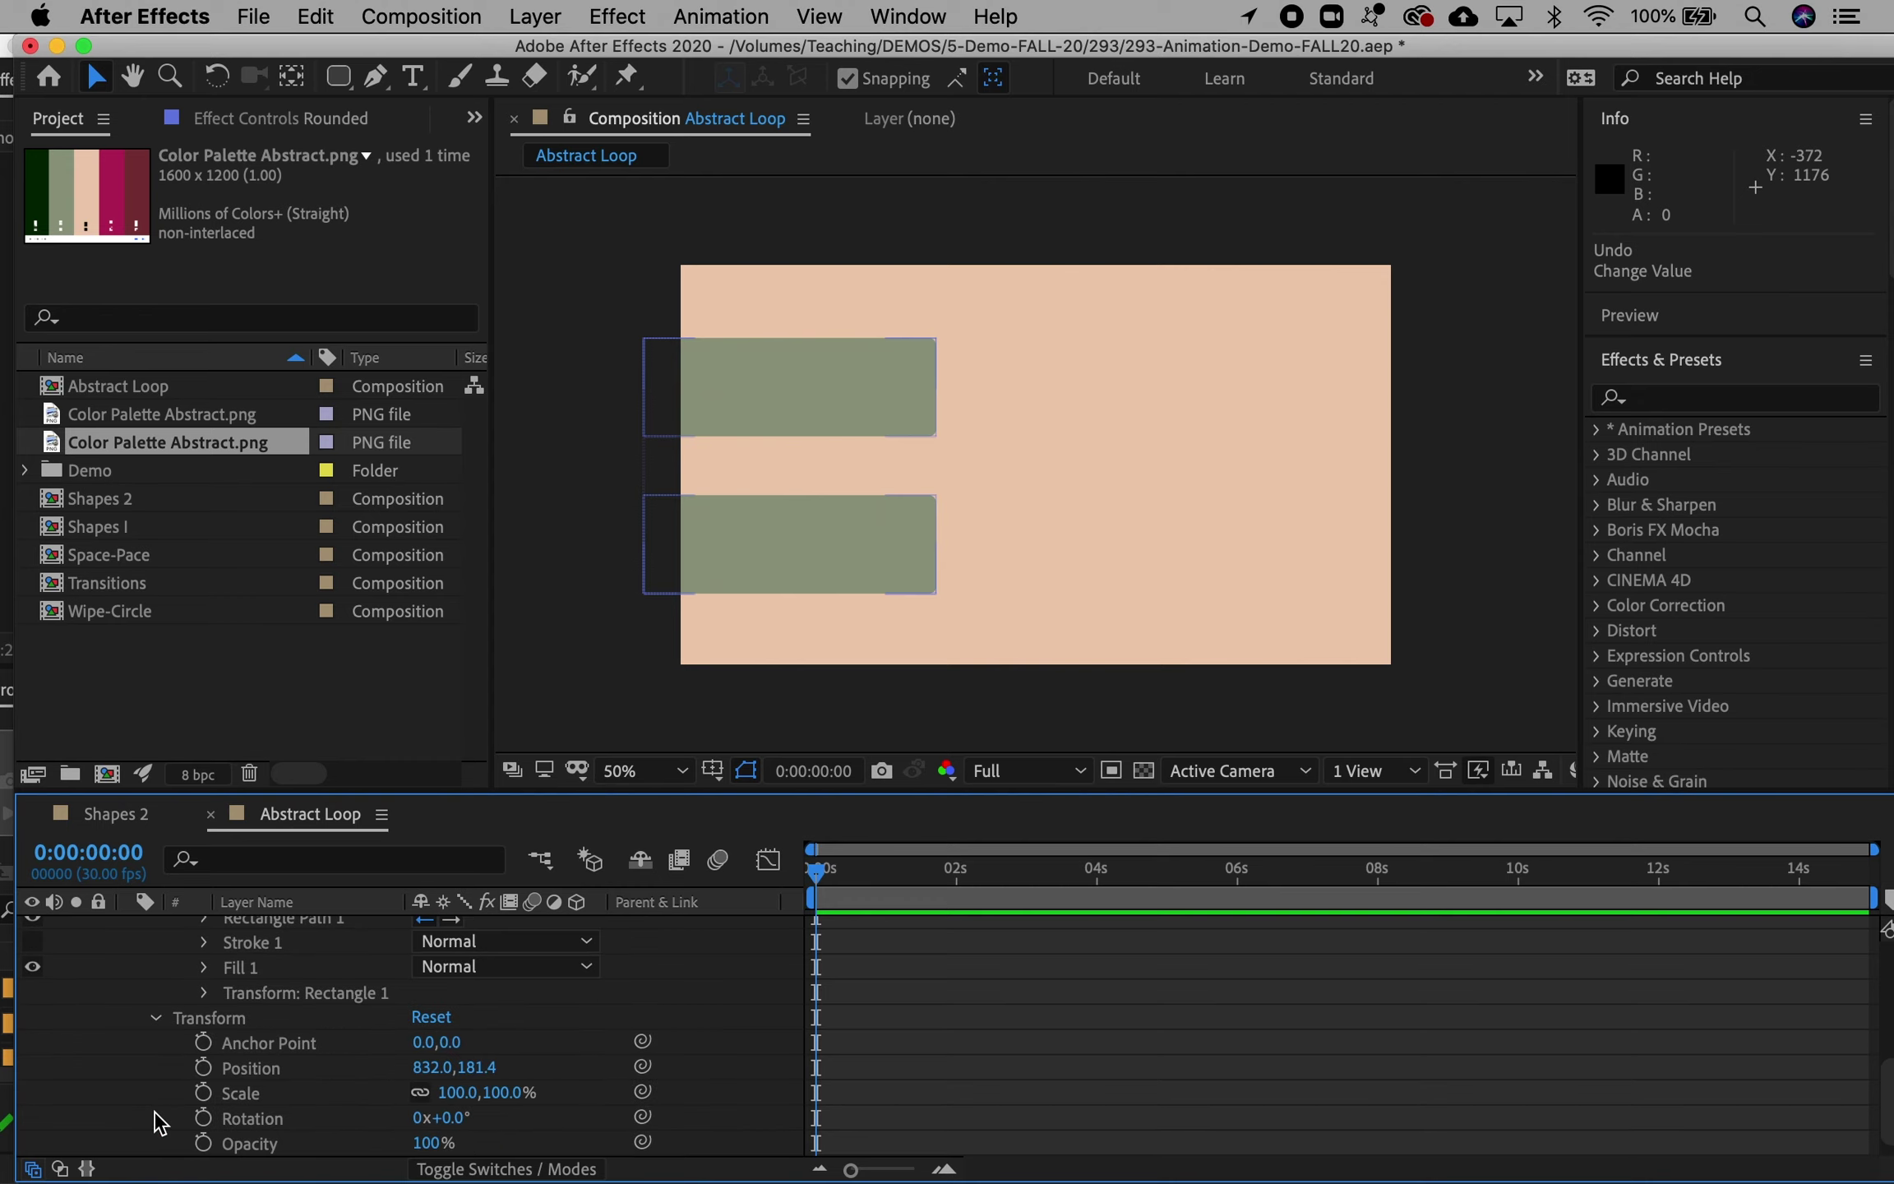
mouse_move(457, 1093)
left_mouse_down()
mouse_move(625, 1093)
mouse_move(490, 1098)
left_mouse_up()
left_click(973, 347)
left_click_drag(448, 1093, 494, 1098)
Step: Centre the Rounded layer's anchor point in its content, between the two bars
left_click(758, 611)
key("a")
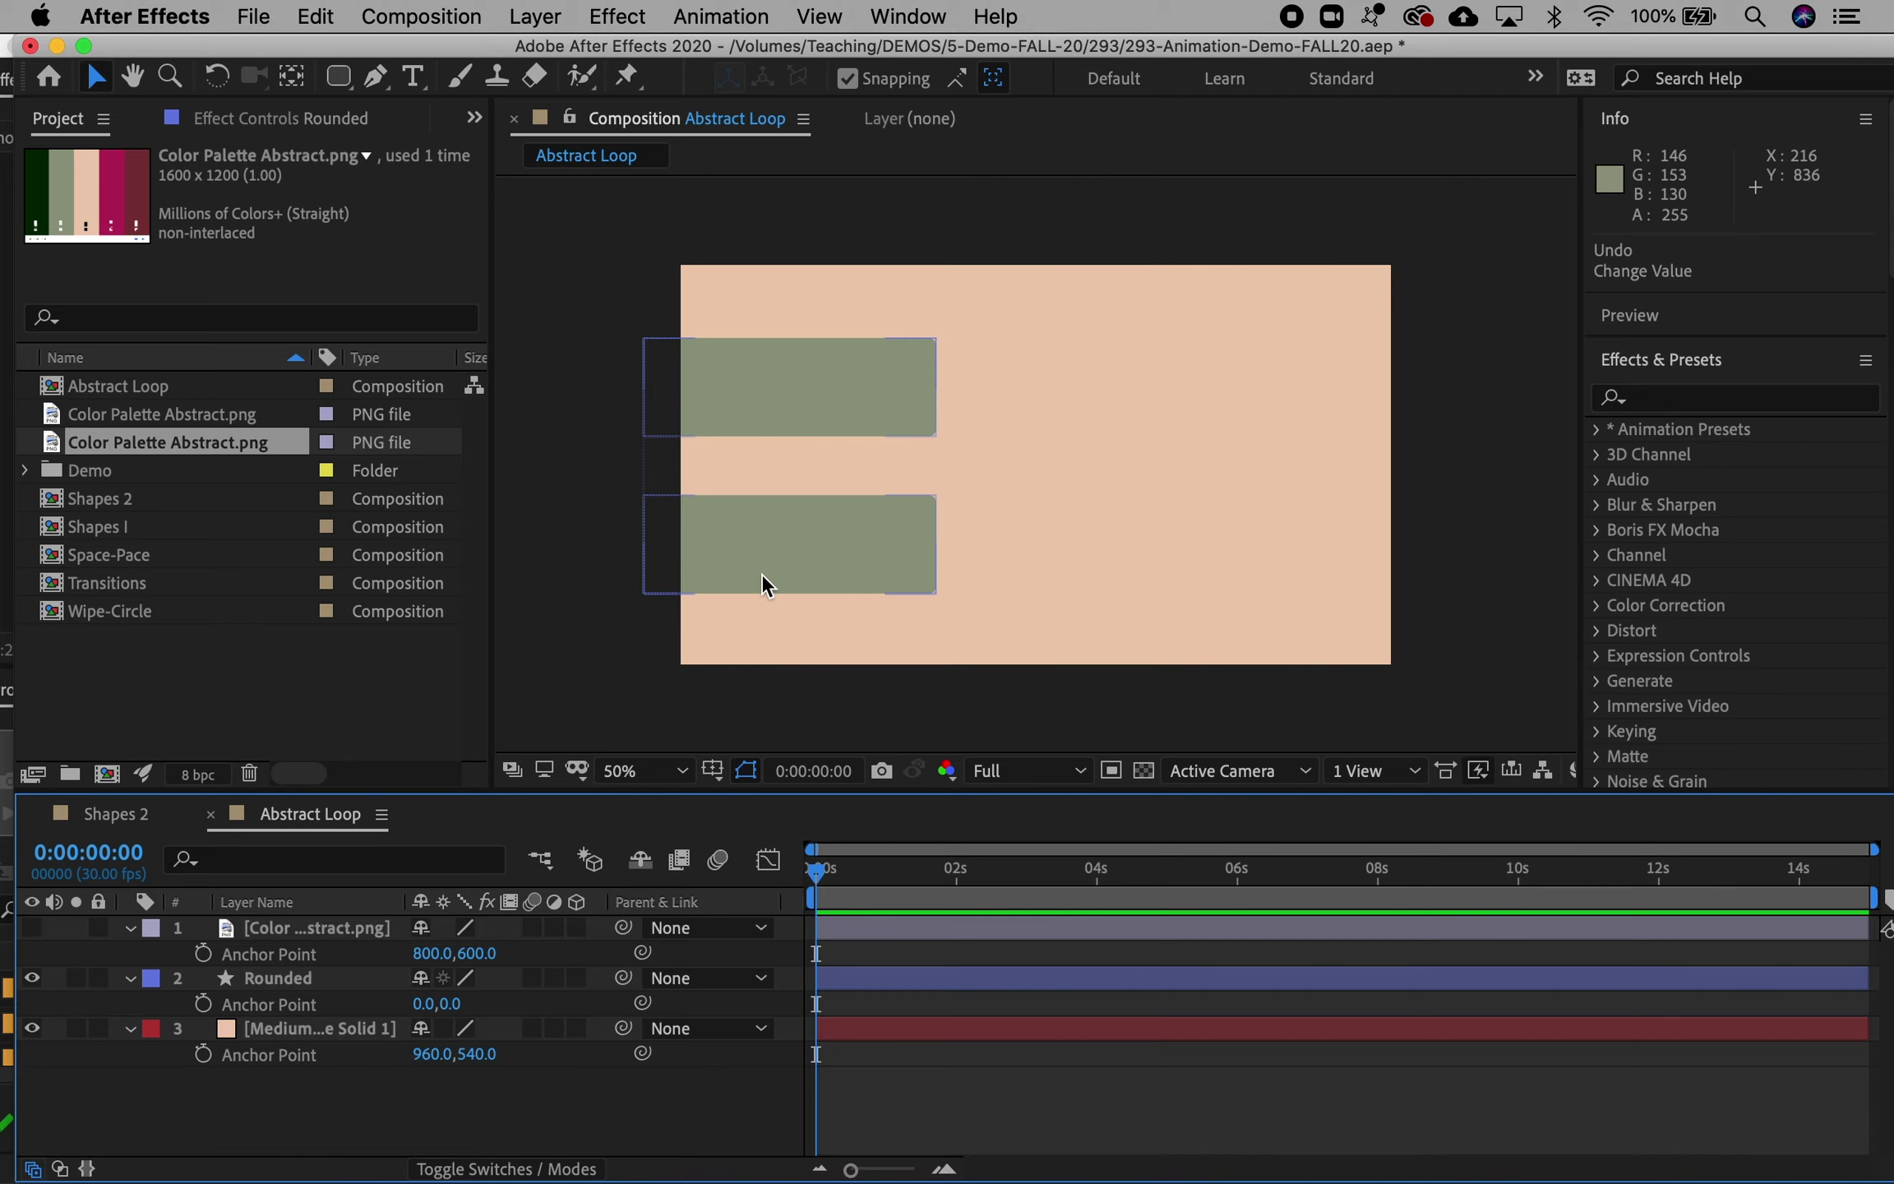
right_click(791, 468)
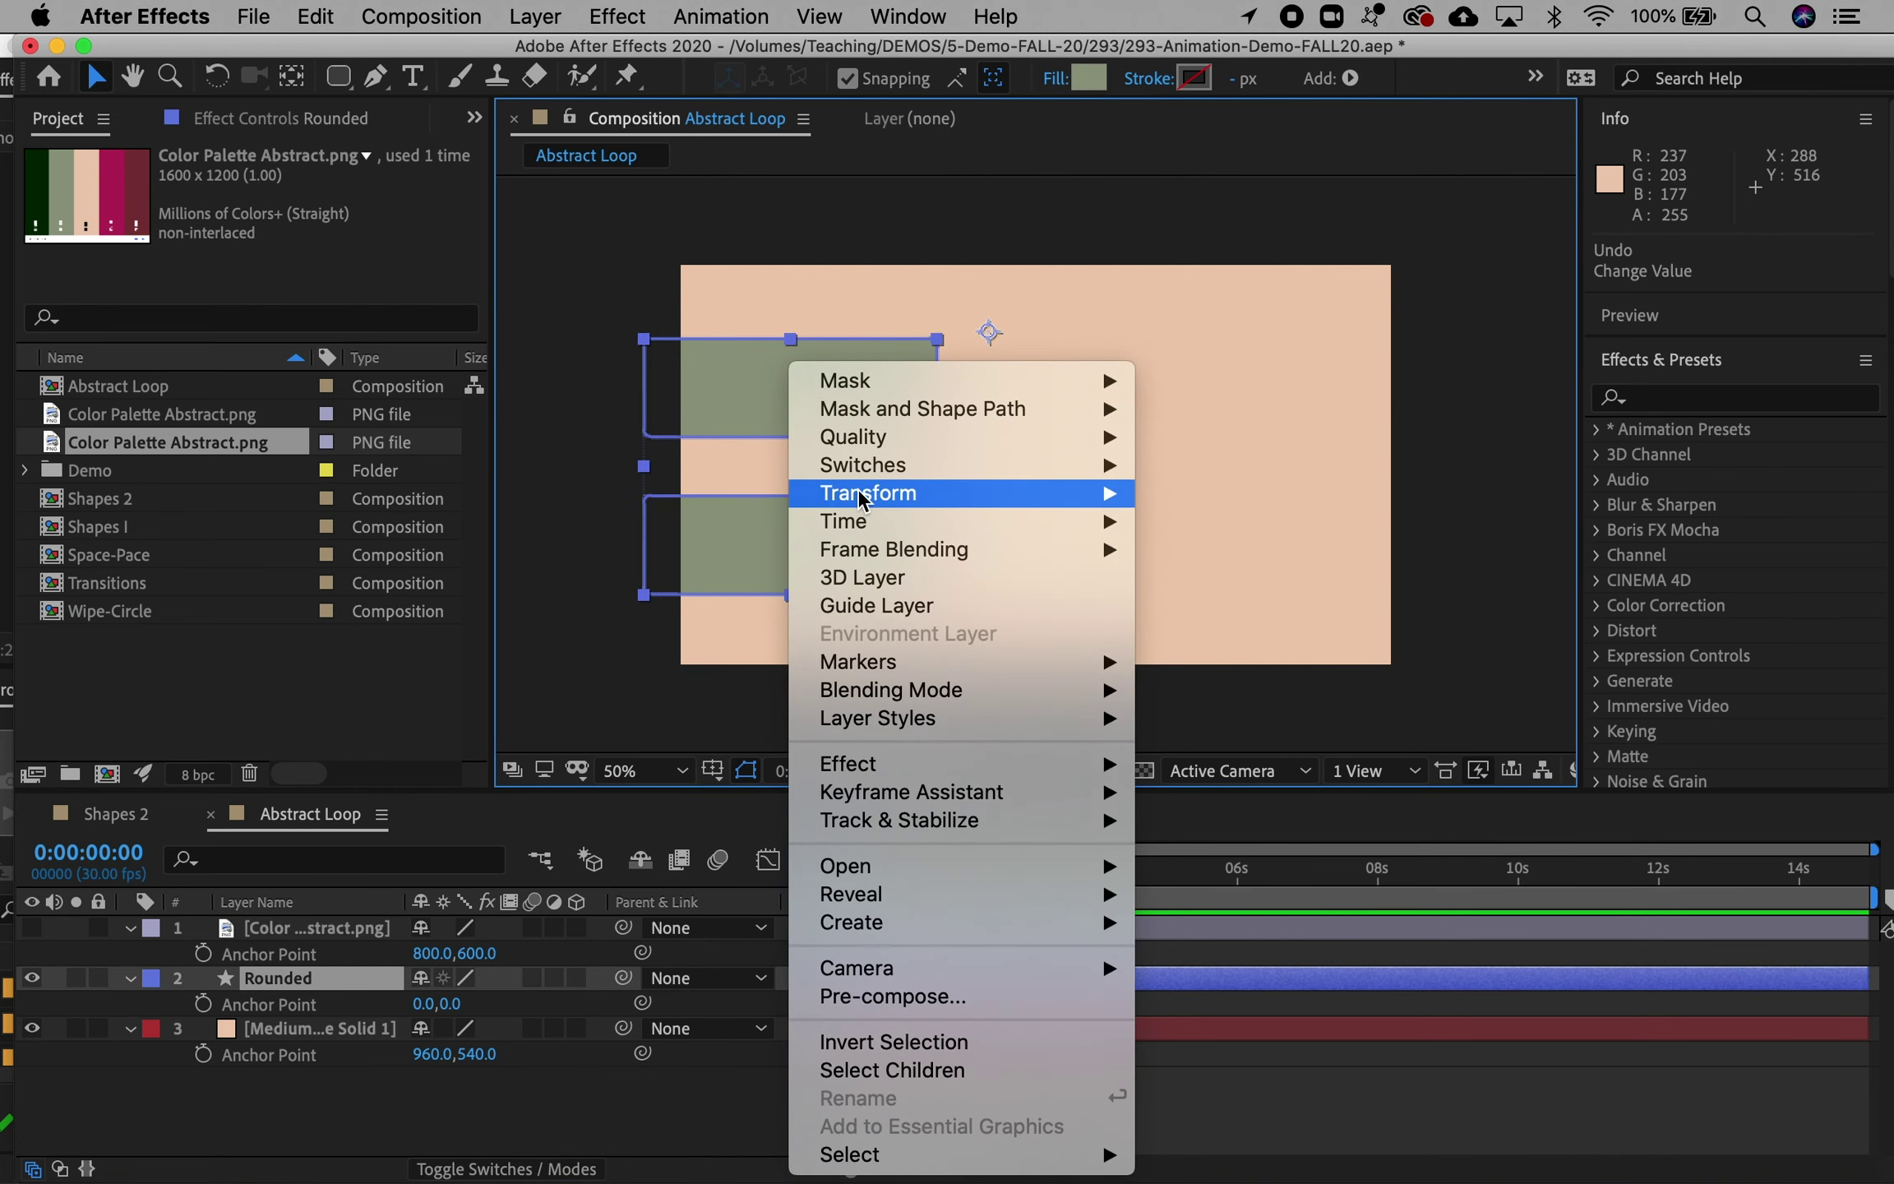
mouse_move(861, 499)
left_click(1357, 811)
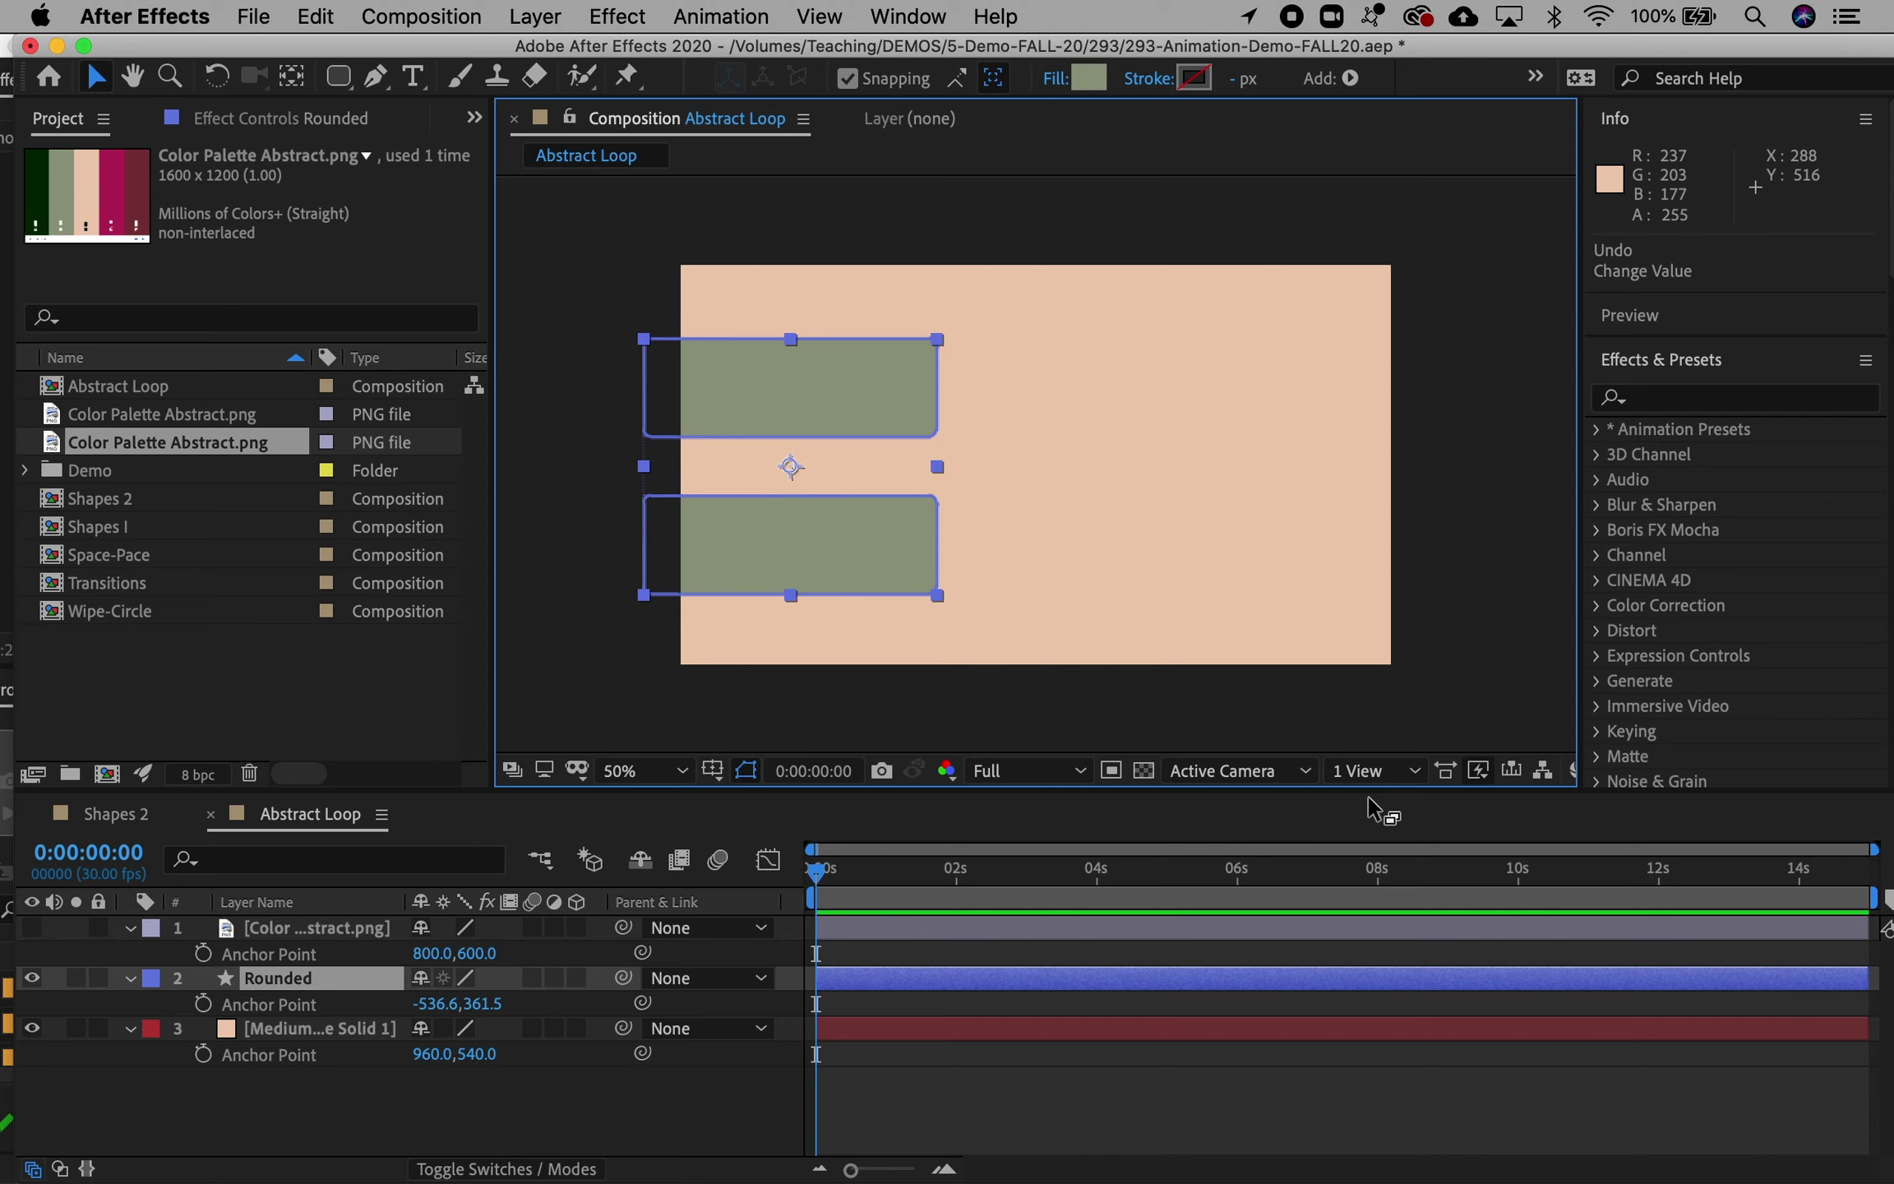
Step: Scale the Rounded layer up to 137%
left_click(290, 980)
key("s")
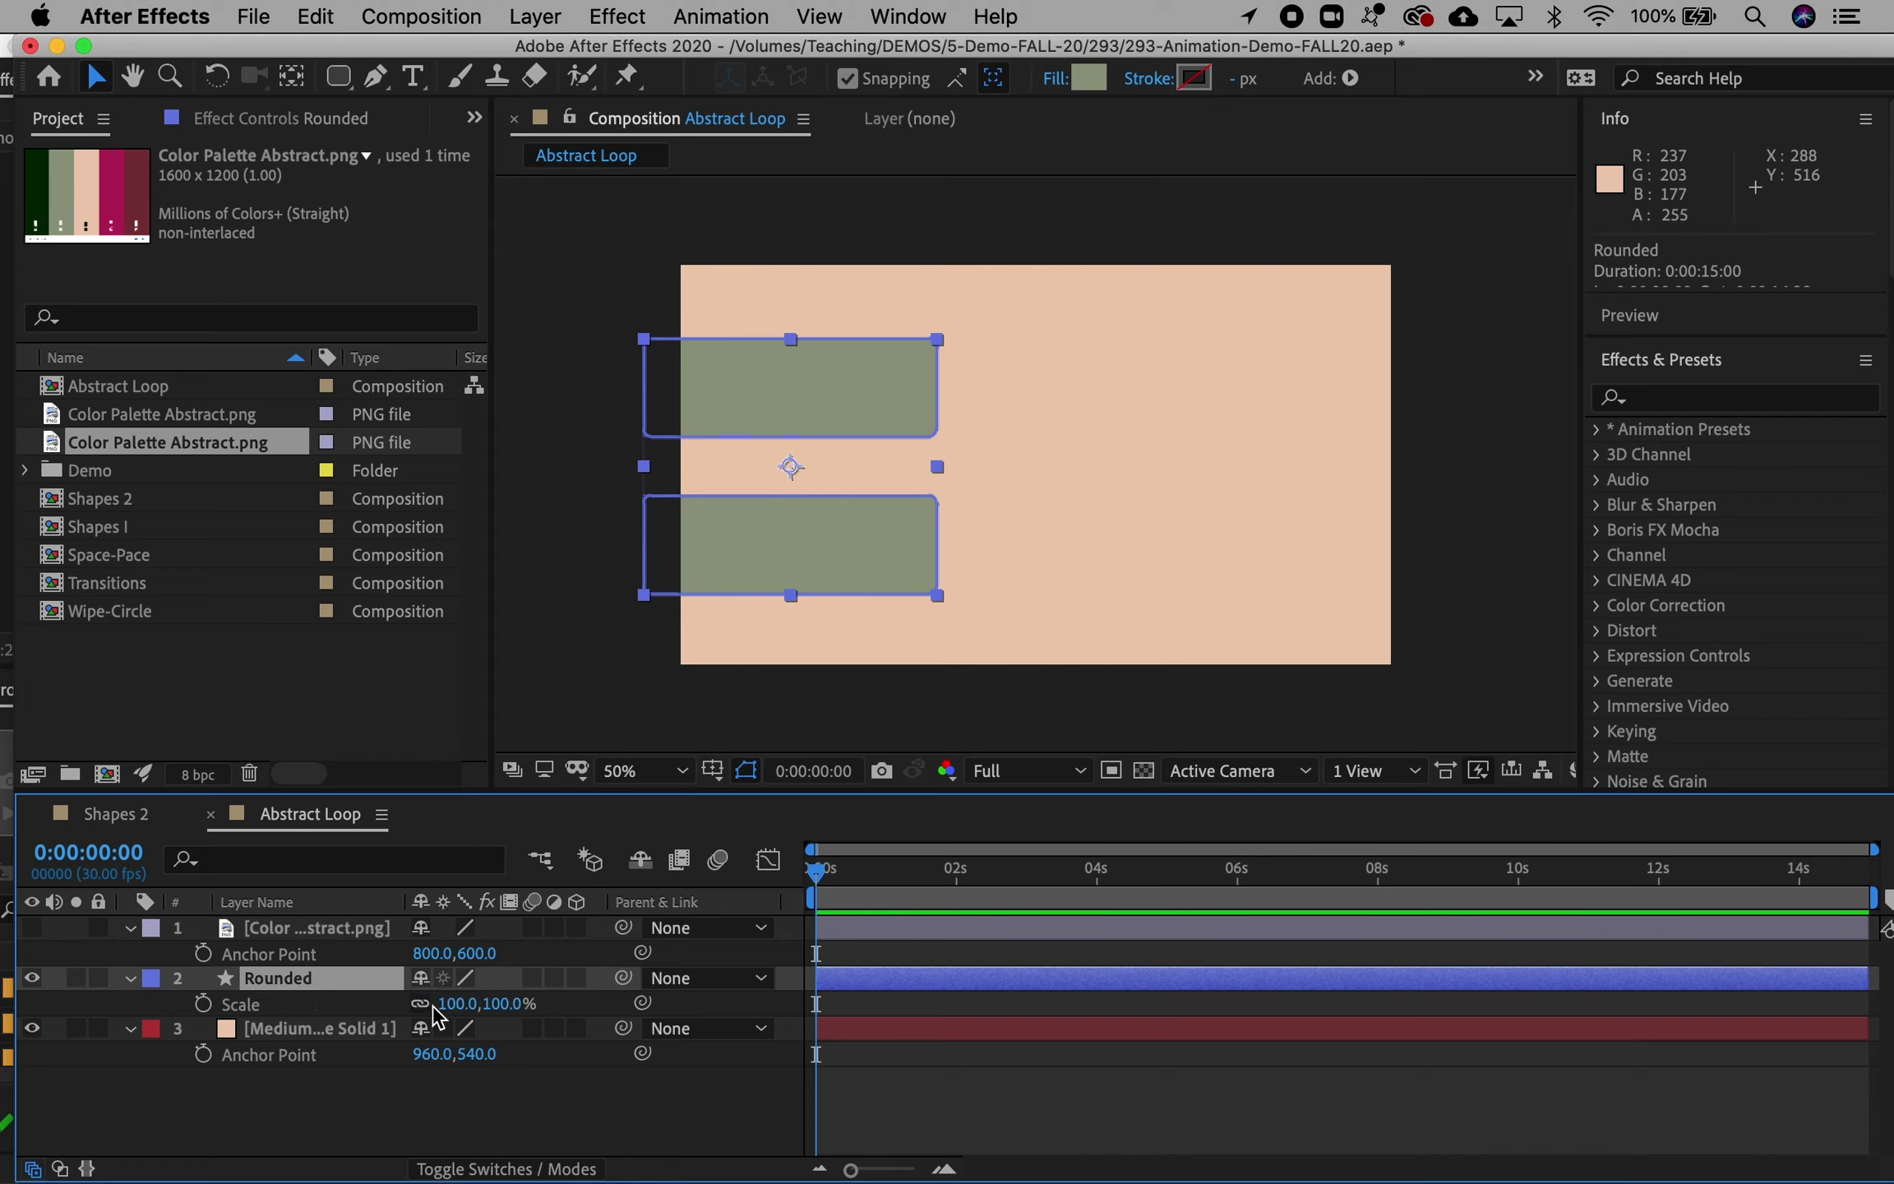
left_click_drag(436, 1008, 514, 1029)
Step: Undo the scale, move the Rounded bars off the comp's left edge, and keyframe position at frame 0
key("super+z")
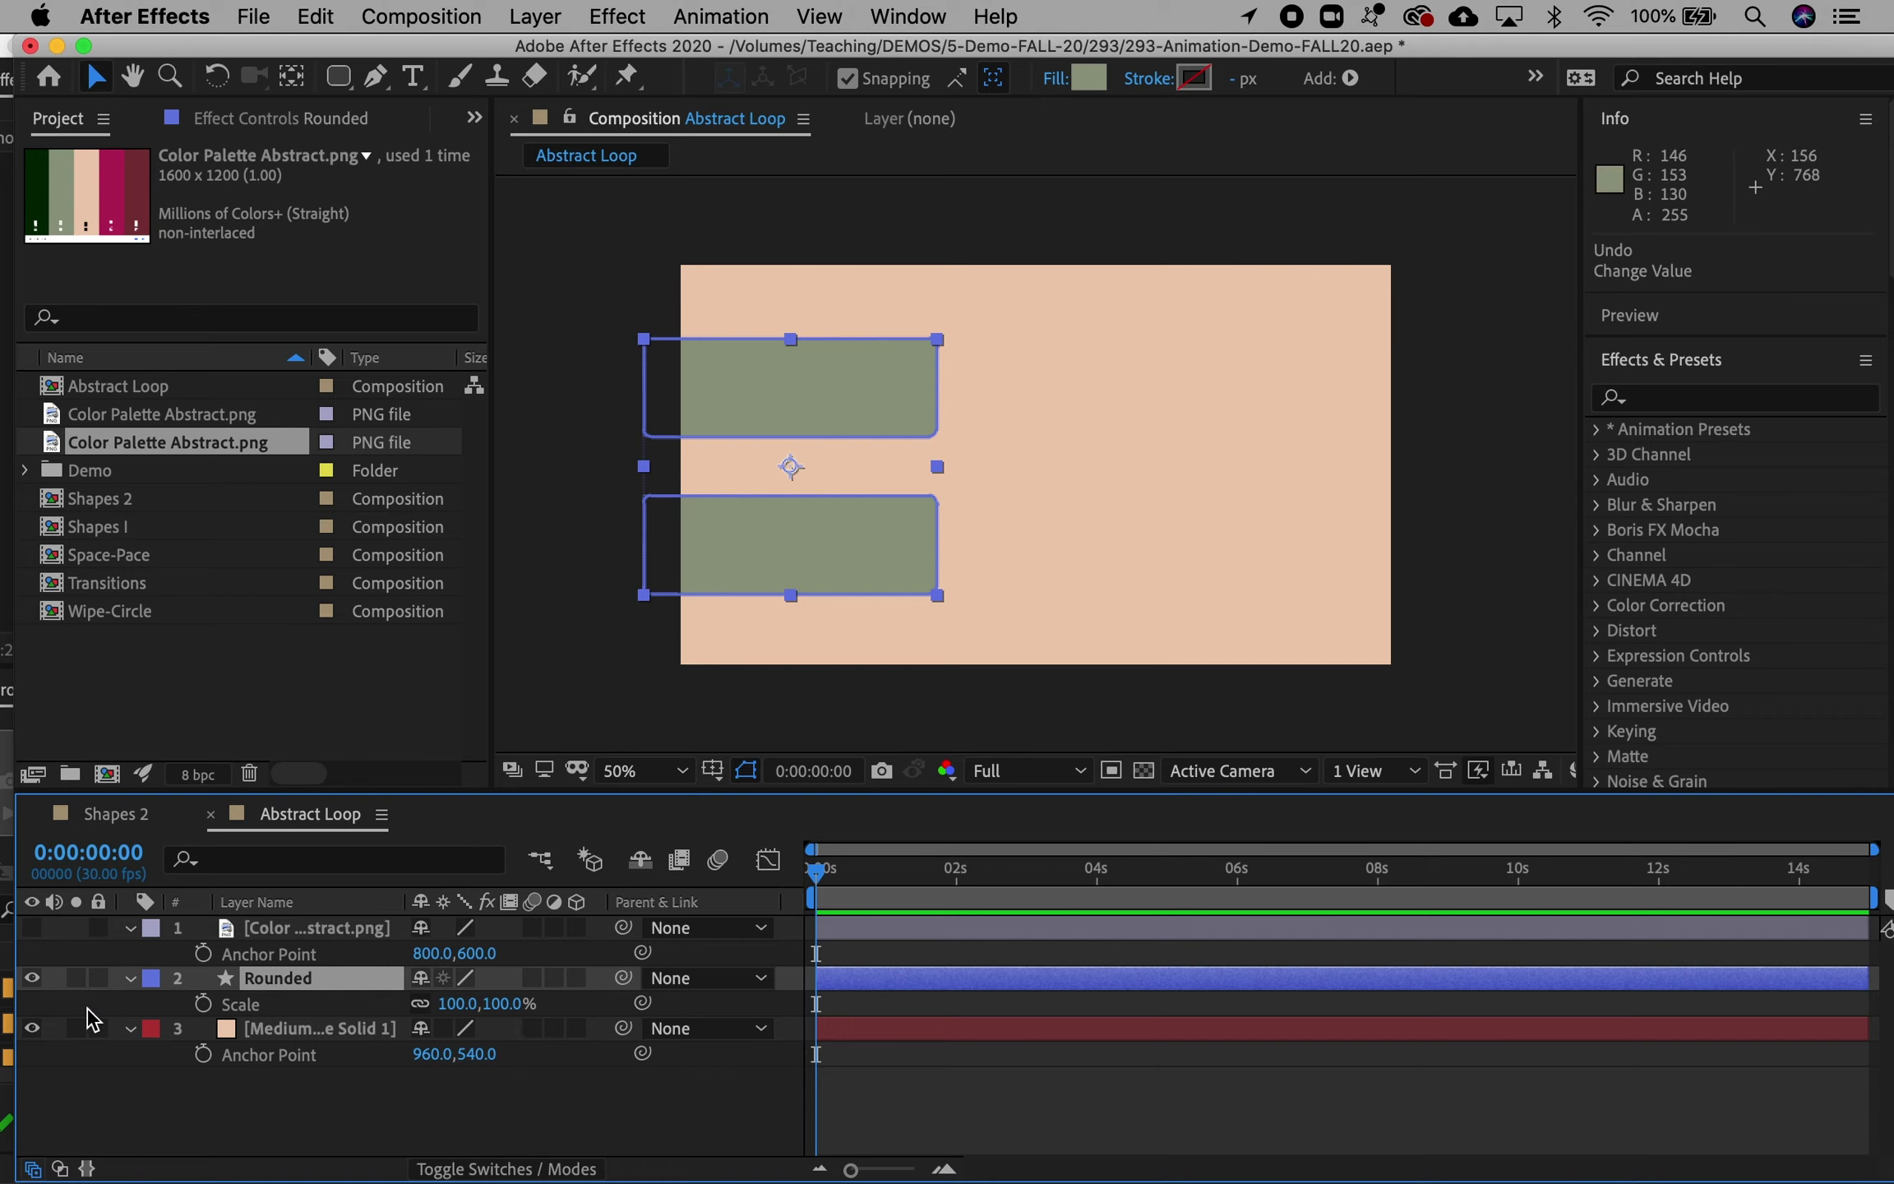
key("p")
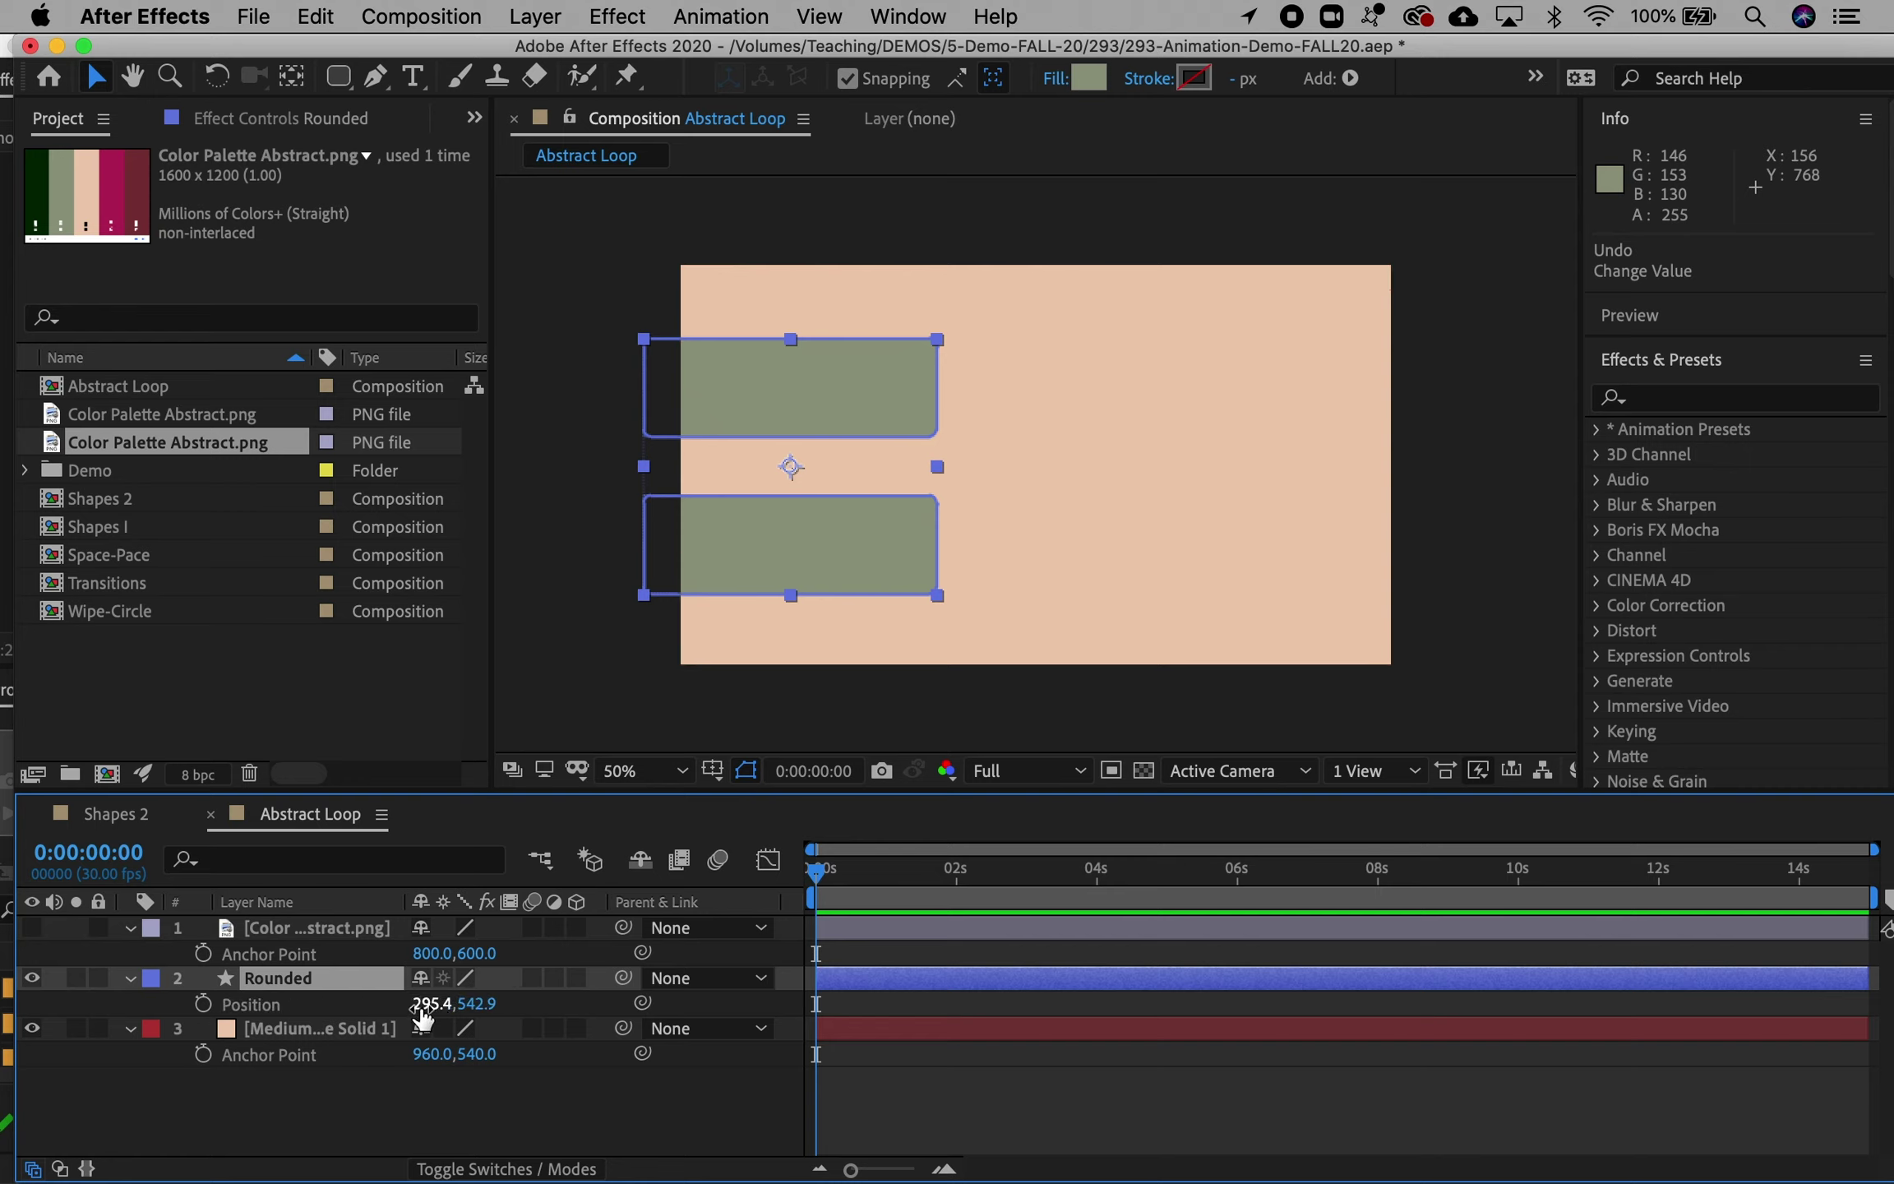
left_click_drag(432, 1007, 304, 1003)
left_click(203, 1003)
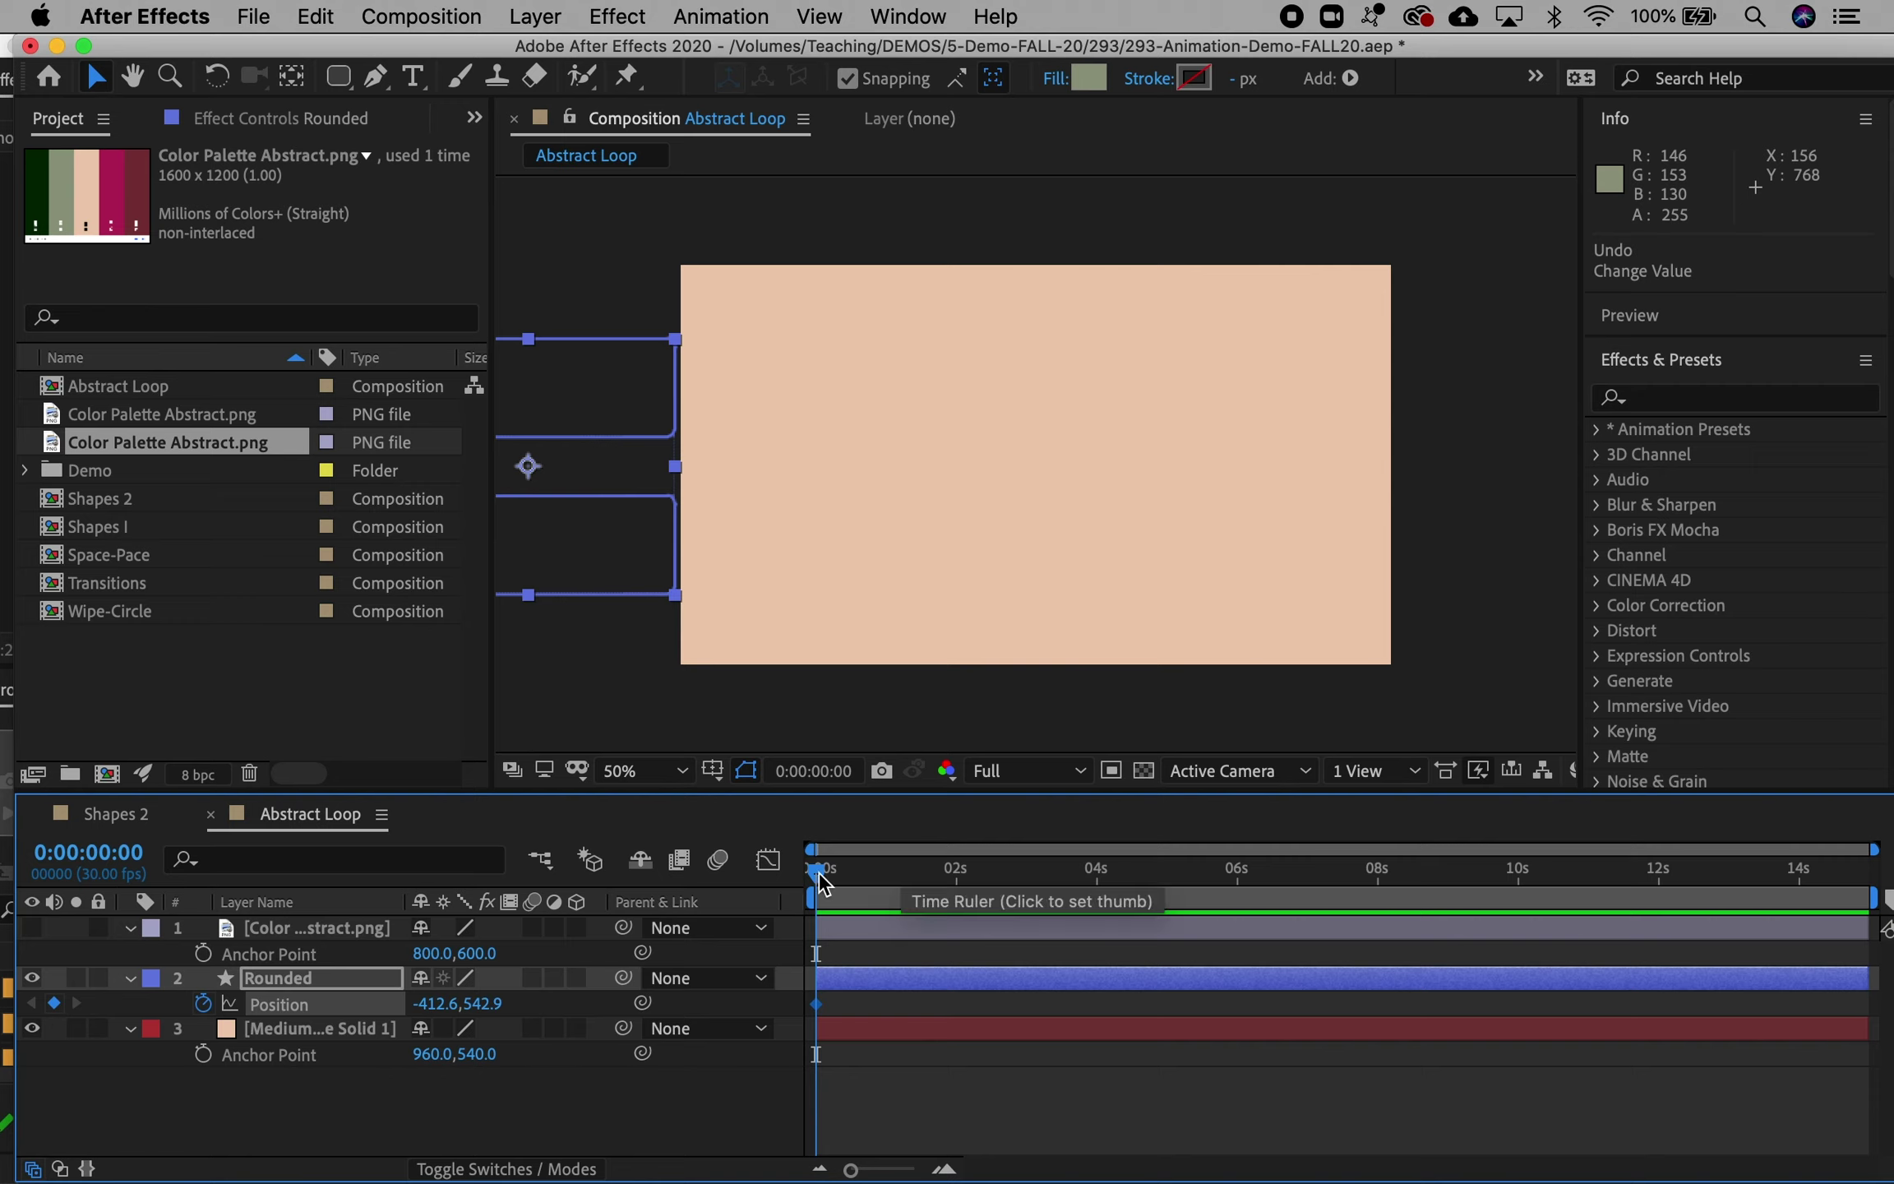
Step: At frame 10, add a position keyframe and centre the bars horizontally with the Align panel
left_click_drag(818, 872, 840, 875)
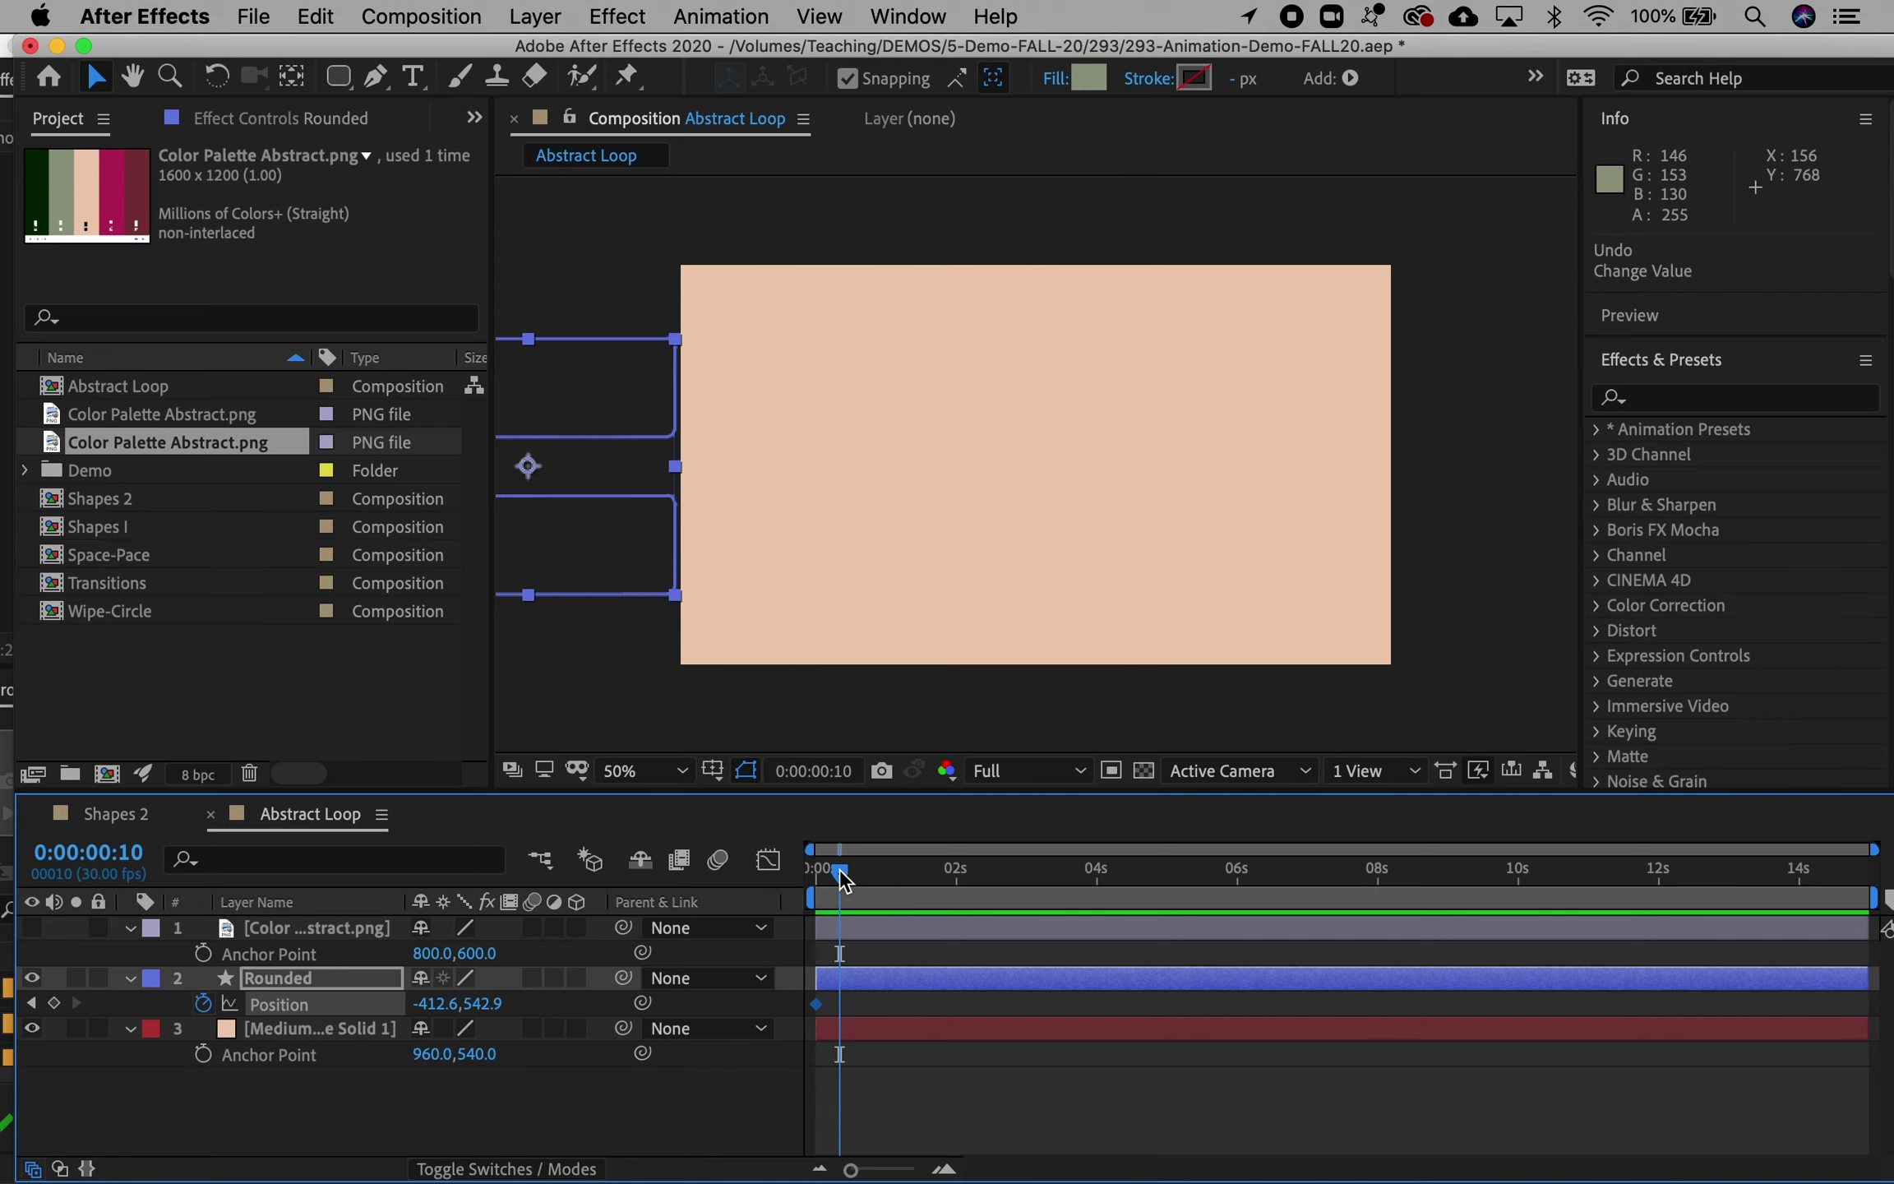
left_click(919, 16)
left_click(942, 222)
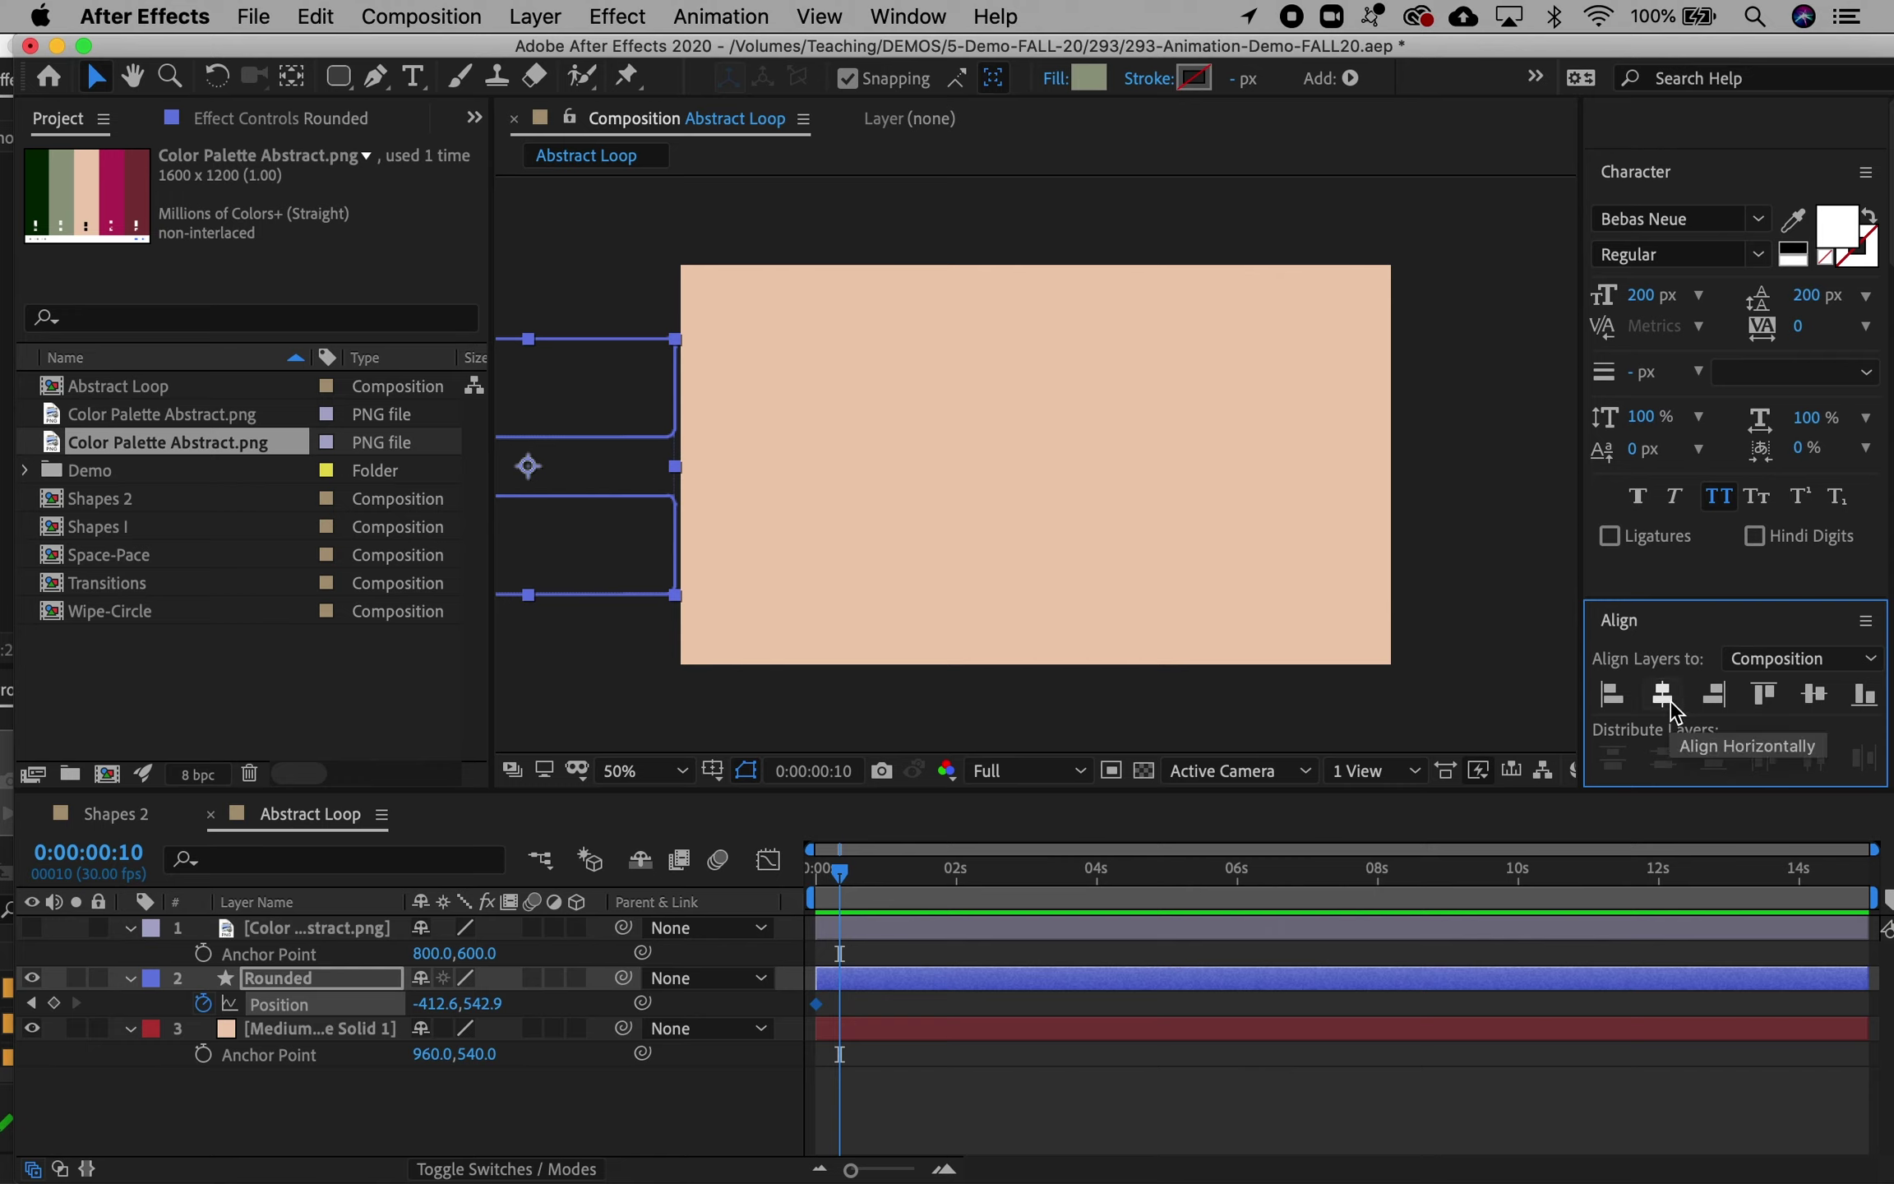
left_click(1814, 706)
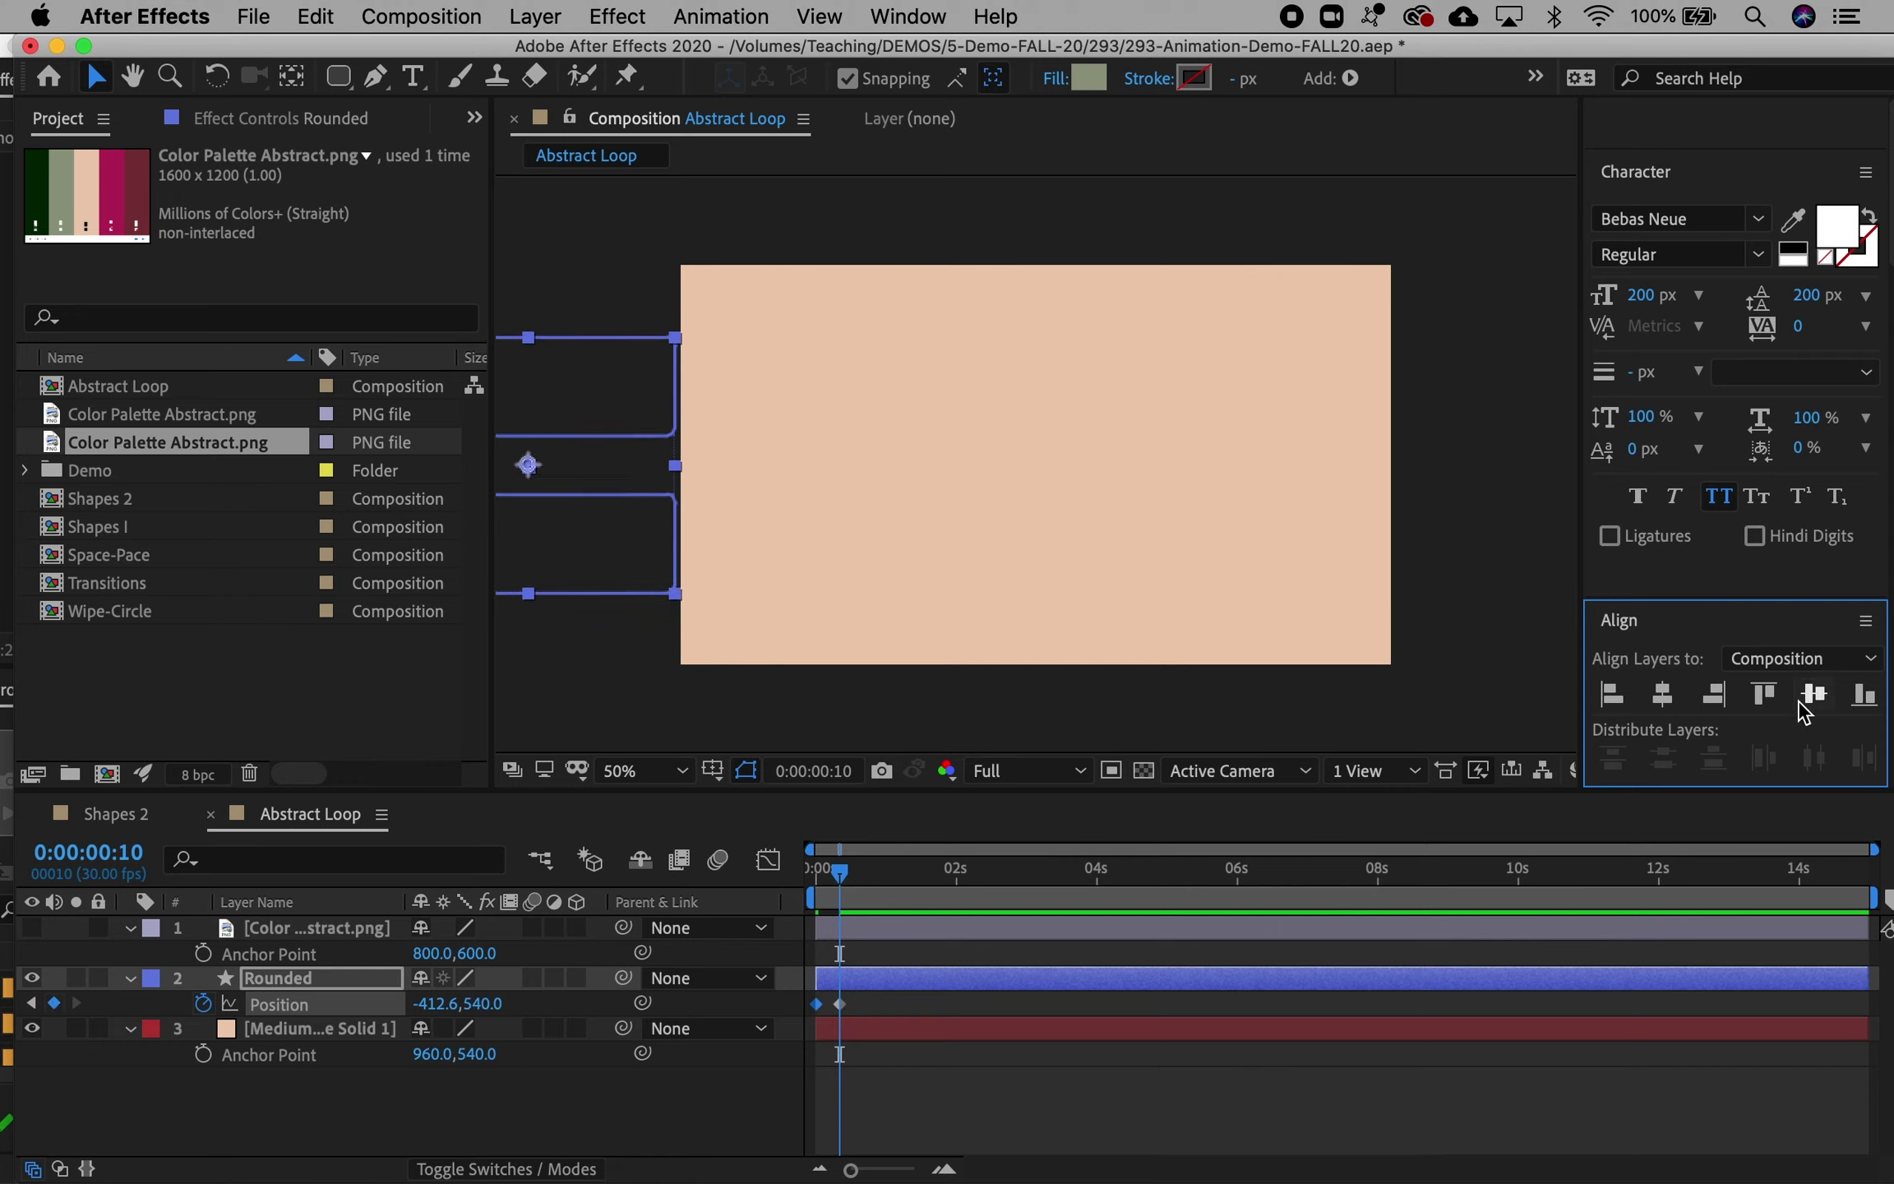
left_click(1659, 712)
Step: Add Scale keyframes to the Rounded layer, retimed to start at frame 10 after the slide-in
key("Home")
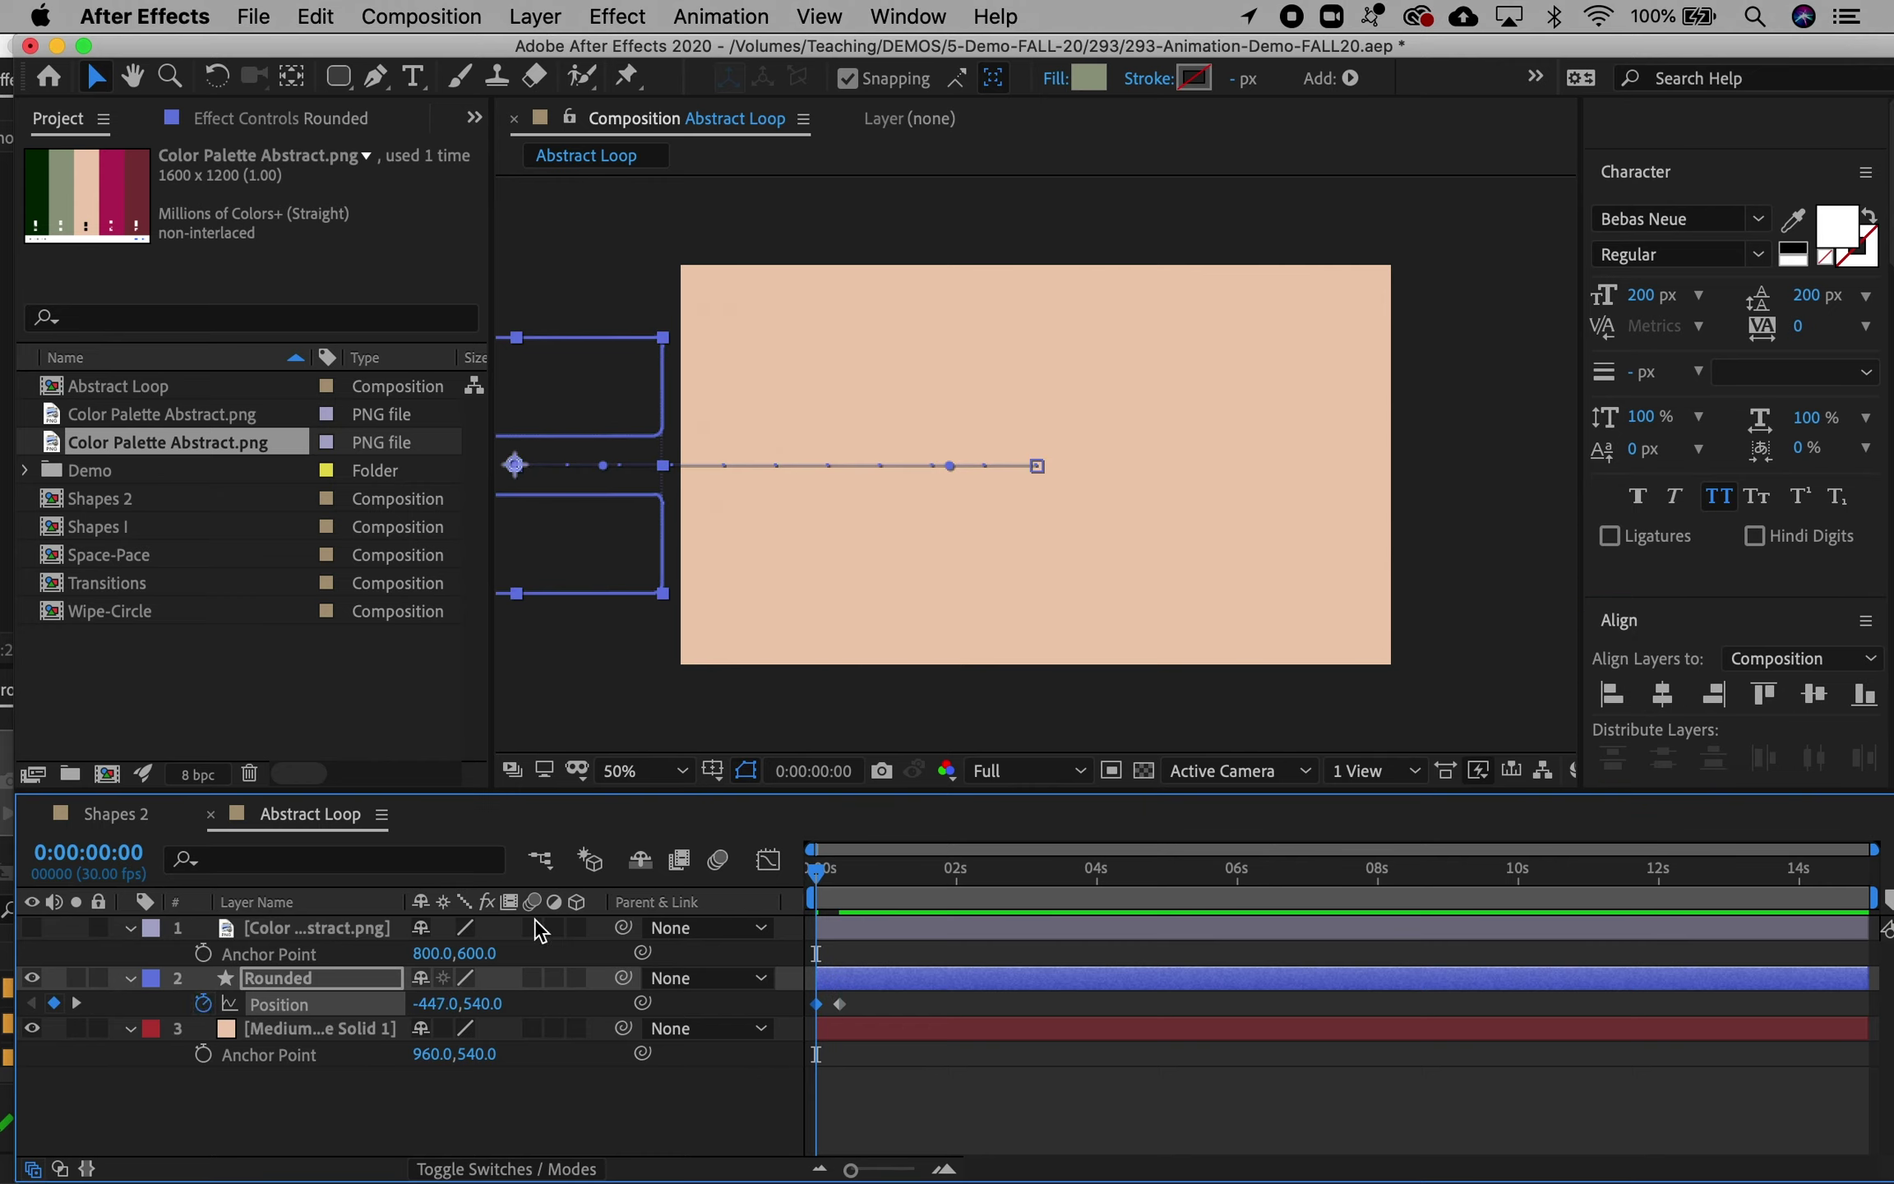
mouse_move(816, 873)
left_mouse_down()
mouse_move(858, 878)
mouse_move(793, 876)
mouse_move(839, 878)
left_mouse_up()
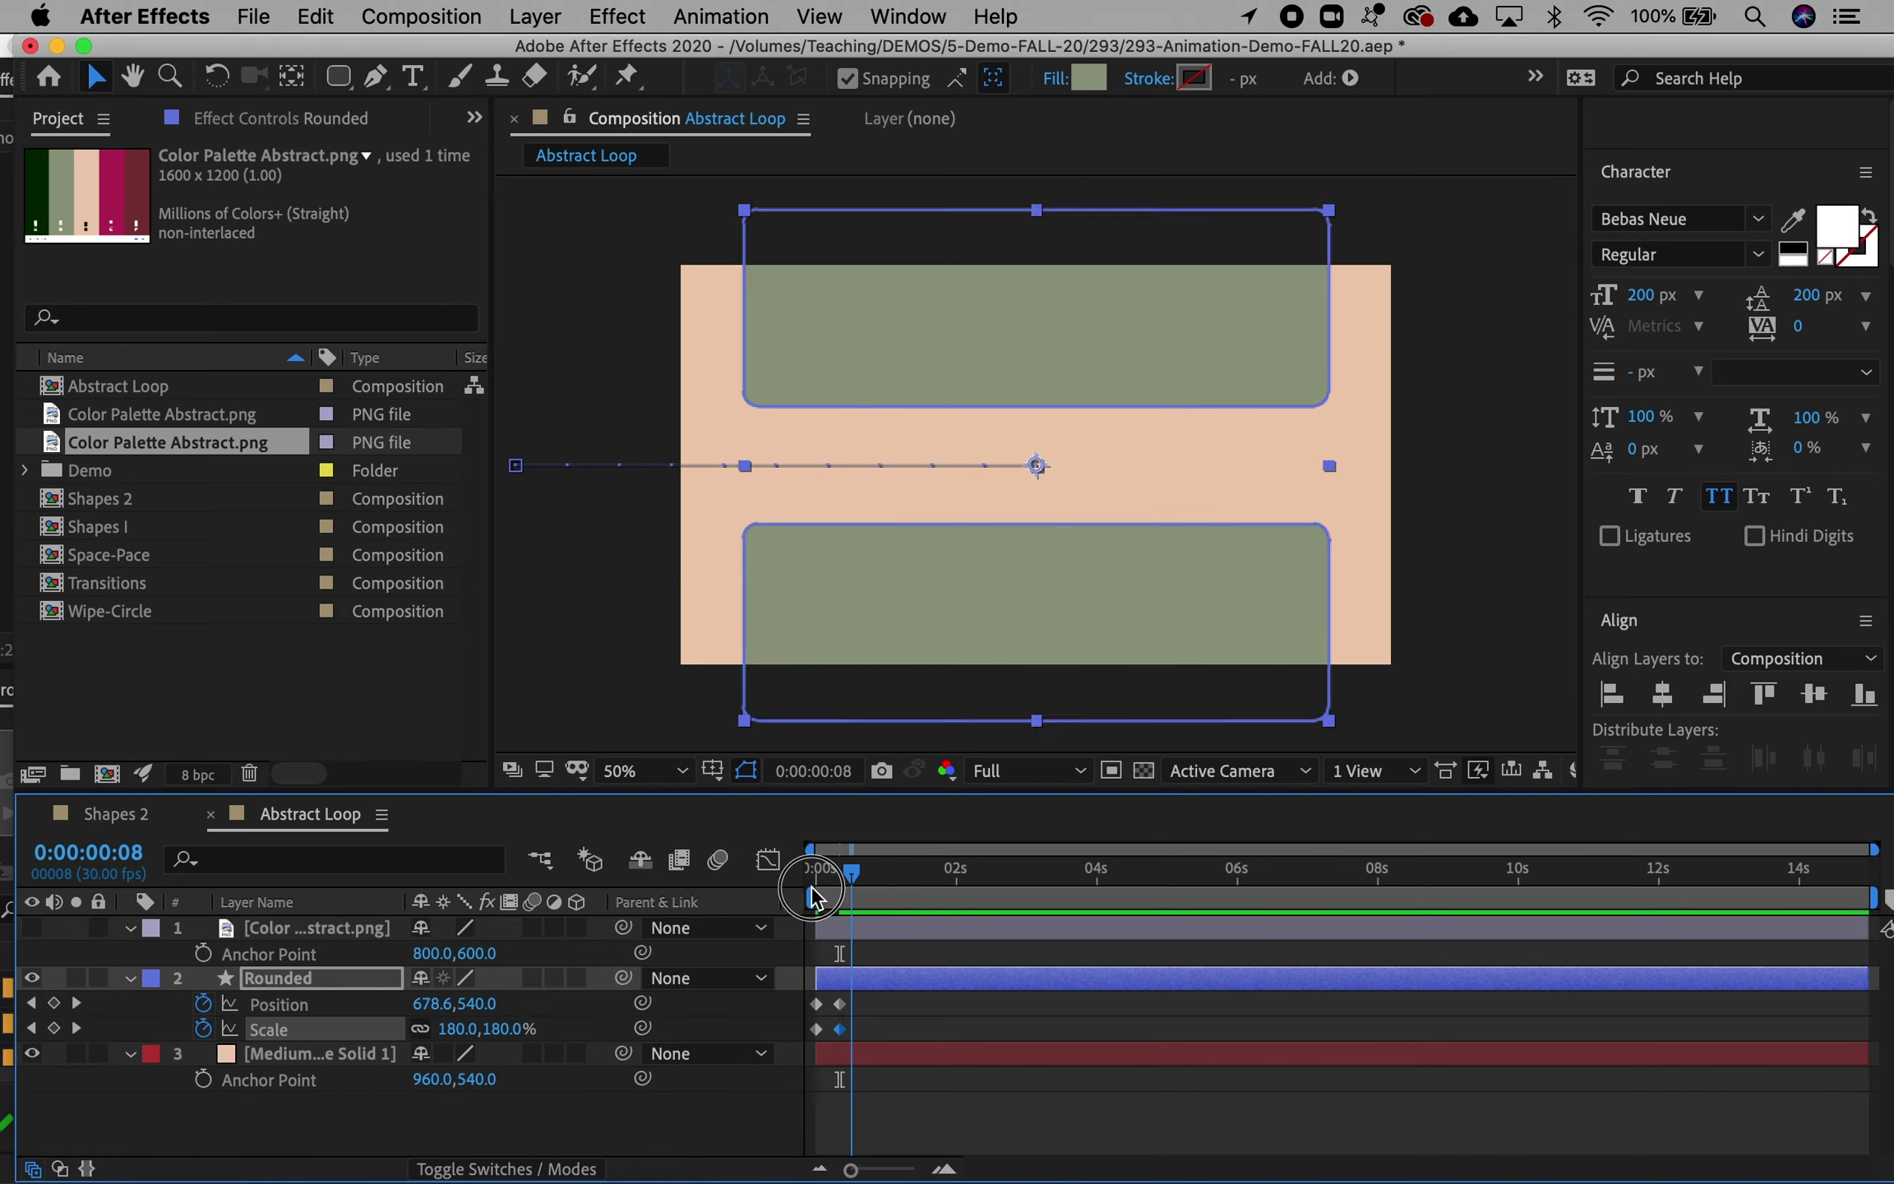
left_click_drag(830, 877, 810, 897)
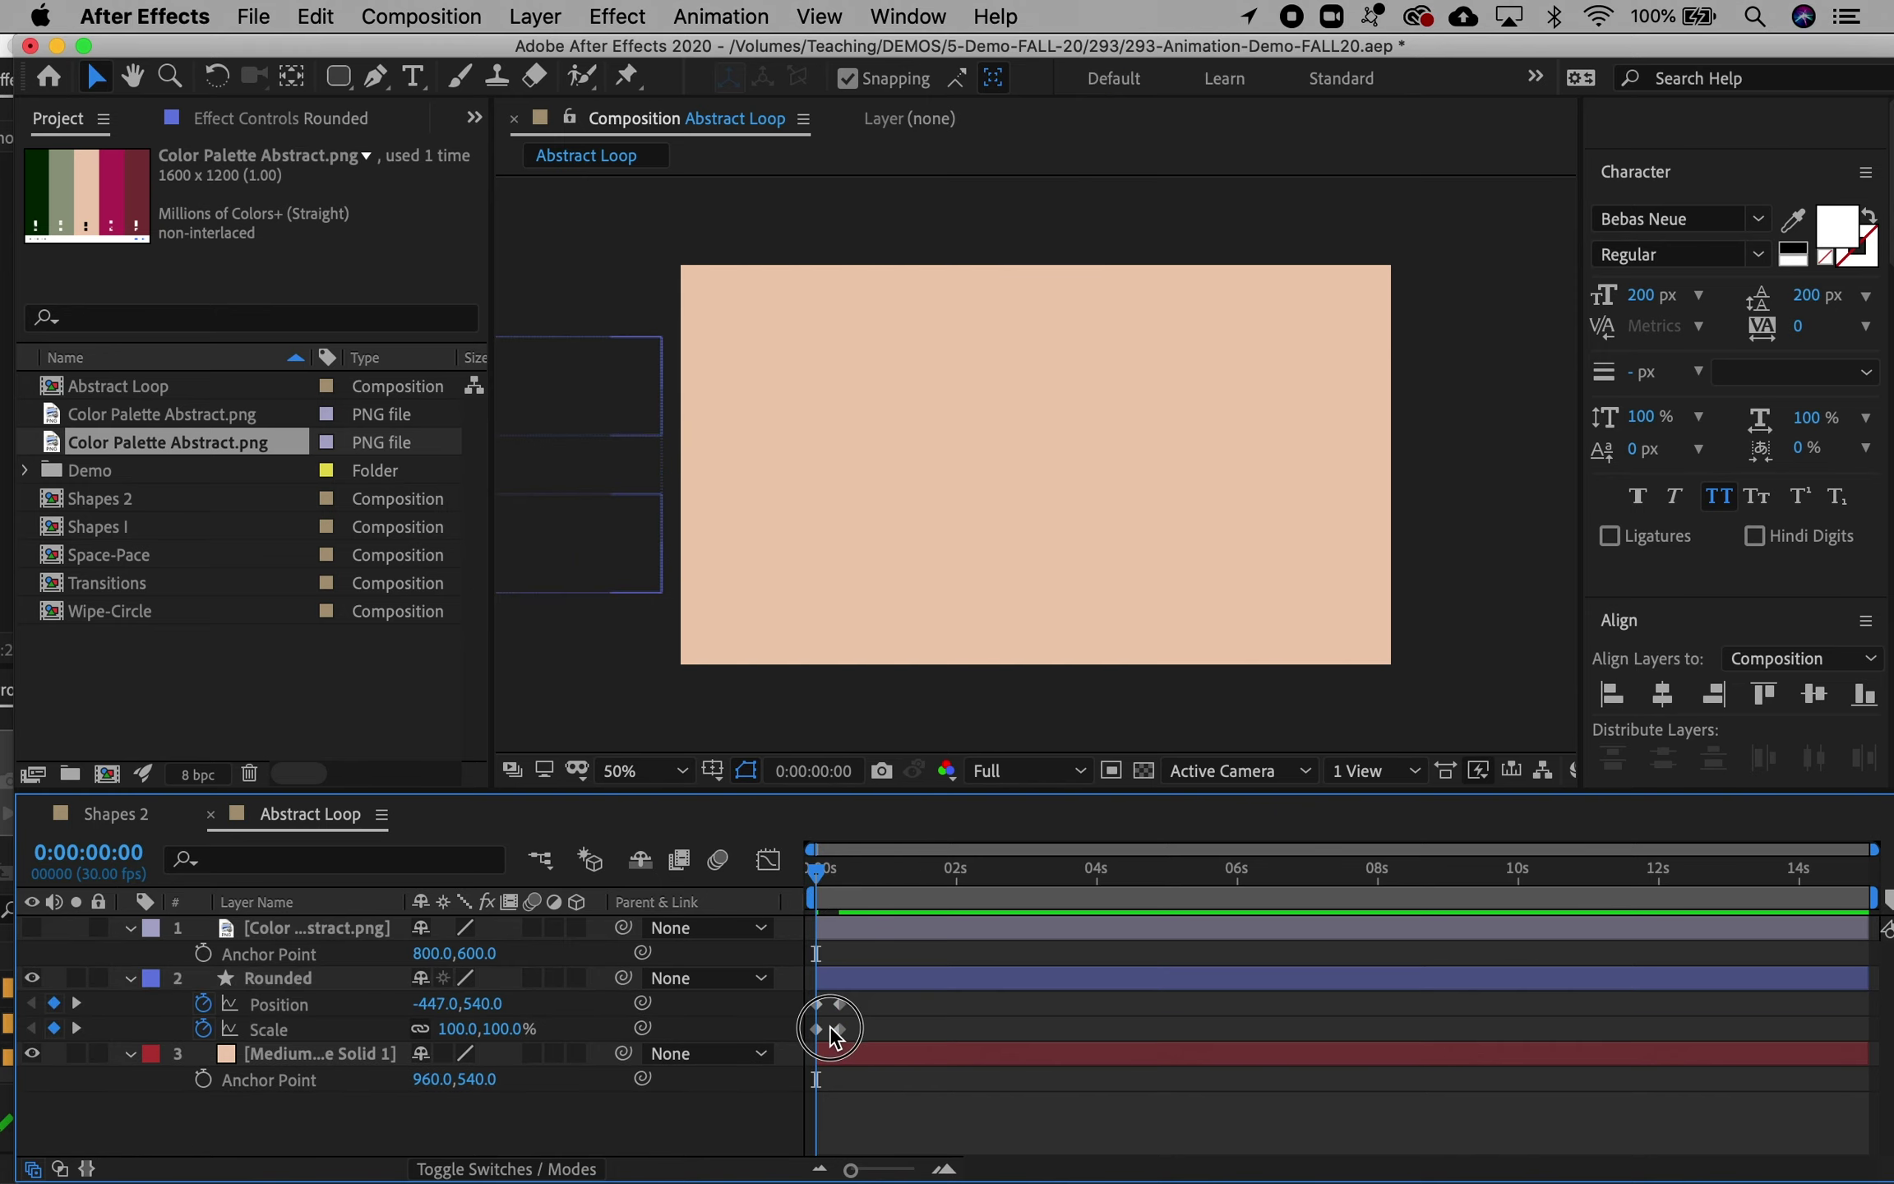
left_click_drag(830, 1035, 868, 1038)
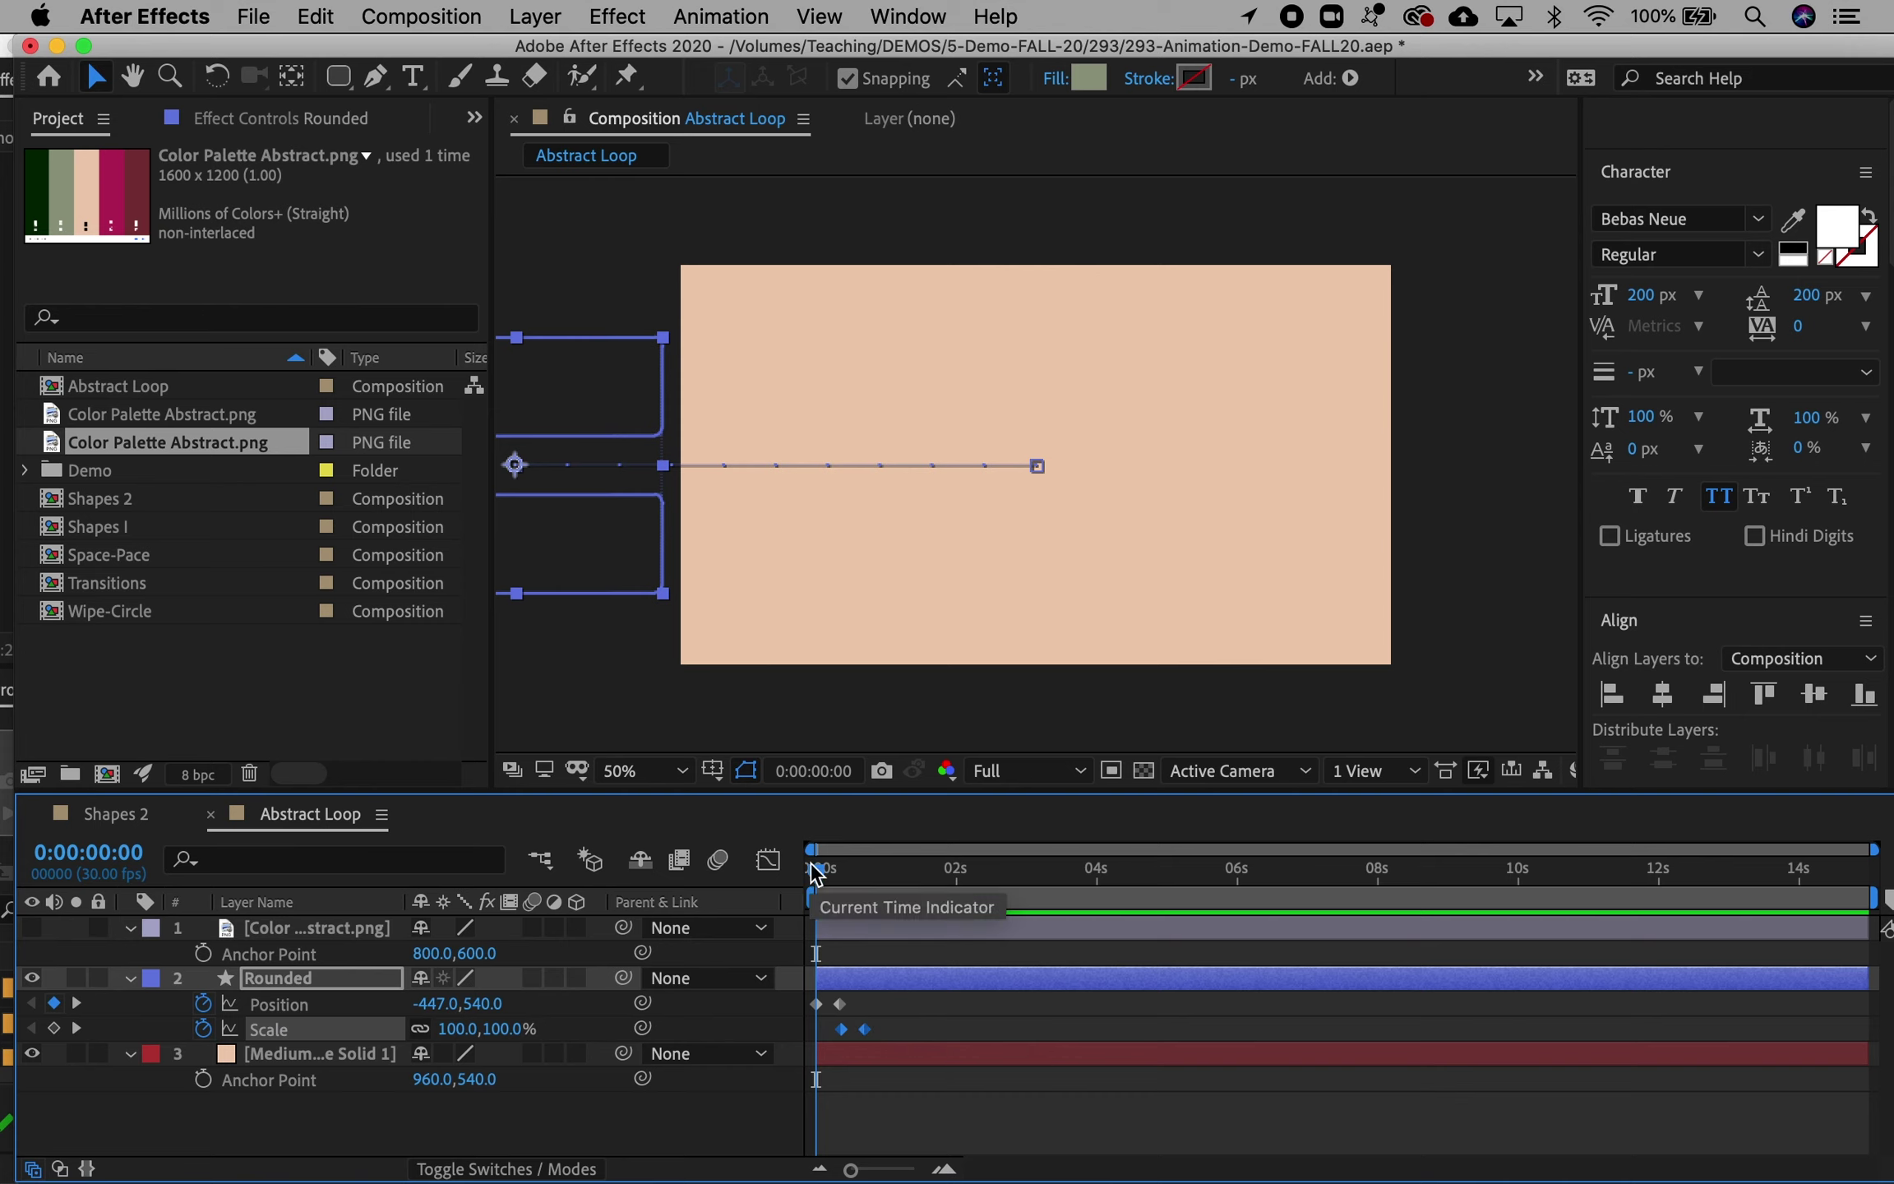
left_click_drag(817, 869, 832, 870)
key("space")
key("space")
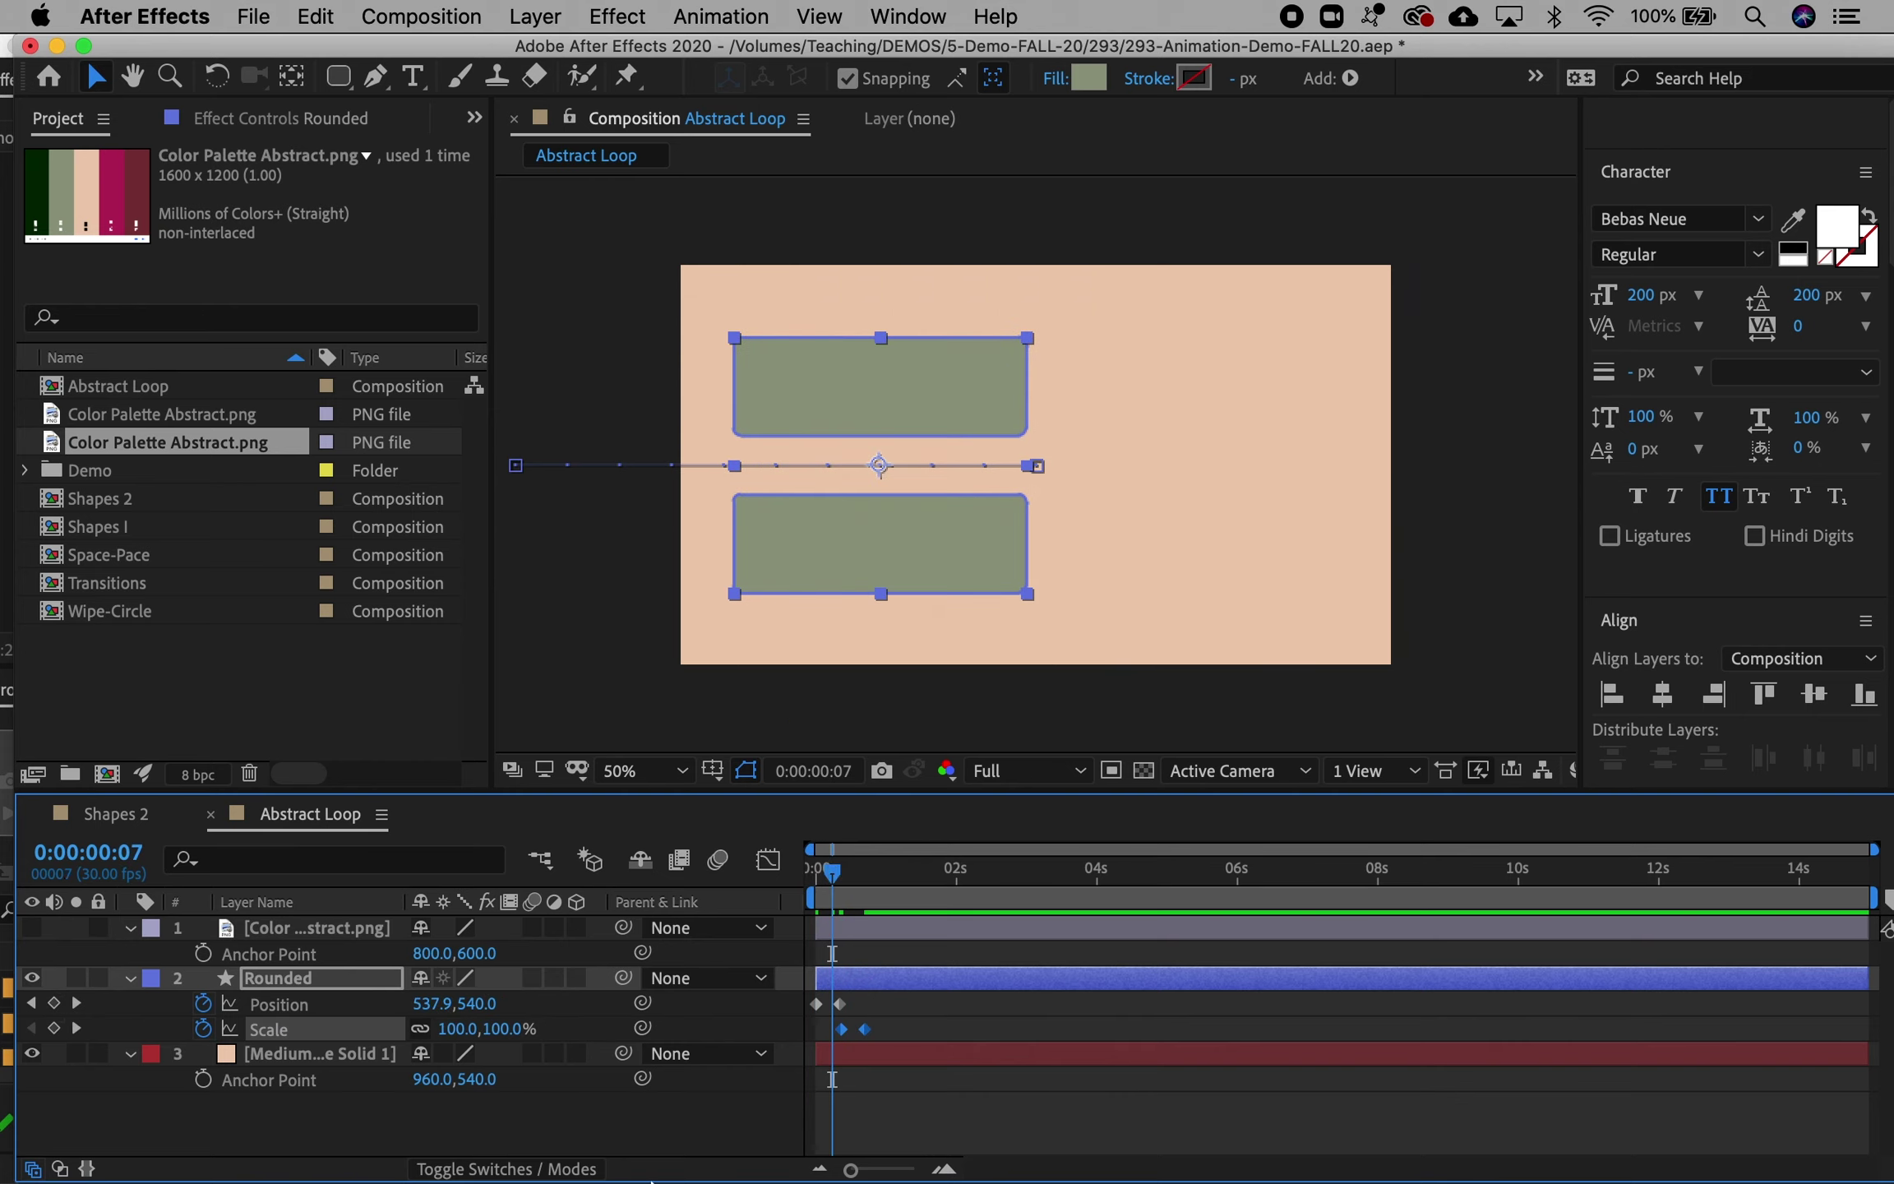
Step: Shift the scale keyframes one frame earlier and scrub to check the 100–190% growth
left_click_drag(850, 1169, 908, 1170)
left_click_drag(1080, 1028, 1057, 1030)
left_click(914, 871)
left_click_drag(914, 878, 1299, 908)
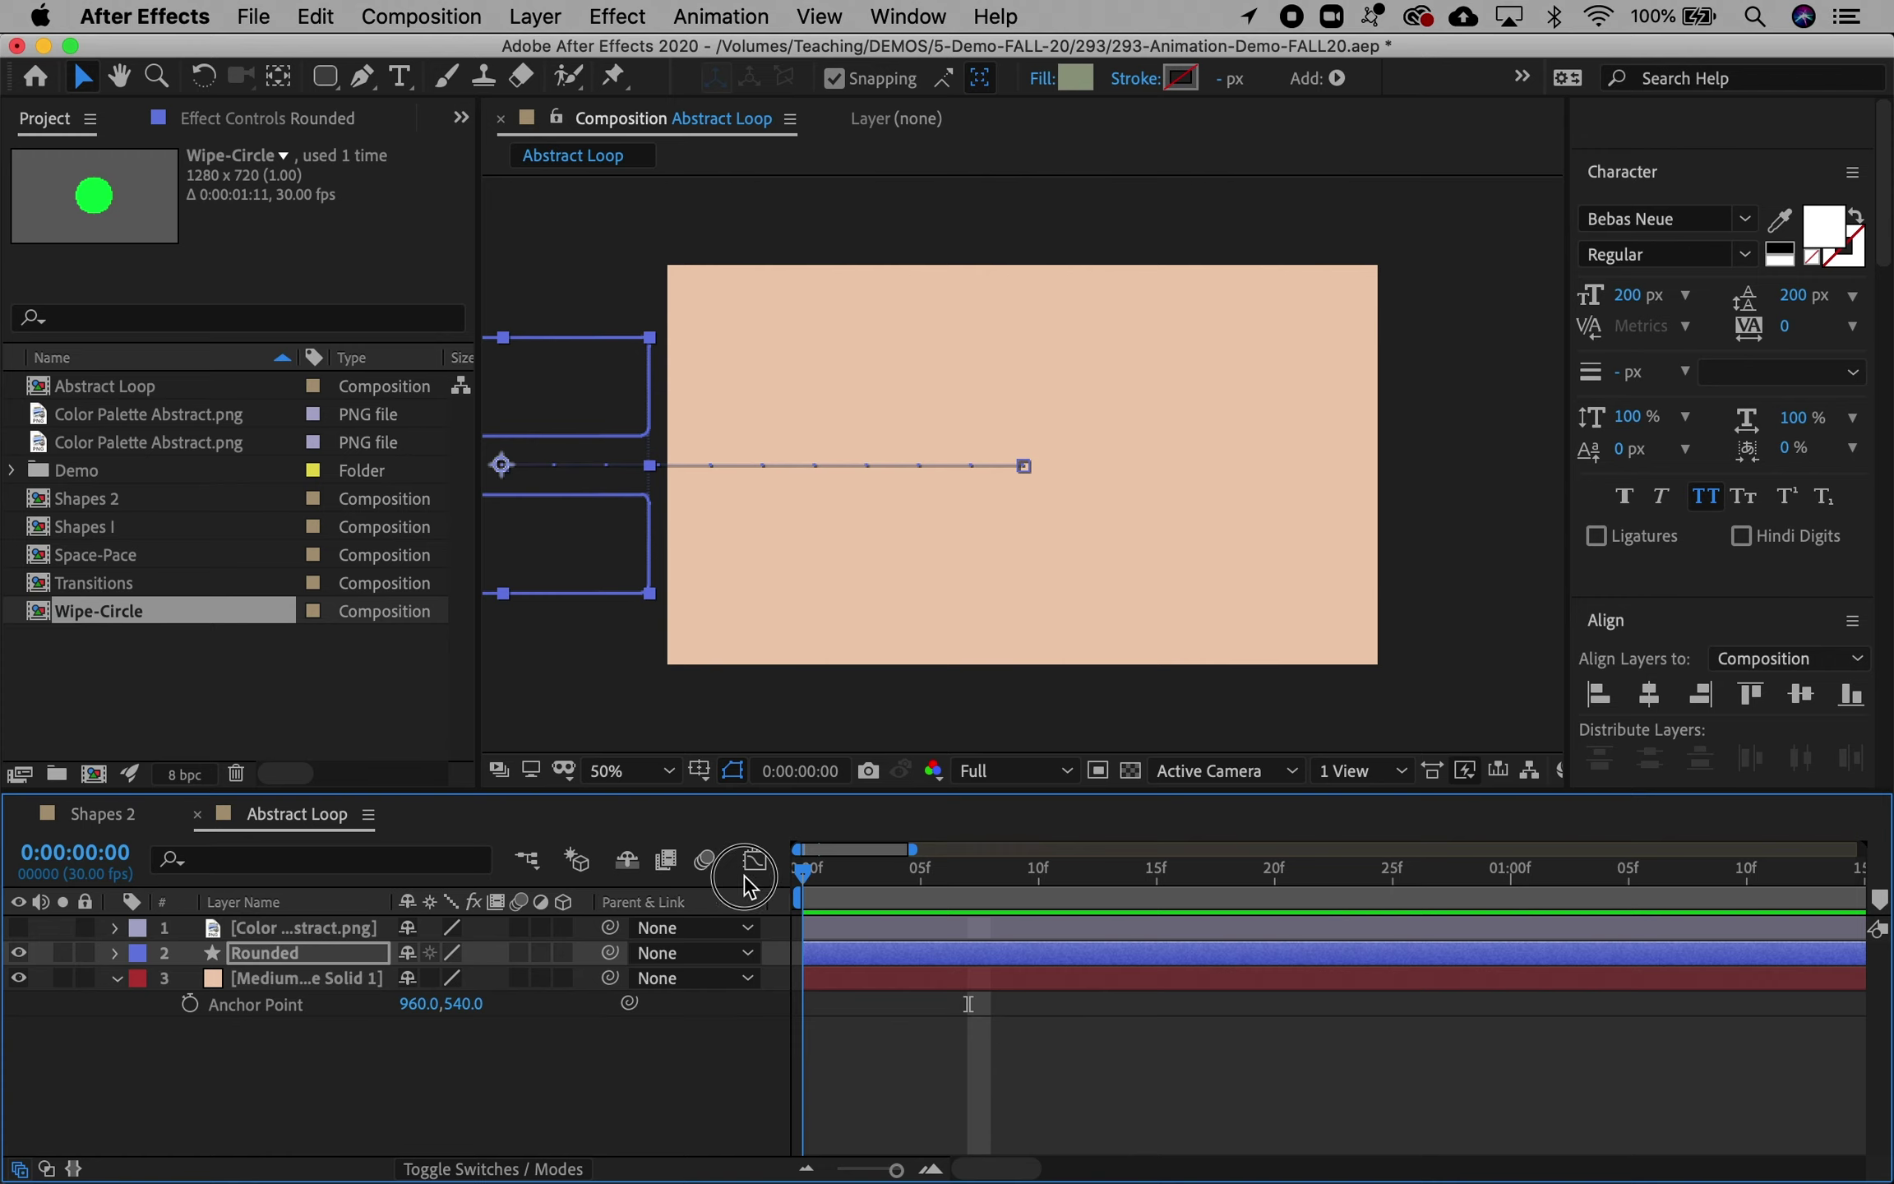
Step: Expand the Rounded layer's rectangle path properties and set the time to 0:00:01:28
left_click_drag(740, 875, 1088, 885)
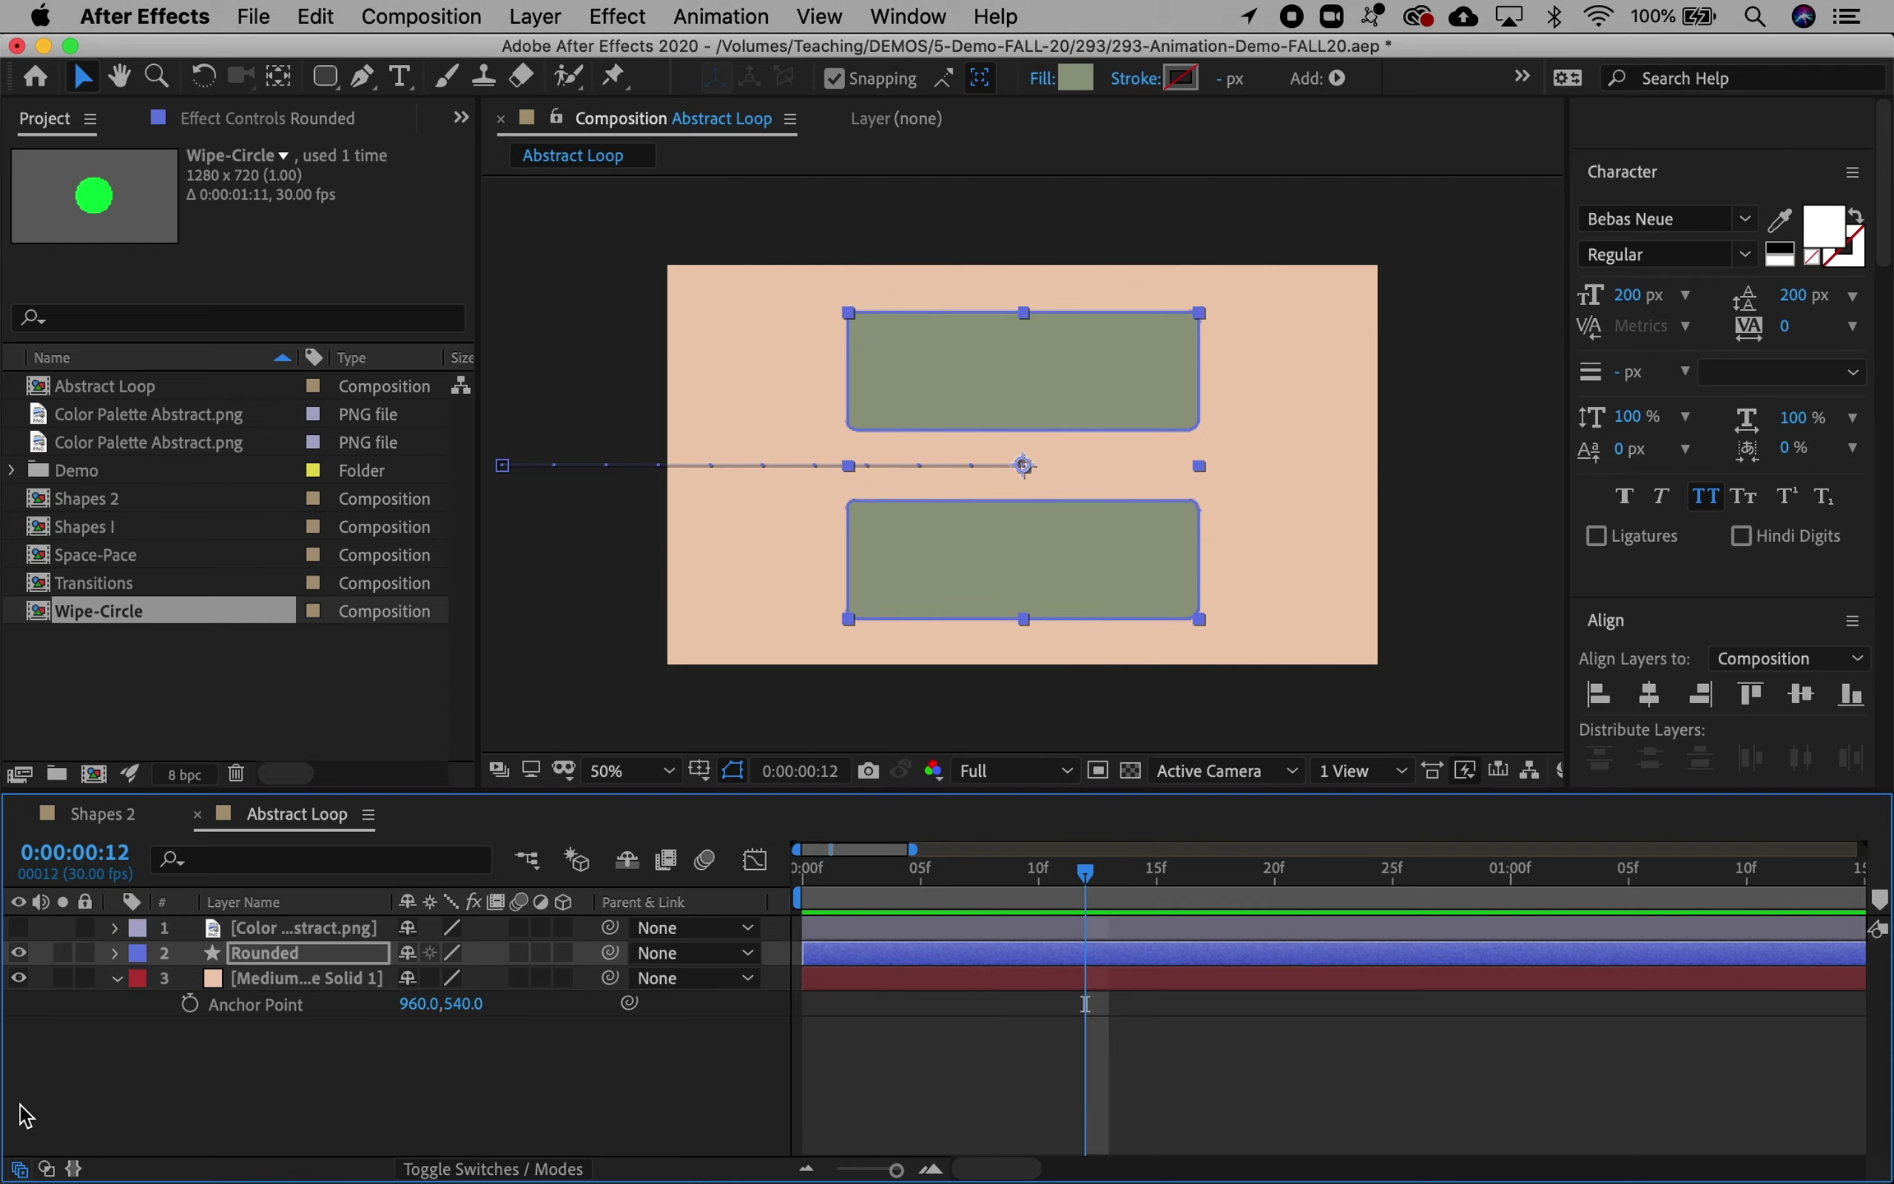
left_click(115, 953)
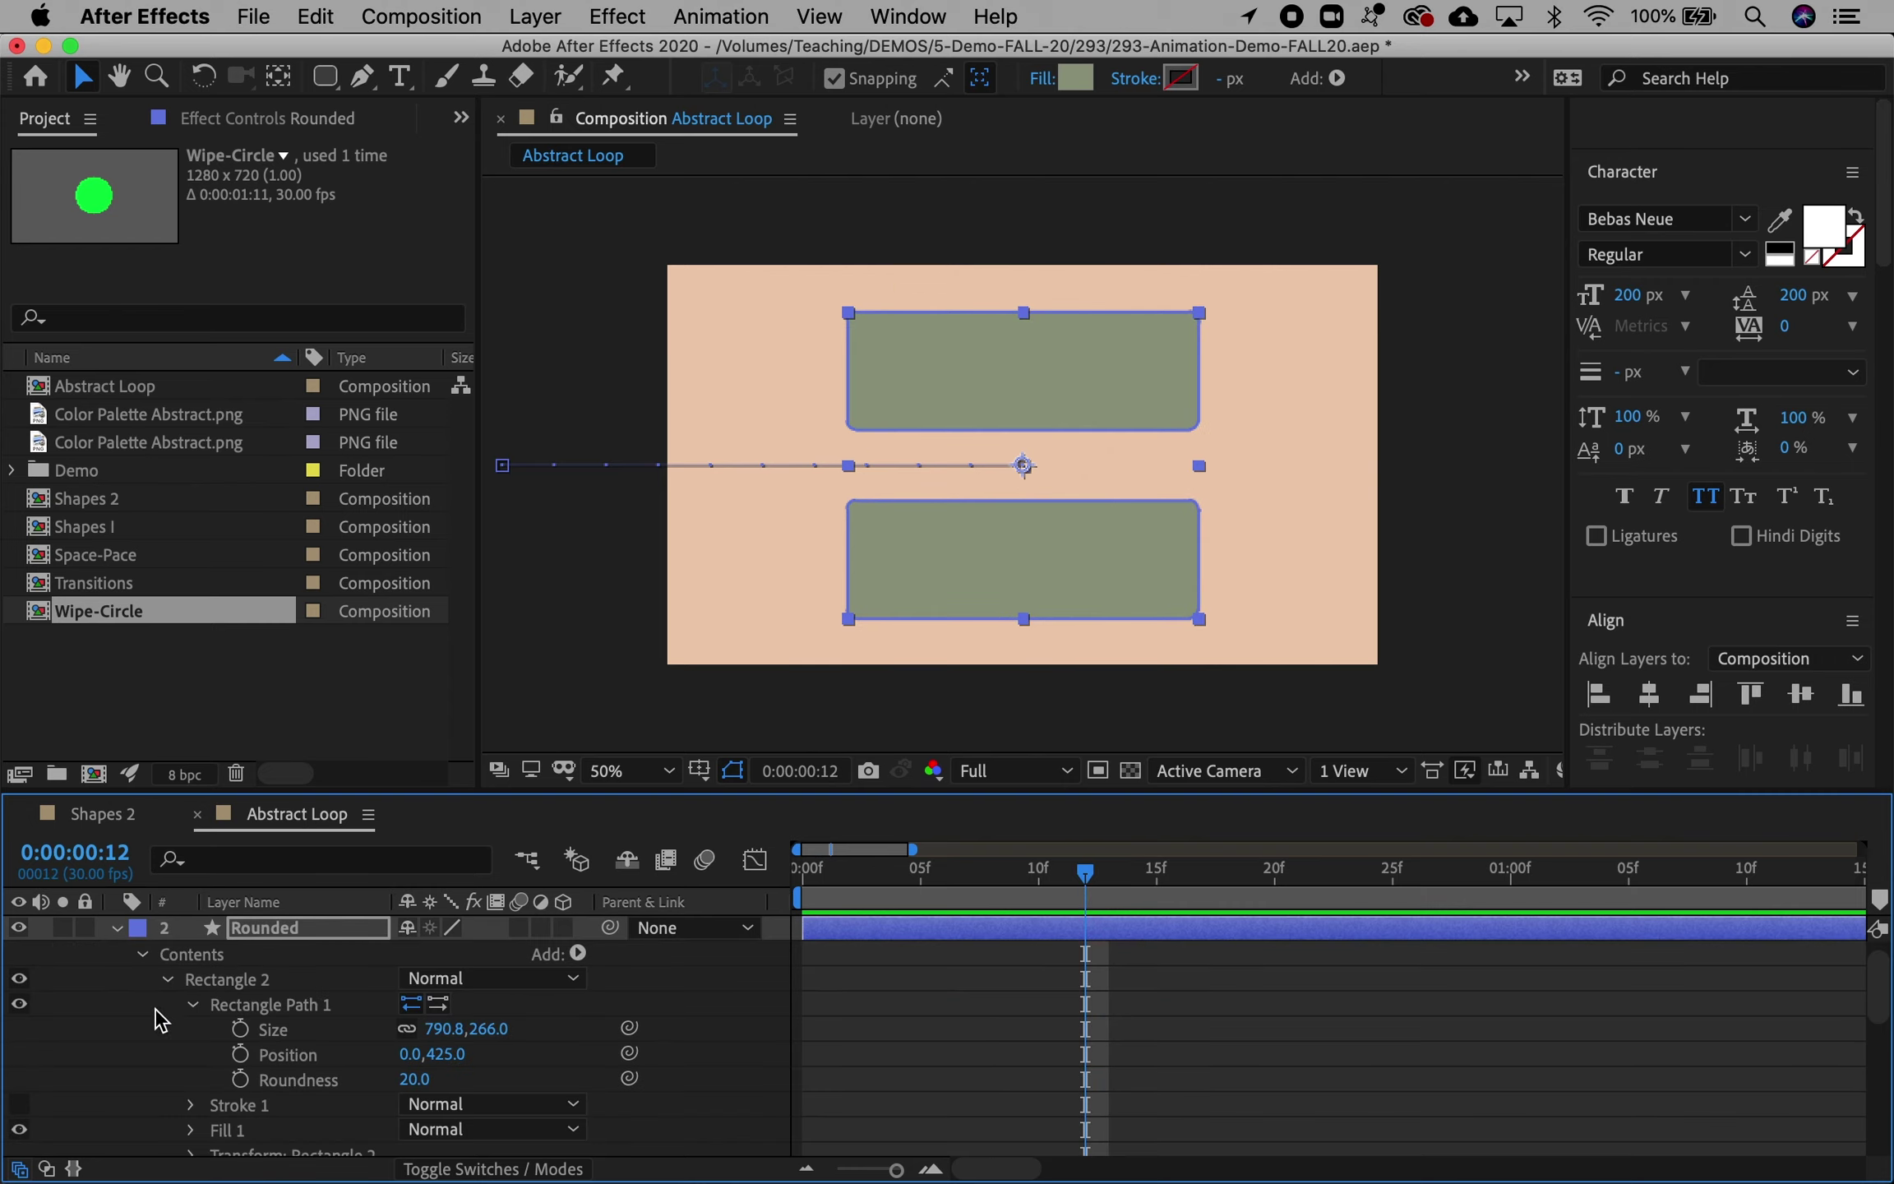
left_click(160, 1056)
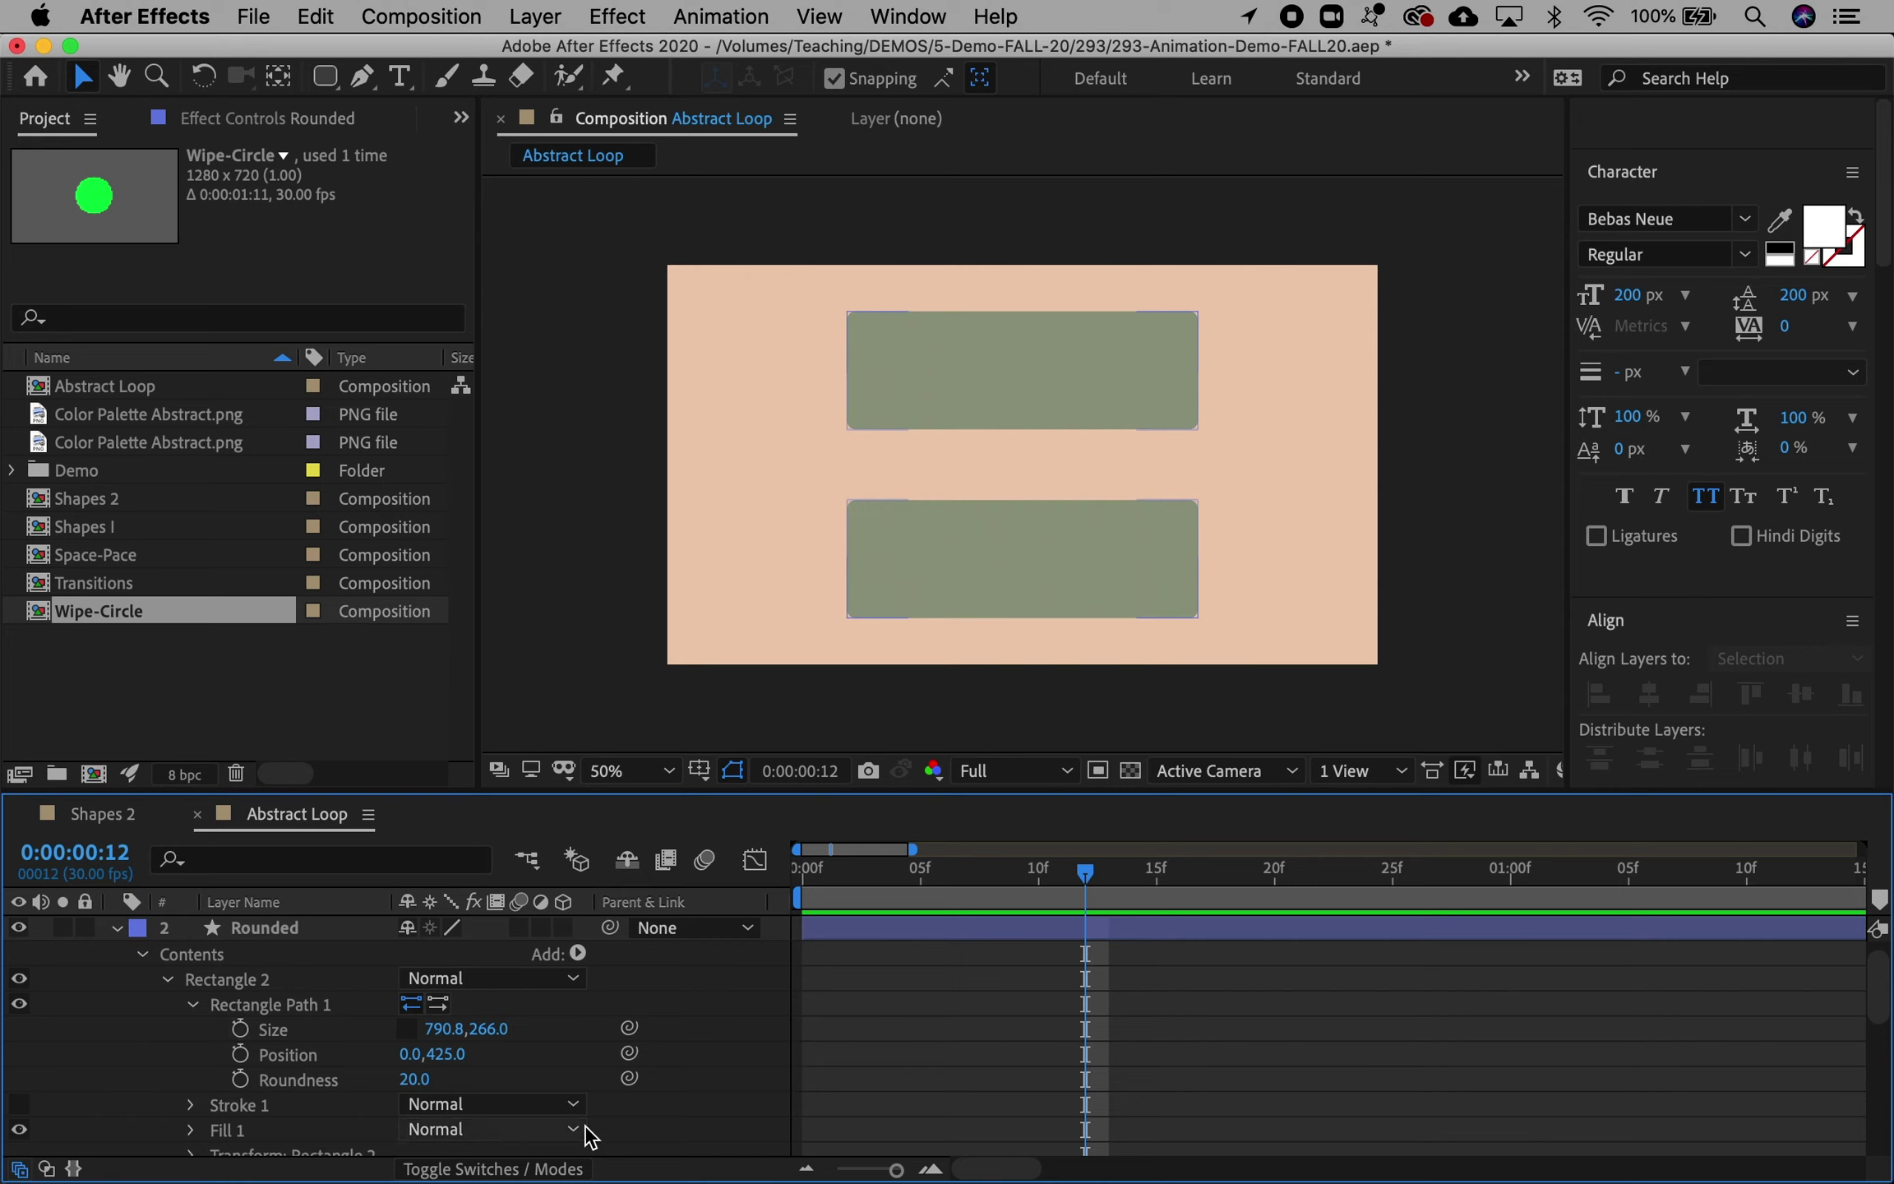
left_click_drag(898, 1172, 839, 1169)
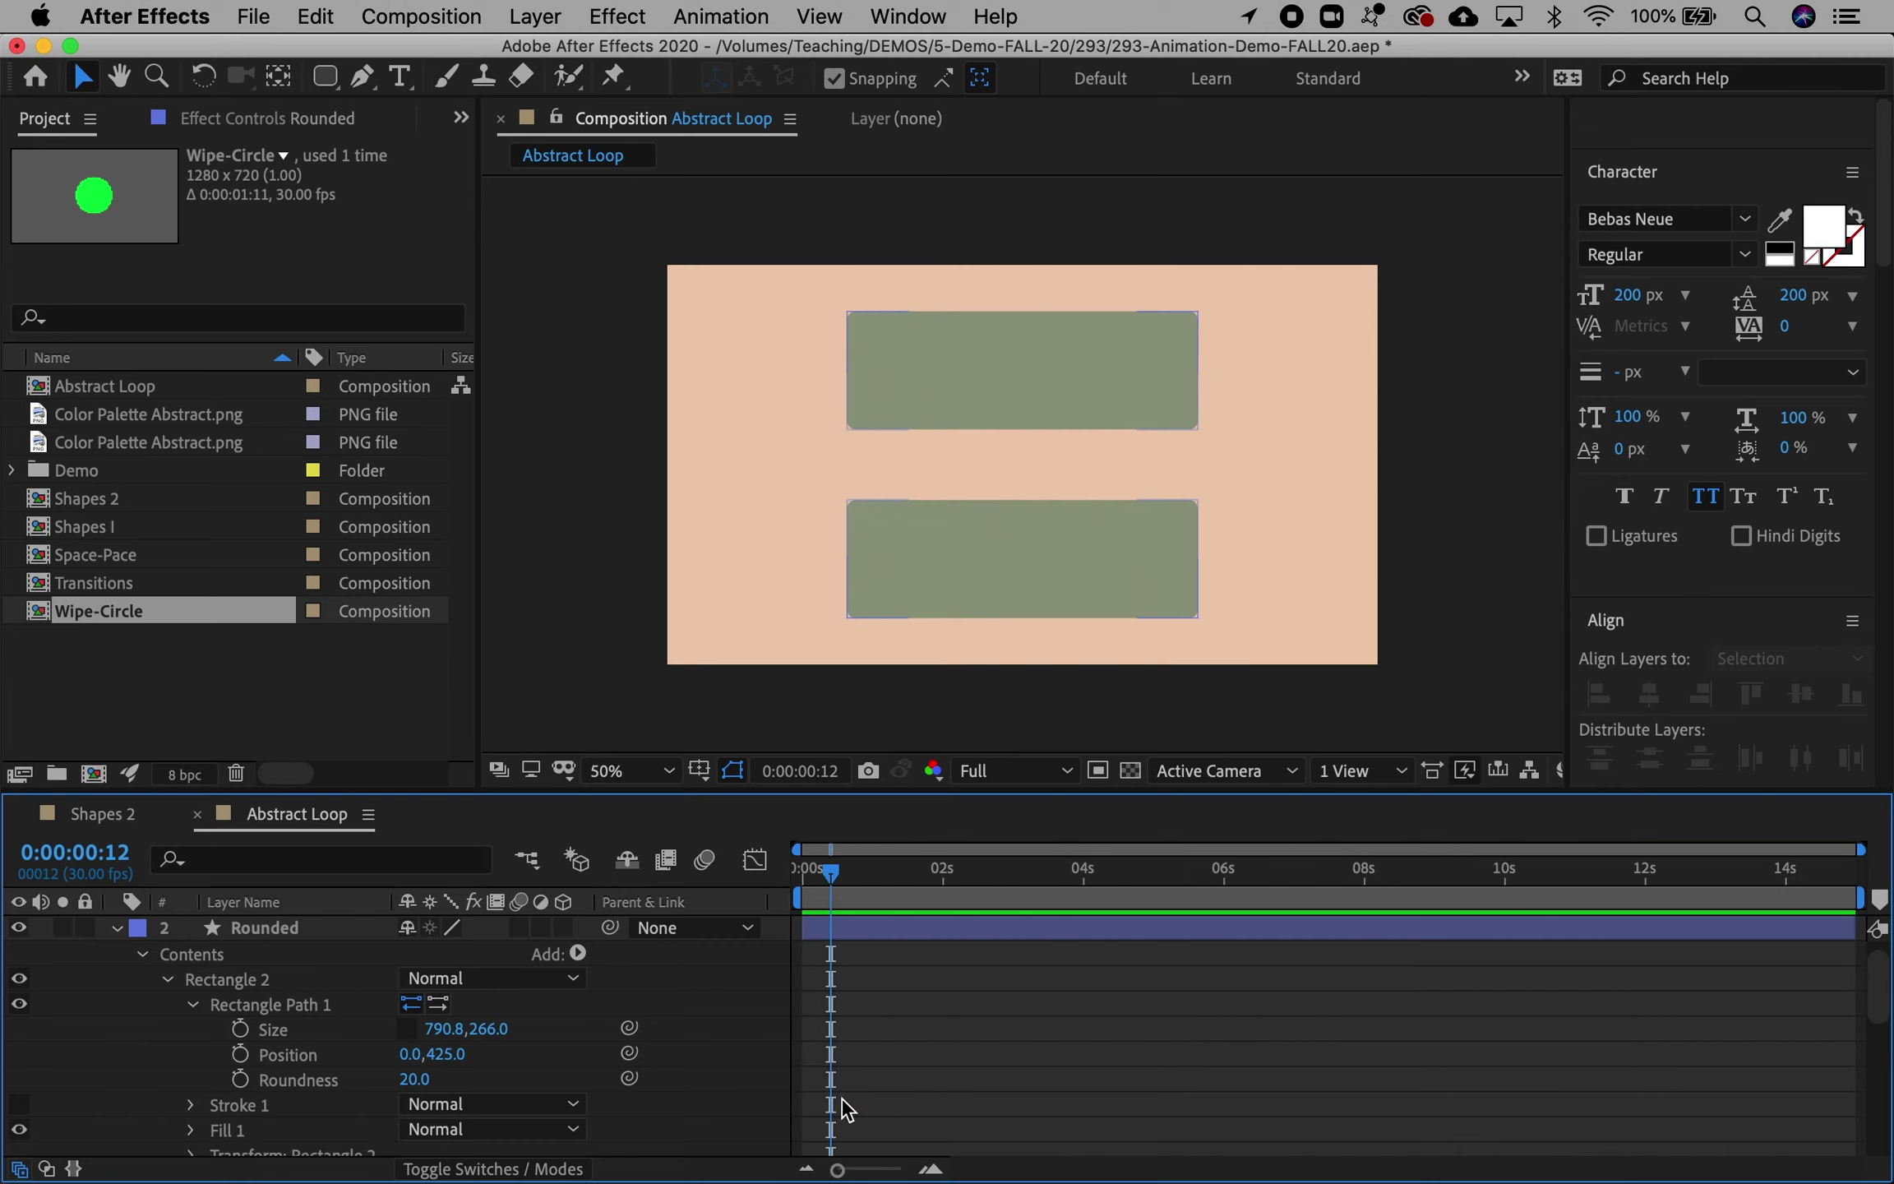
left_click(946, 871)
mouse_move(950, 876)
left_mouse_down()
mouse_move(970, 871)
mouse_move(939, 872)
left_mouse_up()
Step: Keyframe Size (790.8, 266.0) and Roundness (20) for both Rectangle 1 and Rectangle 2
left_click(239, 1033)
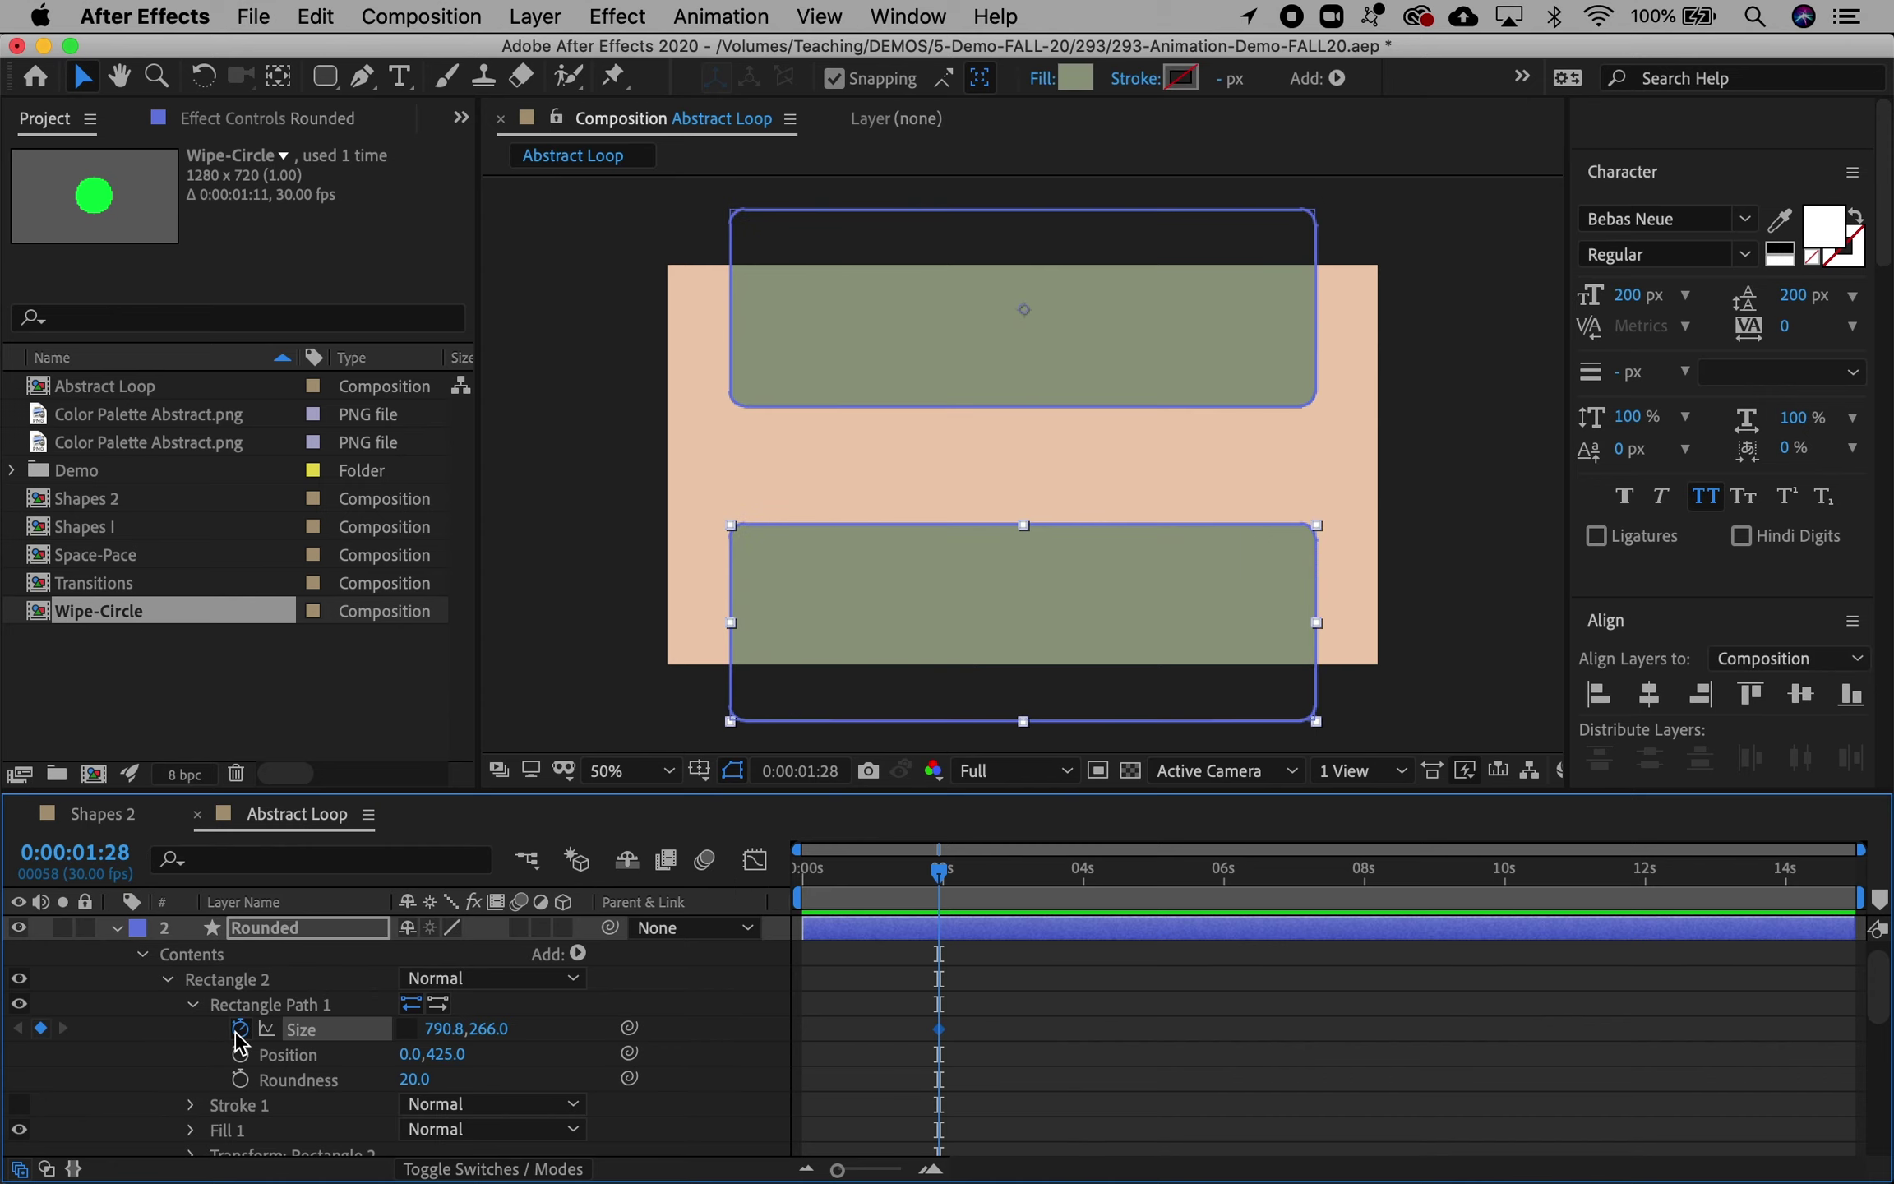
scroll(226, 1067, "down", 4)
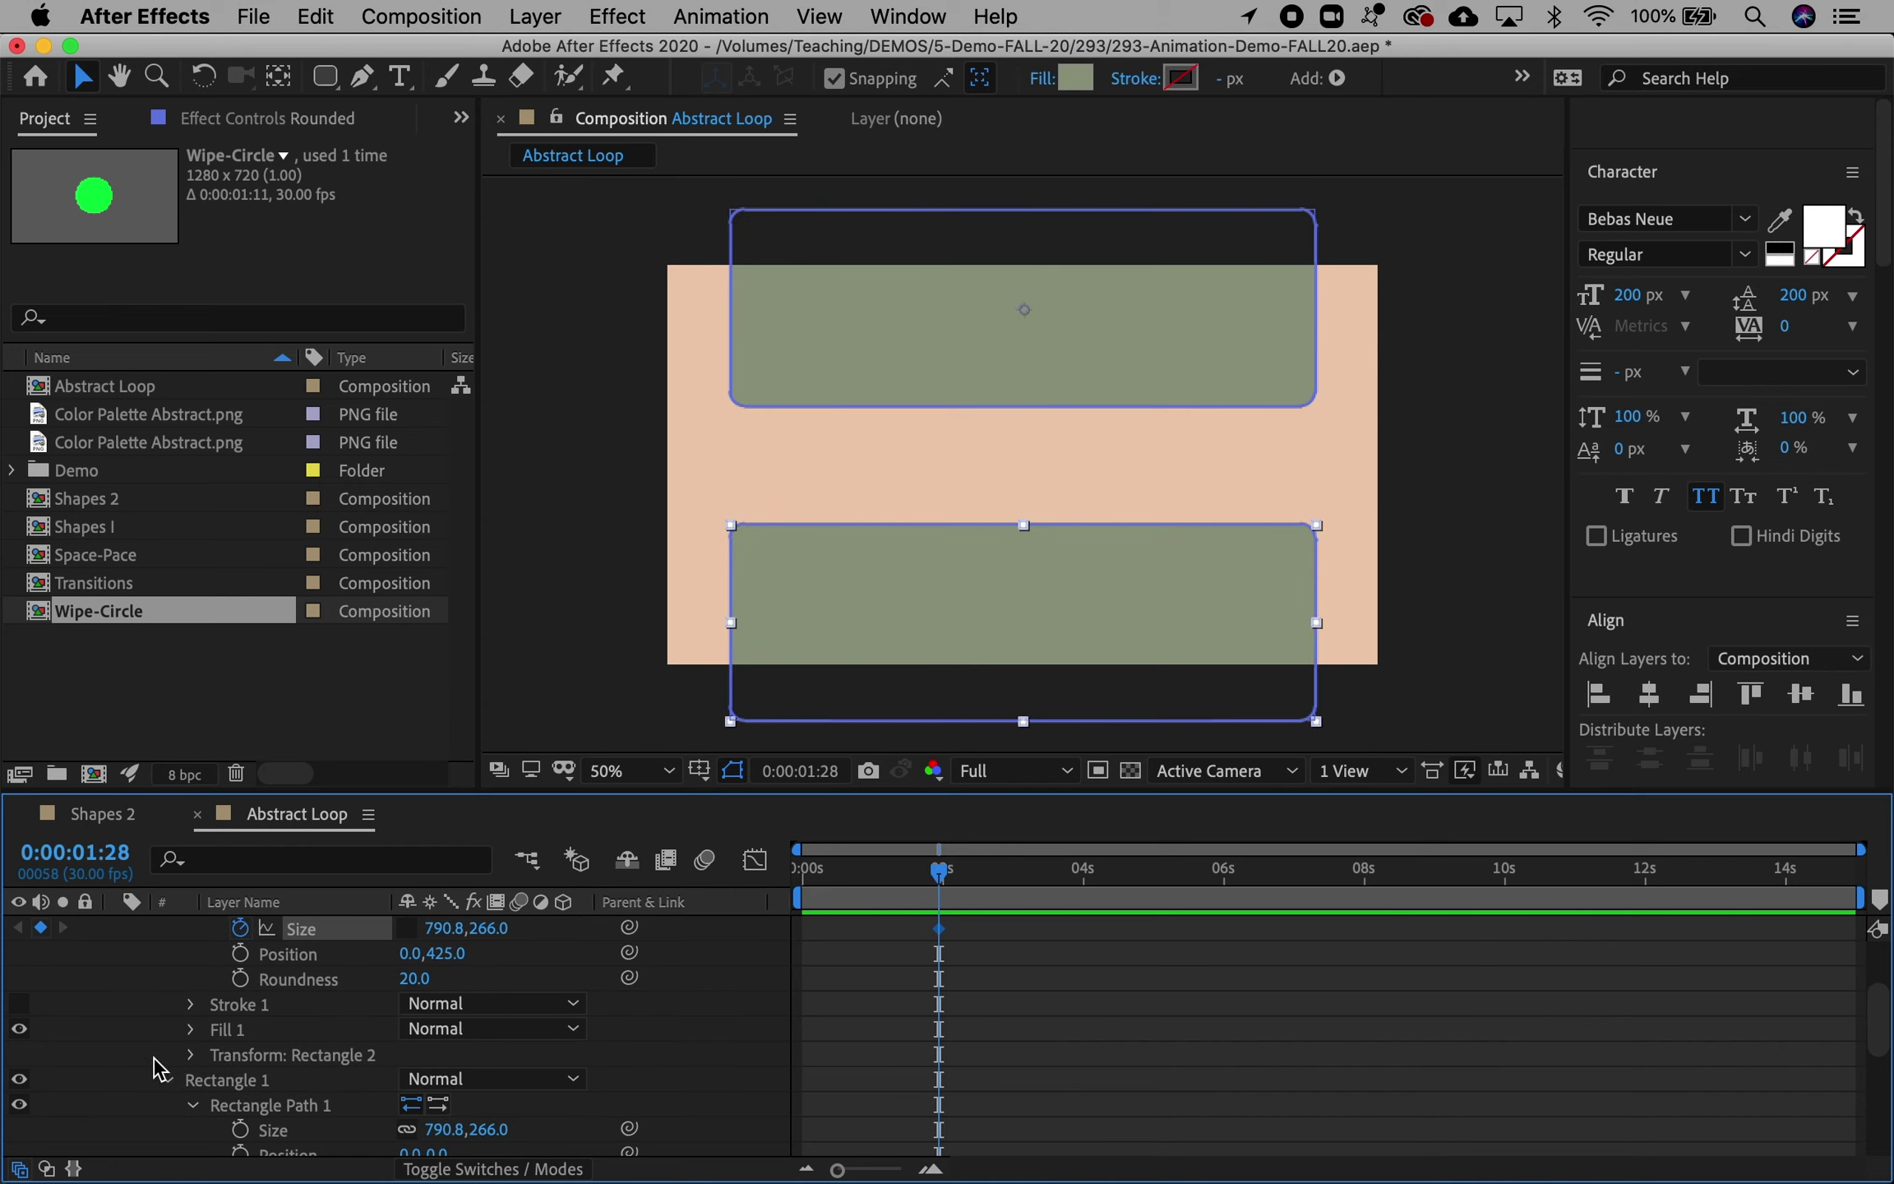
scroll(197, 1102, "down", 3)
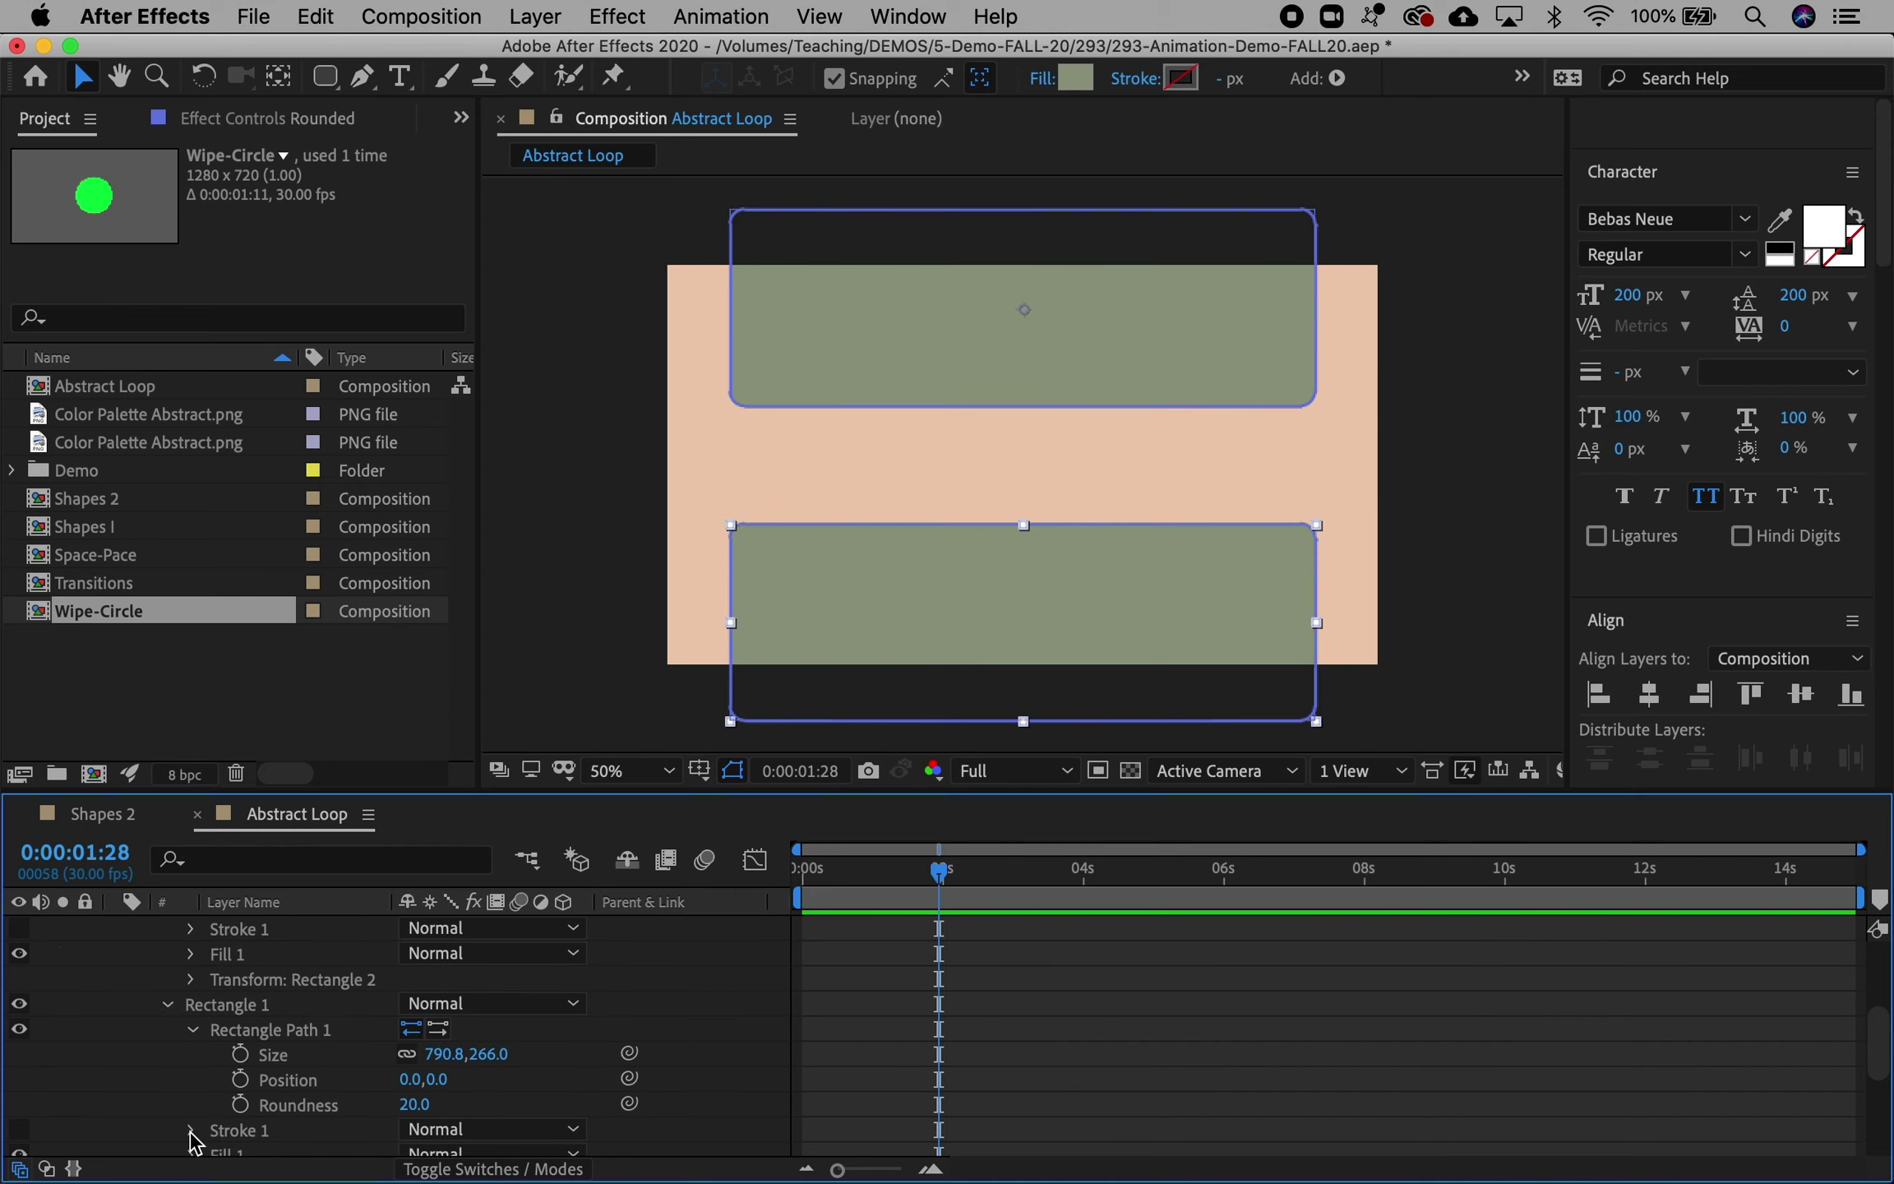
left_click(239, 1054)
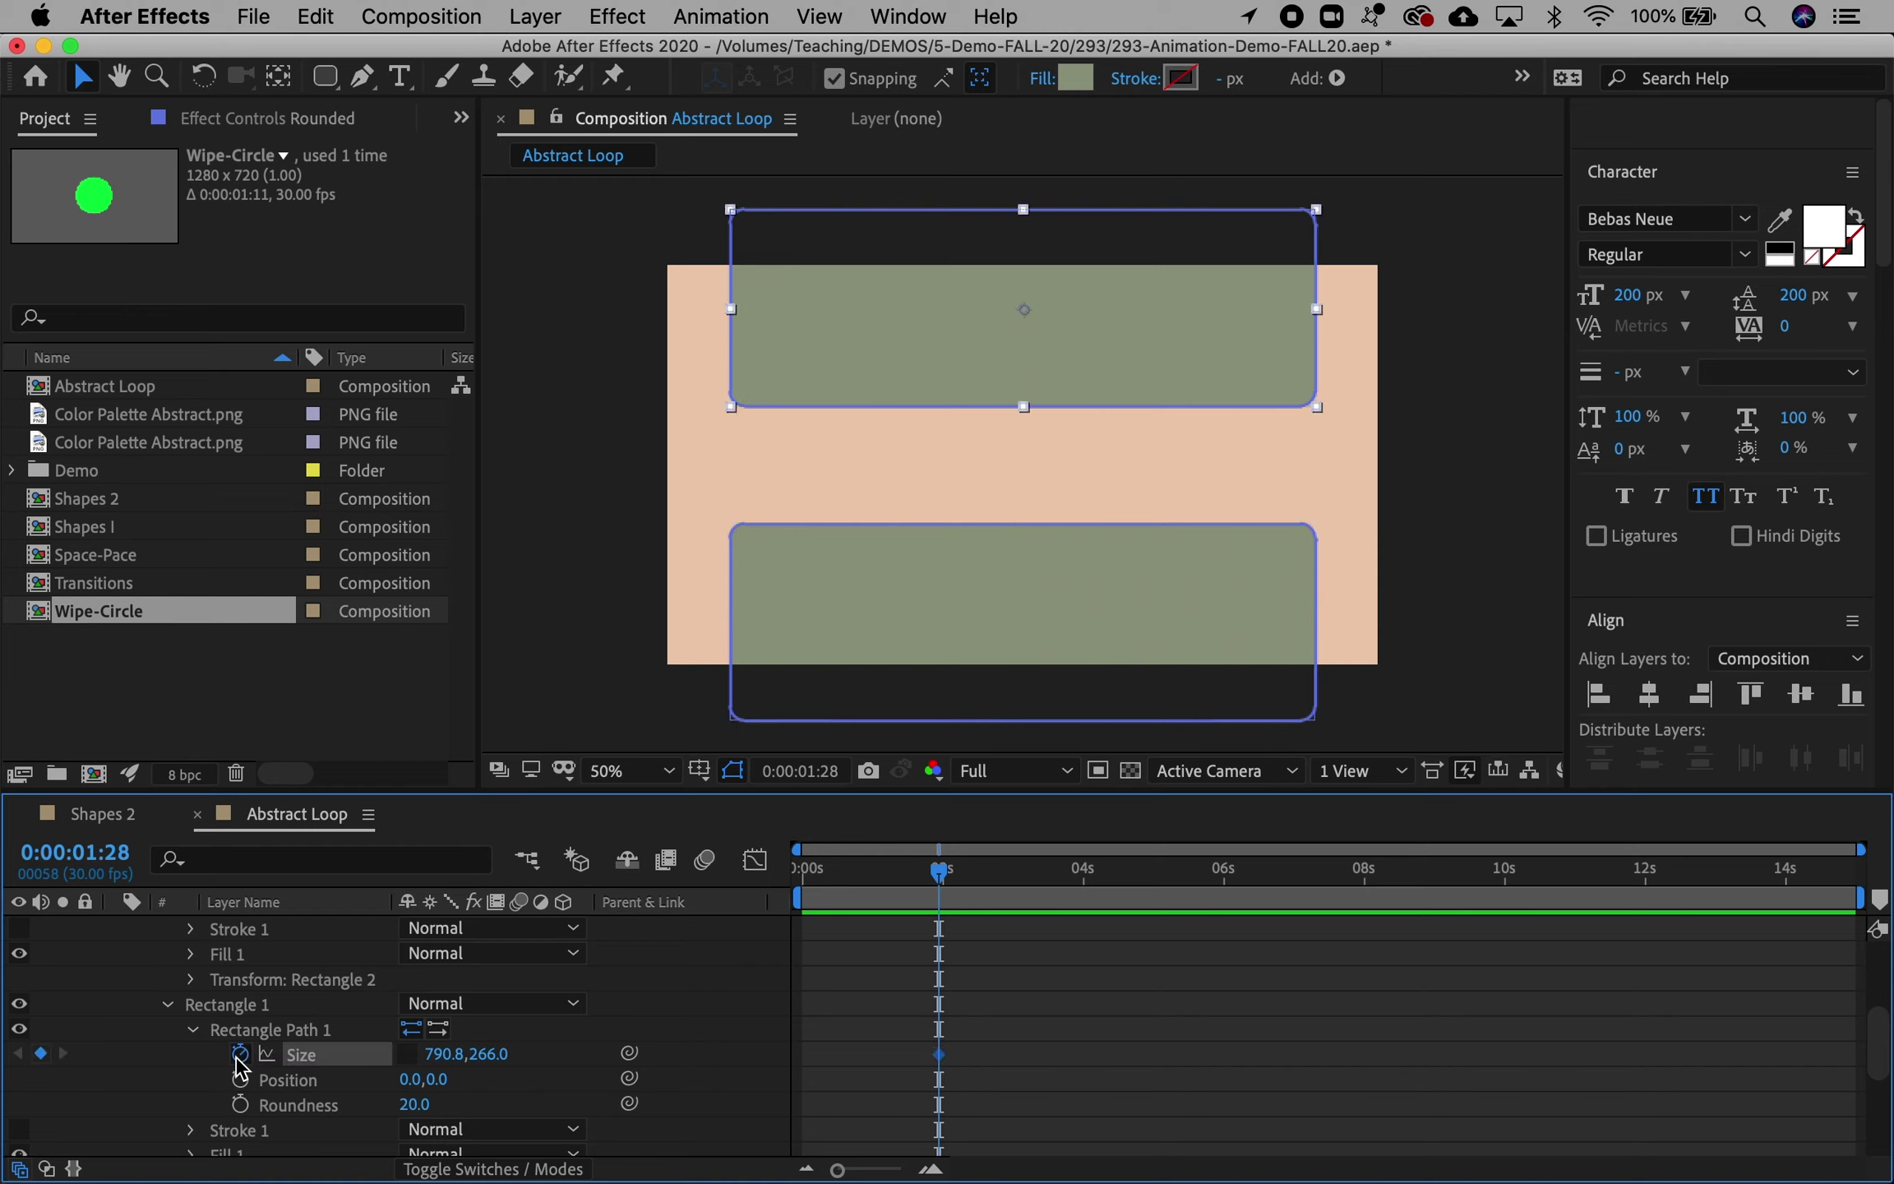
left_click(239, 1104)
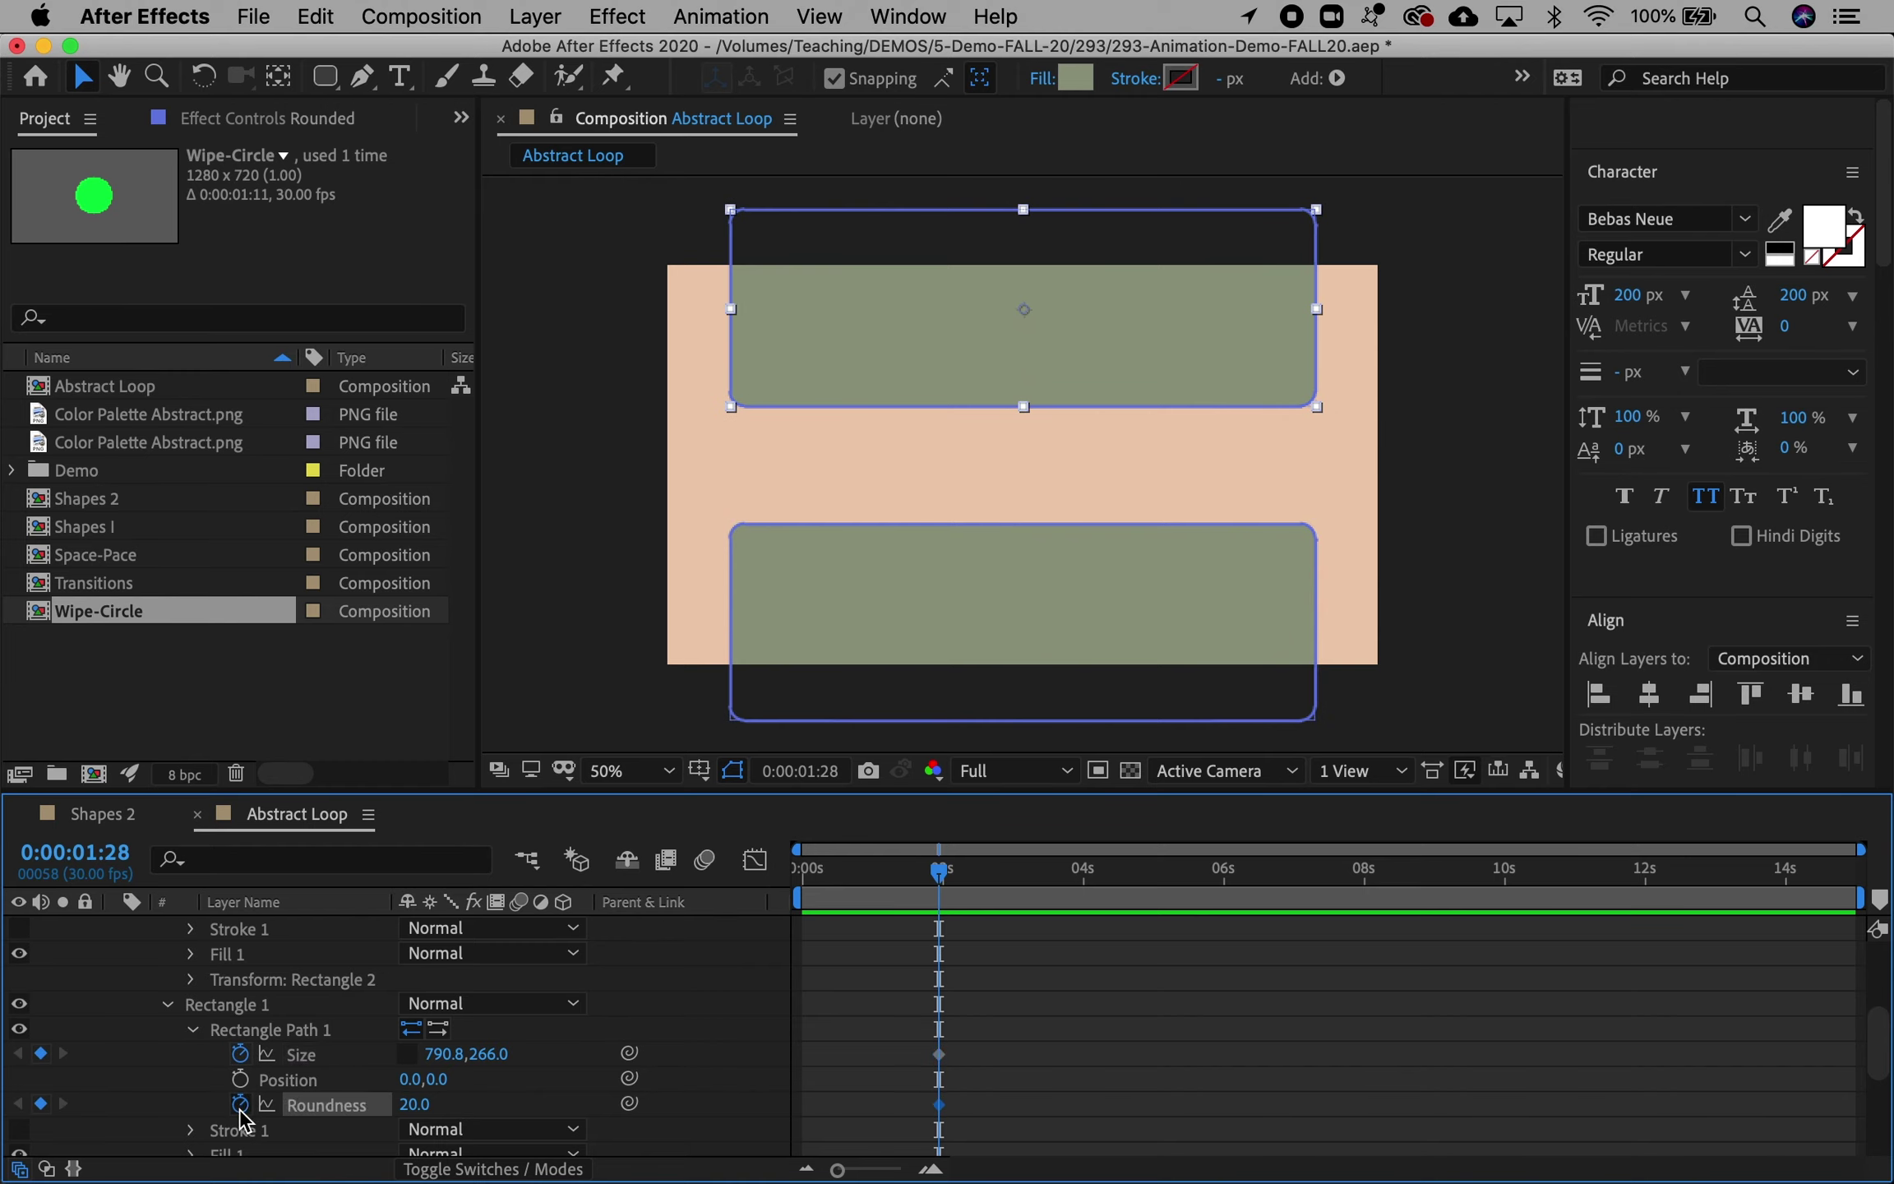
scroll(287, 1076, "up", 5)
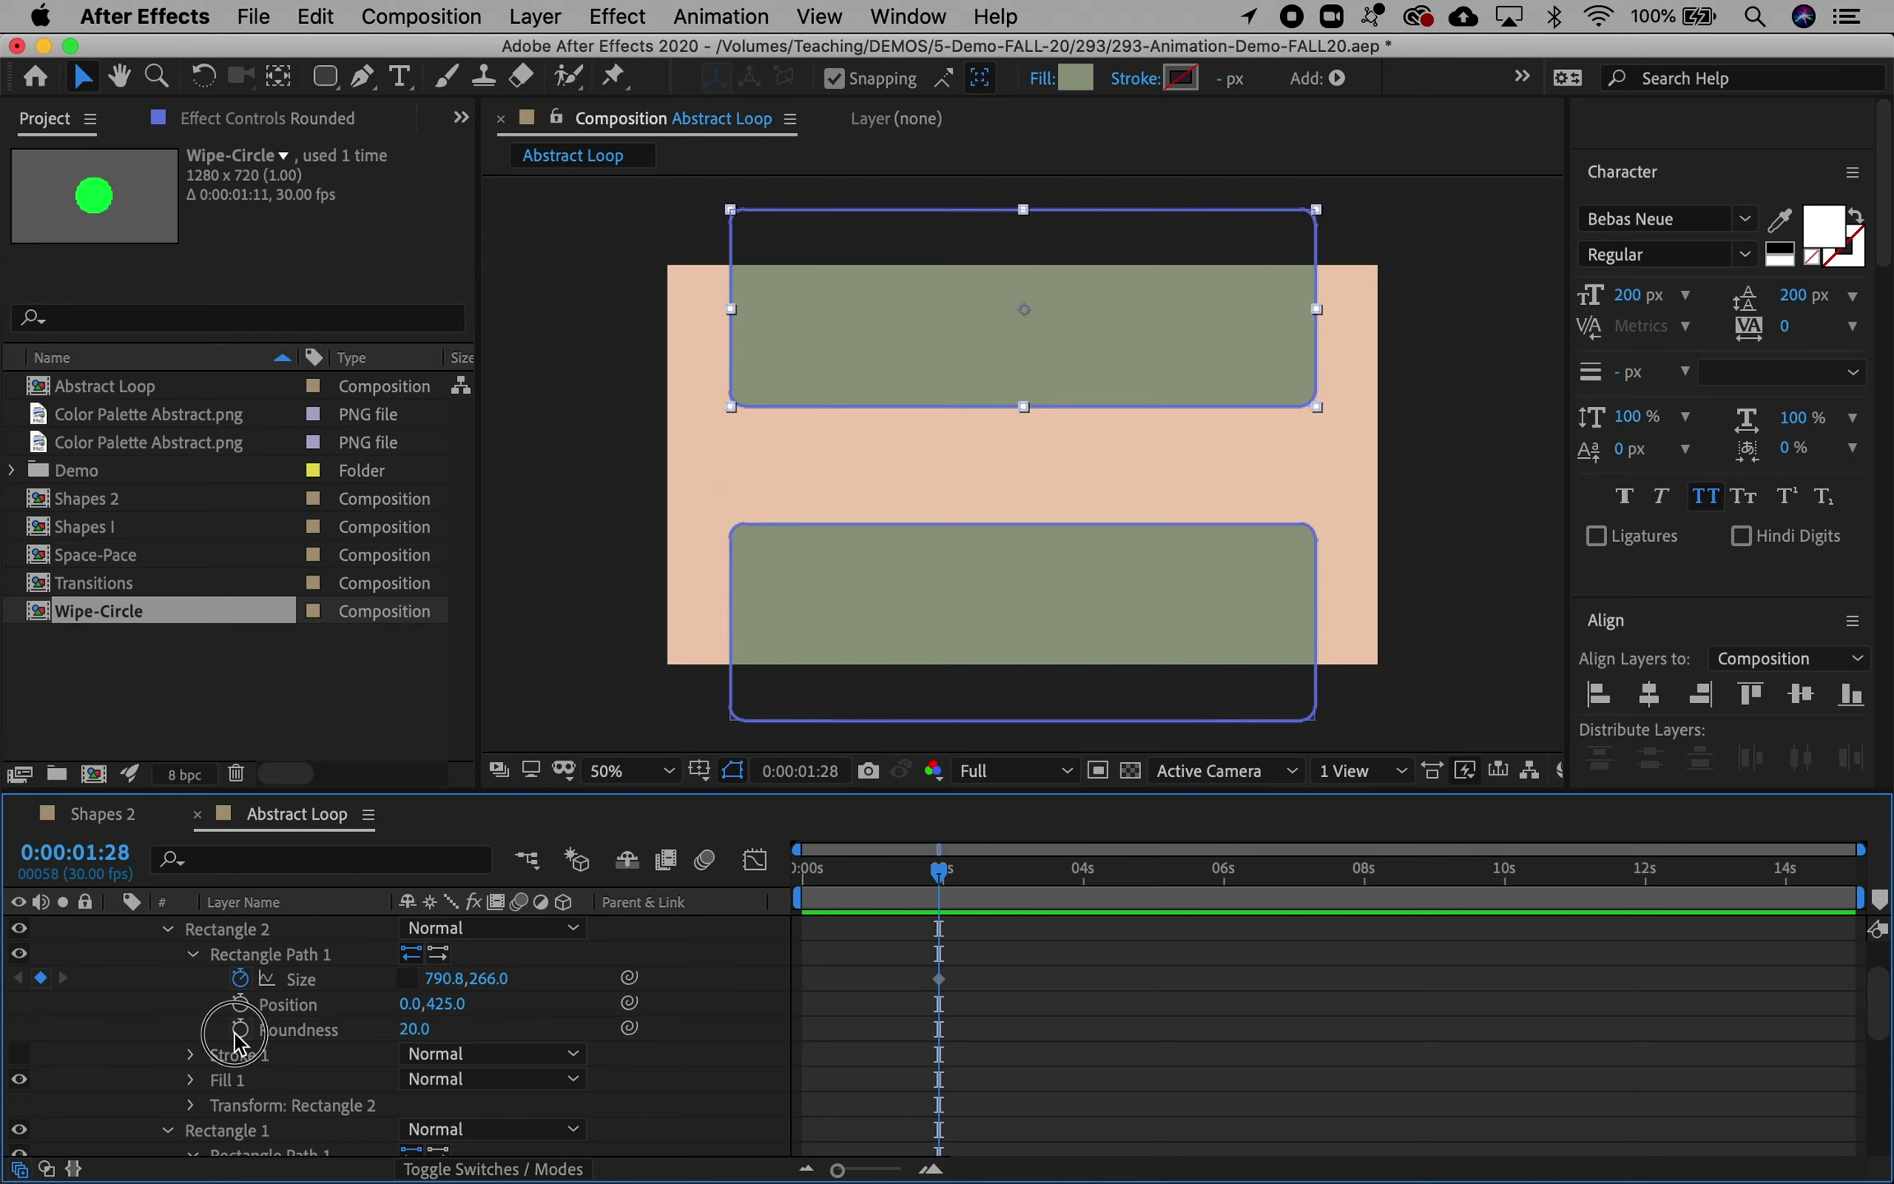
left_click(239, 1029)
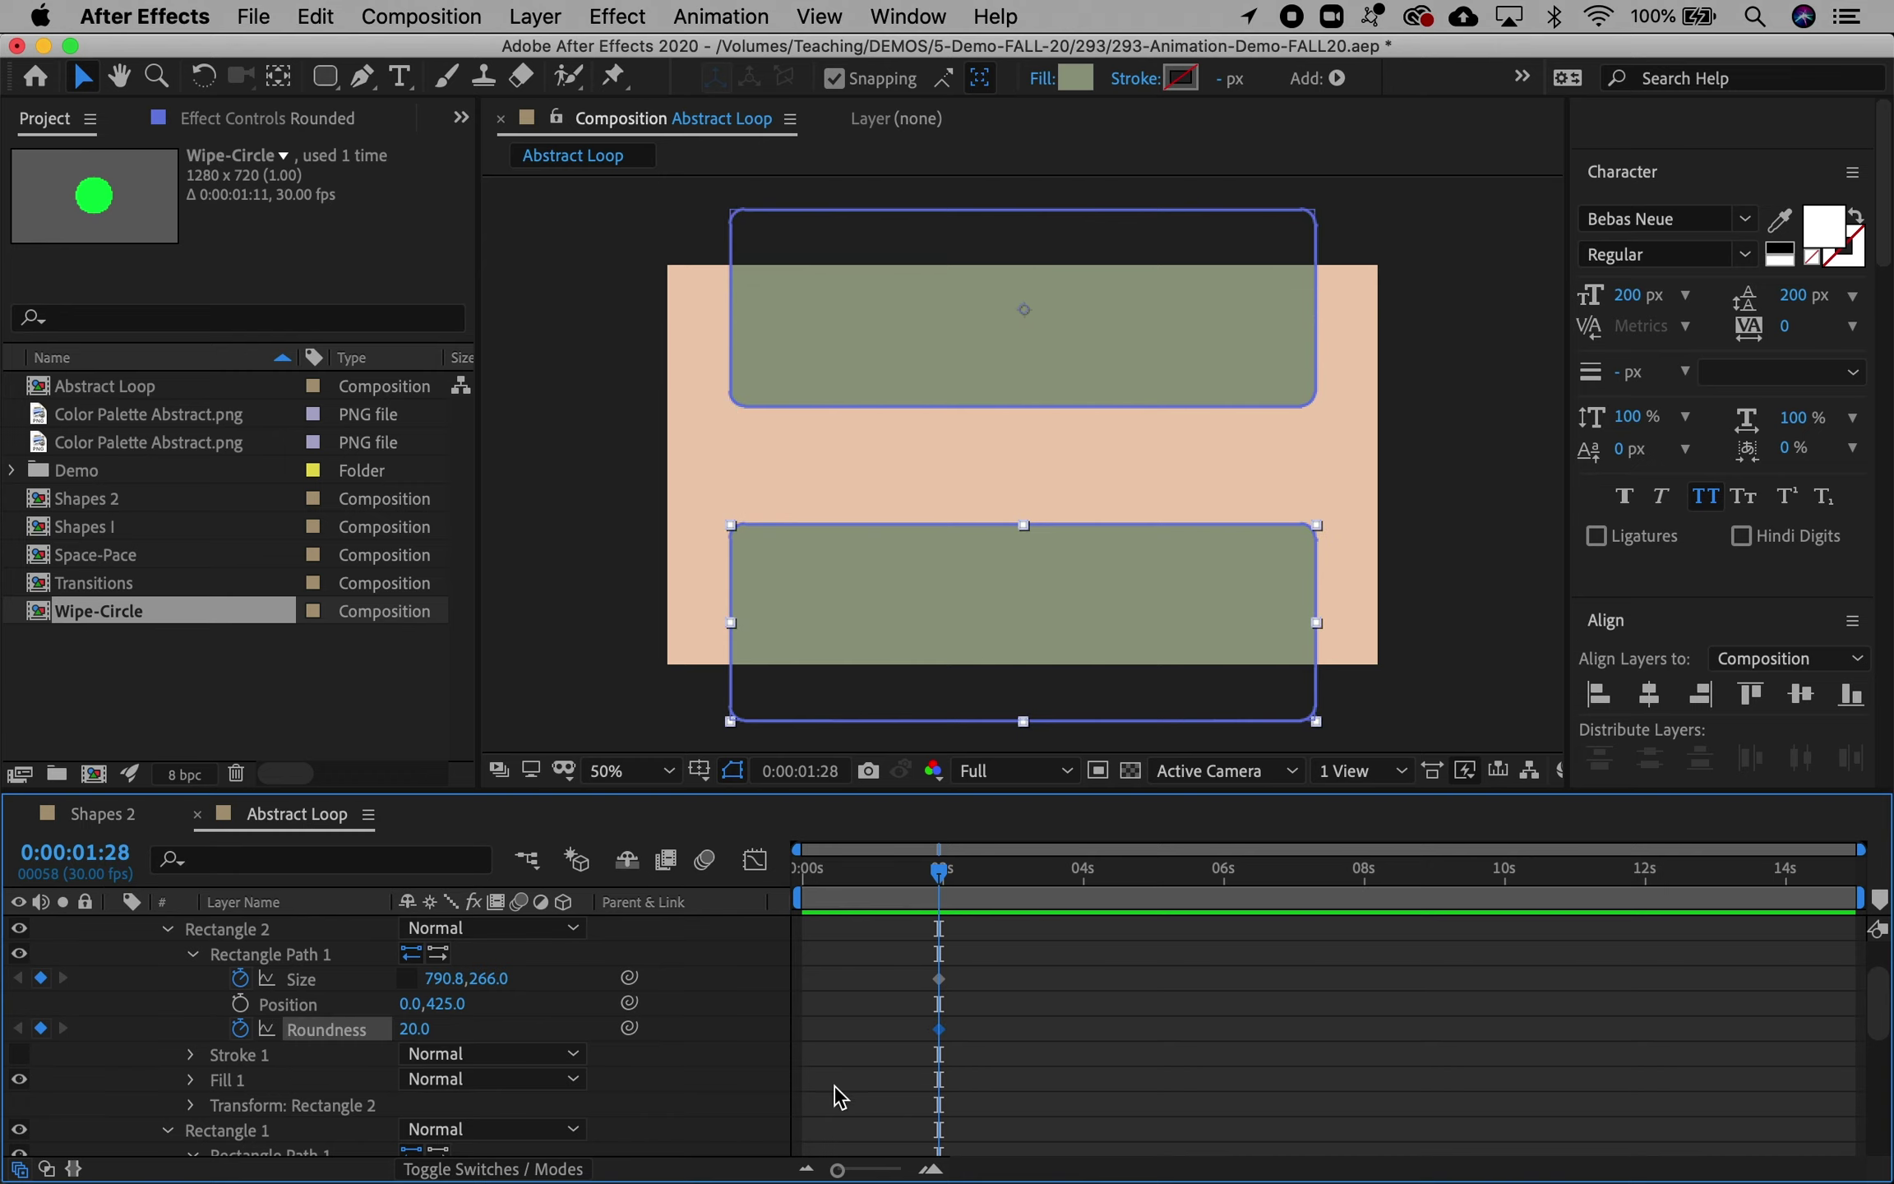
Step: Add Roundness keyframes at frame 0 for both rectangles
key("u")
key("Home")
left_click(40, 1041)
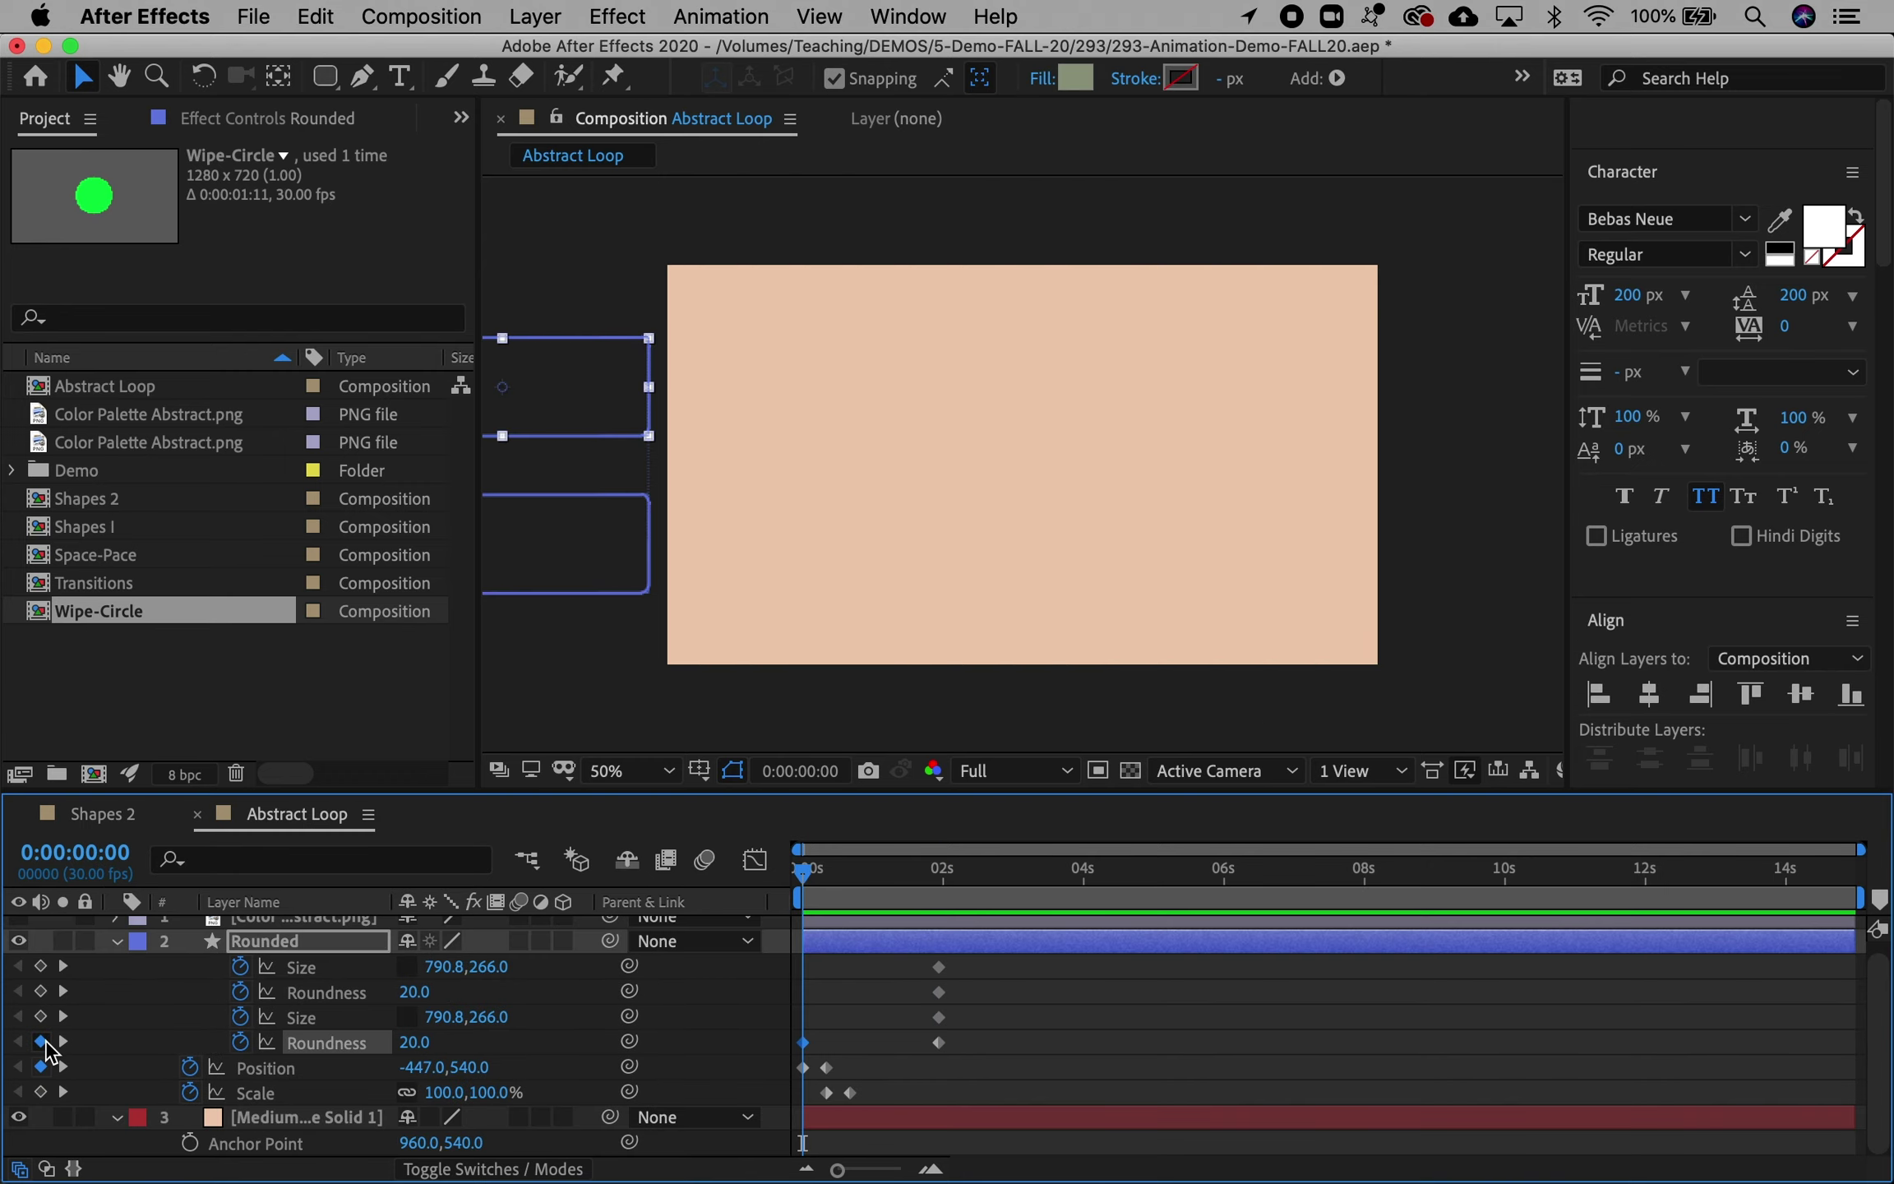
left_click(41, 992)
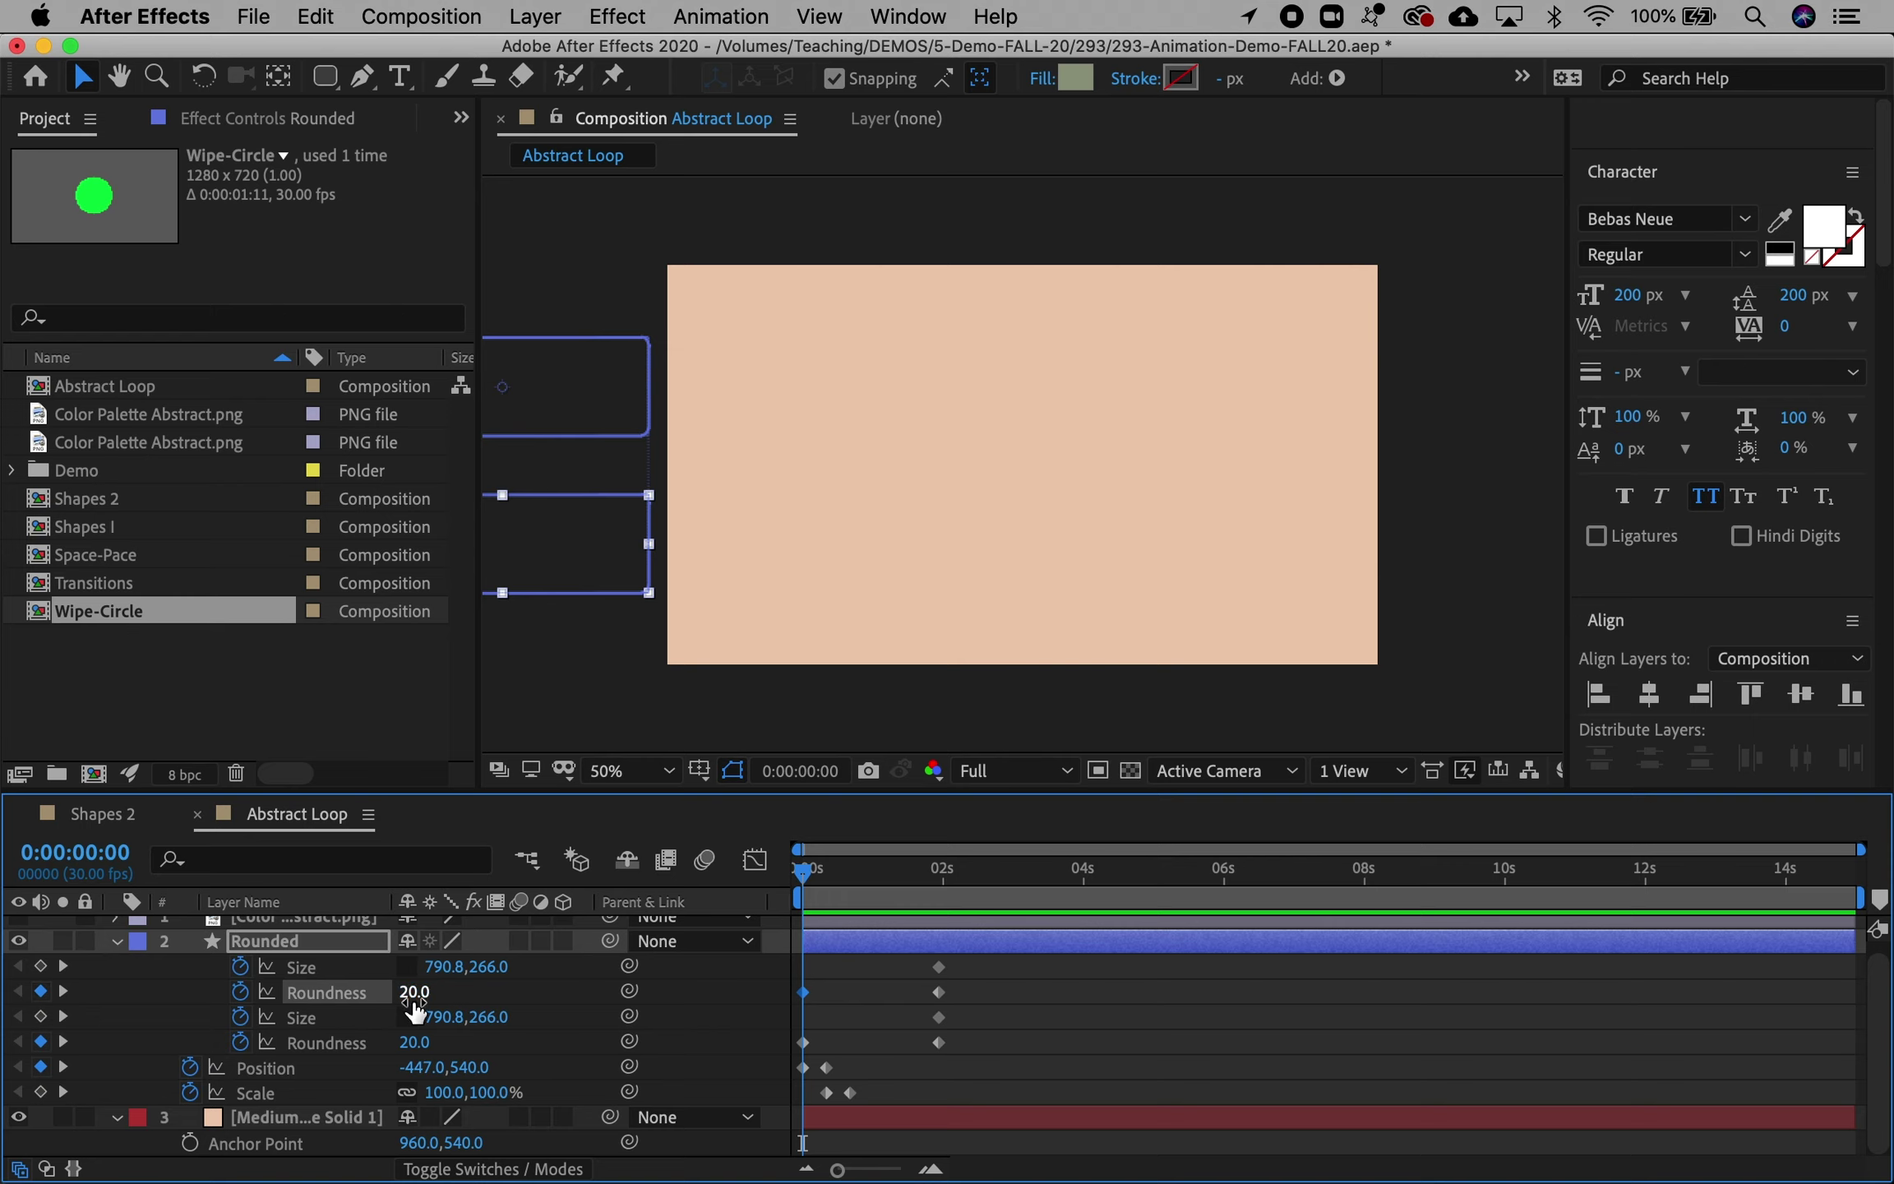
Step: Move the four Size and Roundness keyframes from 1:28 onto frame 20
key("k")
left_click_drag(904, 956, 853, 1050)
left_click(878, 870)
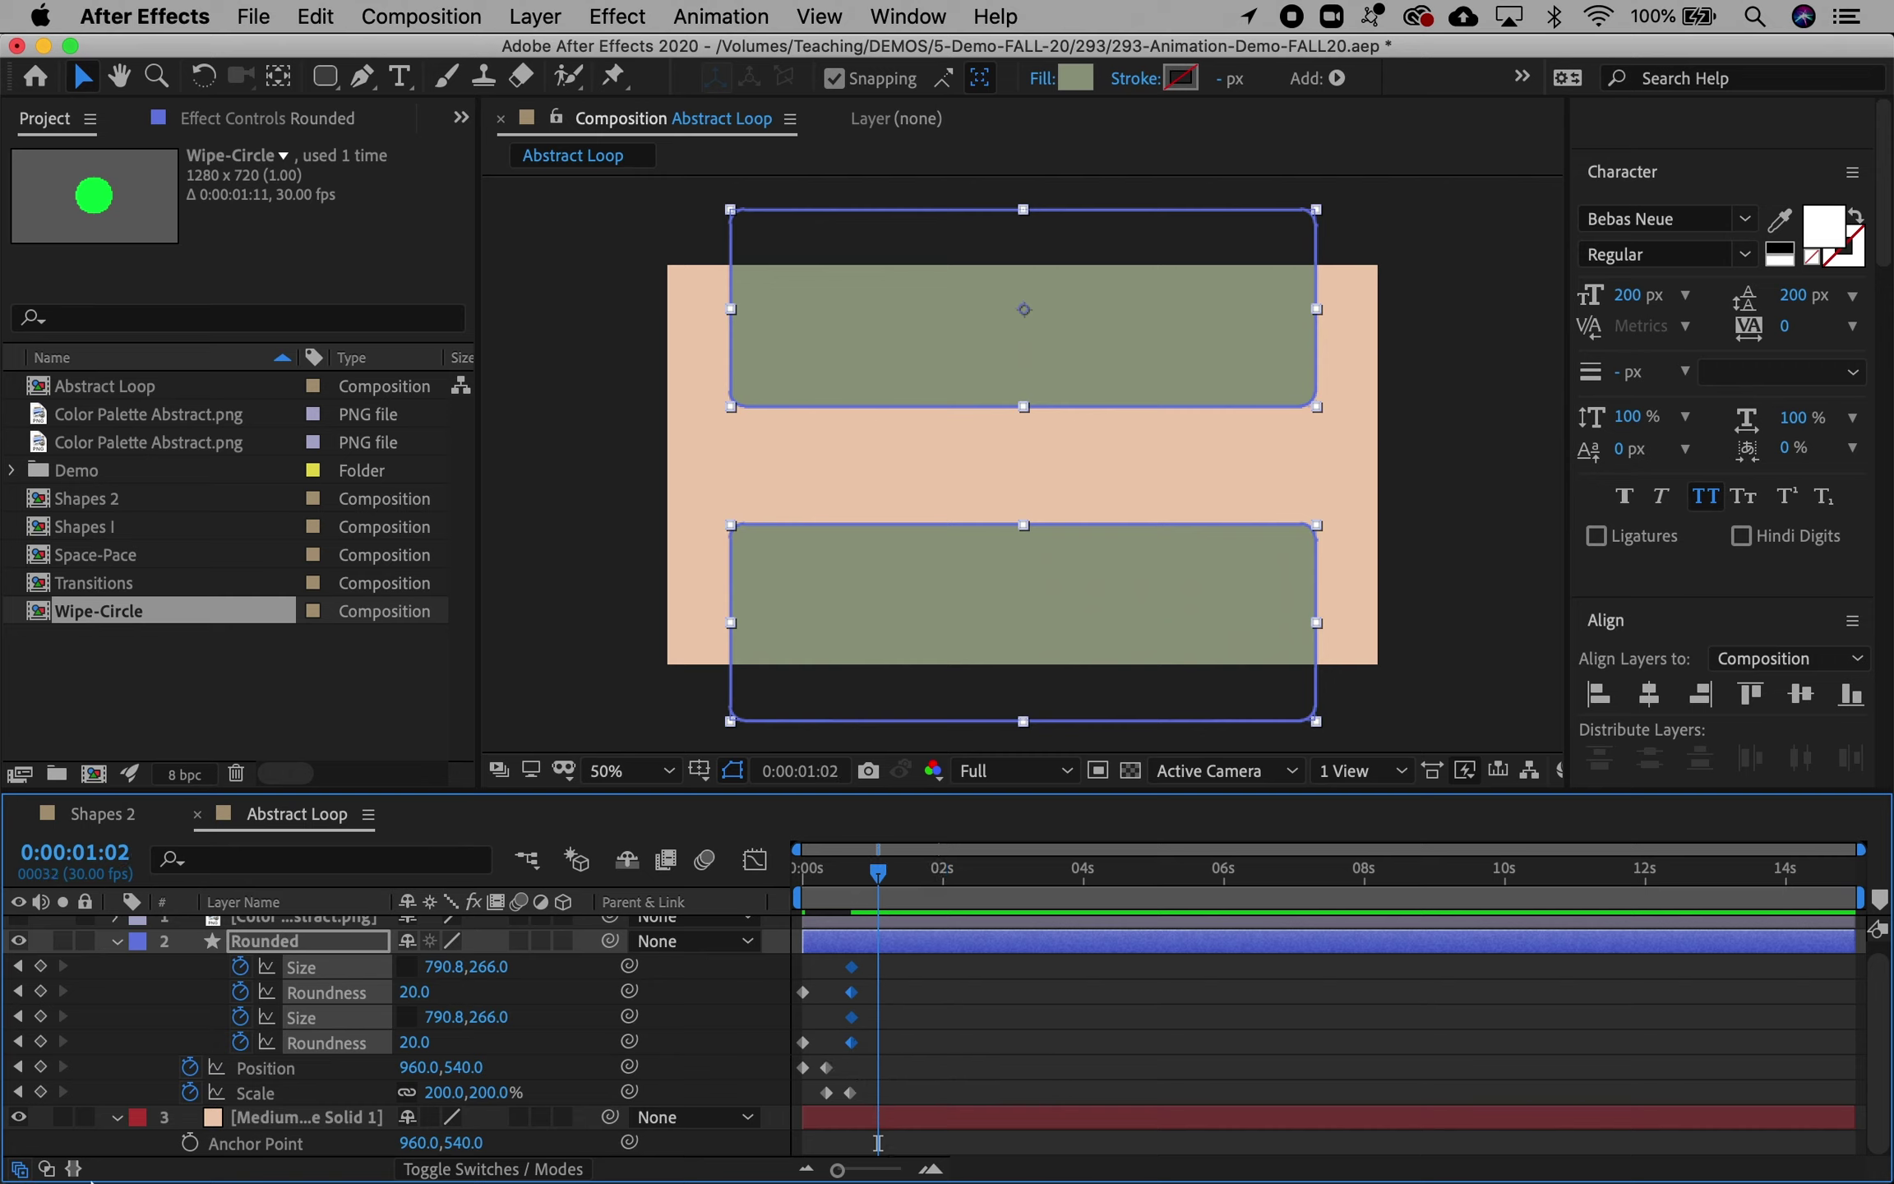
left_click(17, 1092)
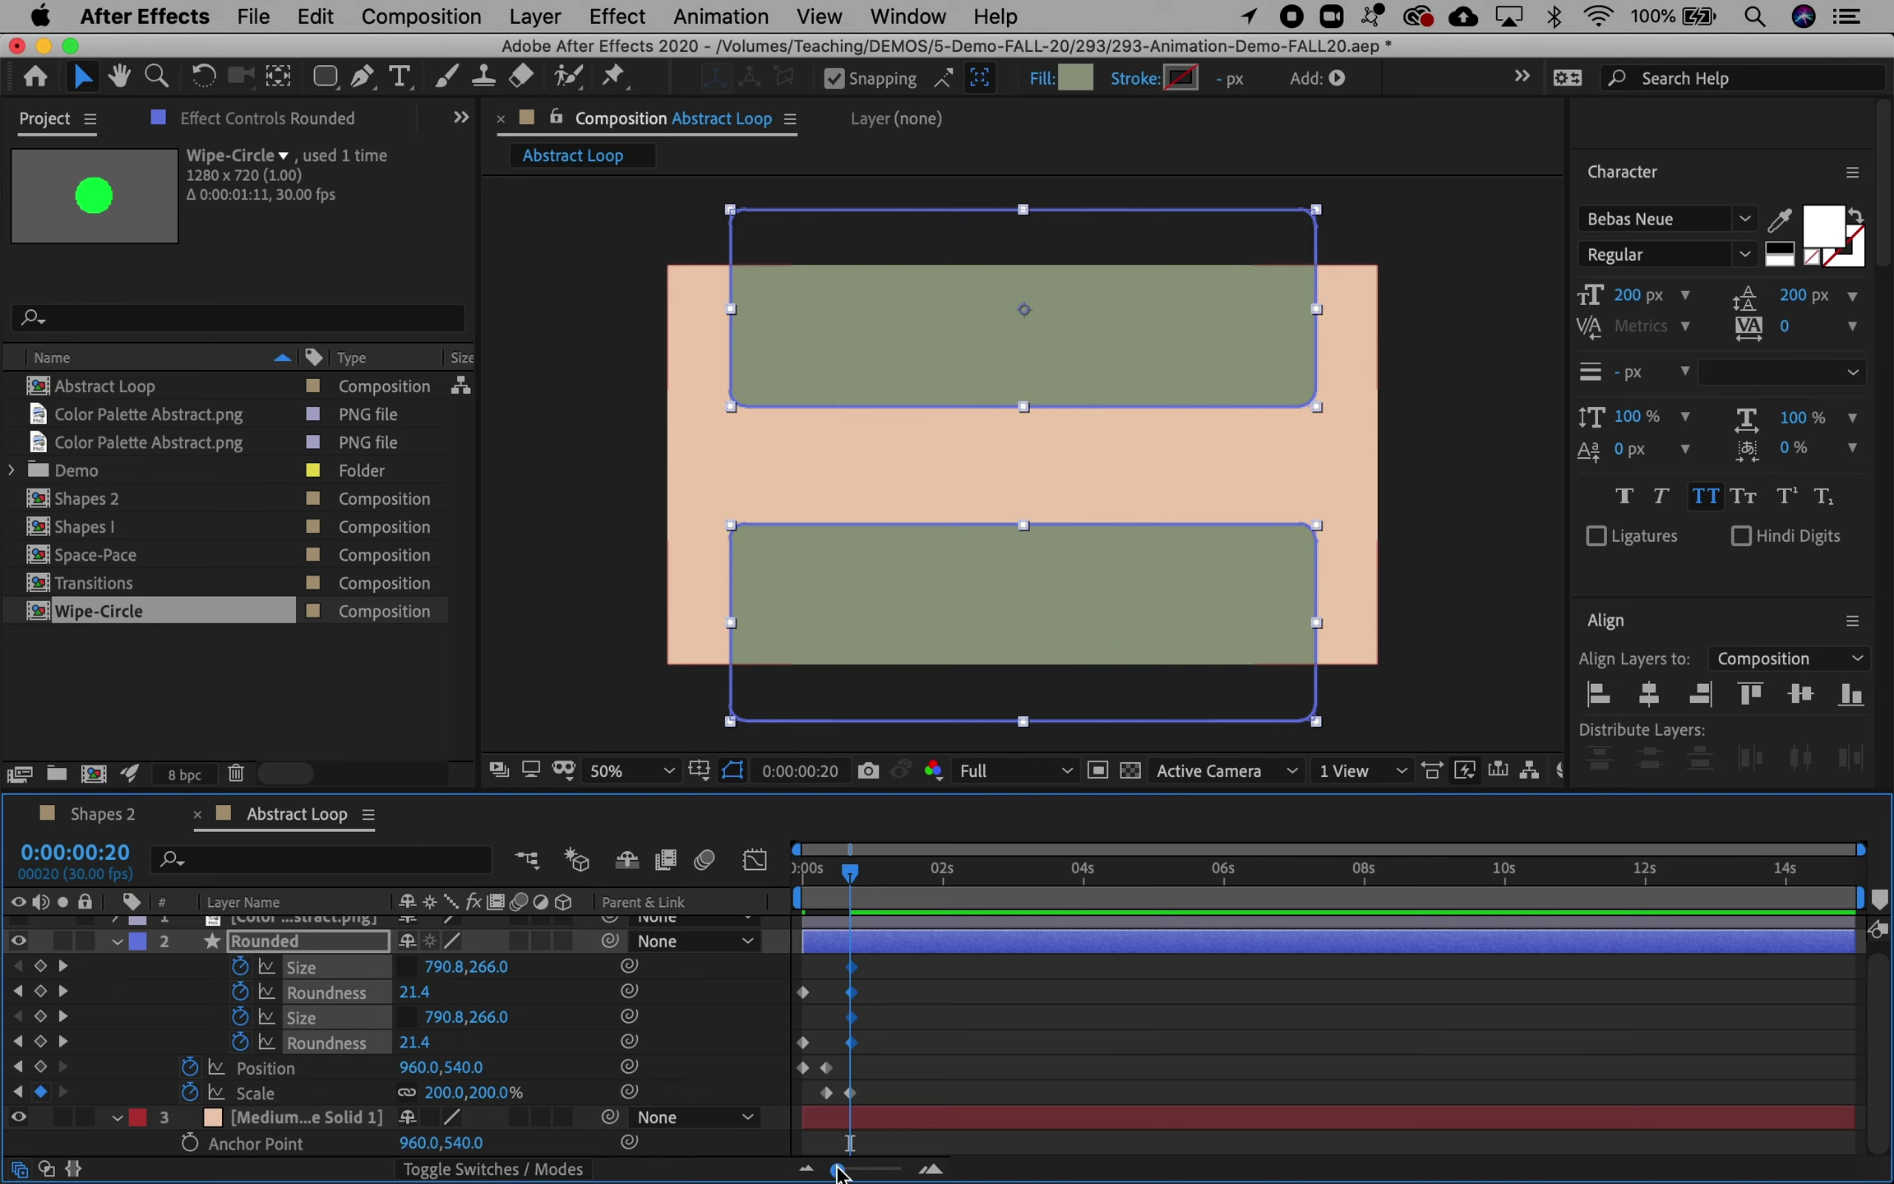
left_click_drag(837, 1169, 901, 1169)
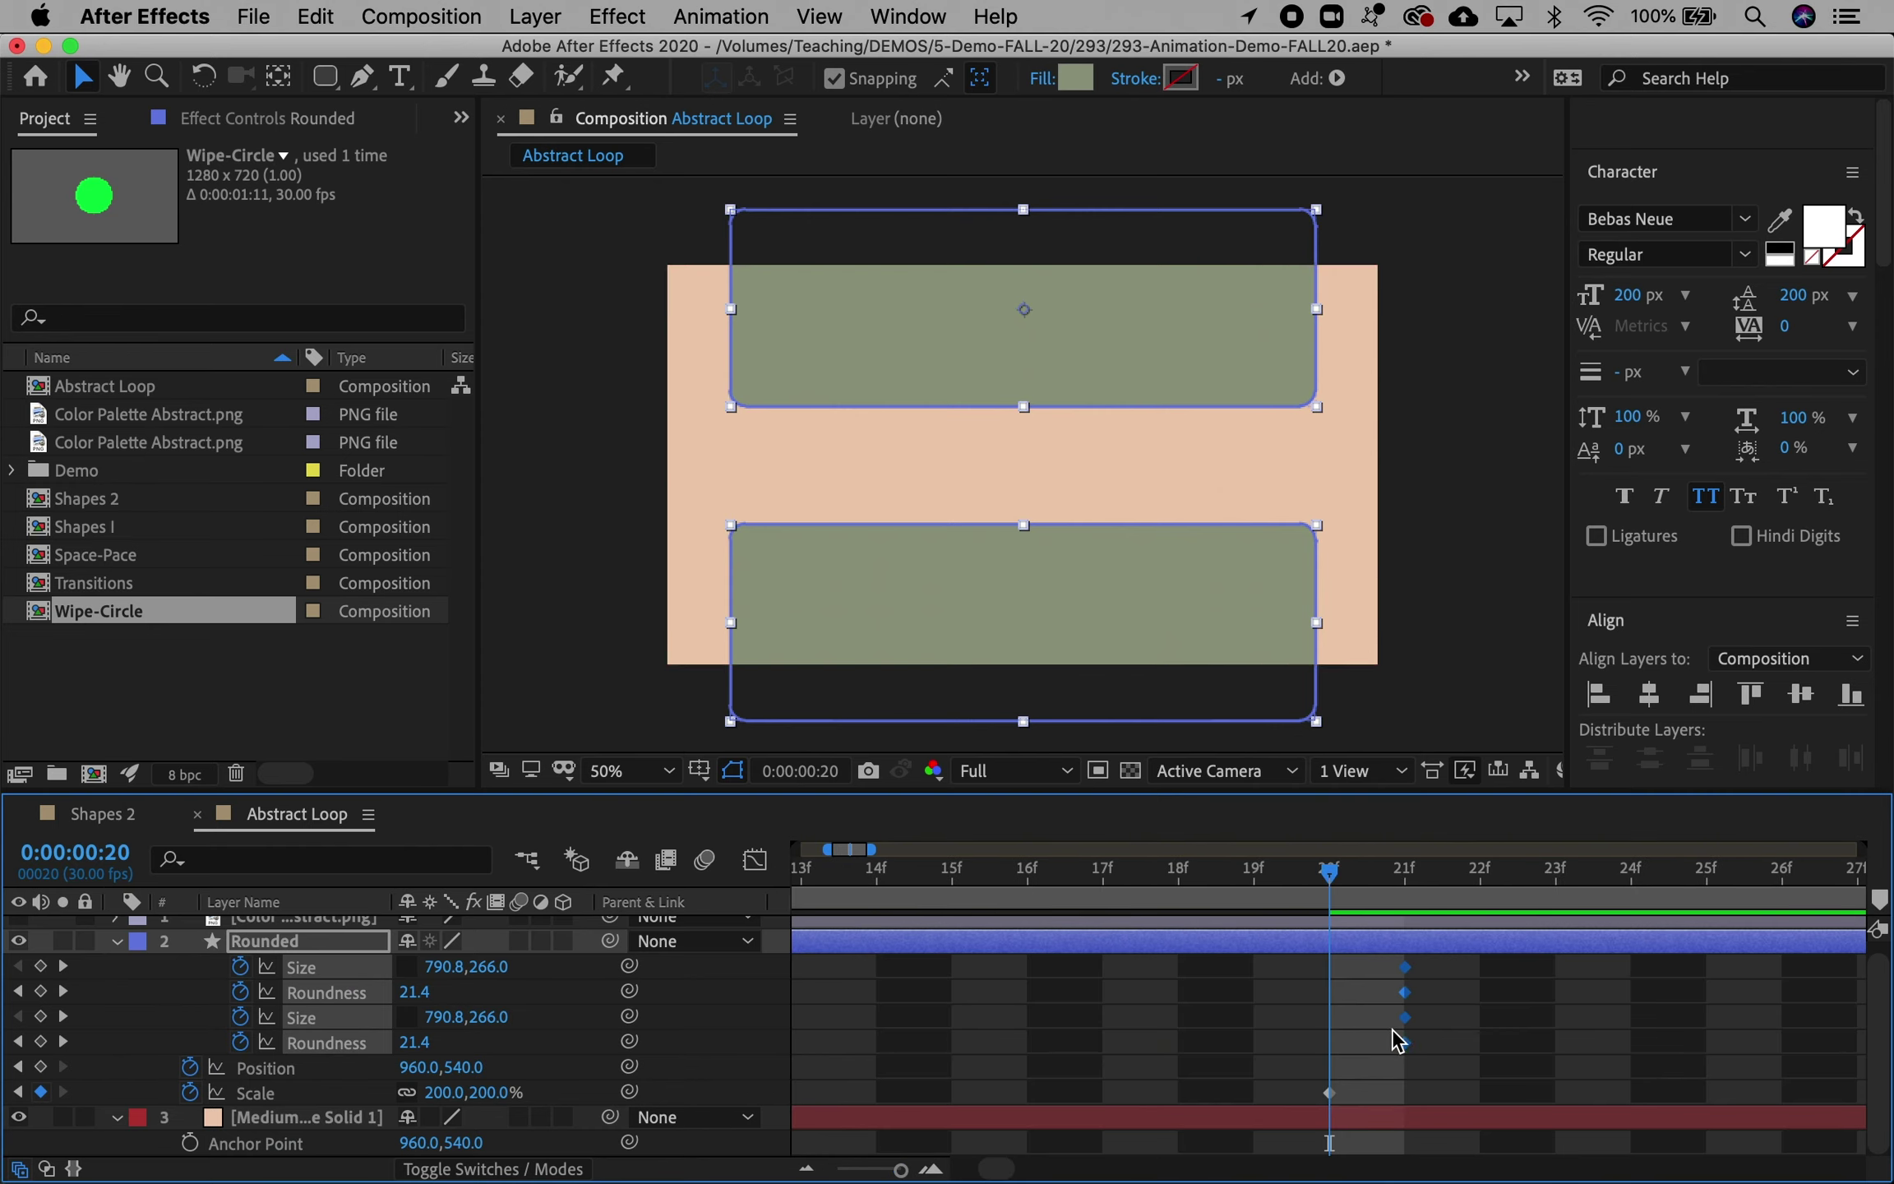
left_click_drag(1405, 1043, 1329, 1043)
left_click_drag(900, 1169, 837, 1170)
mouse_move(850, 871)
left_mouse_down()
mouse_move(778, 871)
mouse_move(849, 892)
left_mouse_up()
Step: Set both rectangles' Roundness to 100 at frame 20 and scrub to preview the pill shapes
left_click(581, 1054)
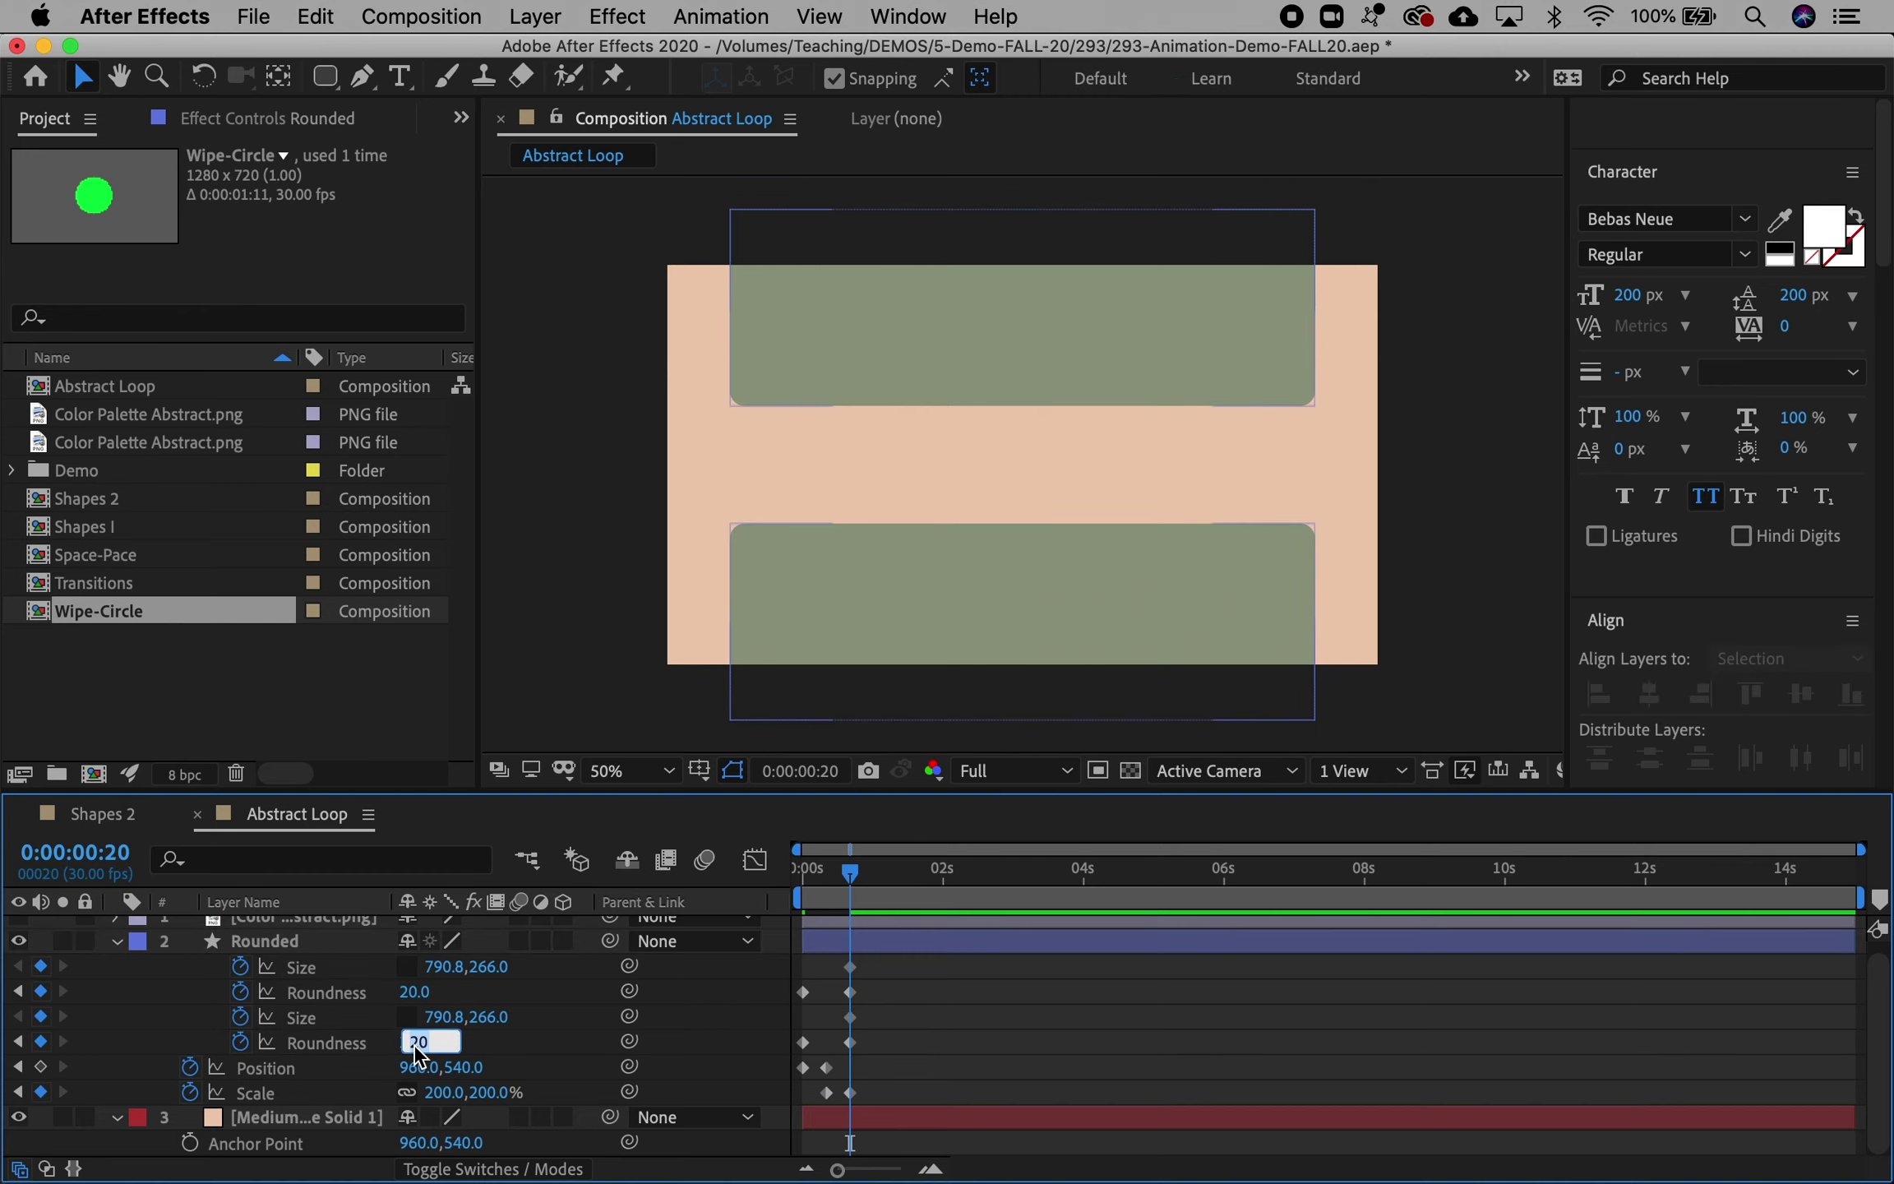
type("100")
key("Return")
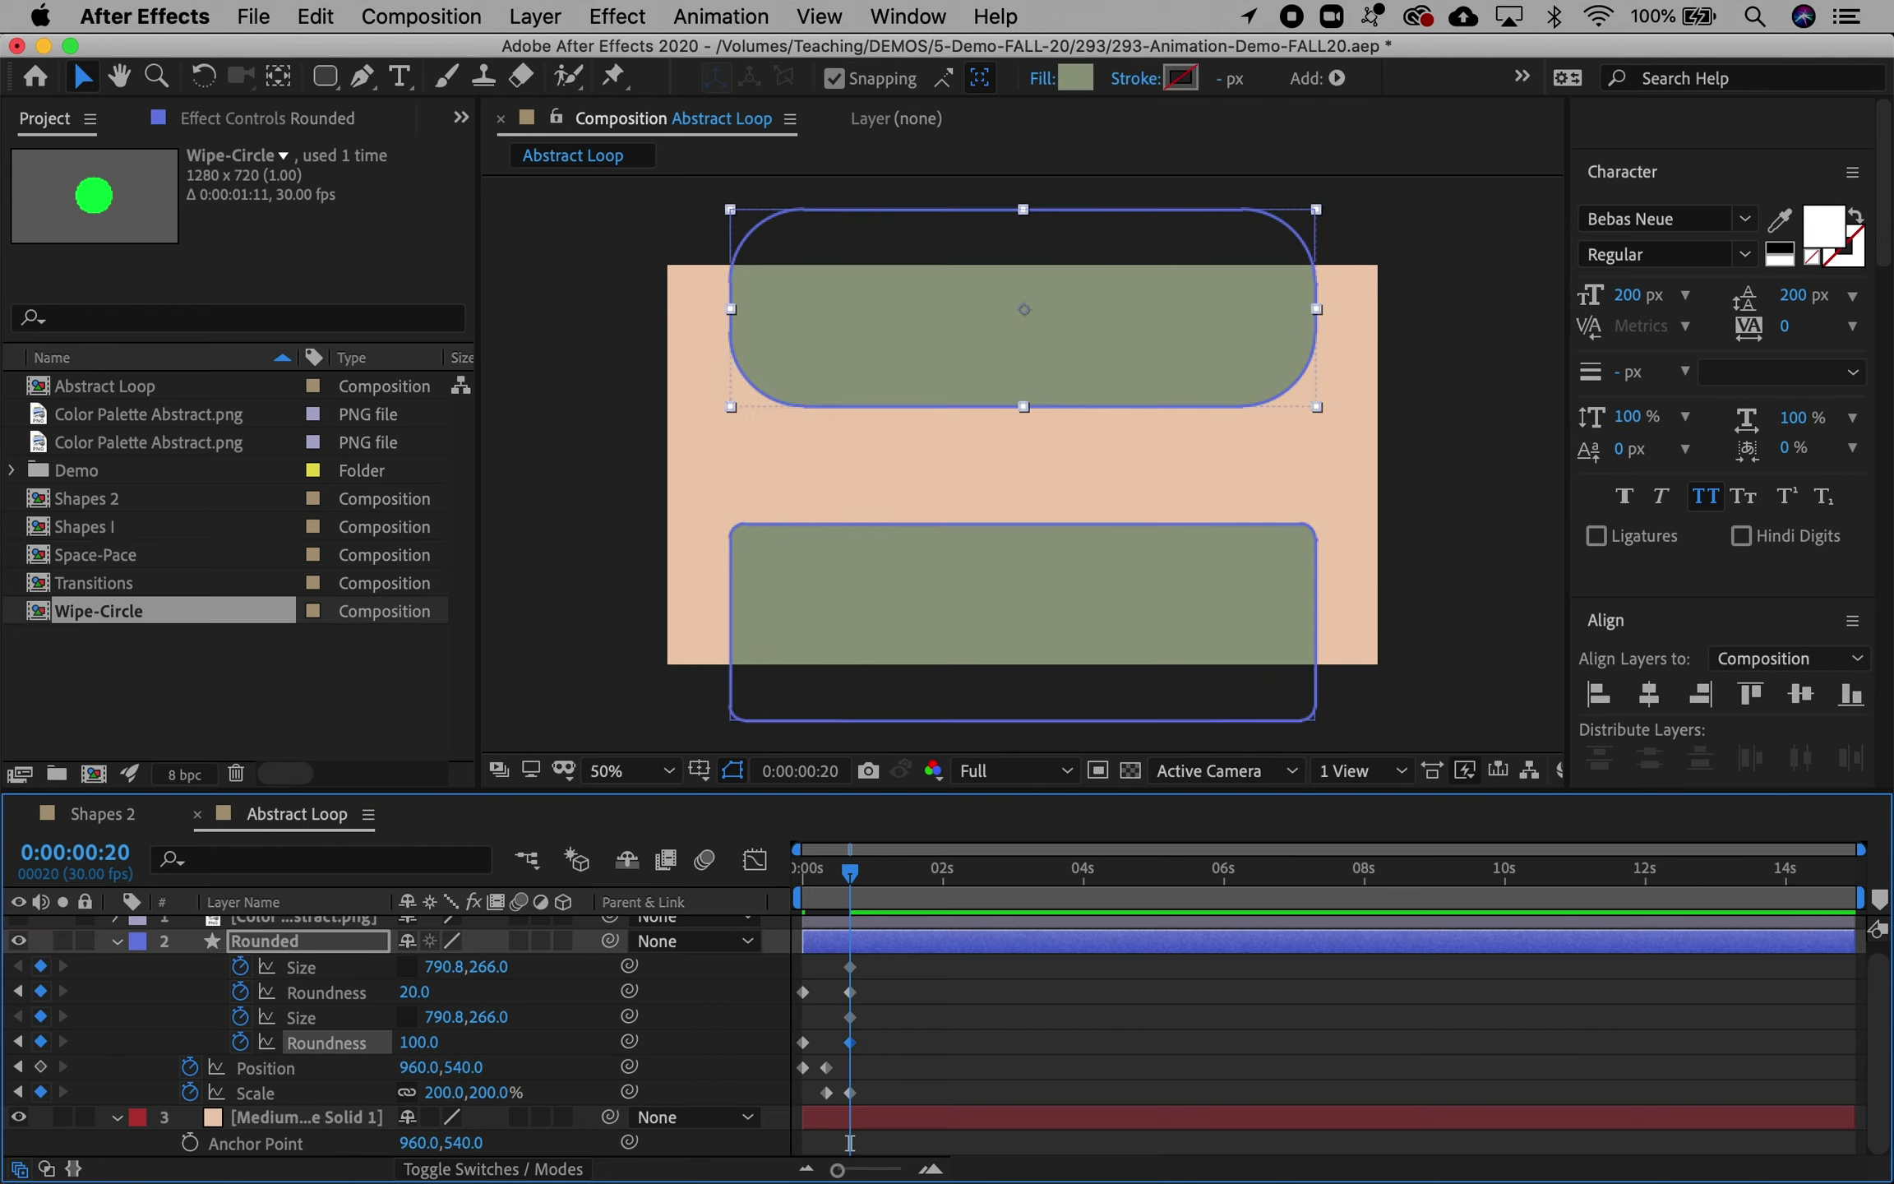
left_click(408, 994)
type("100")
key("Return")
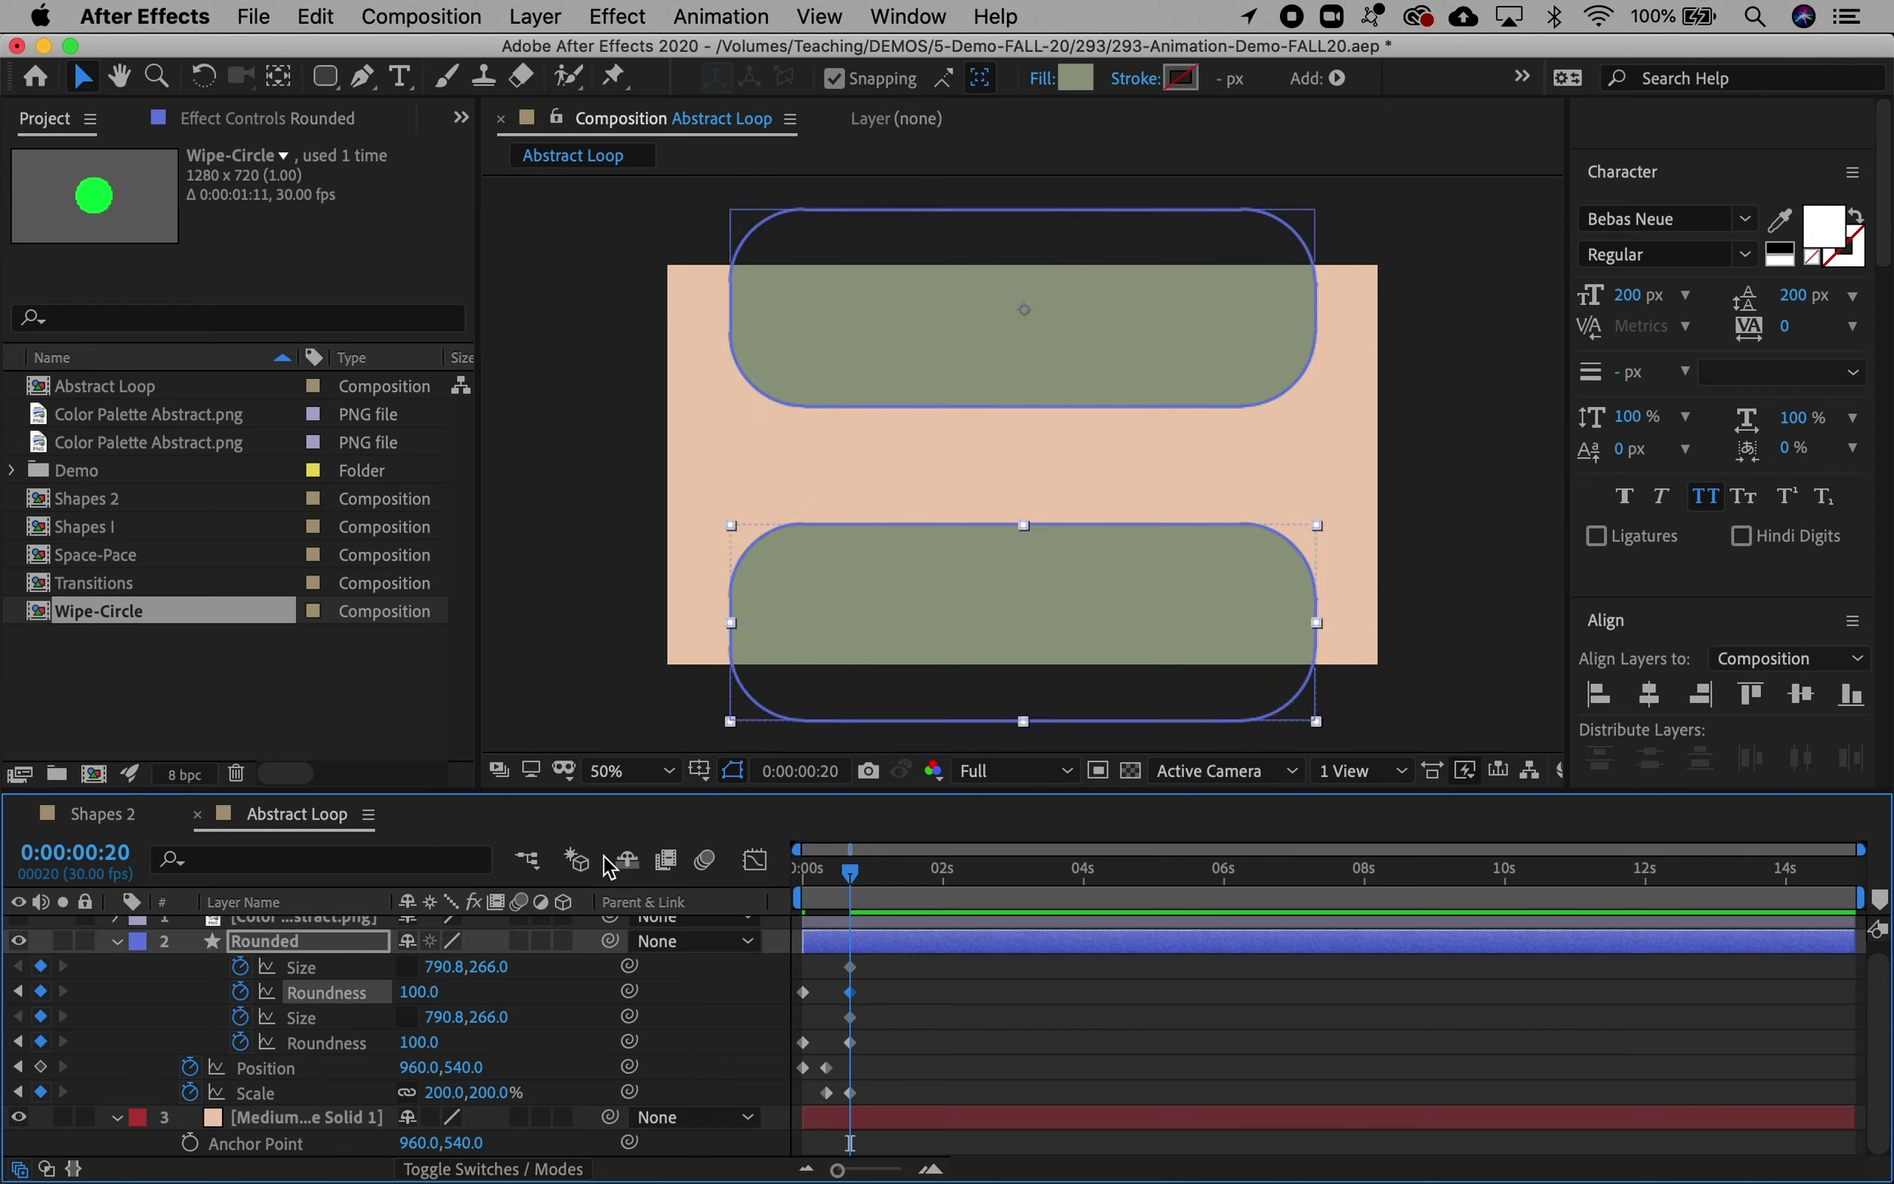
mouse_move(840, 879)
left_mouse_down()
mouse_move(749, 879)
mouse_move(860, 892)
left_mouse_up()
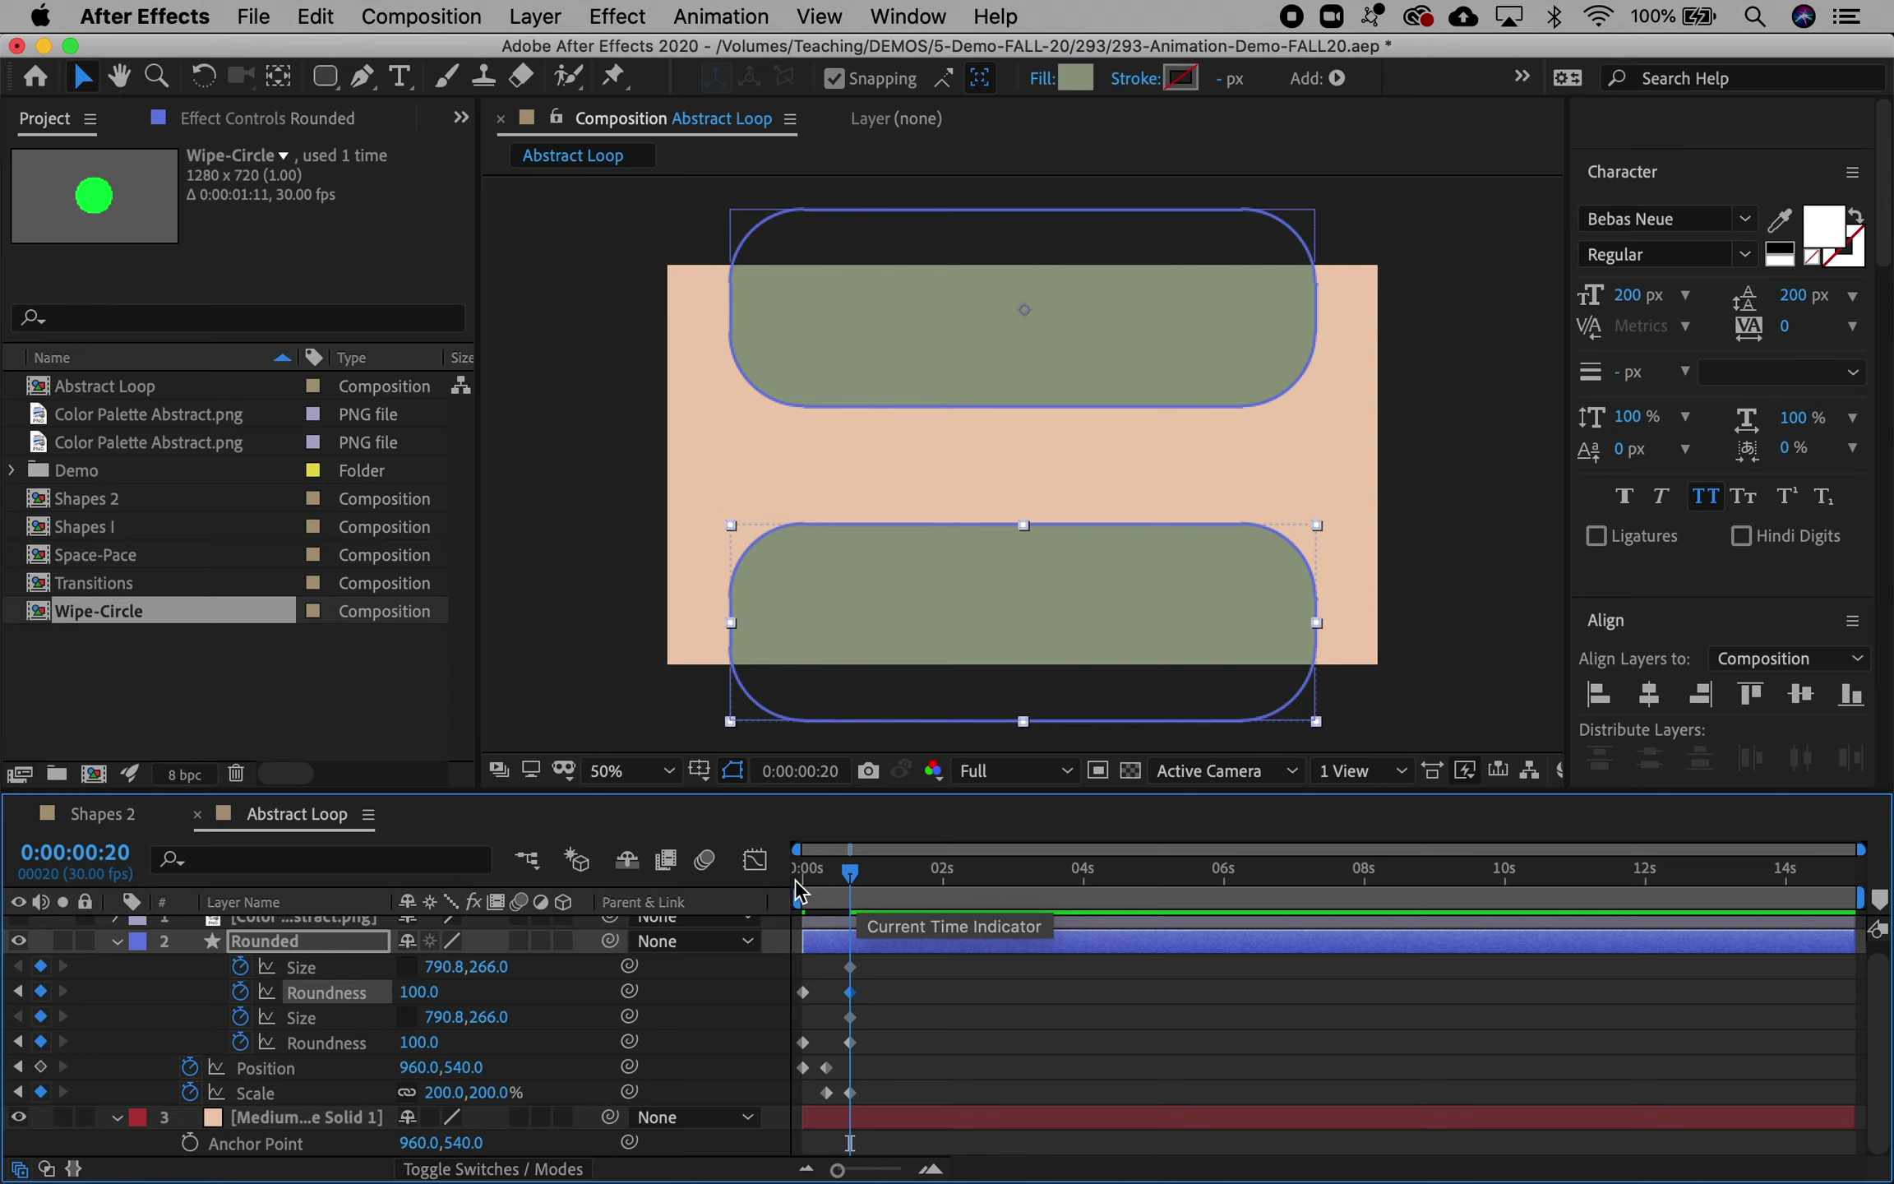
Step: At frame 25, set both rectangles' Size height to 500, giving 790.8 × 500
left_click(568, 1043)
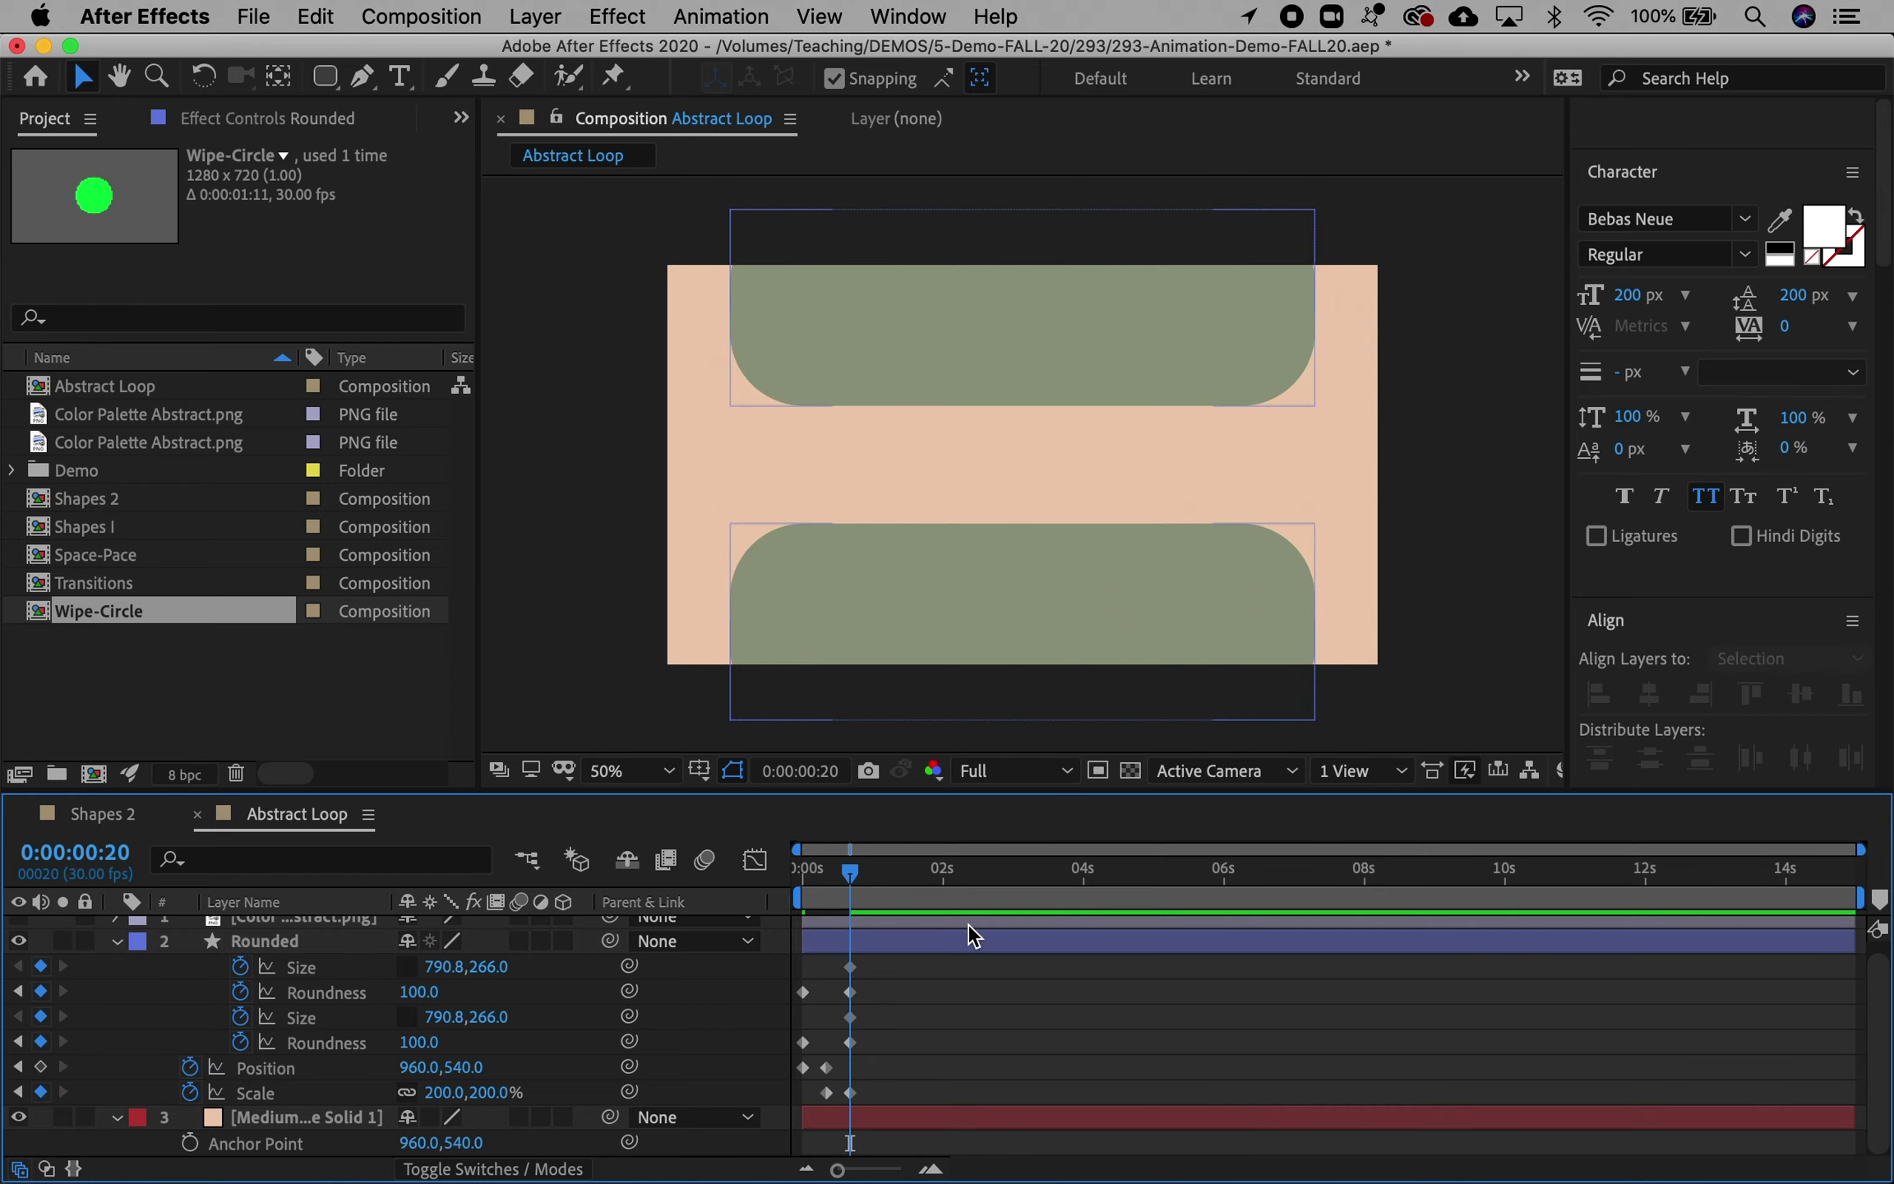
left_click_drag(855, 878, 862, 878)
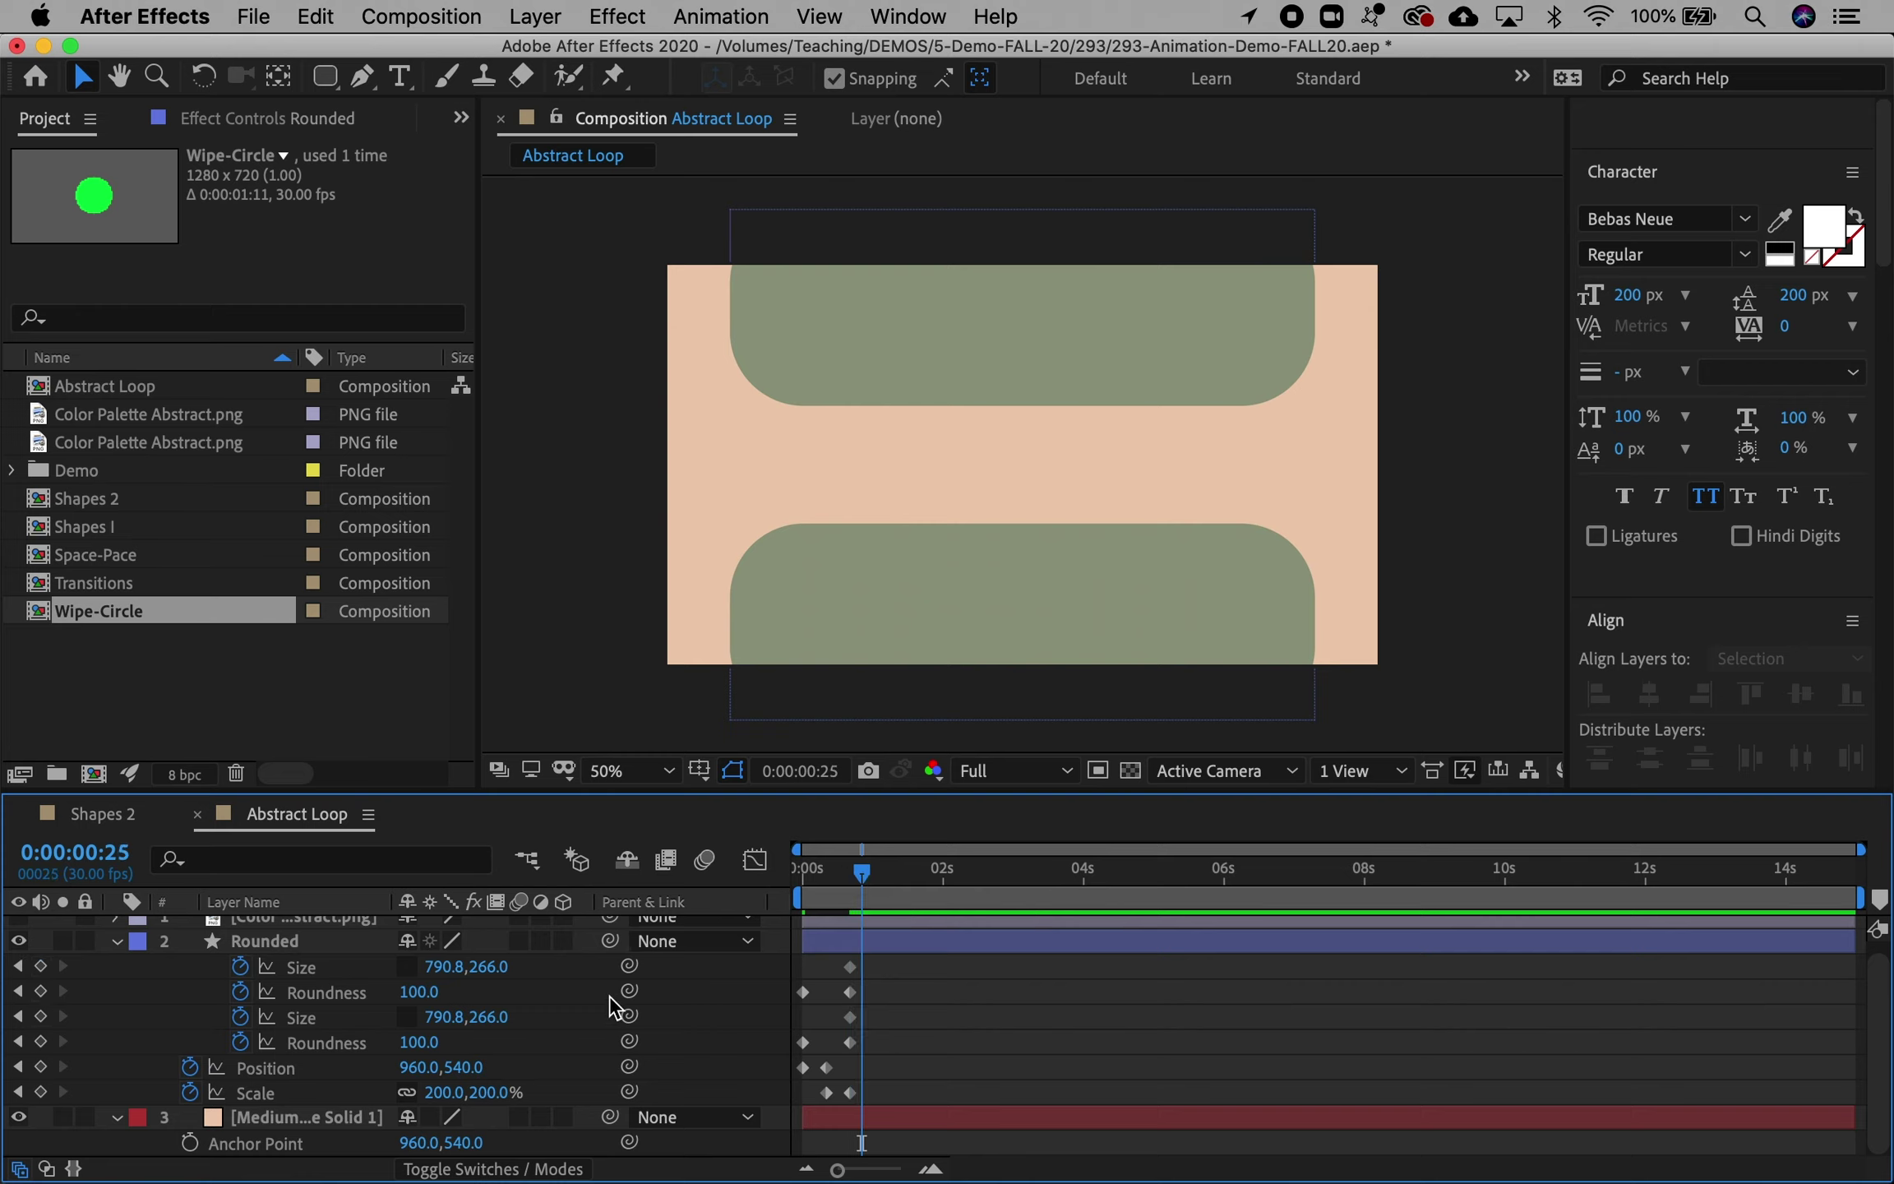
left_click_drag(428, 1023, 875, 1031)
key("super+z")
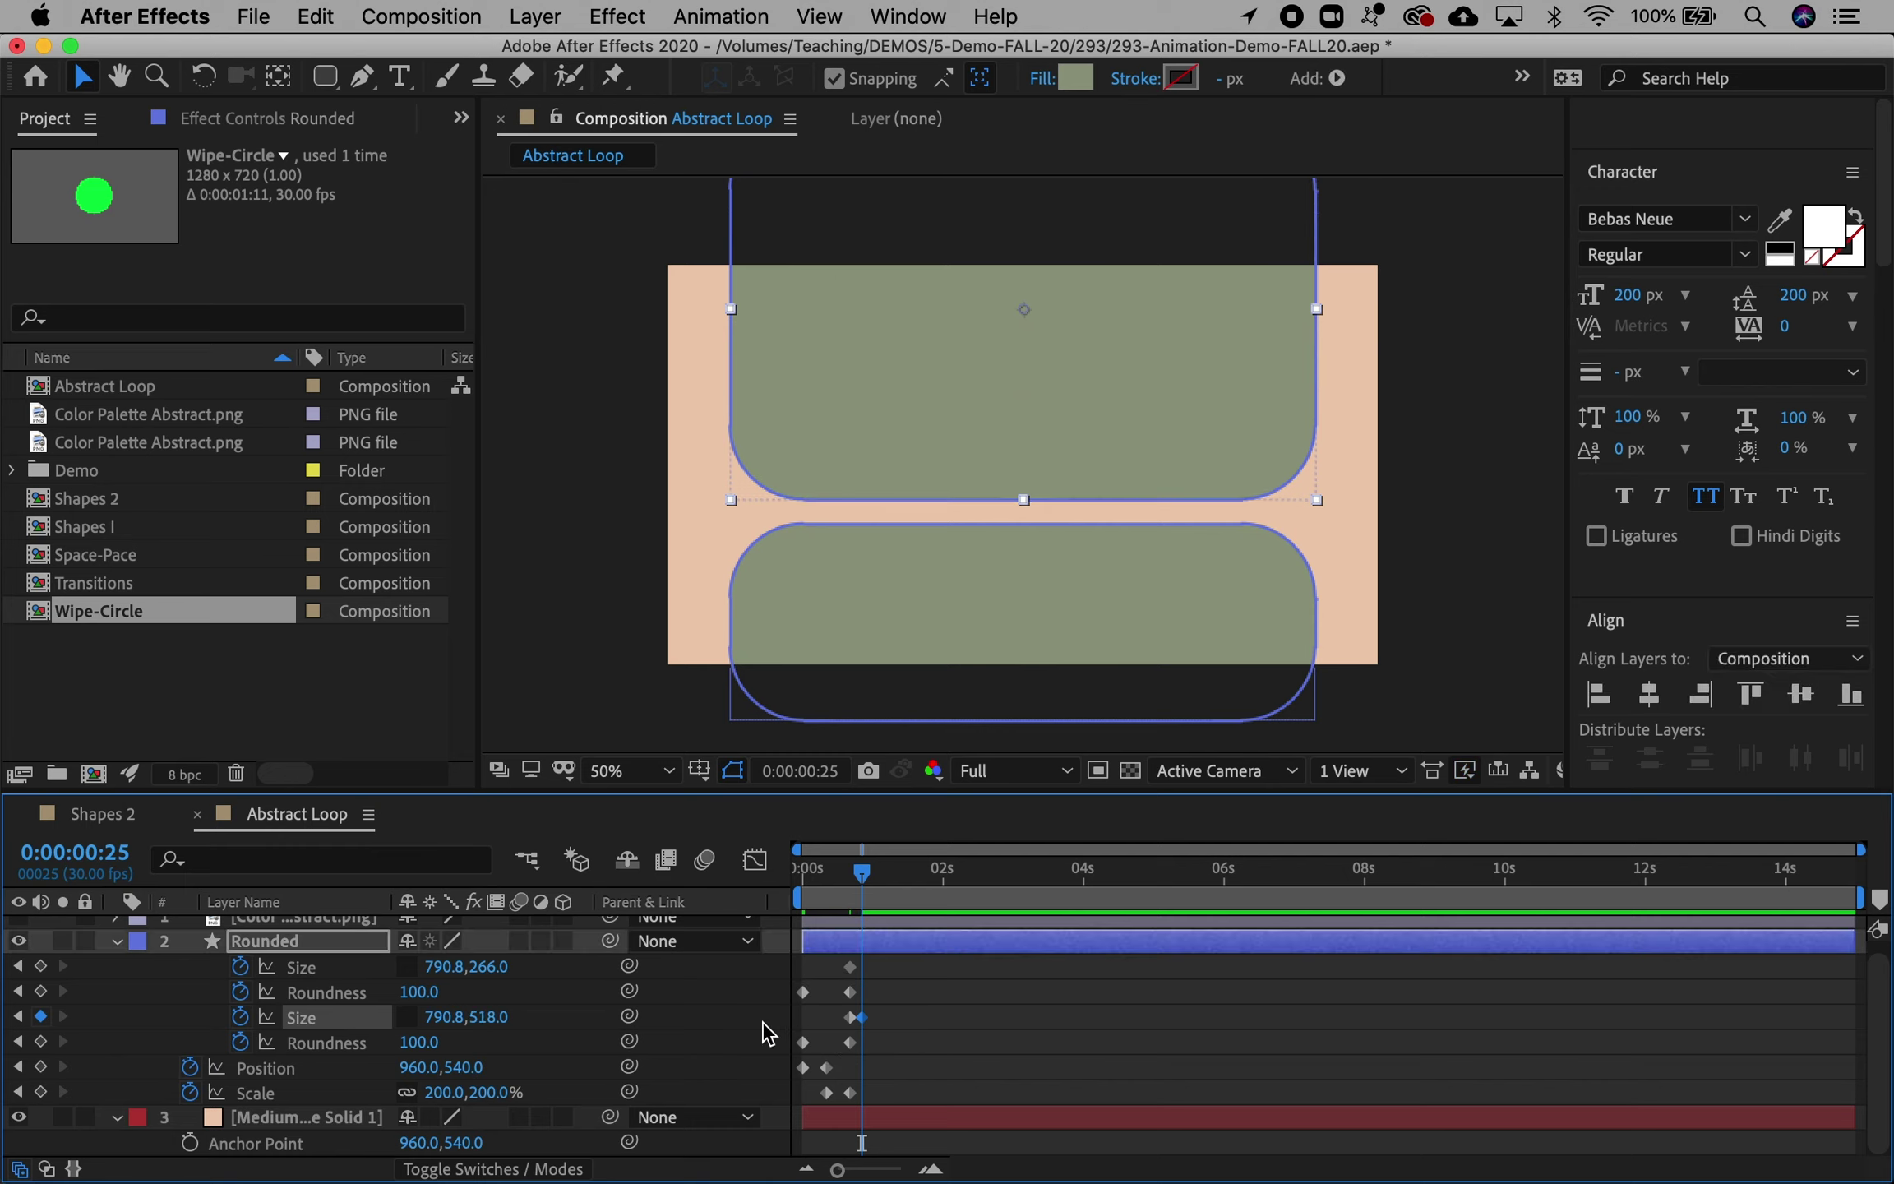
left_click(483, 1018)
type("500")
key("Return")
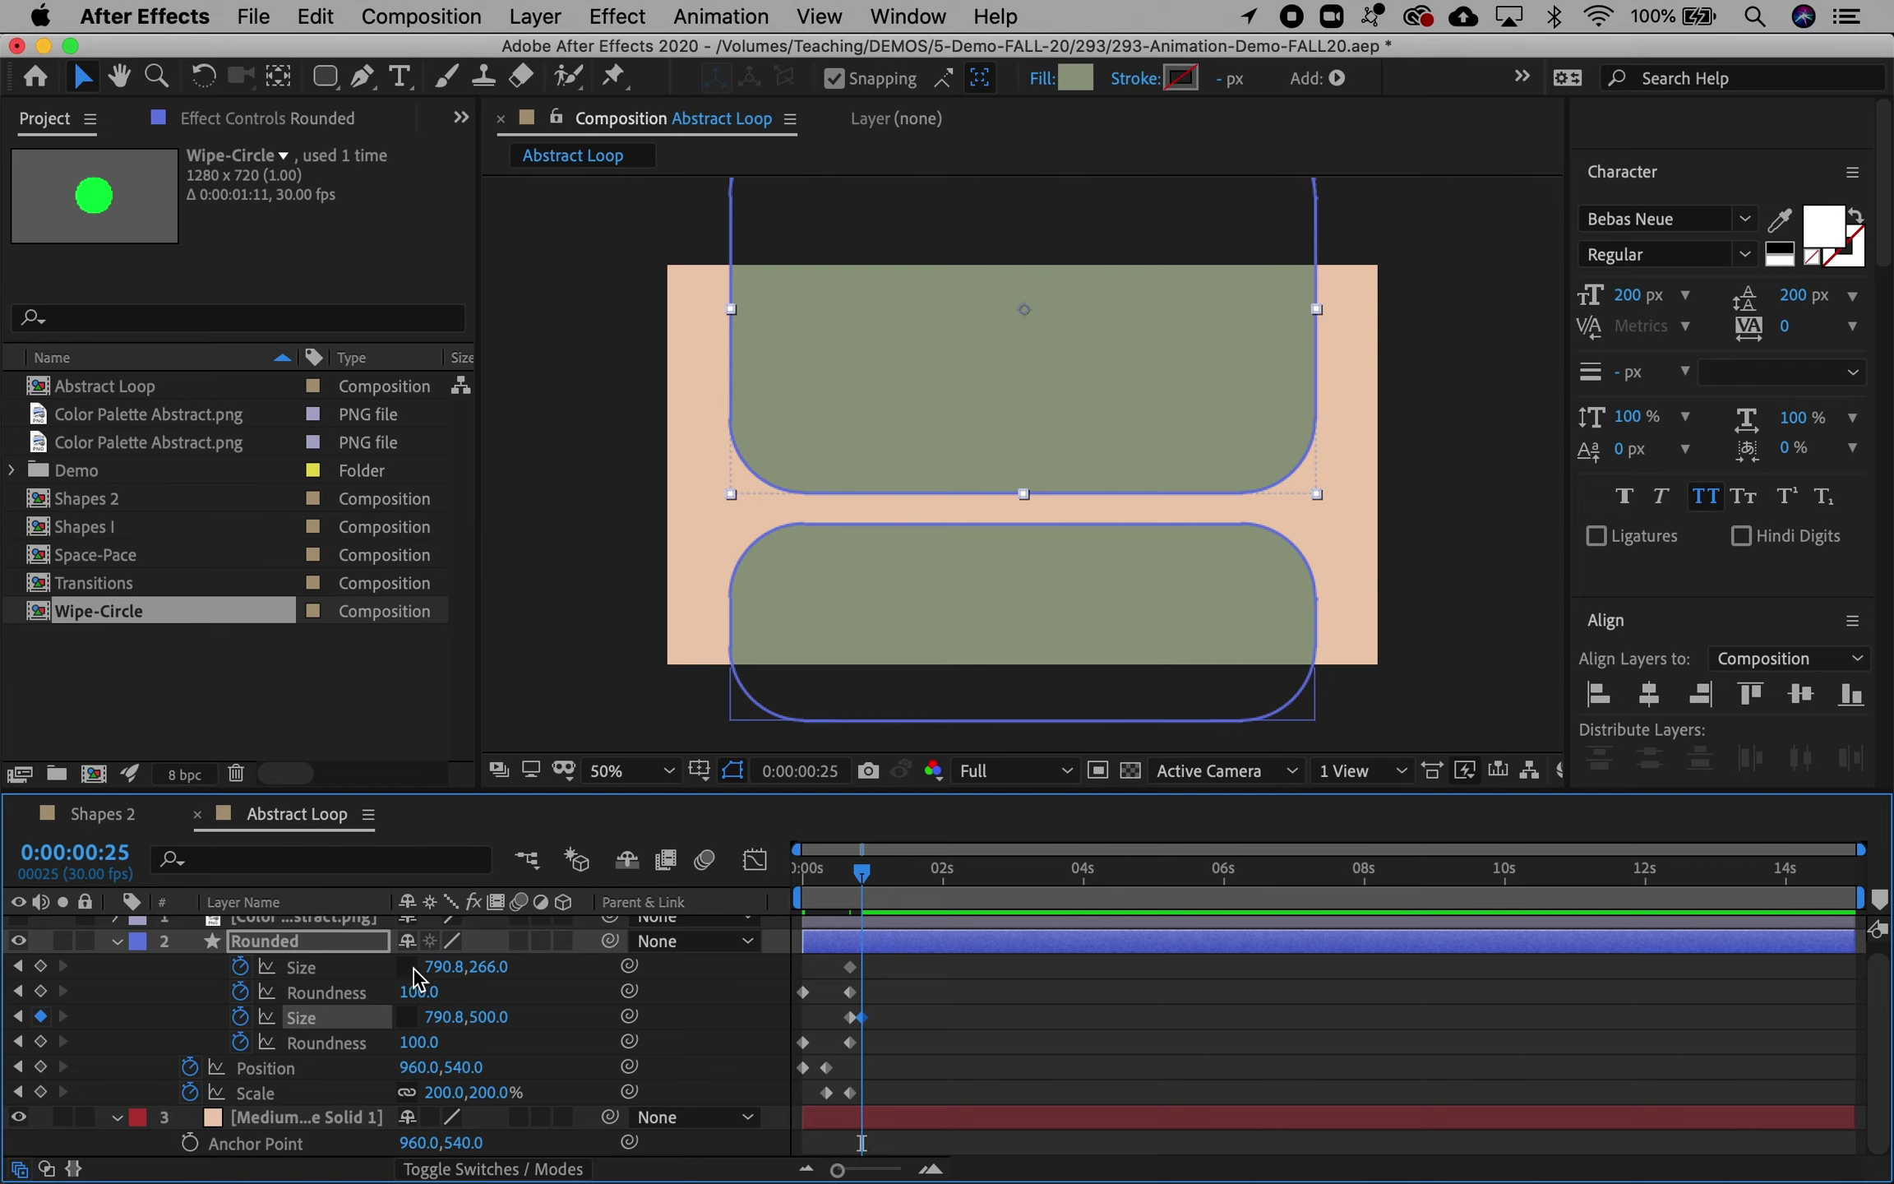
left_click(481, 967)
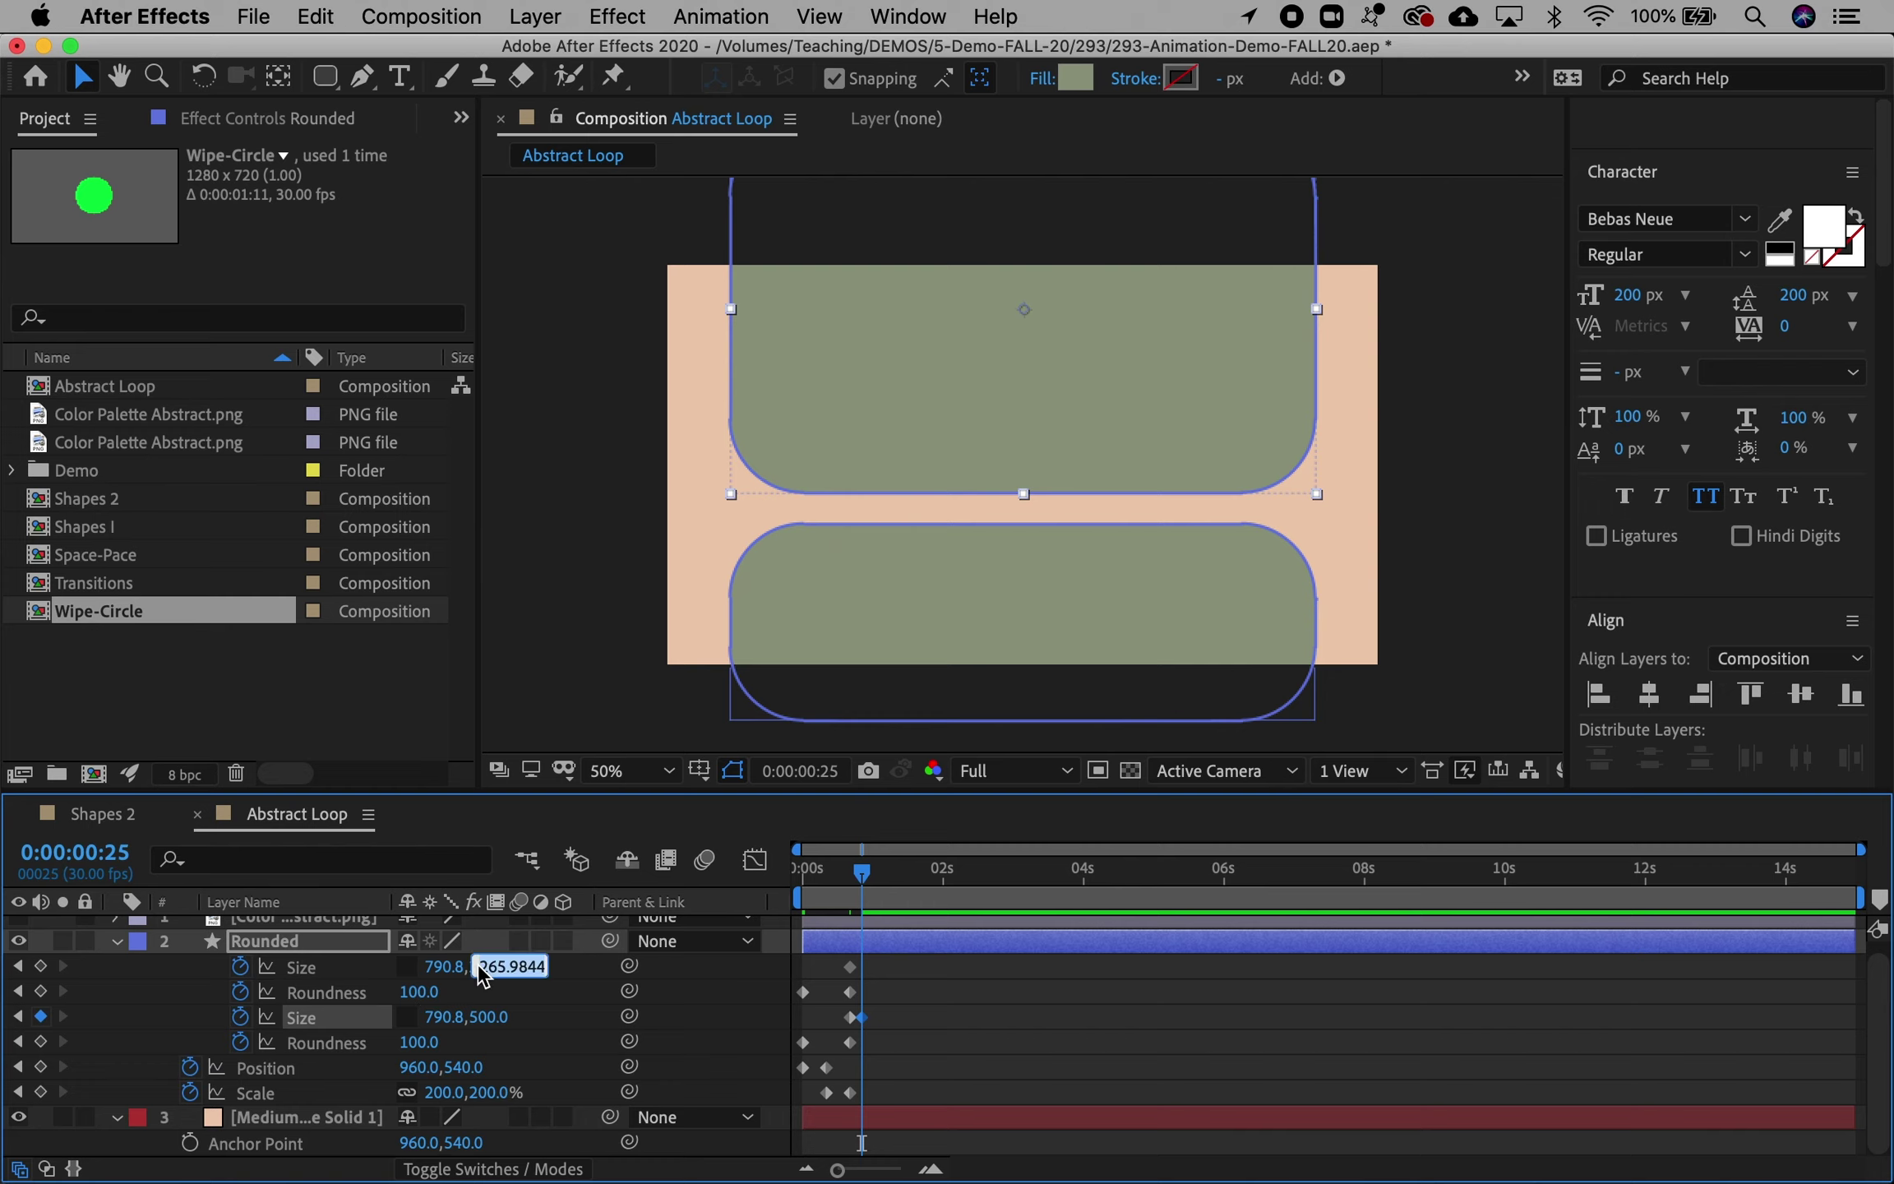
type("500")
key("Return")
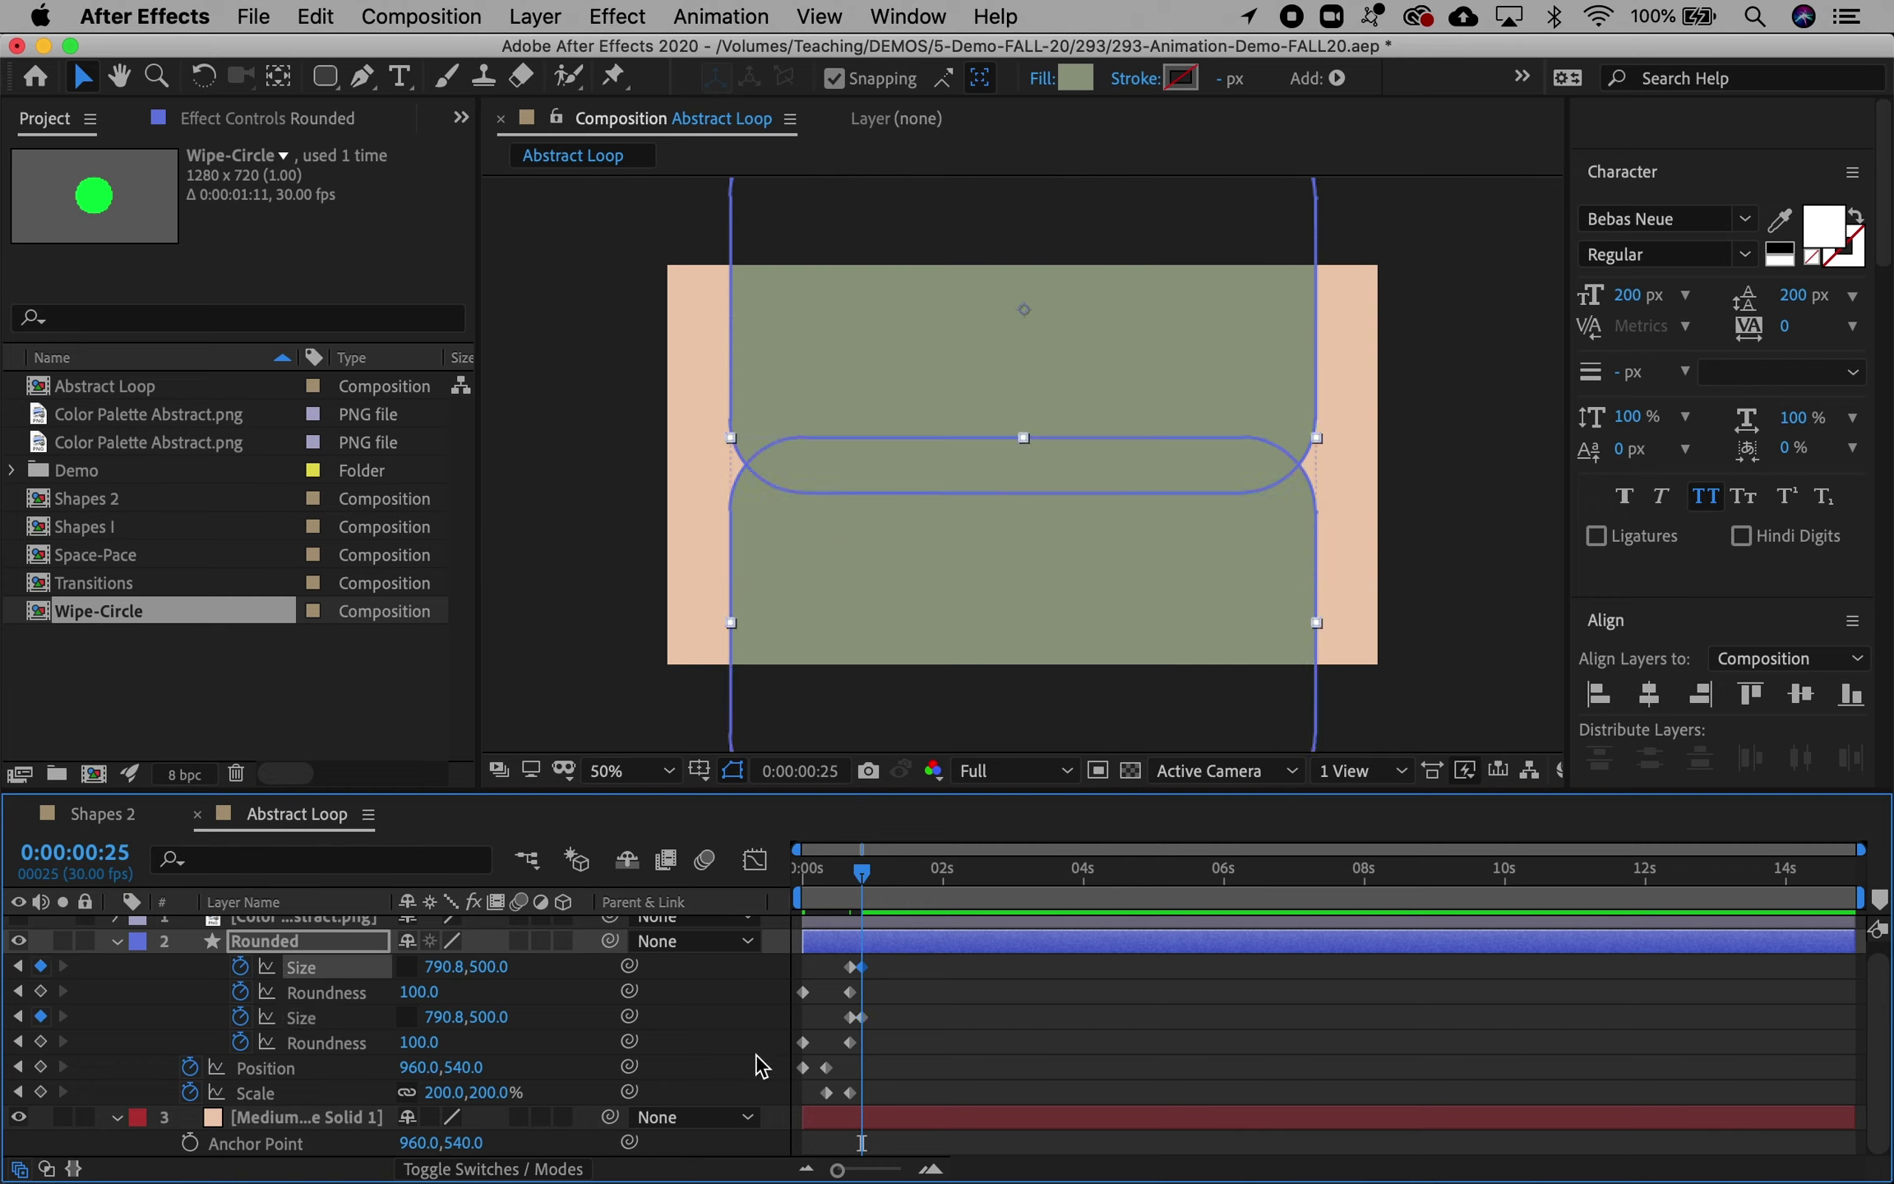
left_click(1457, 603)
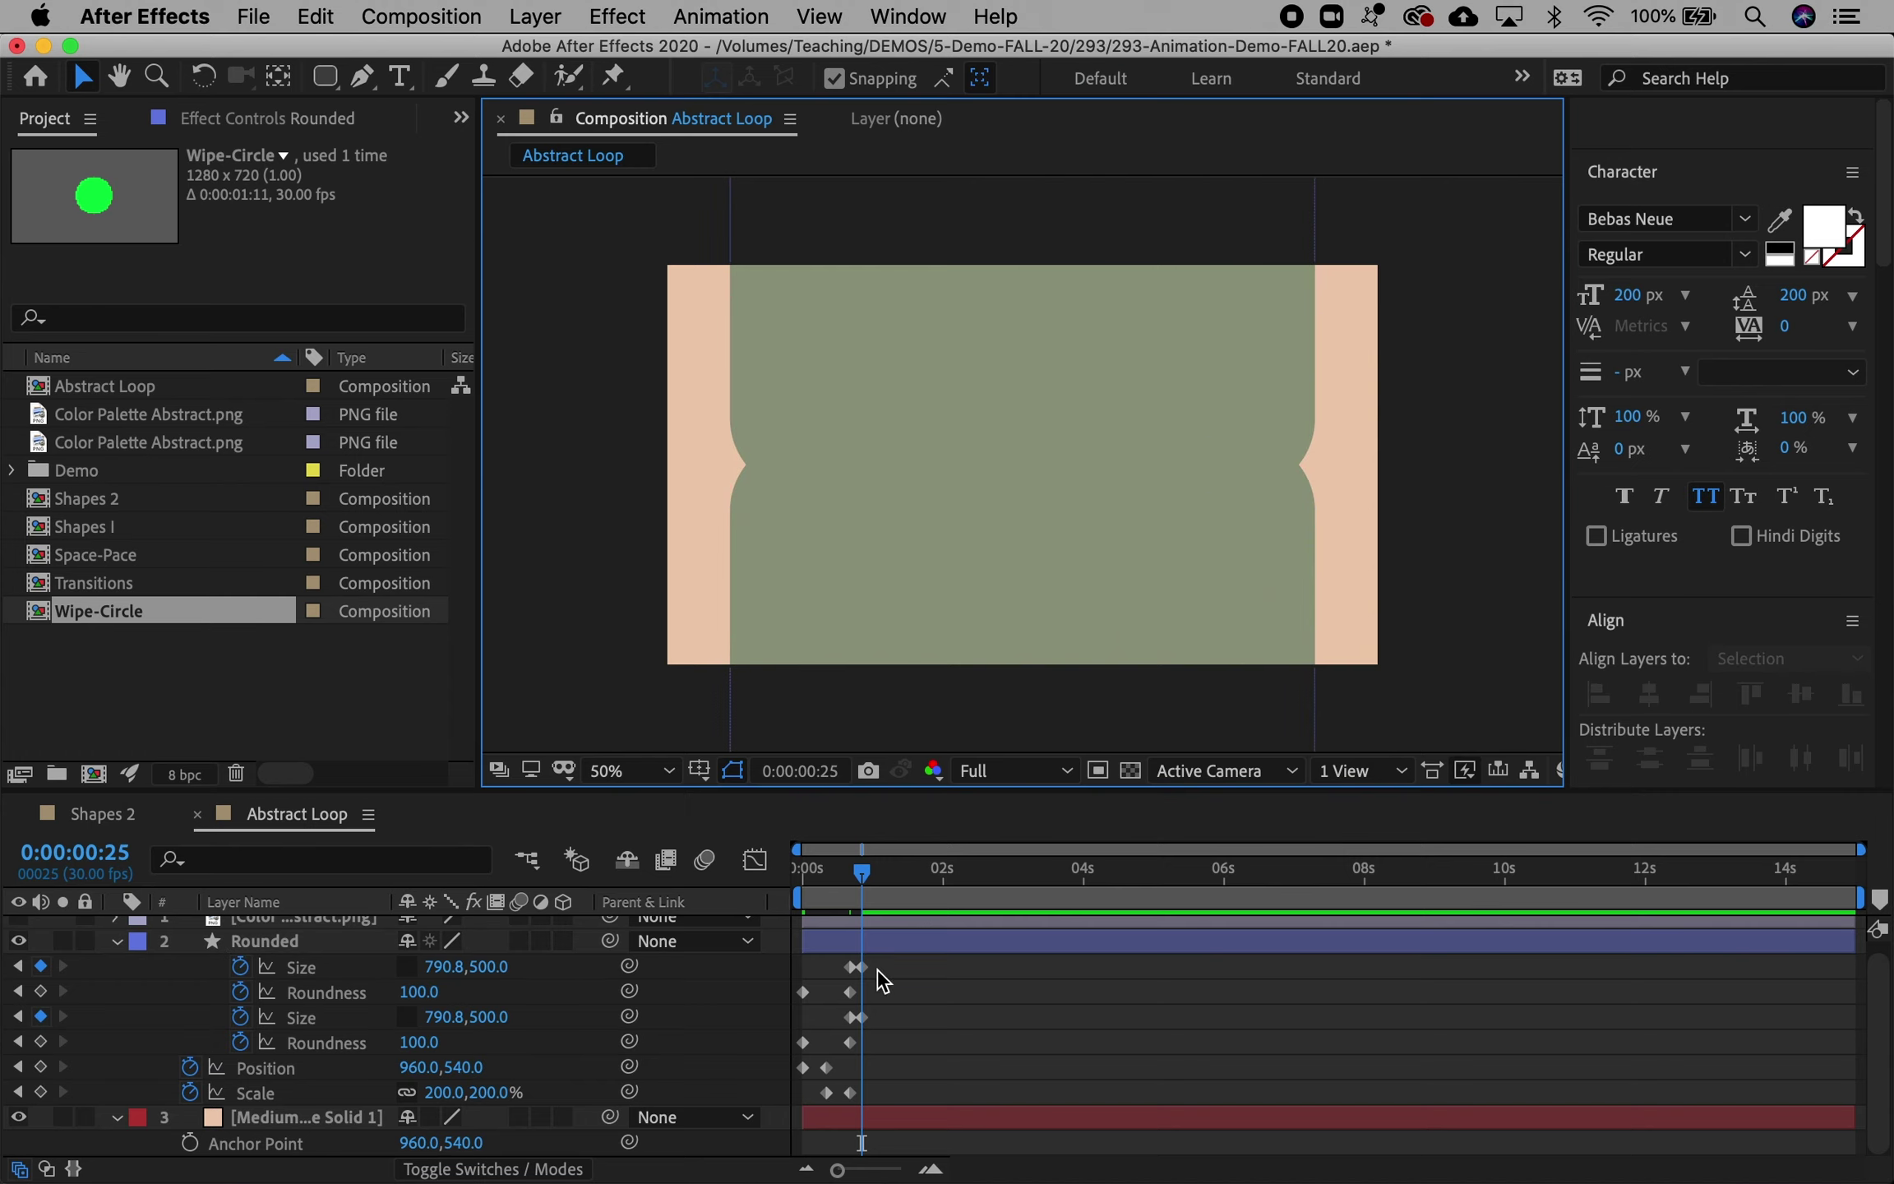
key("Page_Down")
key("Page_Down")
key("Page_Down")
key("Page_Down")
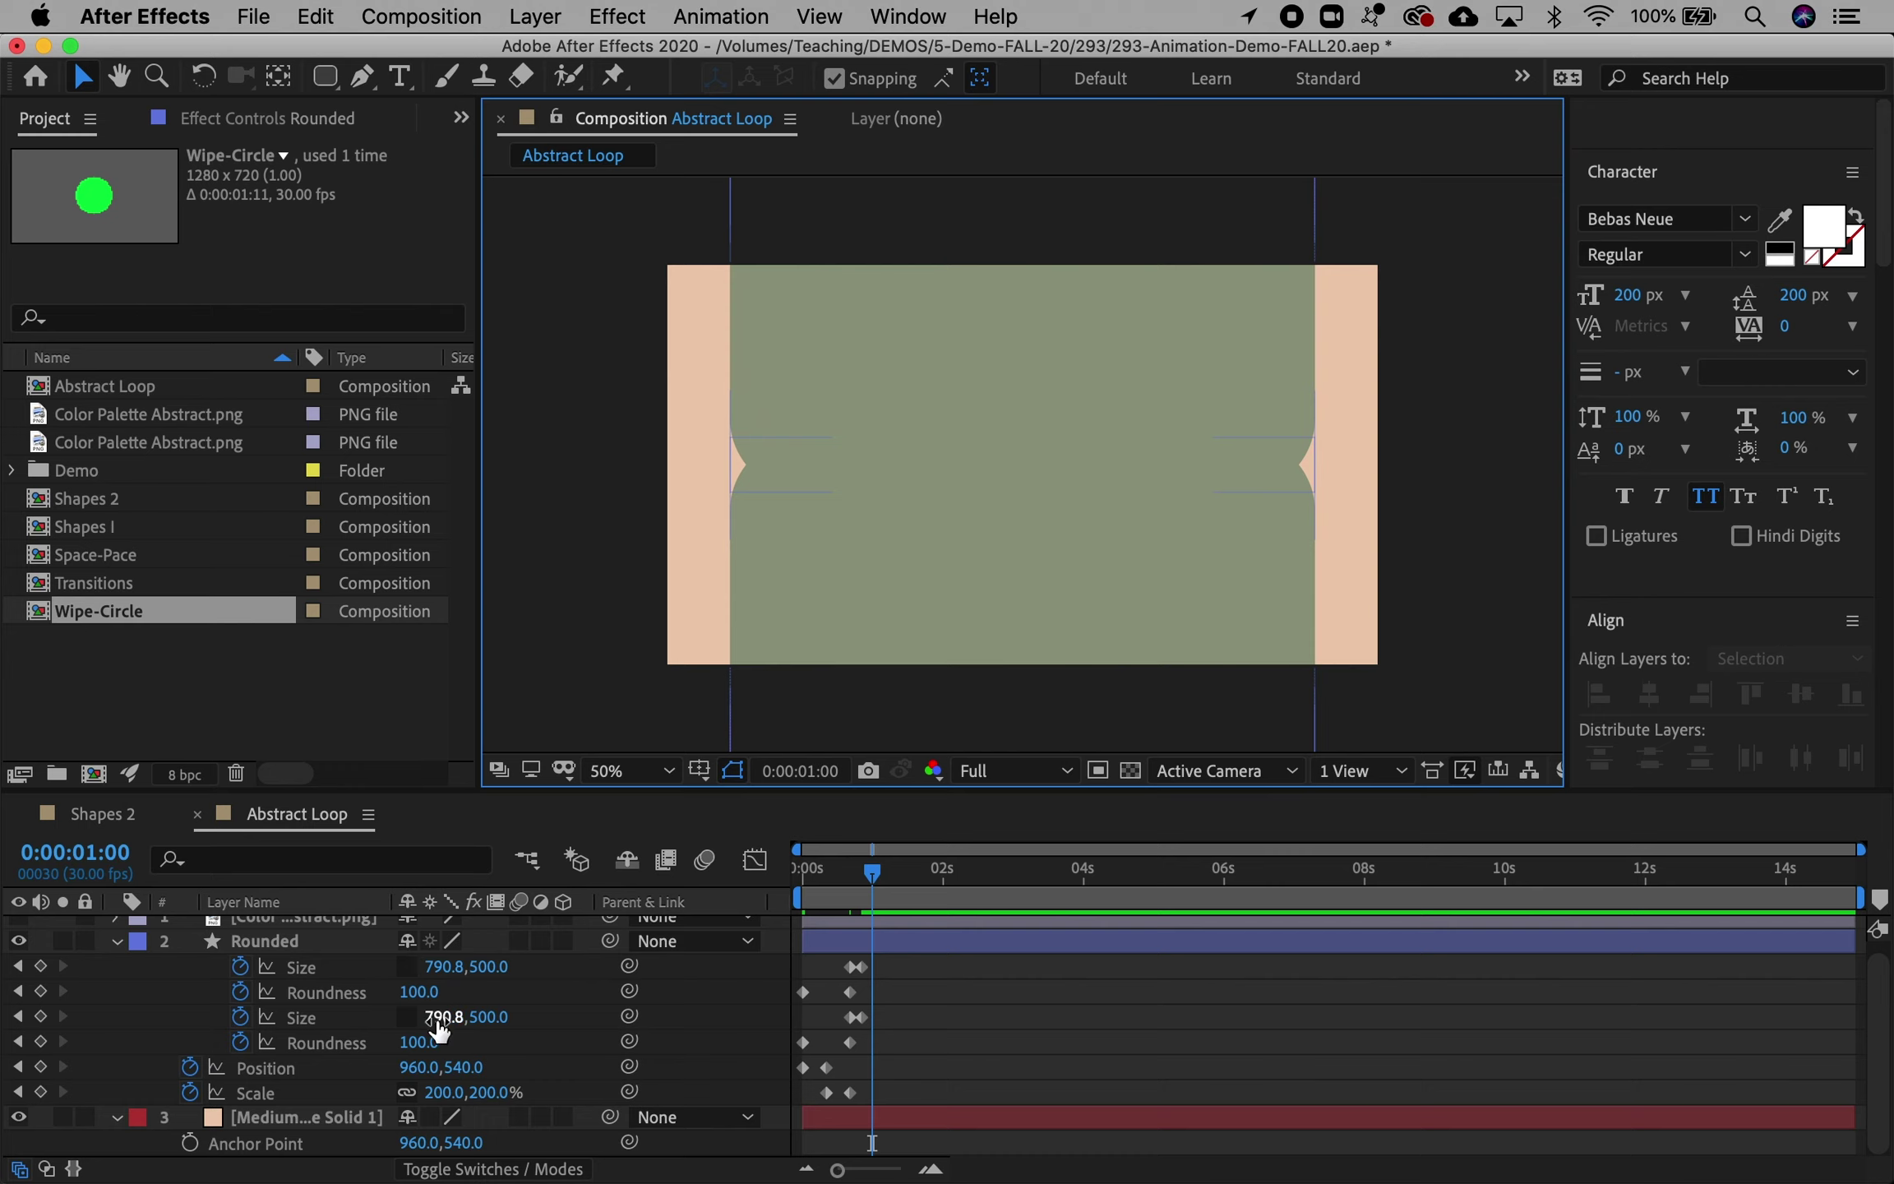
Step: At 0:00:01:00, set both rectangles' Size width to 1200 (1200 × 500) and scrub to check
left_click_drag(444, 966, 997, 989)
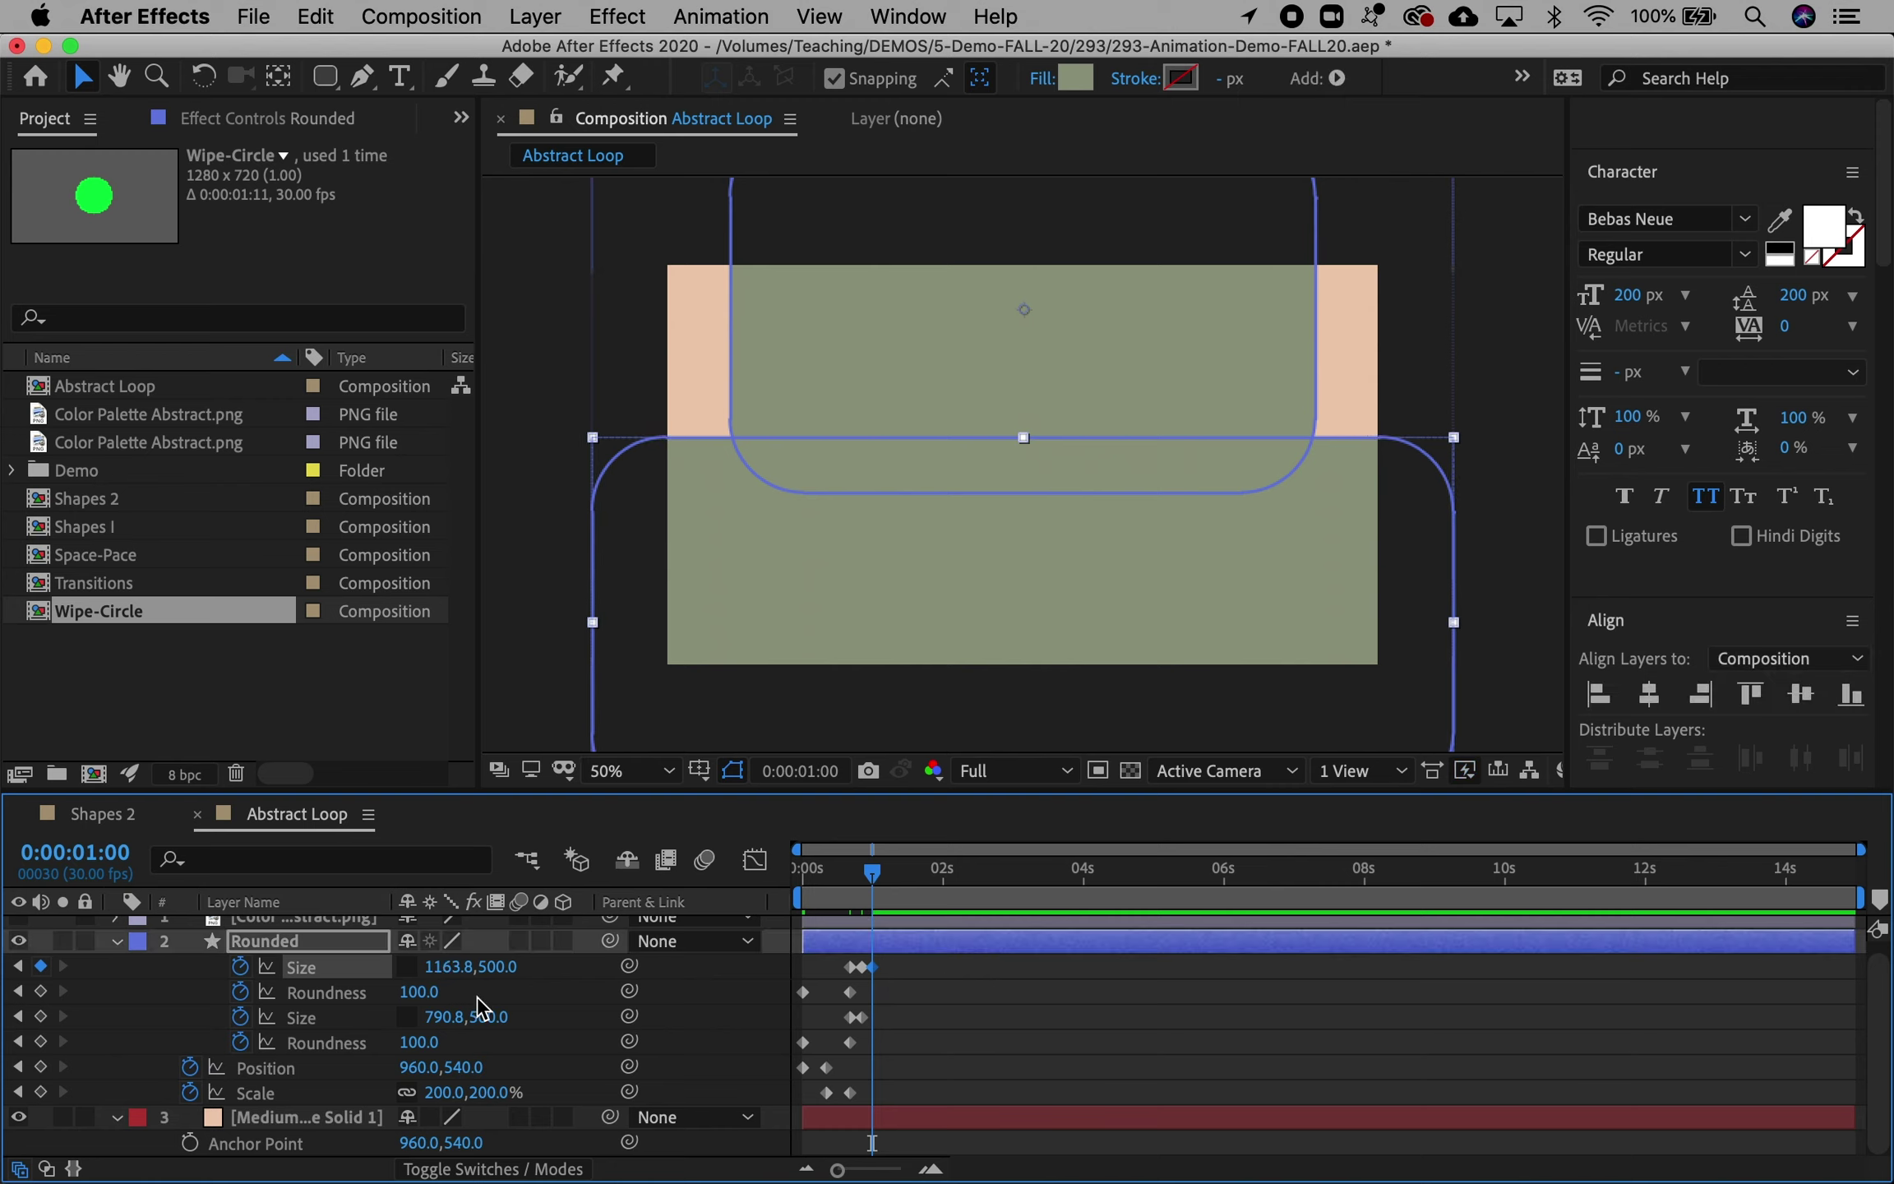
left_click(431, 970)
type("1200")
key("Return")
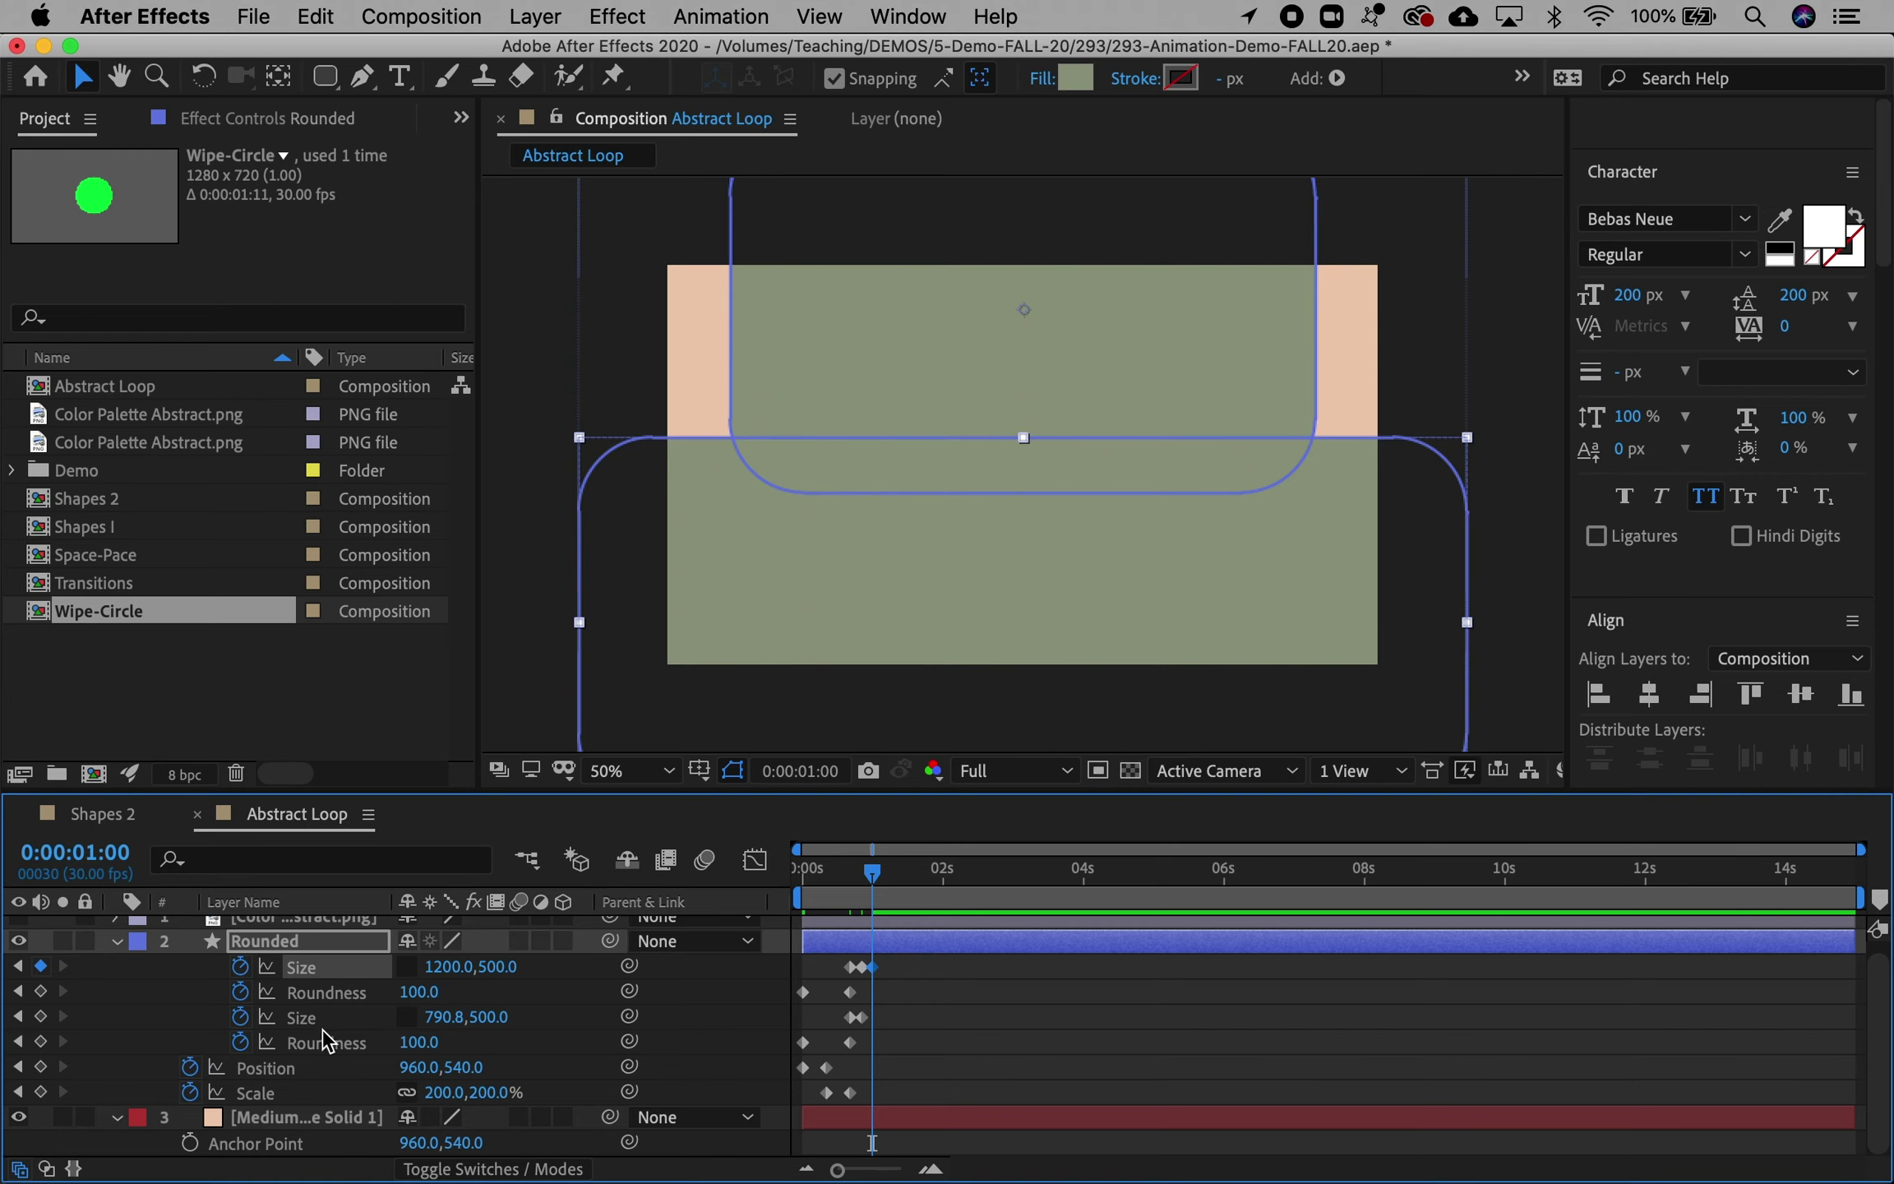
left_click(444, 1017)
type("1200")
key("Return")
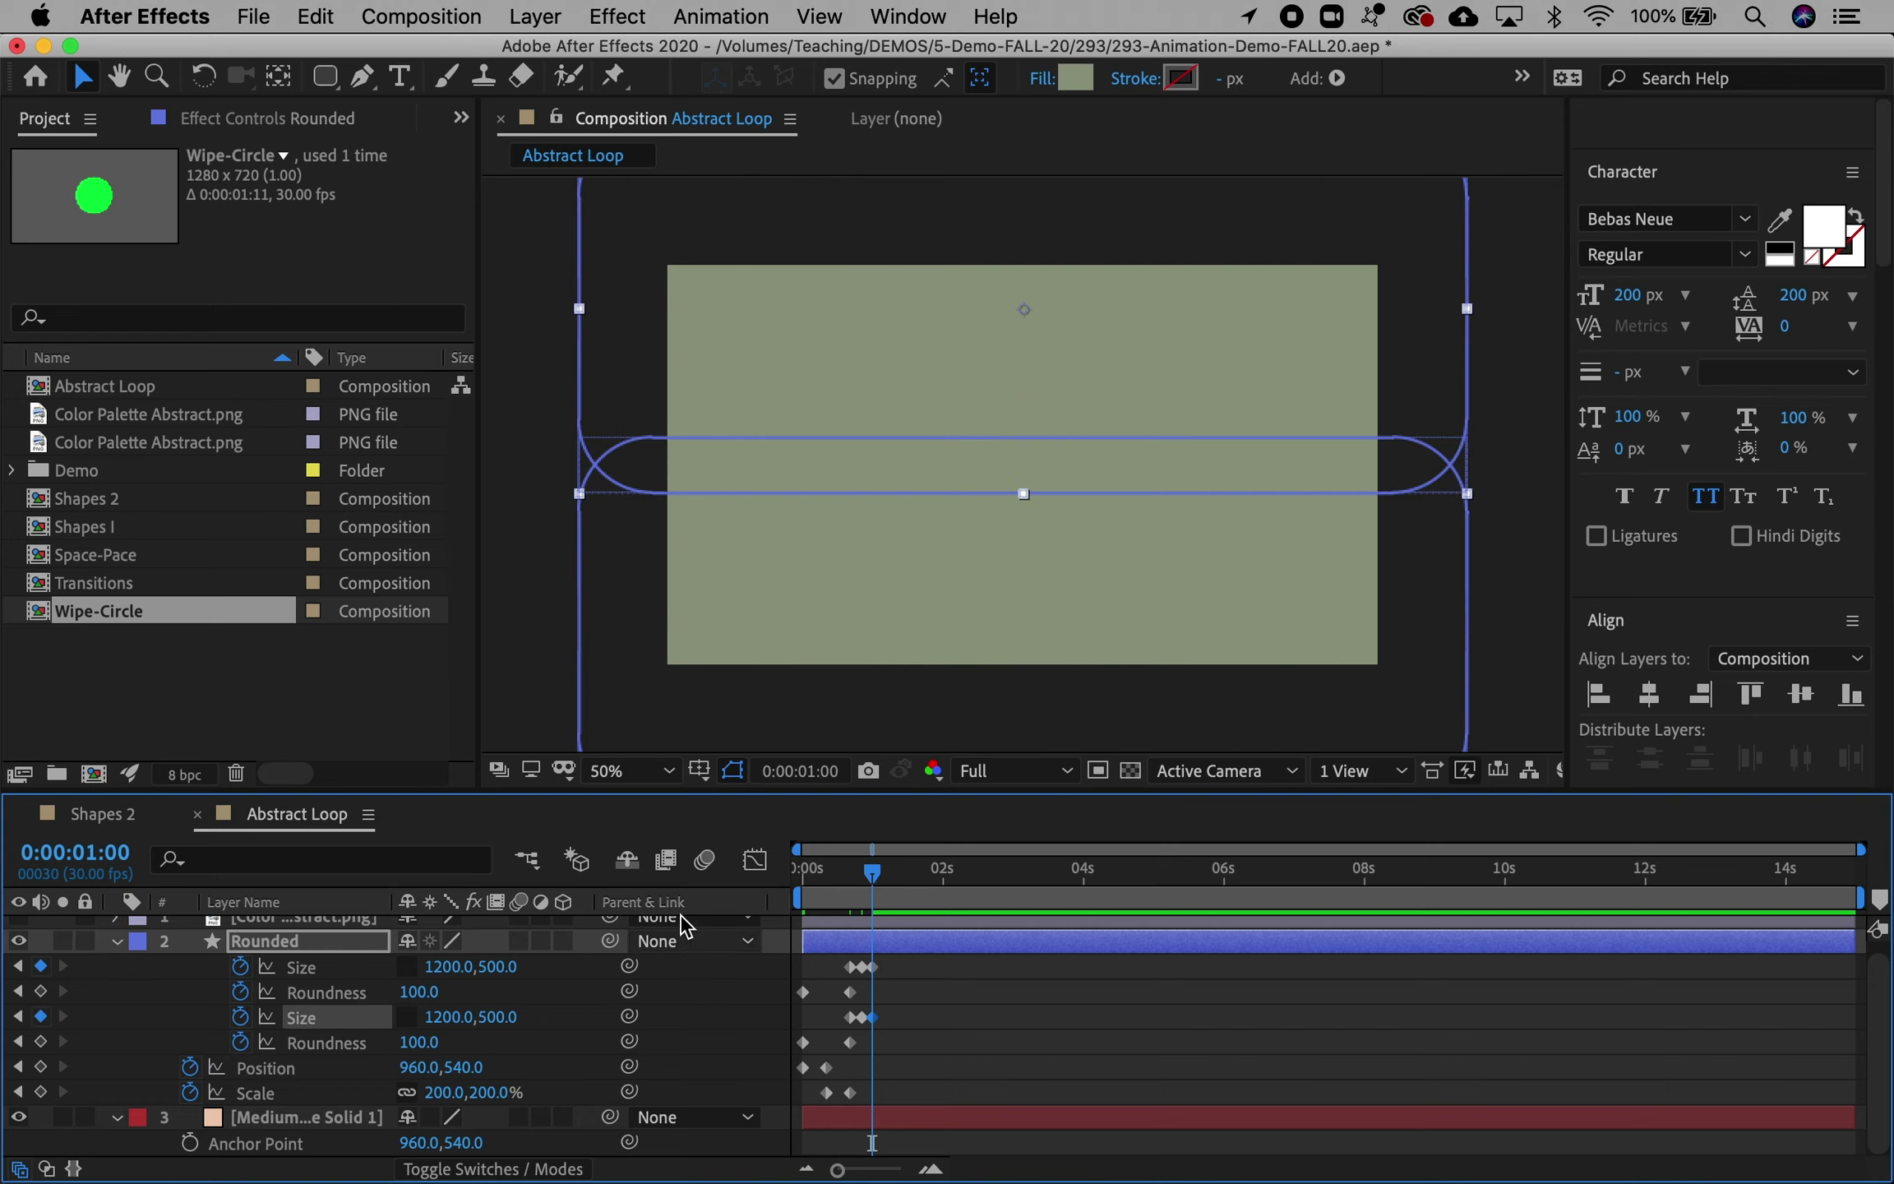
left_click_drag(872, 870, 750, 878)
left_click(927, 876)
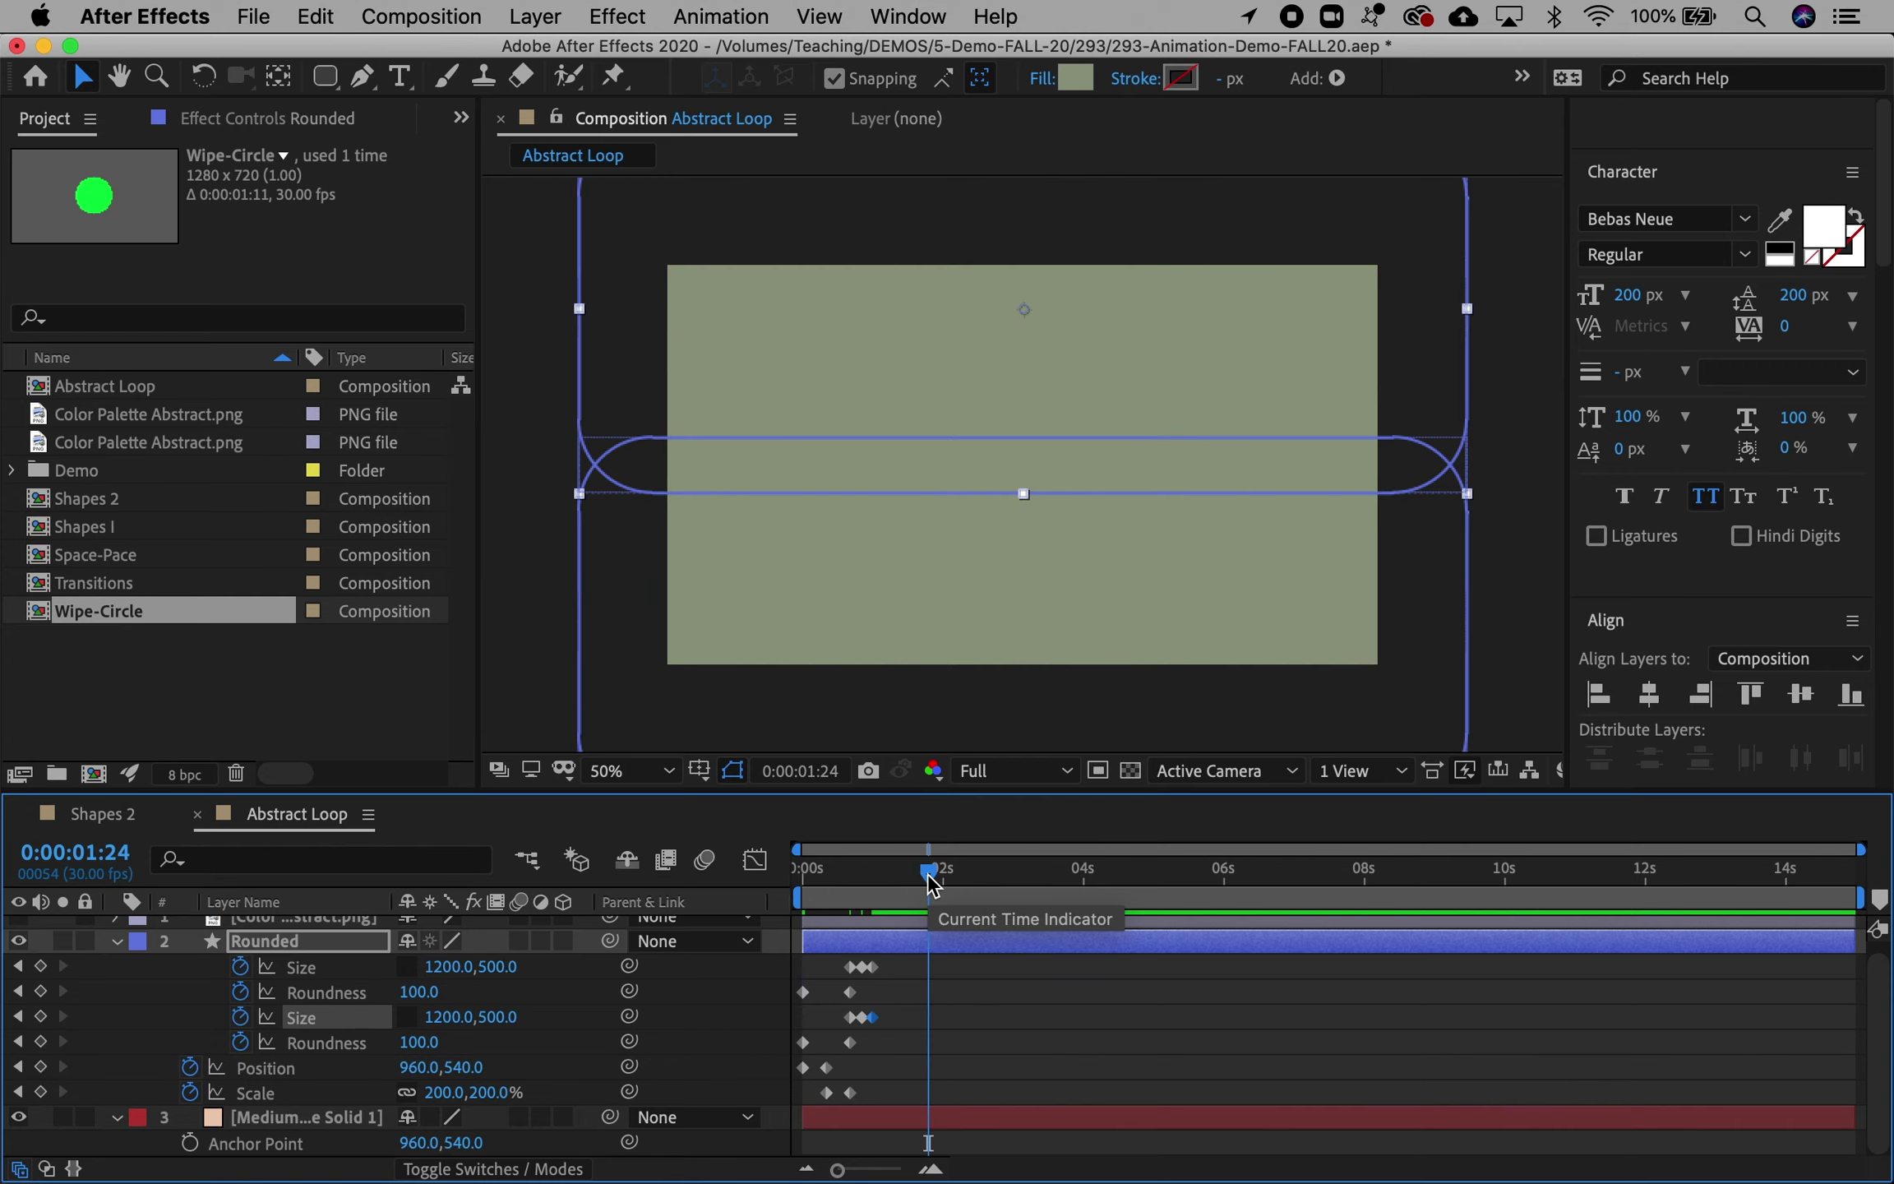
Step: Drag the Position, Scale, Size and Roundness keyframes earlier and end the work area there
left_click_drag(878, 877, 677, 862)
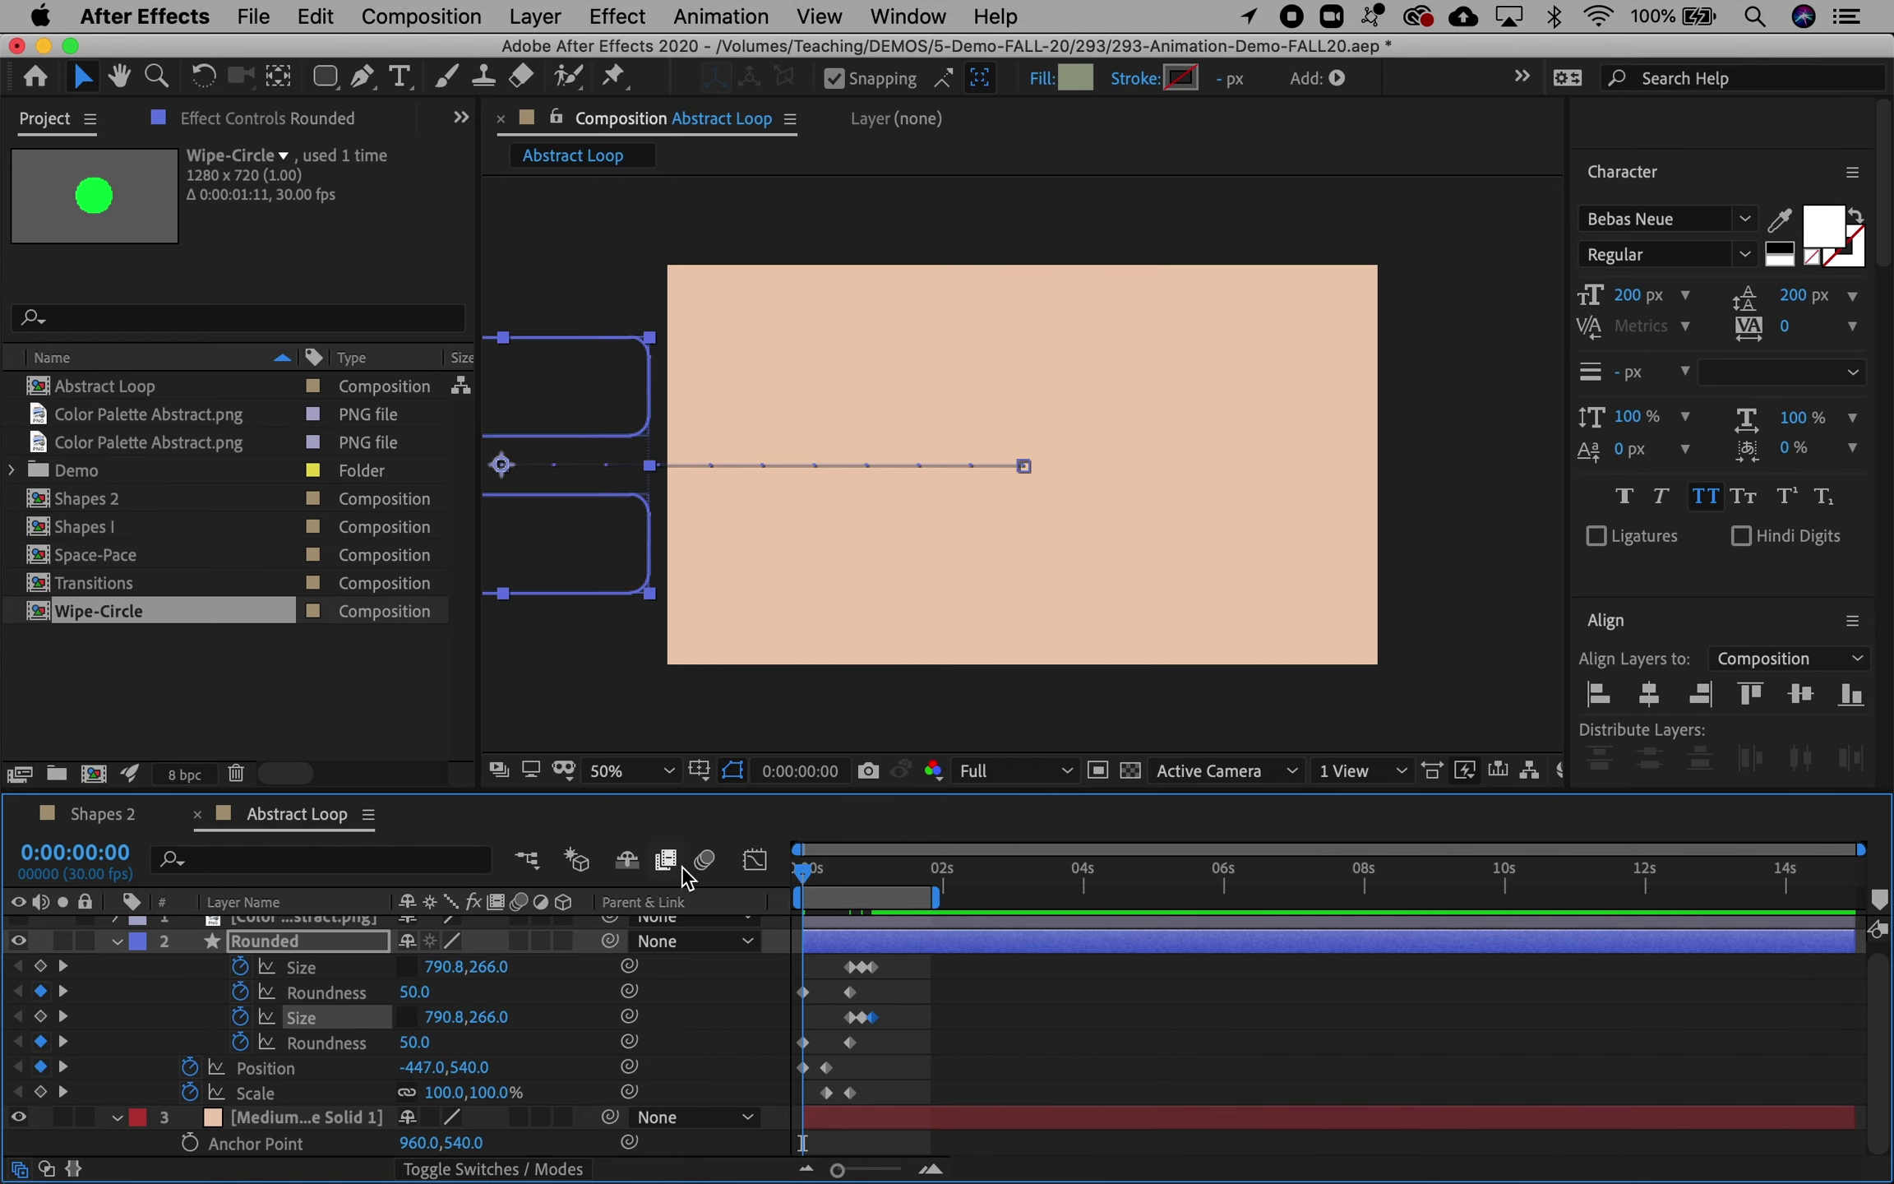
key("space")
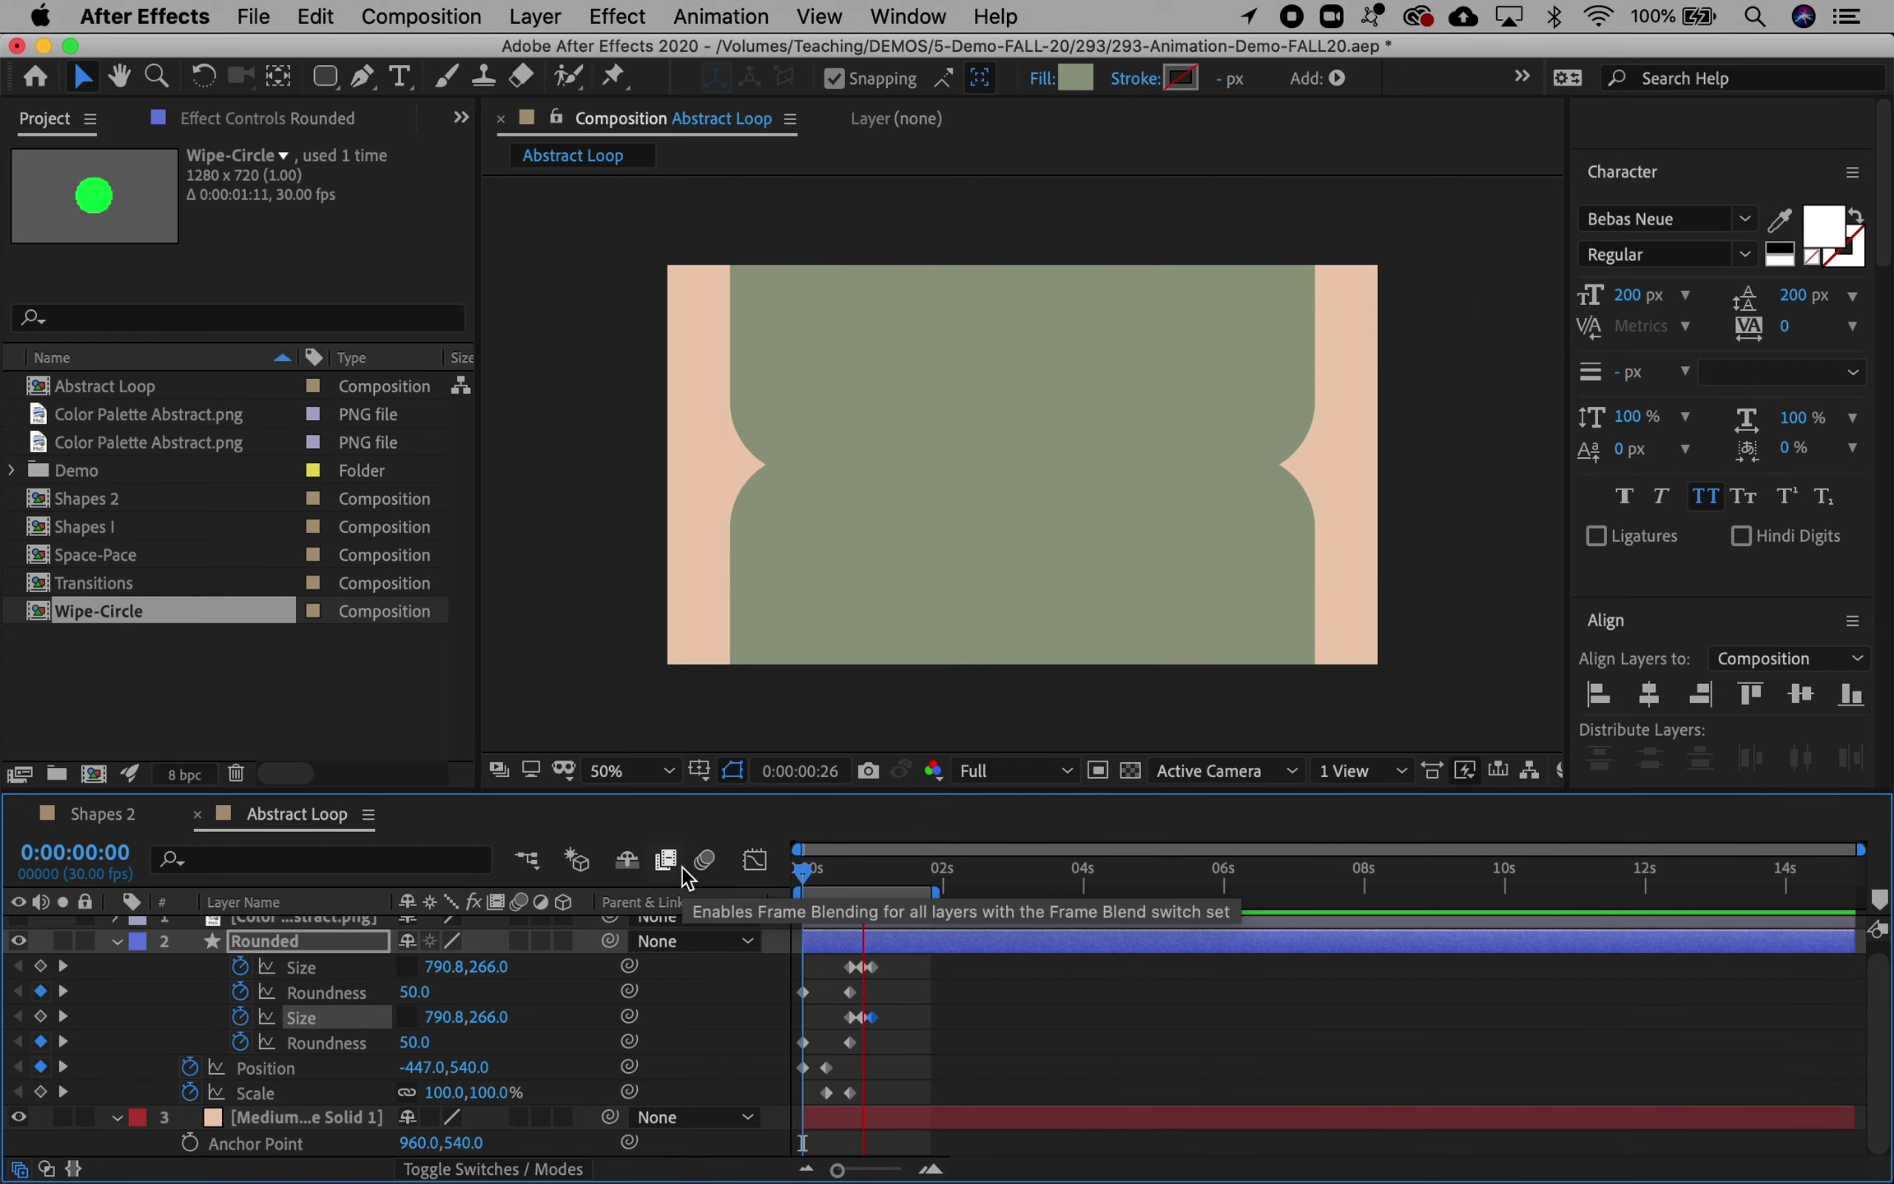
key("equal")
key("equal")
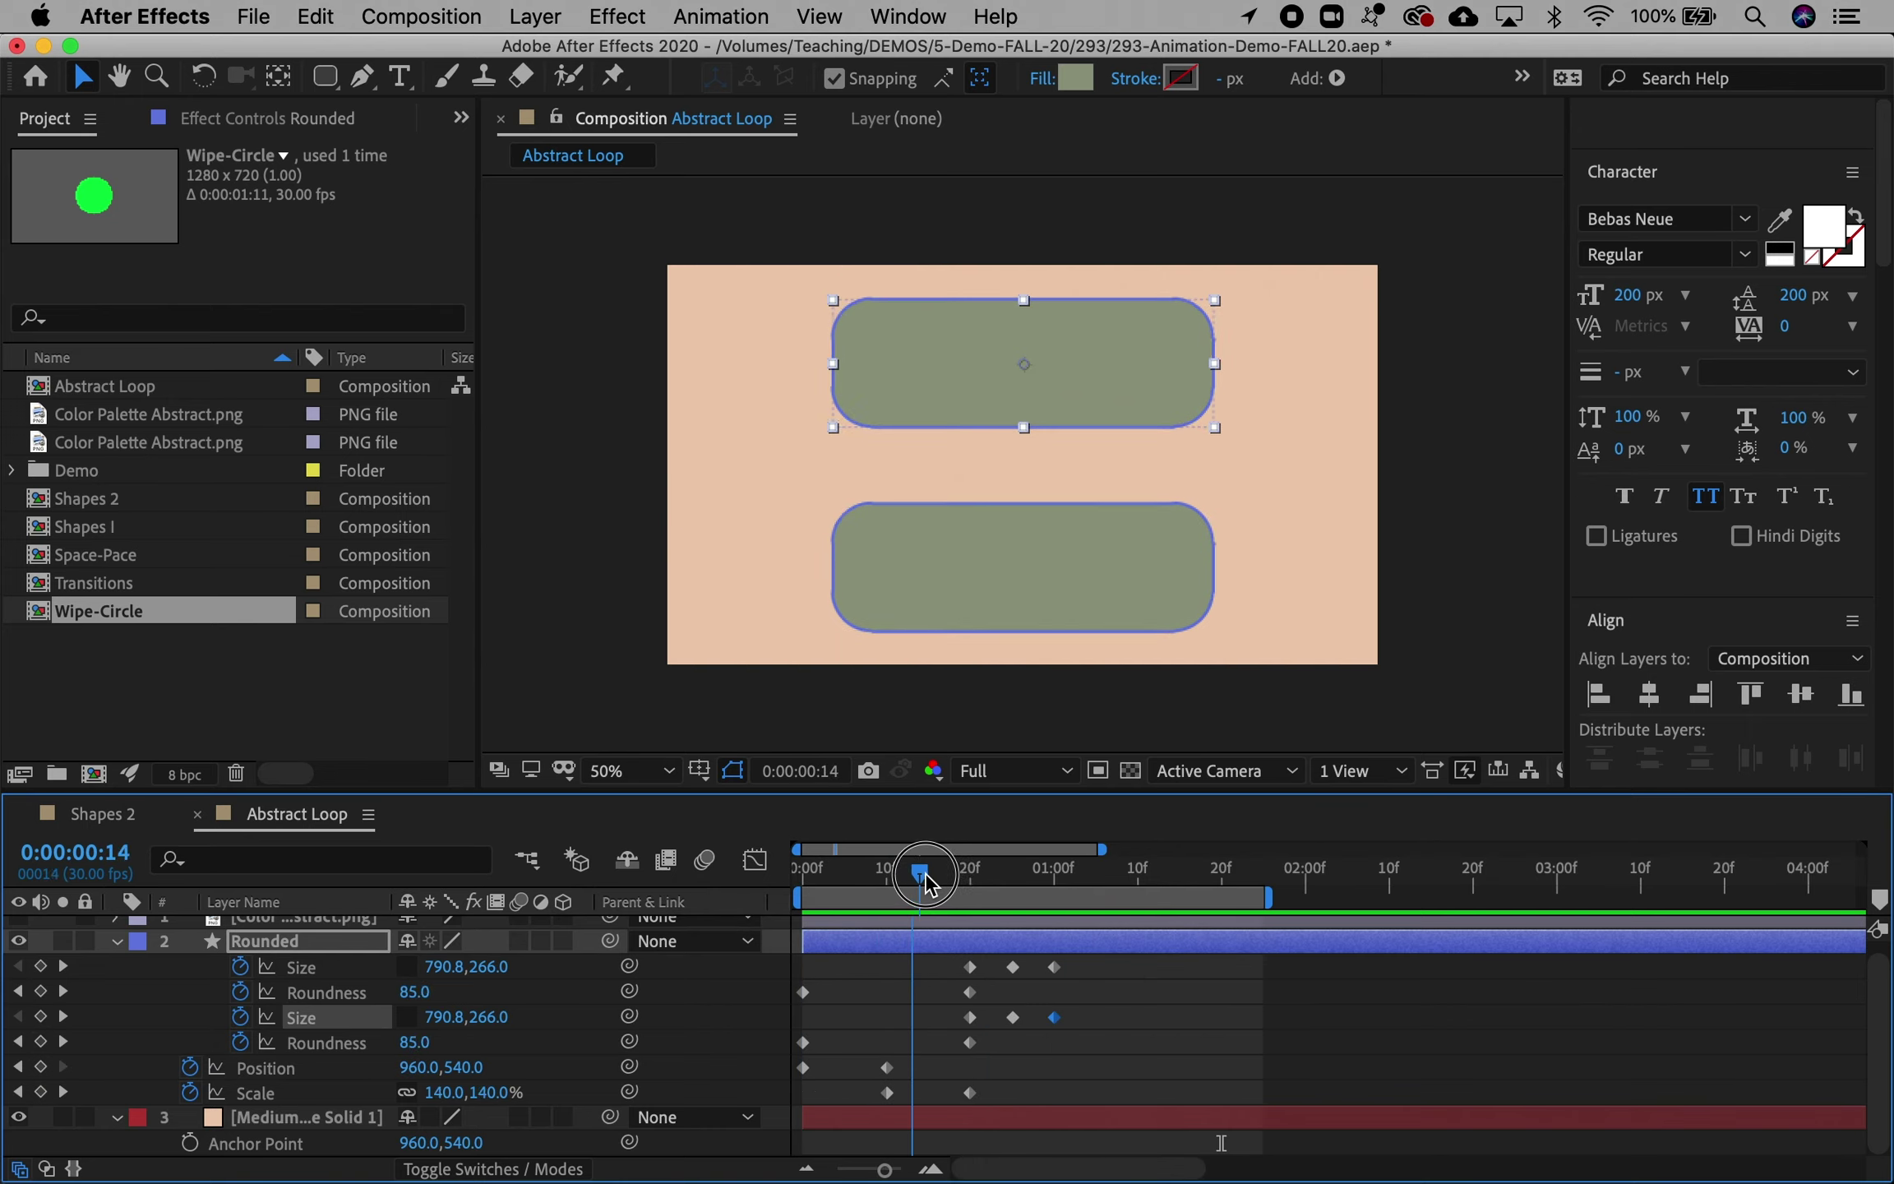
left_click_drag(913, 874, 783, 863)
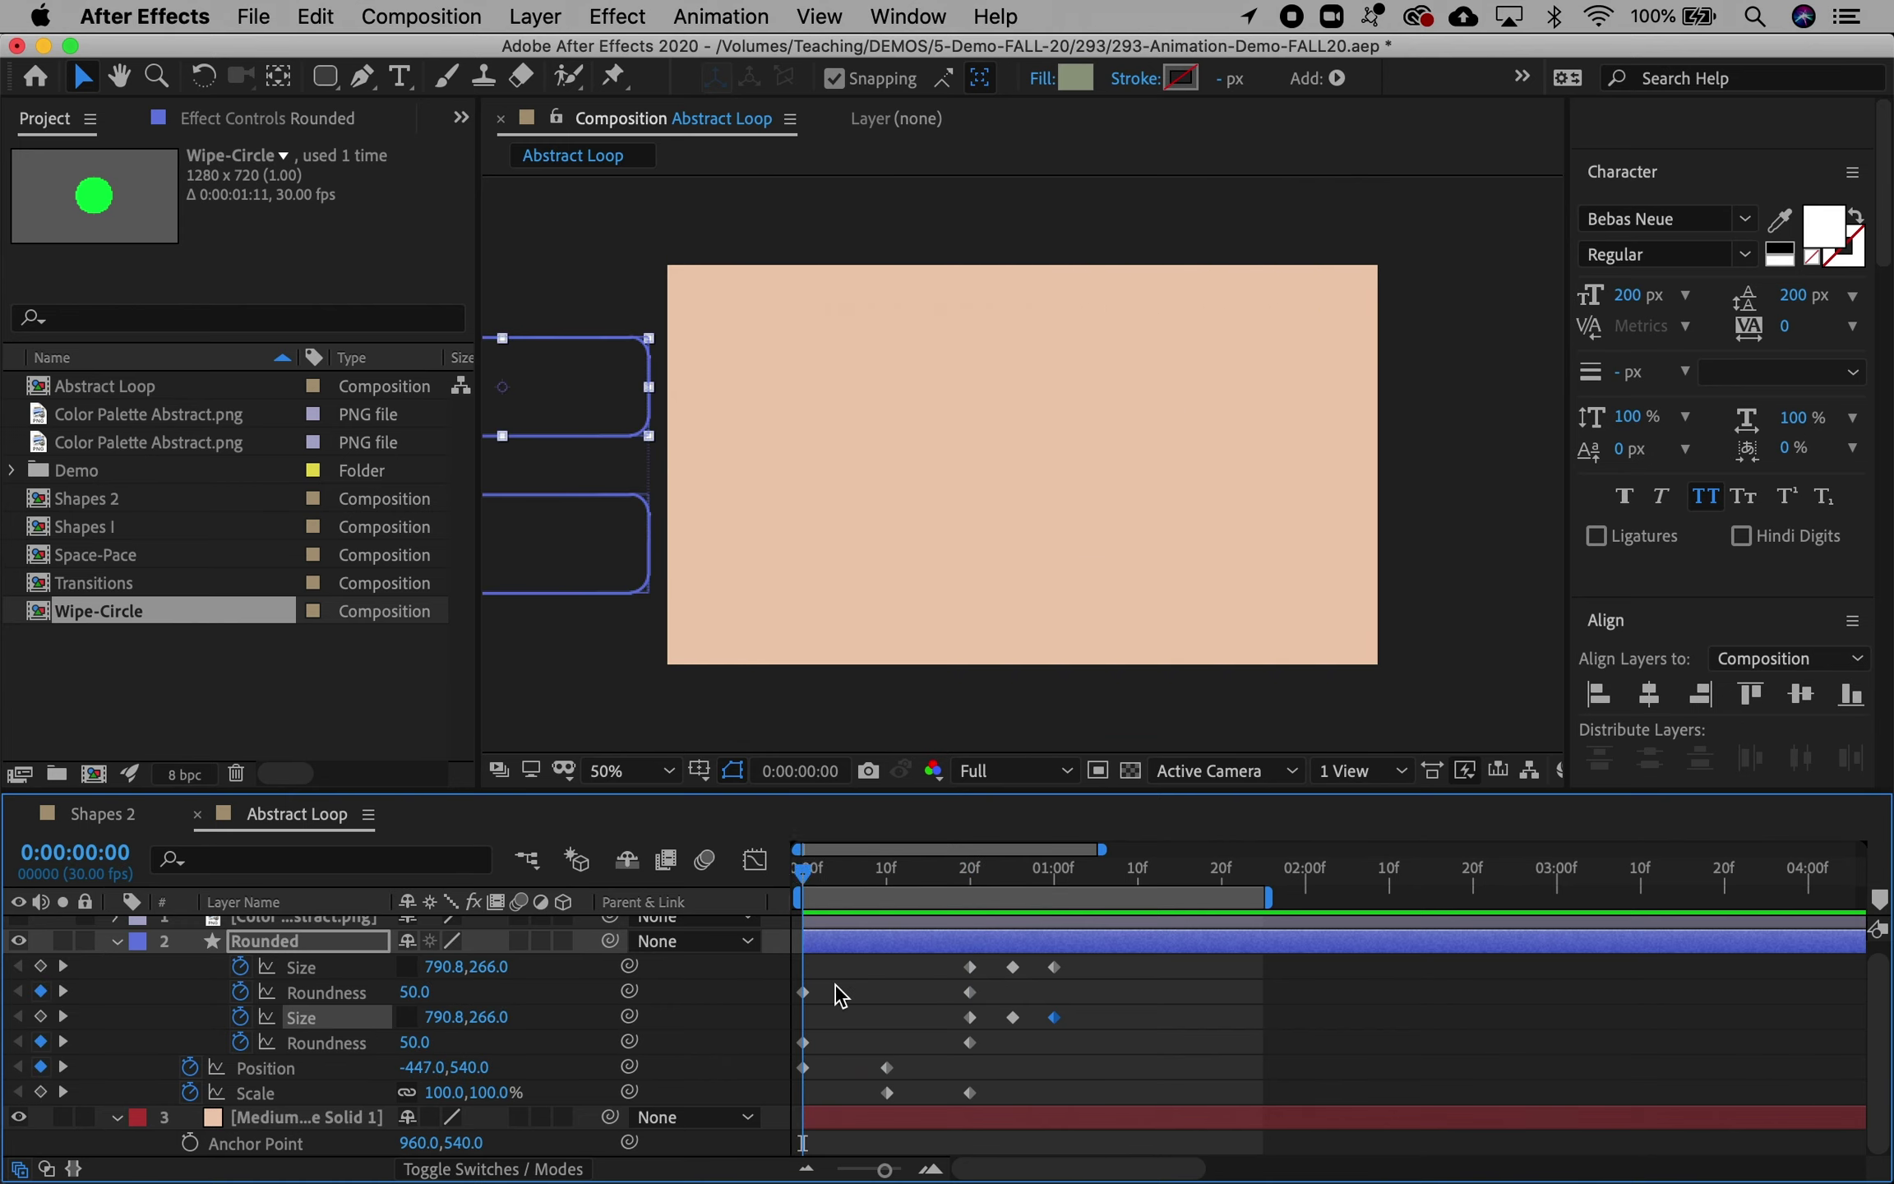
left_click_drag(850, 1045, 830, 1090)
key("space")
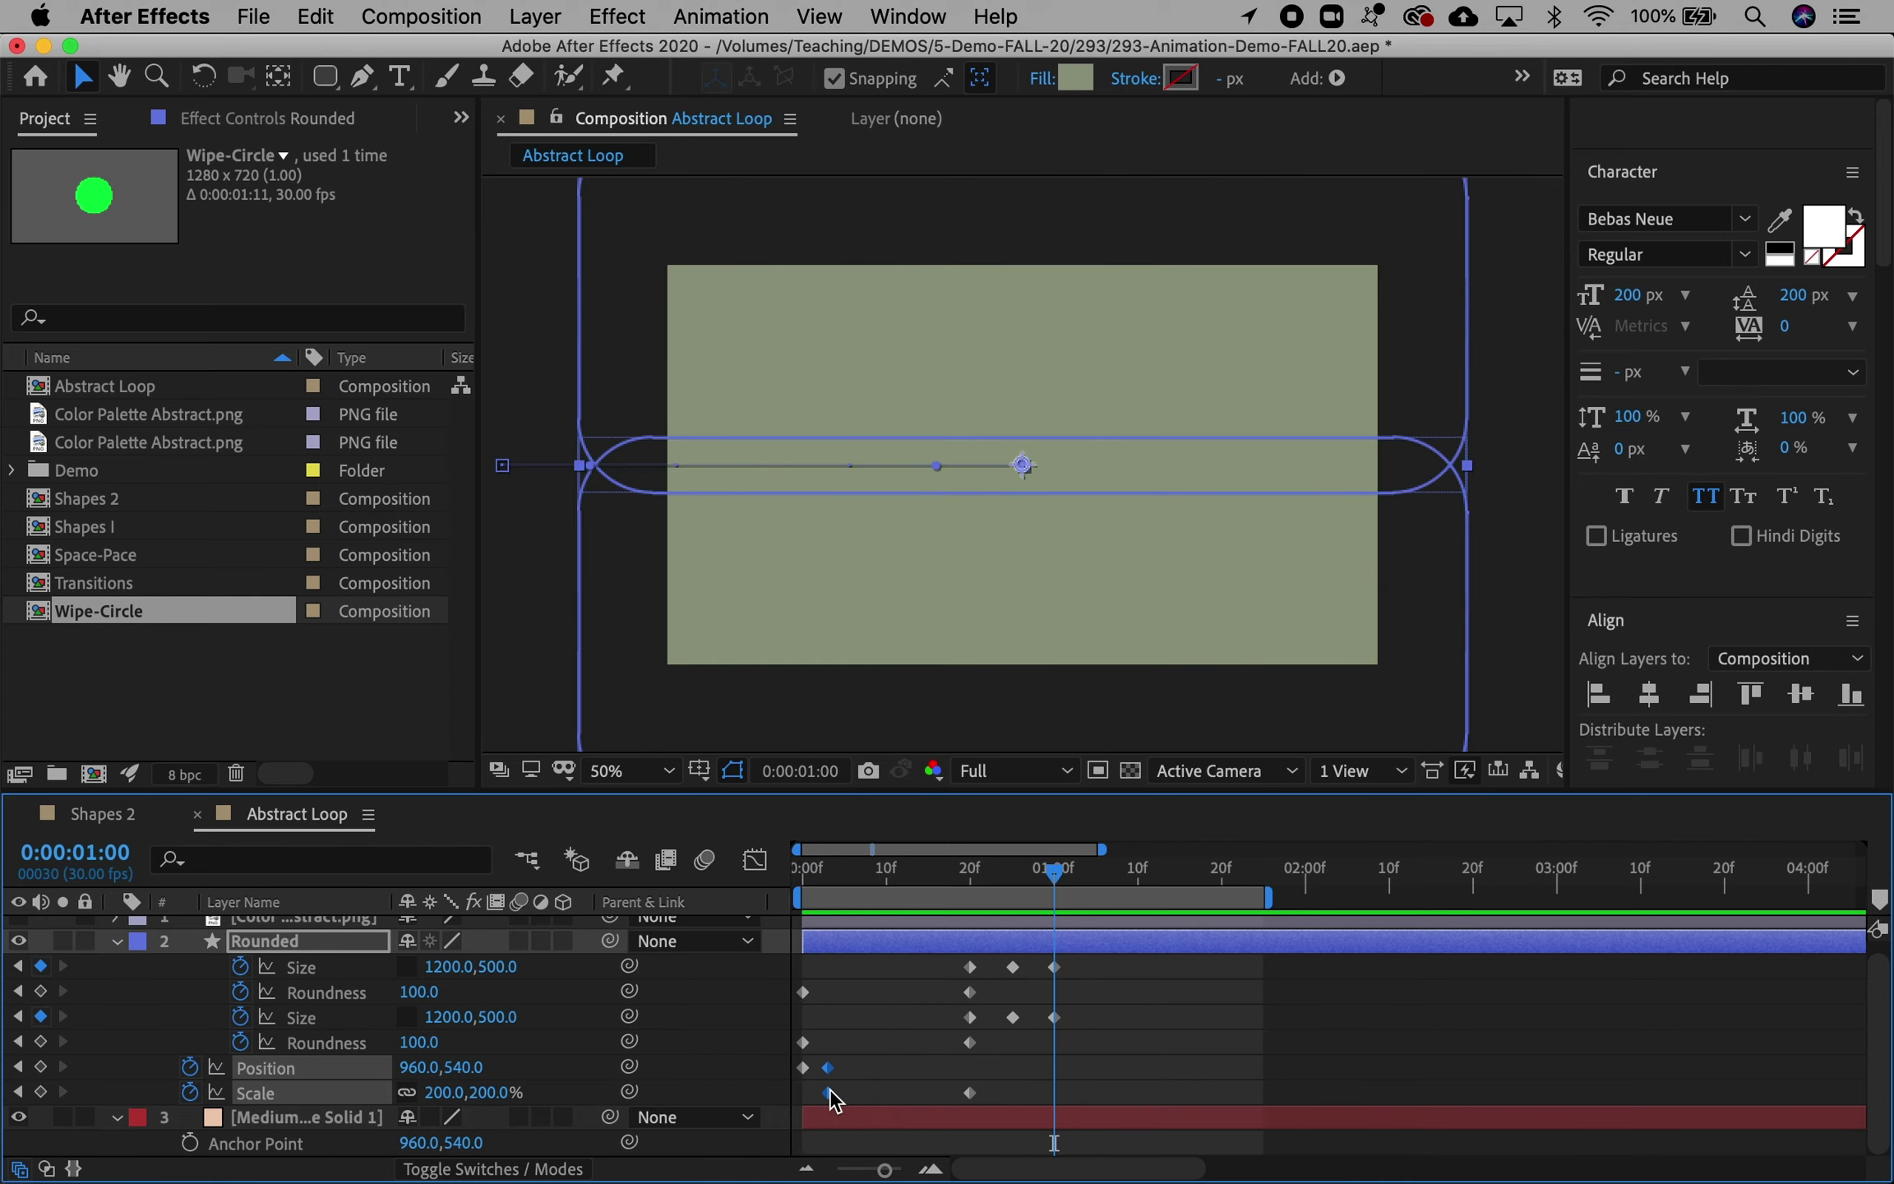
left_click_drag(932, 966, 860, 1093)
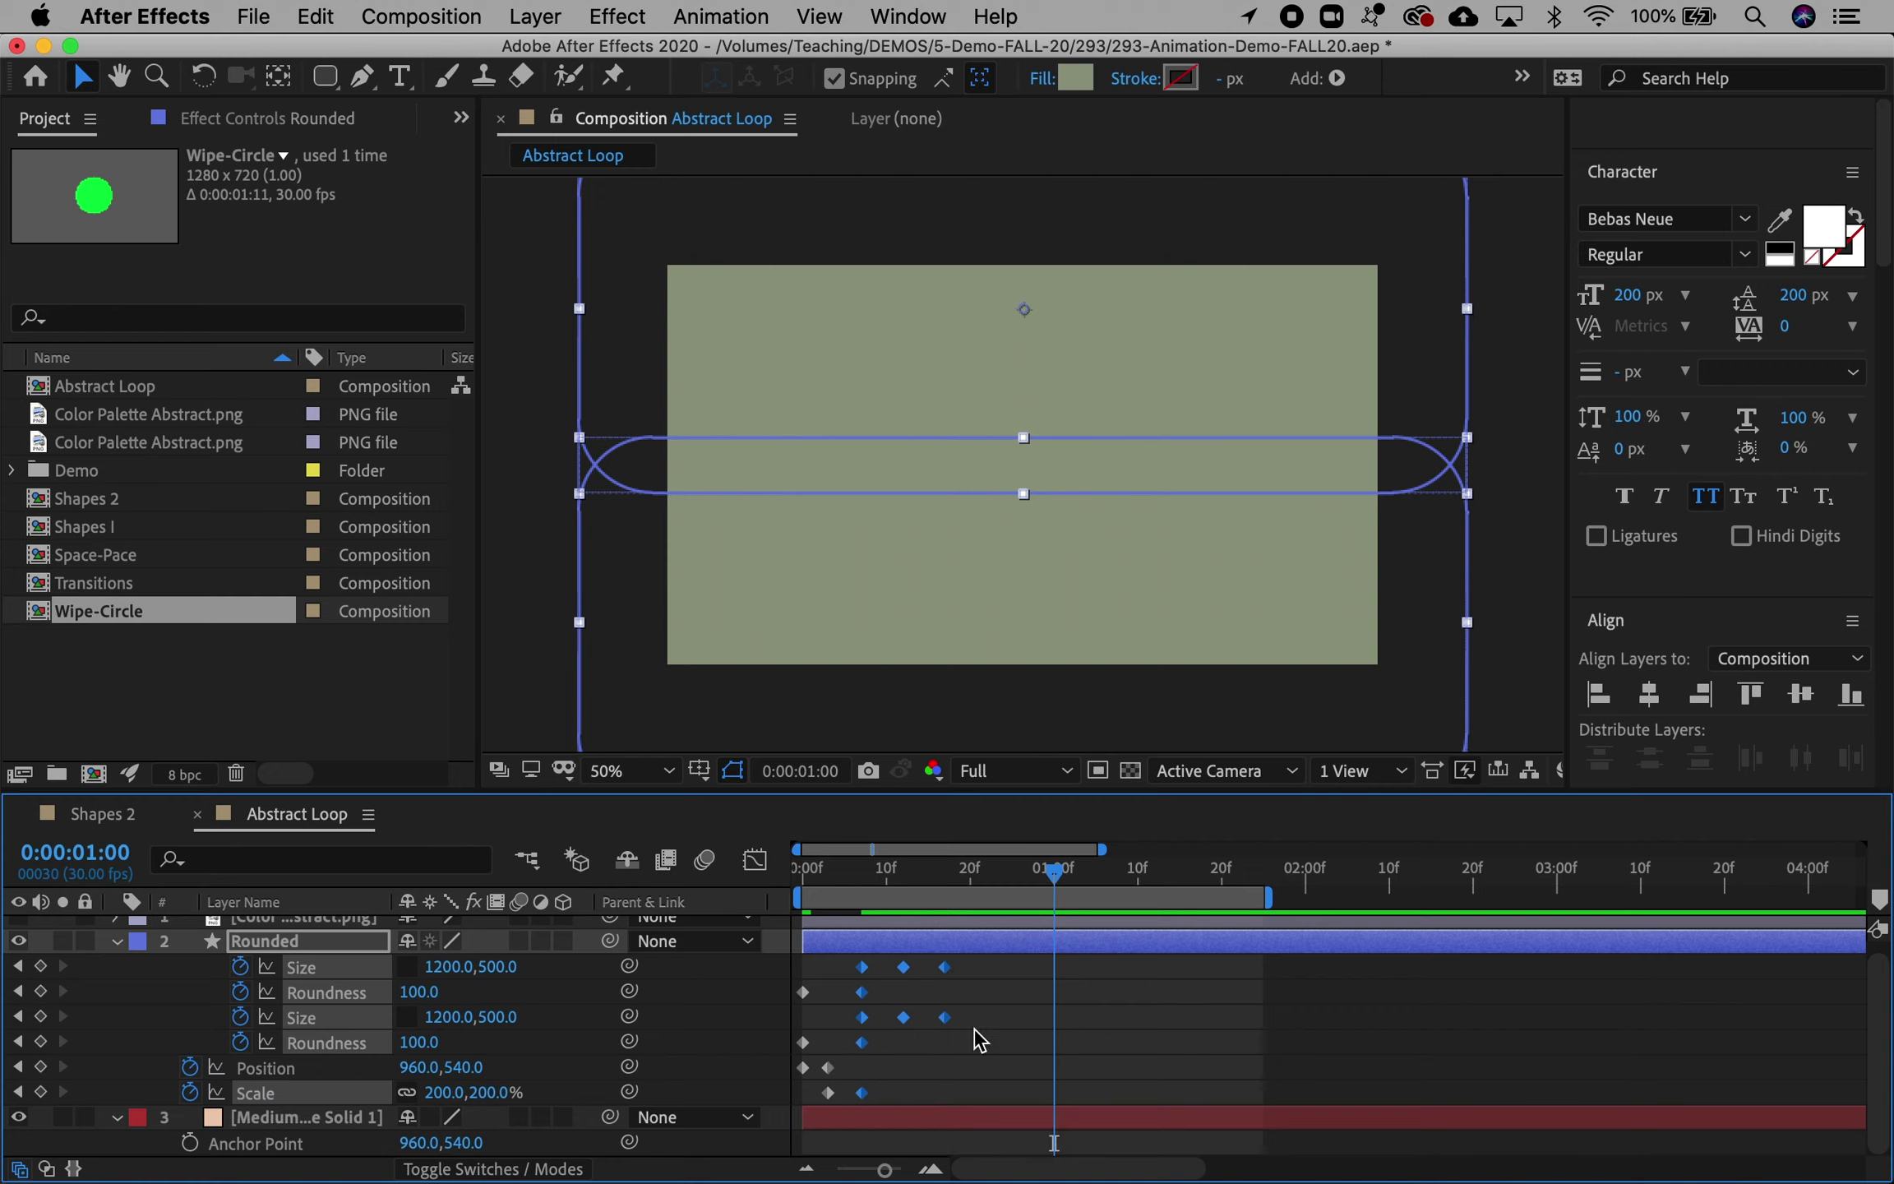
key("n")
key("space")
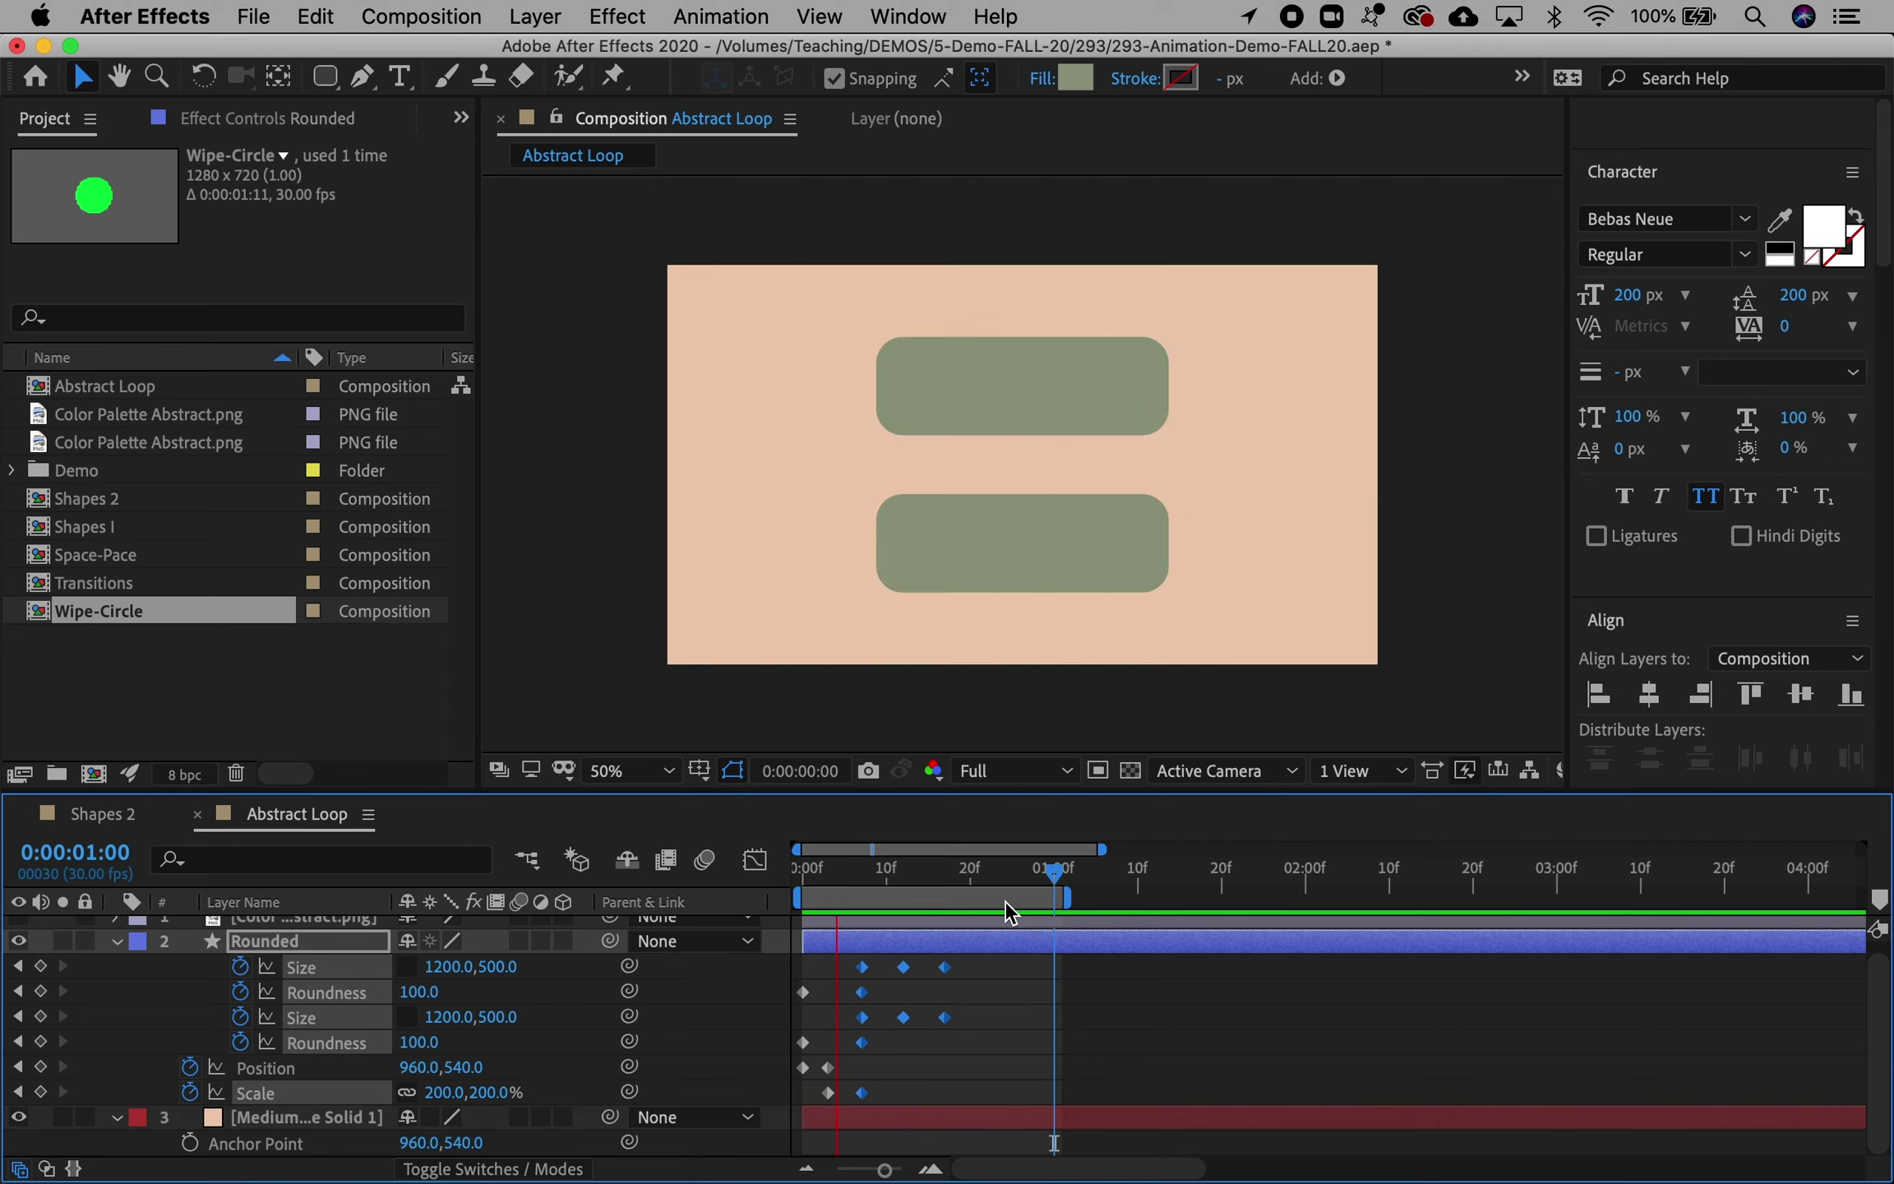
key("space")
key("space")
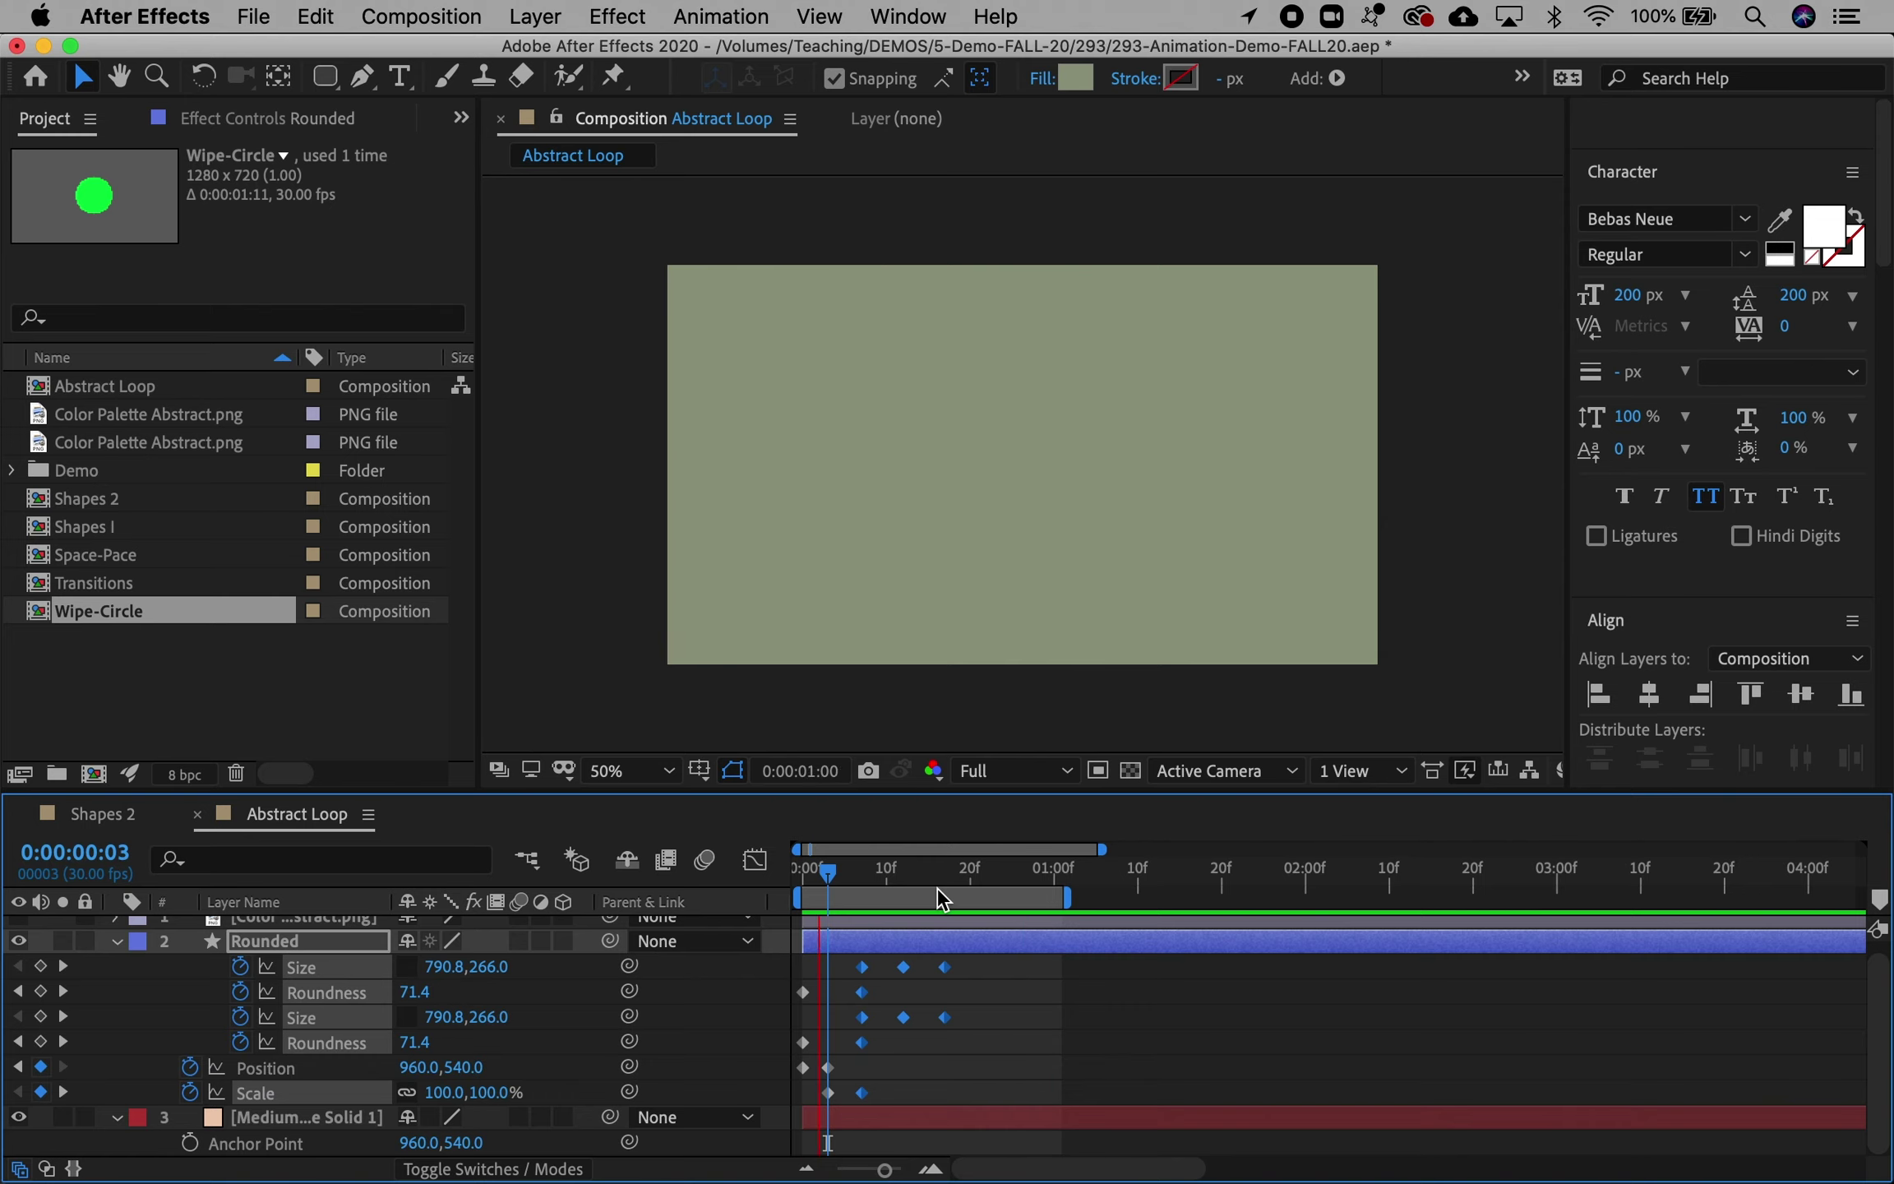
key("space")
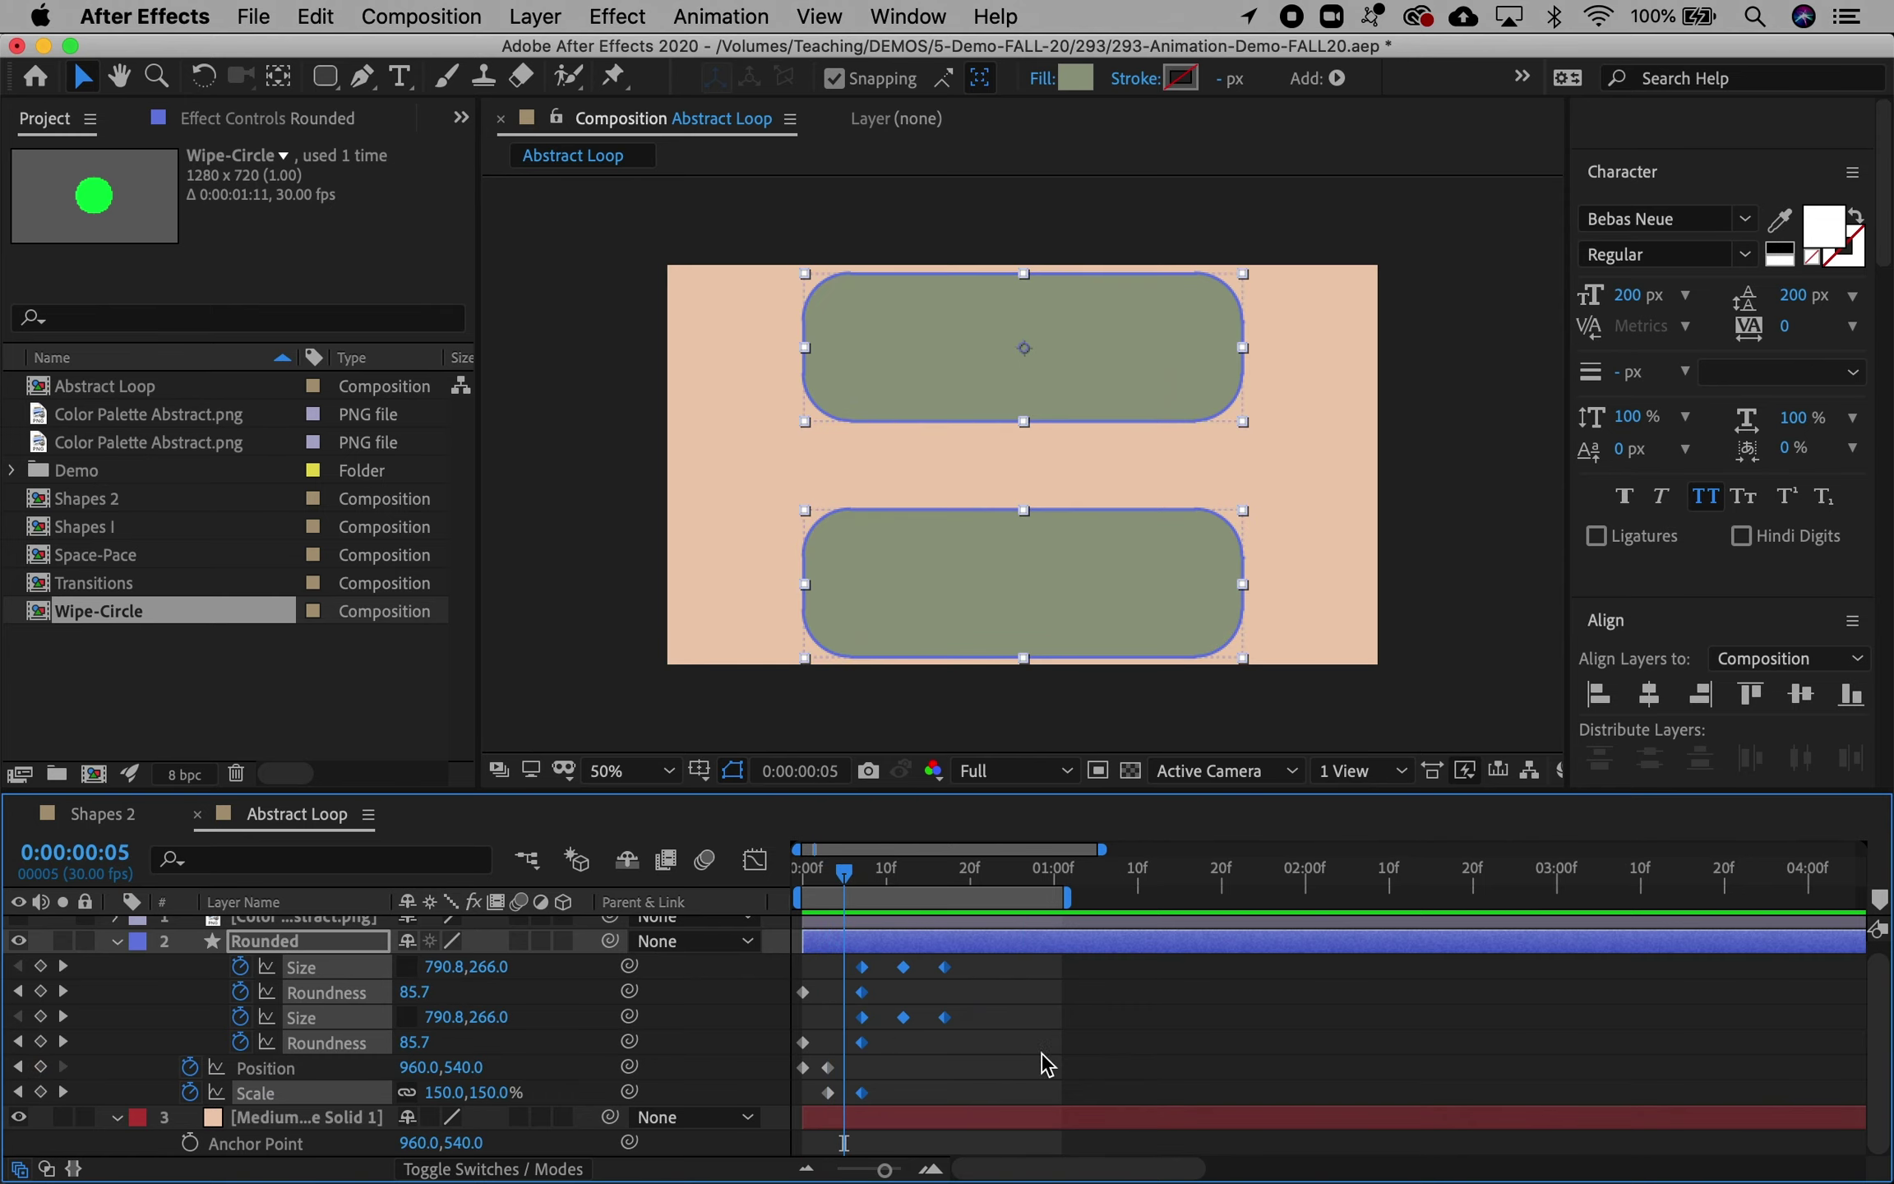
Step: Apply Easy Ease (F9) to all the Rounded layer's keyframes and collapse its properties
left_click(1045, 1073)
left_click_drag(1049, 1088, 778, 950)
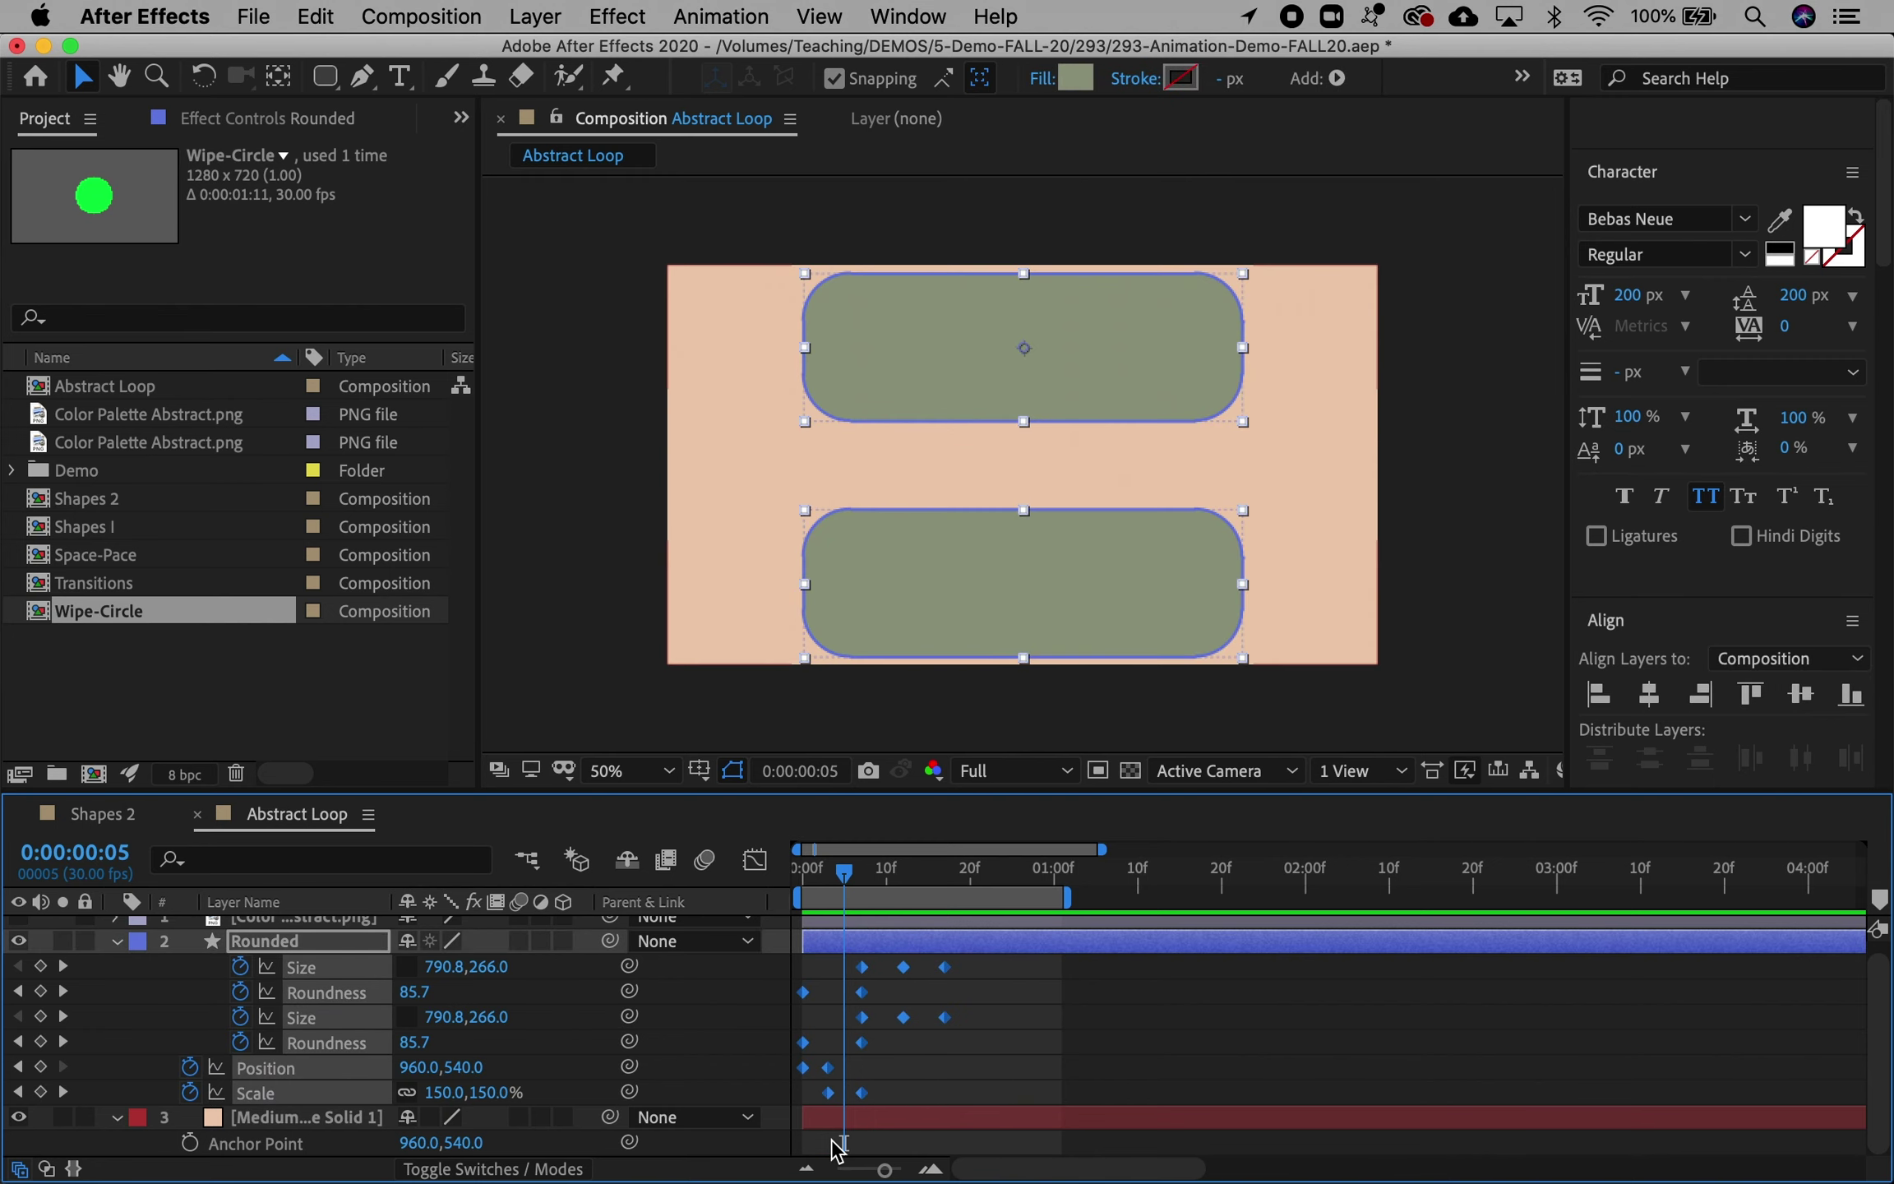
key("F9")
left_click(946, 872)
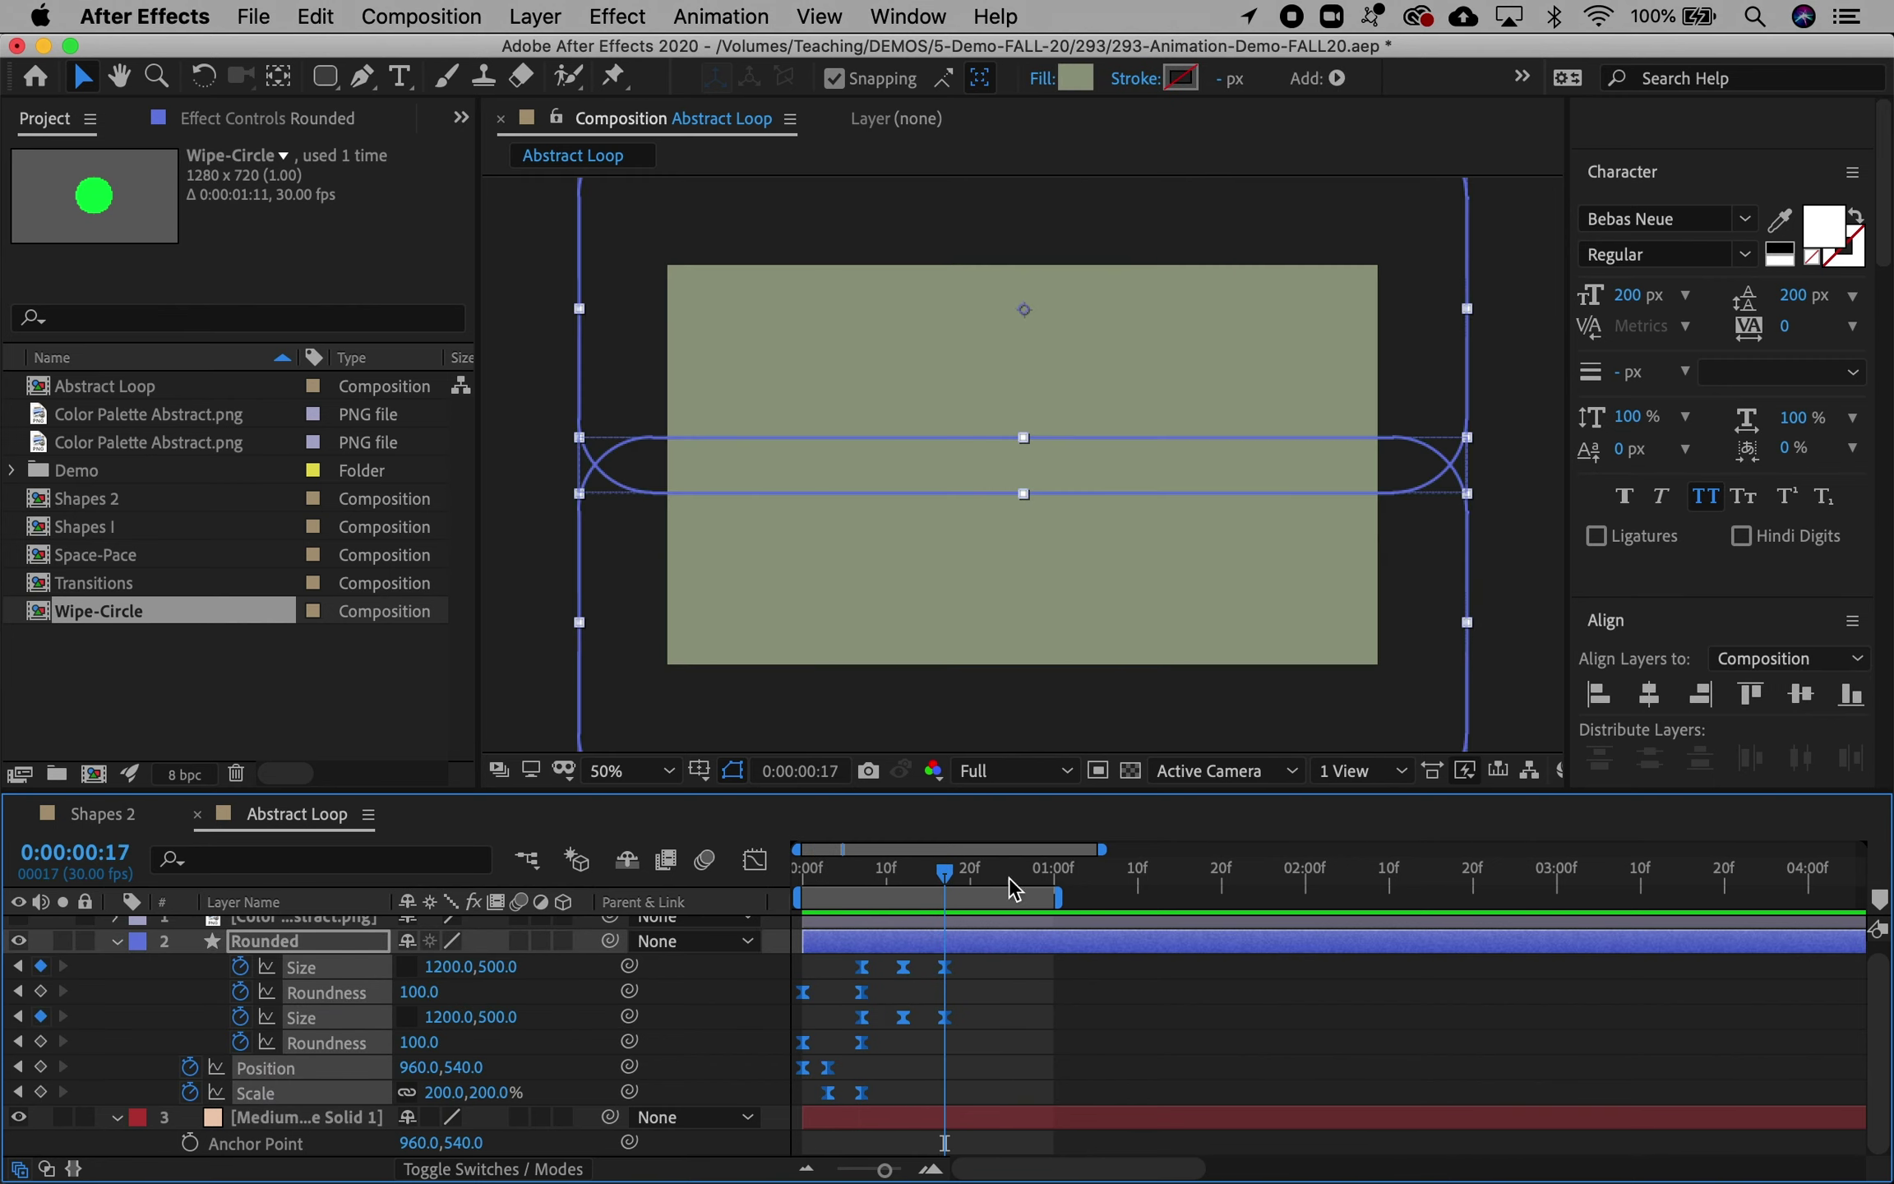
left_click_drag(947, 872, 971, 879)
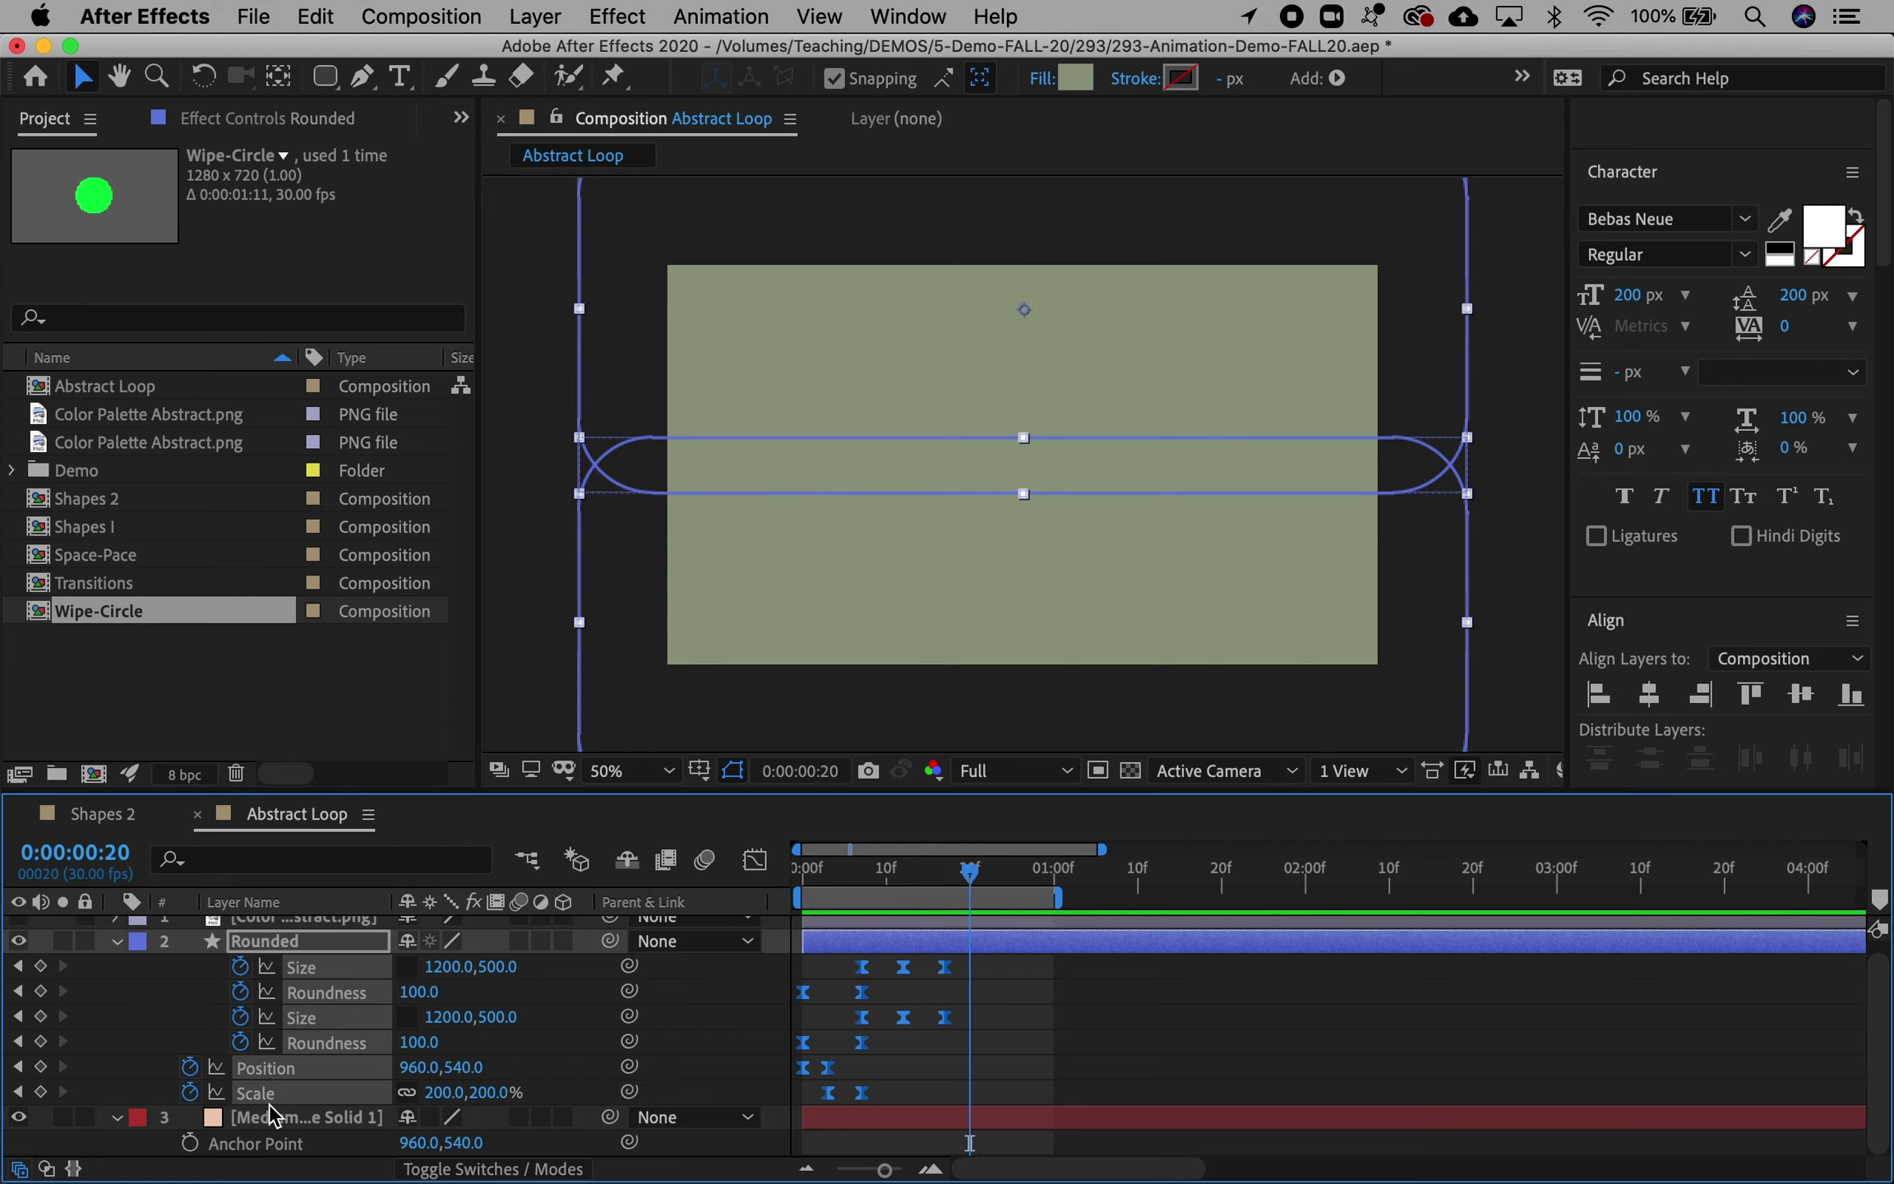
key("u")
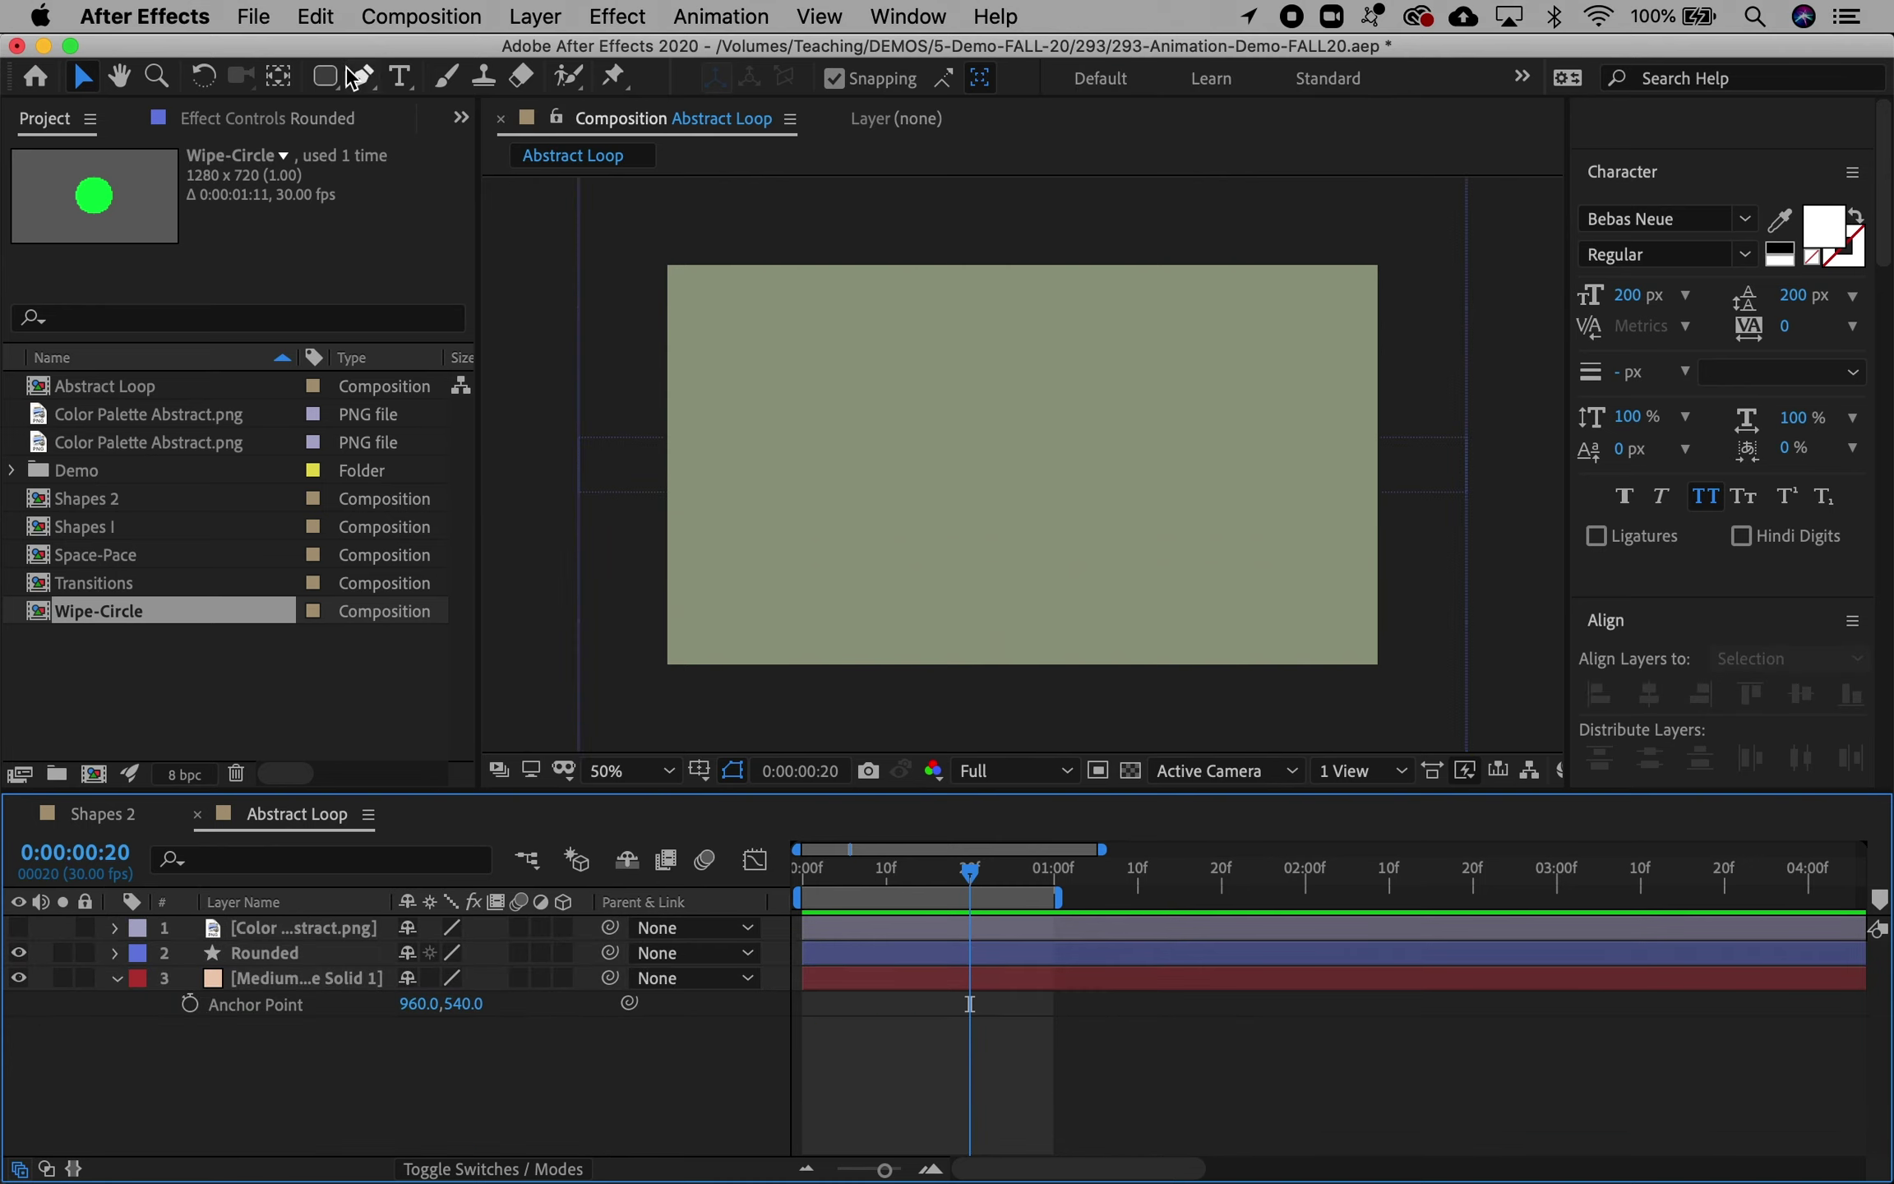
Step: Draw a small circle at comp centre with the Ellipse Tool and place Shape Layer 1 below the palette layer
left_click_drag(325, 77, 390, 142)
left_click_drag(974, 414, 1113, 553)
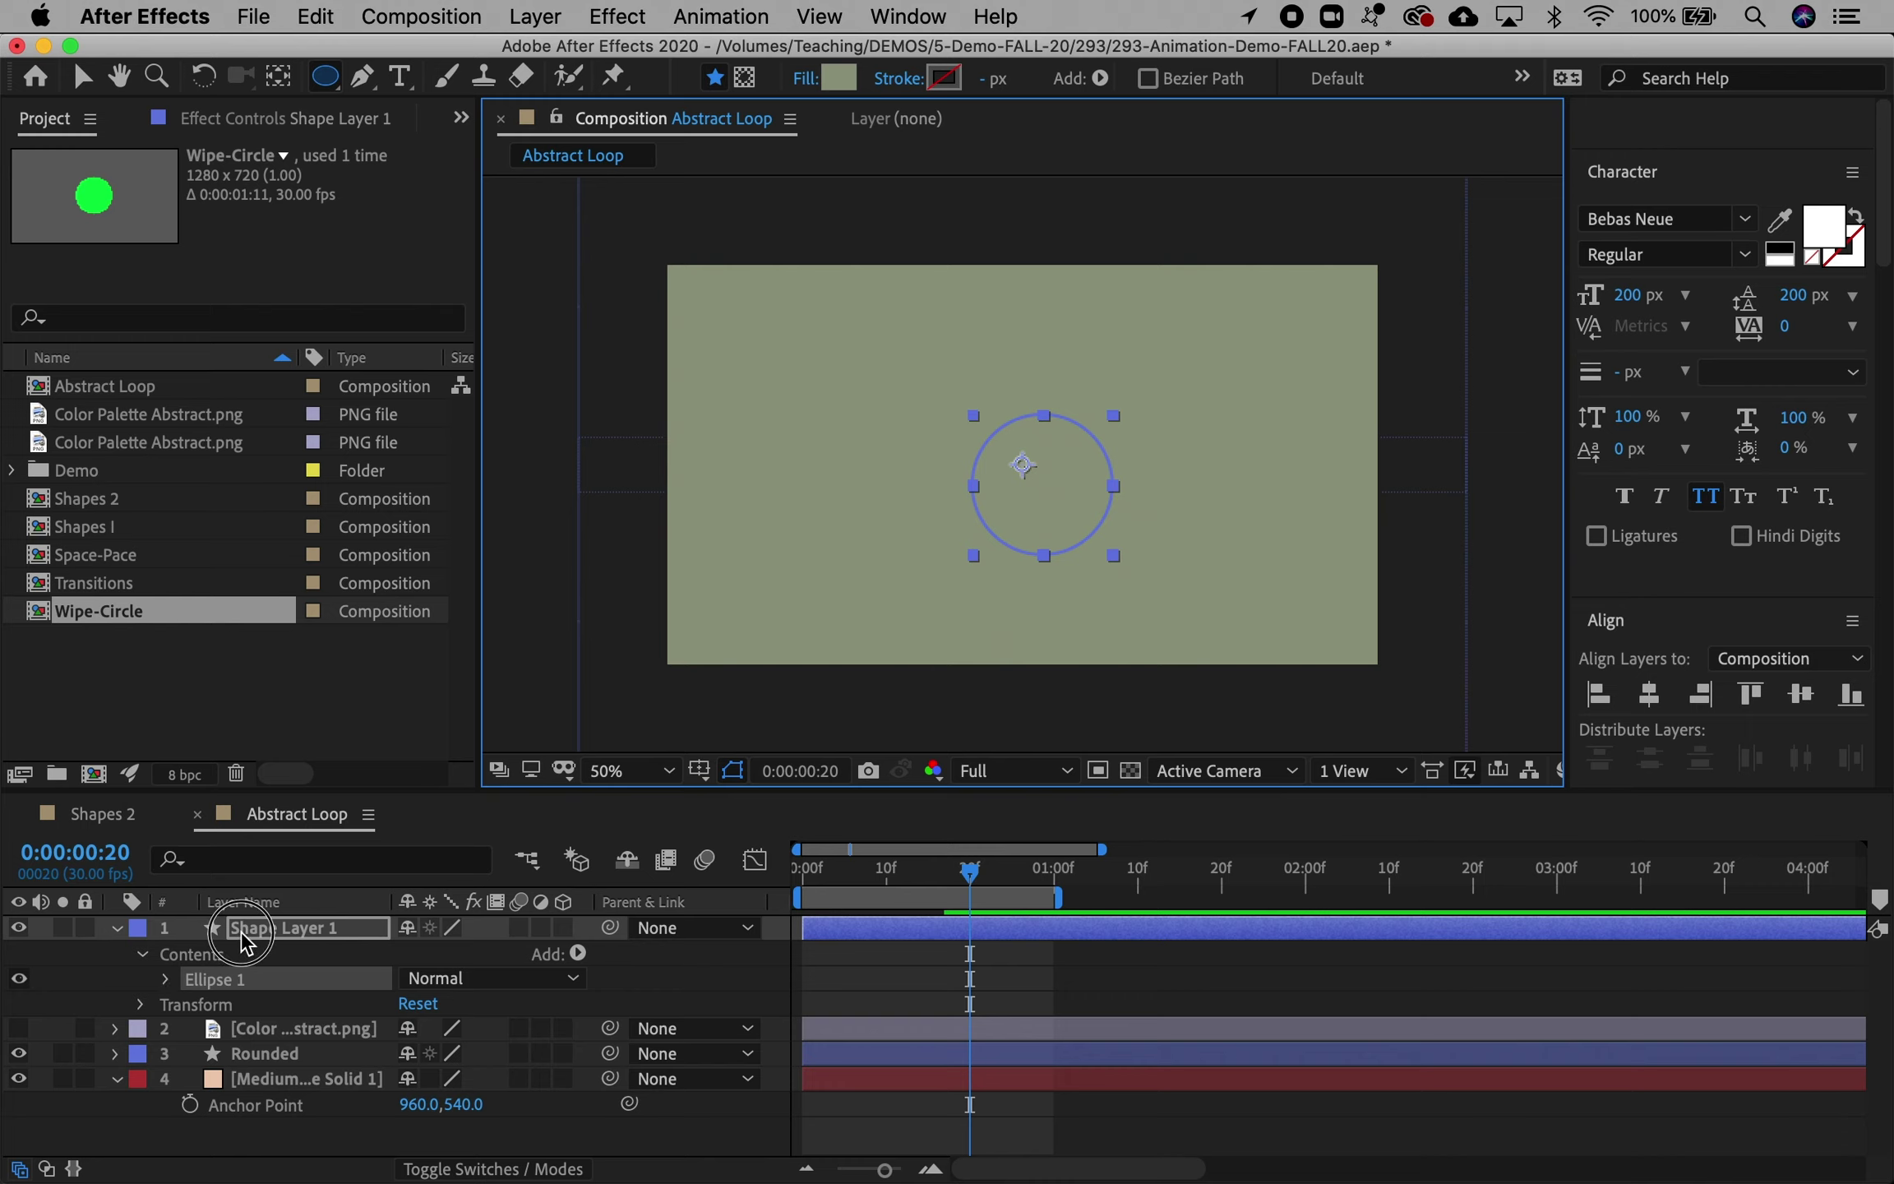
left_click_drag(241, 930, 247, 1044)
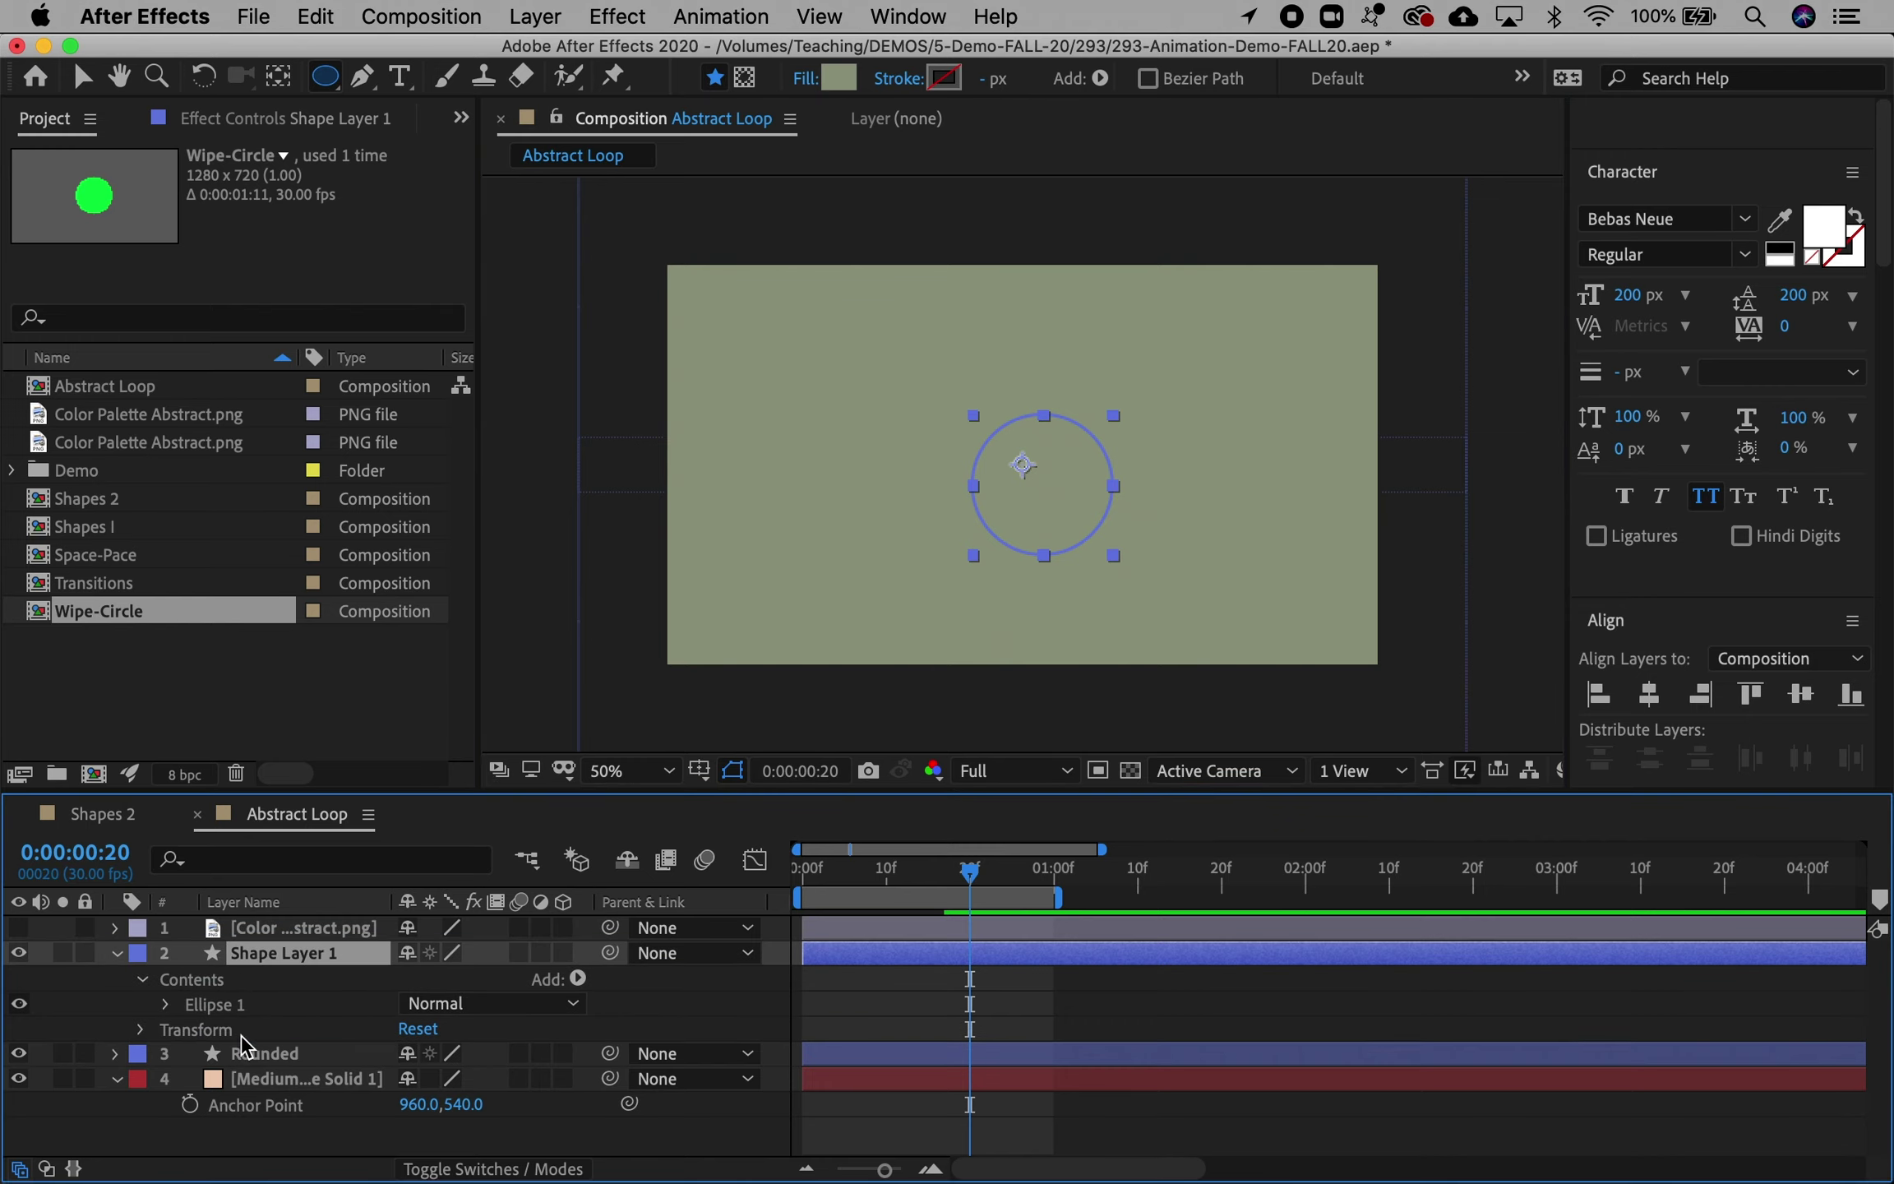
Step: Fill the circle with magenta B7245C sampled from the palette, then centre it in the comp
left_click(18, 928)
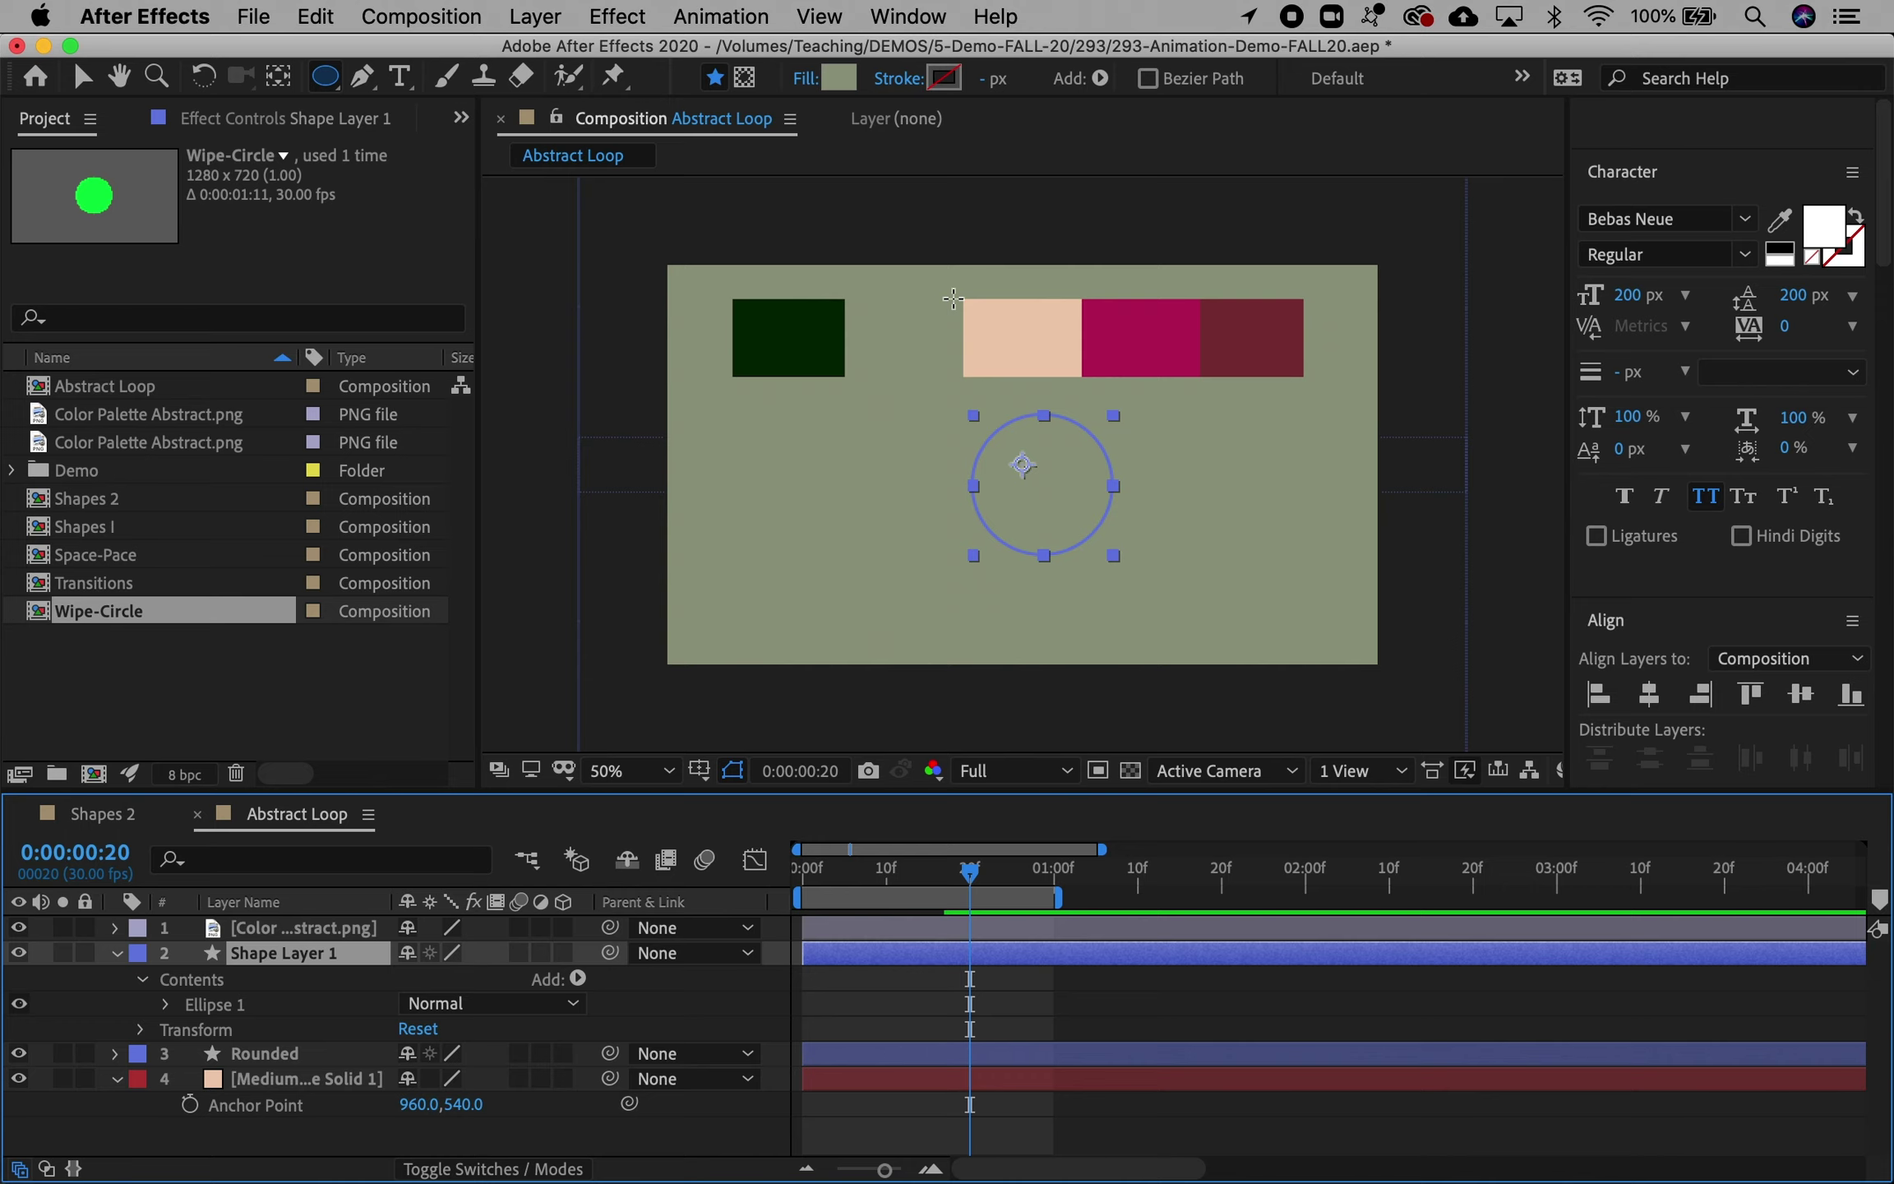
left_click(820, 74)
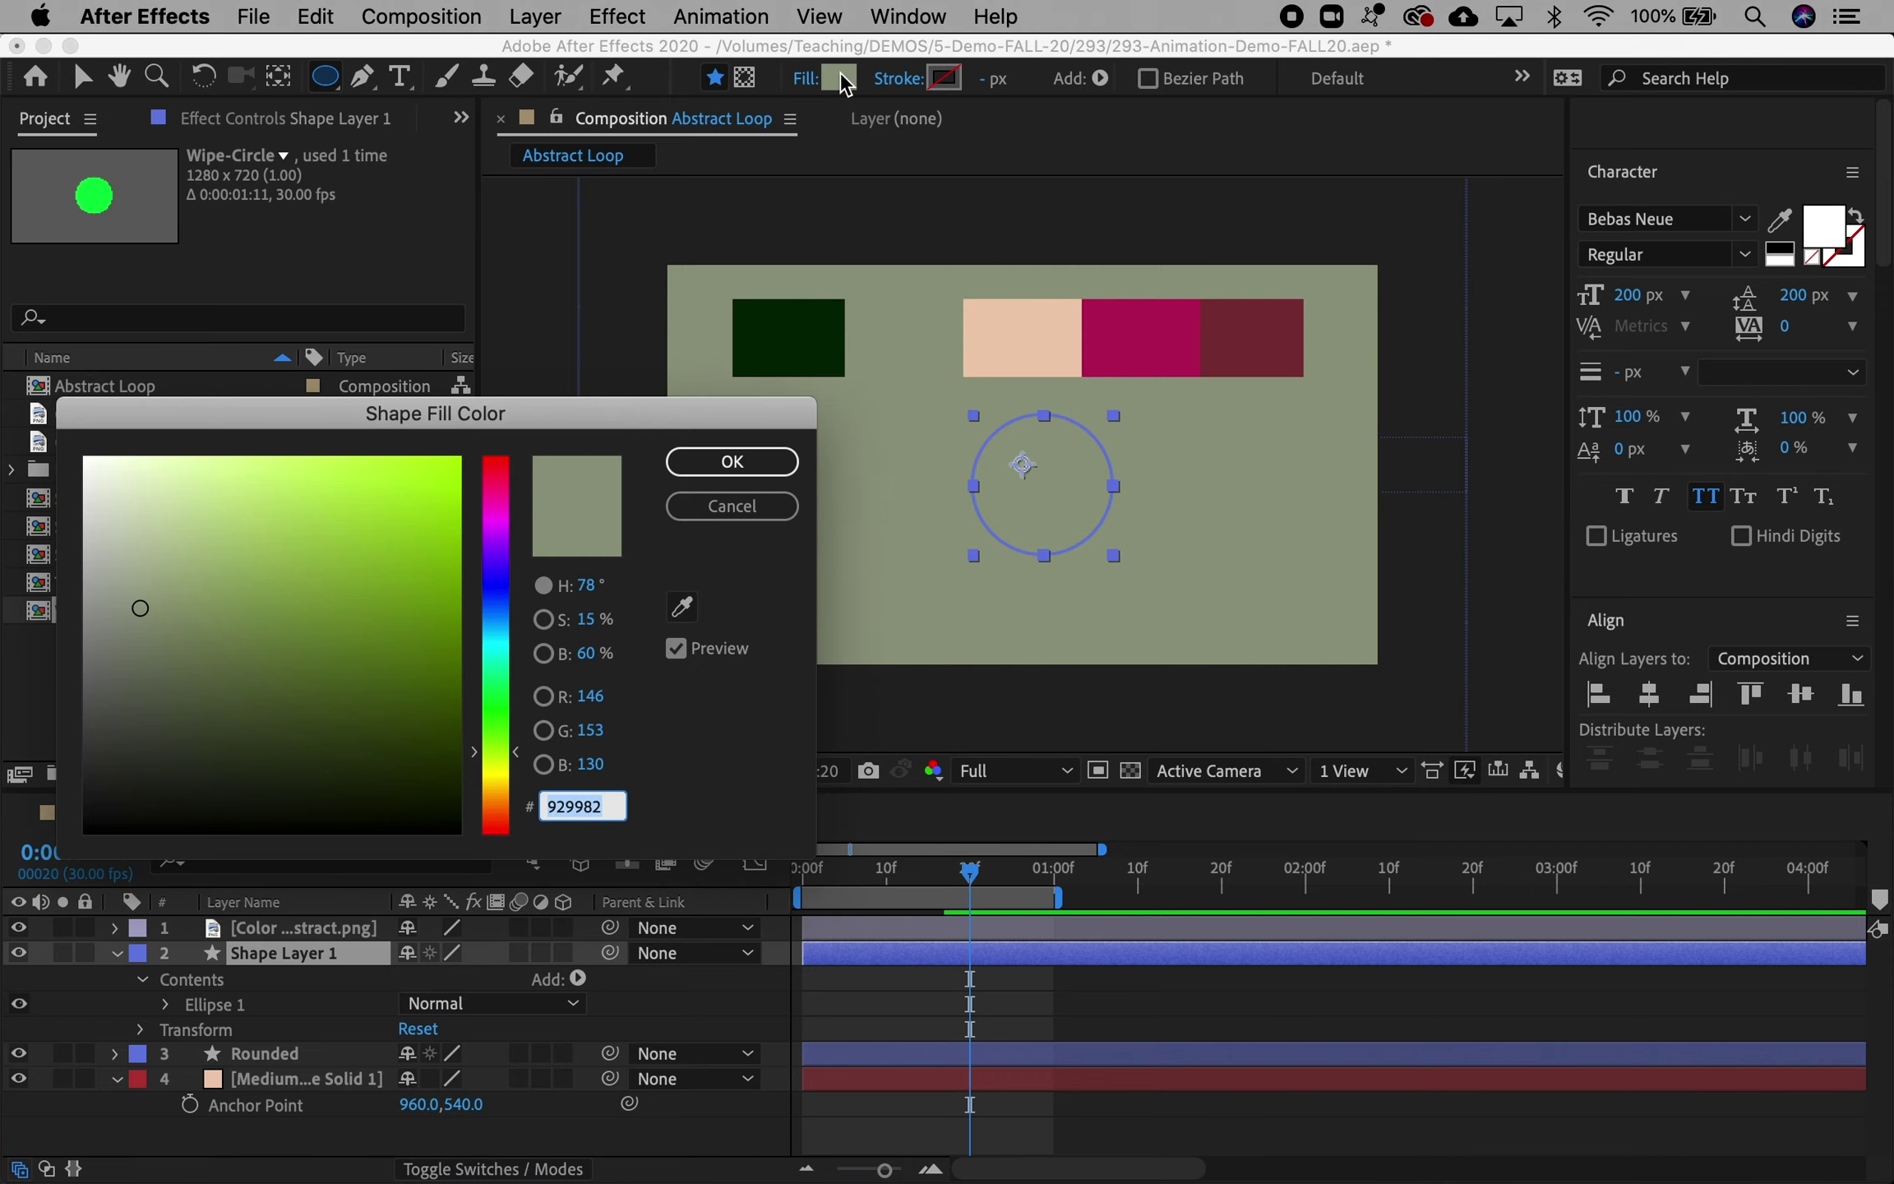
left_click(684, 607)
left_click(1159, 331)
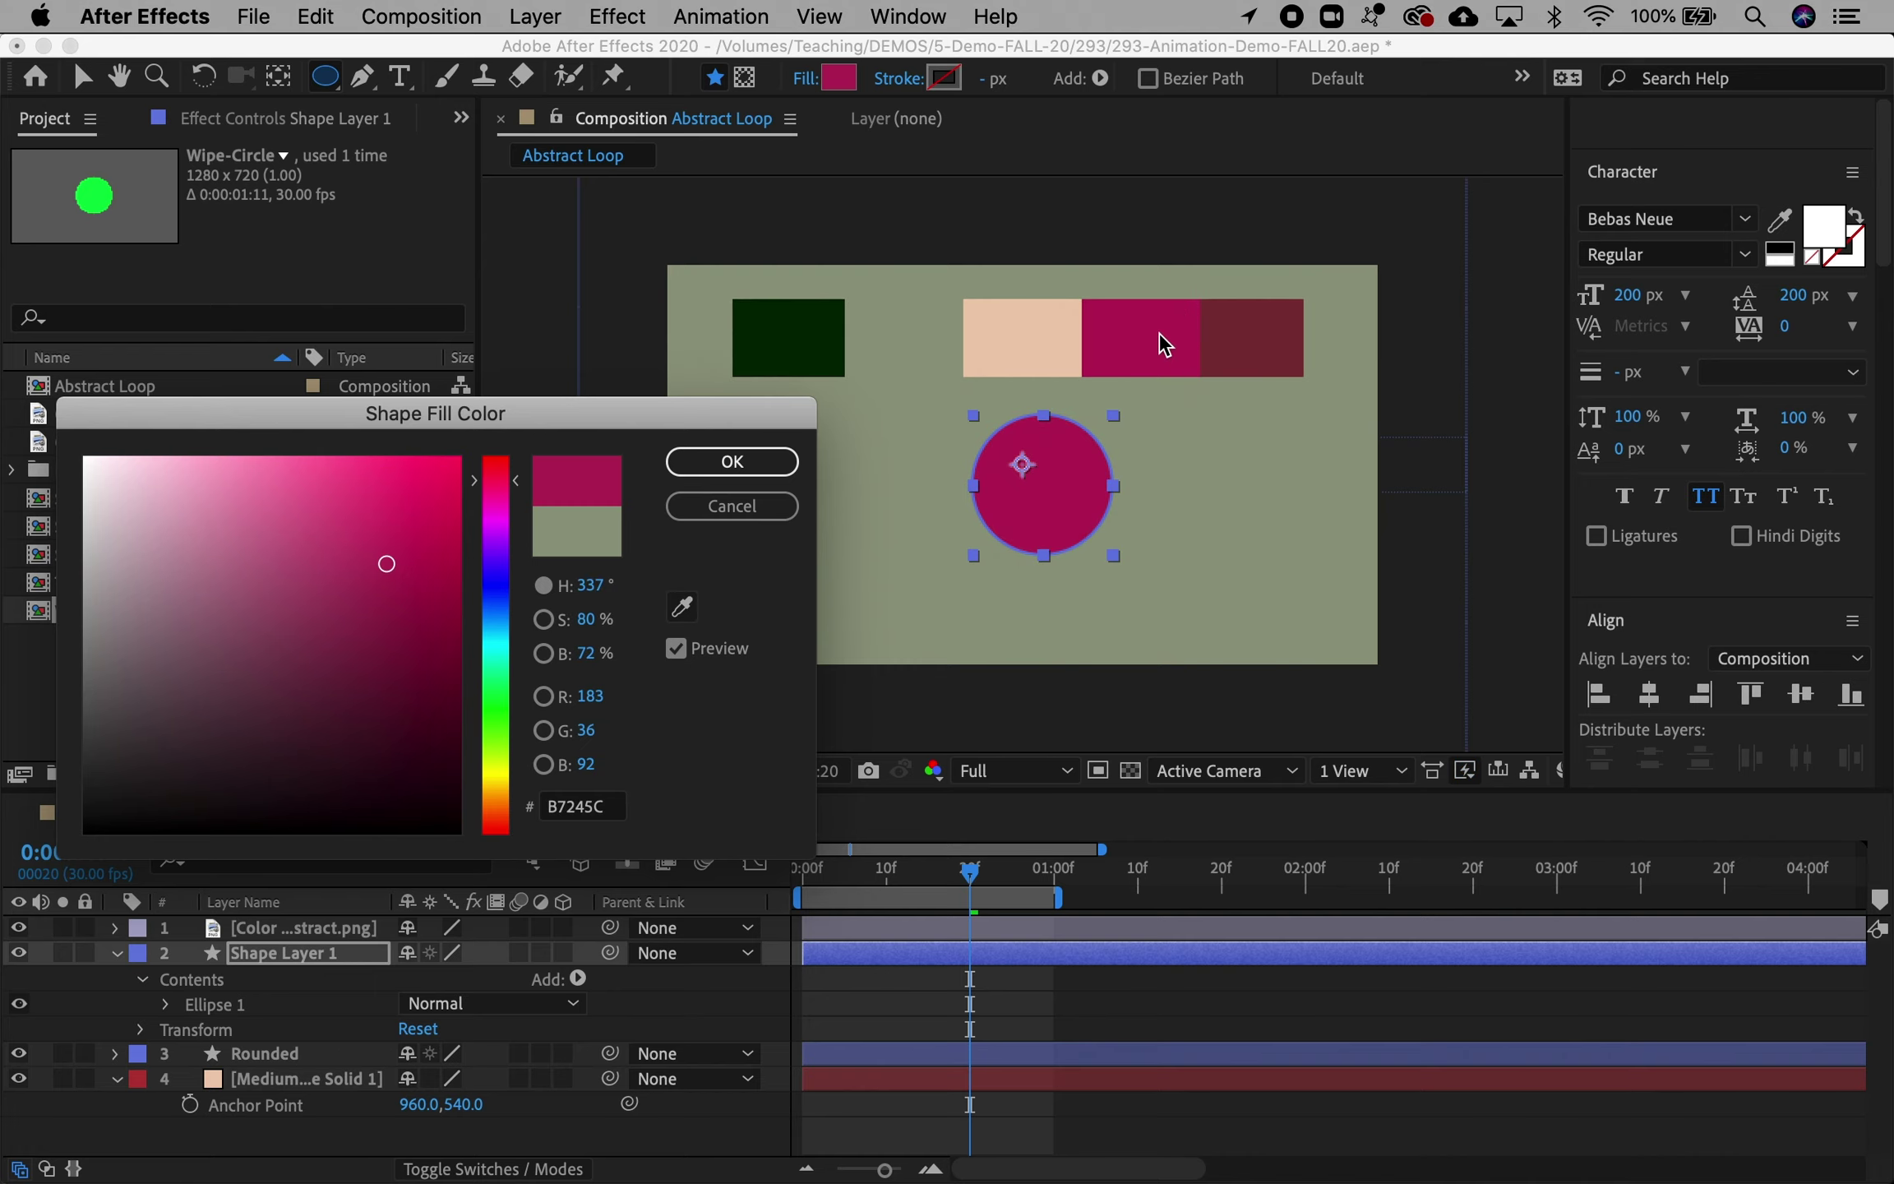
left_click(746, 454)
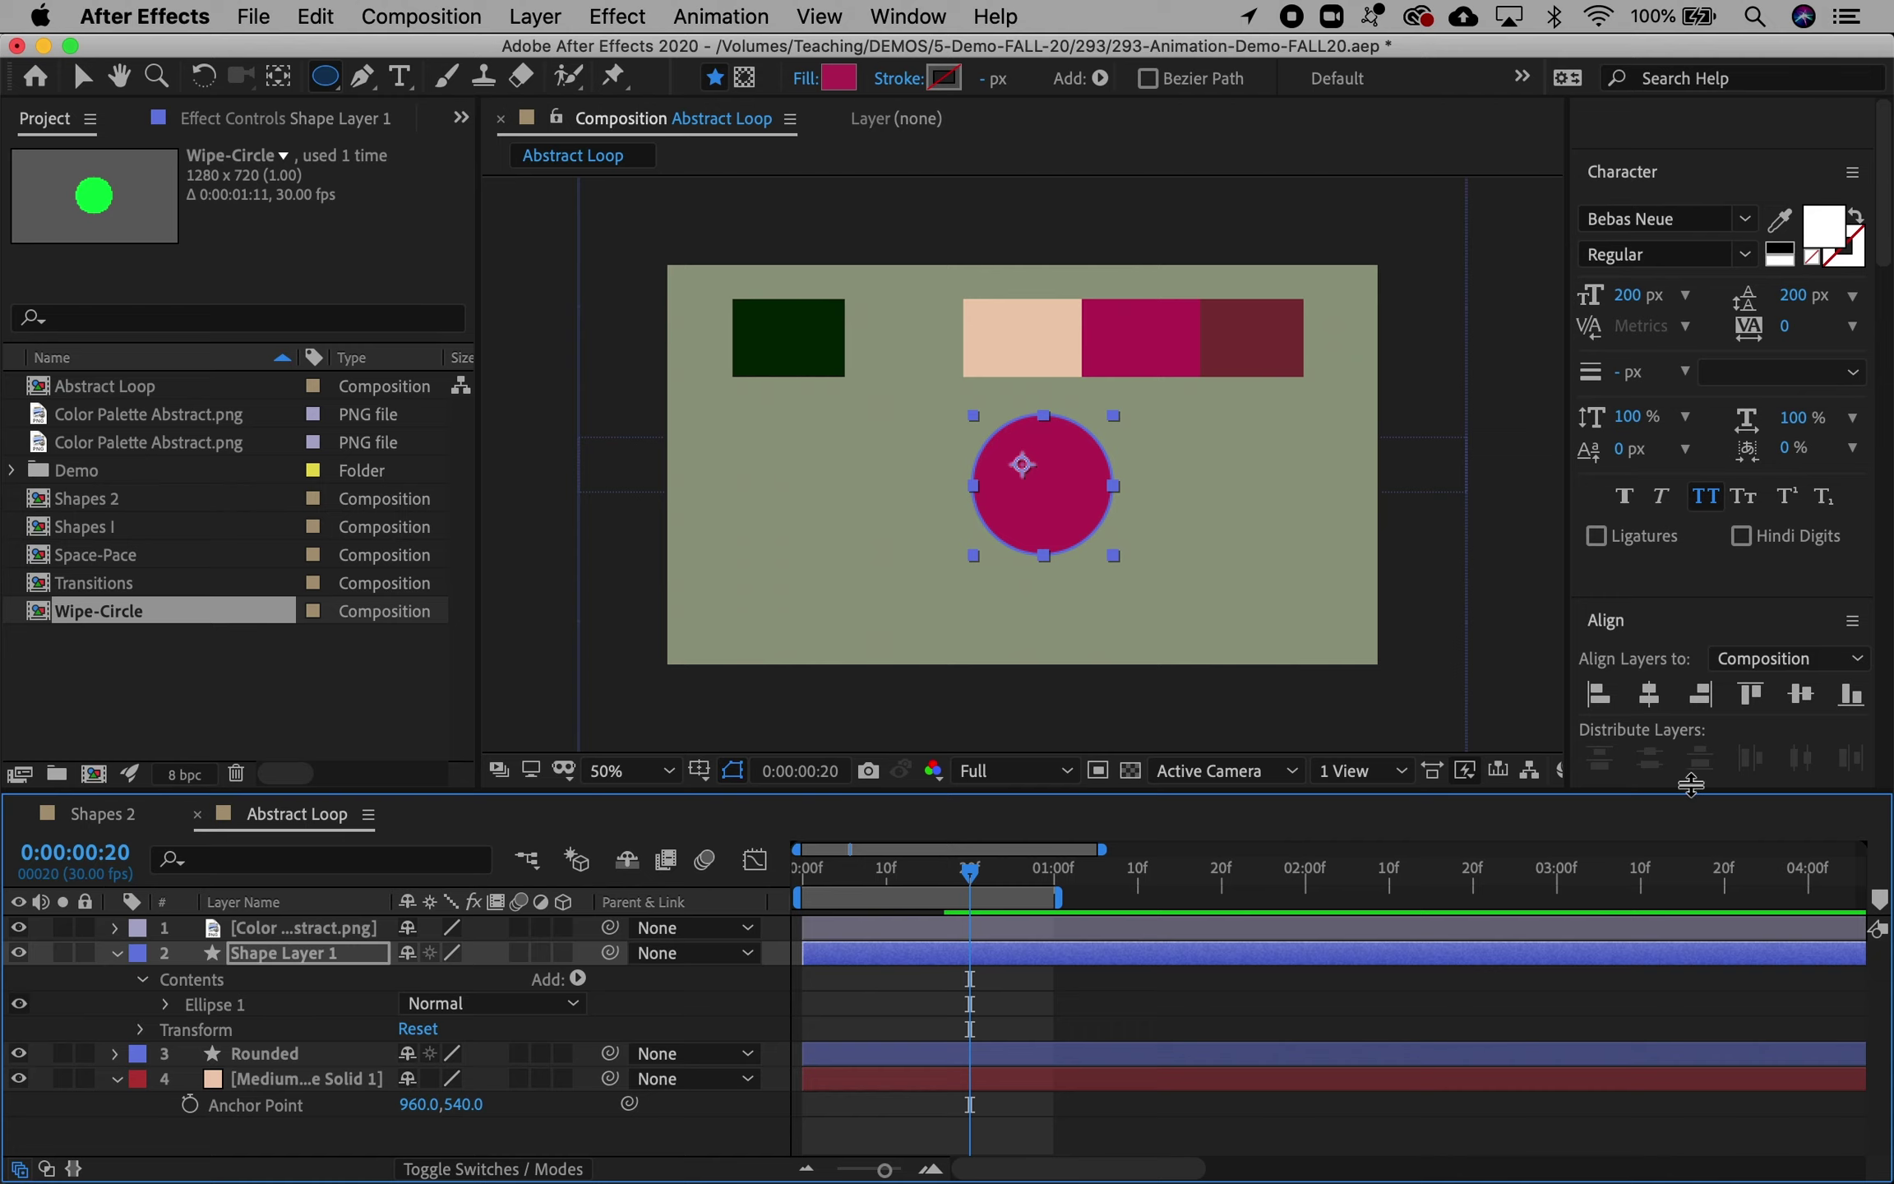
left_click(1649, 693)
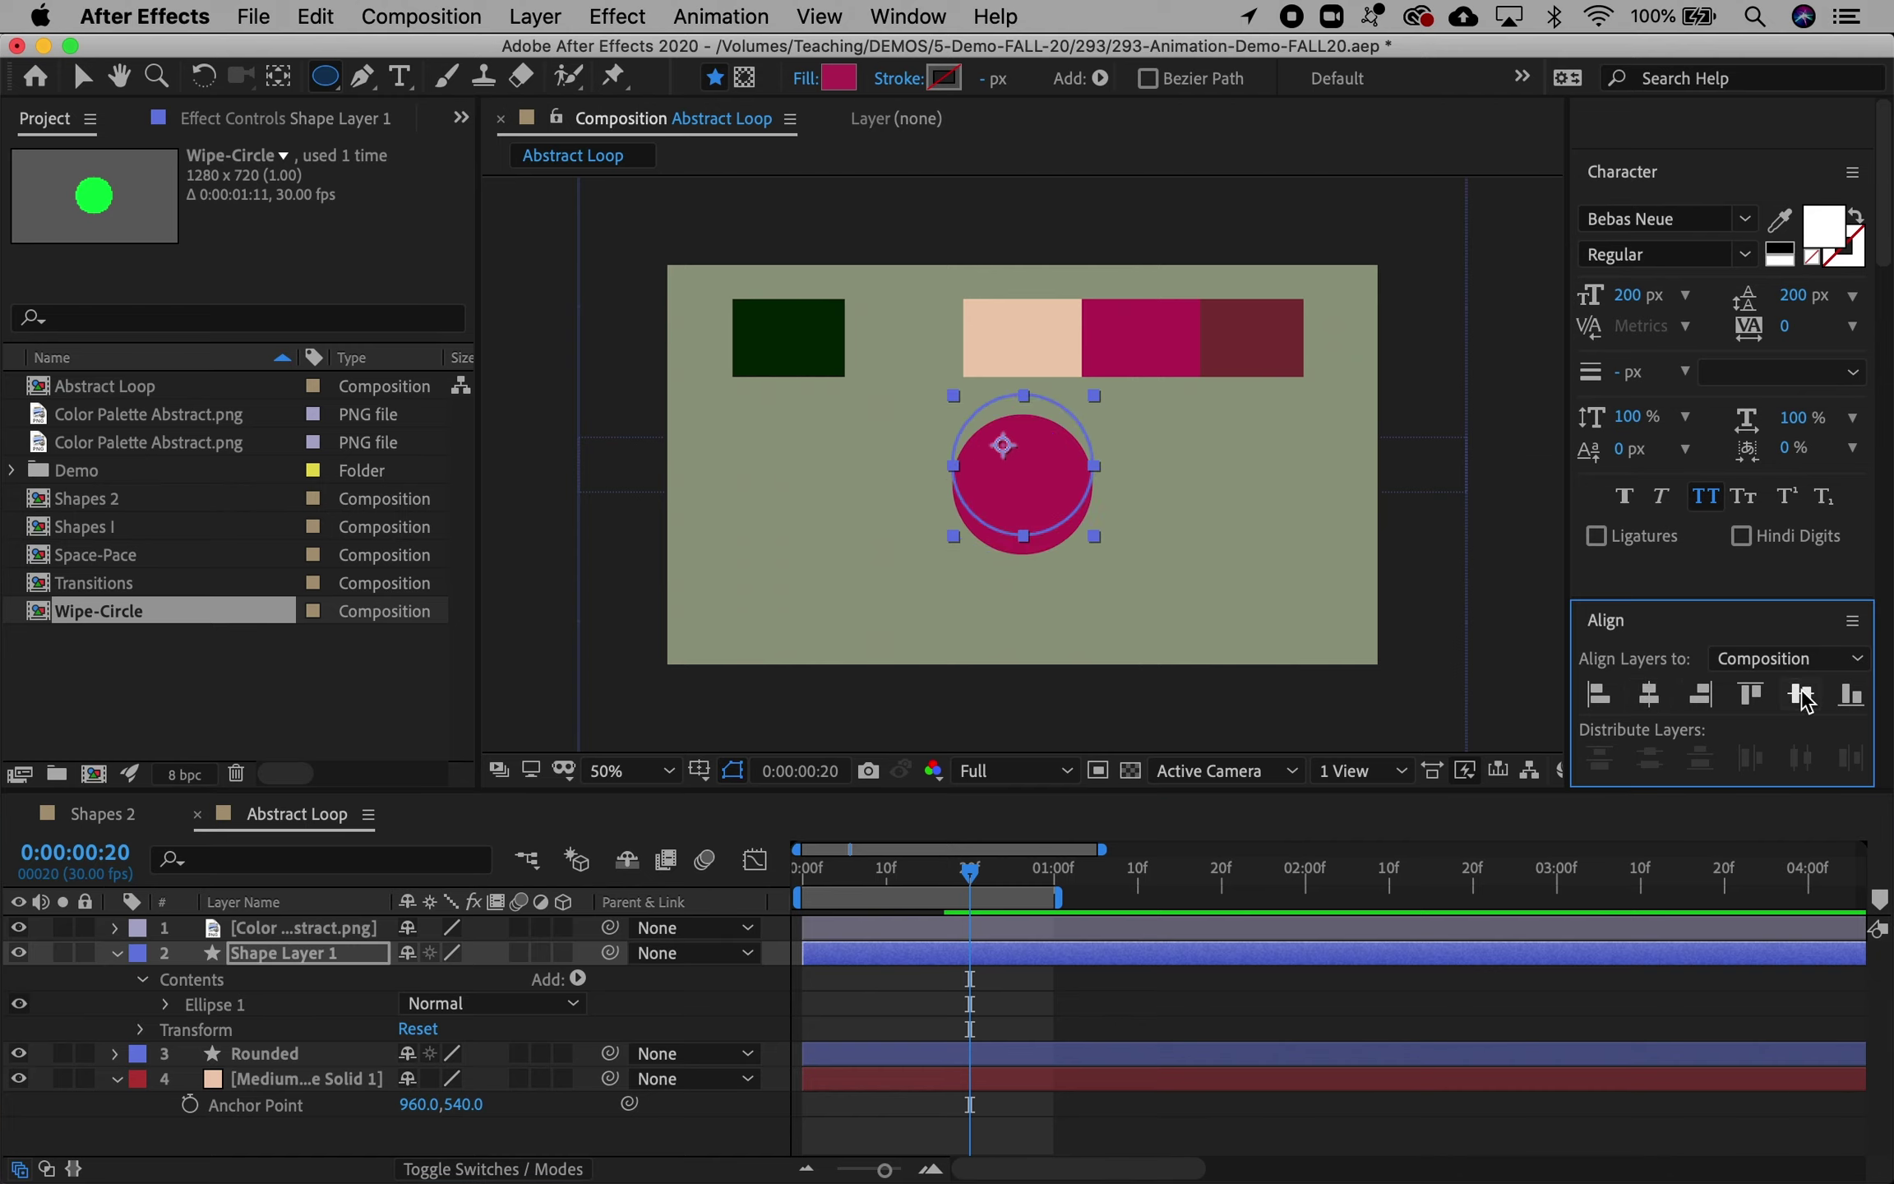
left_click_drag(1099, 478, 1099, 458)
Step: Centre the circle layer's anchor point in its layer content
right_click(1072, 458)
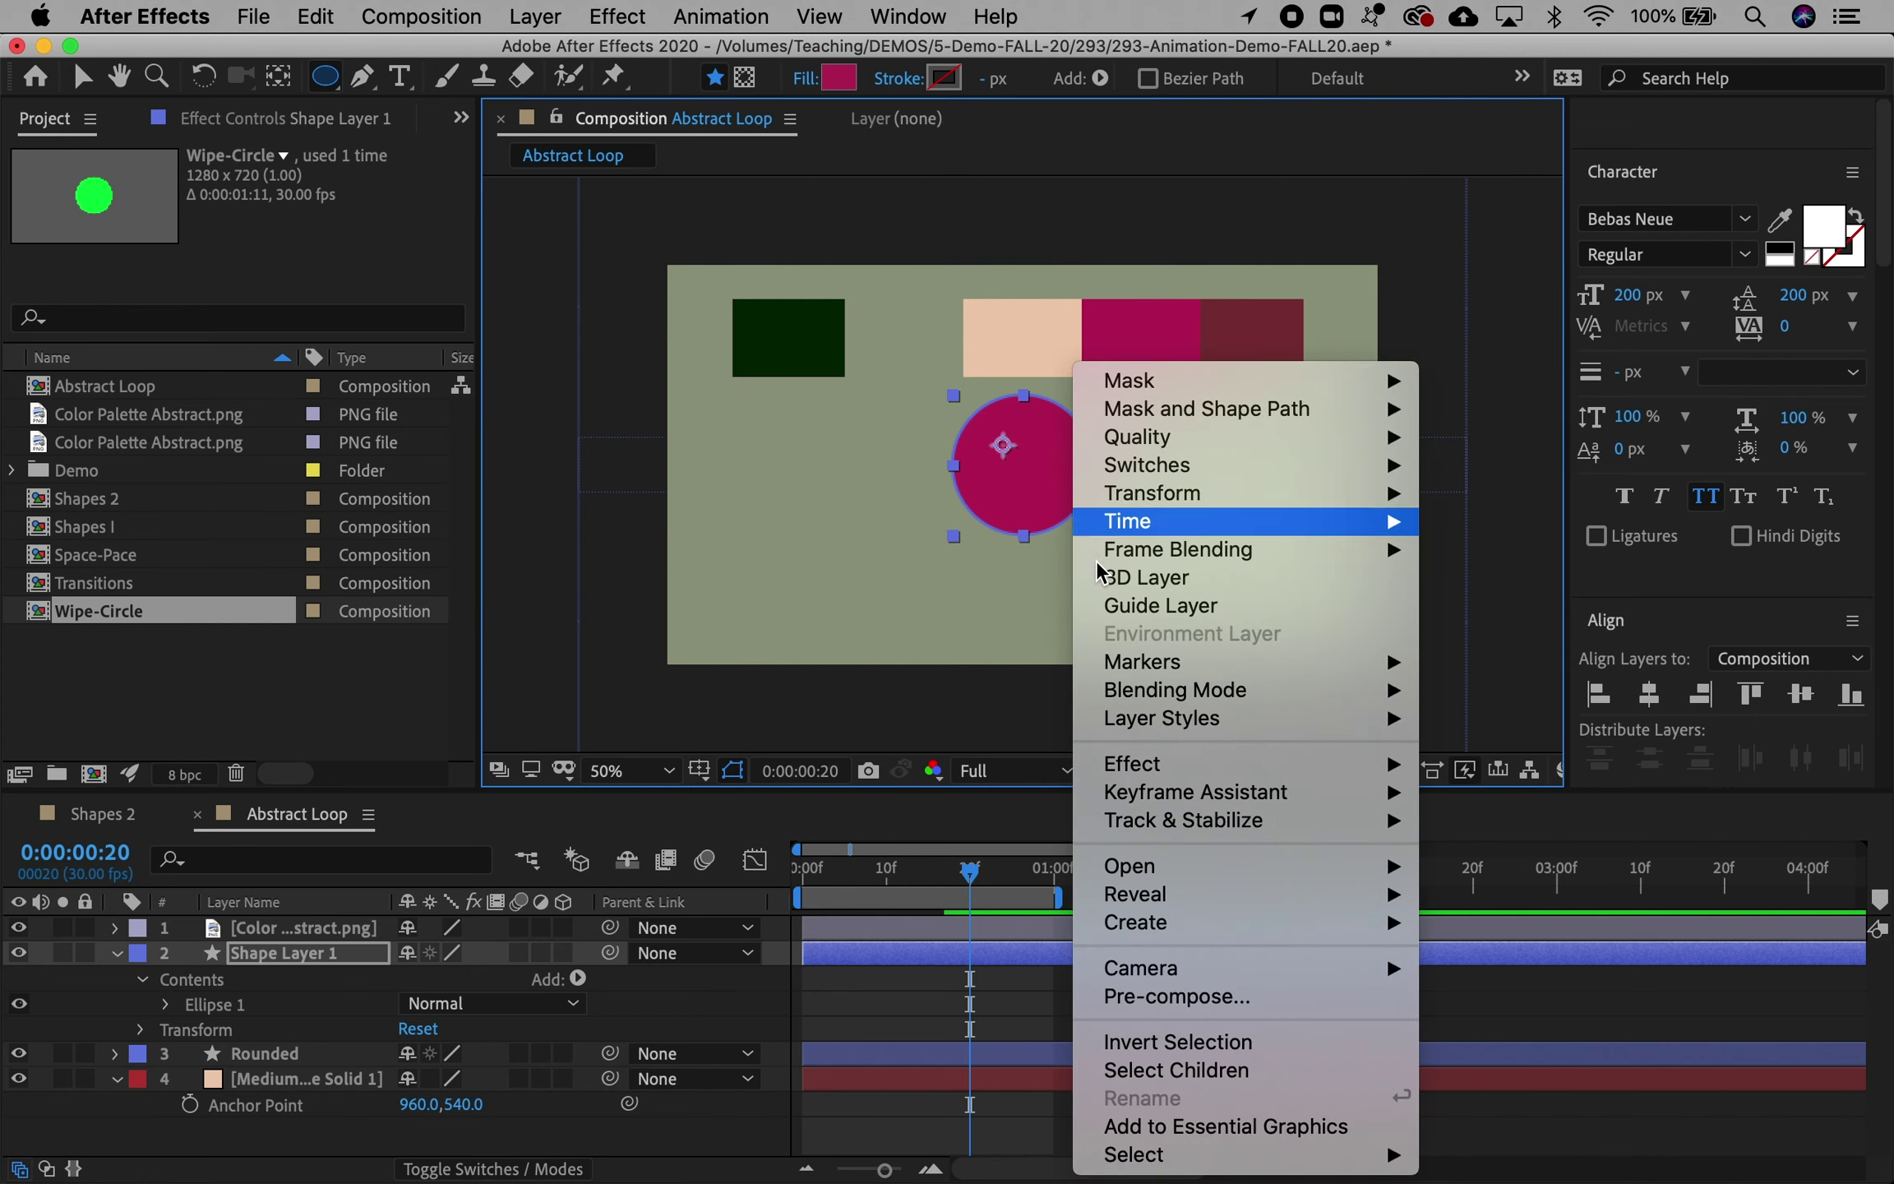
mouse_move(1116, 530)
mouse_move(1143, 496)
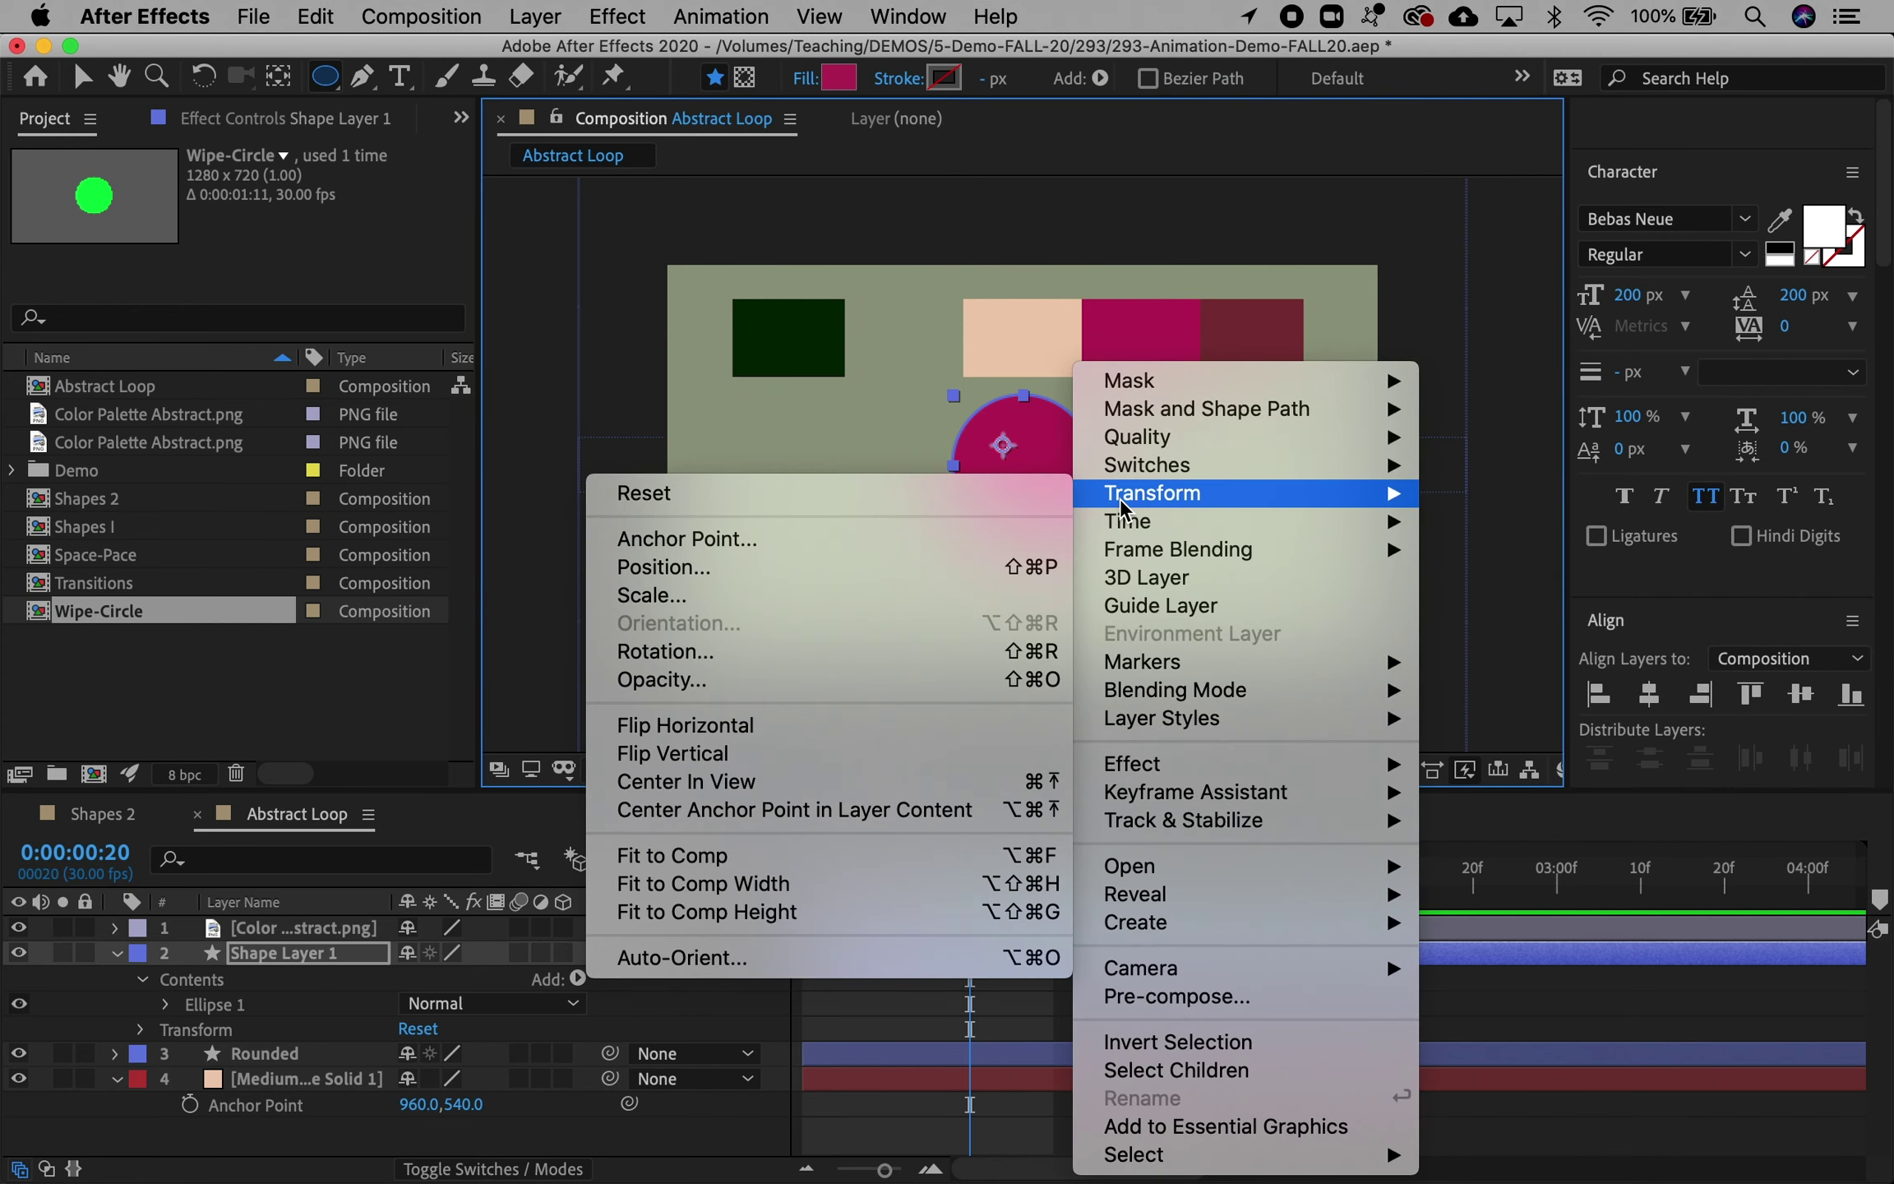
left_click(904, 809)
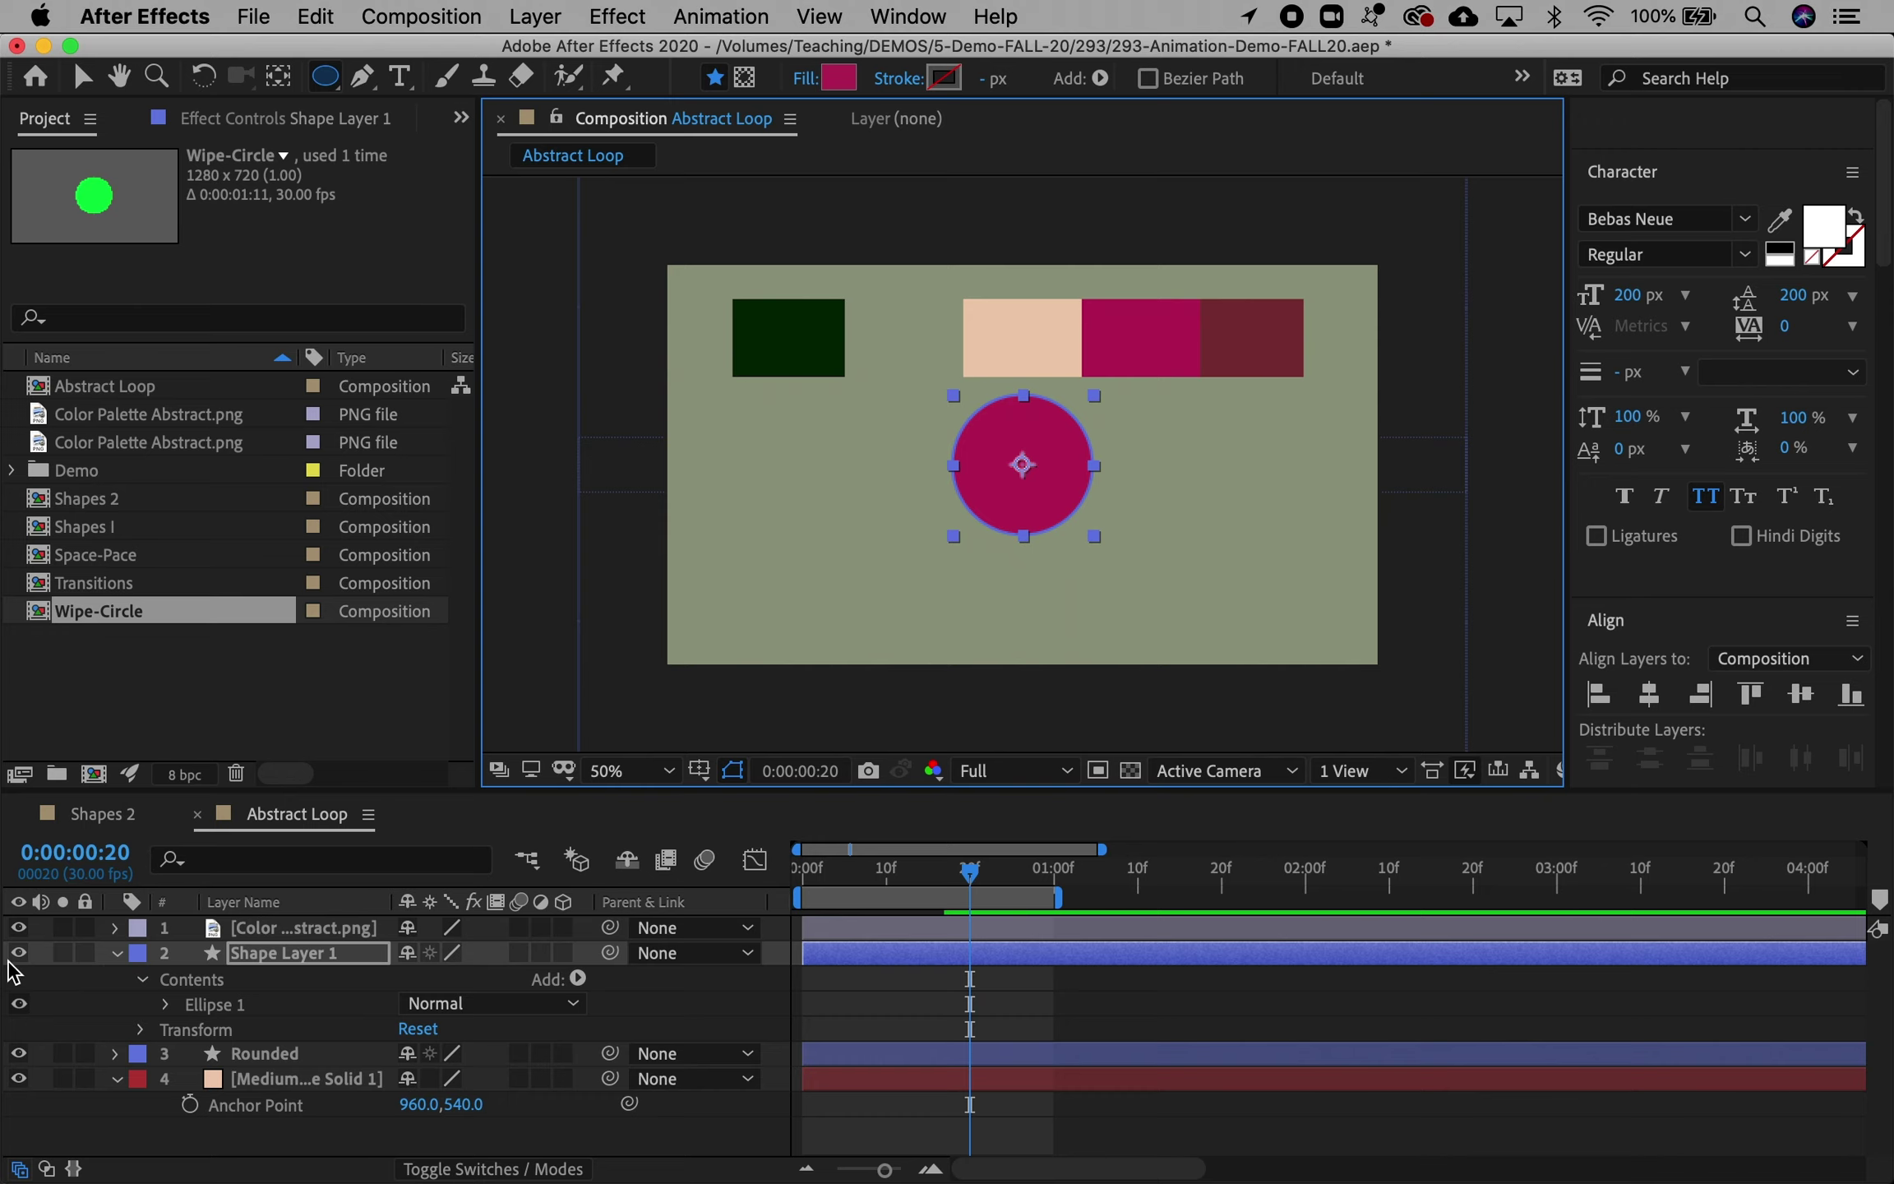
Step: Hide the colour palette image layer and rename the shape layer 'Circle'
left_click(18, 929)
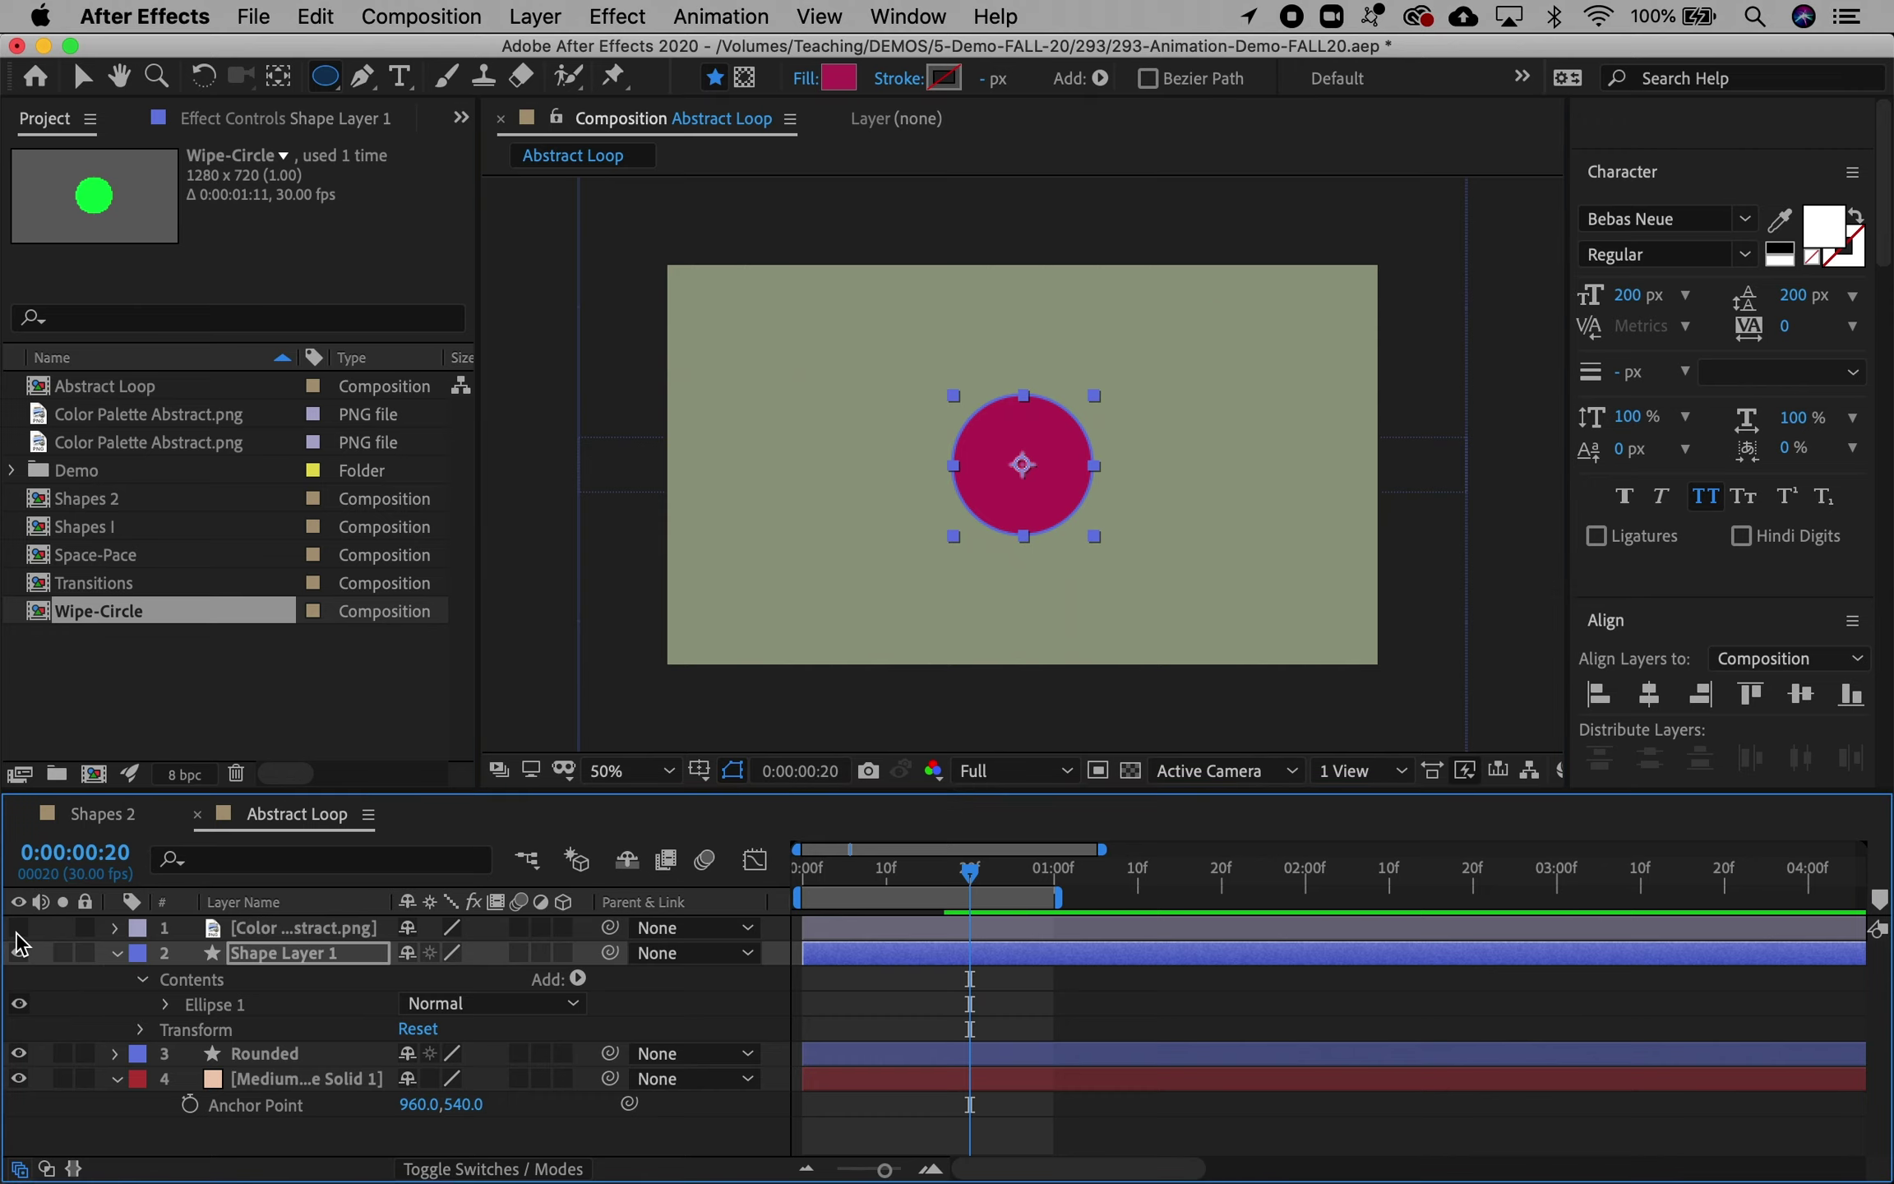
key("Return")
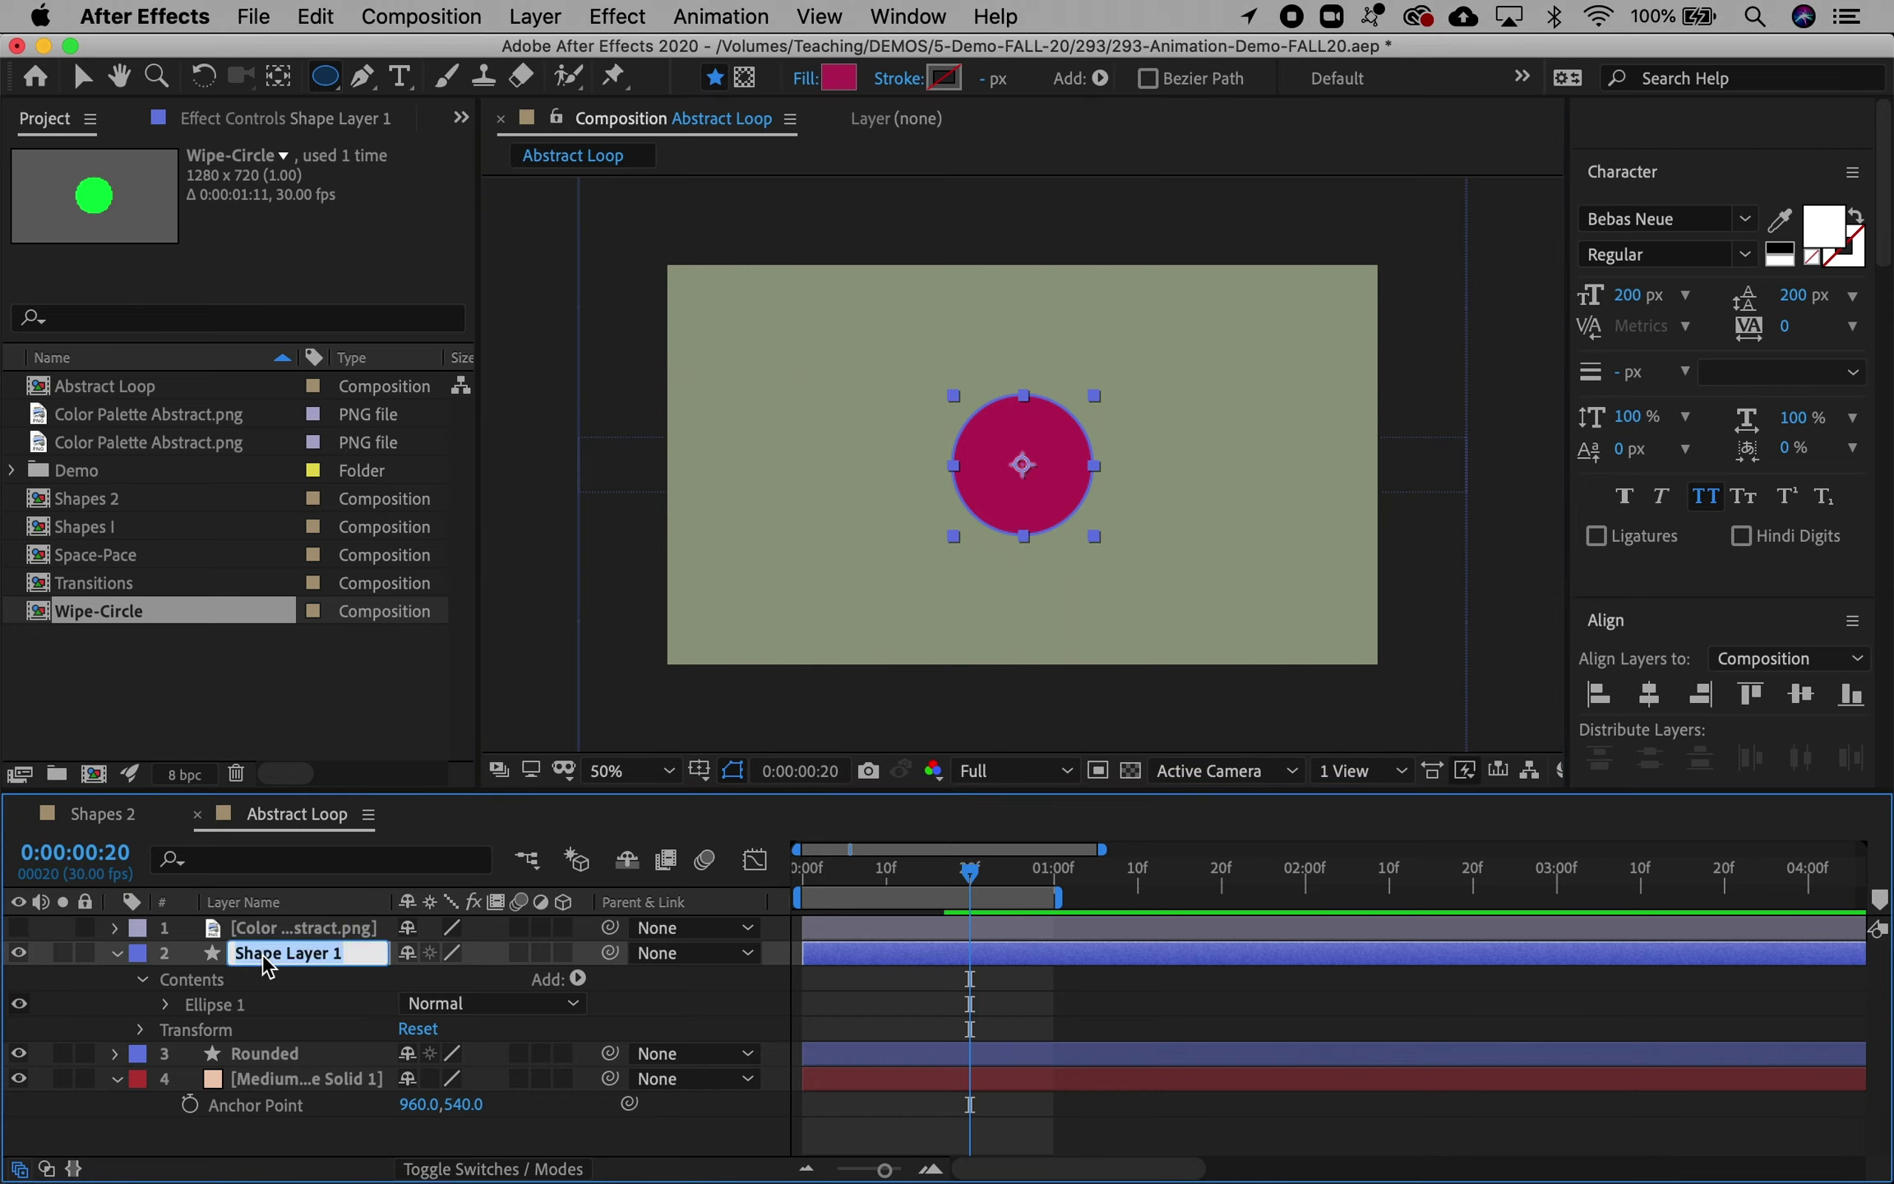
type("Circle")
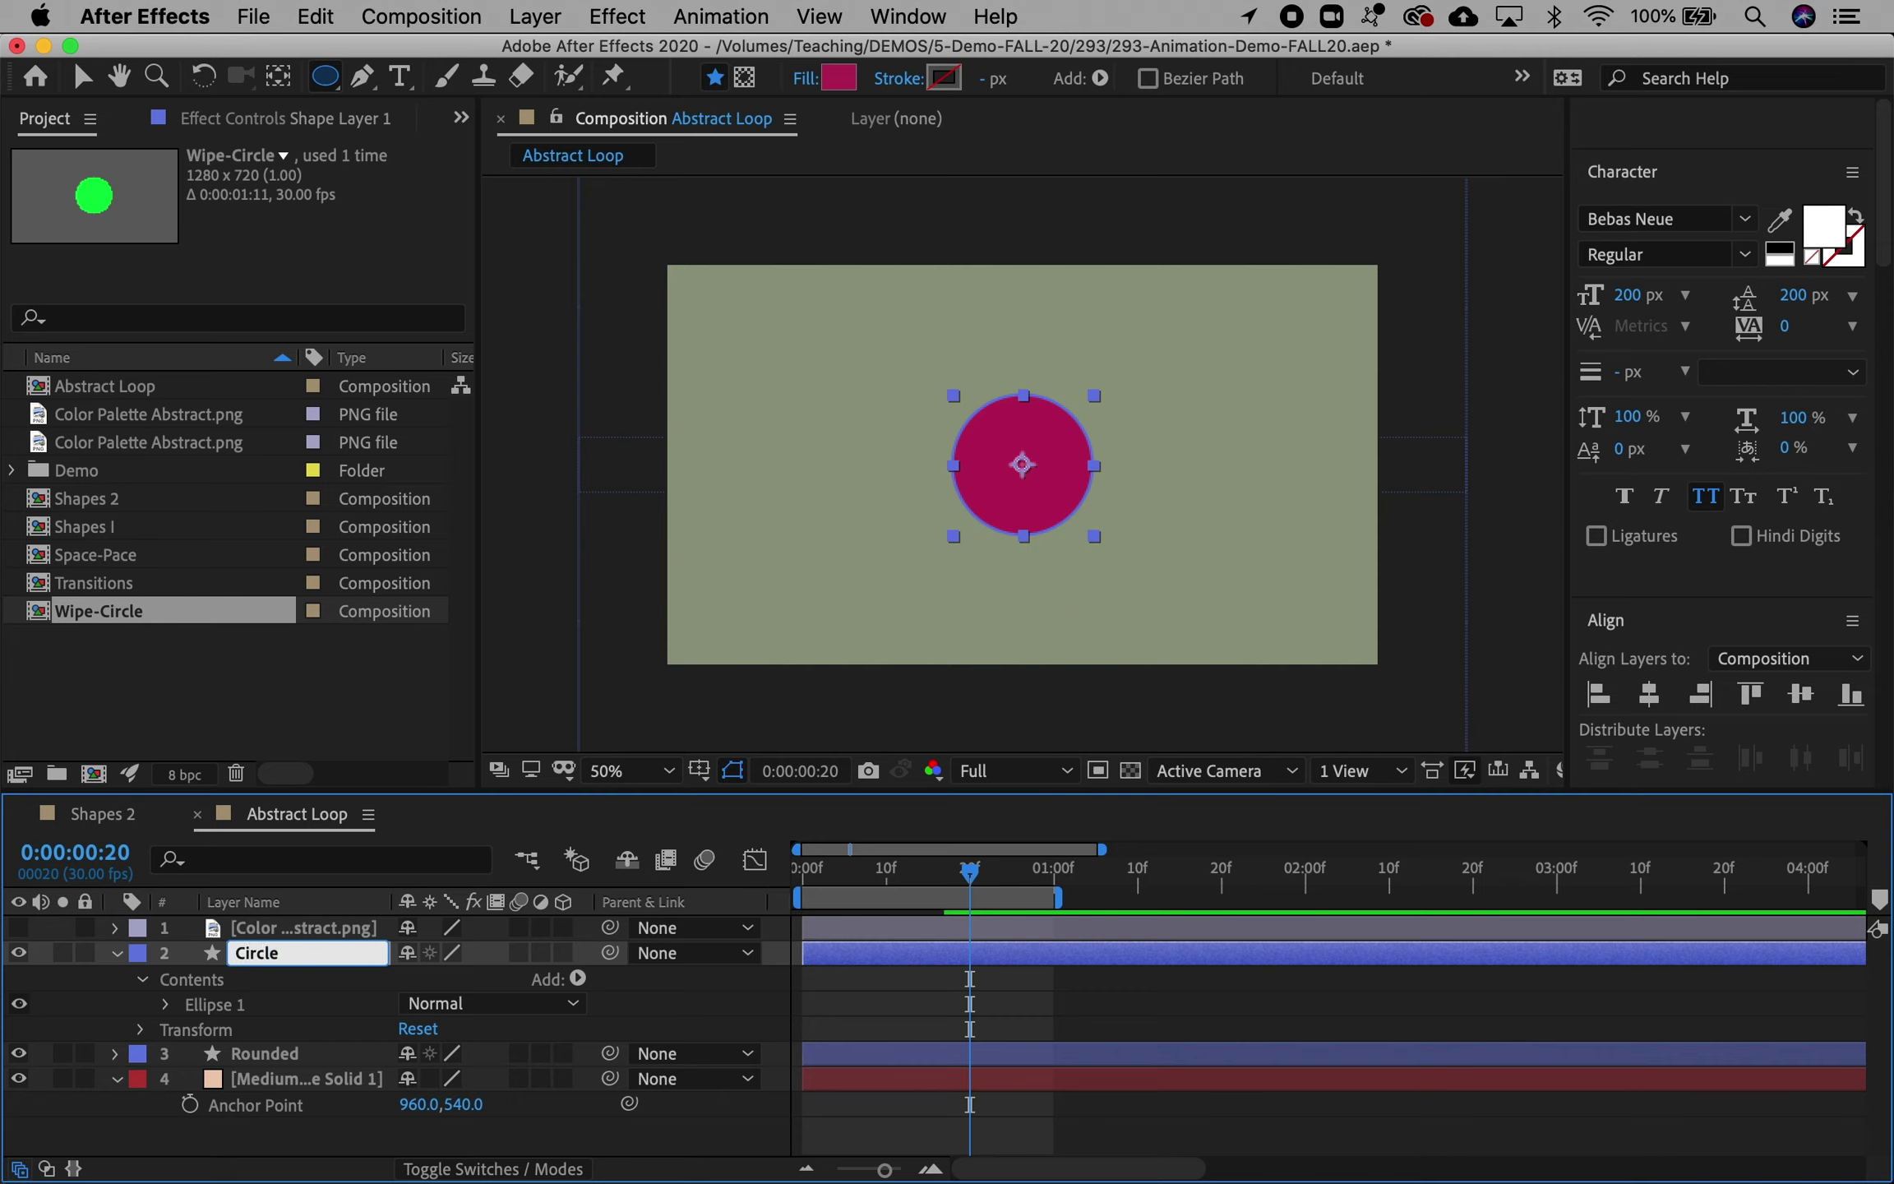
key("Return")
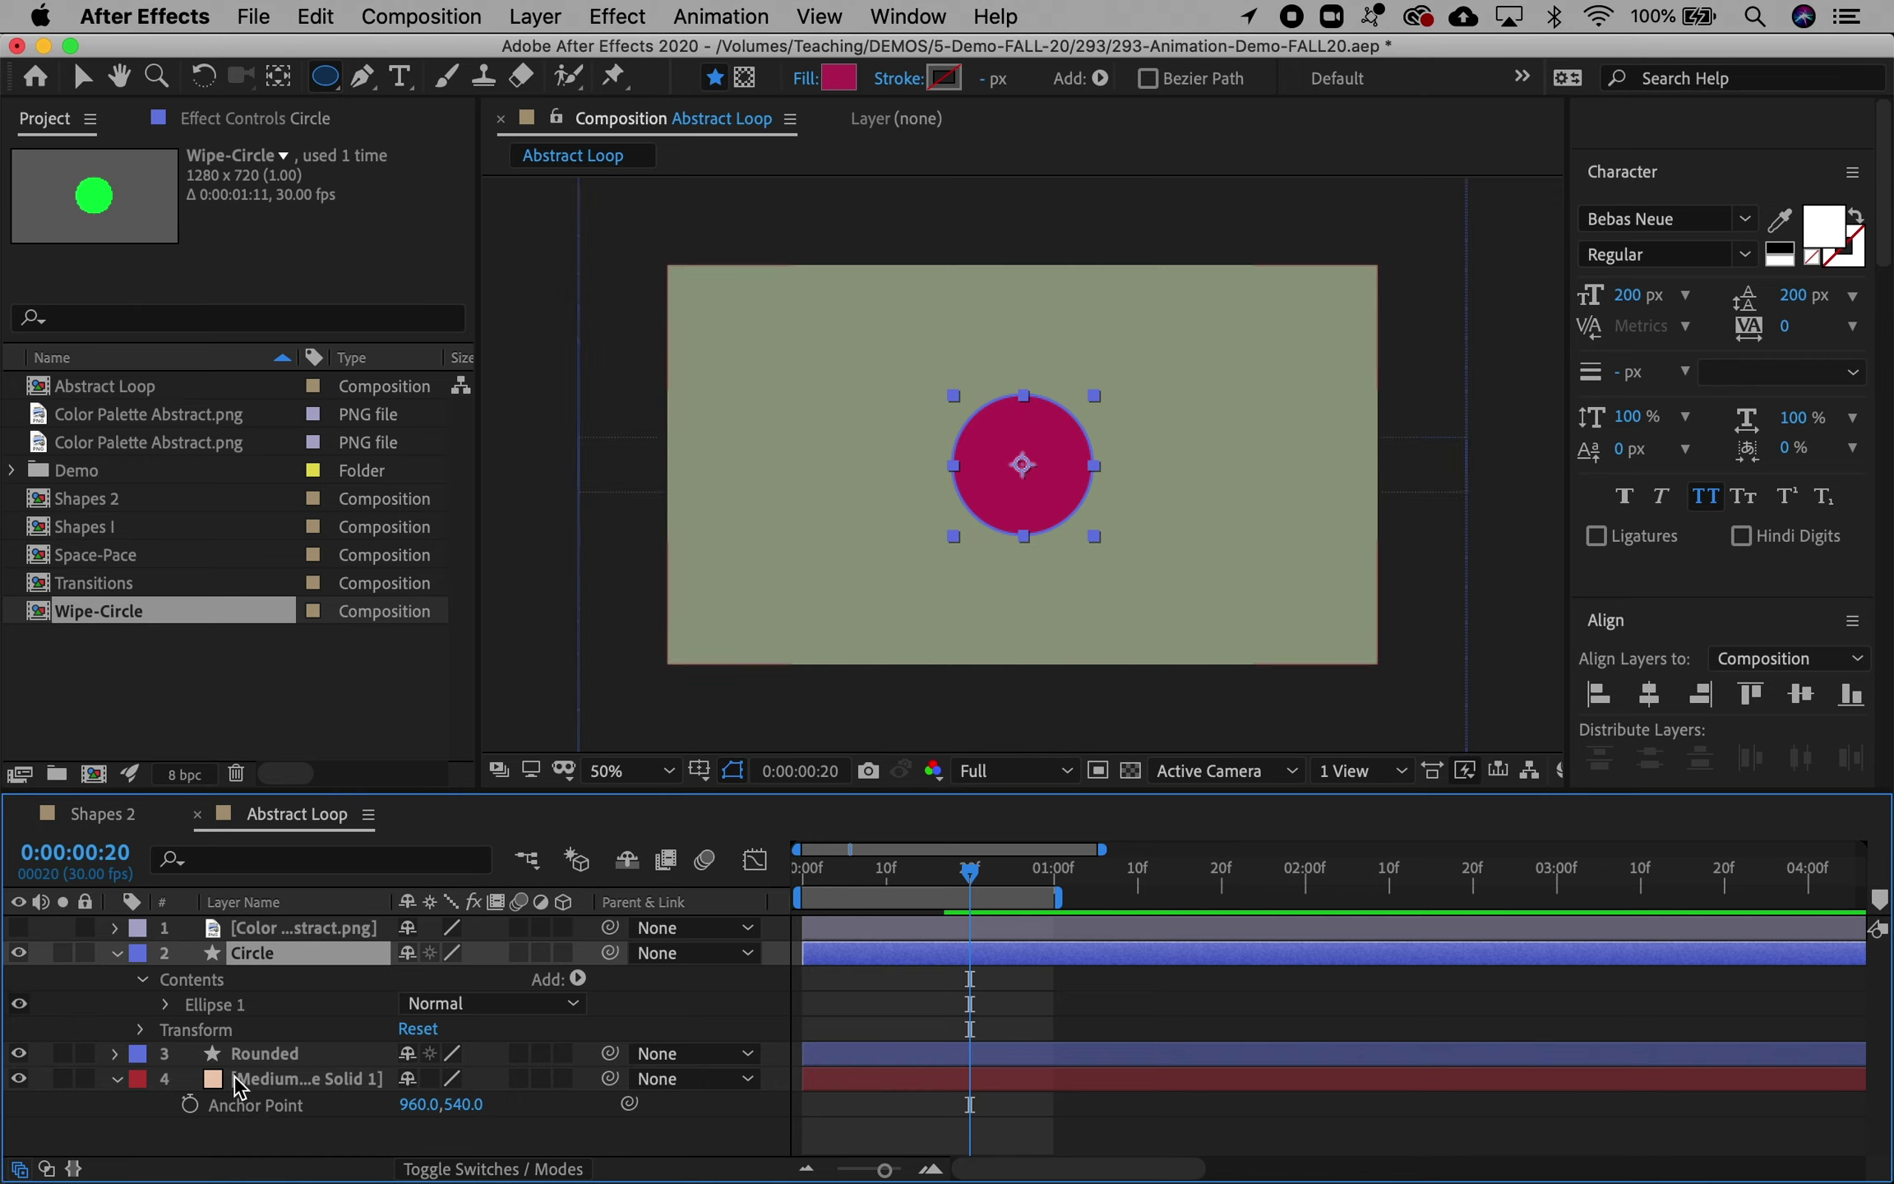
Step: Set a starting Scale keyframe of 0% on the Circle layer
left_click(142, 1029)
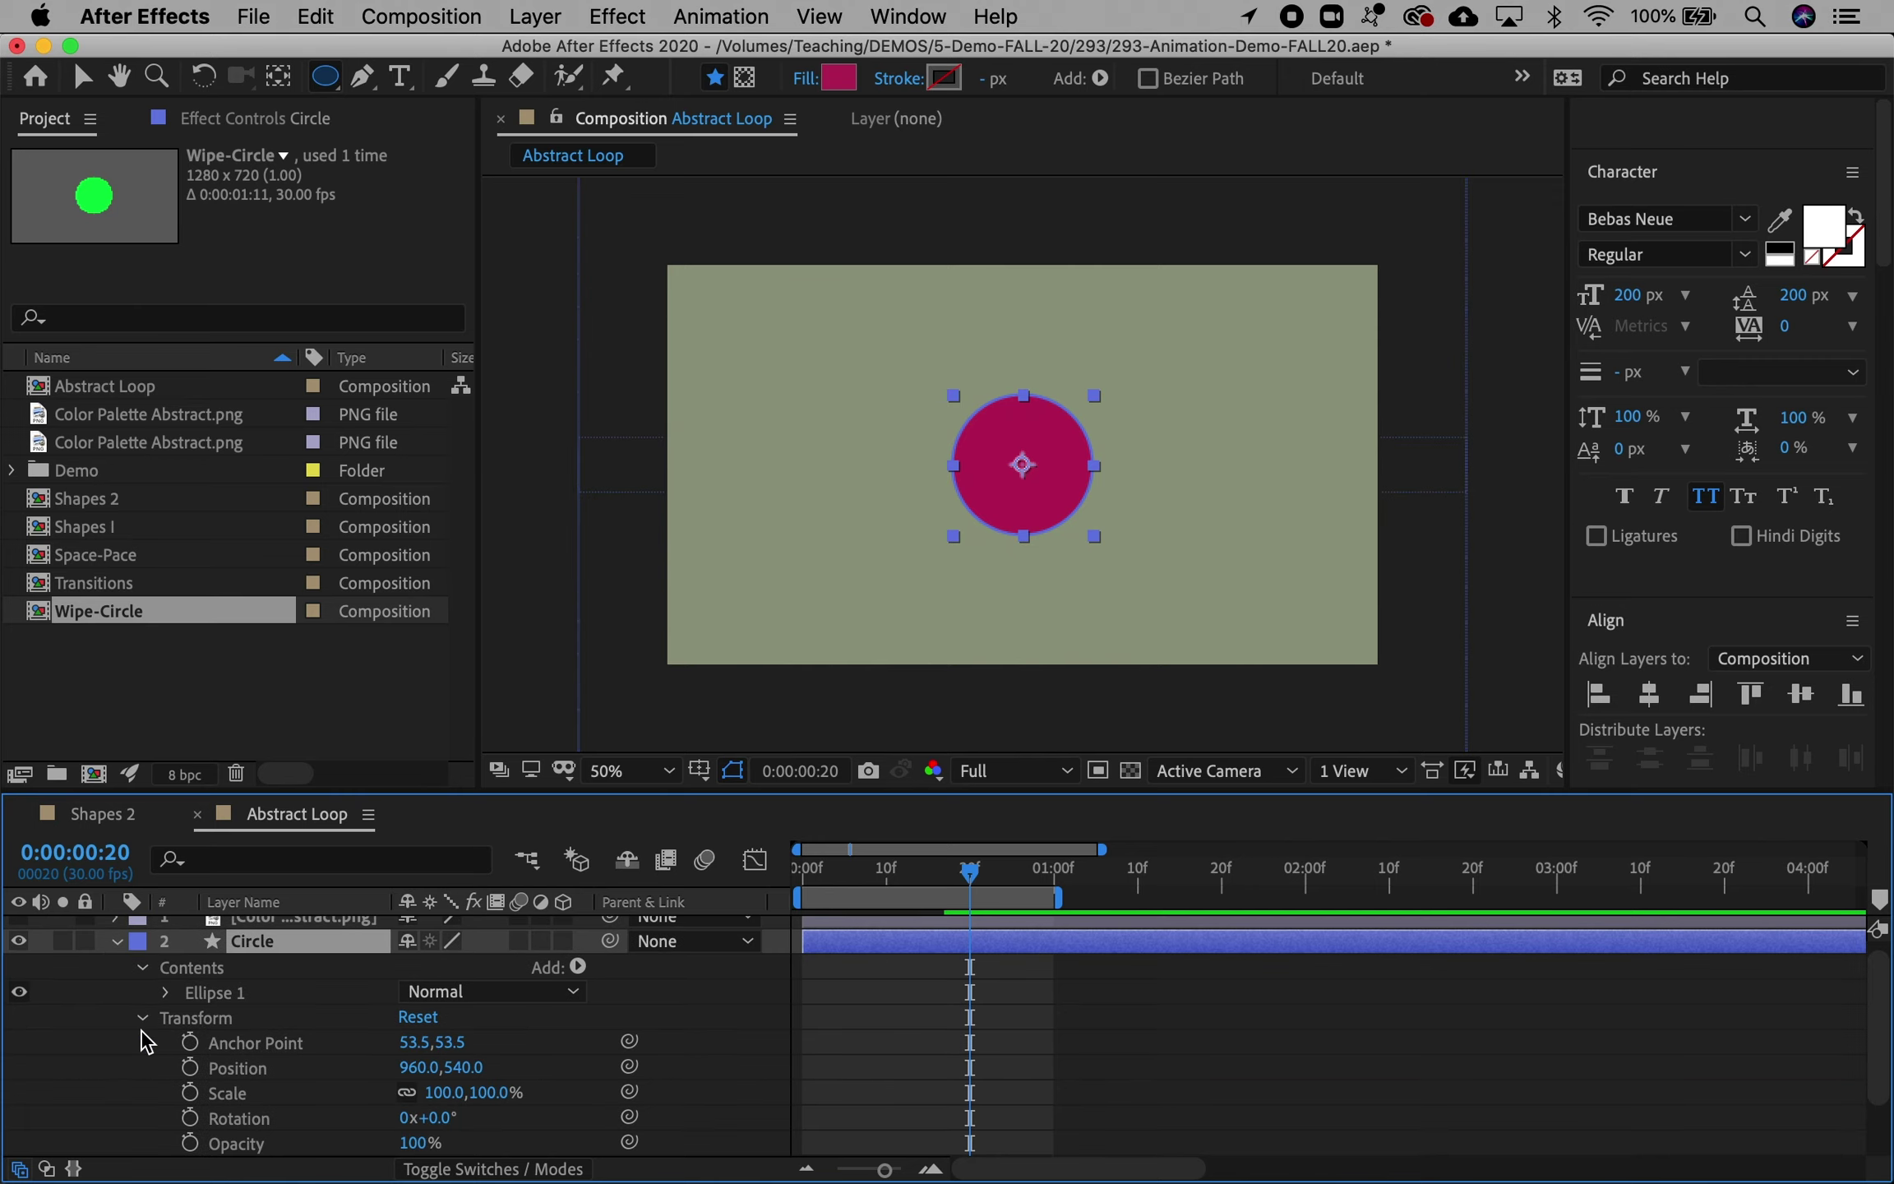
left_click(190, 1093)
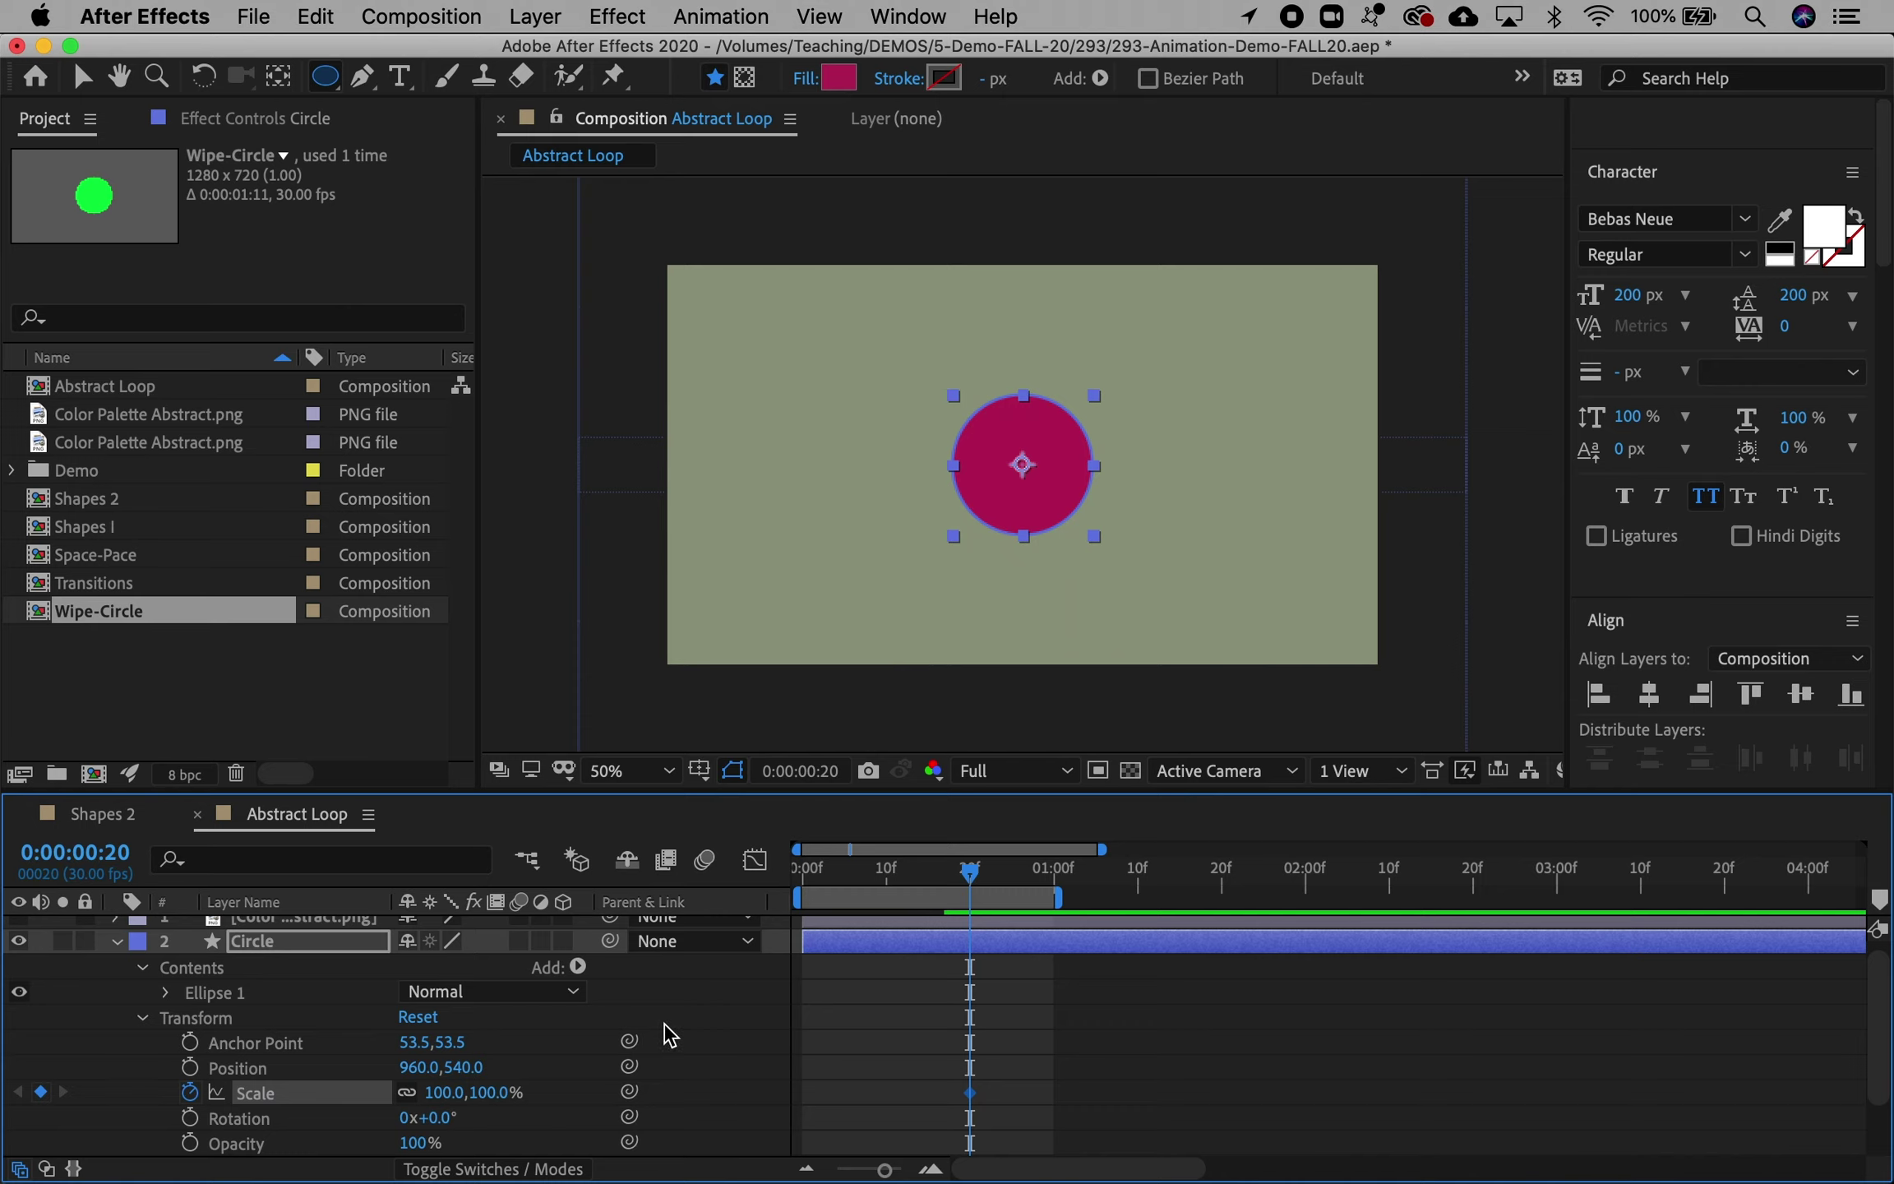
left_click(448, 1093)
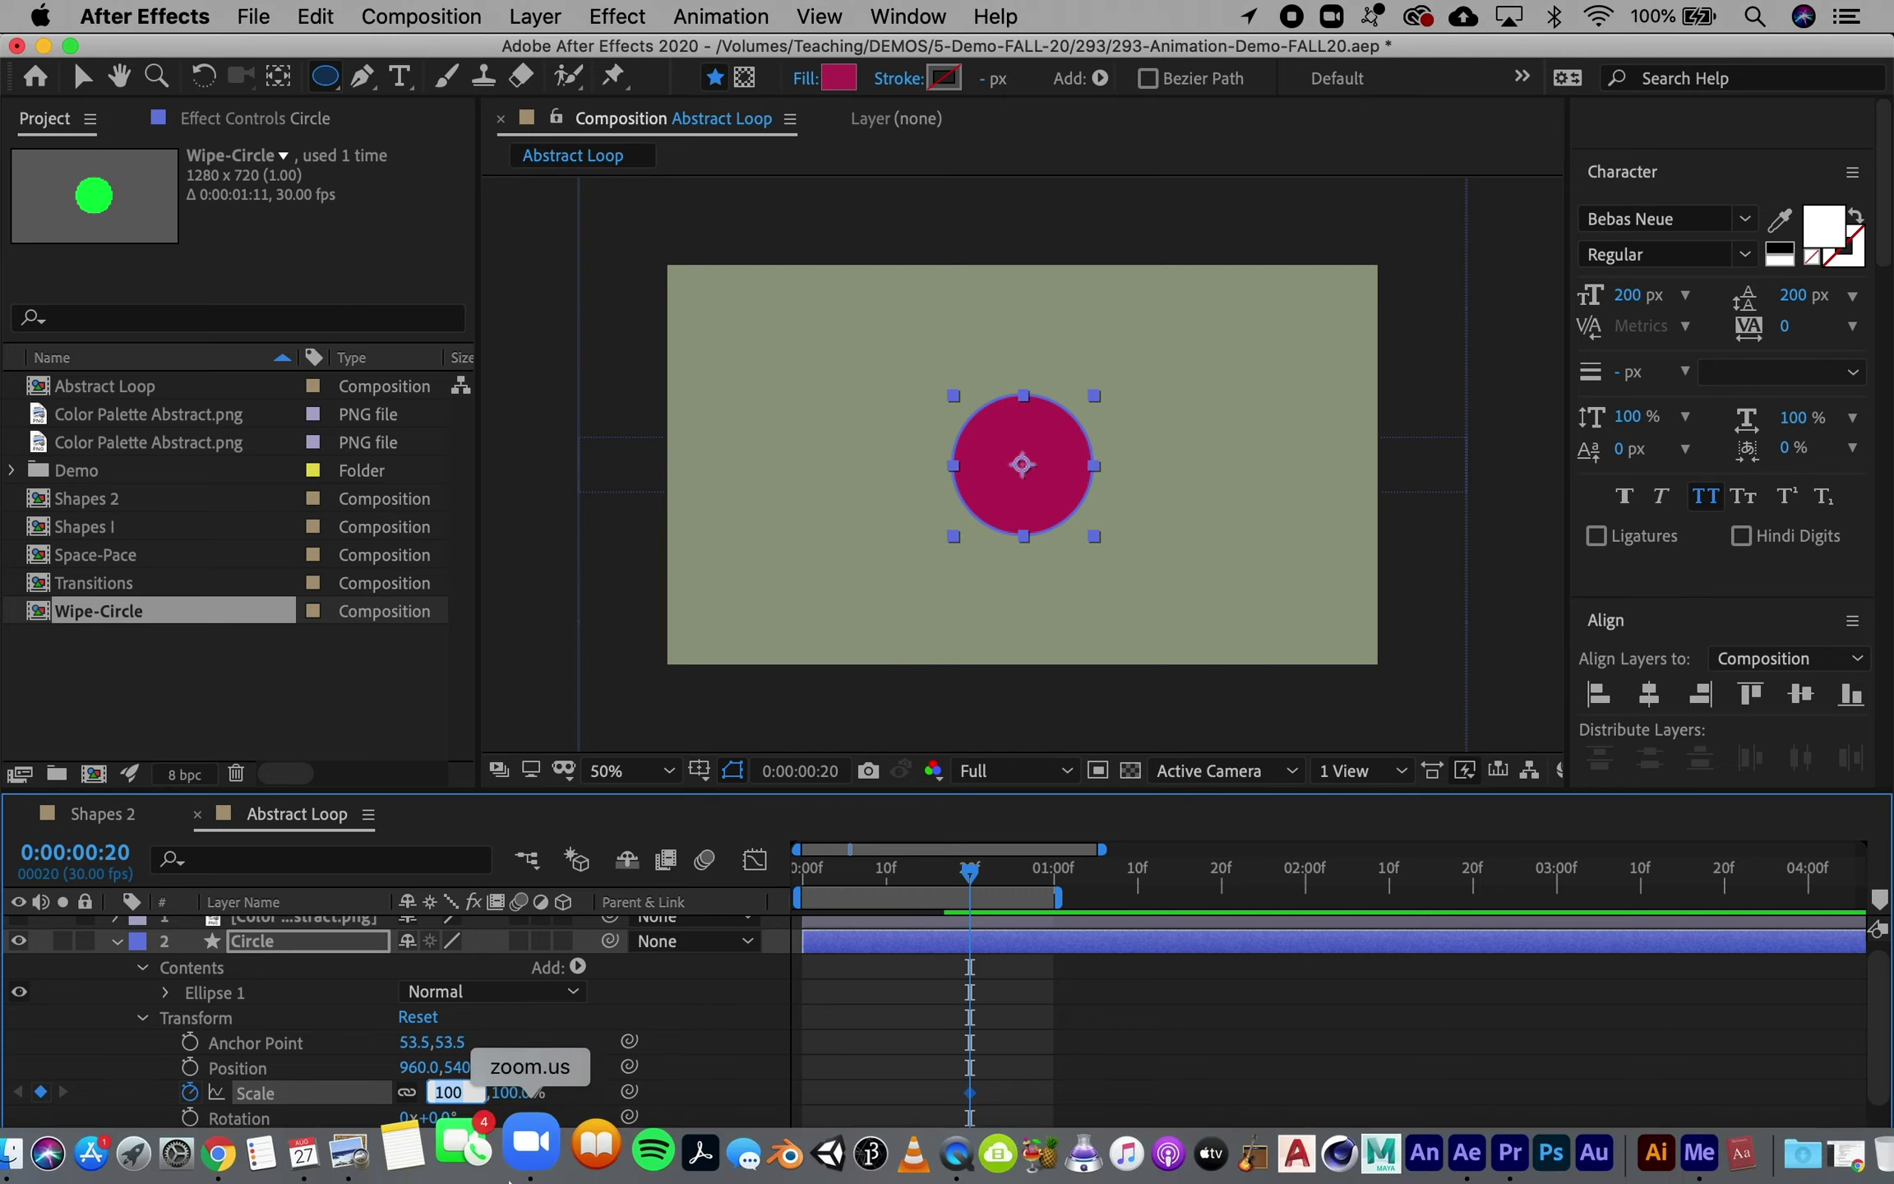
type("0,0.0")
key("Return")
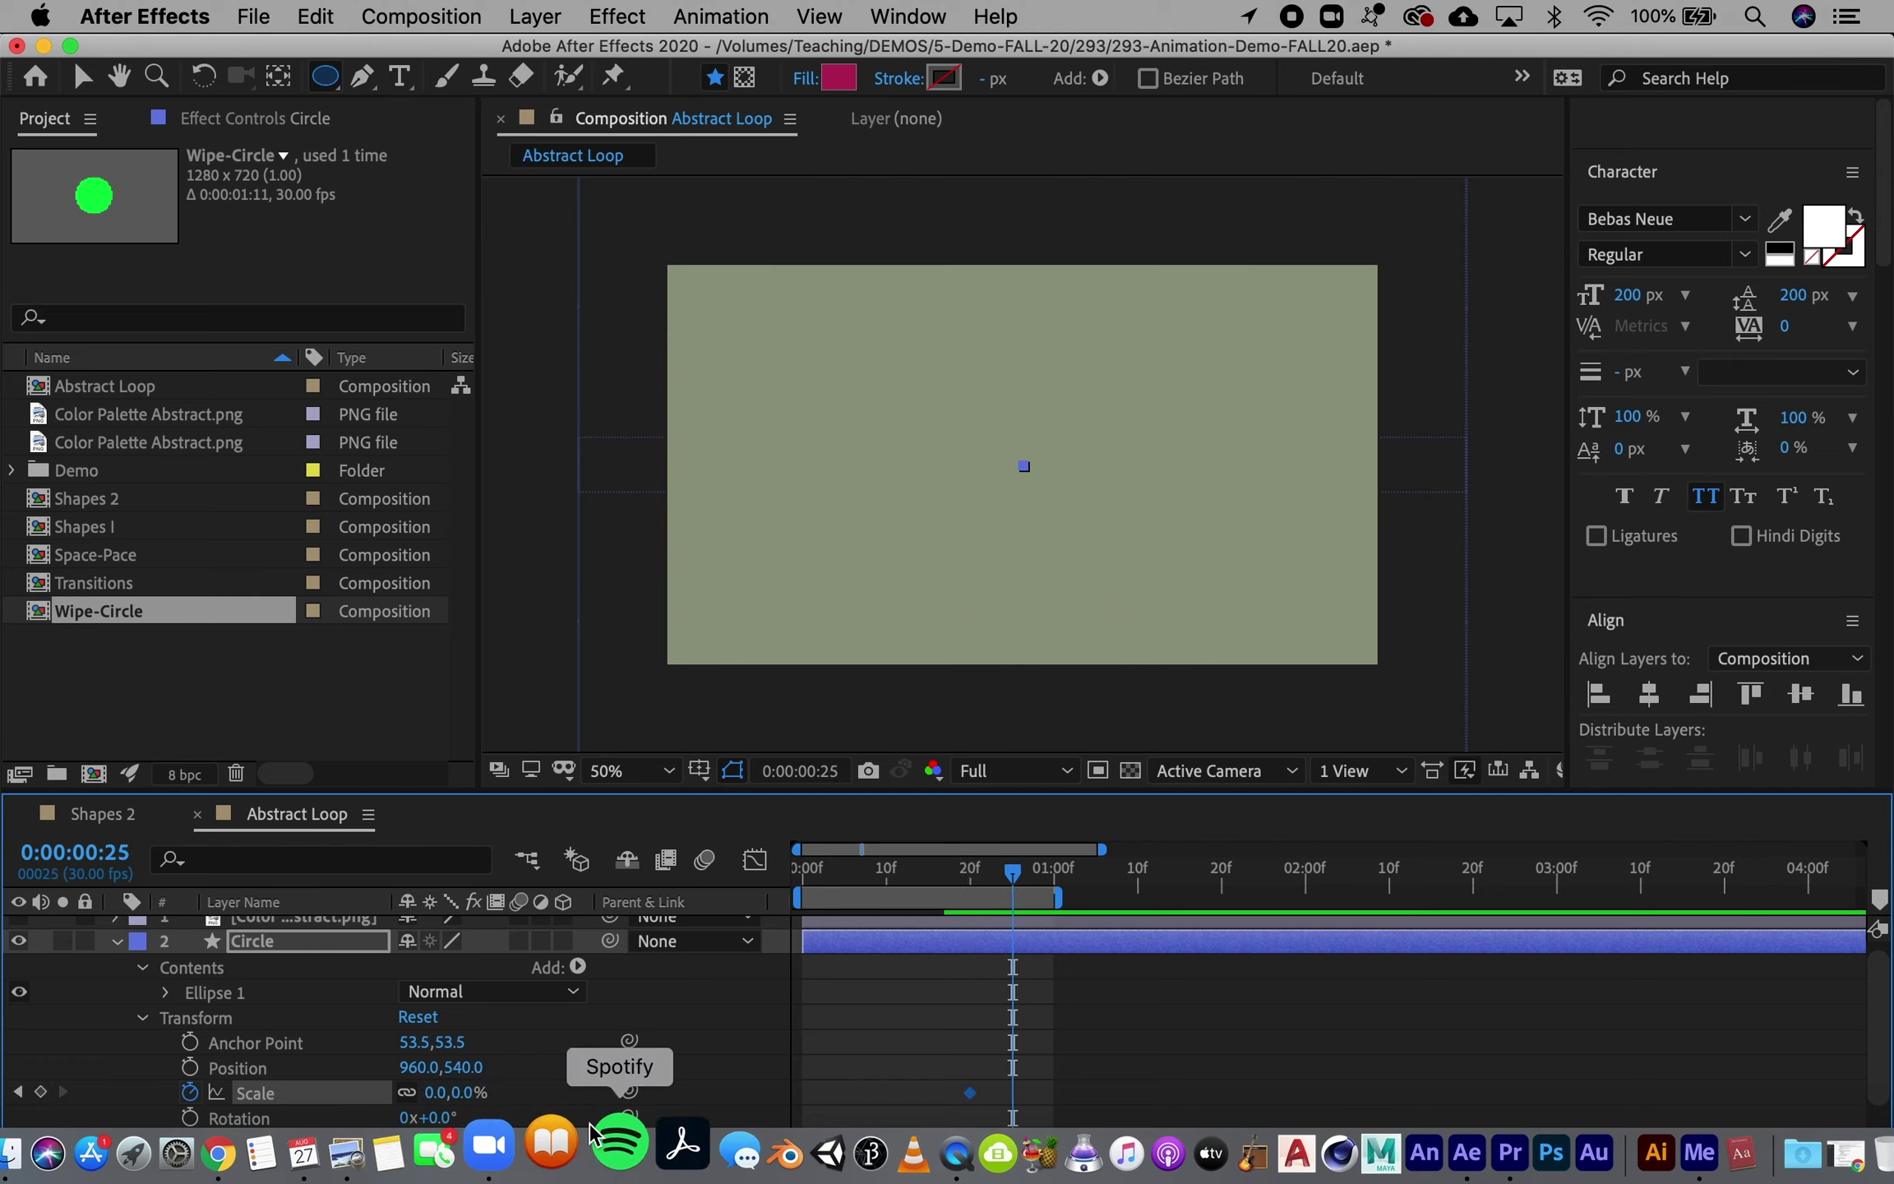
Step: Add Circle Scale keyframes of 120% and 100% a frame apart, then select all three
left_click(439, 1093)
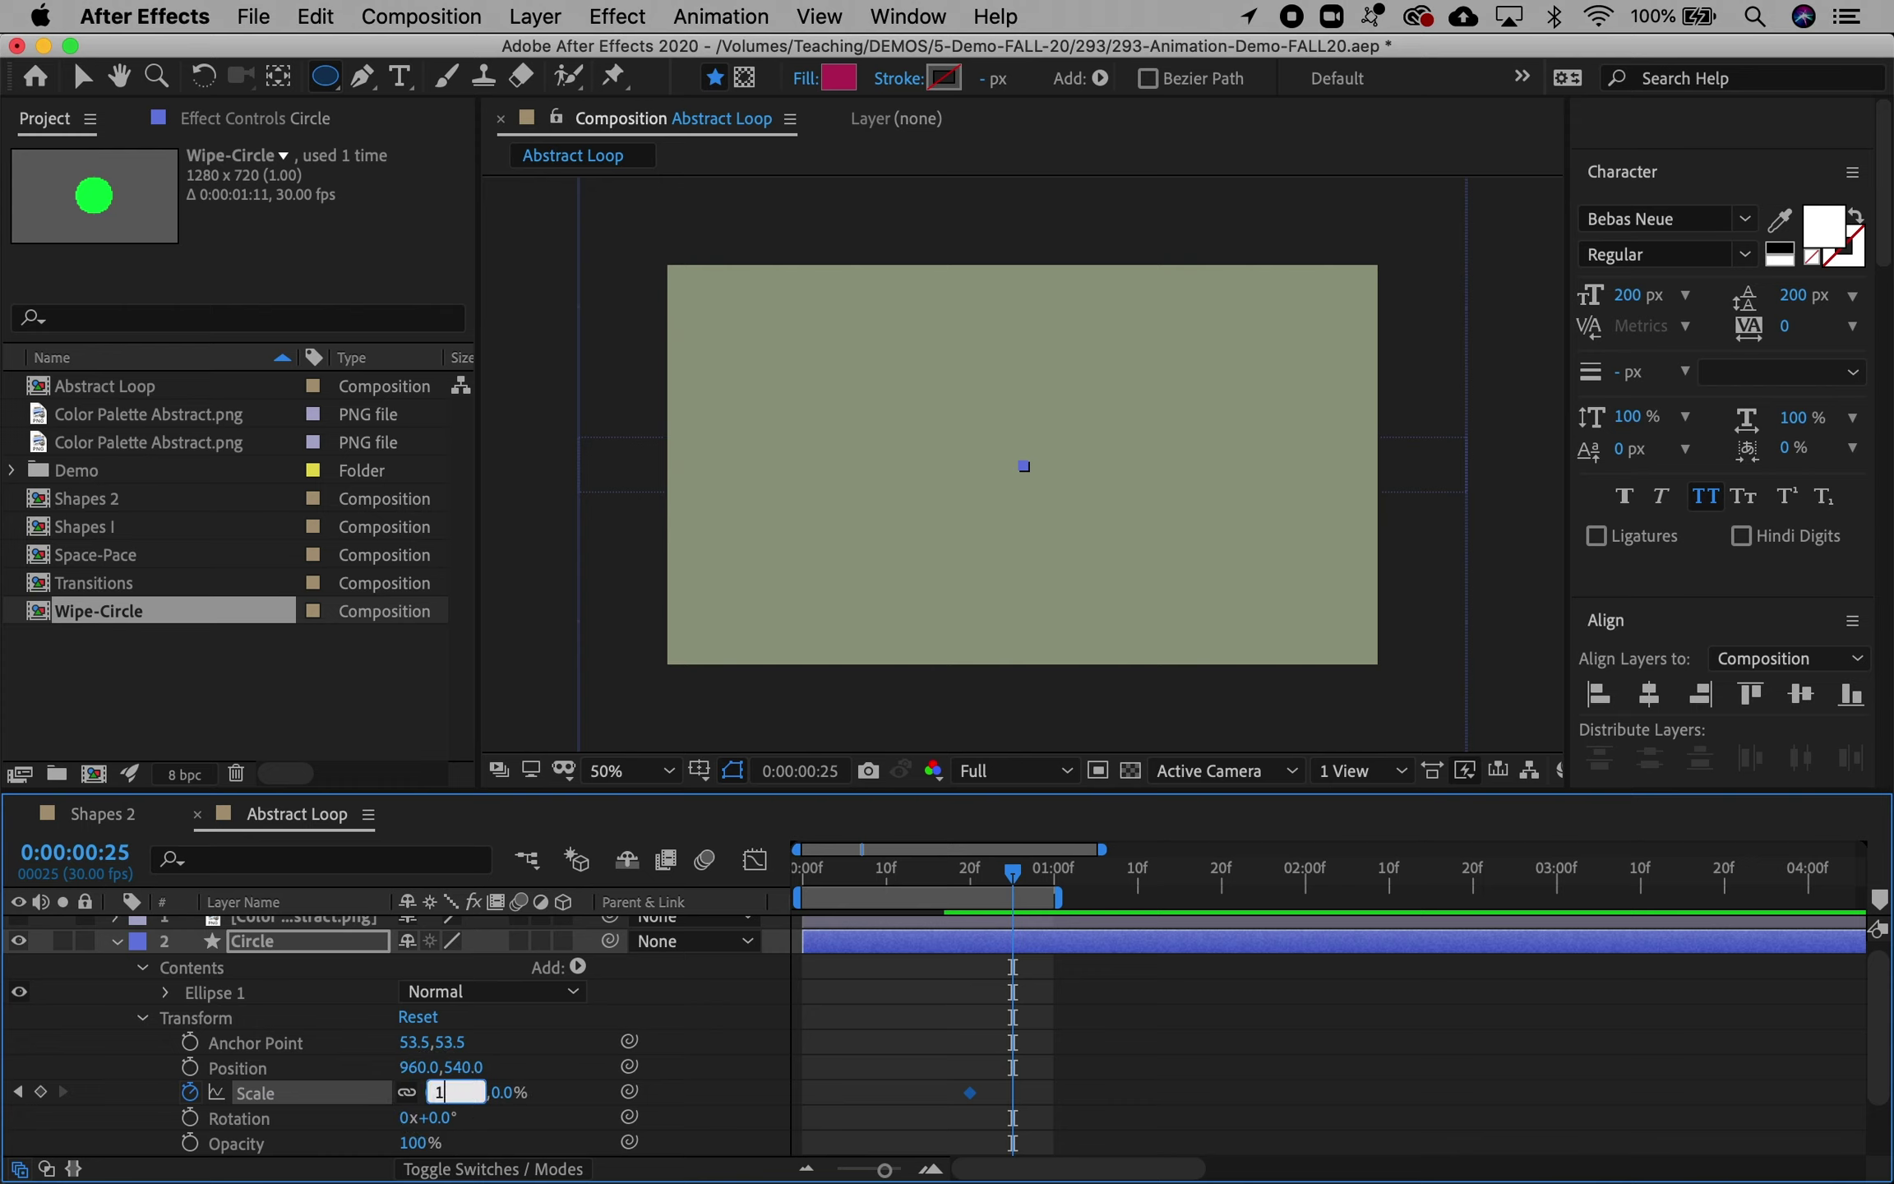
type("120")
key("Return")
mouse_move(678, 1181)
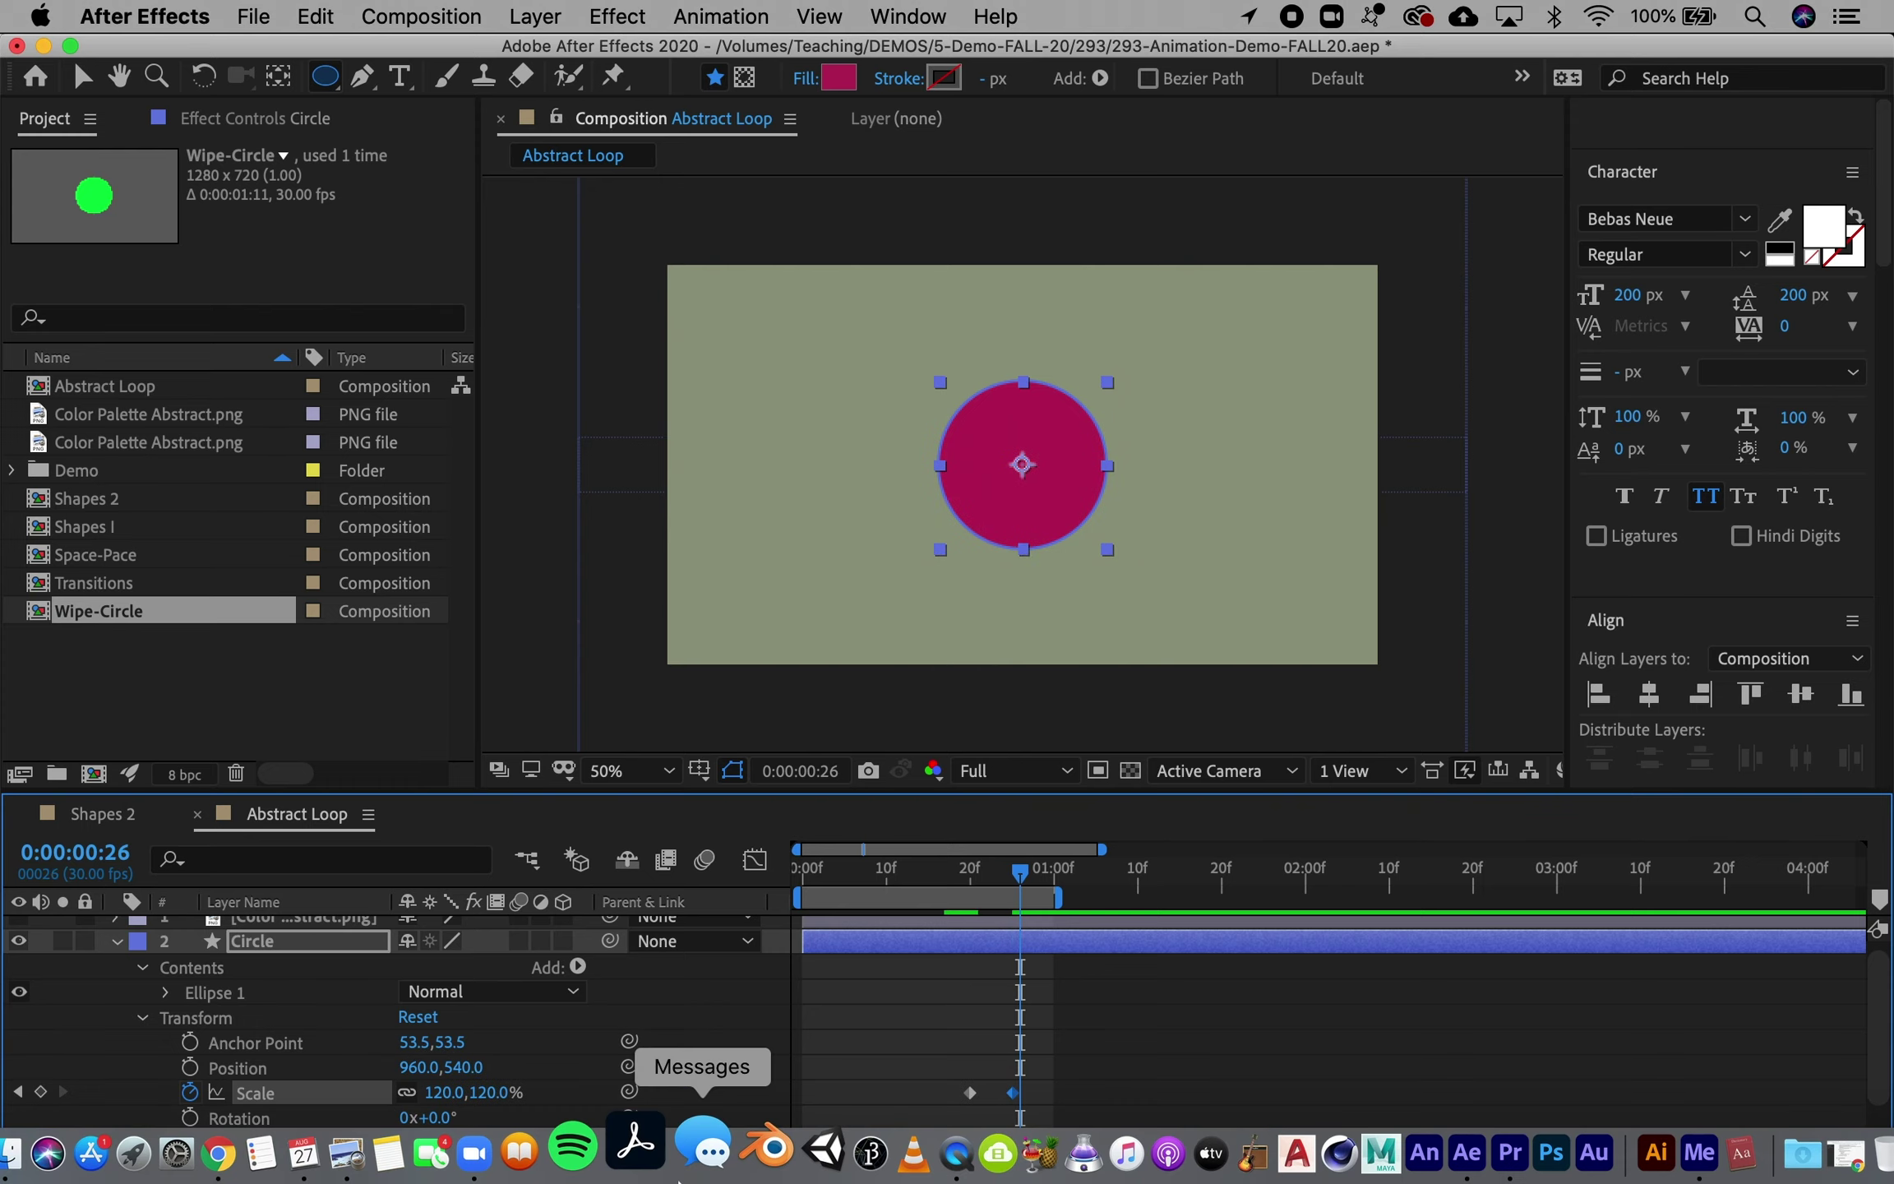
left_click(444, 1093)
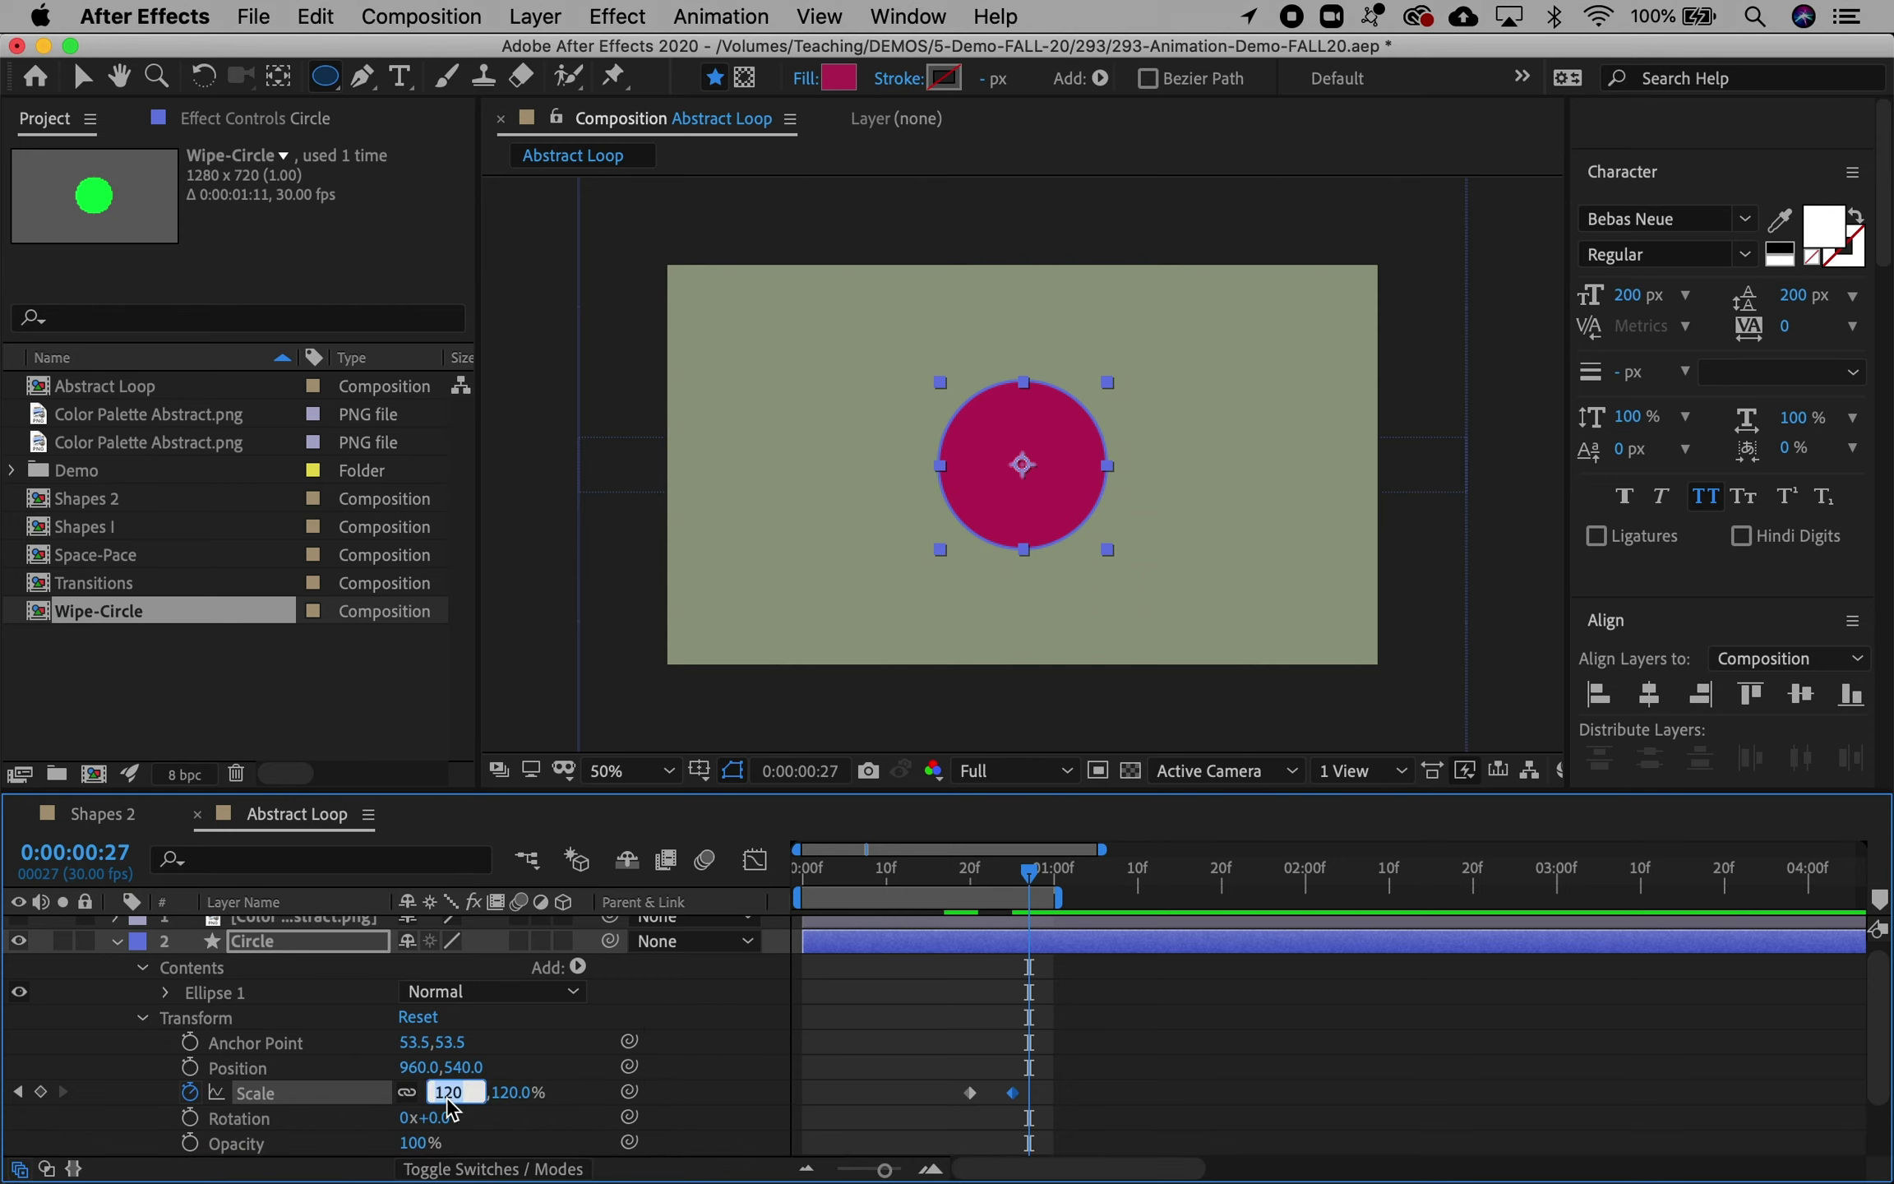
type("100")
key("Return")
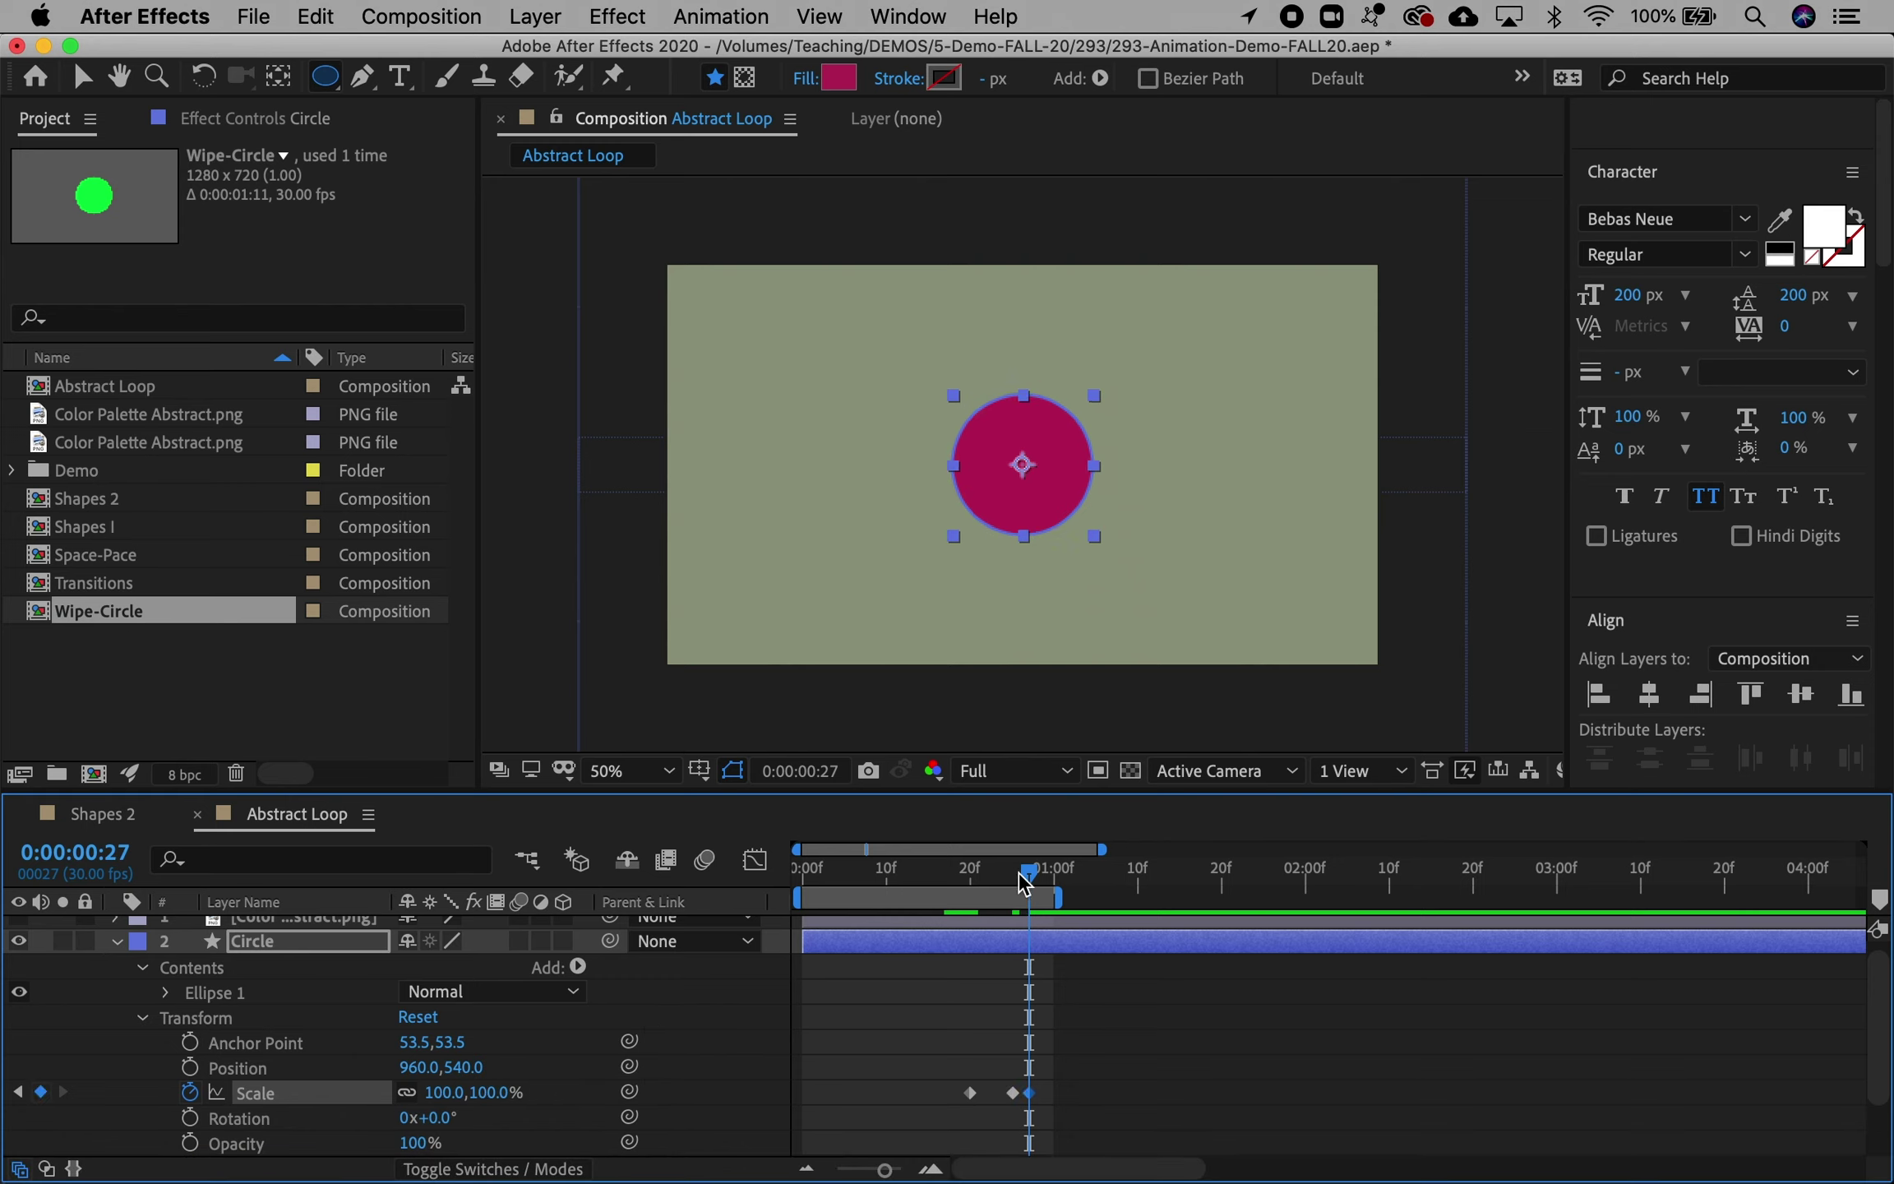
mouse_move(1024, 873)
left_mouse_down()
mouse_move(981, 876)
mouse_move(1060, 883)
mouse_move(982, 884)
mouse_move(1048, 887)
mouse_move(1030, 888)
left_mouse_up()
left_click_drag(1054, 1091, 914, 1110)
Step: Ease the Circle's Scale curve in the Graph Editor by adjusting the keyframe Bezier handles
left_click(755, 860)
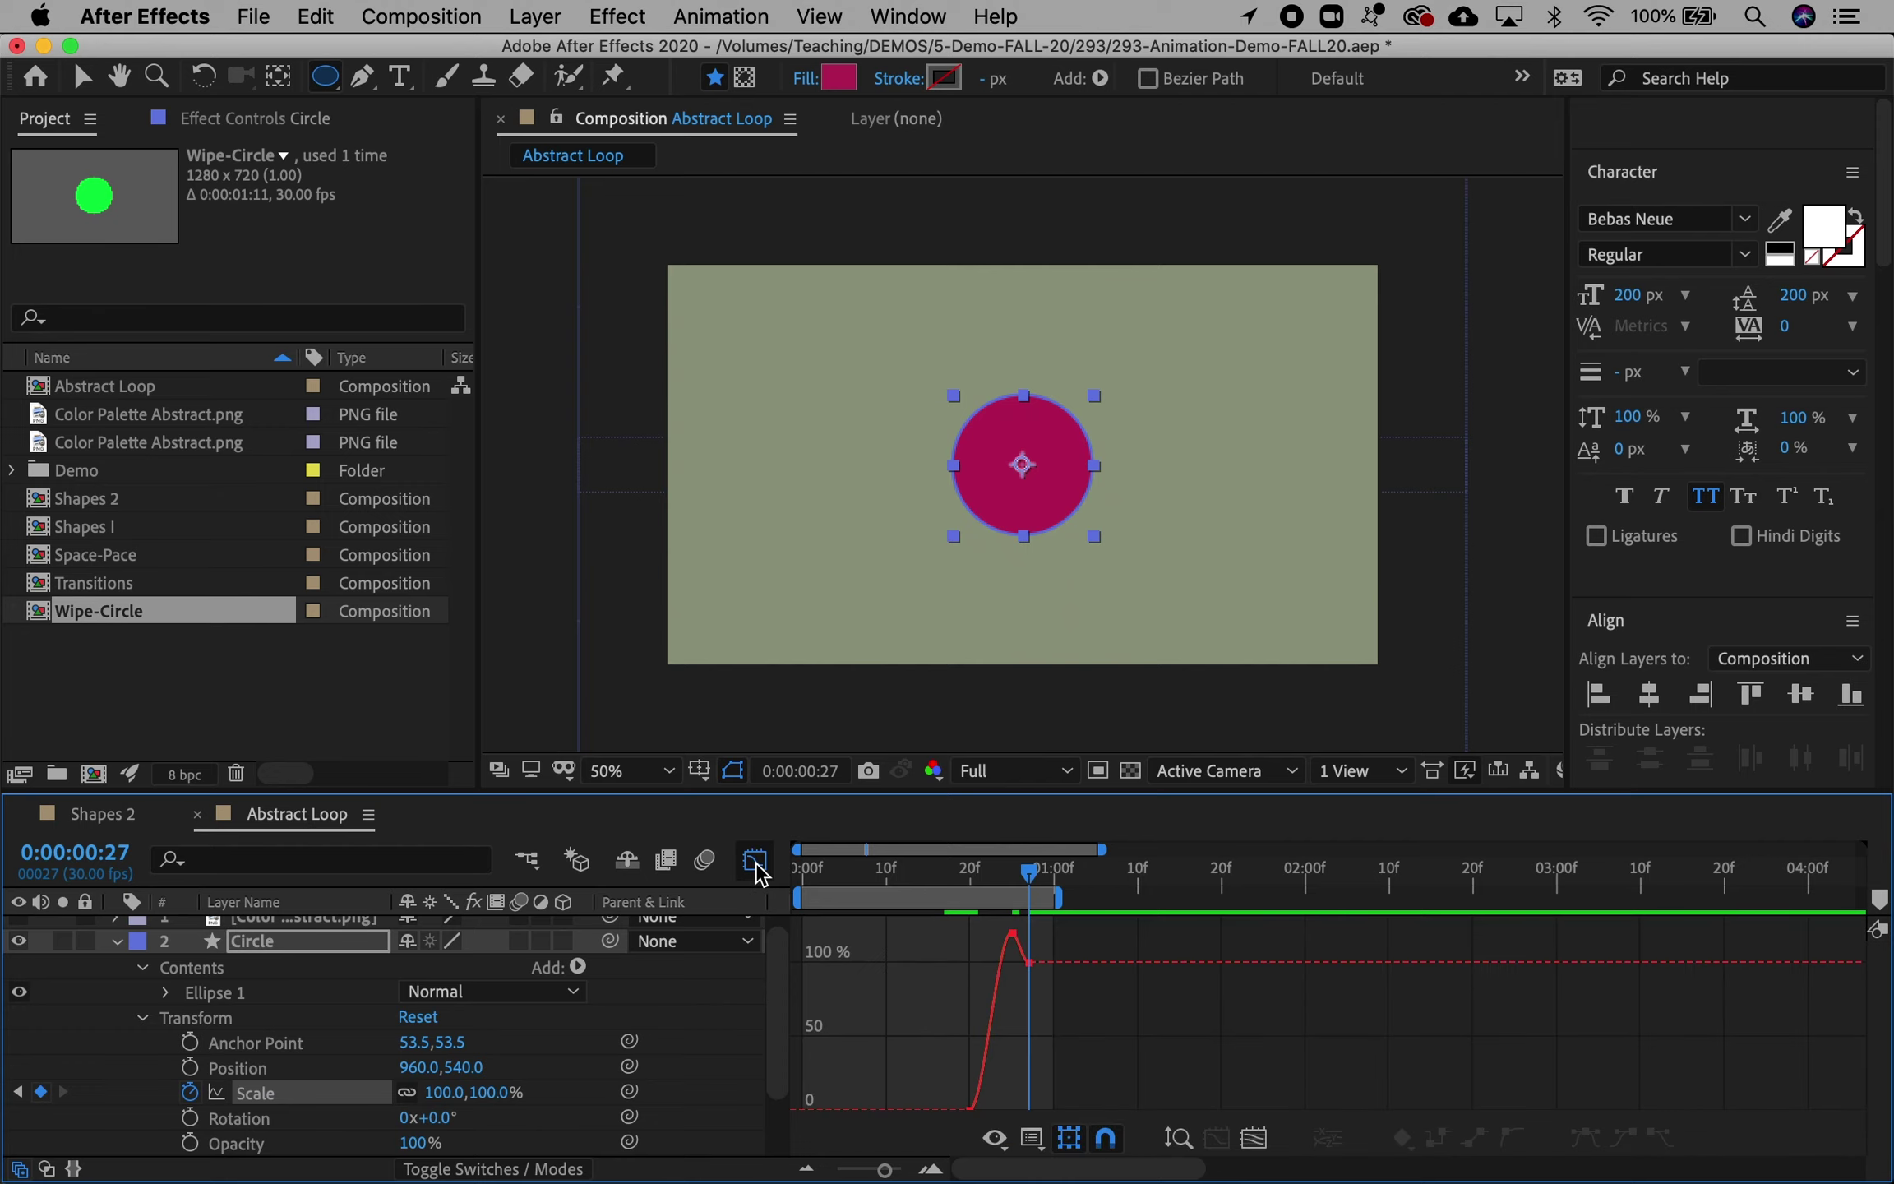
left_click(1014, 931)
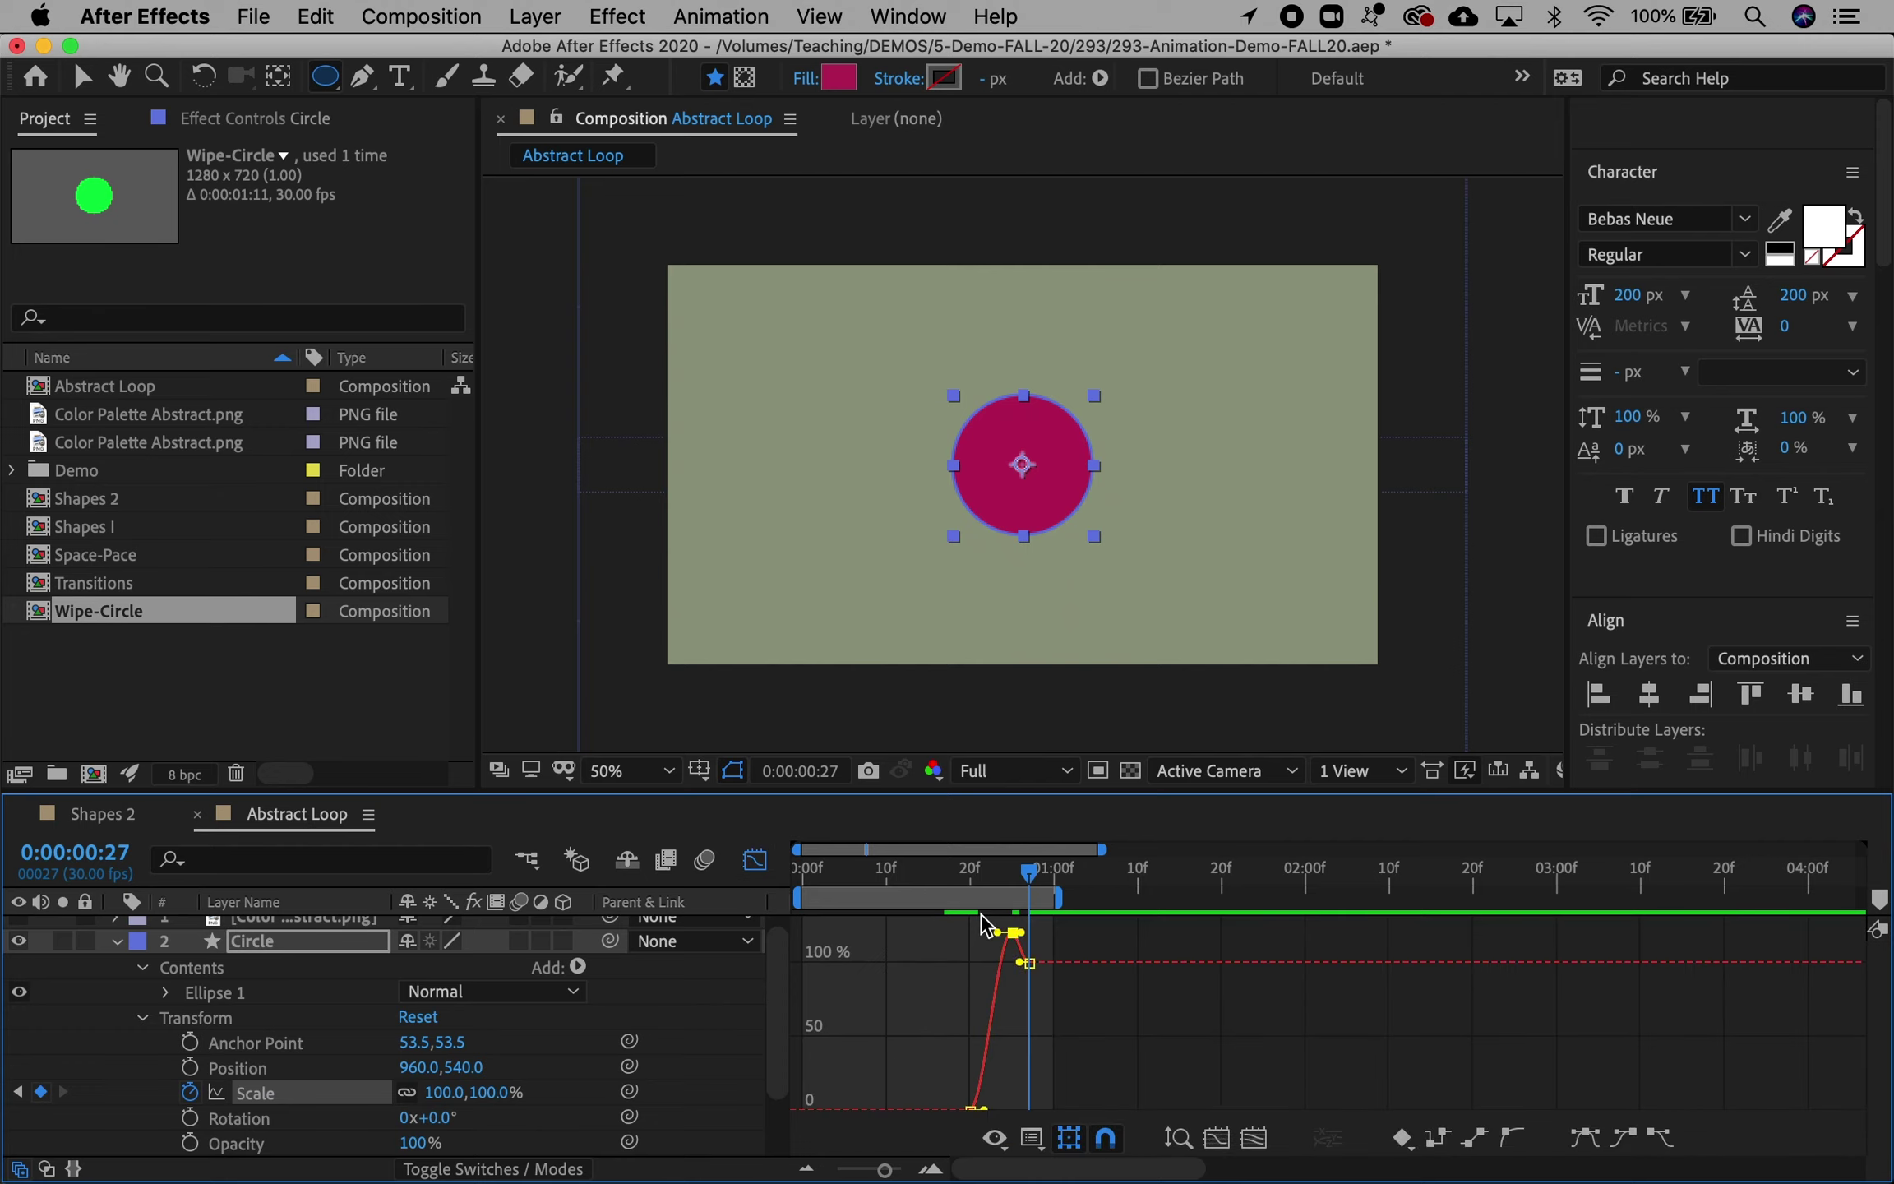
mouse_move(1014, 932)
left_mouse_down()
mouse_move(967, 933)
mouse_move(1069, 932)
mouse_move(1029, 934)
left_mouse_up()
left_click_drag(980, 1110, 1039, 1106)
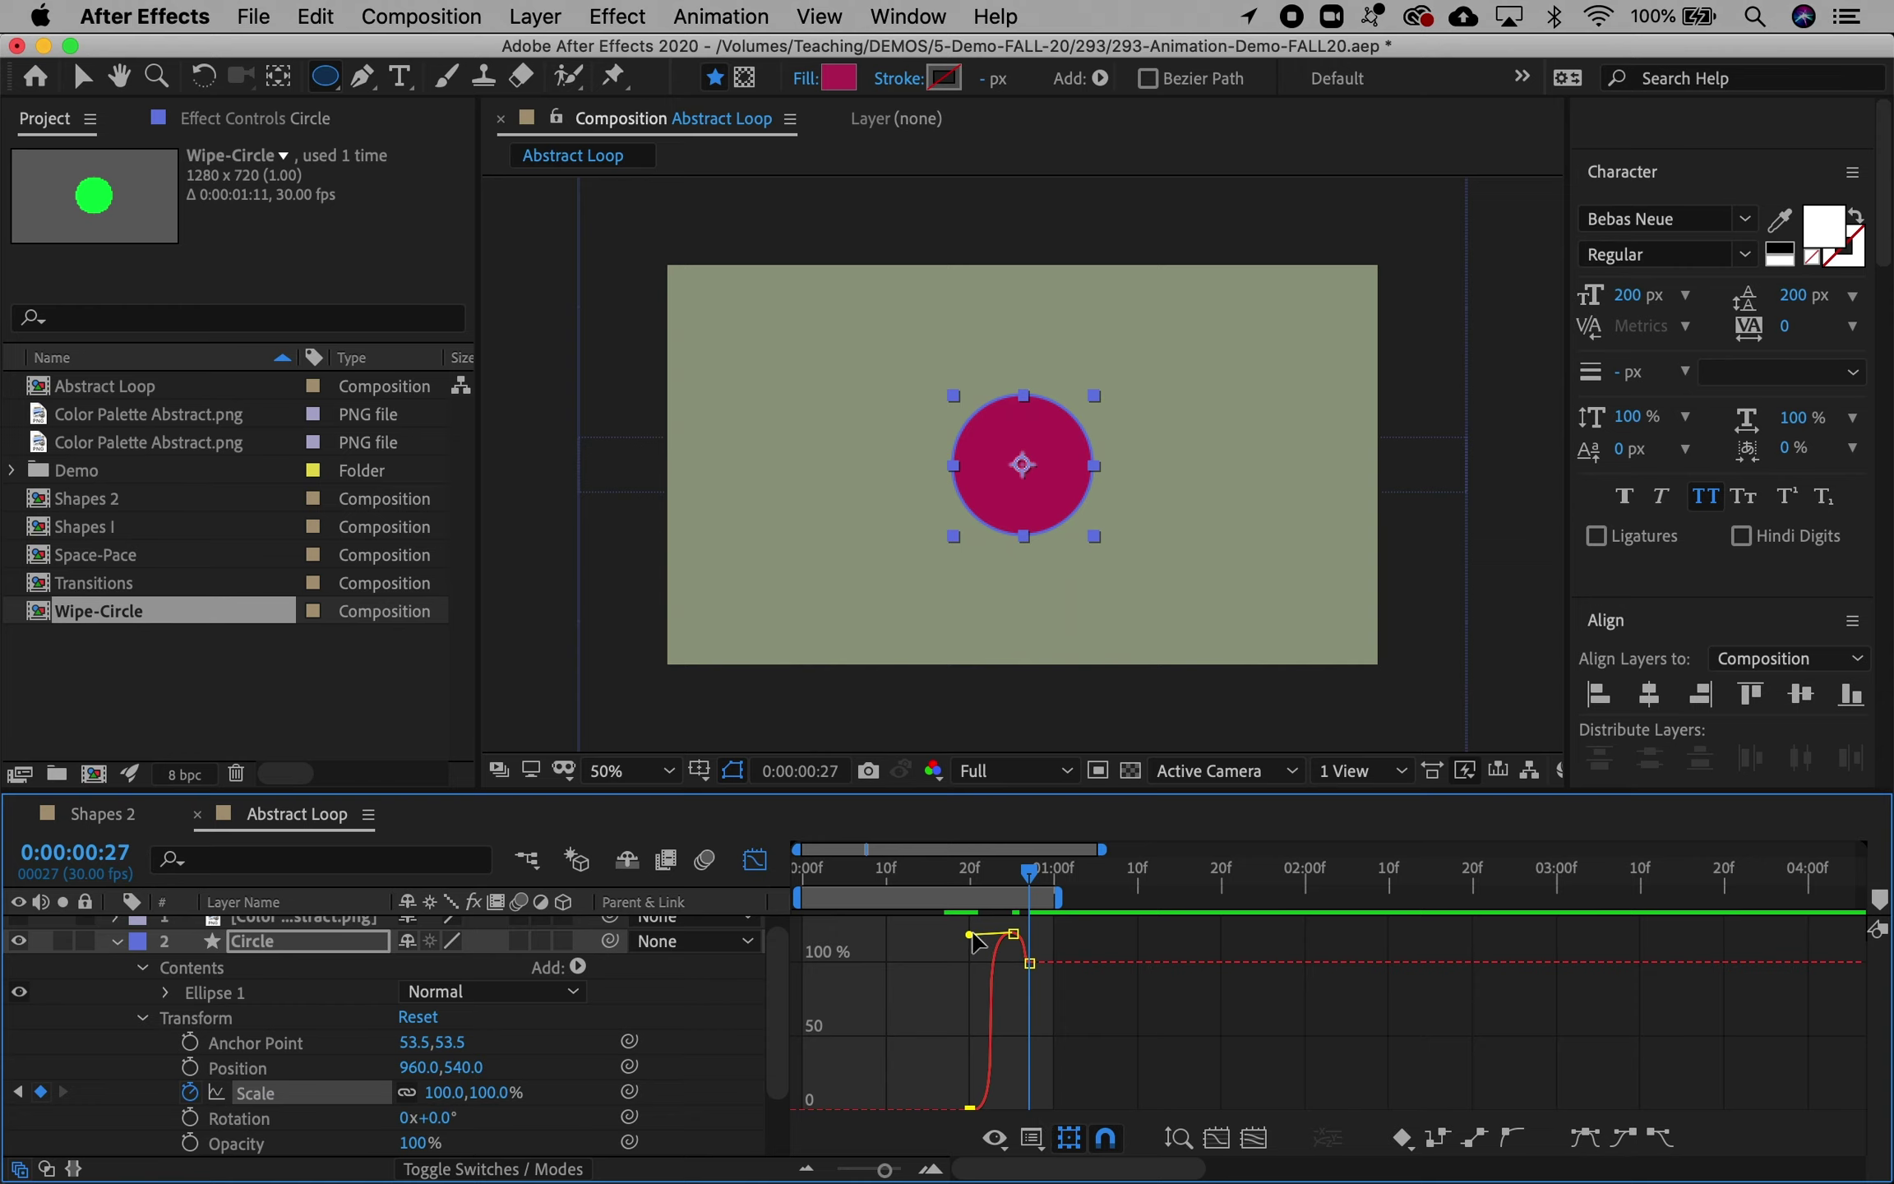
mouse_move(971, 937)
left_mouse_down()
mouse_move(986, 945)
mouse_move(969, 922)
left_mouse_up()
Step: Preview the pop-in and extend the work area end to 01:10f
key("space")
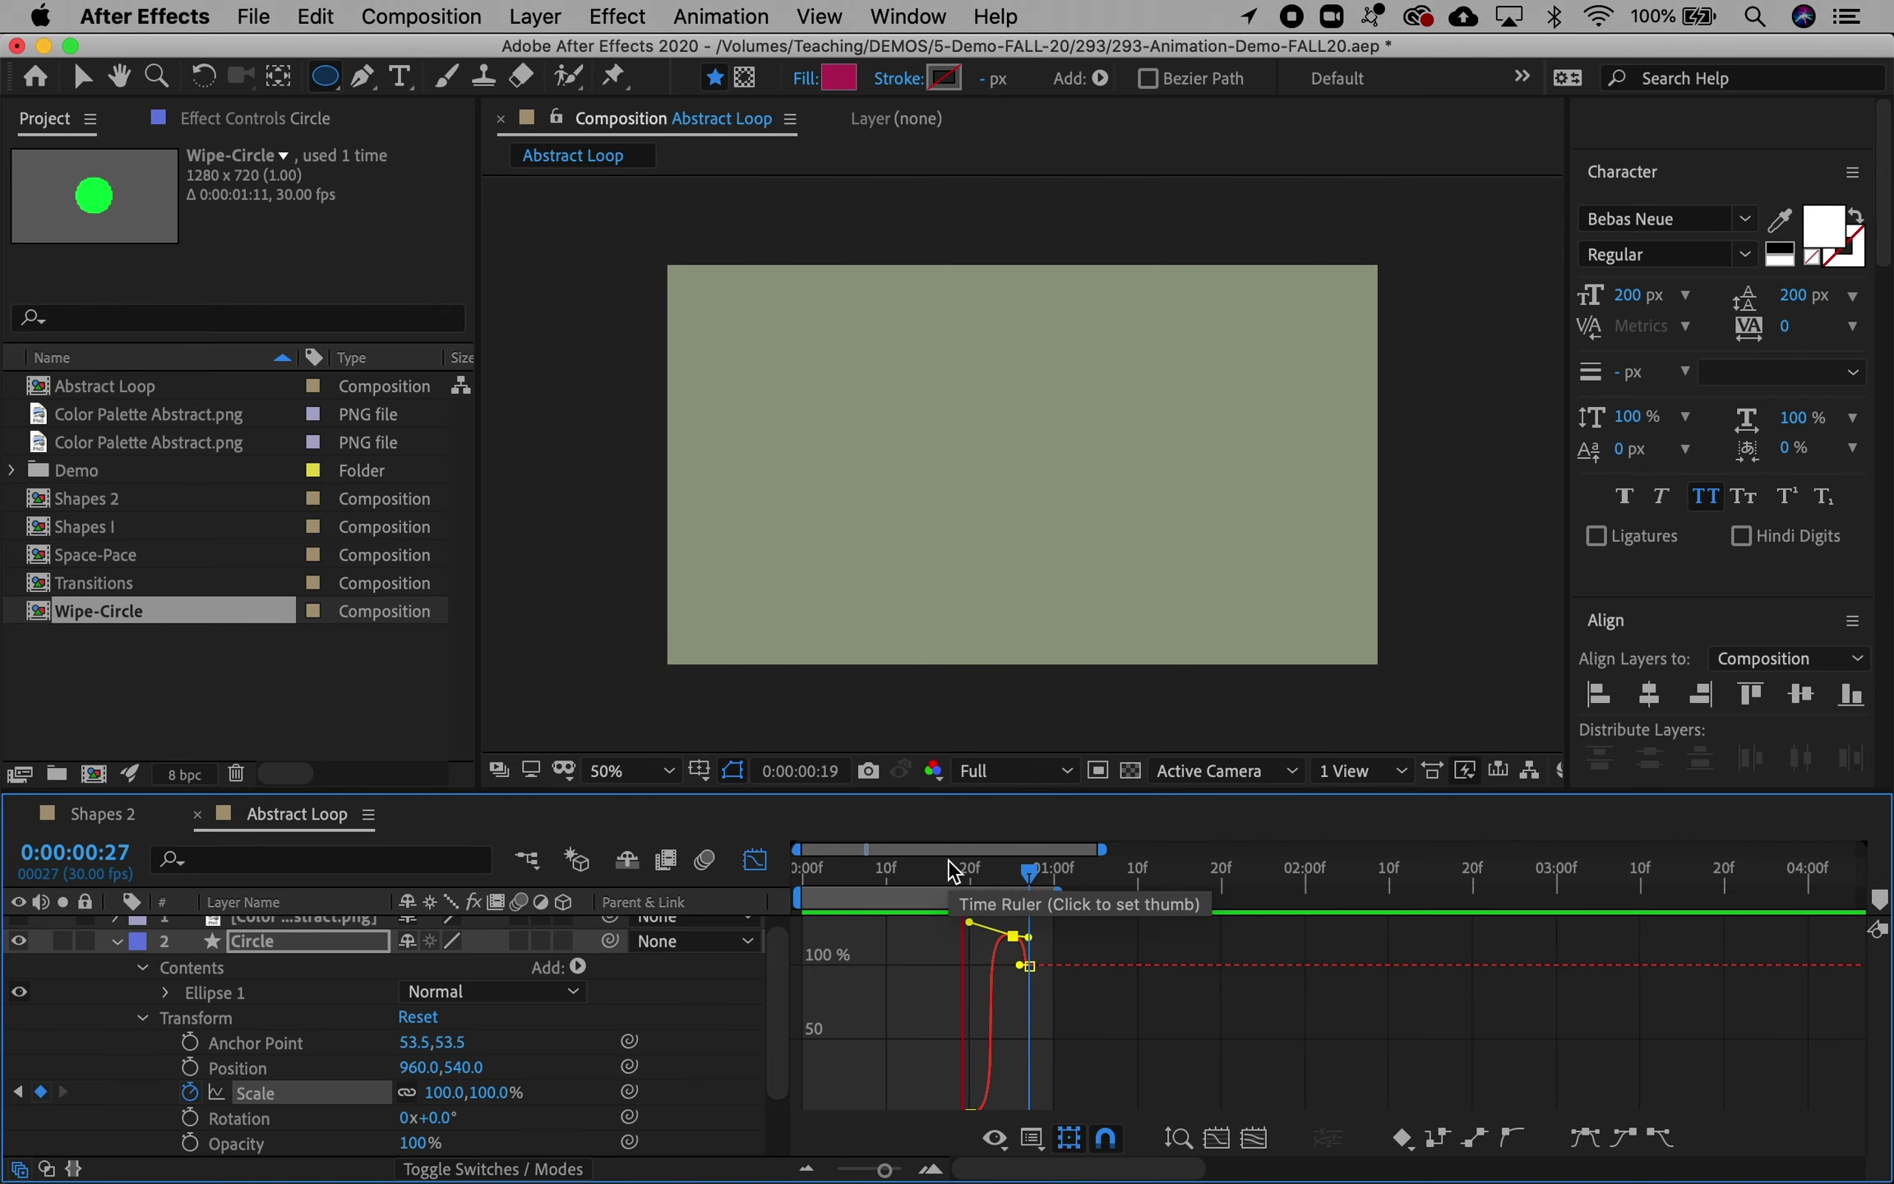
key("space")
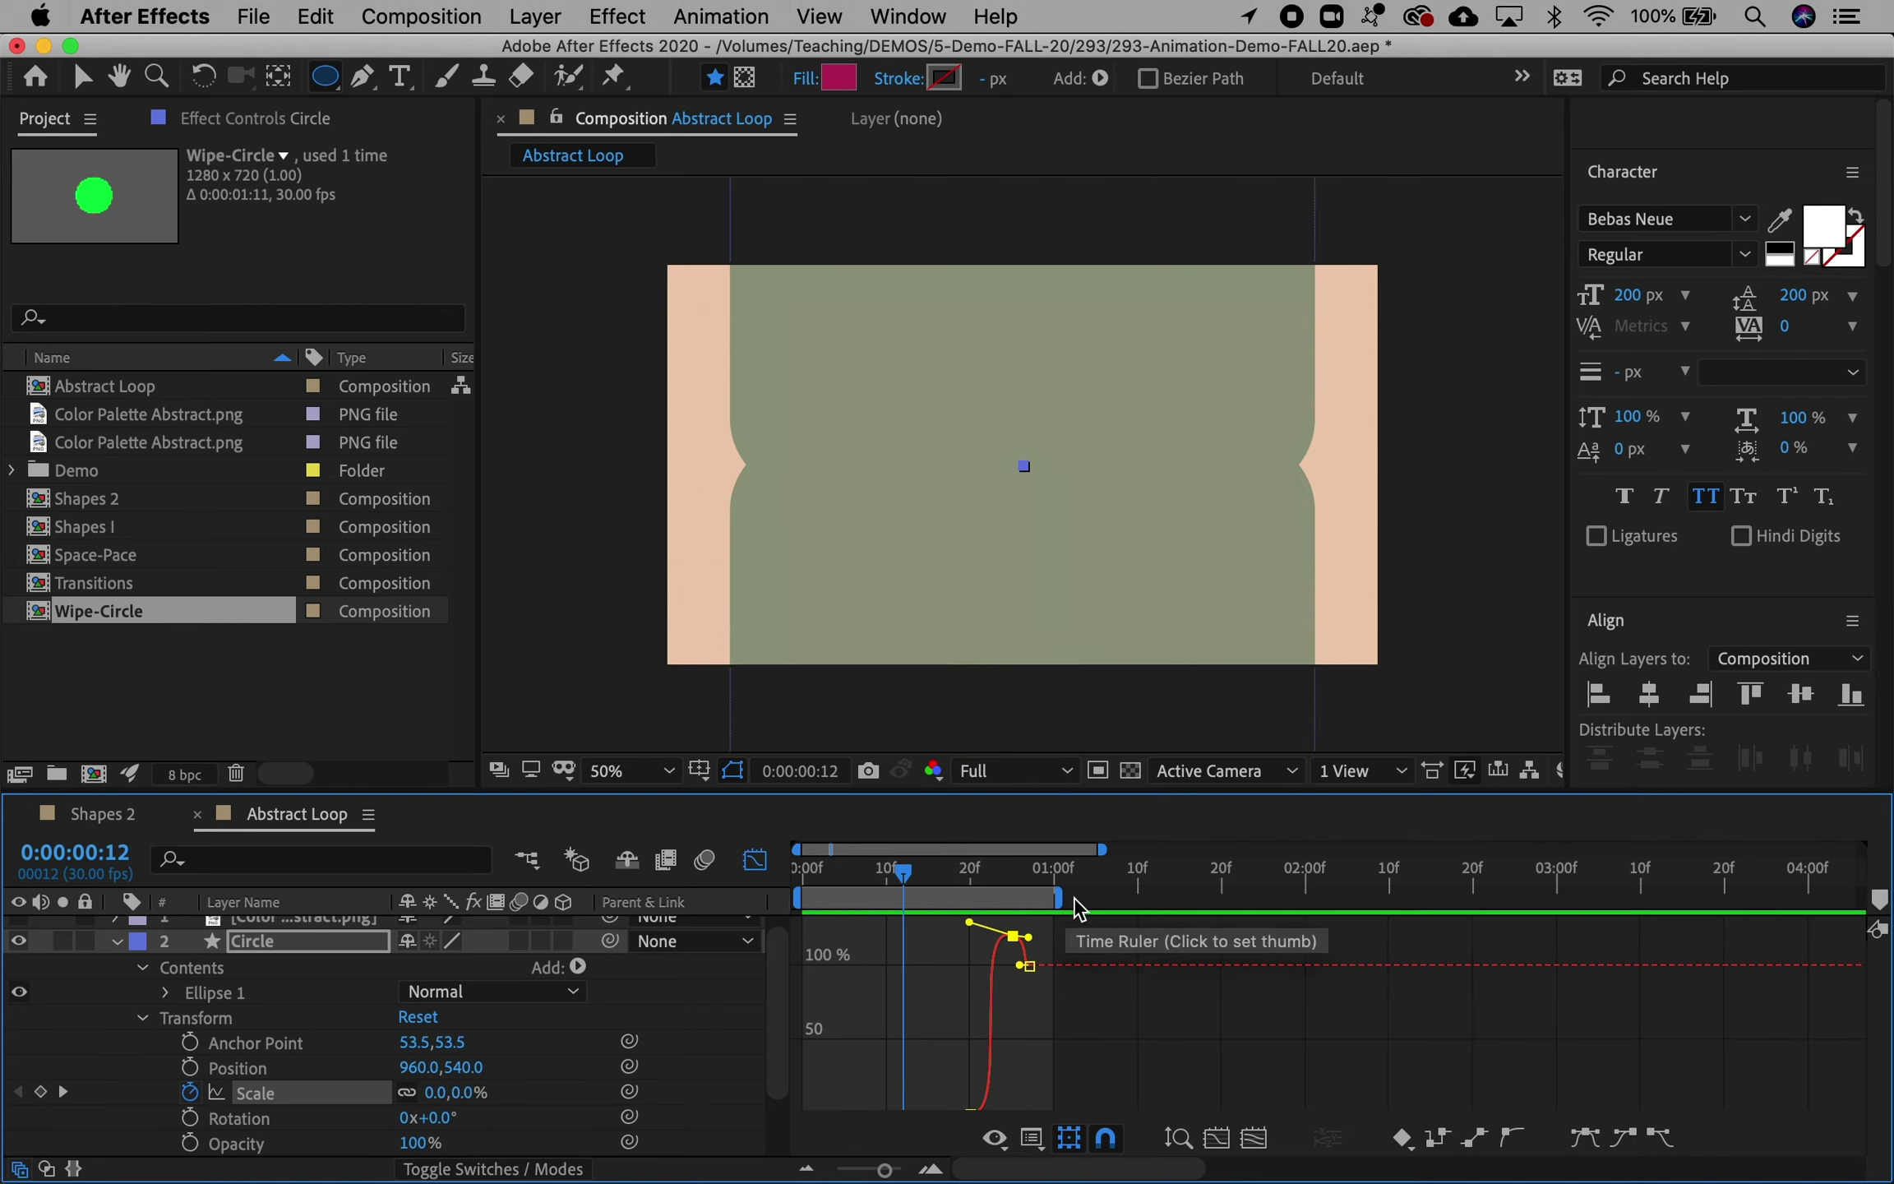
left_click_drag(1061, 898, 1137, 899)
key("space")
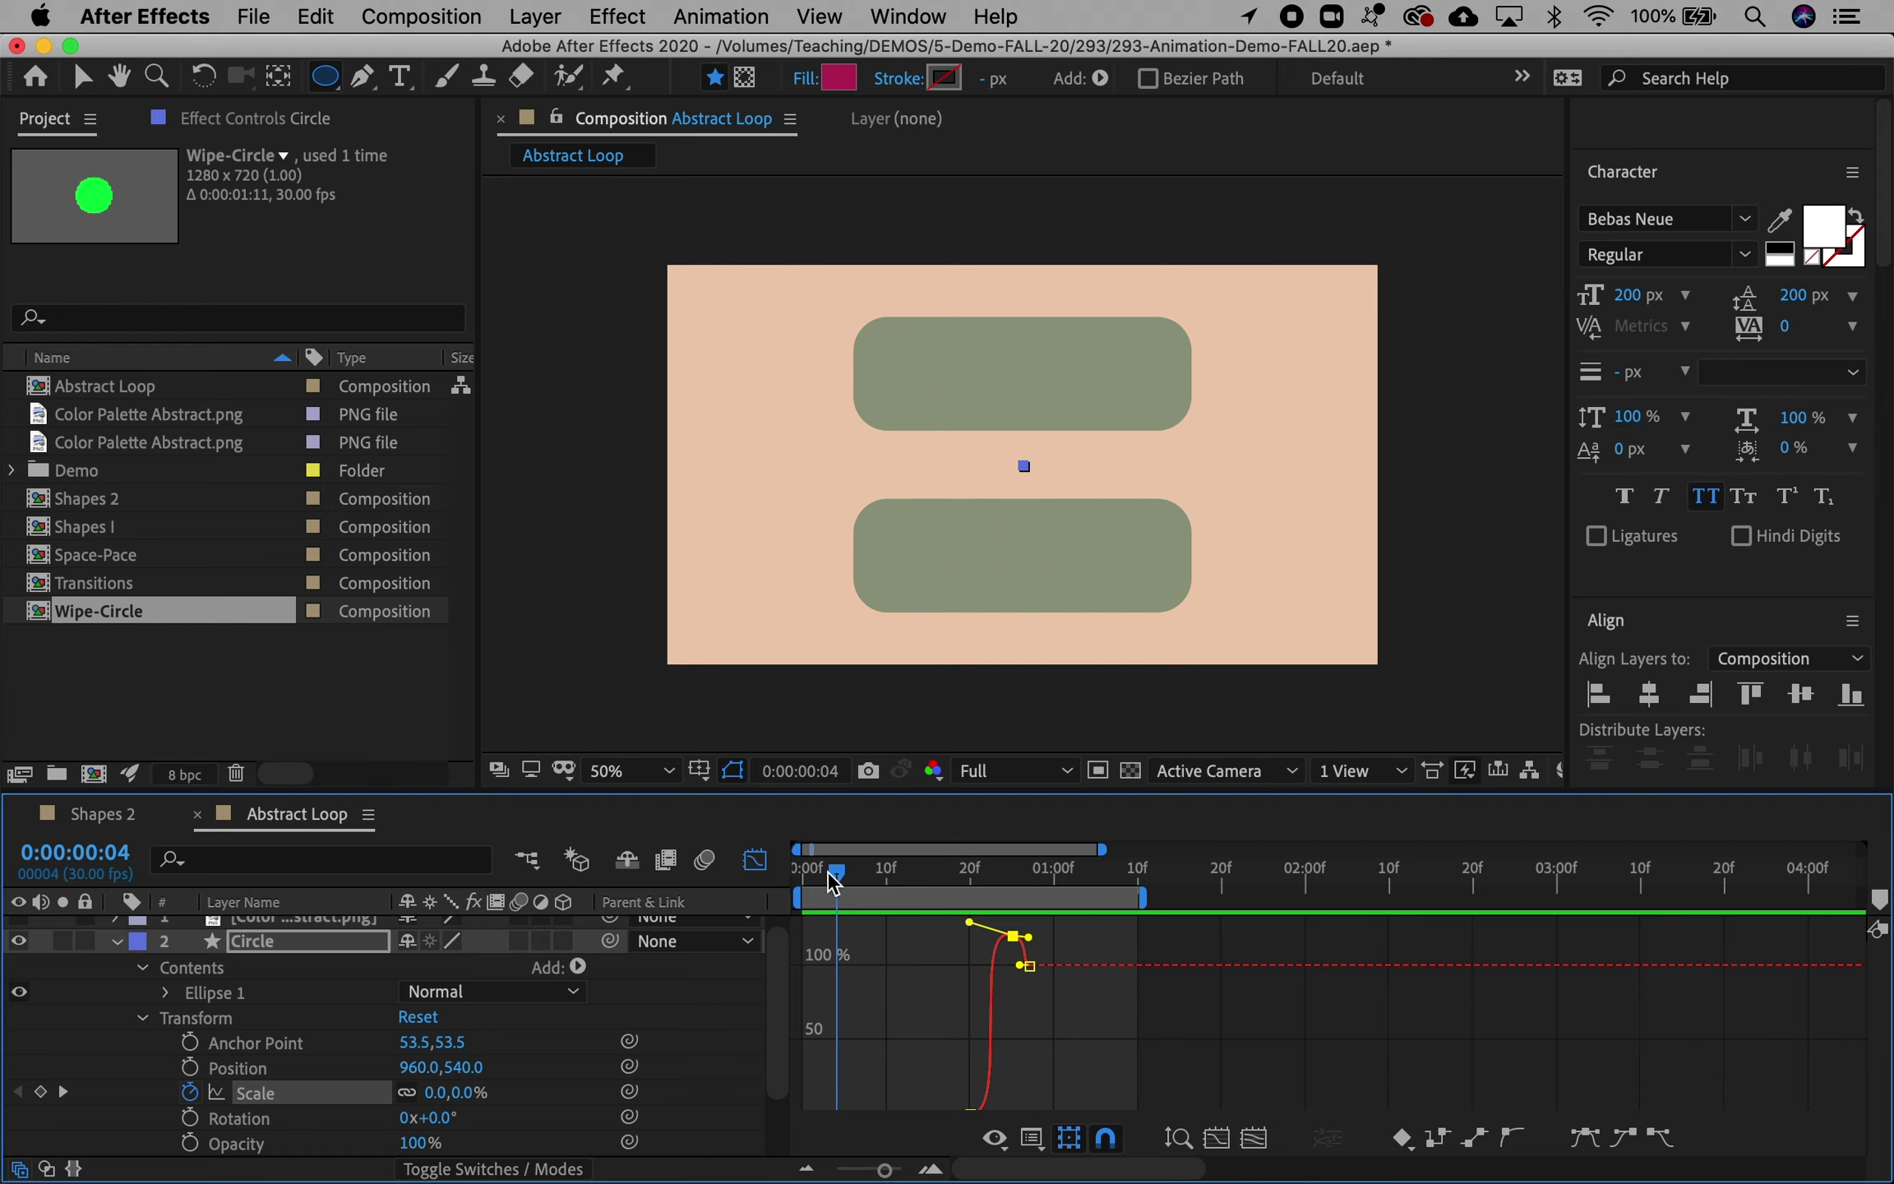
left_click_drag(868, 875, 1027, 882)
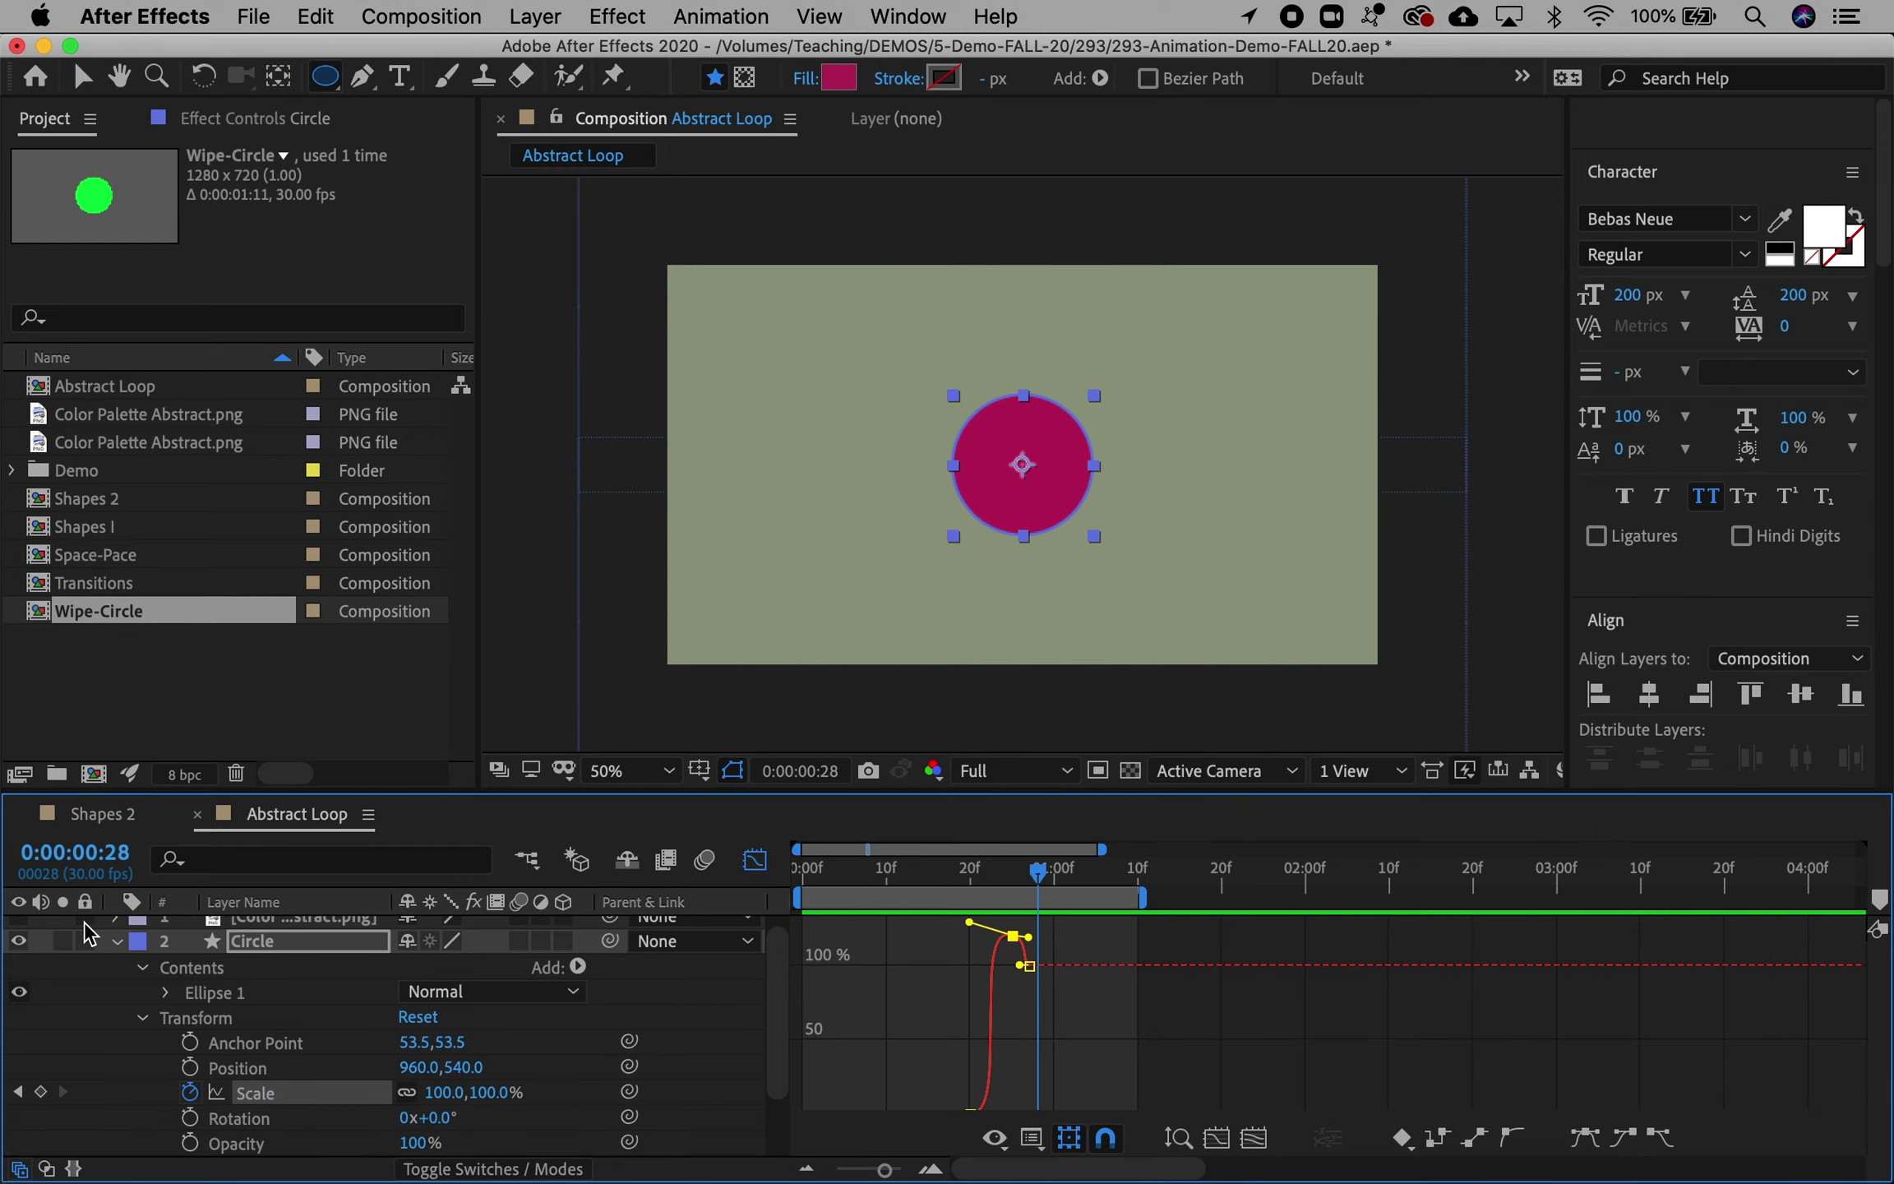
Step: Draw a star with the Star Tool and centre it horizontally and vertically
left_click(117, 940)
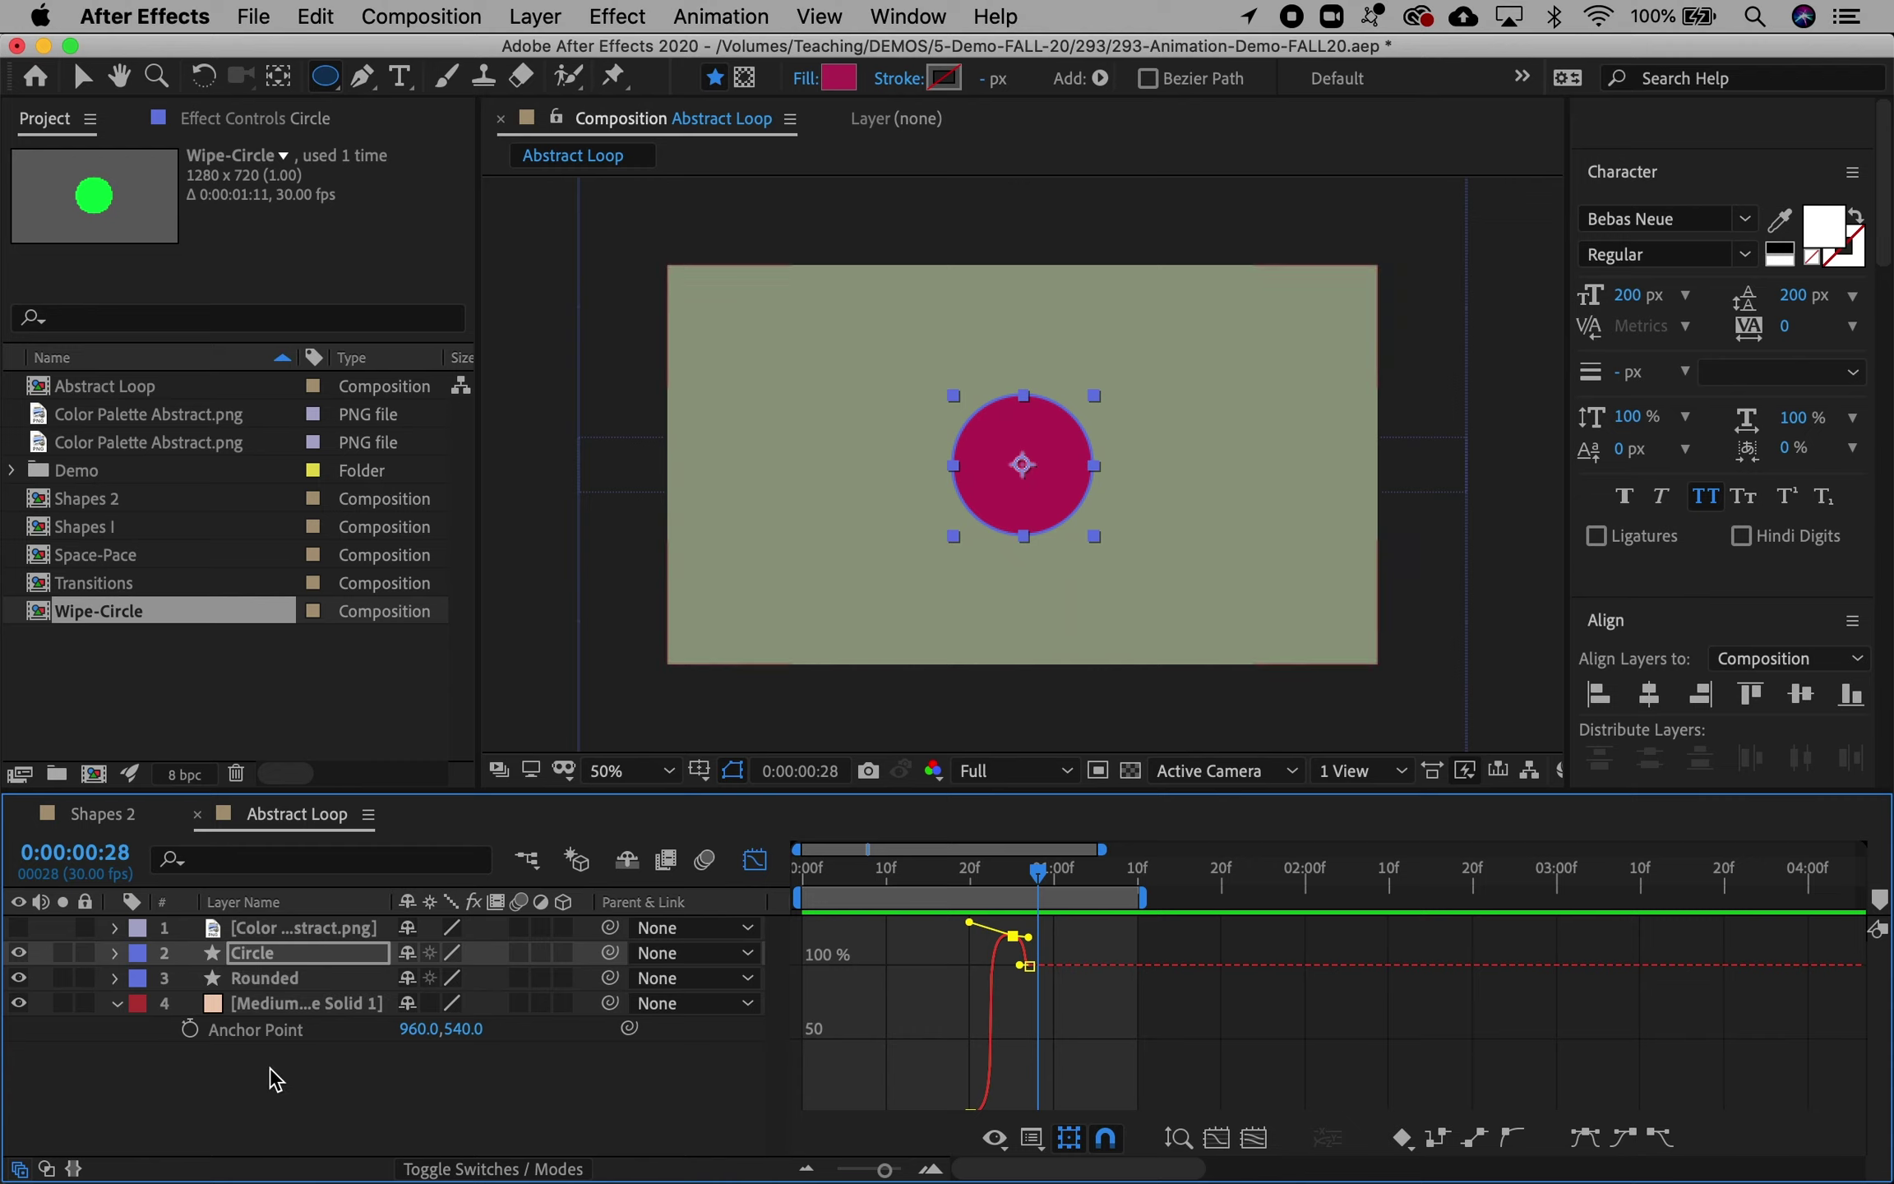
left_click(281, 1112)
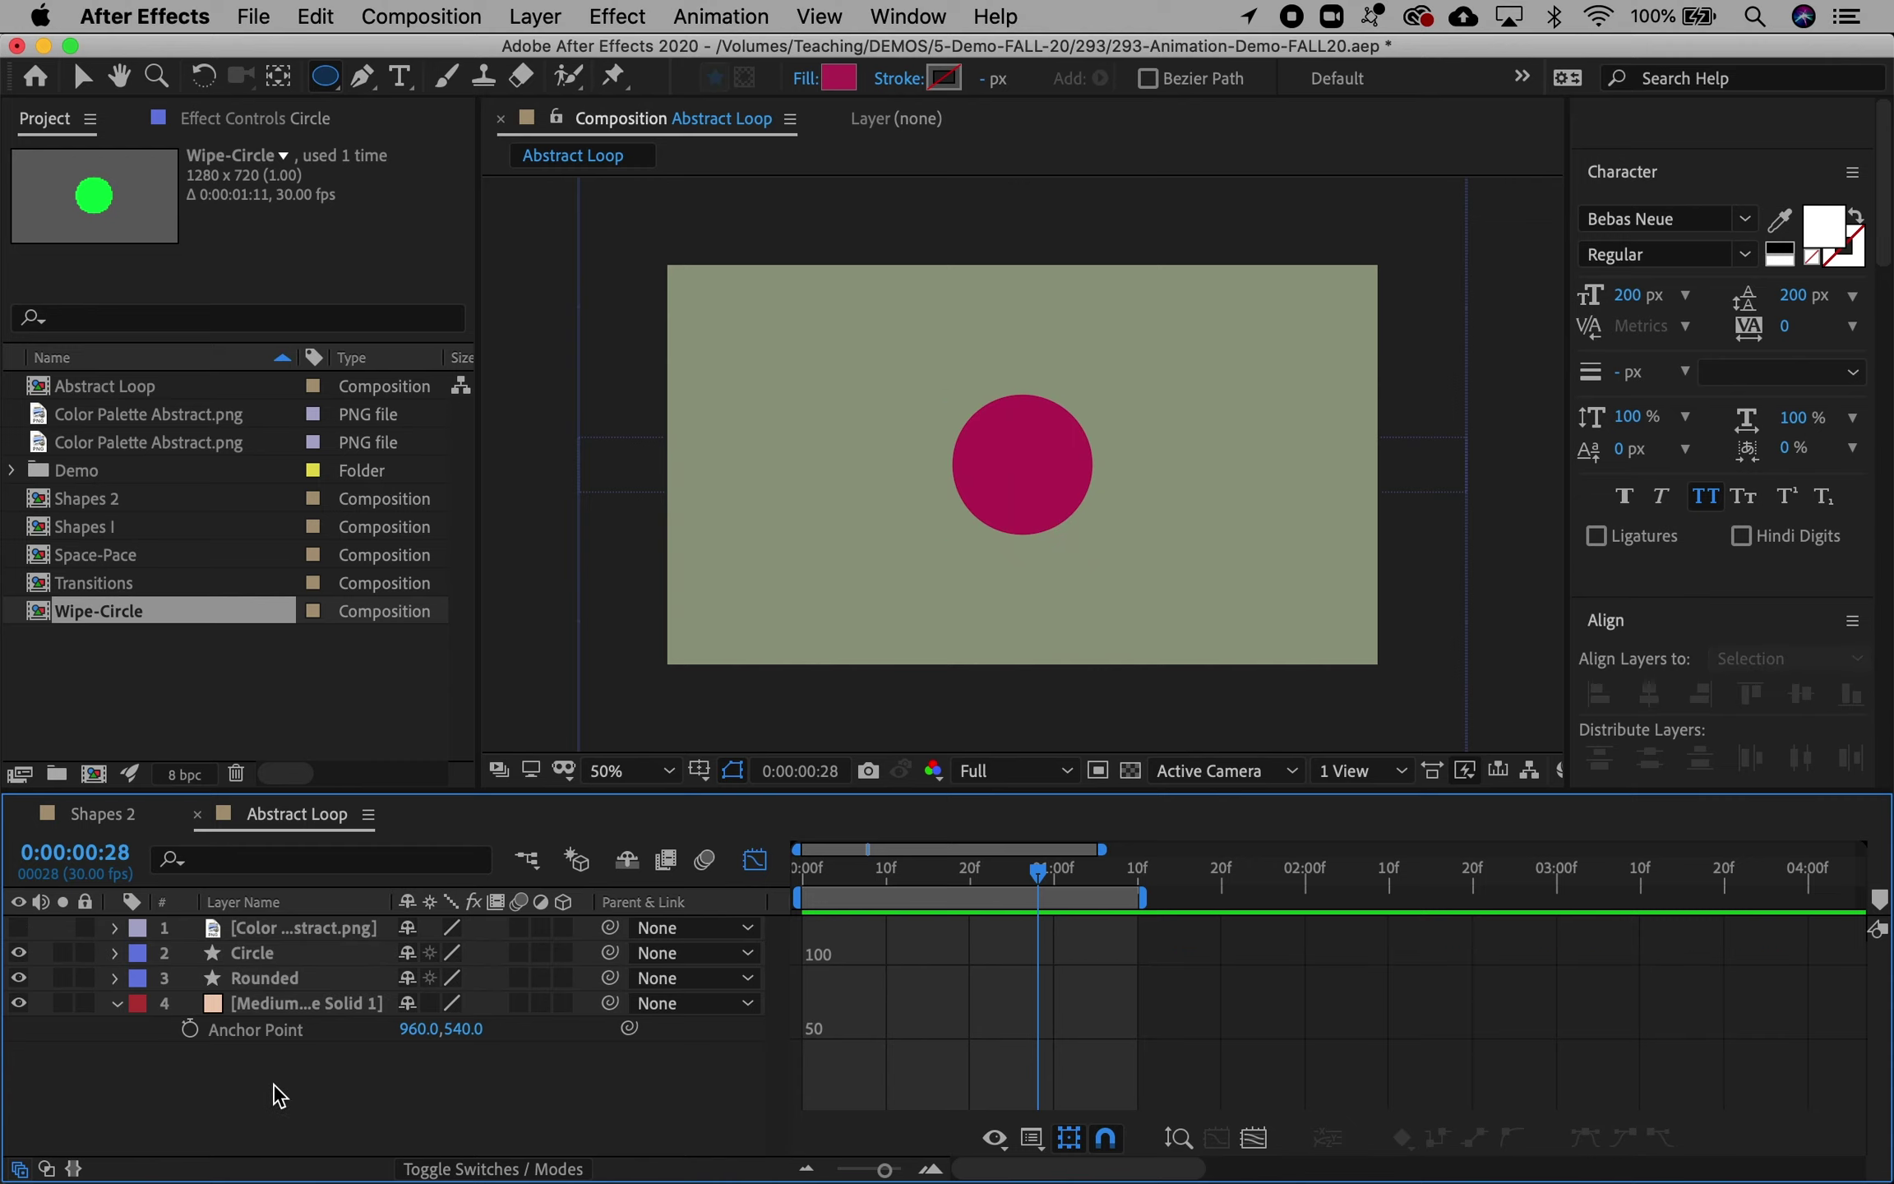
left_click_drag(324, 77, 372, 212)
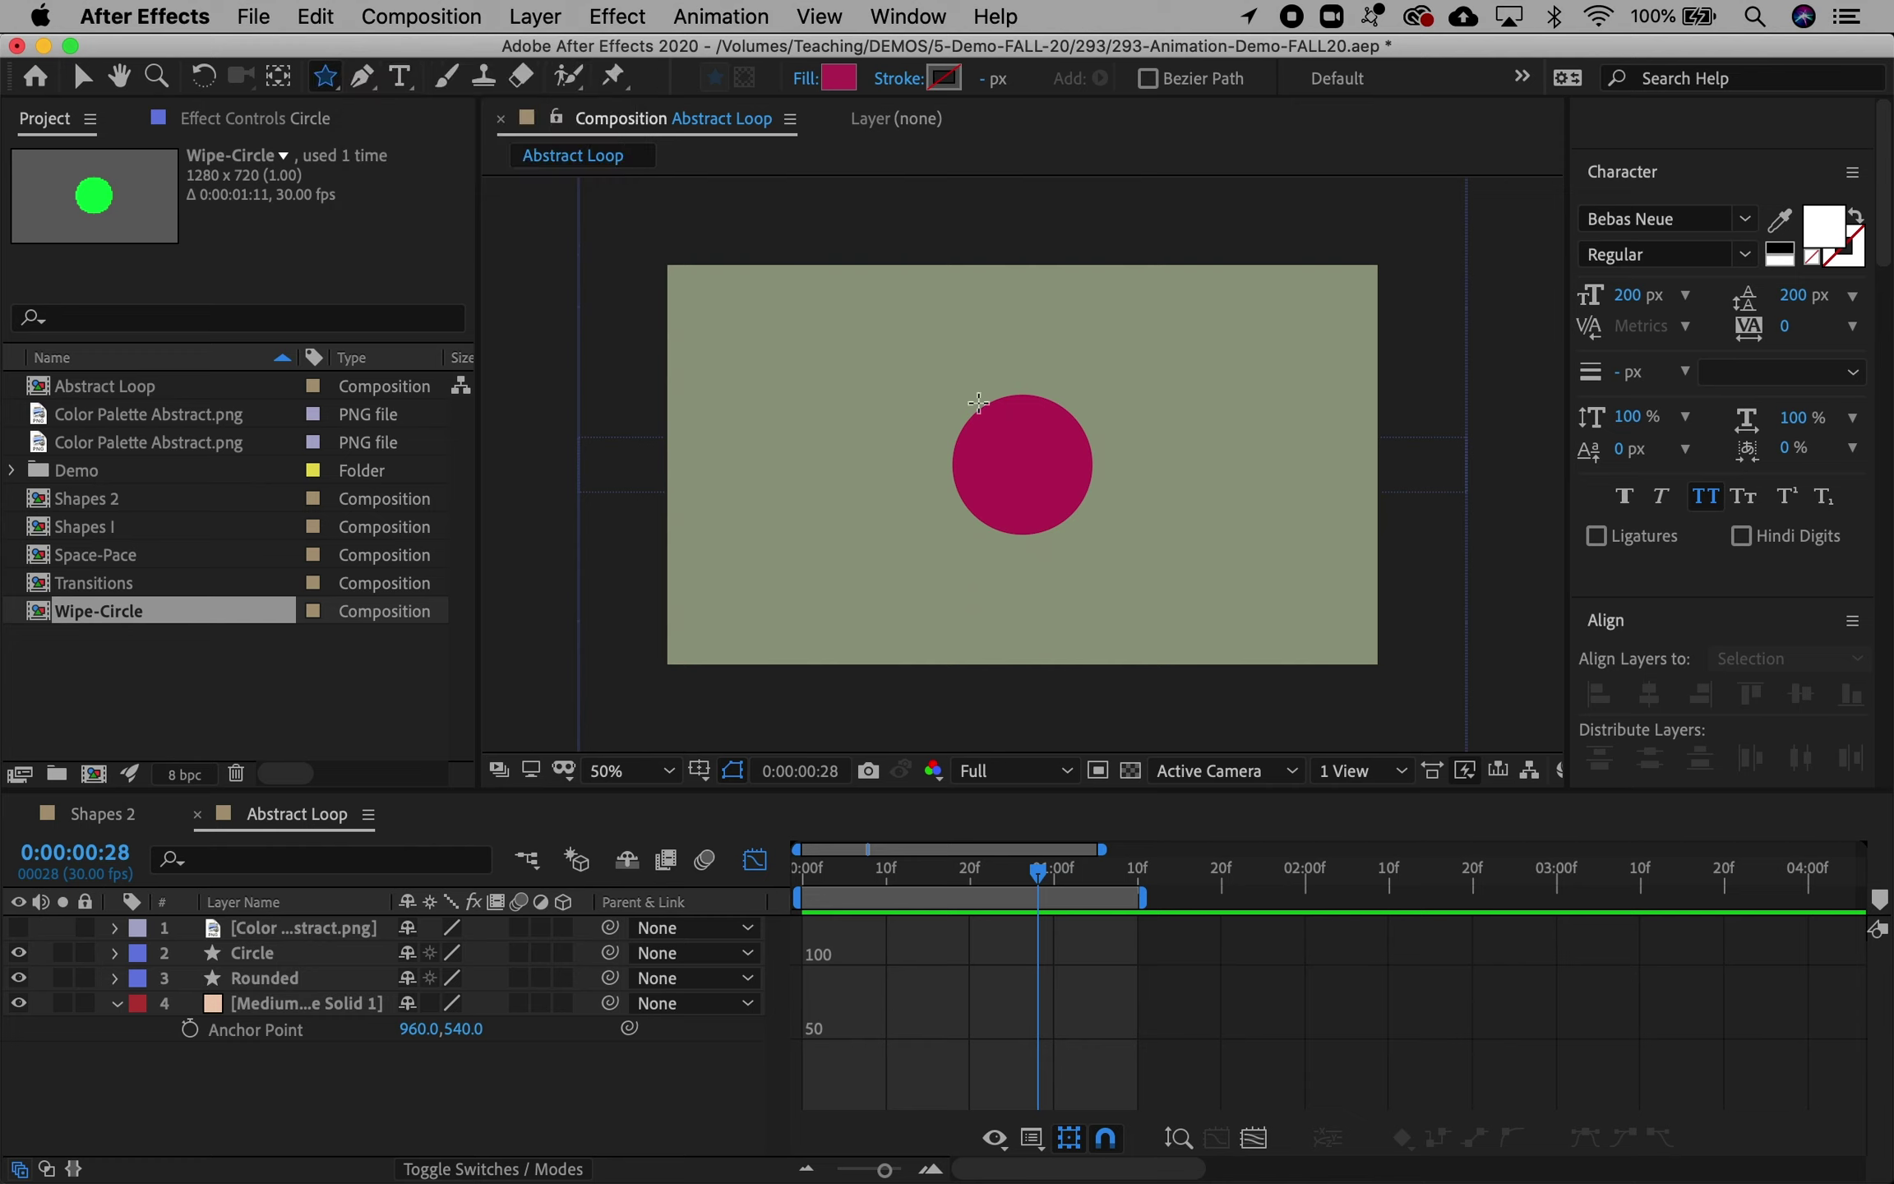
left_click_drag(961, 367, 1054, 485)
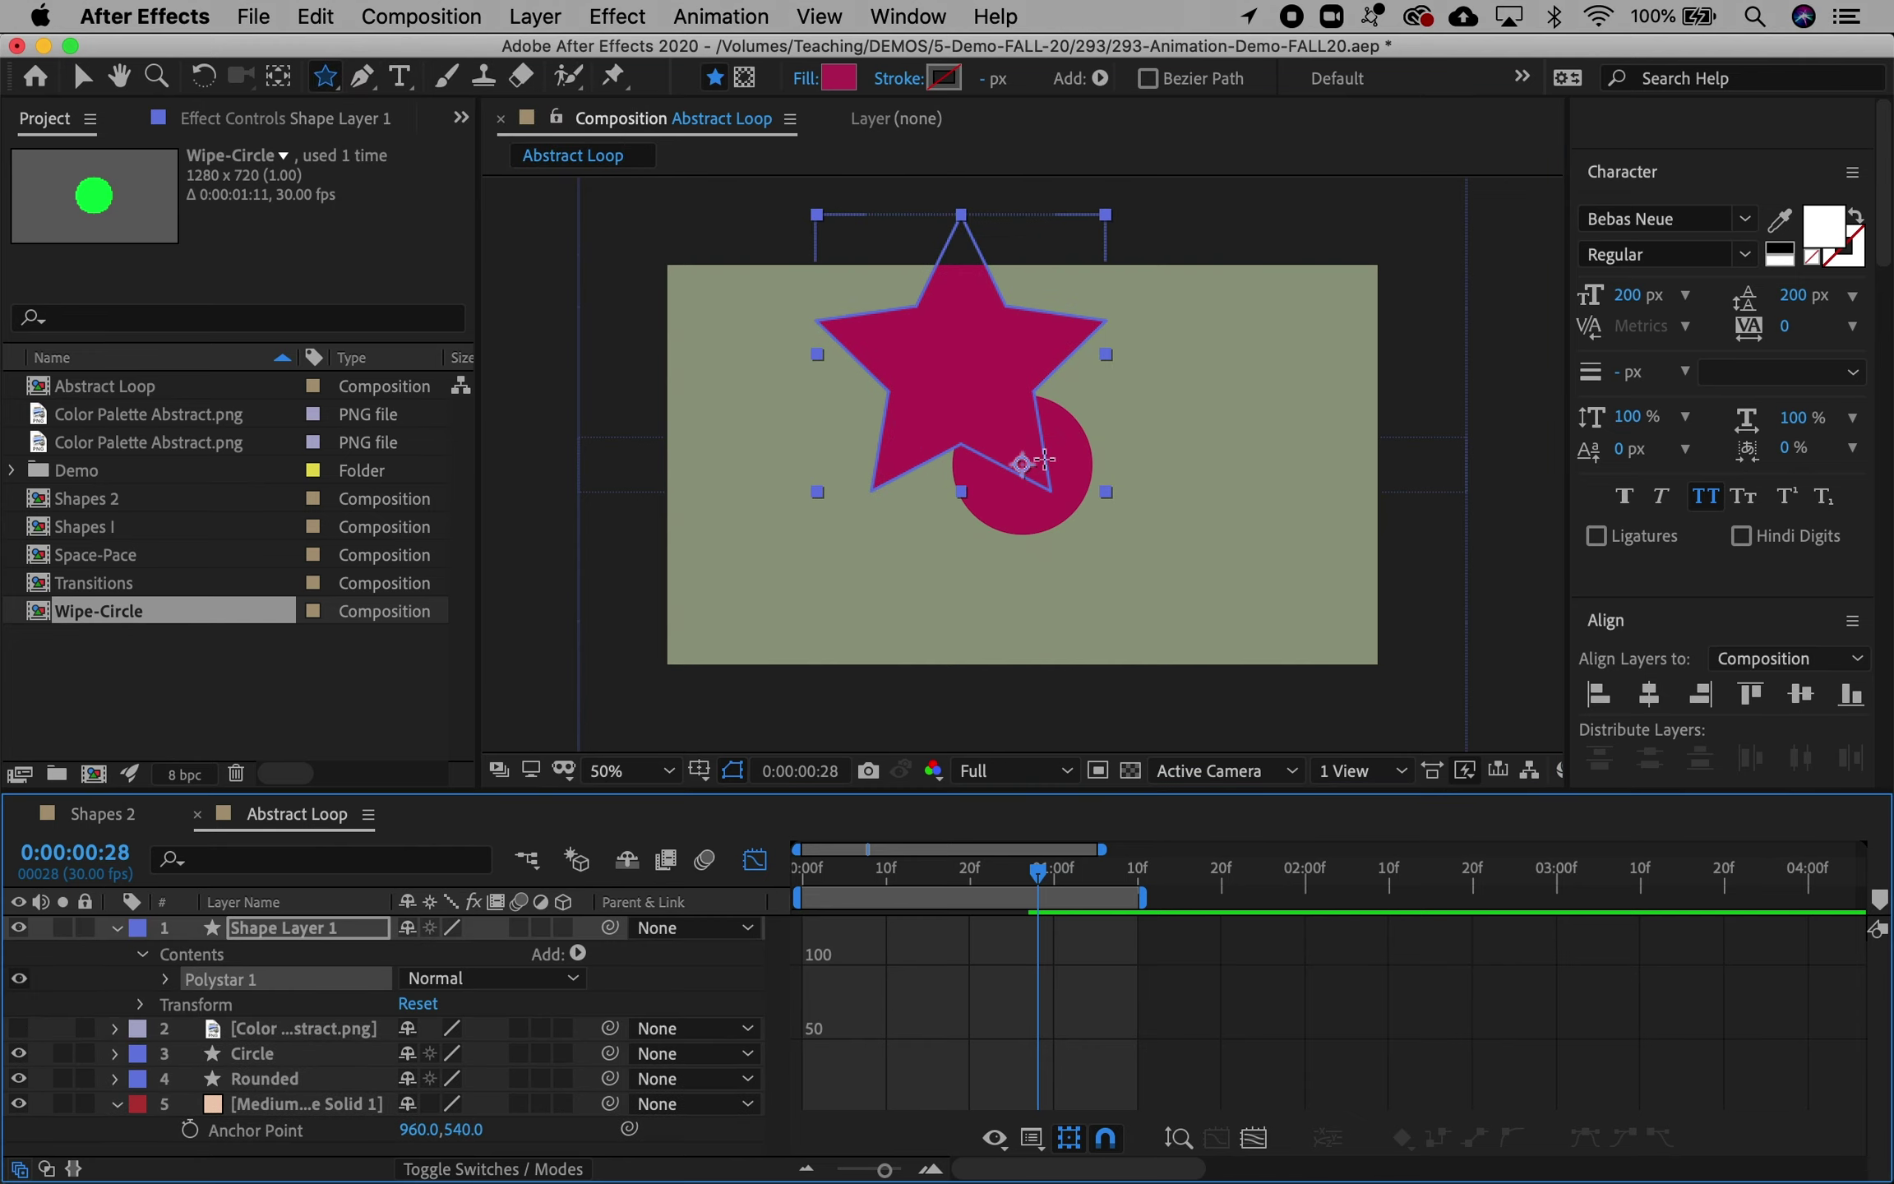
left_click(1650, 693)
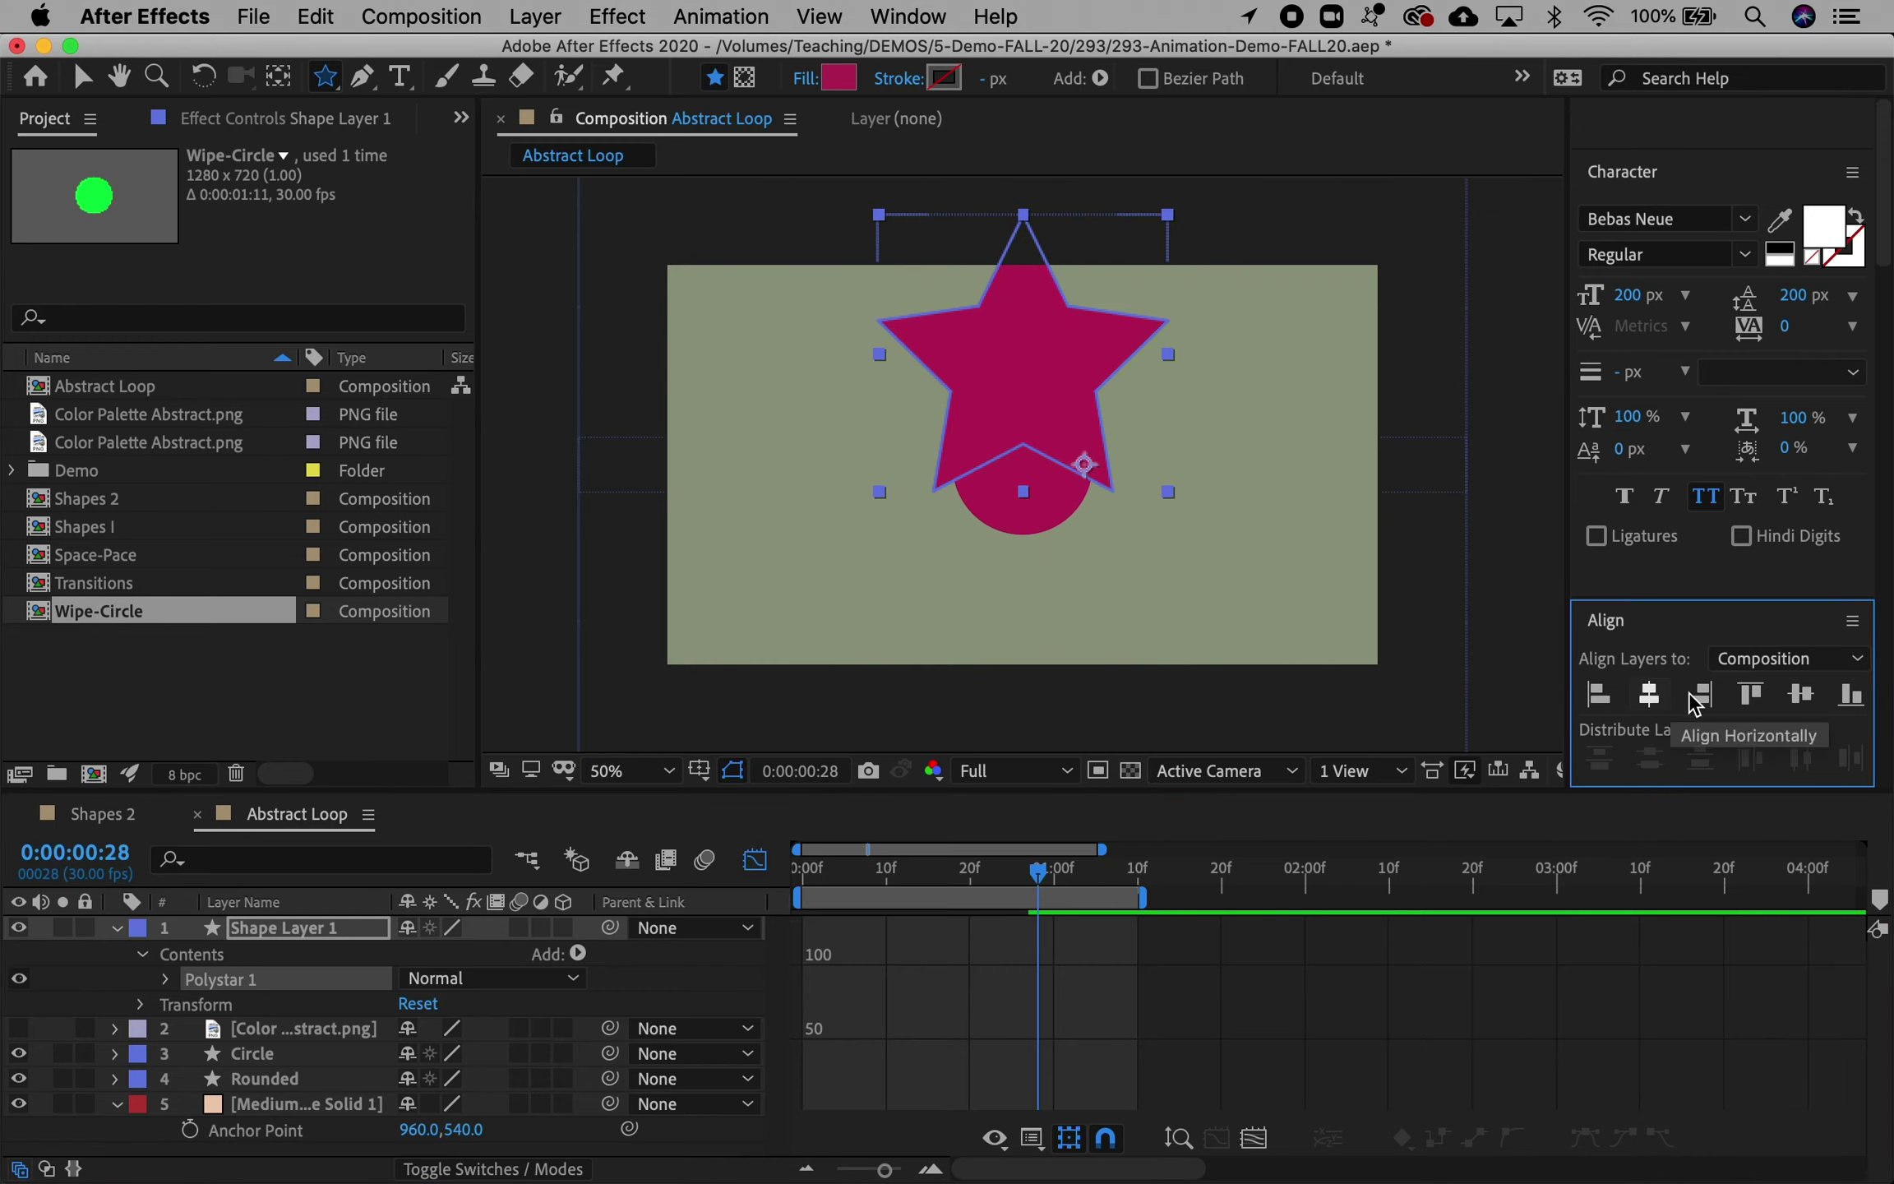
left_click(1797, 697)
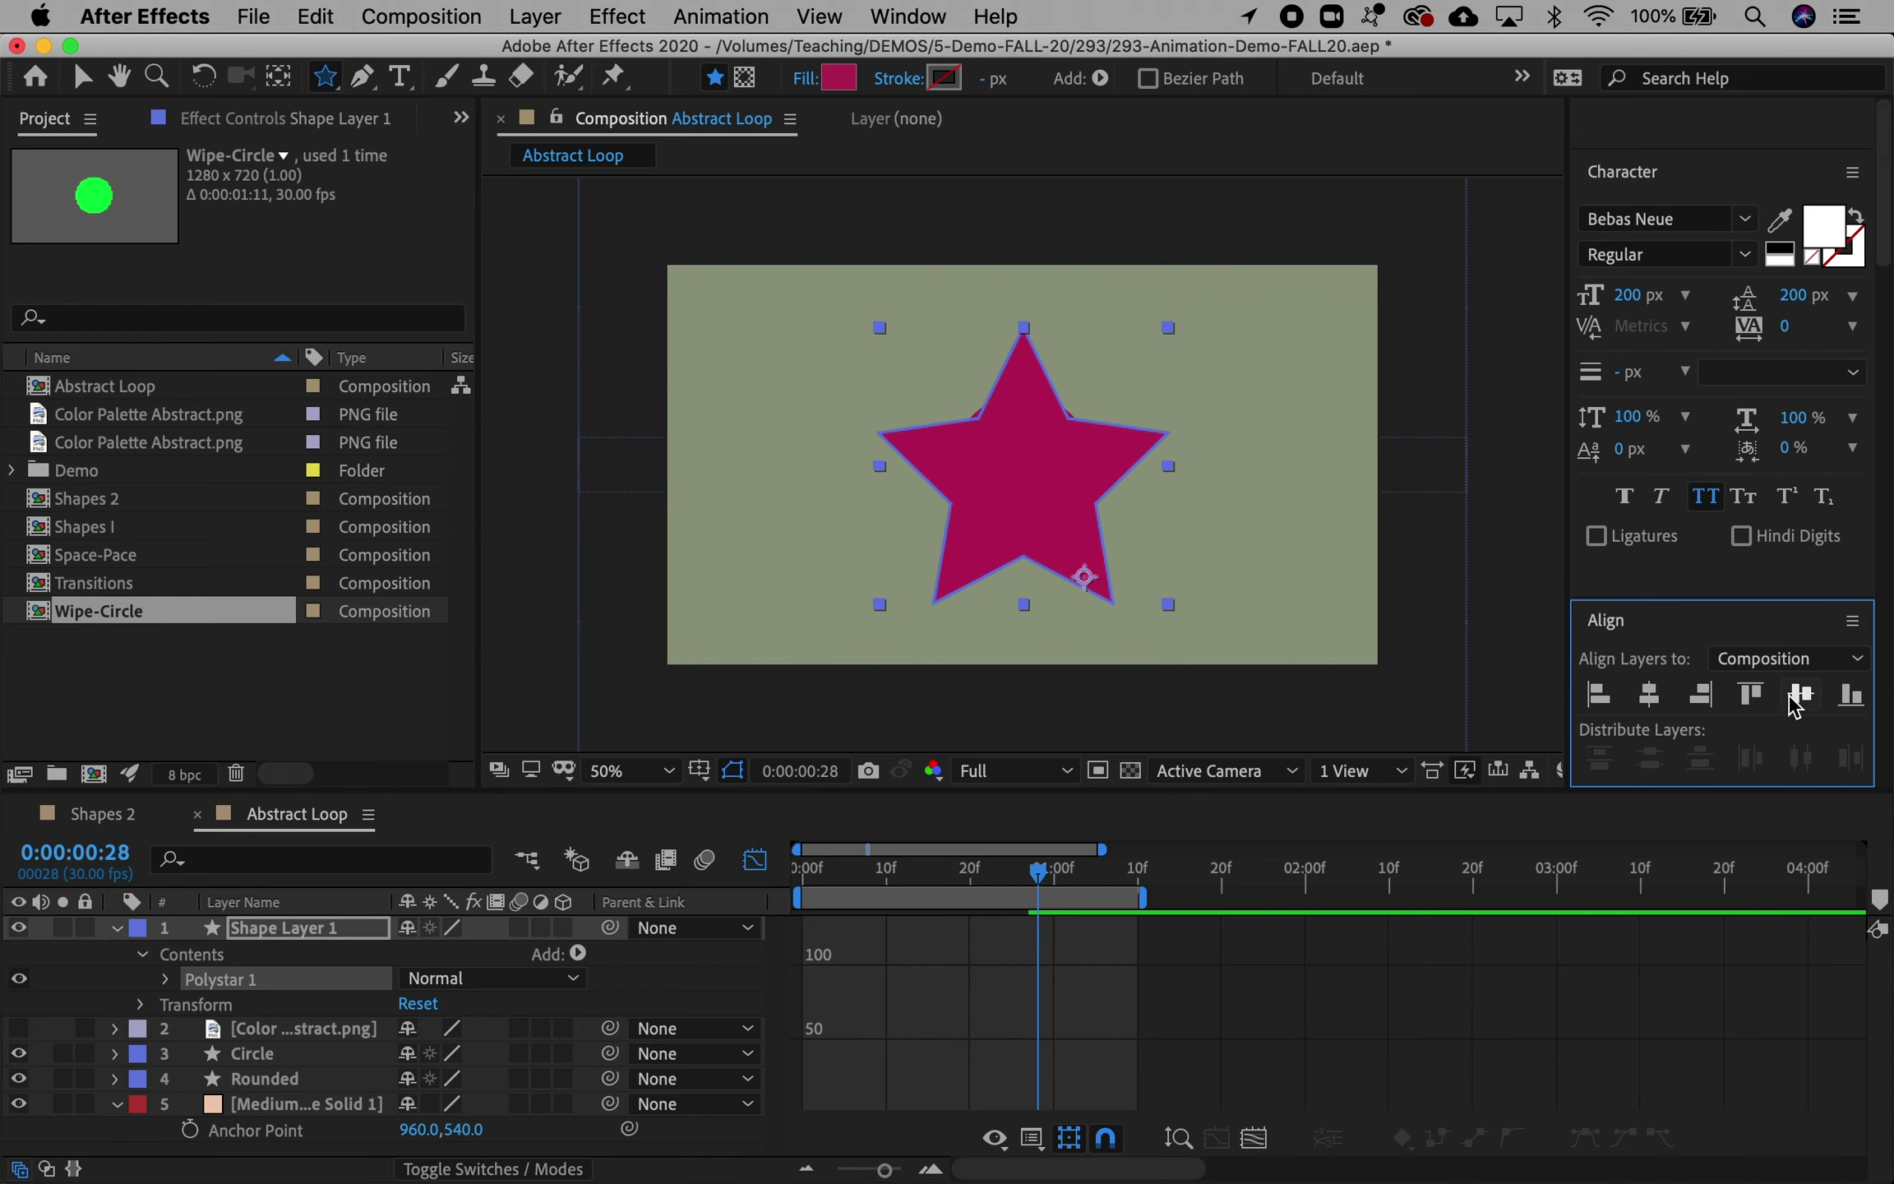
Step: Set the star's Polystar Path Points to 20
left_click(165, 978)
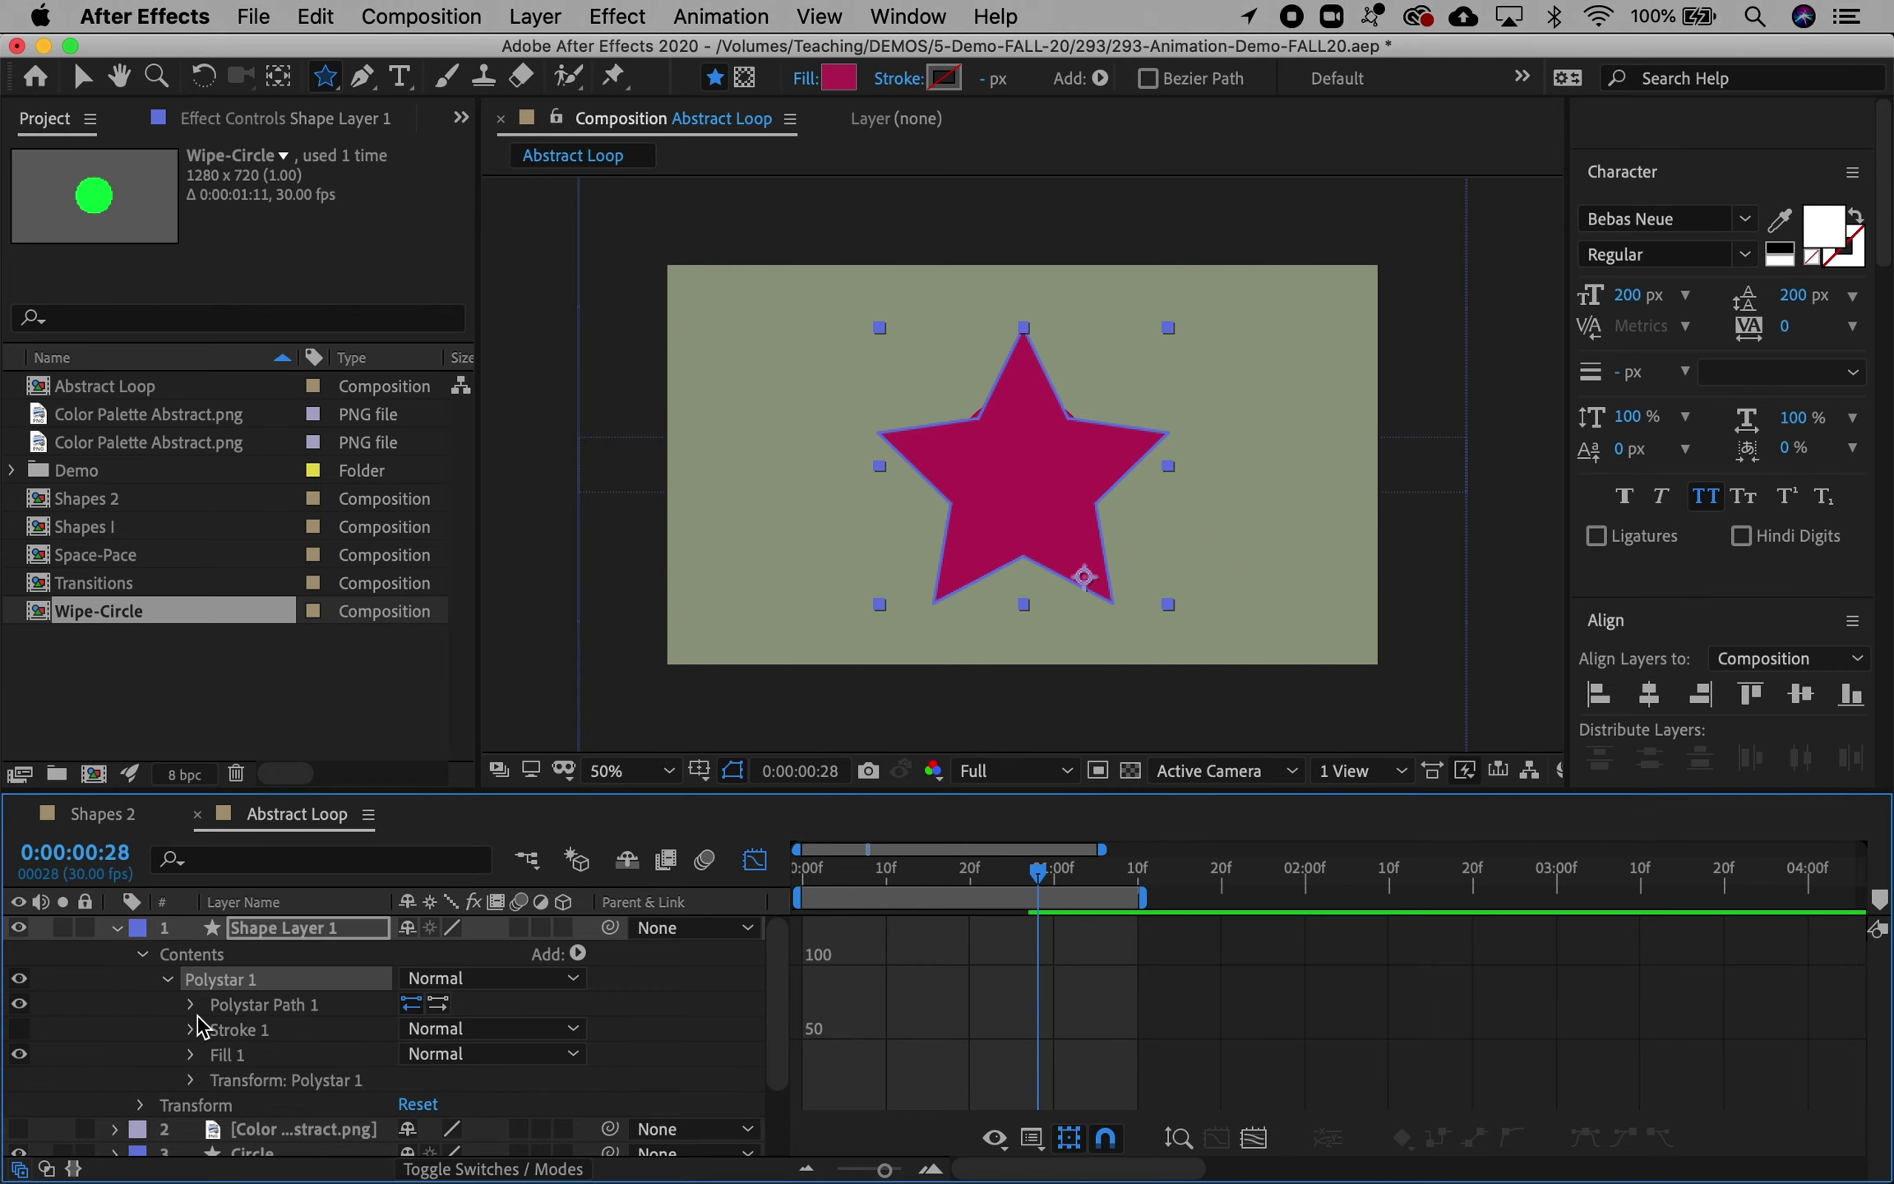
left_click(191, 1004)
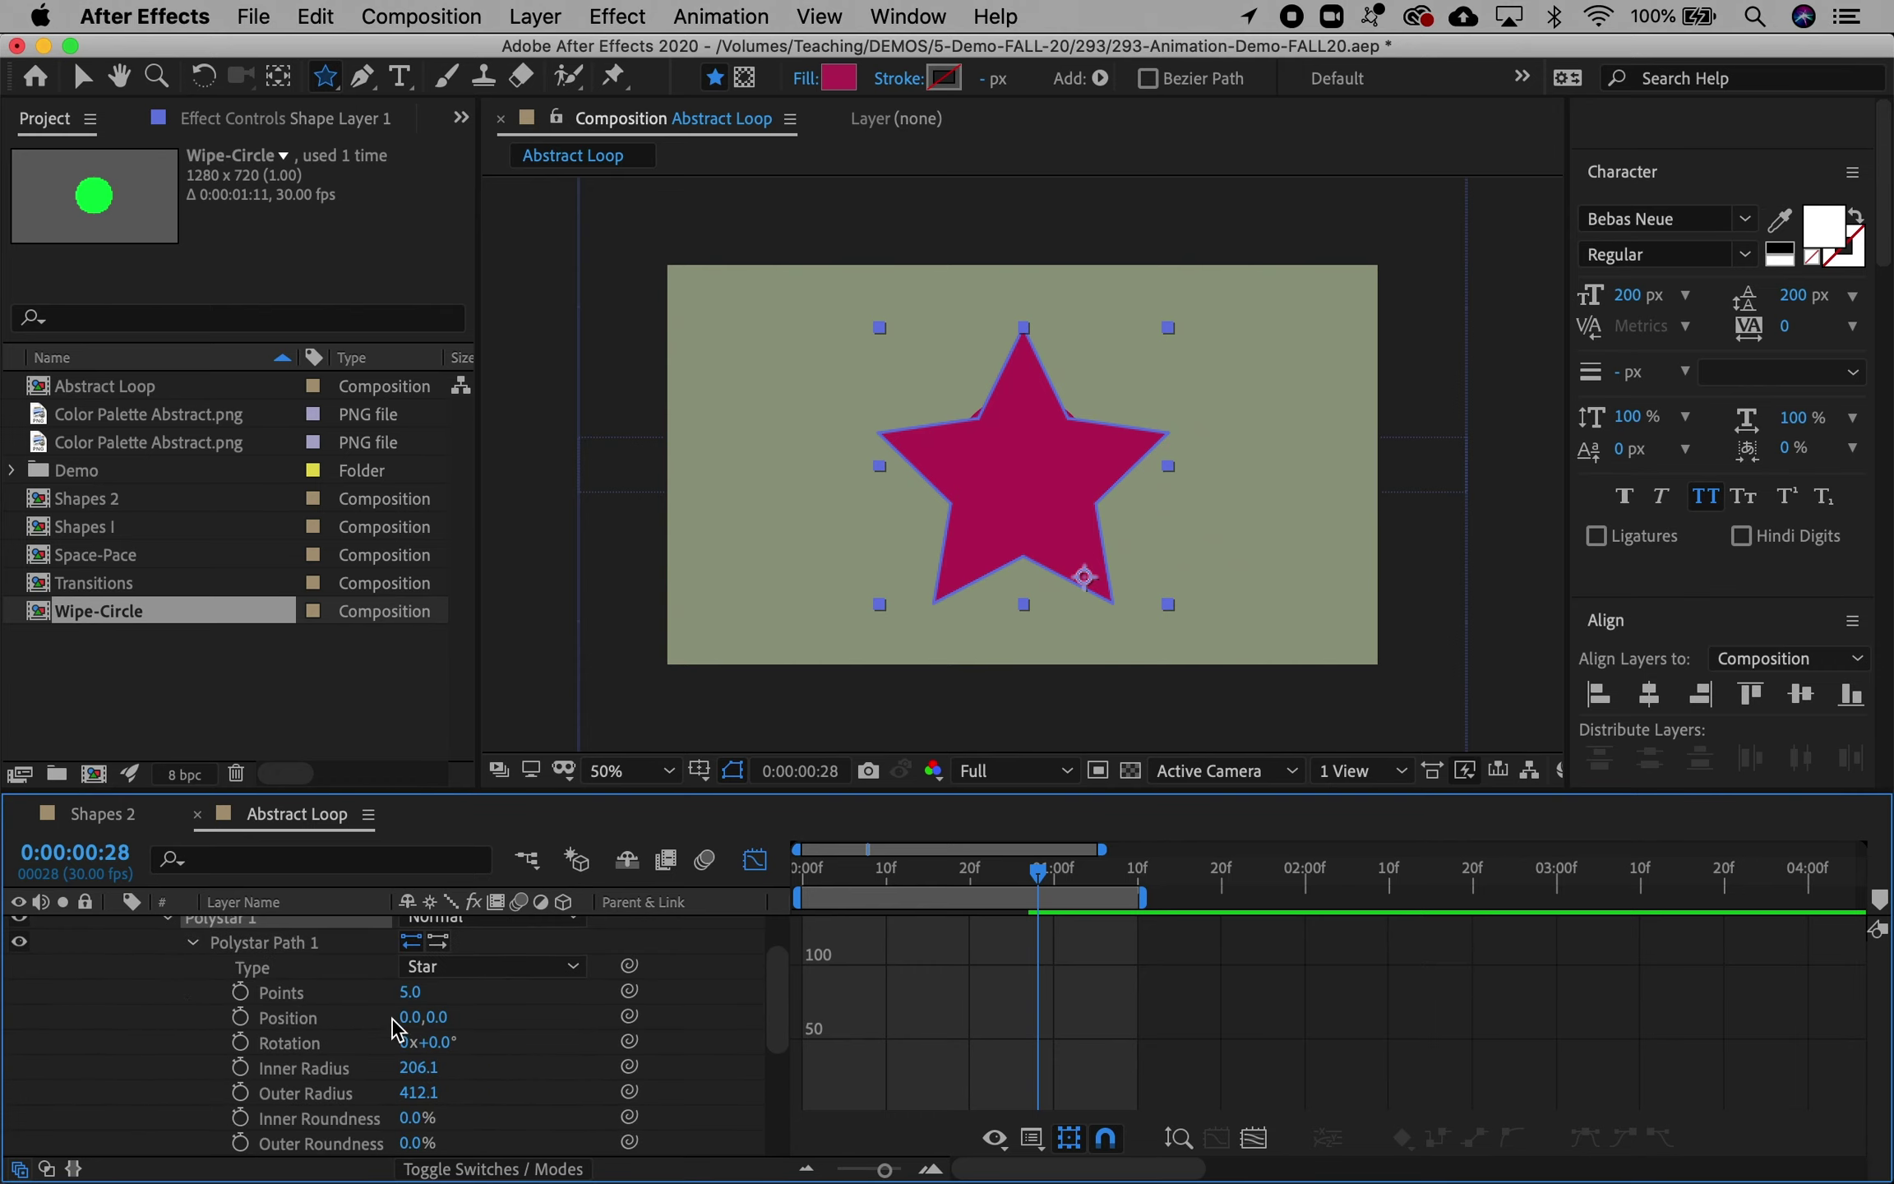
left_click_drag(415, 996, 430, 1000)
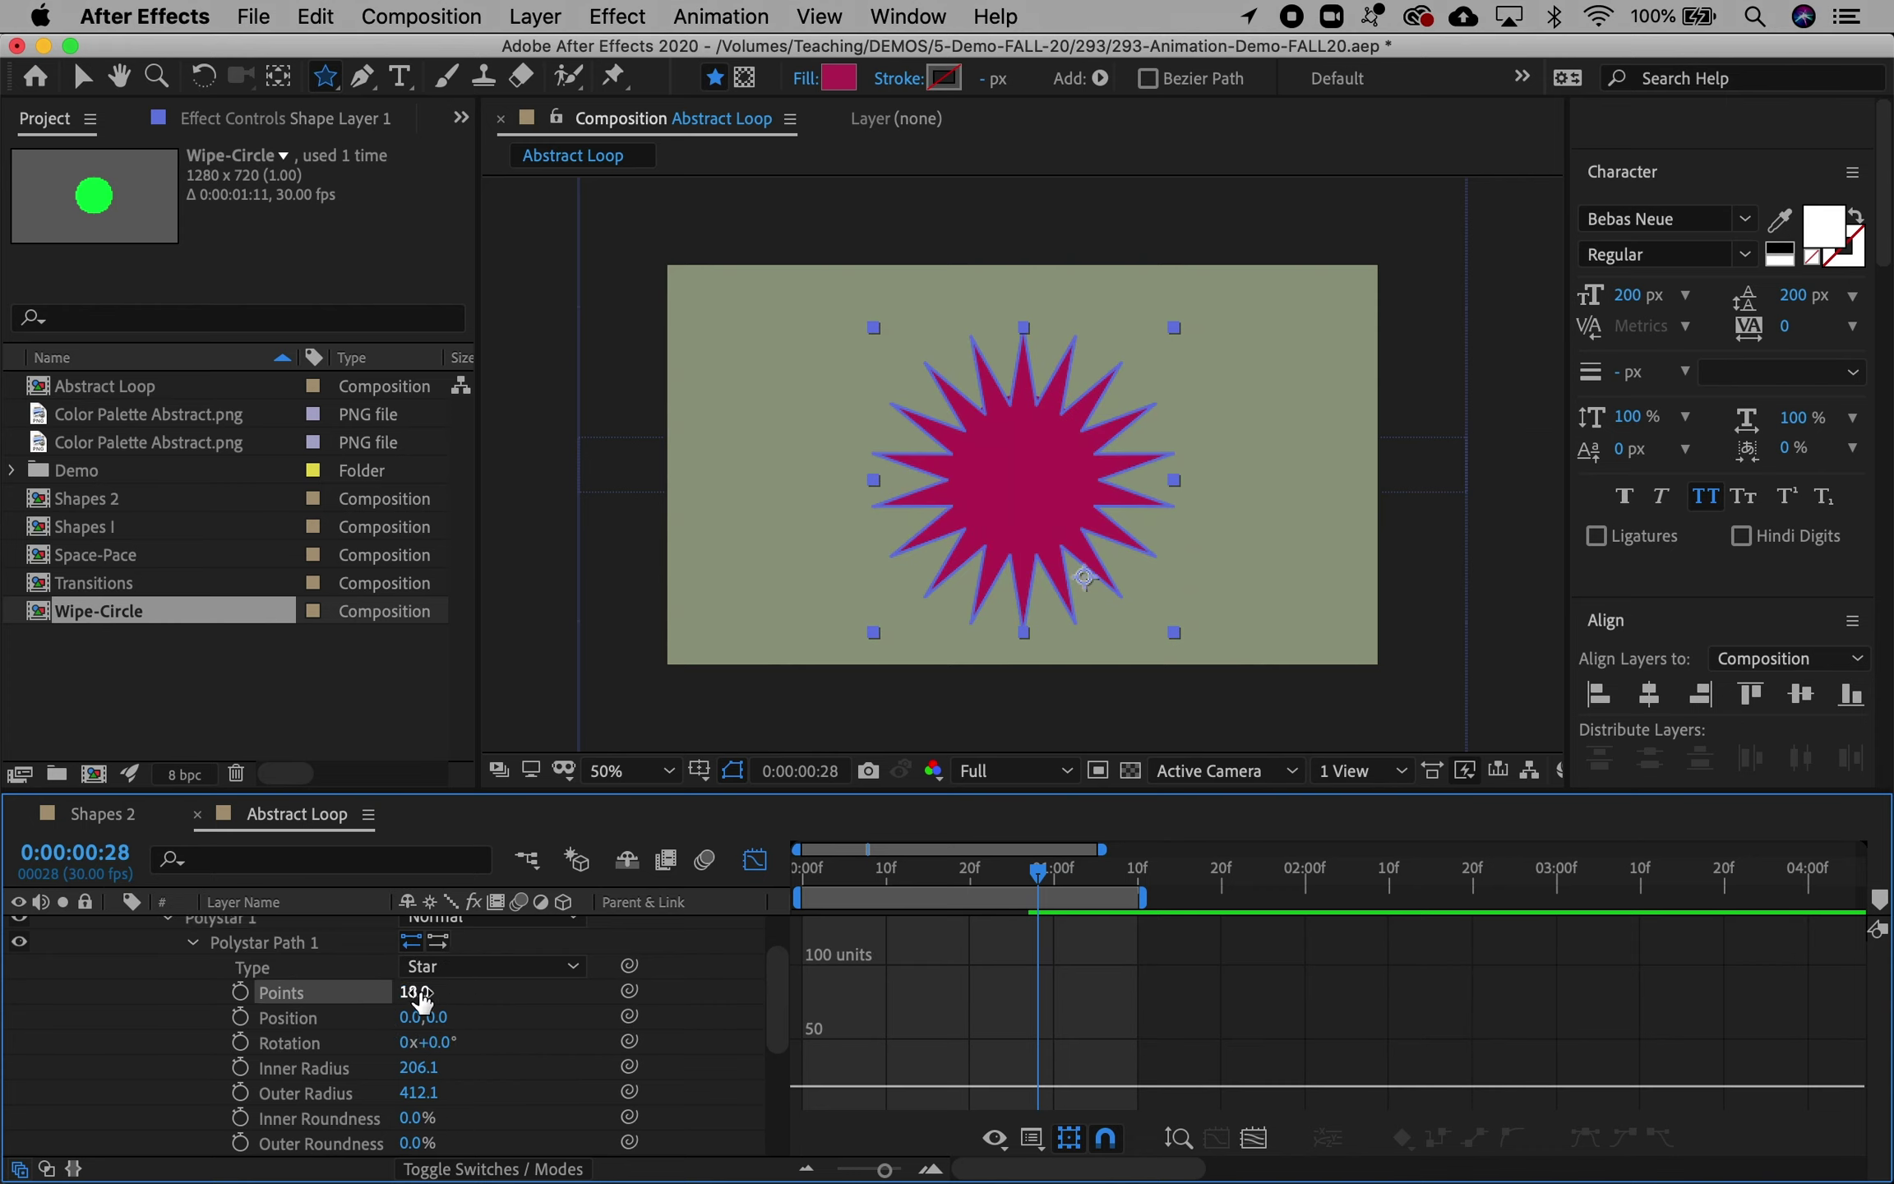
type("20")
key("Return")
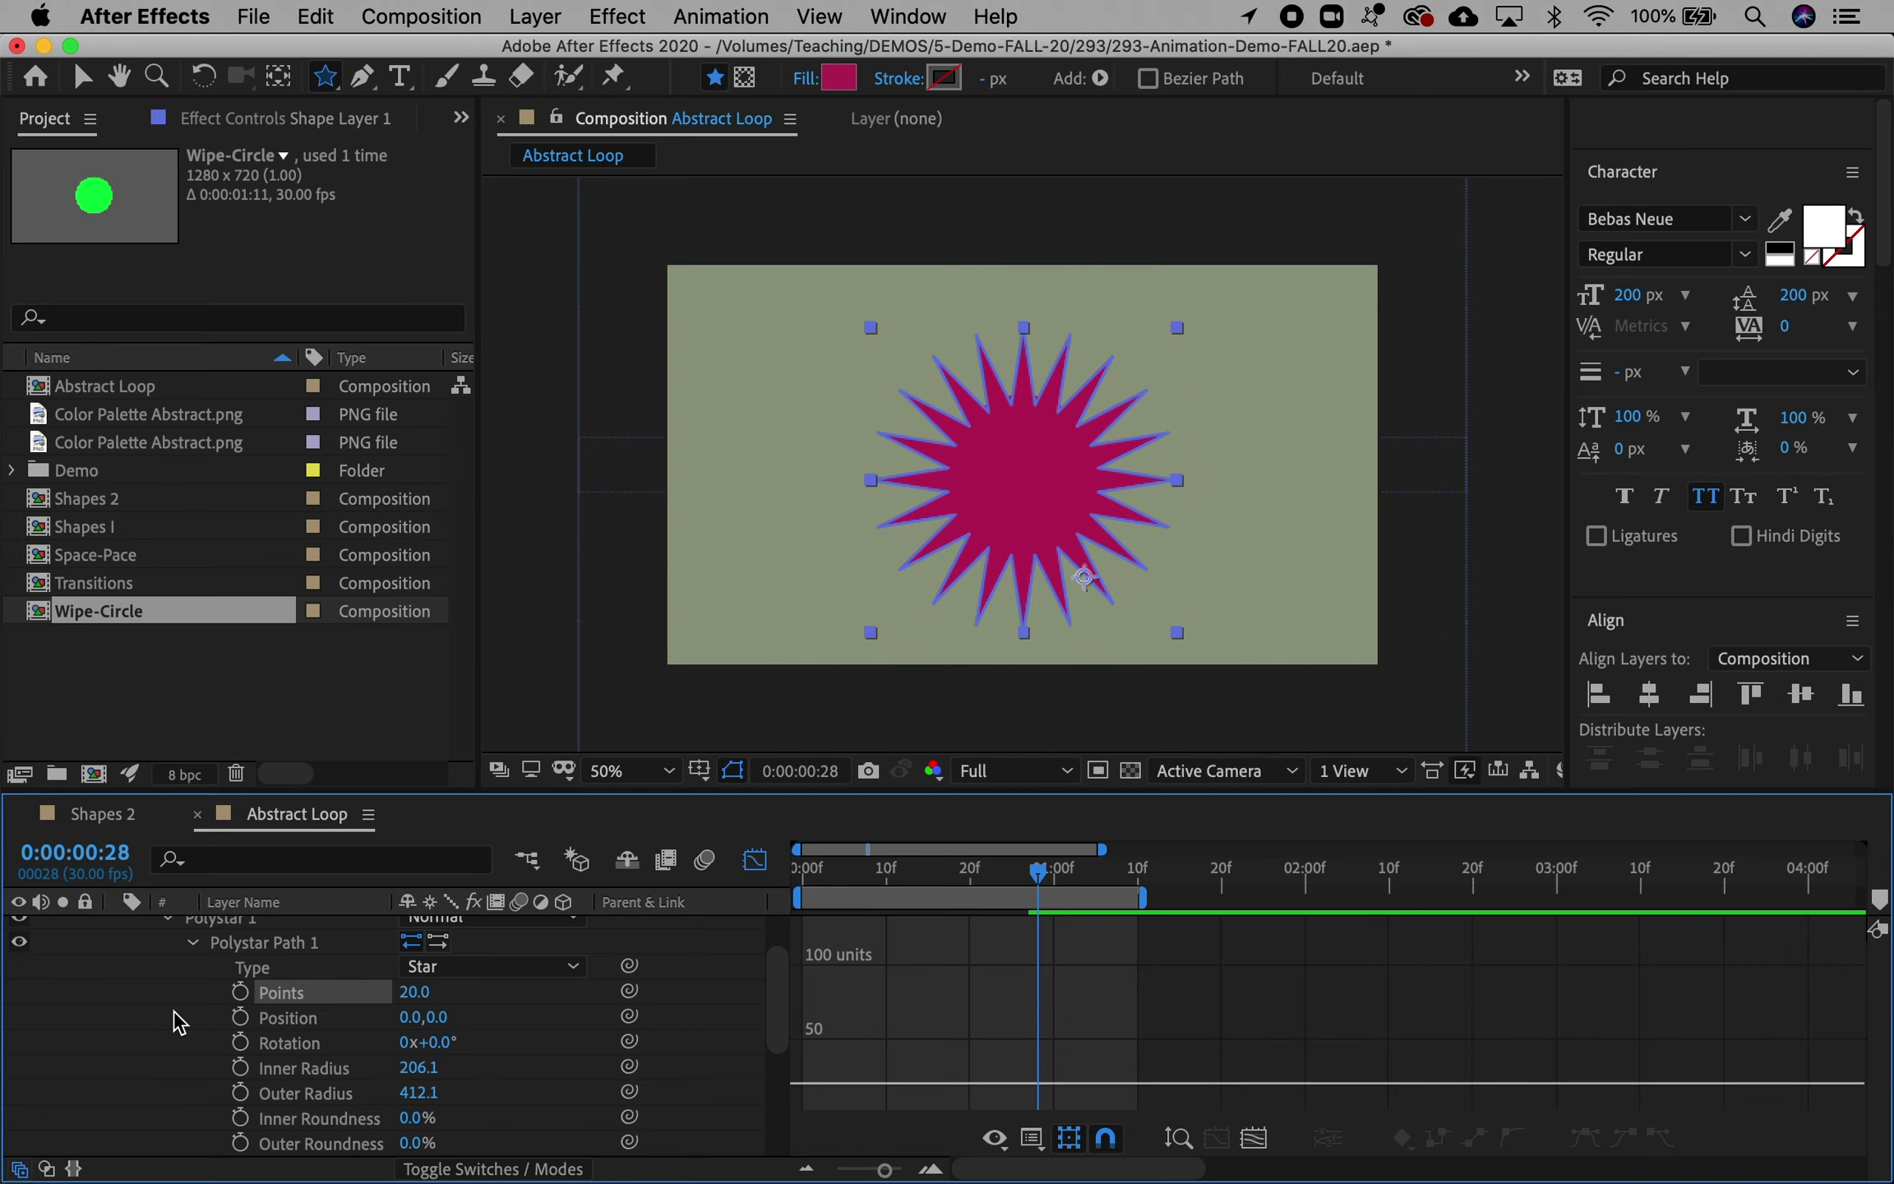
scroll(179, 1024, "up", 2)
Step: Move the star layer between Circle and Rounded and rename it 'Points'
left_click(115, 929)
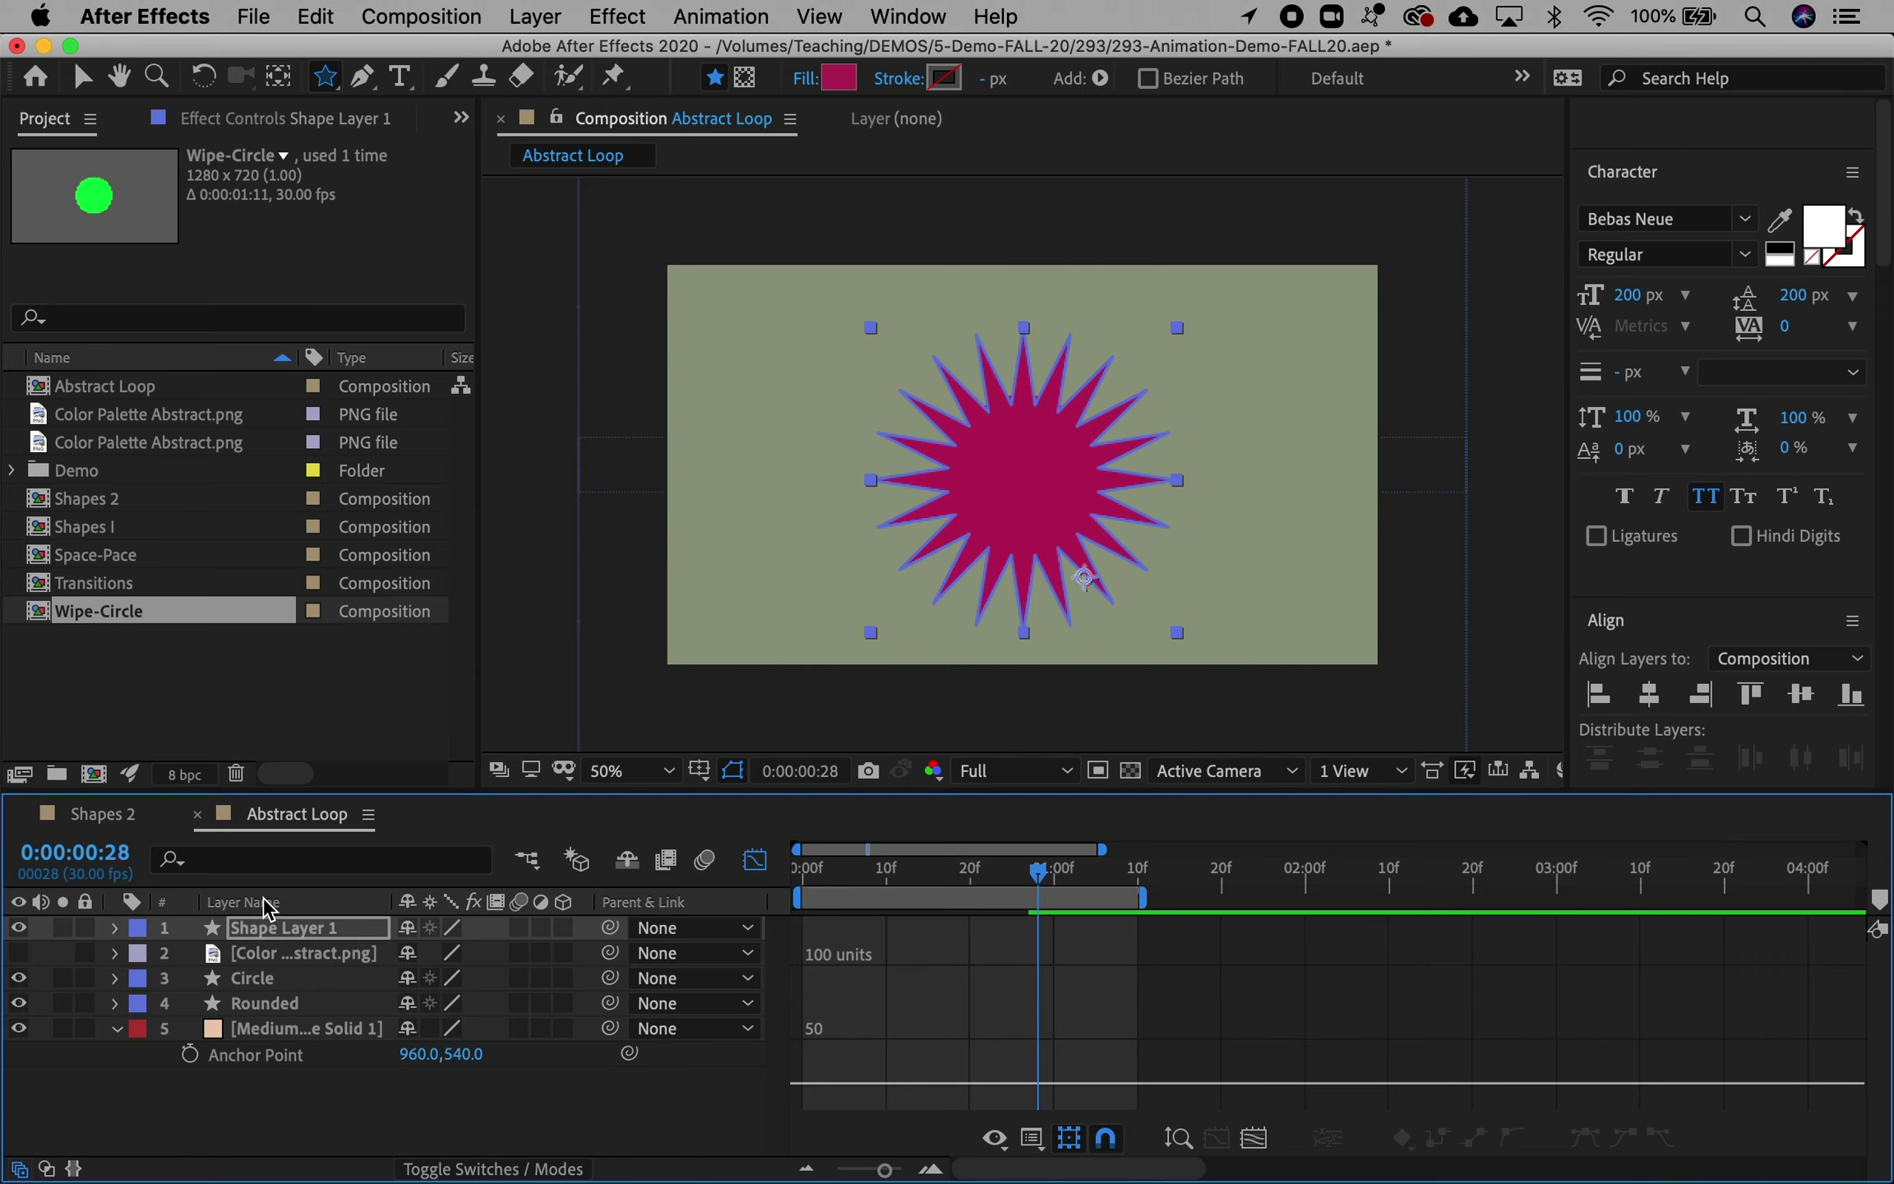
left_click_drag(265, 934, 276, 997)
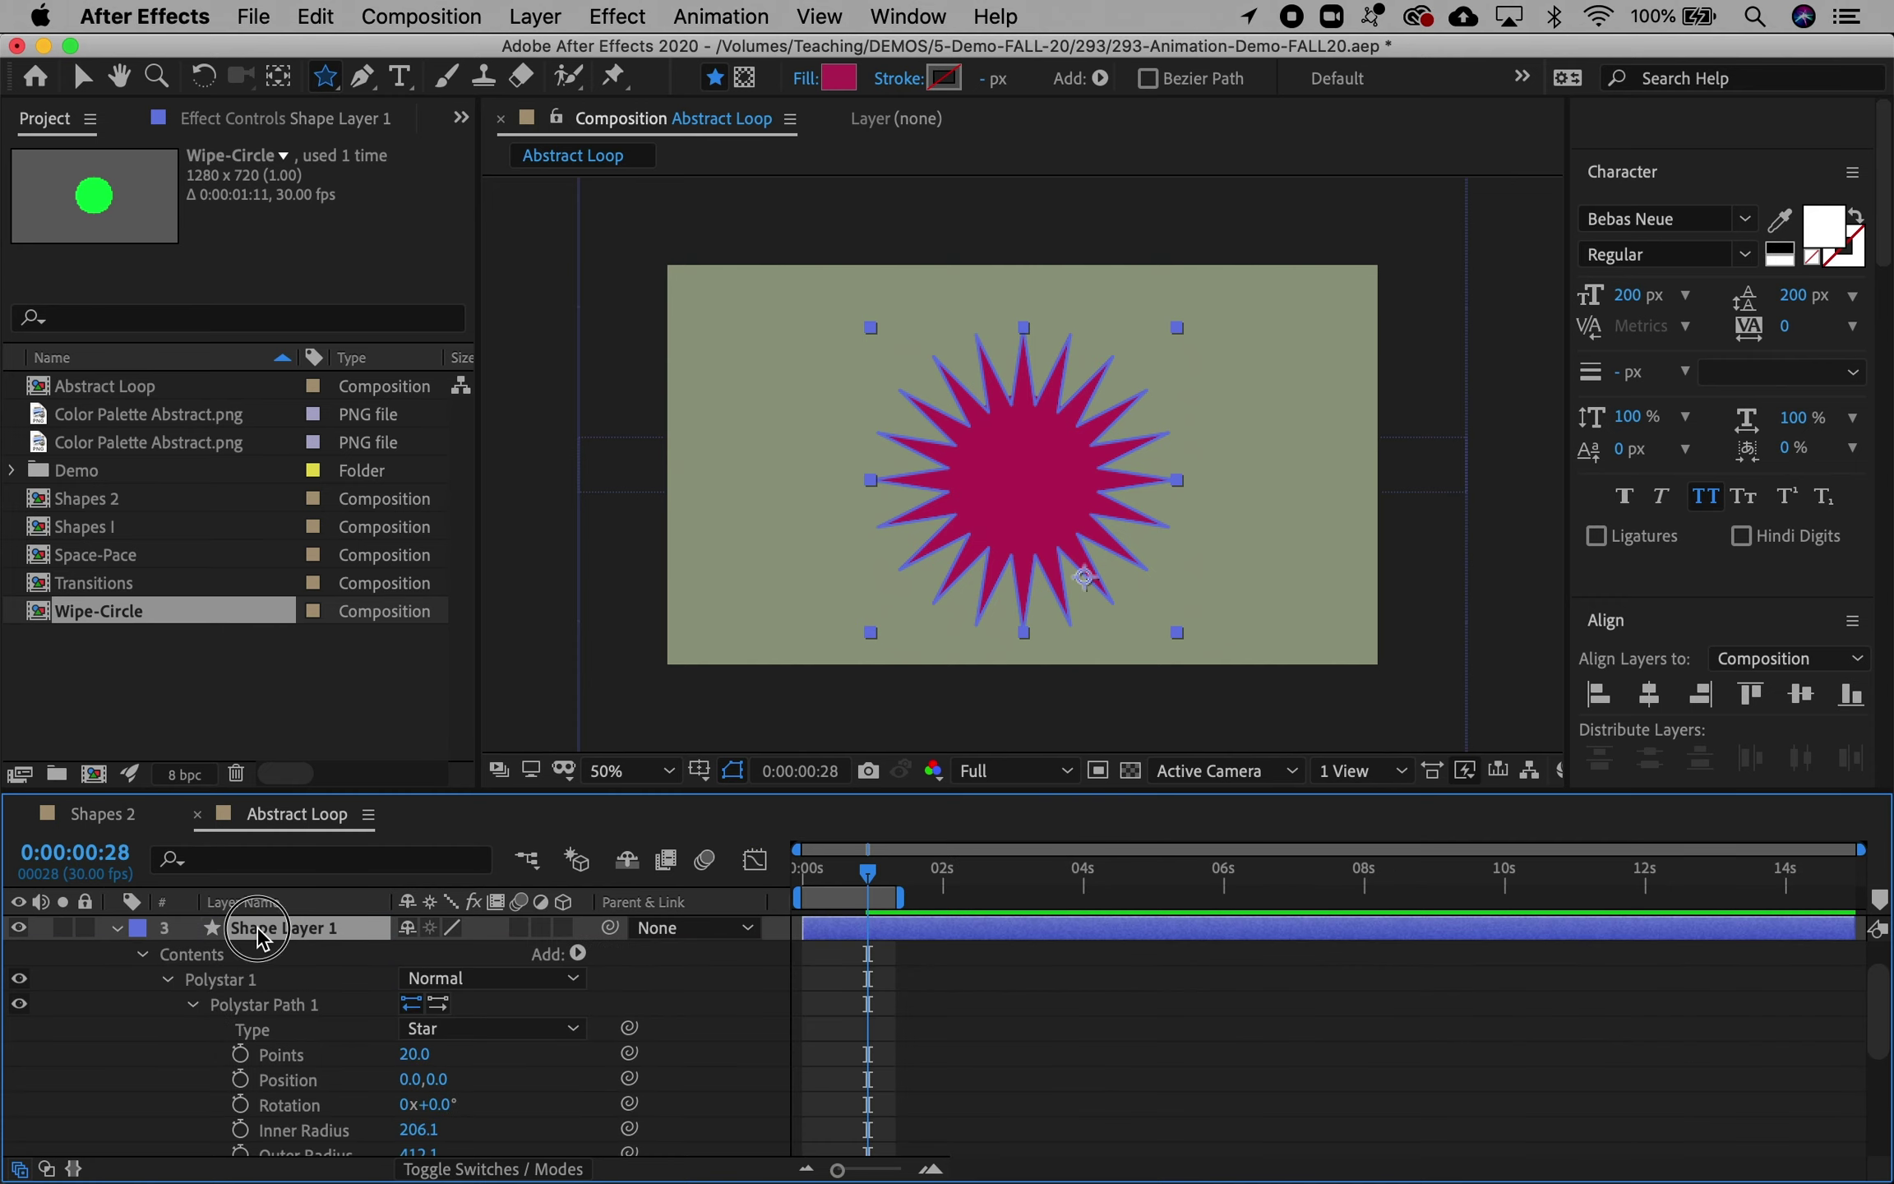
key("Return")
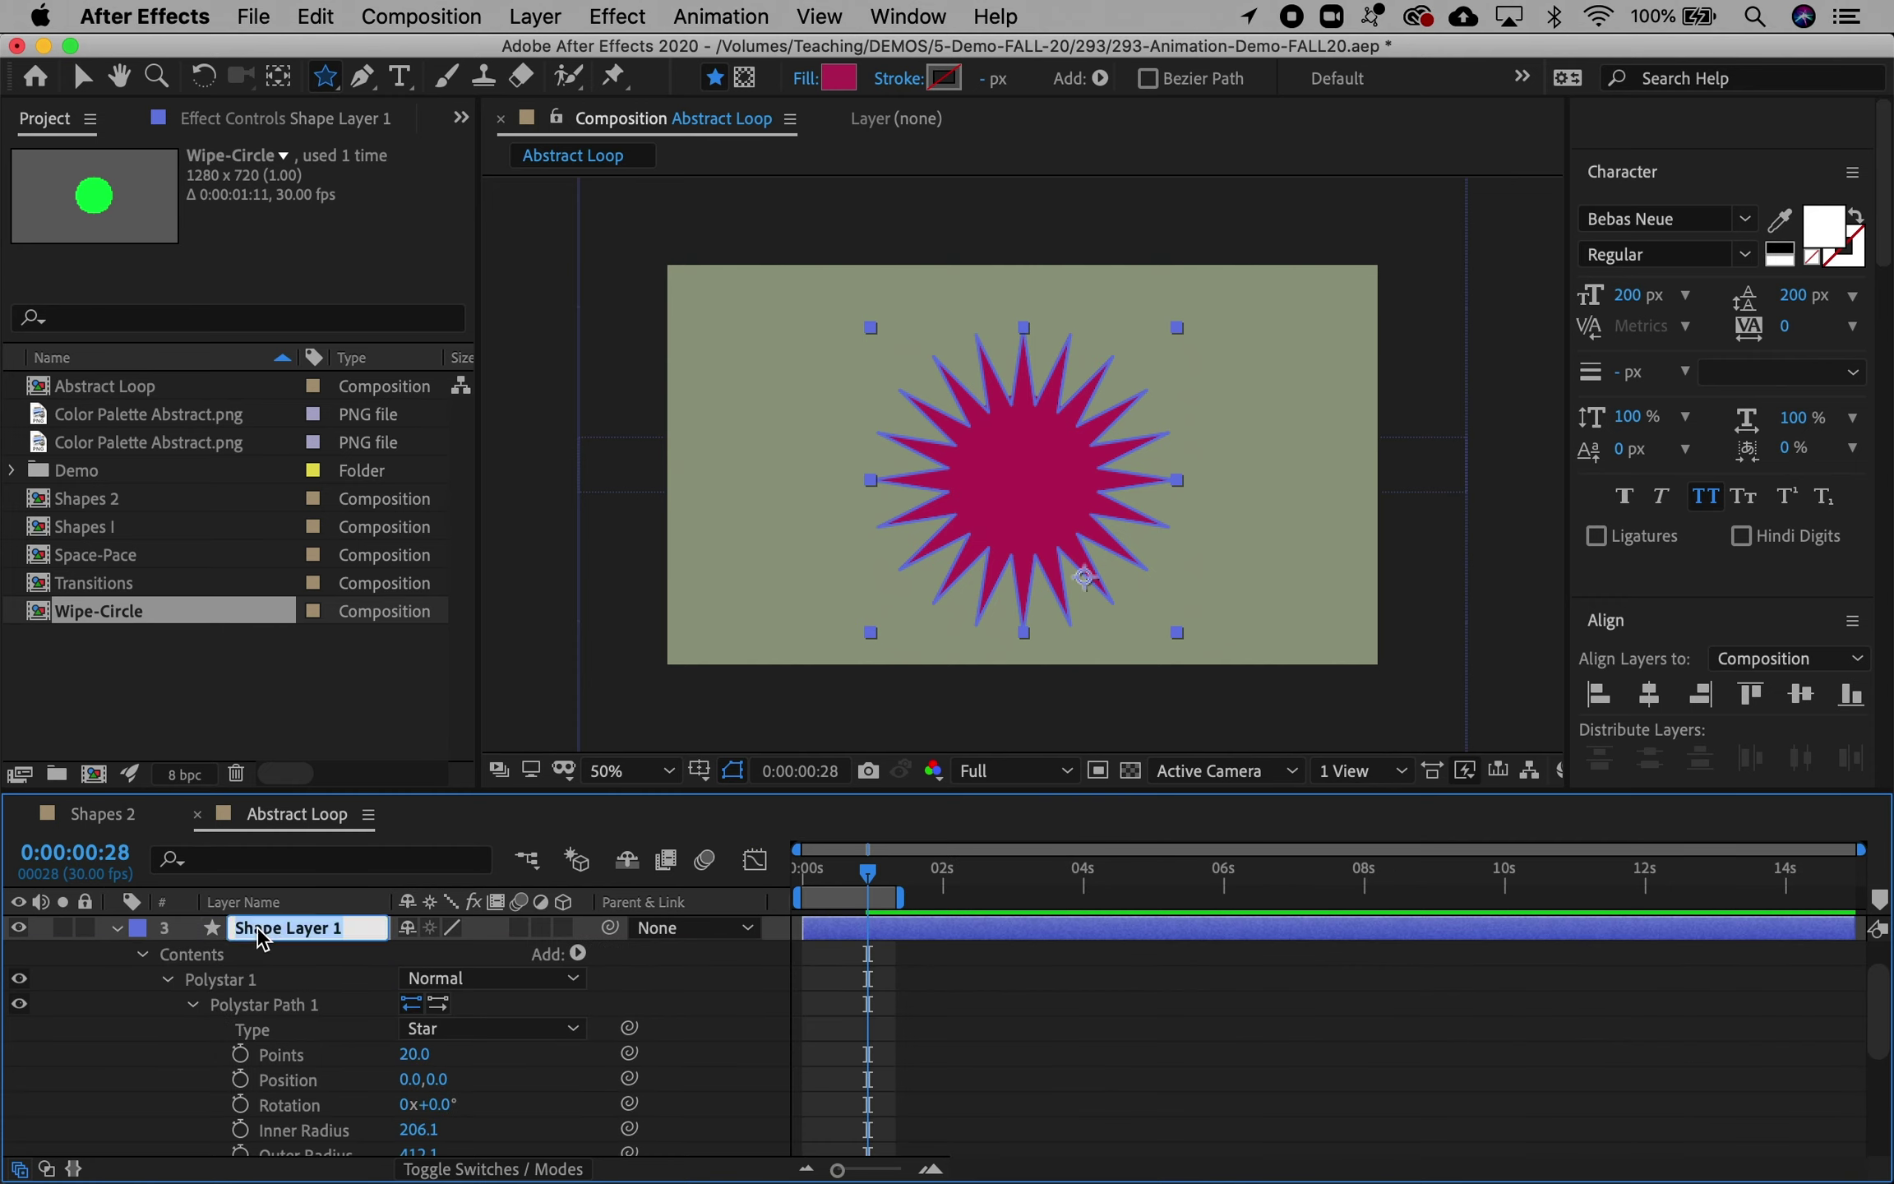
type("Points")
key("Return")
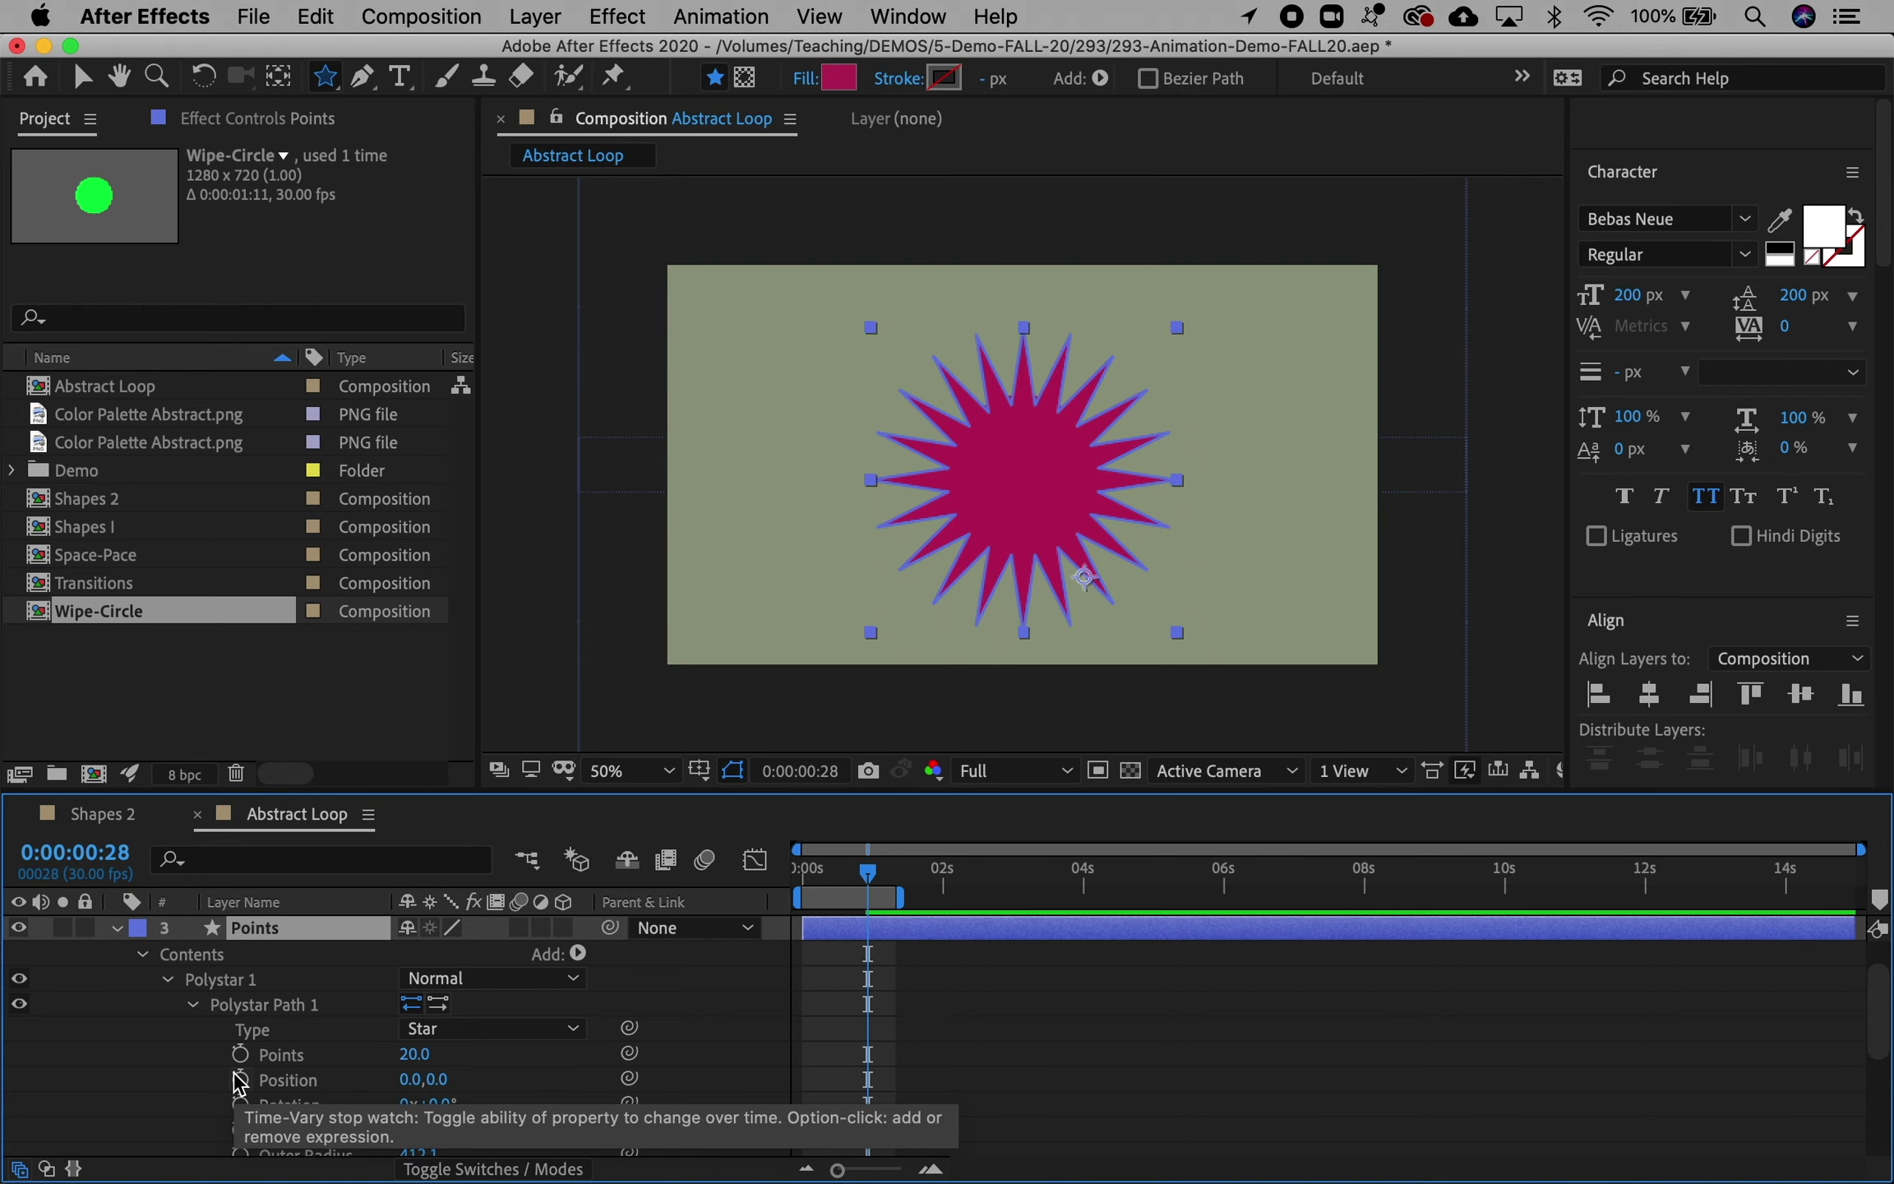
scroll(164, 1027, "down", 5)
key("v")
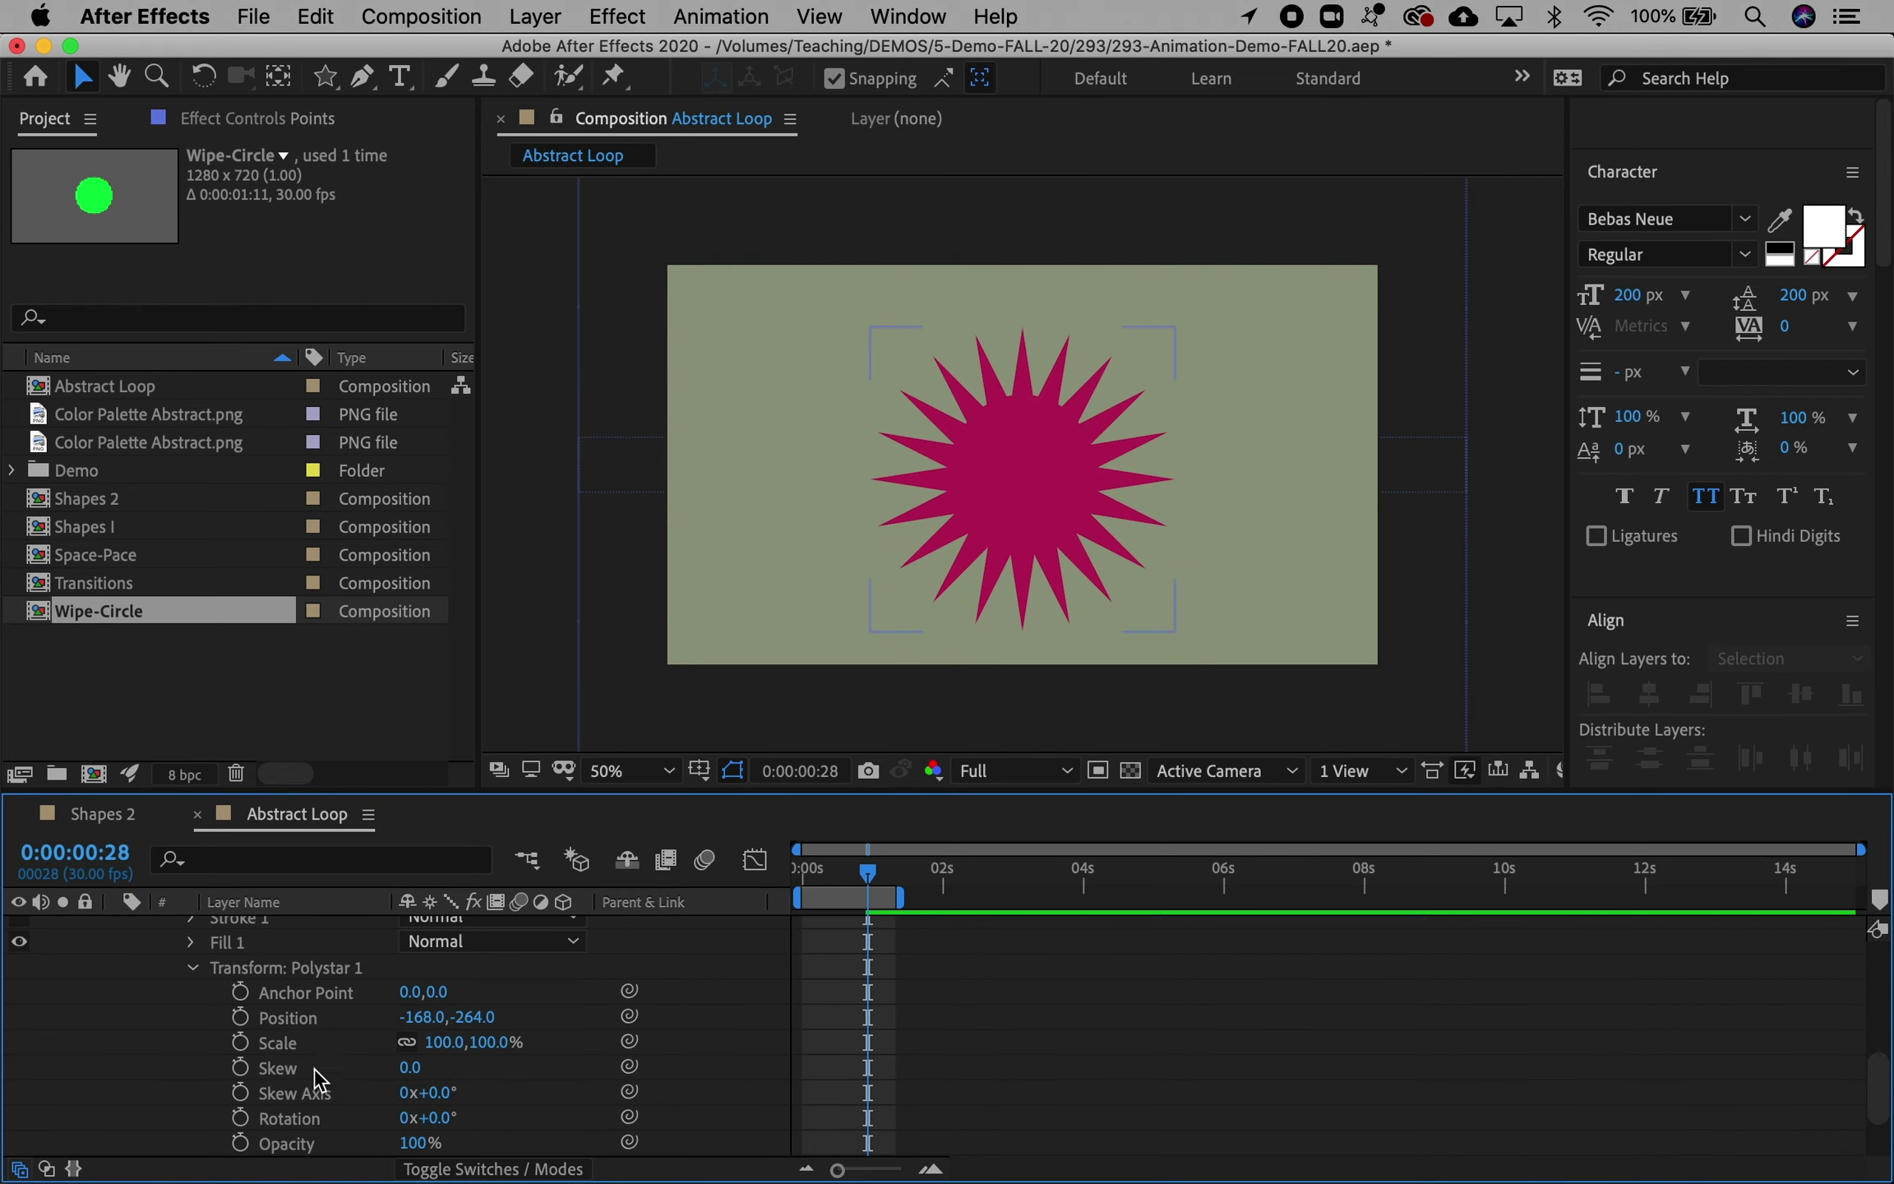
Step: Keyframe the star's Scale popping from 0% to 120% to 100% over a few frames
left_click(240, 1042)
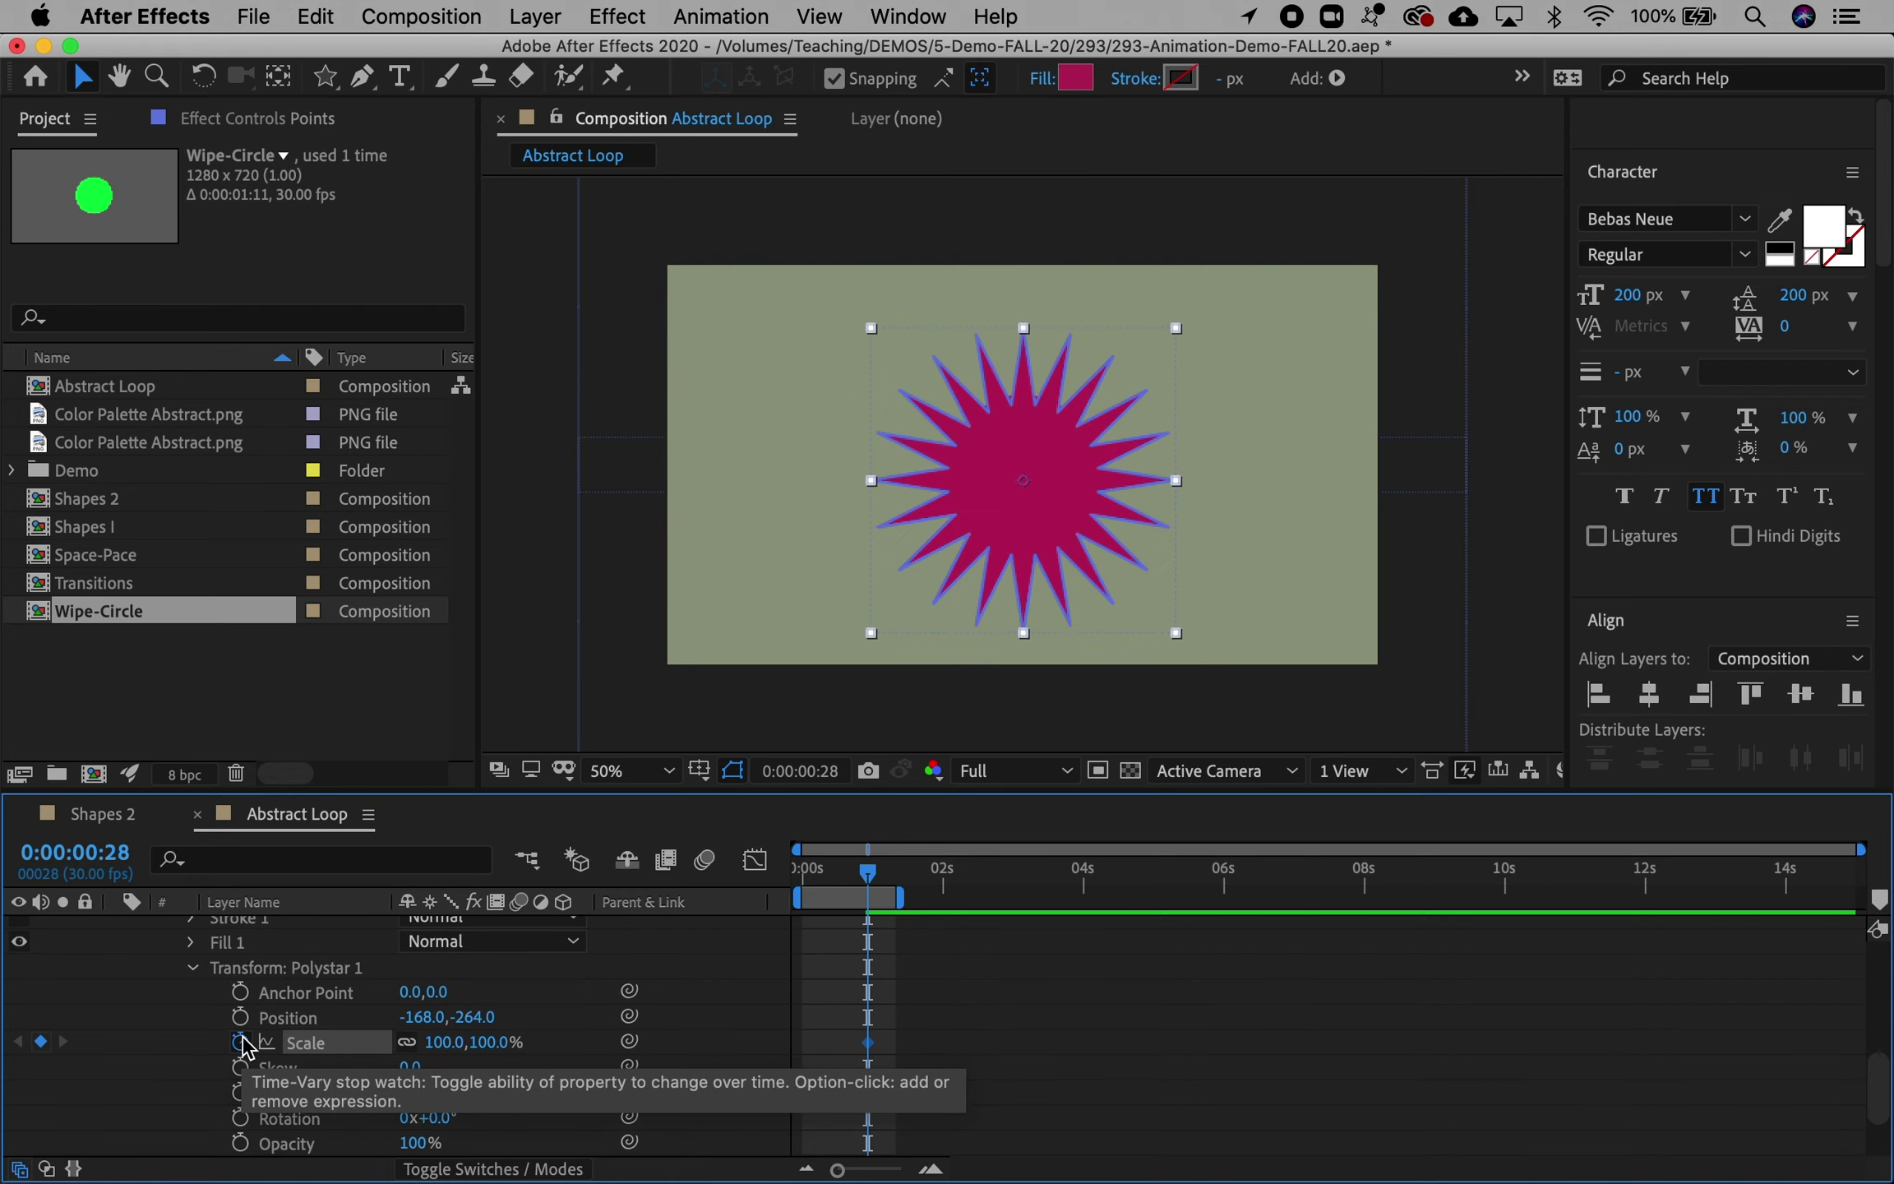
left_click(444, 1041)
type("0")
key("Return")
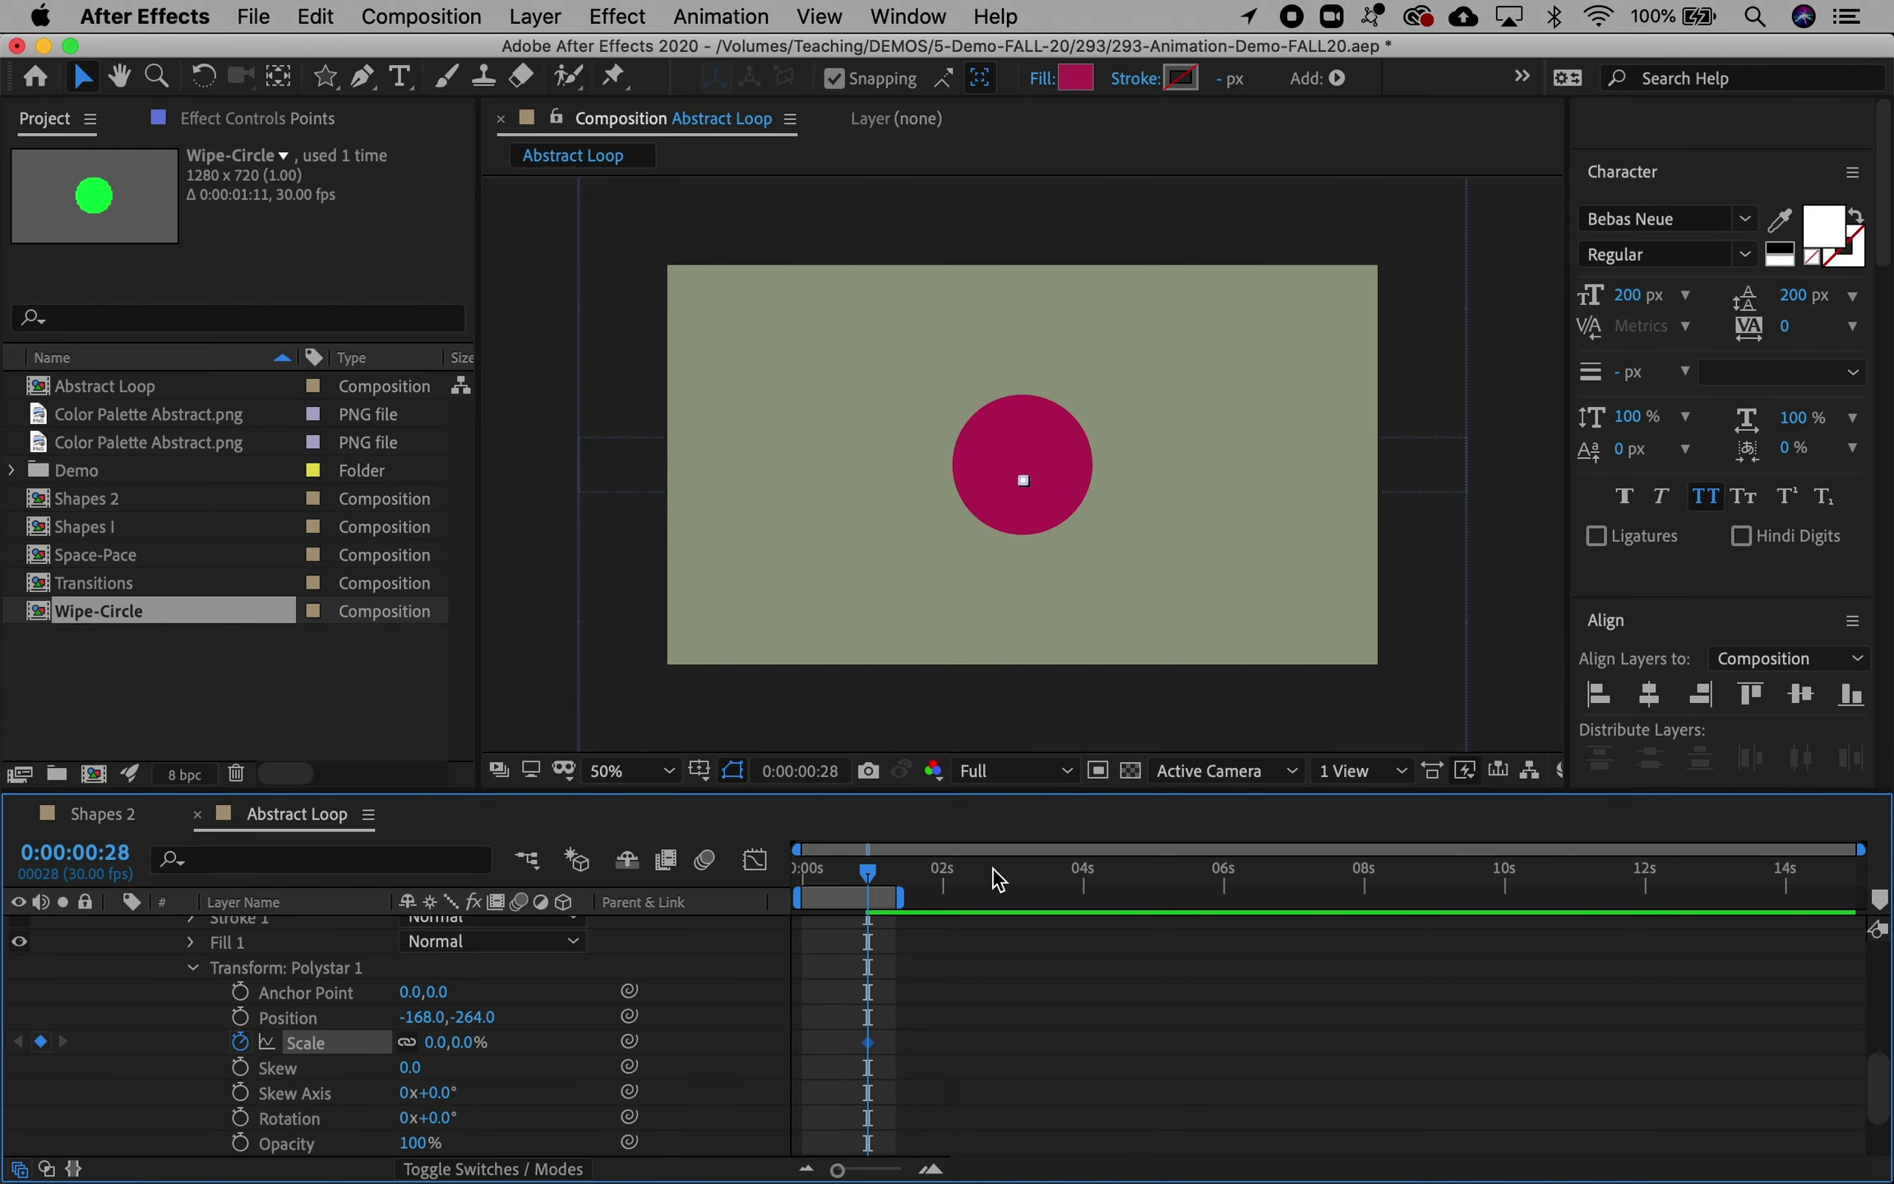
key("Page_Down")
key("Page_Down")
key("Page_Down")
key("Page_Down")
key("Page_Down")
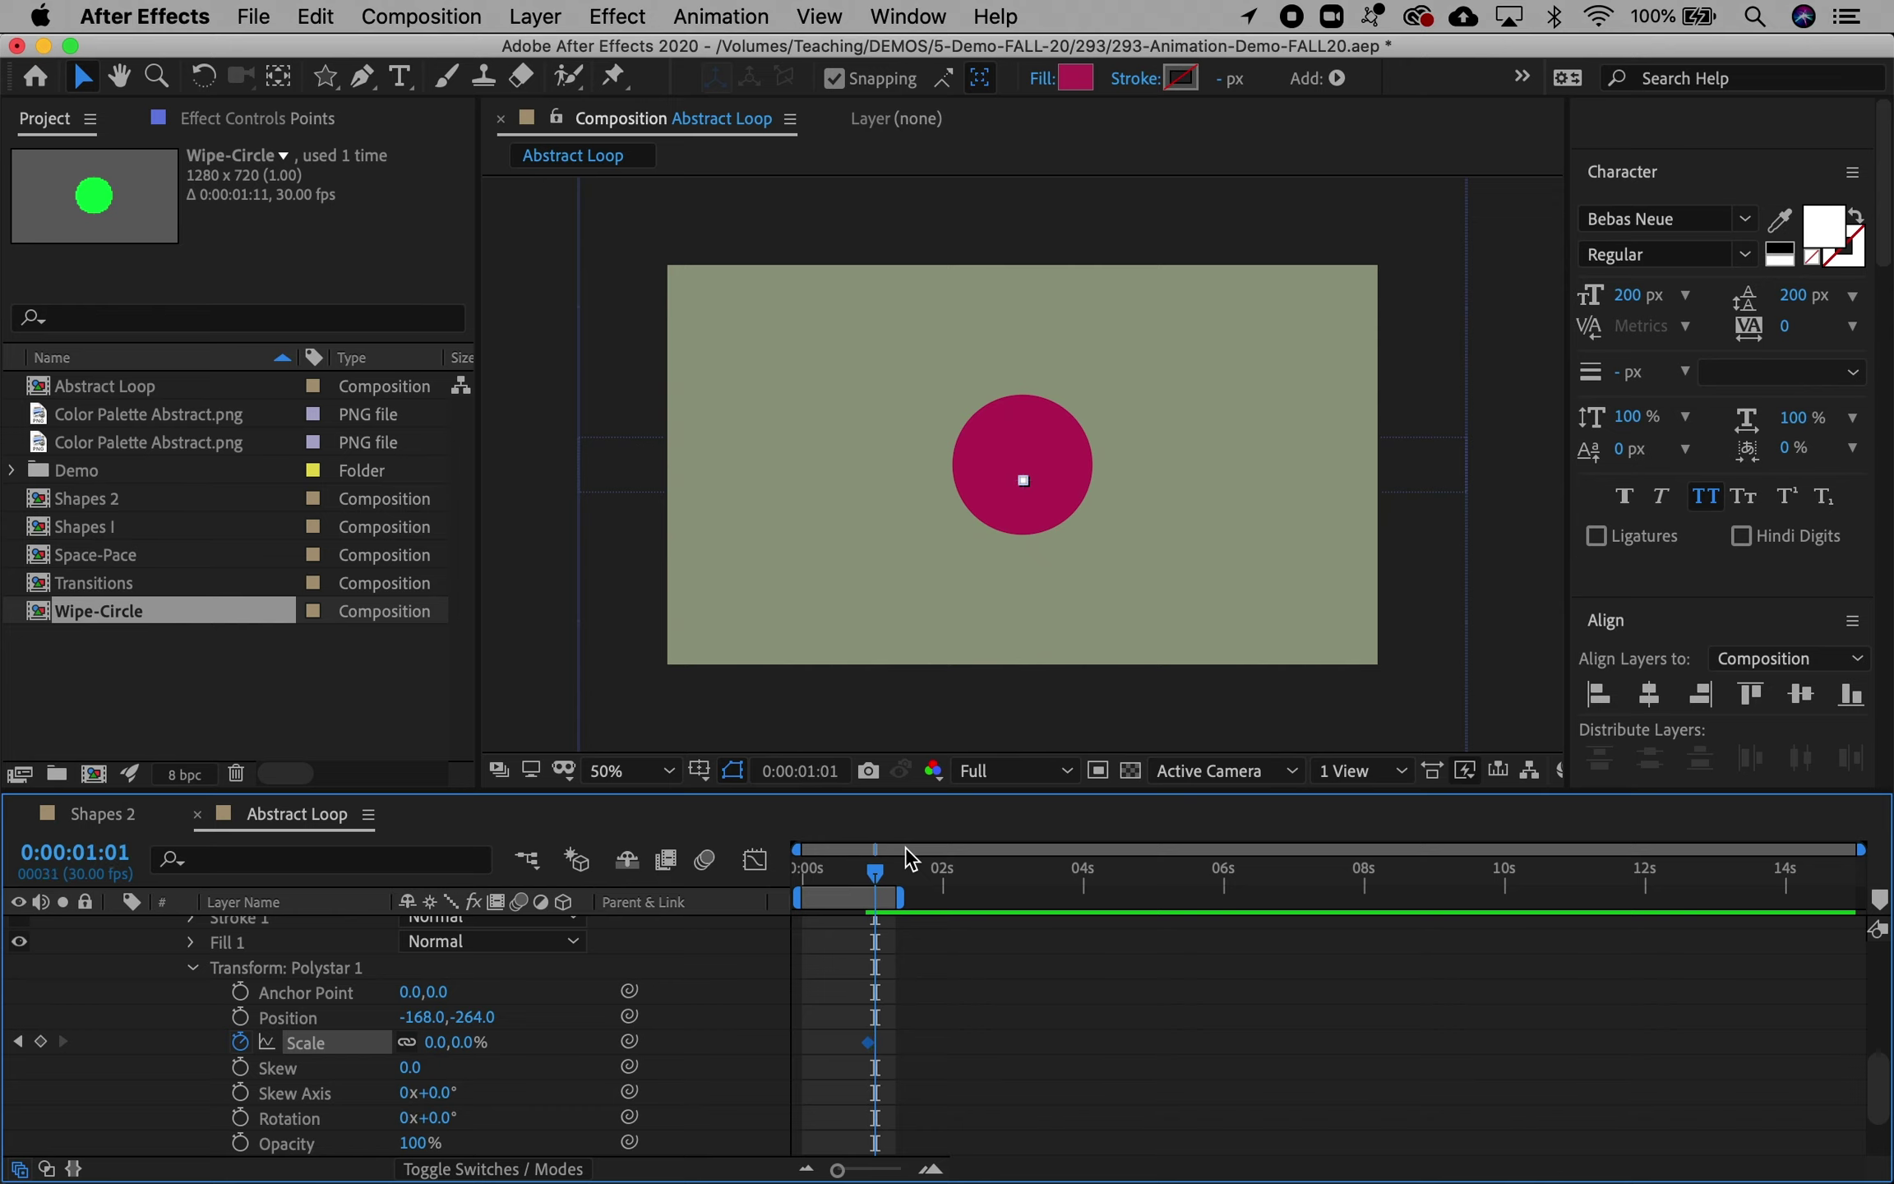
left_click(435, 1042)
type("120")
key("Return")
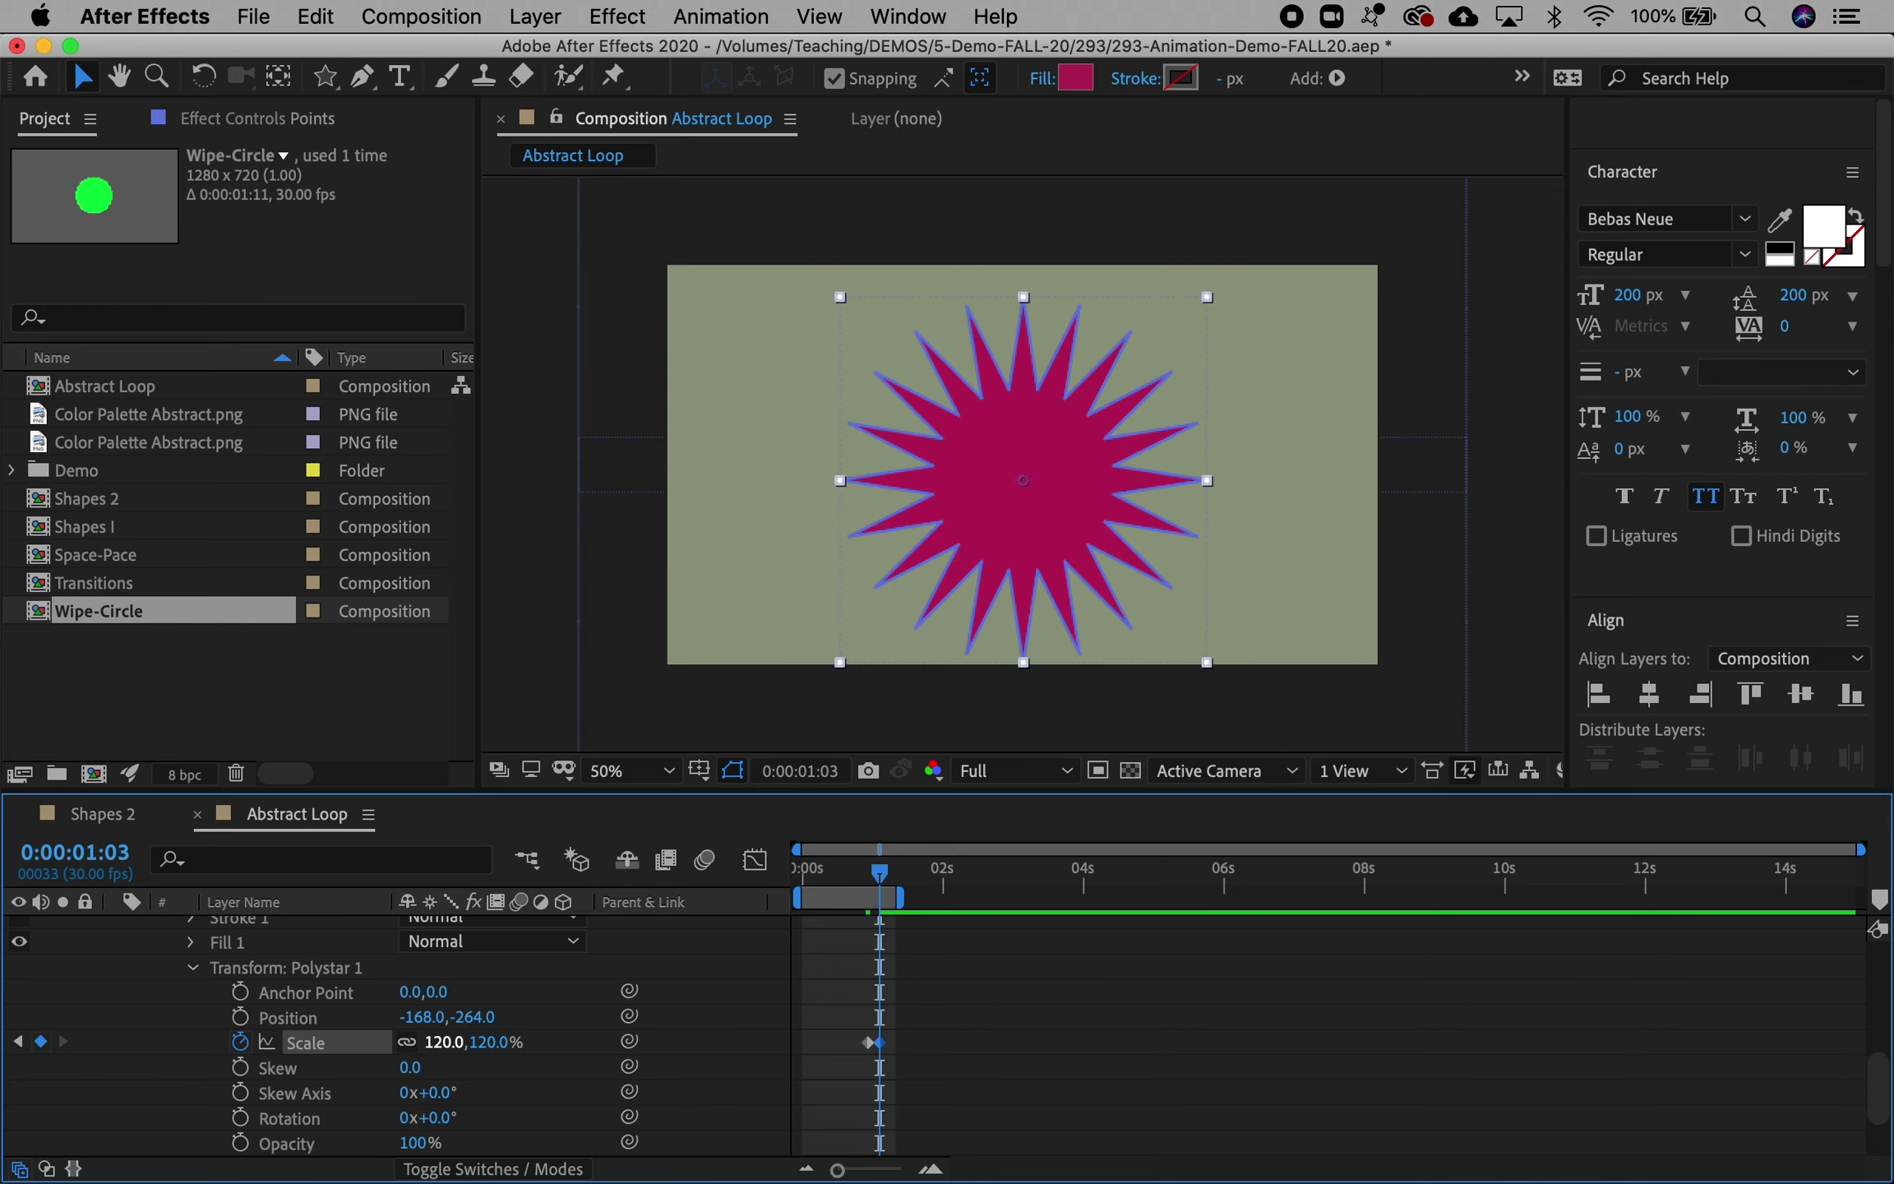
key("Page_Down")
key("Page_Down")
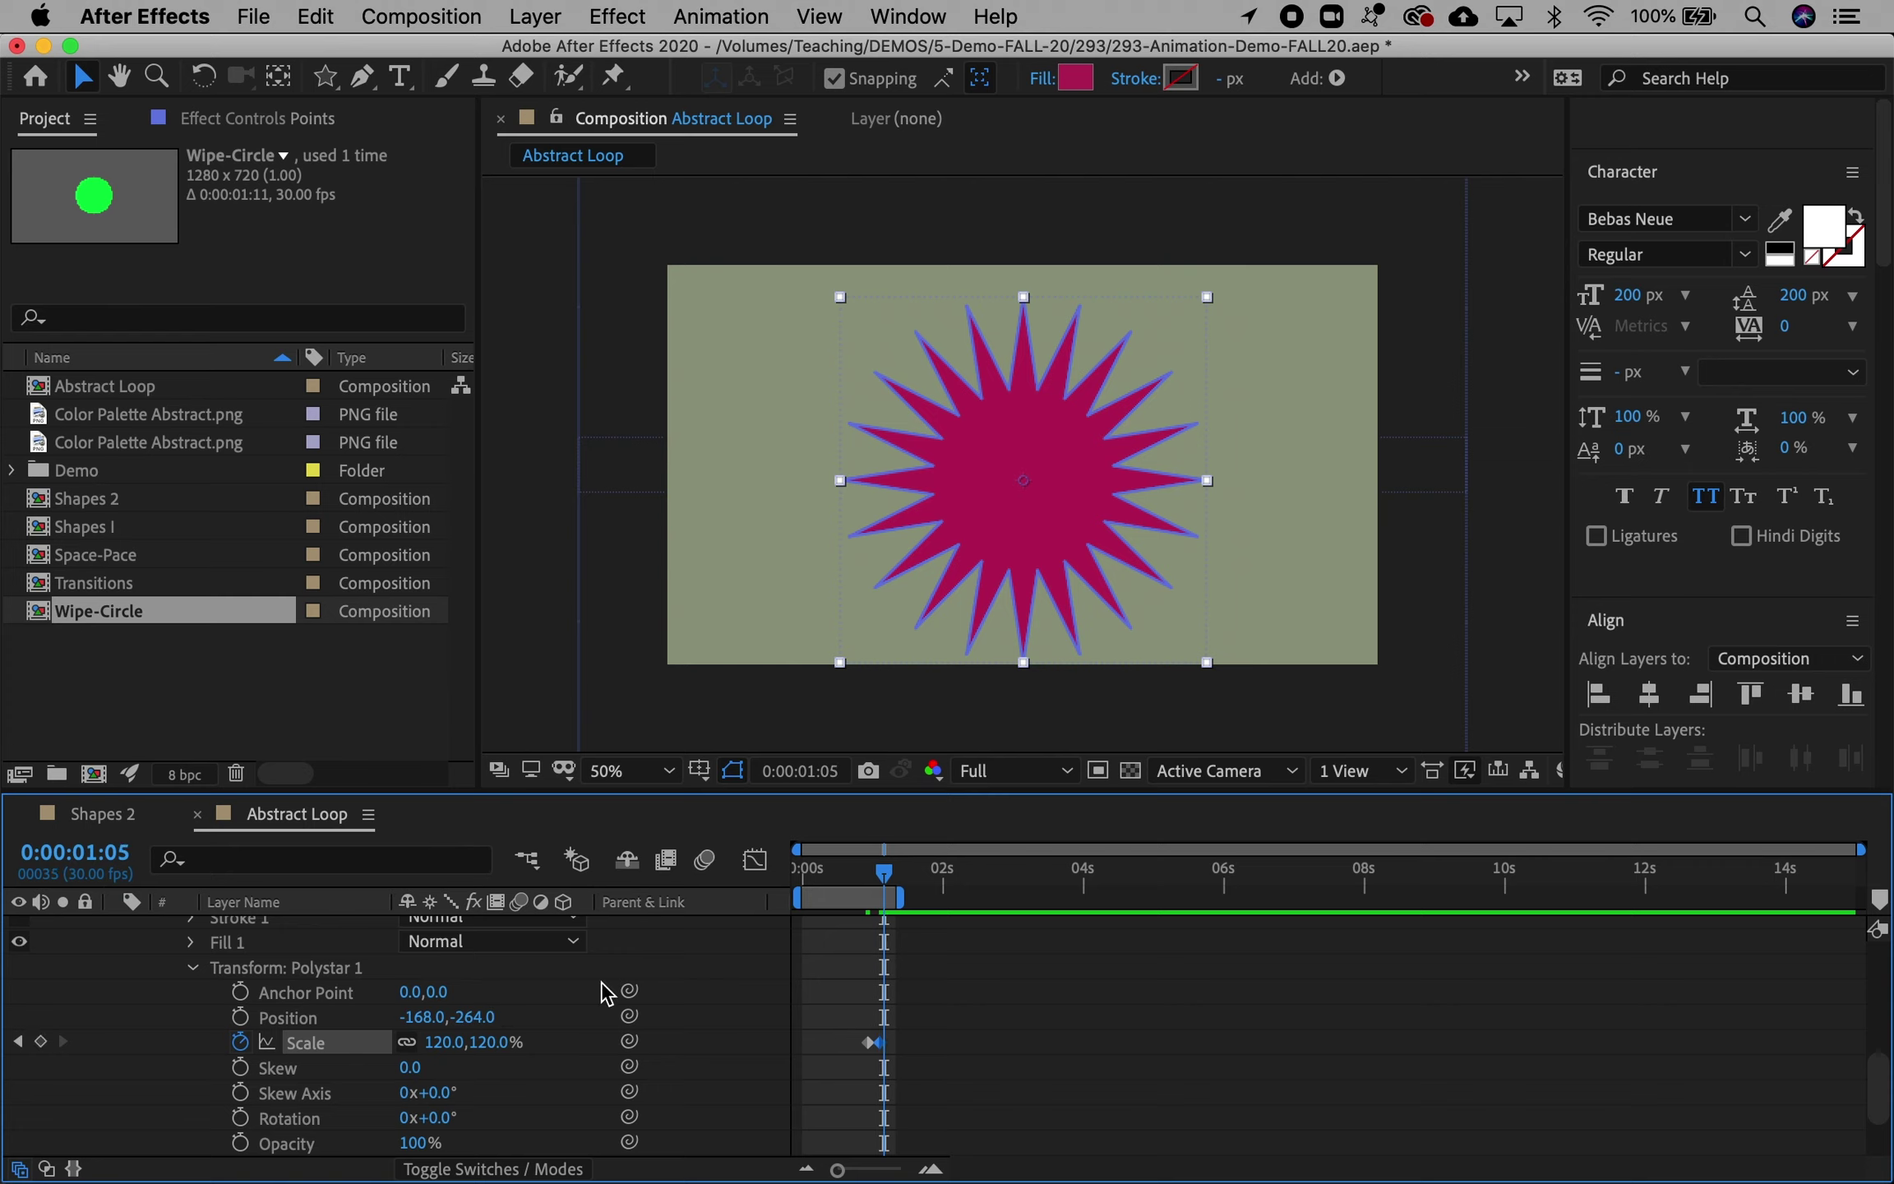
left_click(435, 1042)
type("100")
key("Return")
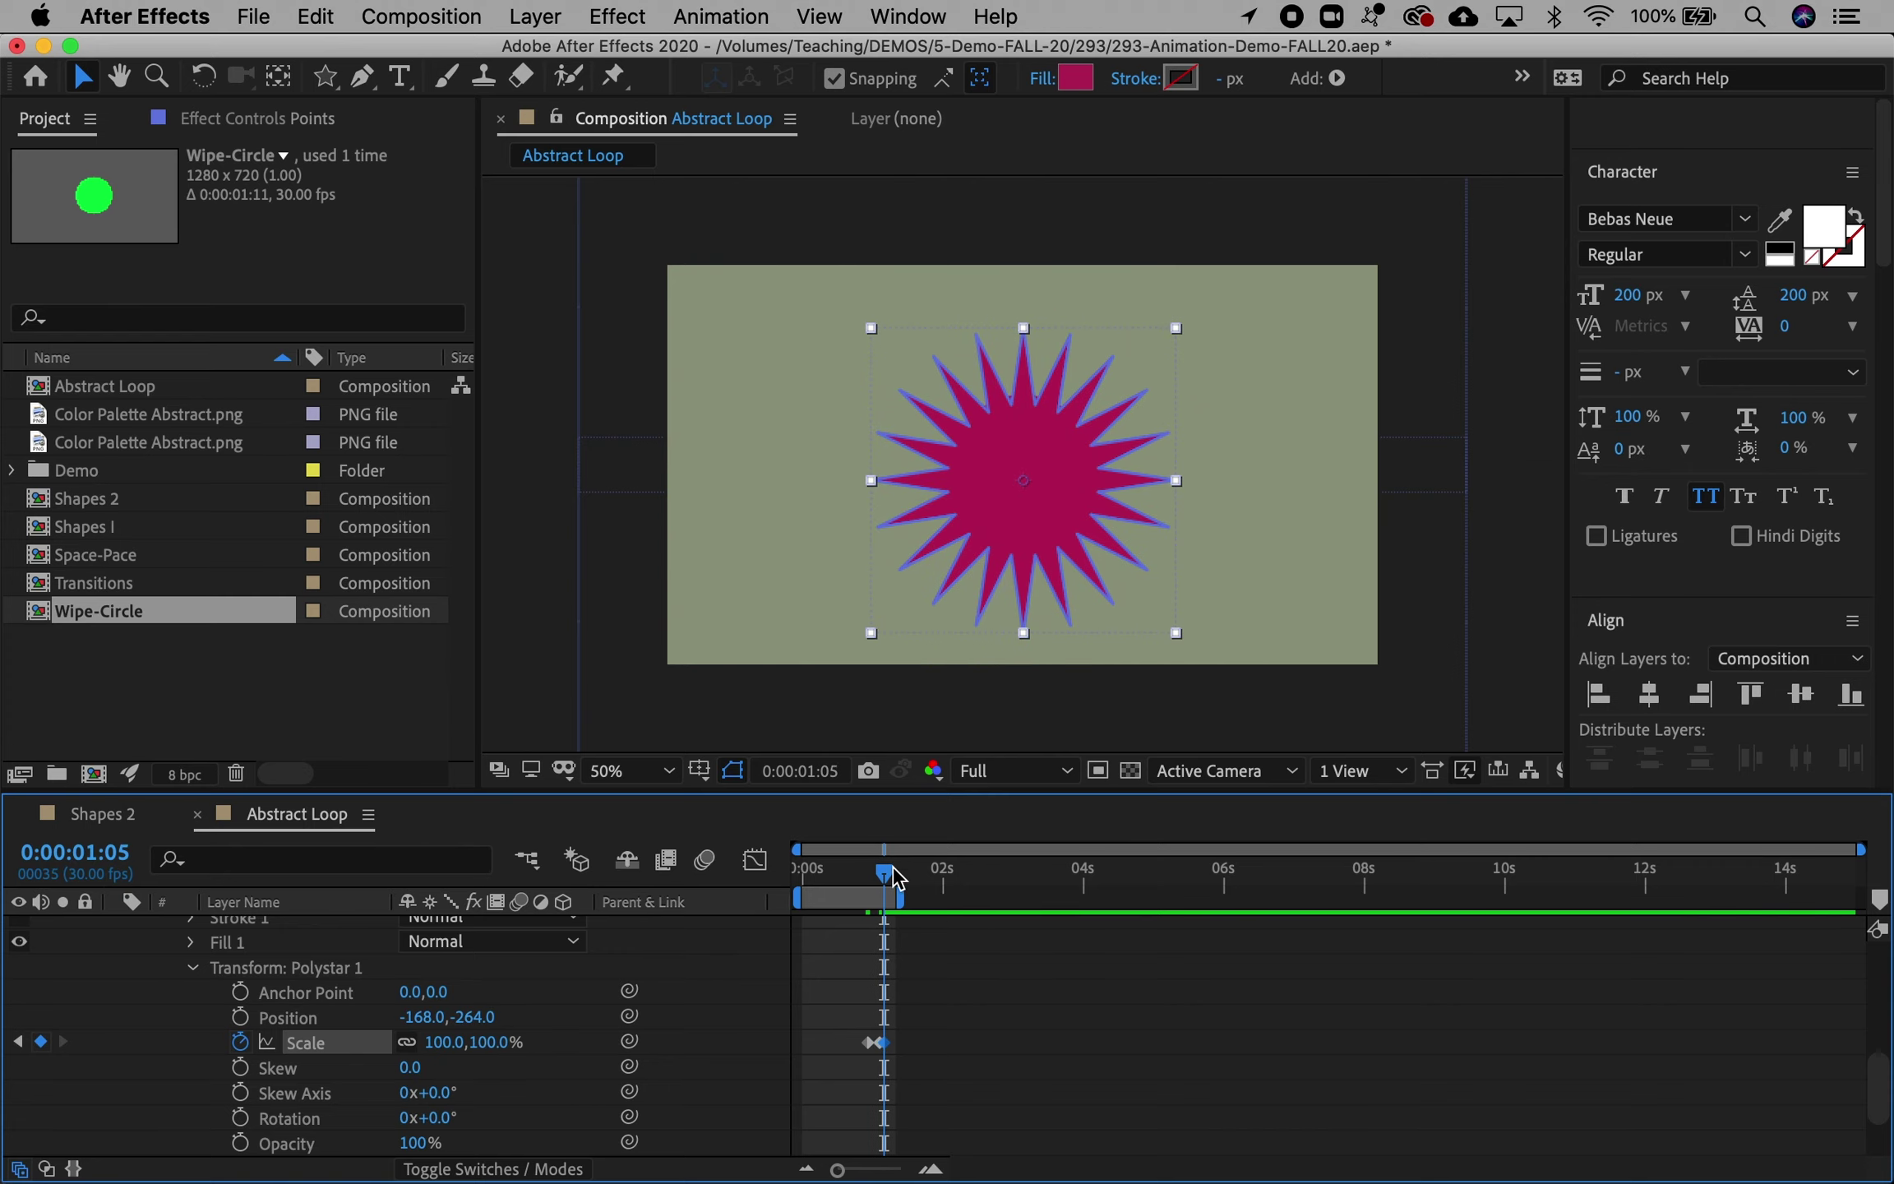
Step: Preview the star's grow-in and move the playhead to 0:00:02:00
left_click_drag(896, 880, 951, 914)
key("space")
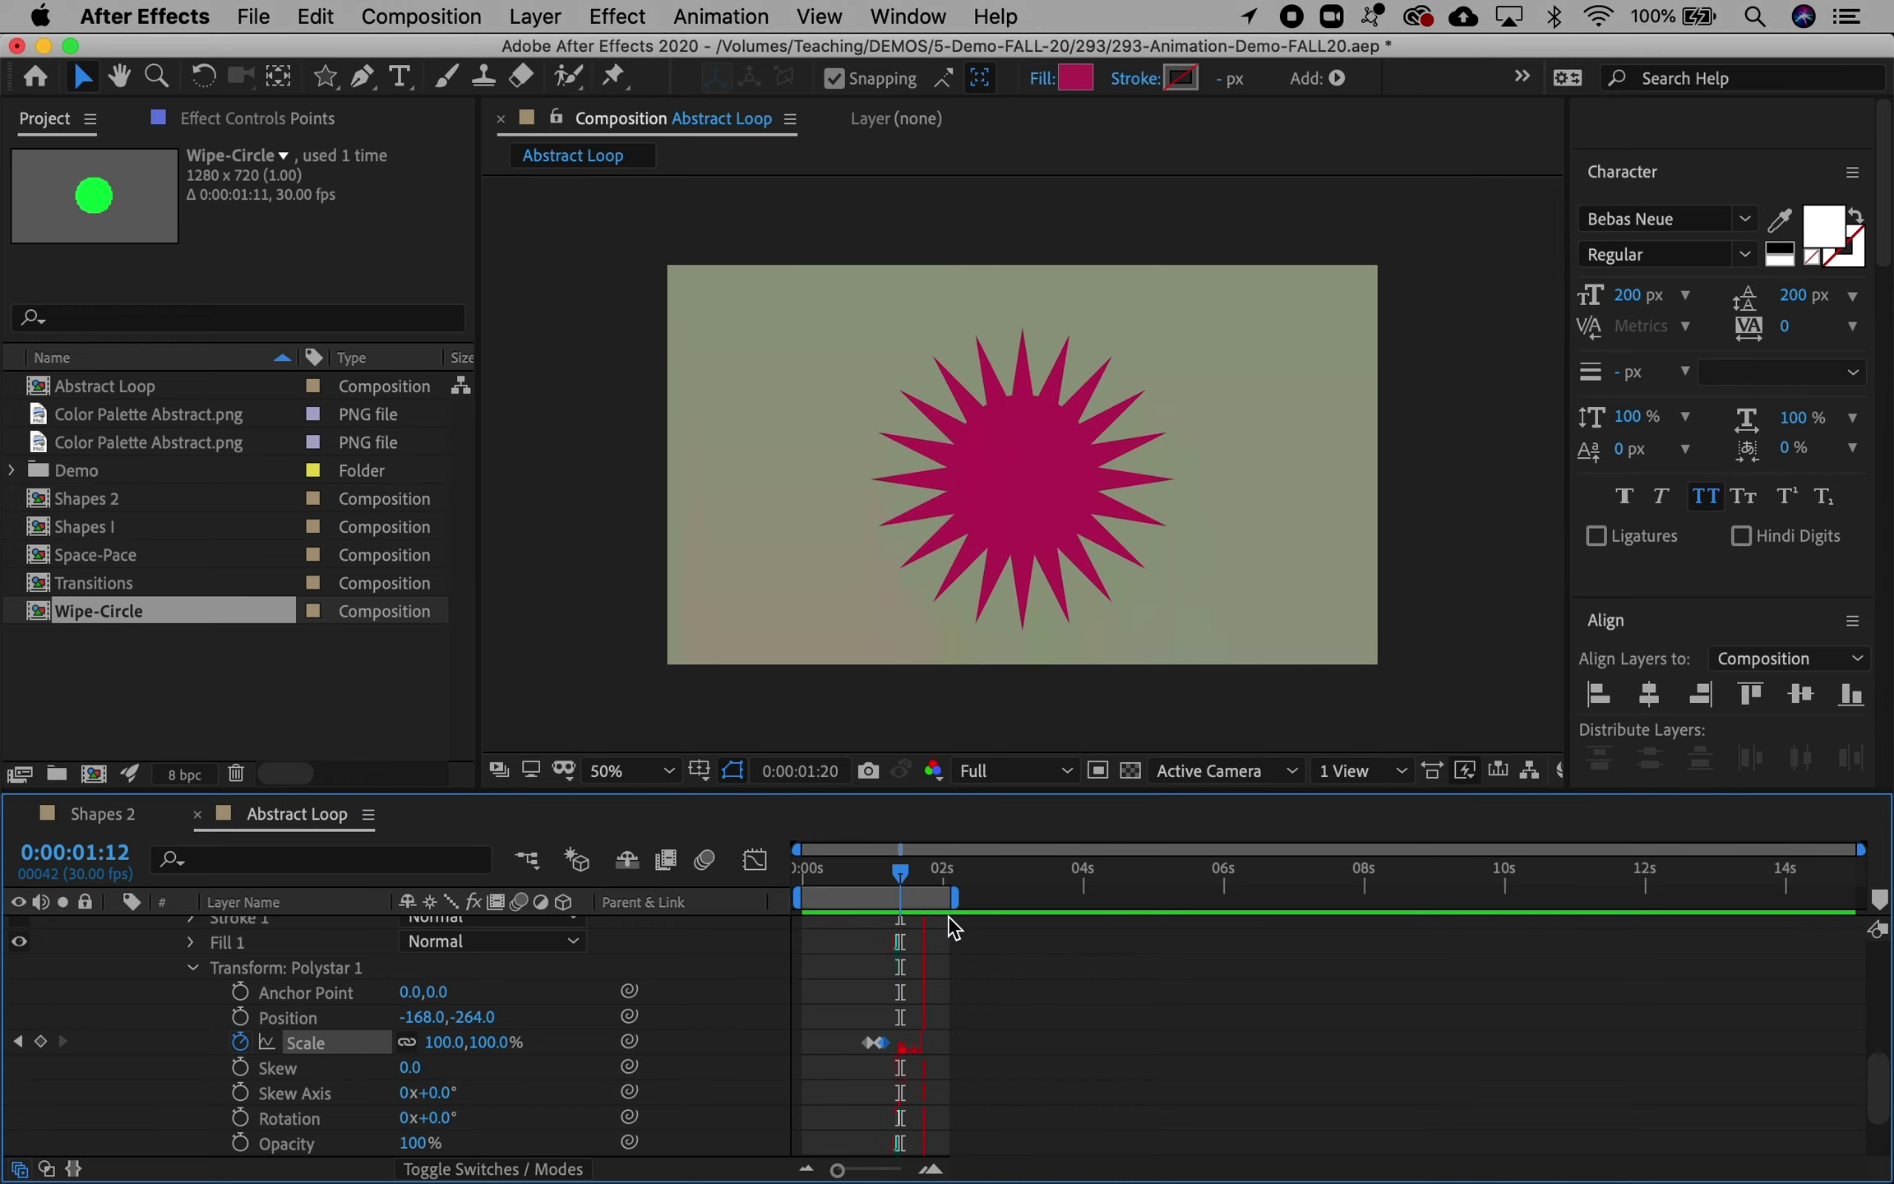
key("space")
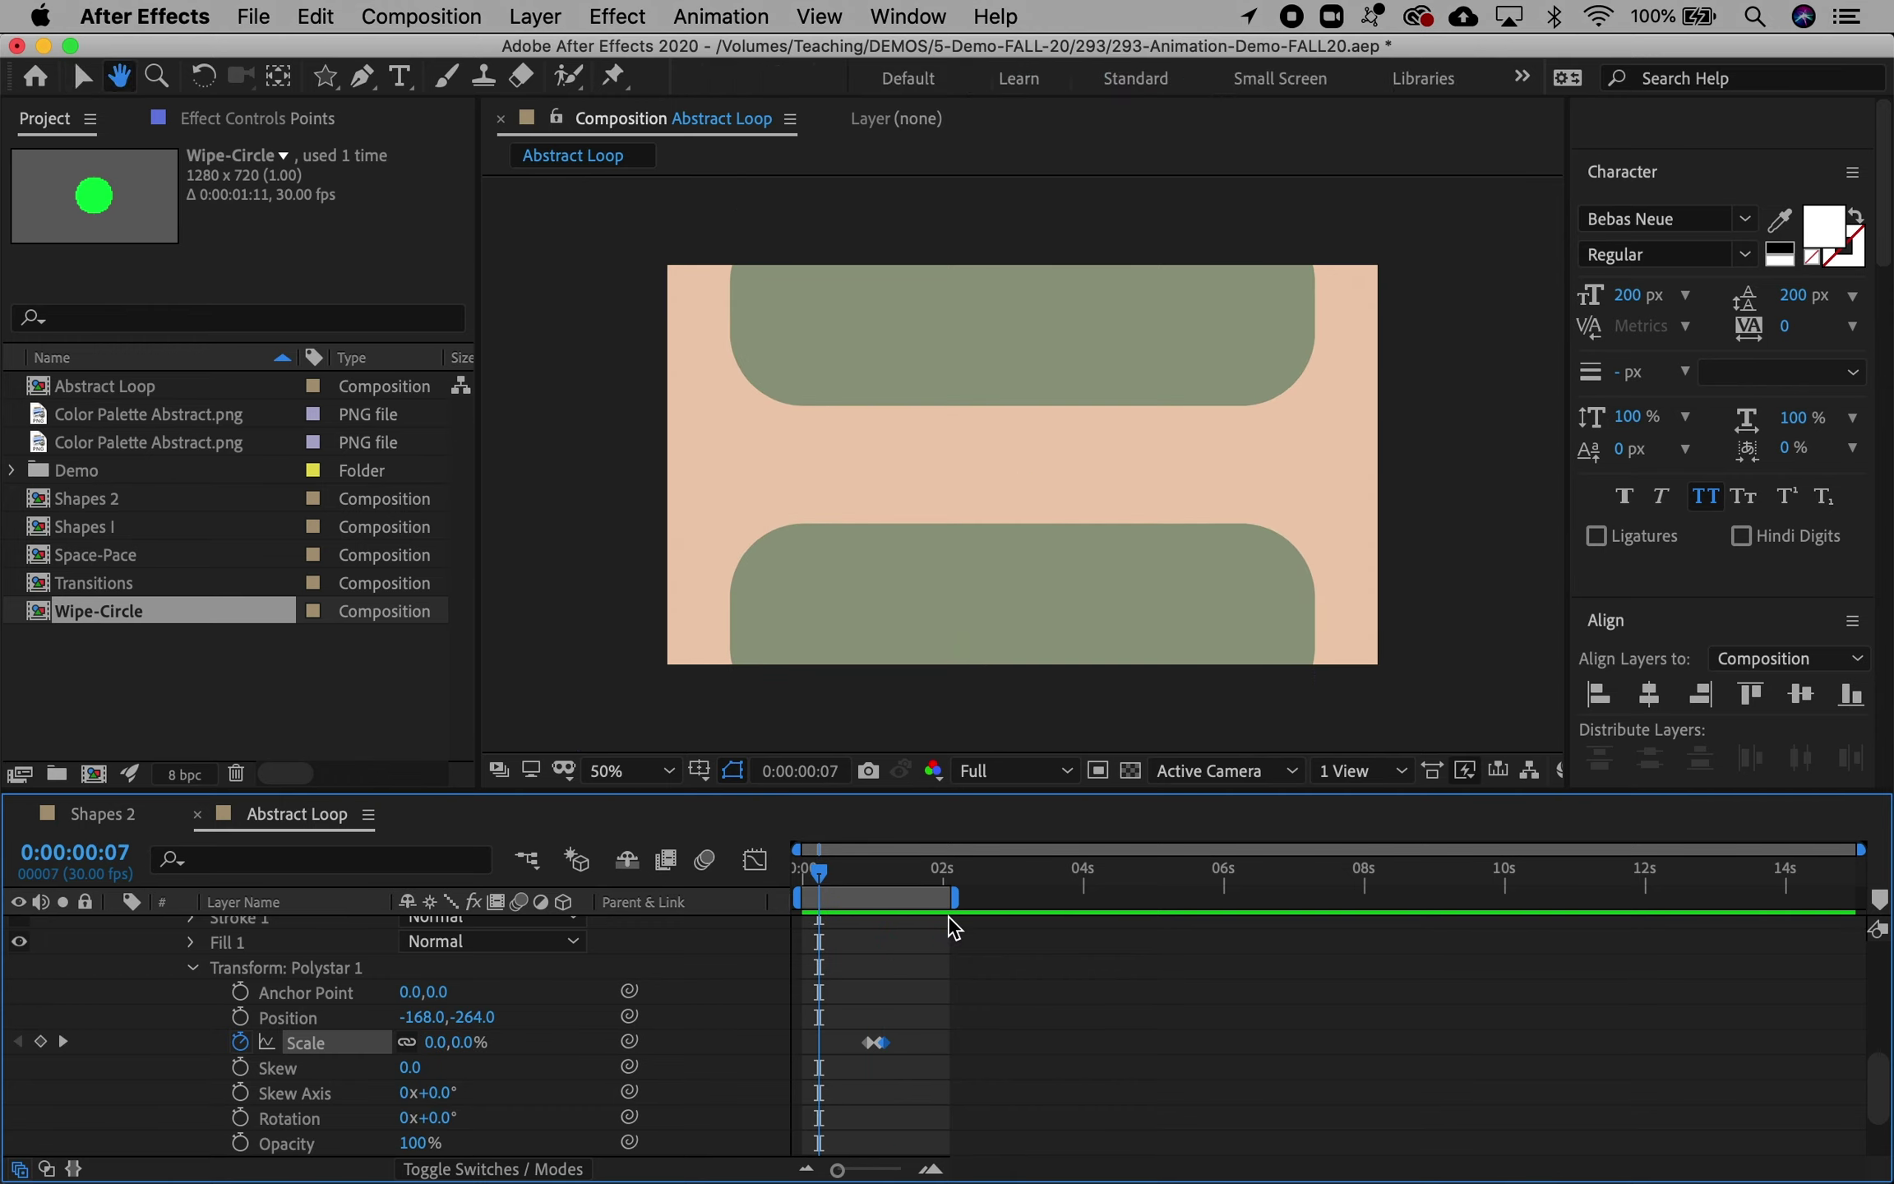
key("space")
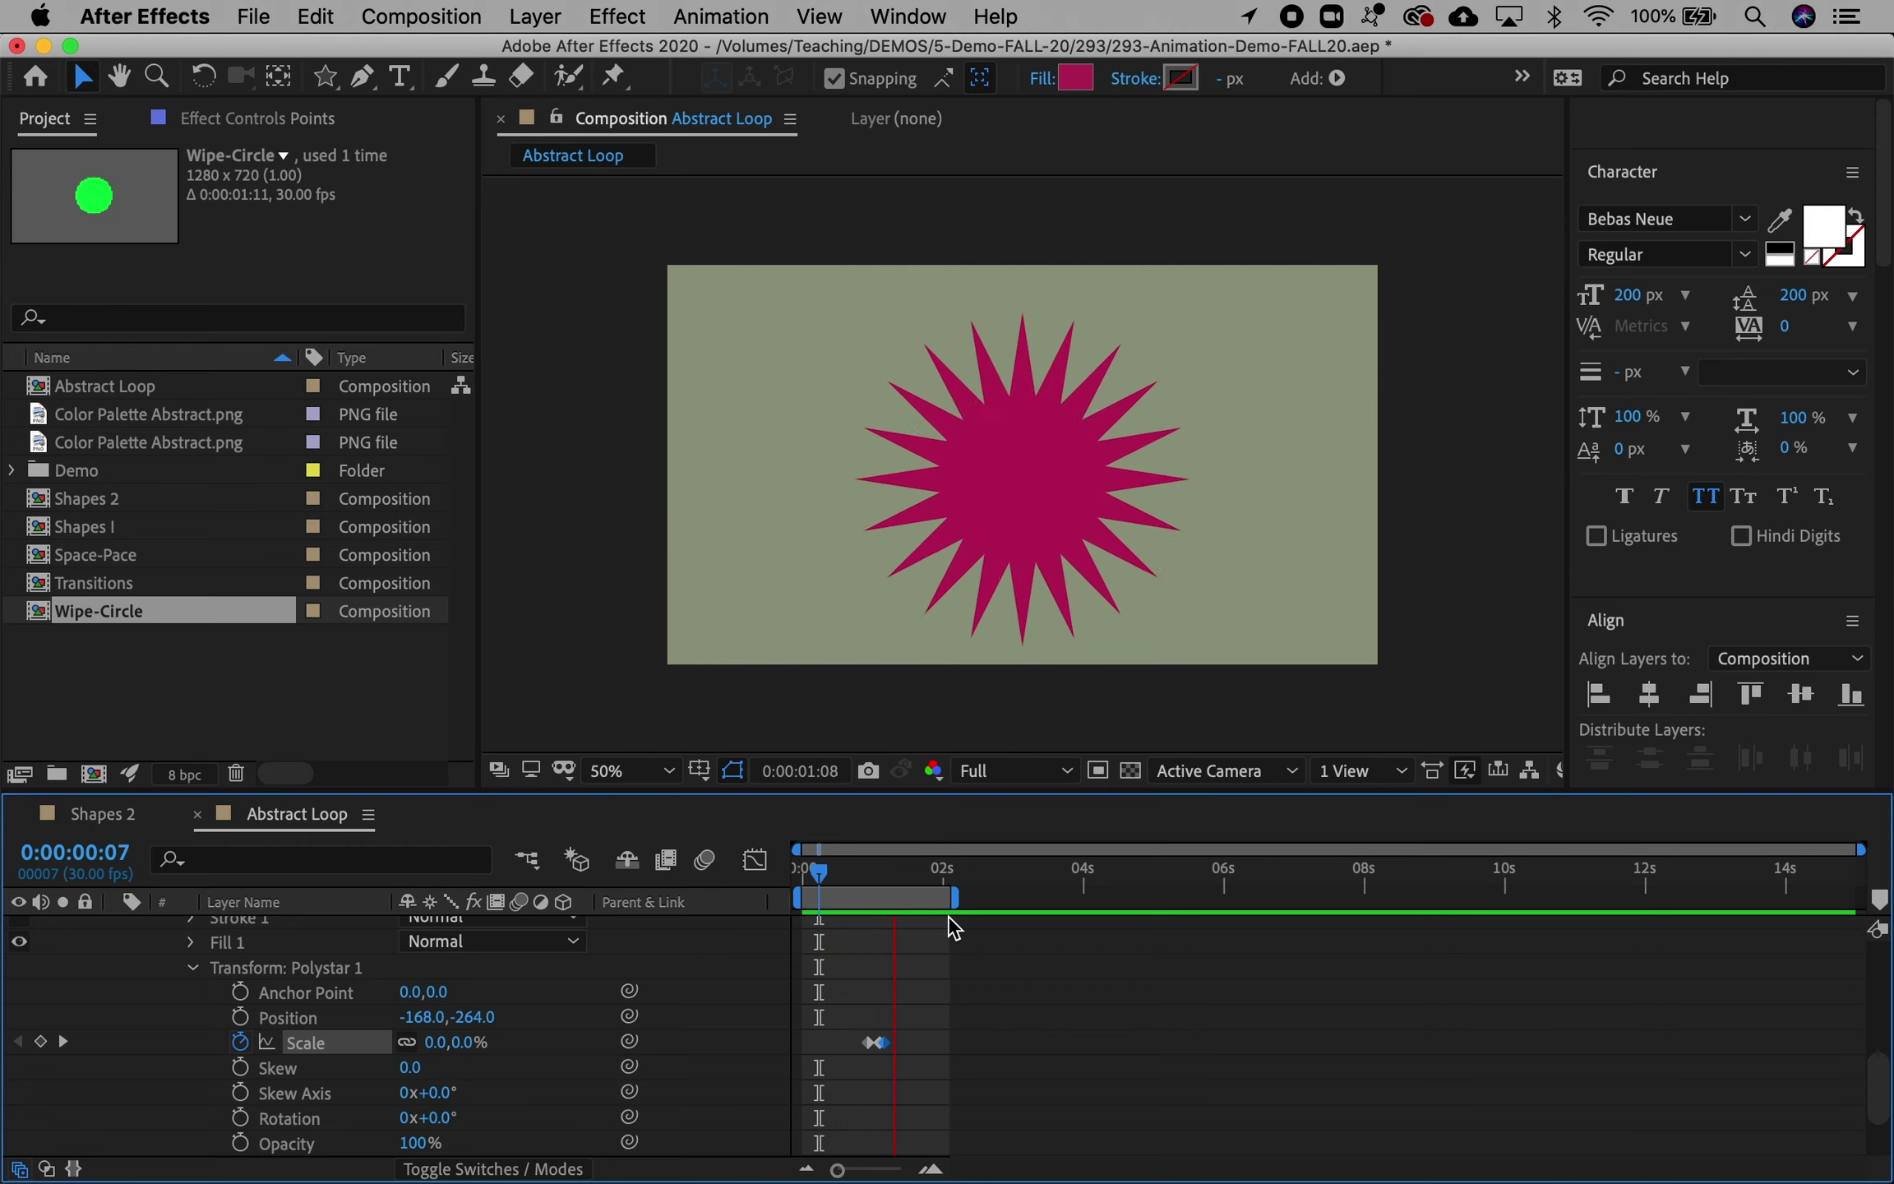
key("space")
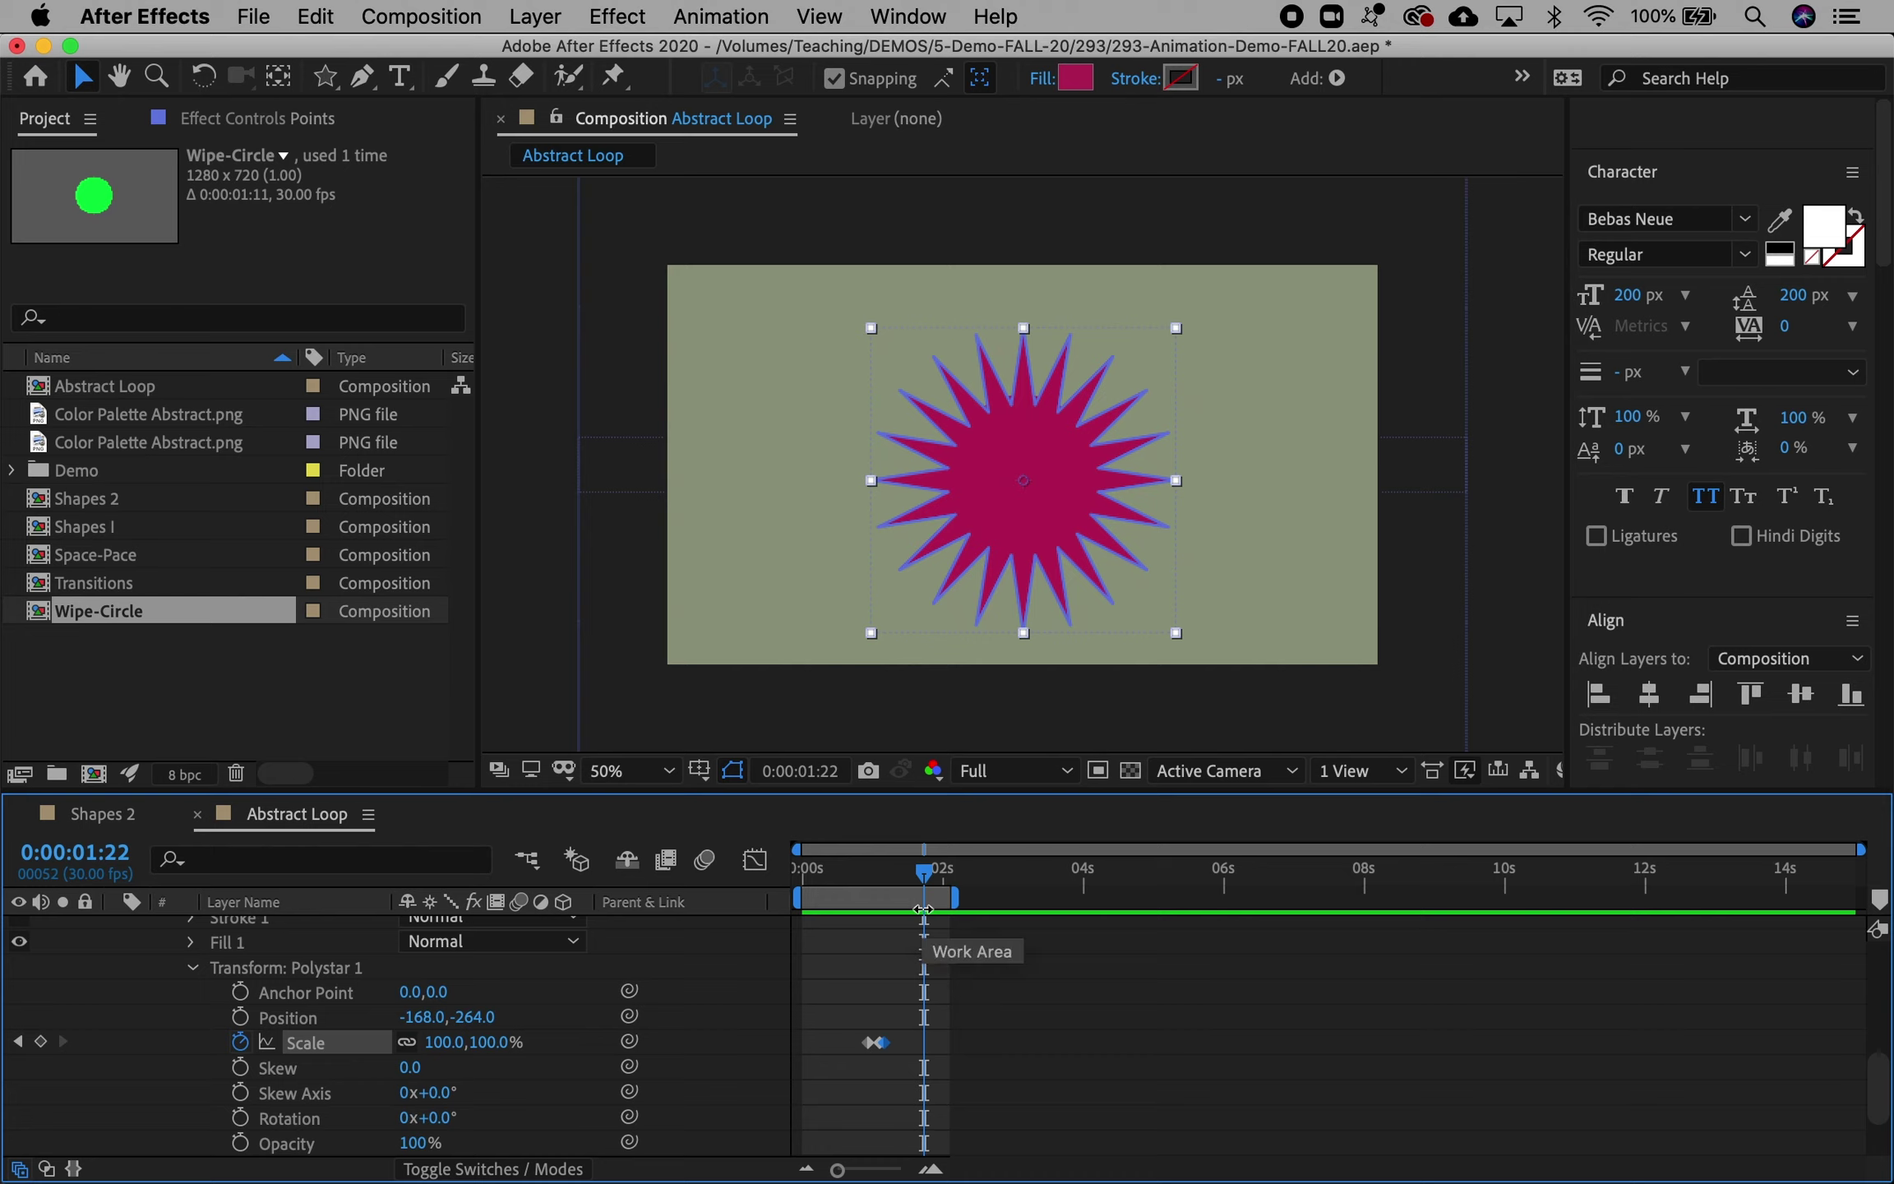
left_click_drag(926, 874, 951, 878)
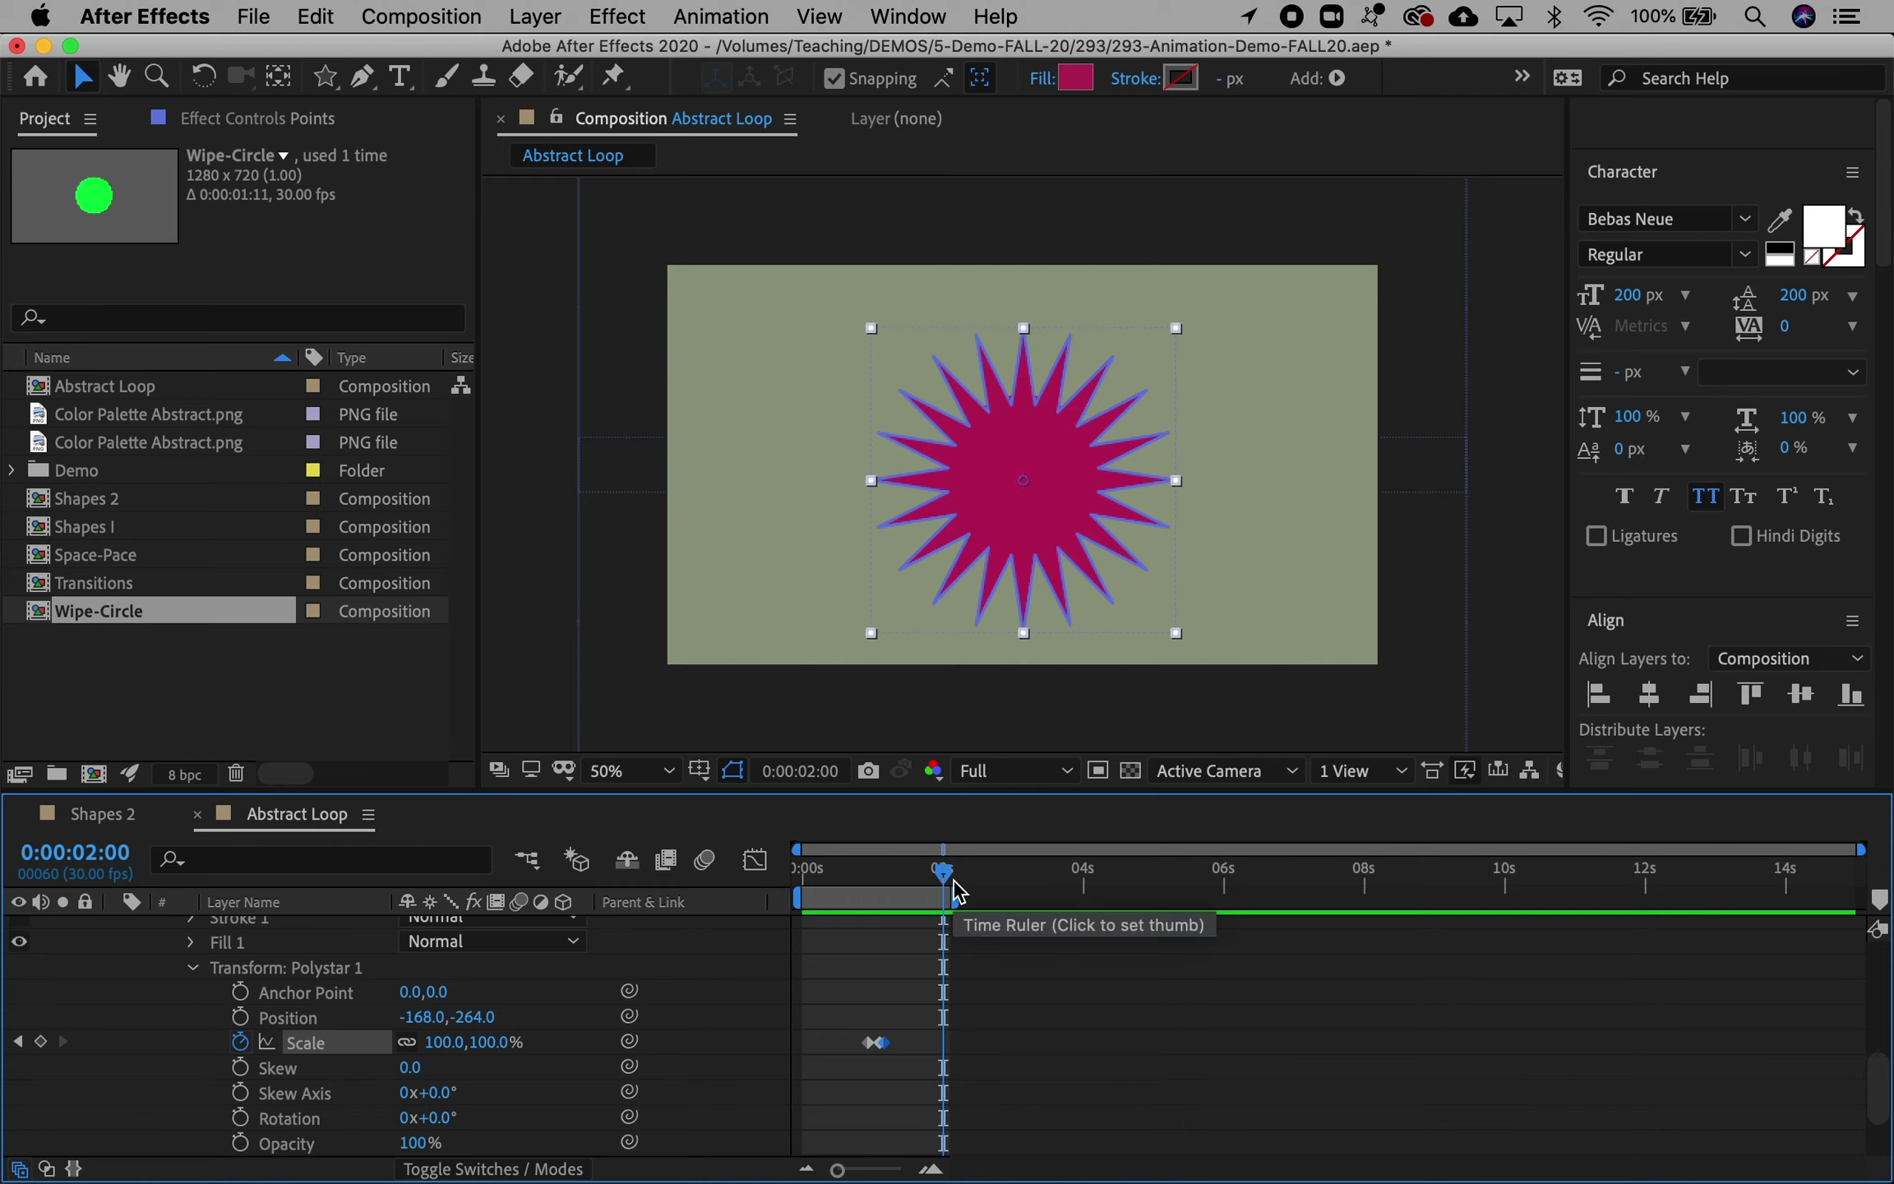
Step: Start a Rotation keyframe at 2:00 and tilt the star to about -20° shortly after
left_click(240, 1118)
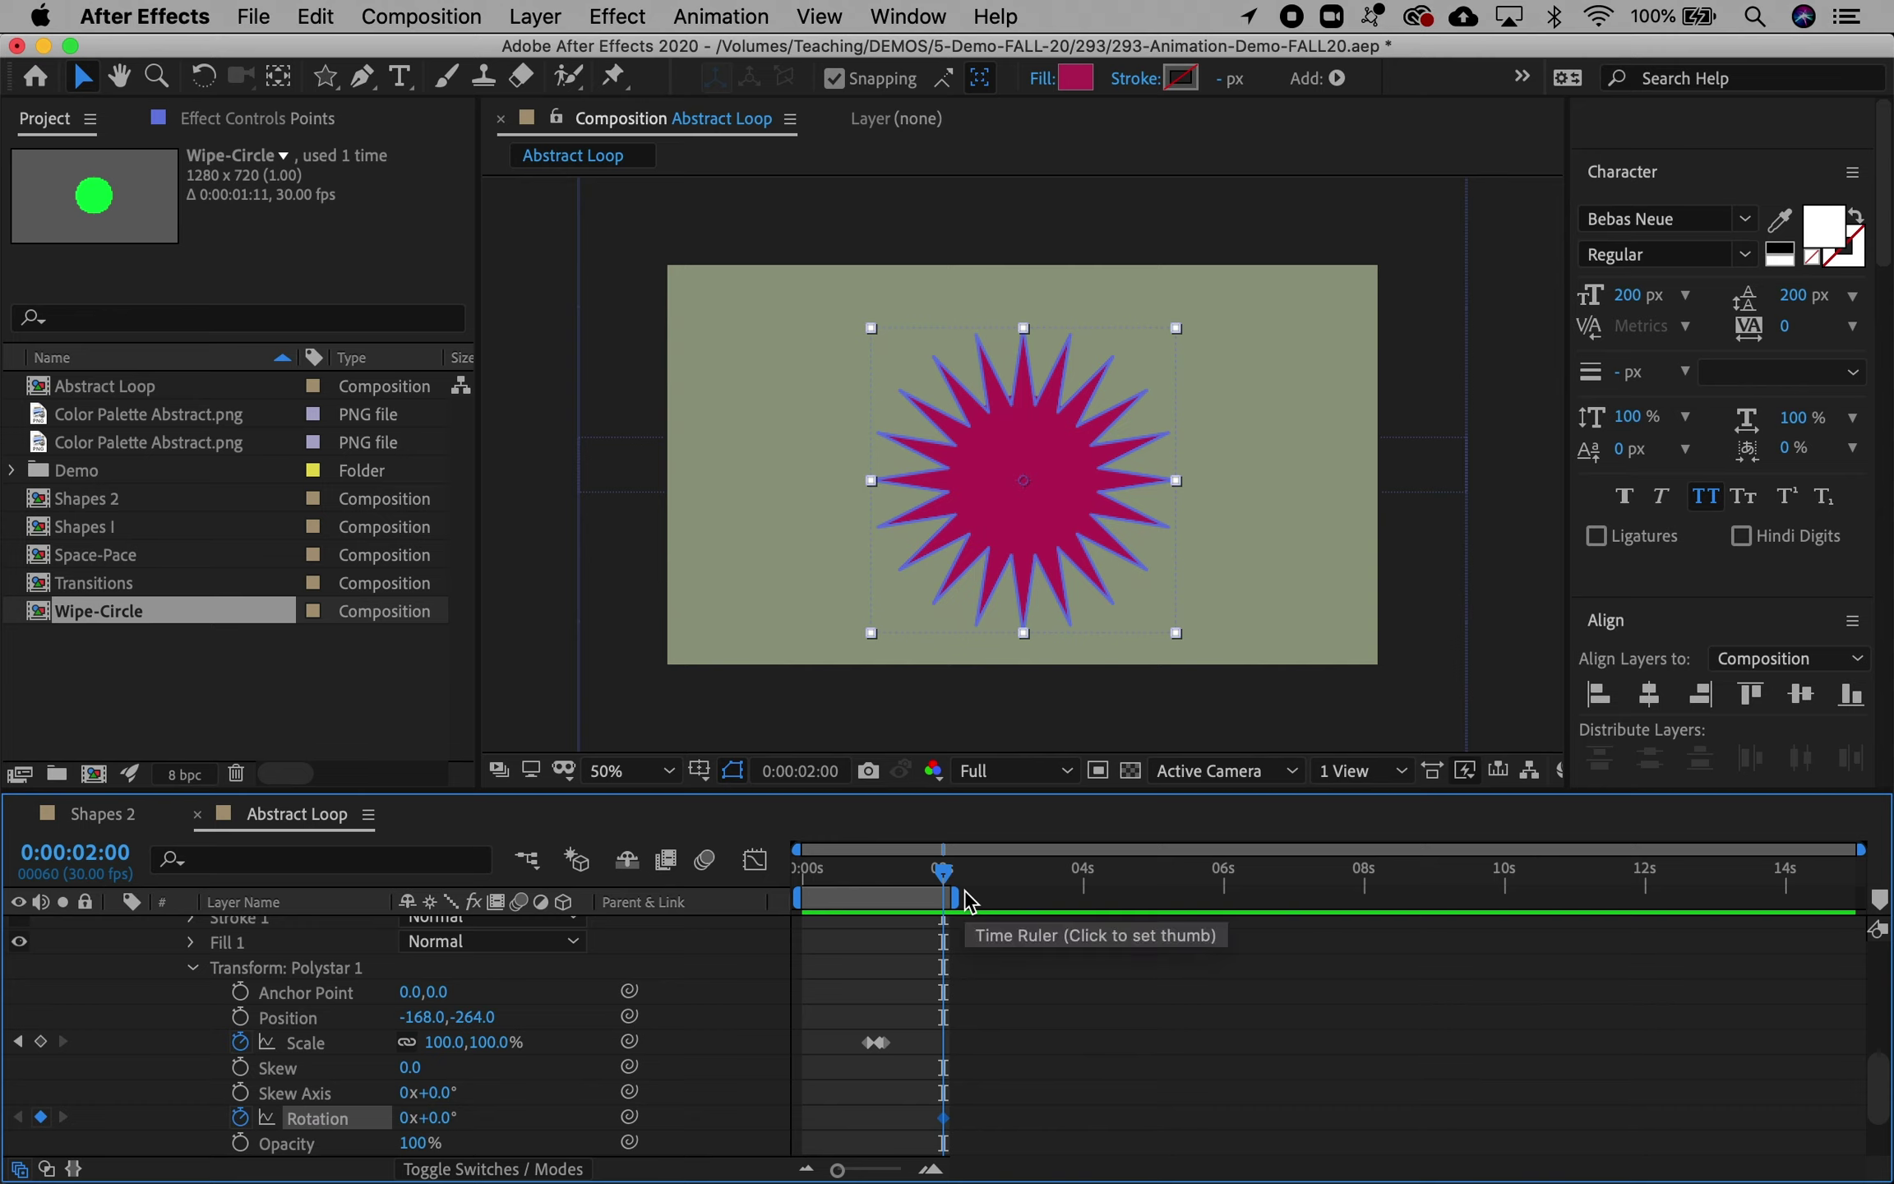
key("Page_Down")
key("Page_Down")
key("Page_Down")
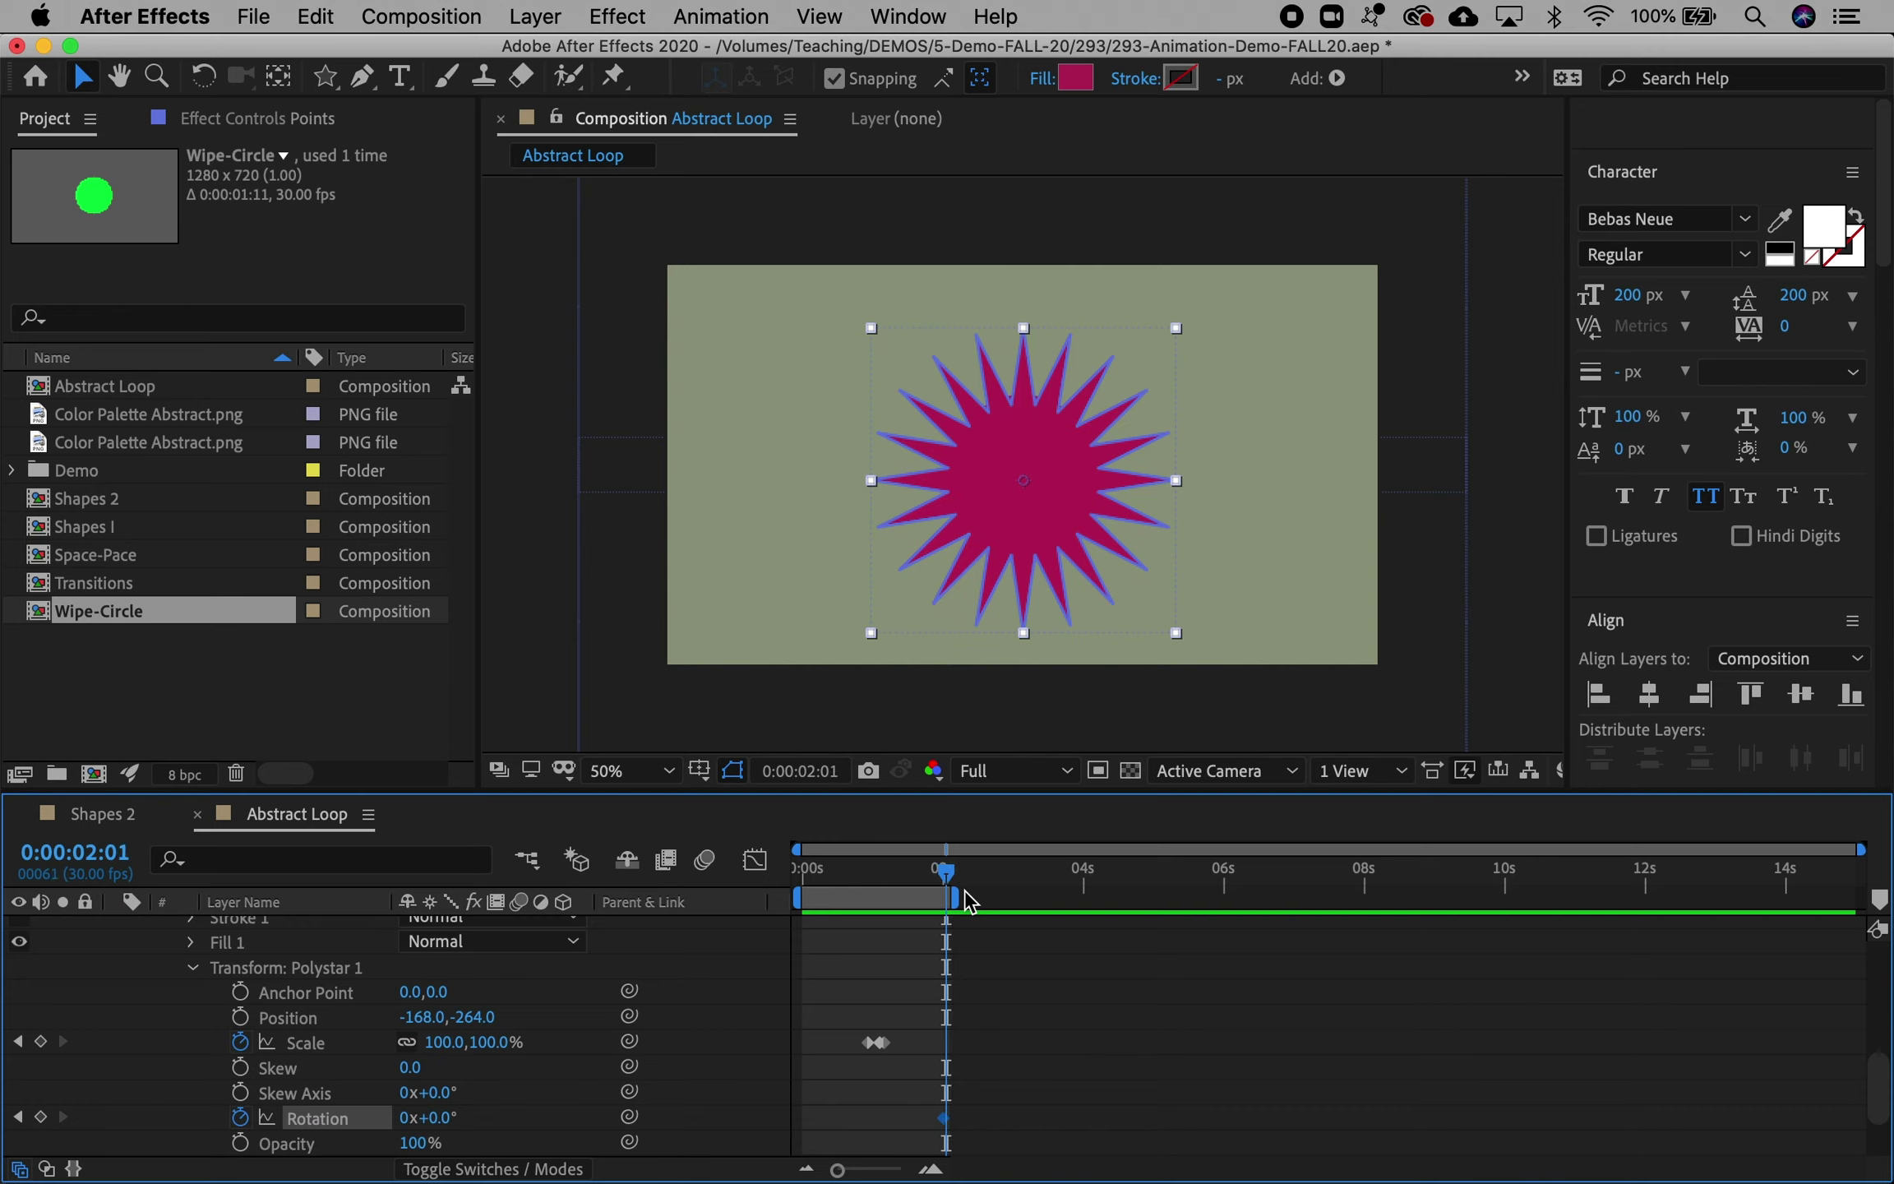
key("Page_Down")
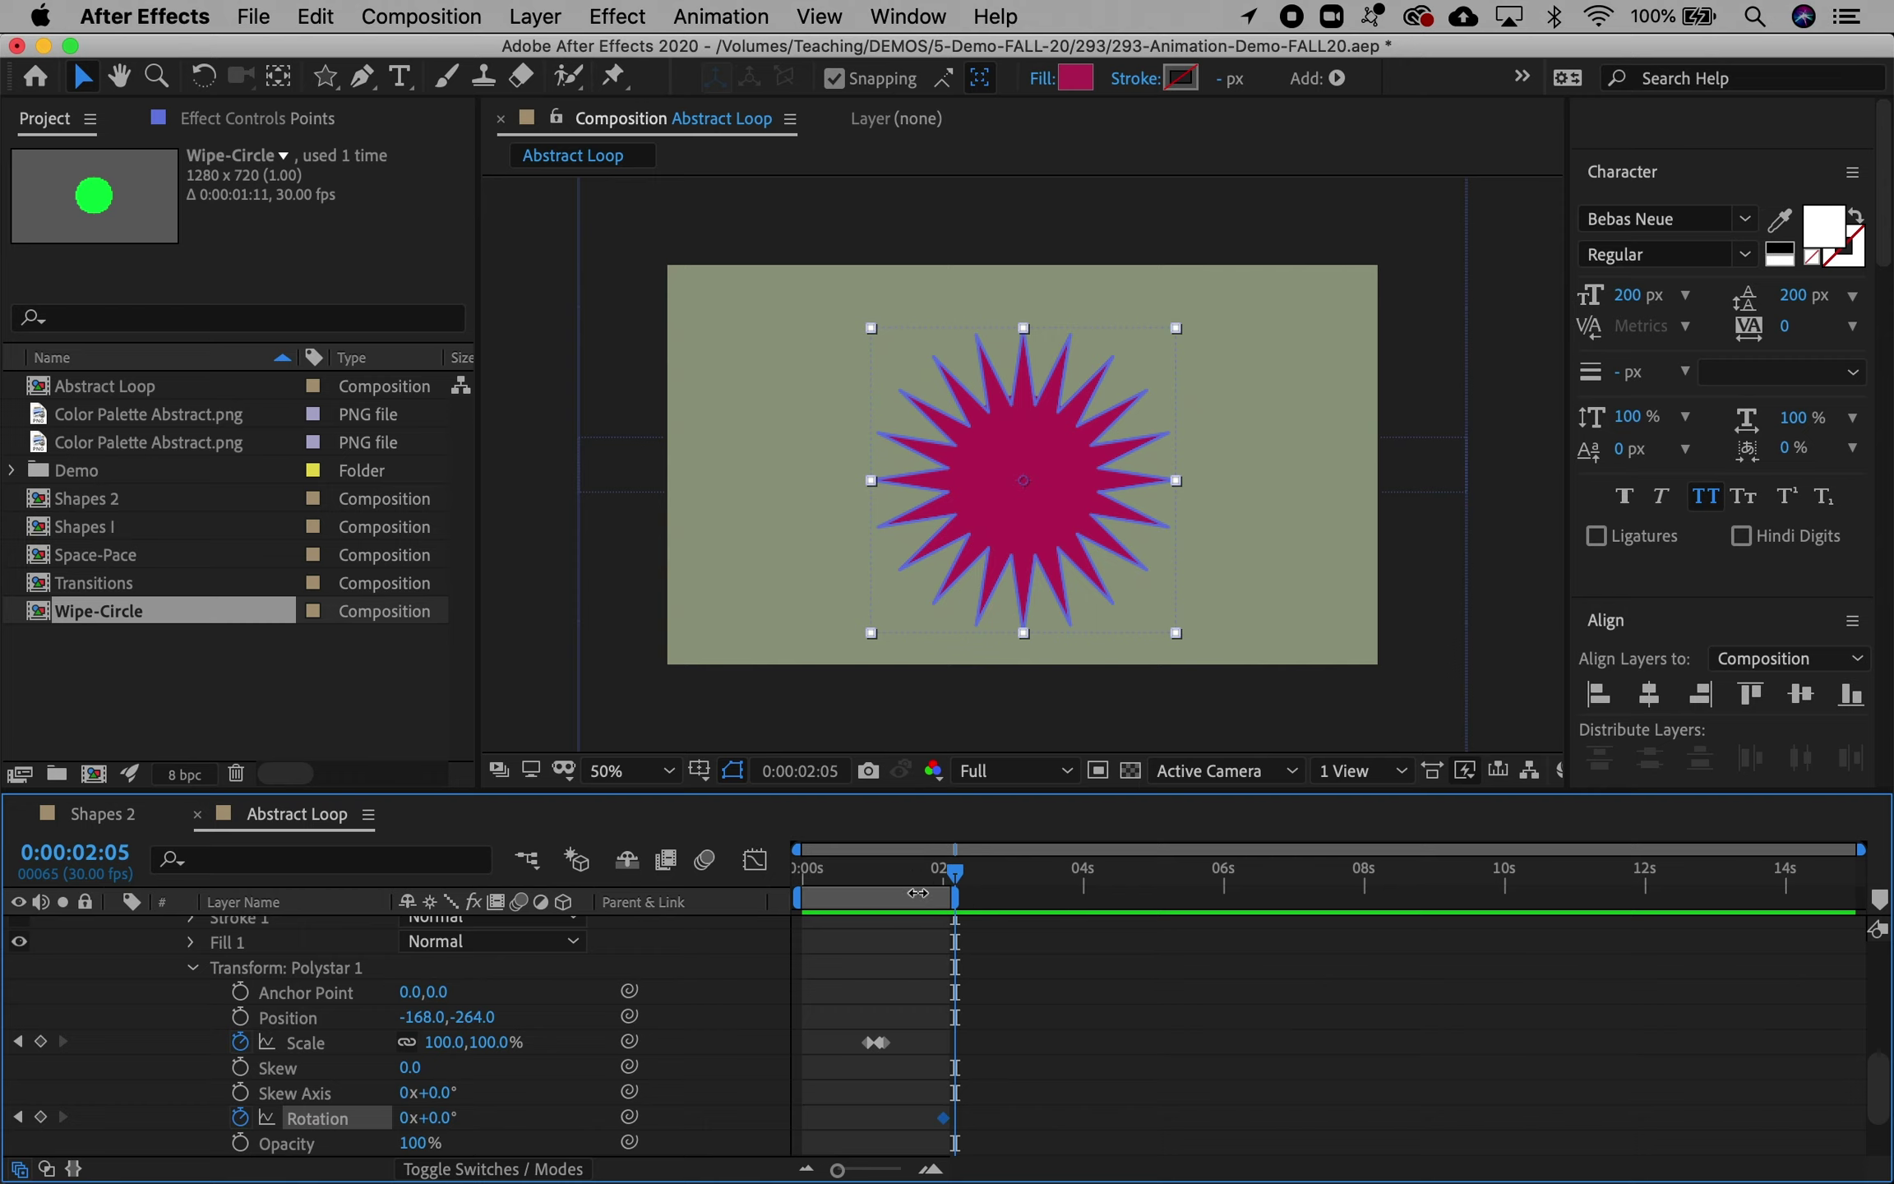
left_click_drag(439, 1118, 409, 1120)
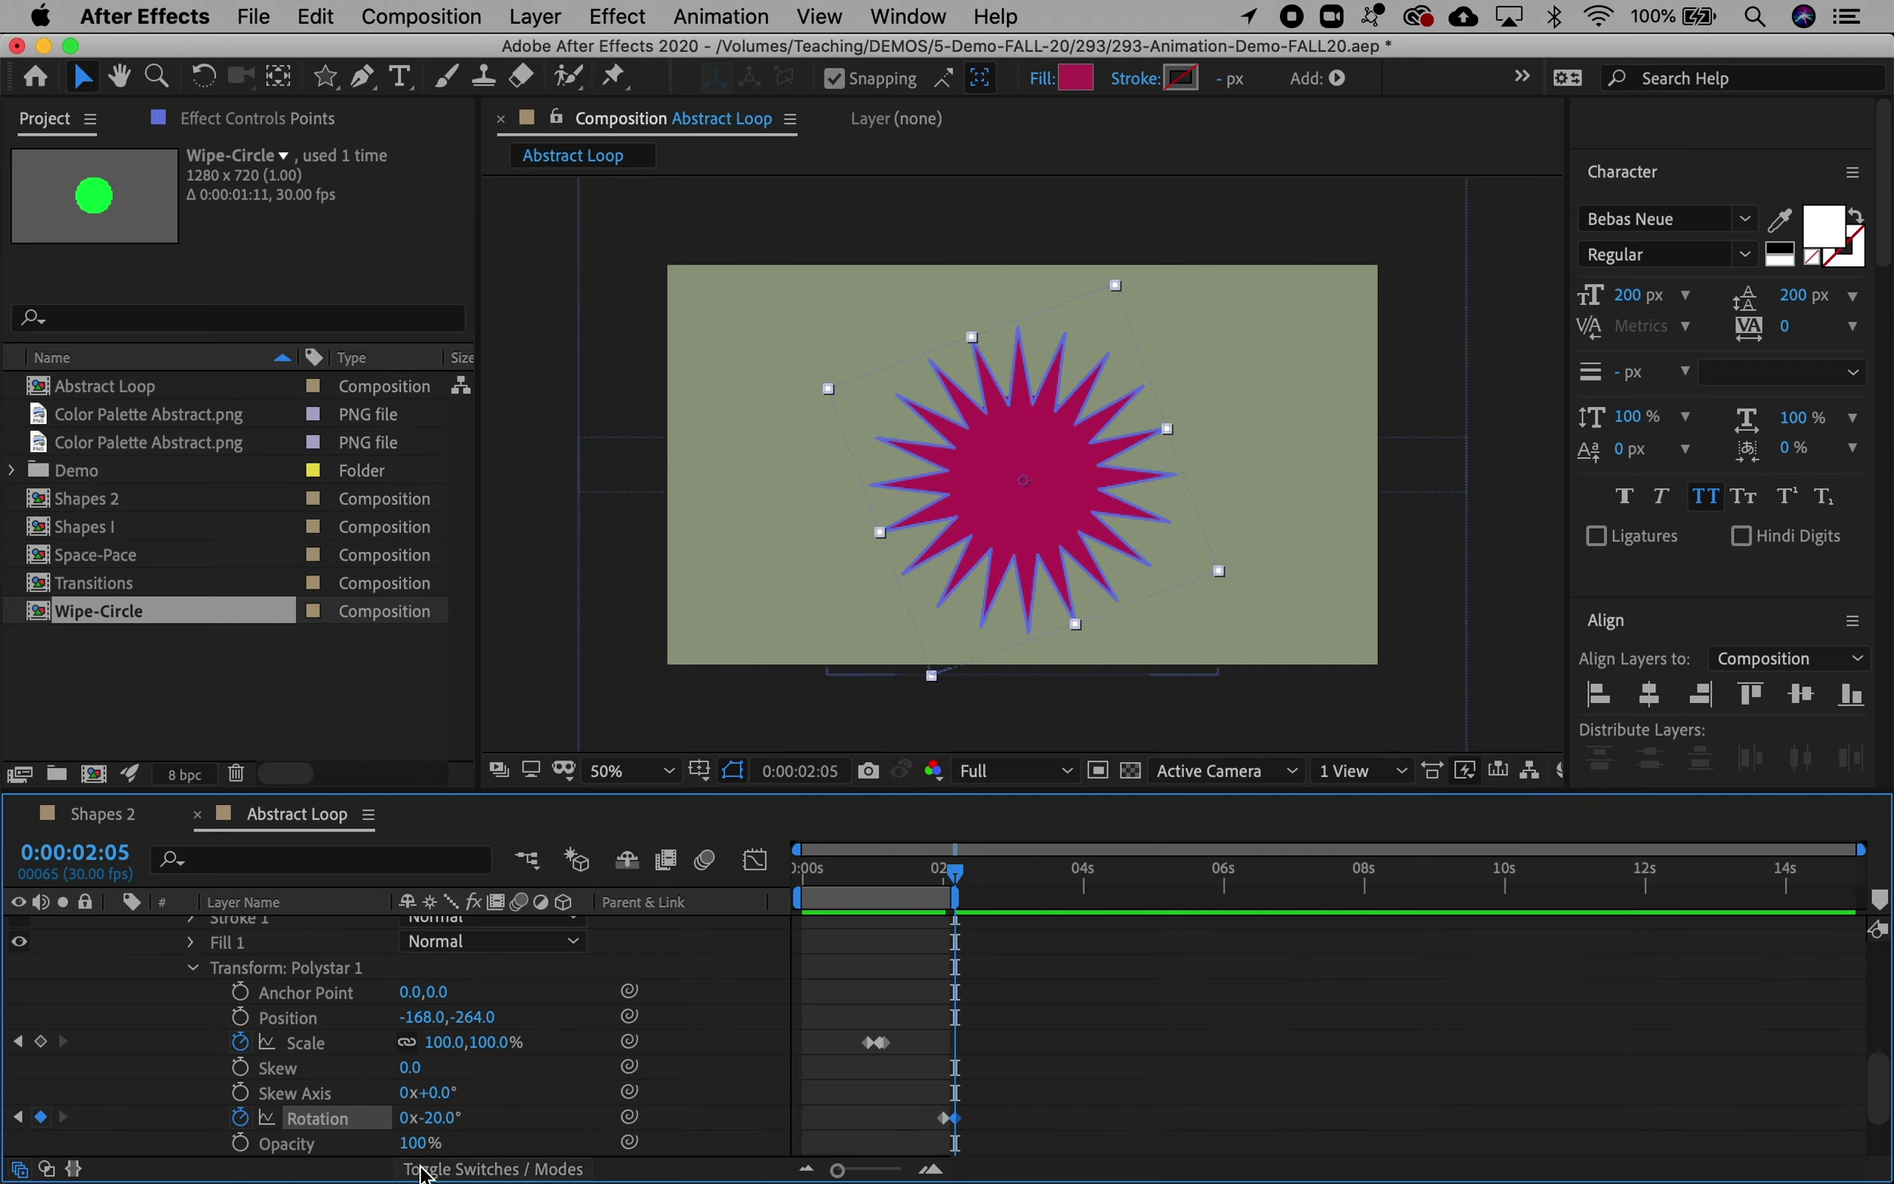
Step: Rotate the star to 90° at 2:15, then back to 0° a few frames later
key("Page_Down")
key("Page_Down")
key("Page_Down")
key("Page_Down")
key("Page_Down")
key("Page_Down")
key("Page_Down")
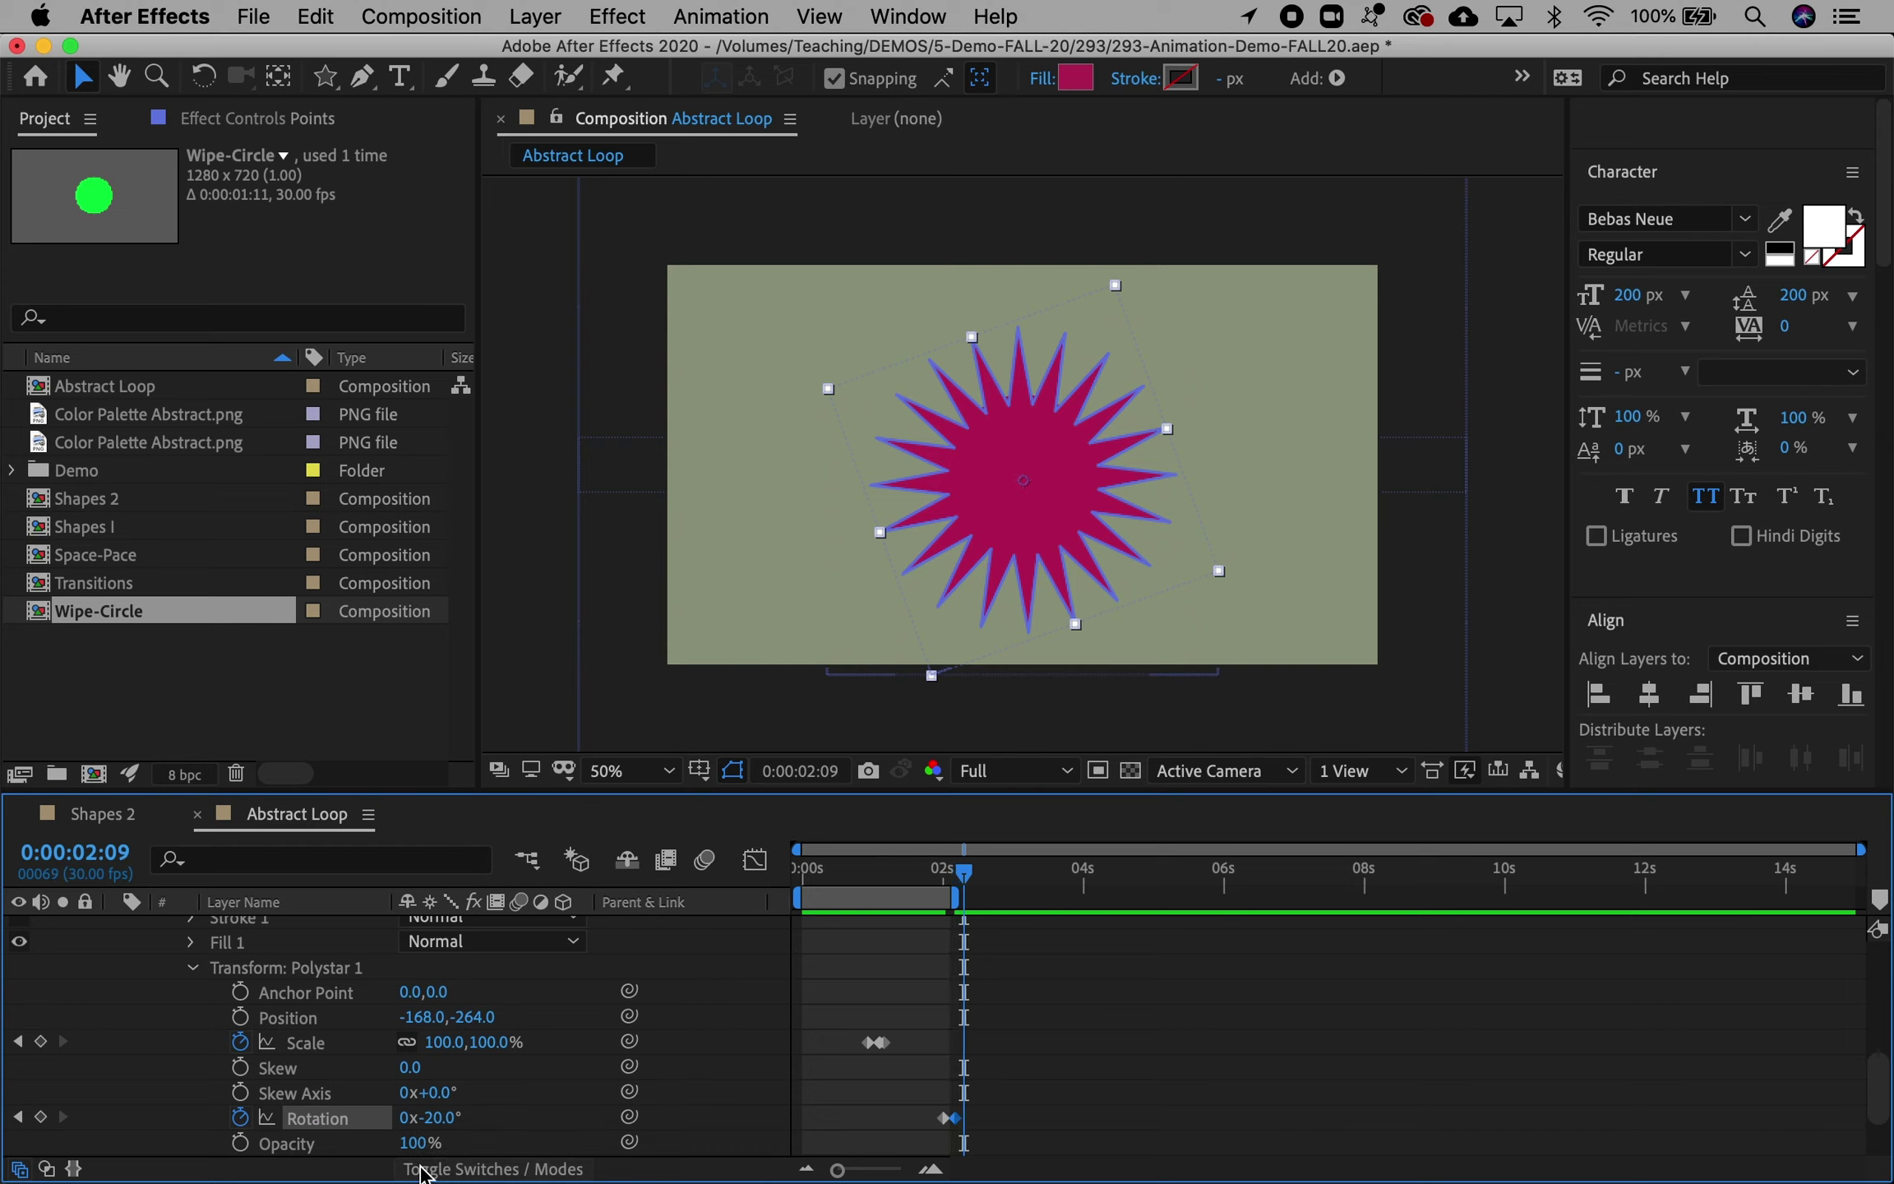
key("Page_Down")
key("Page_Down")
key("Page_Down")
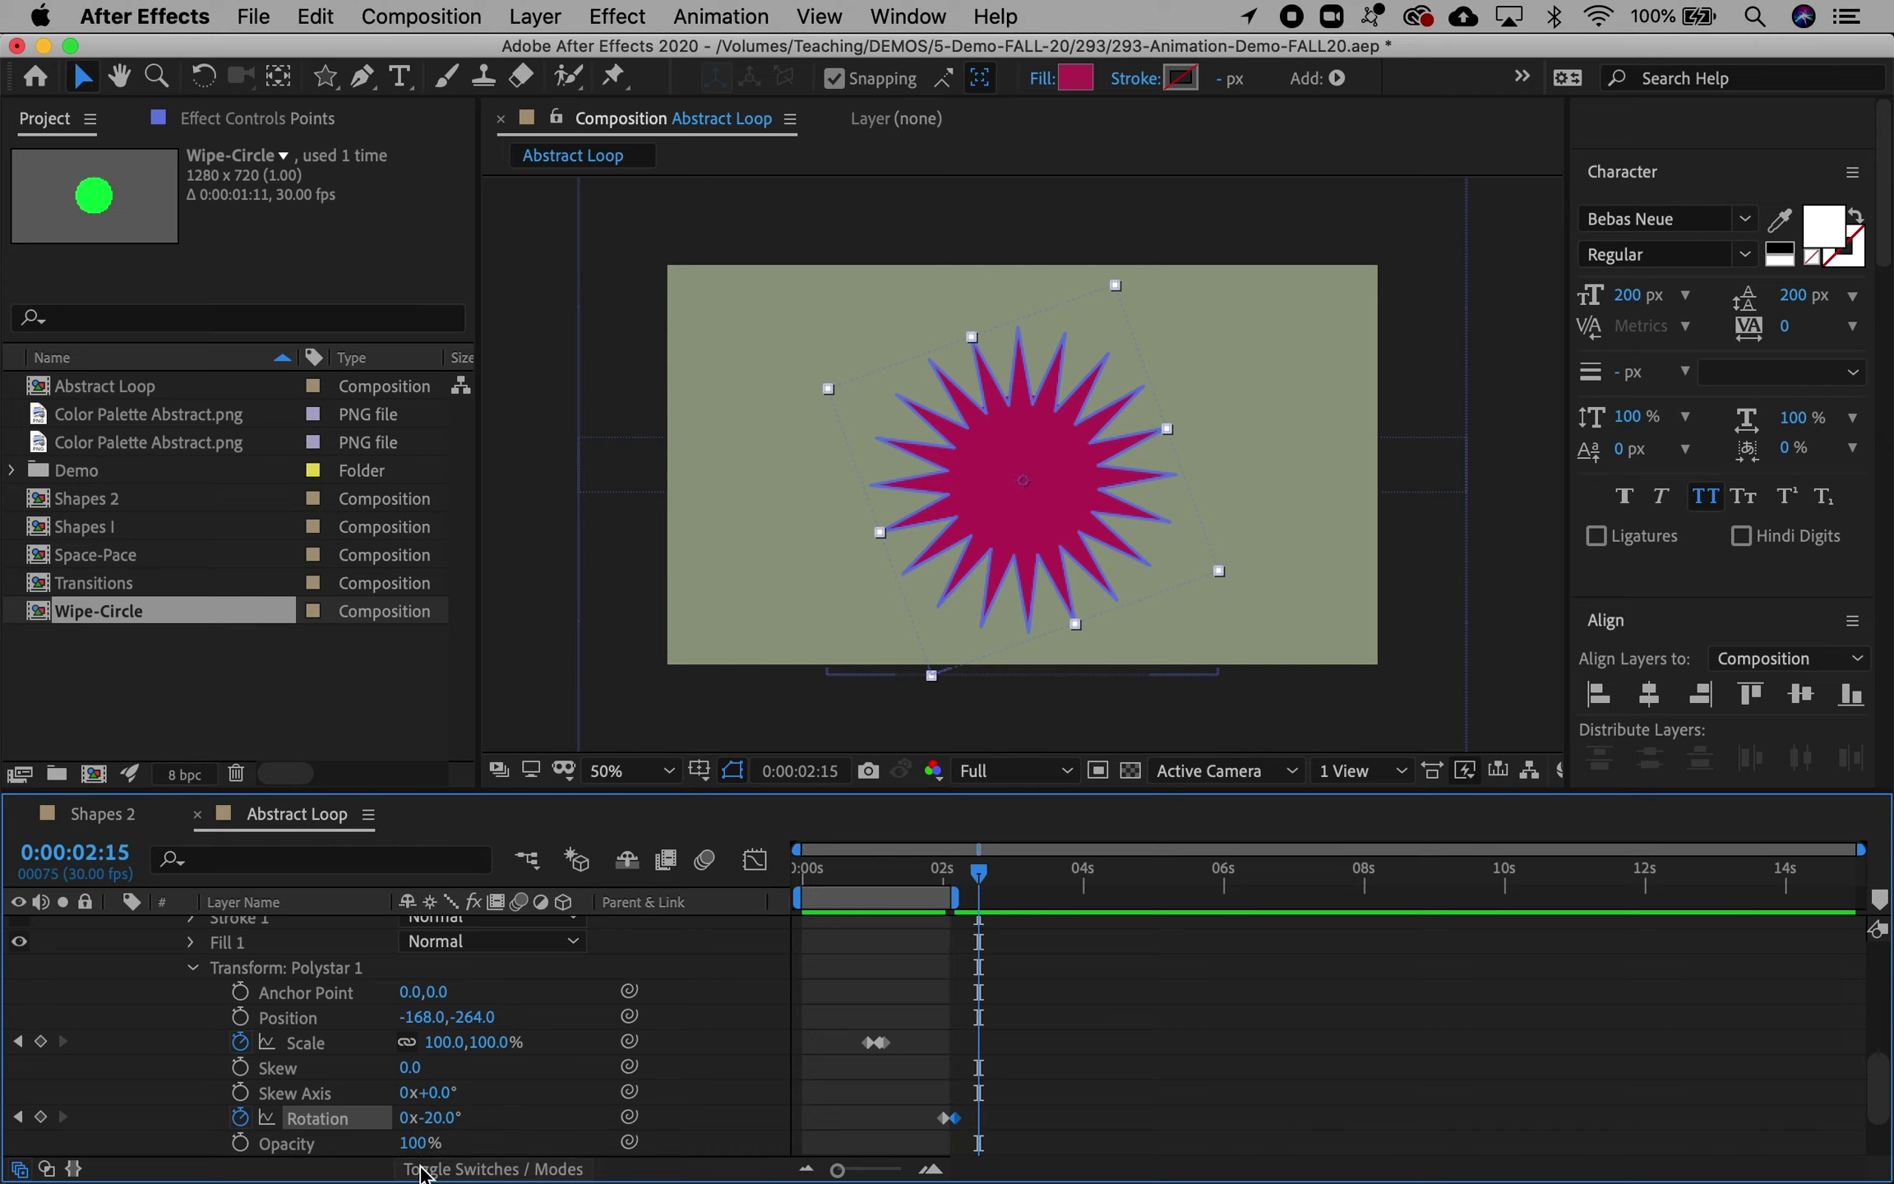
left_click(429, 1118)
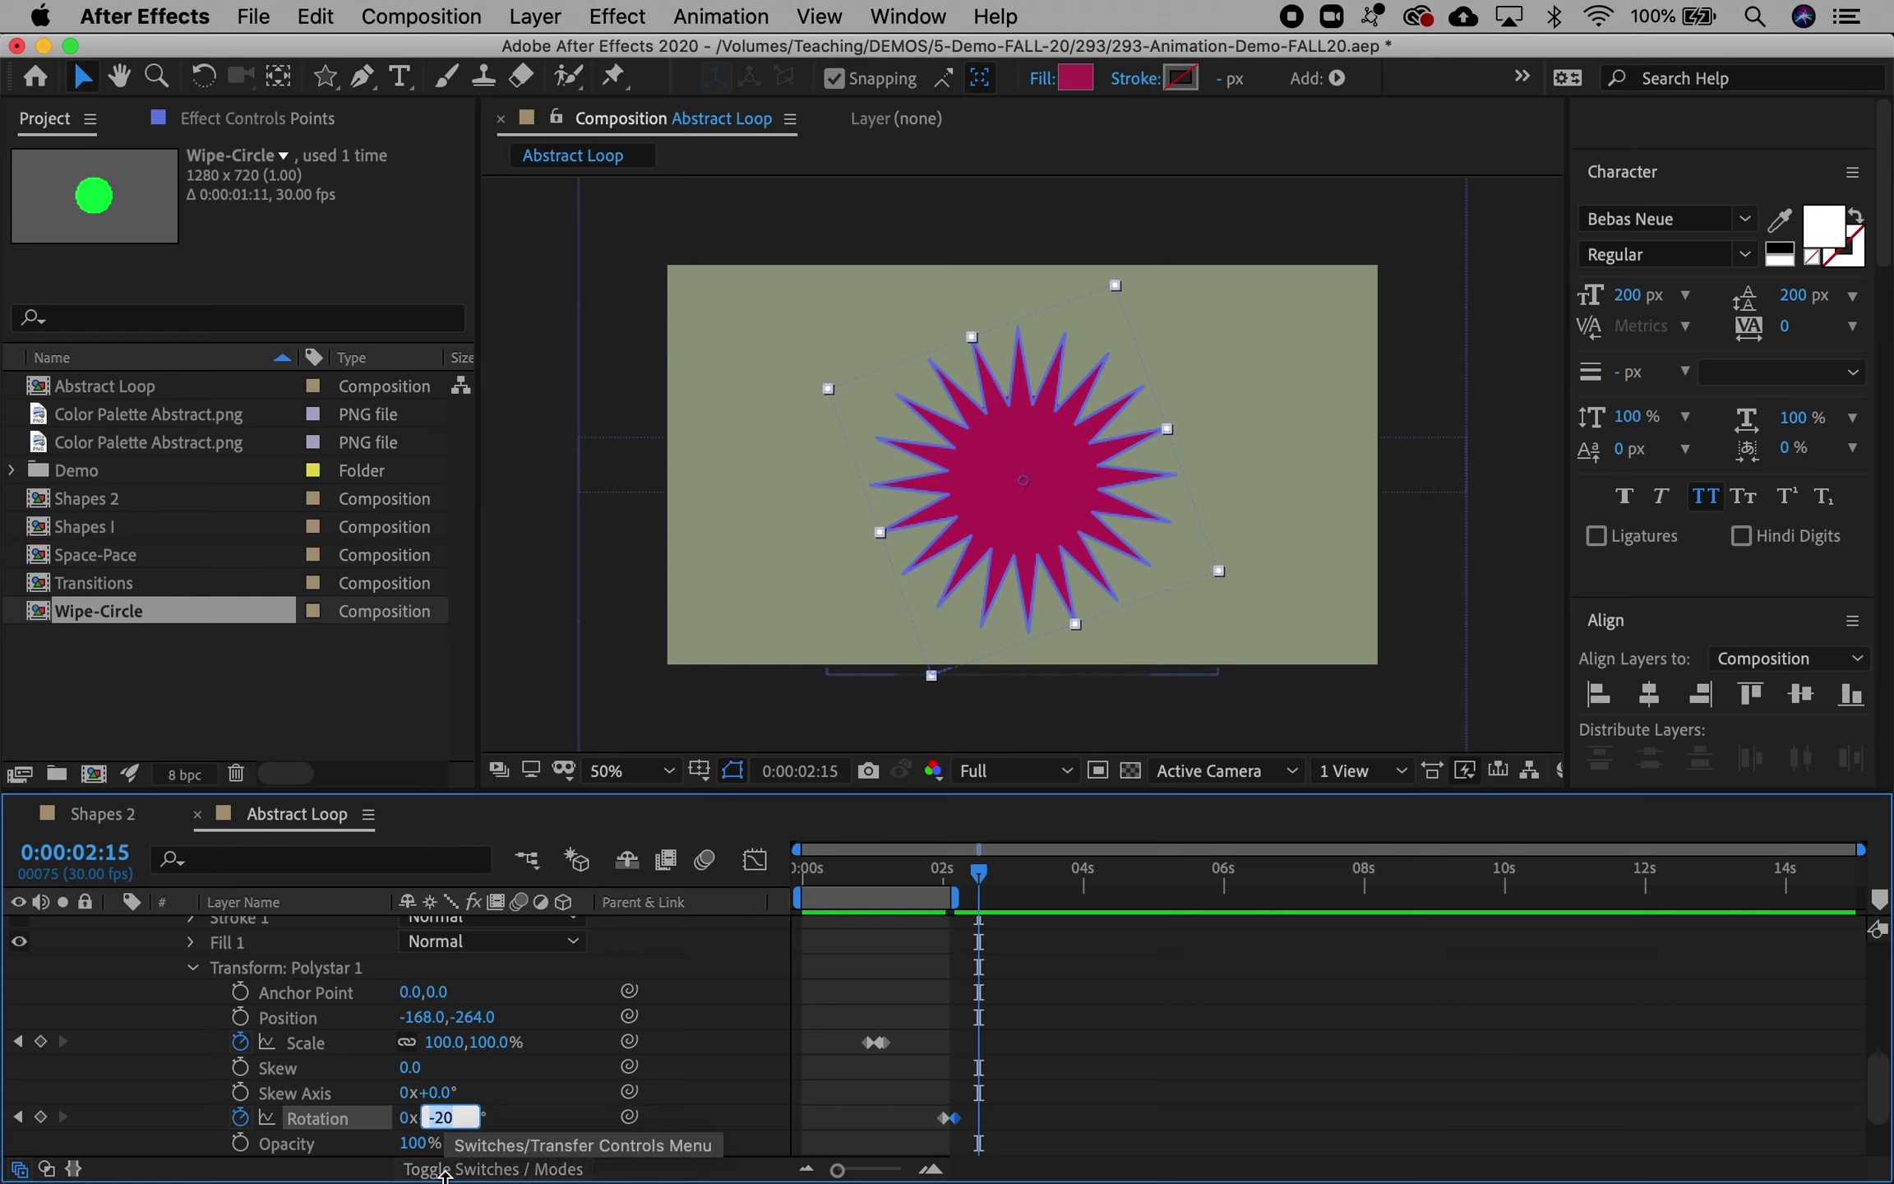
type("90")
key("Return")
key("Page_Down")
key("Page_Down")
key("Page_Down")
key("Page_Down")
key("Page_Down")
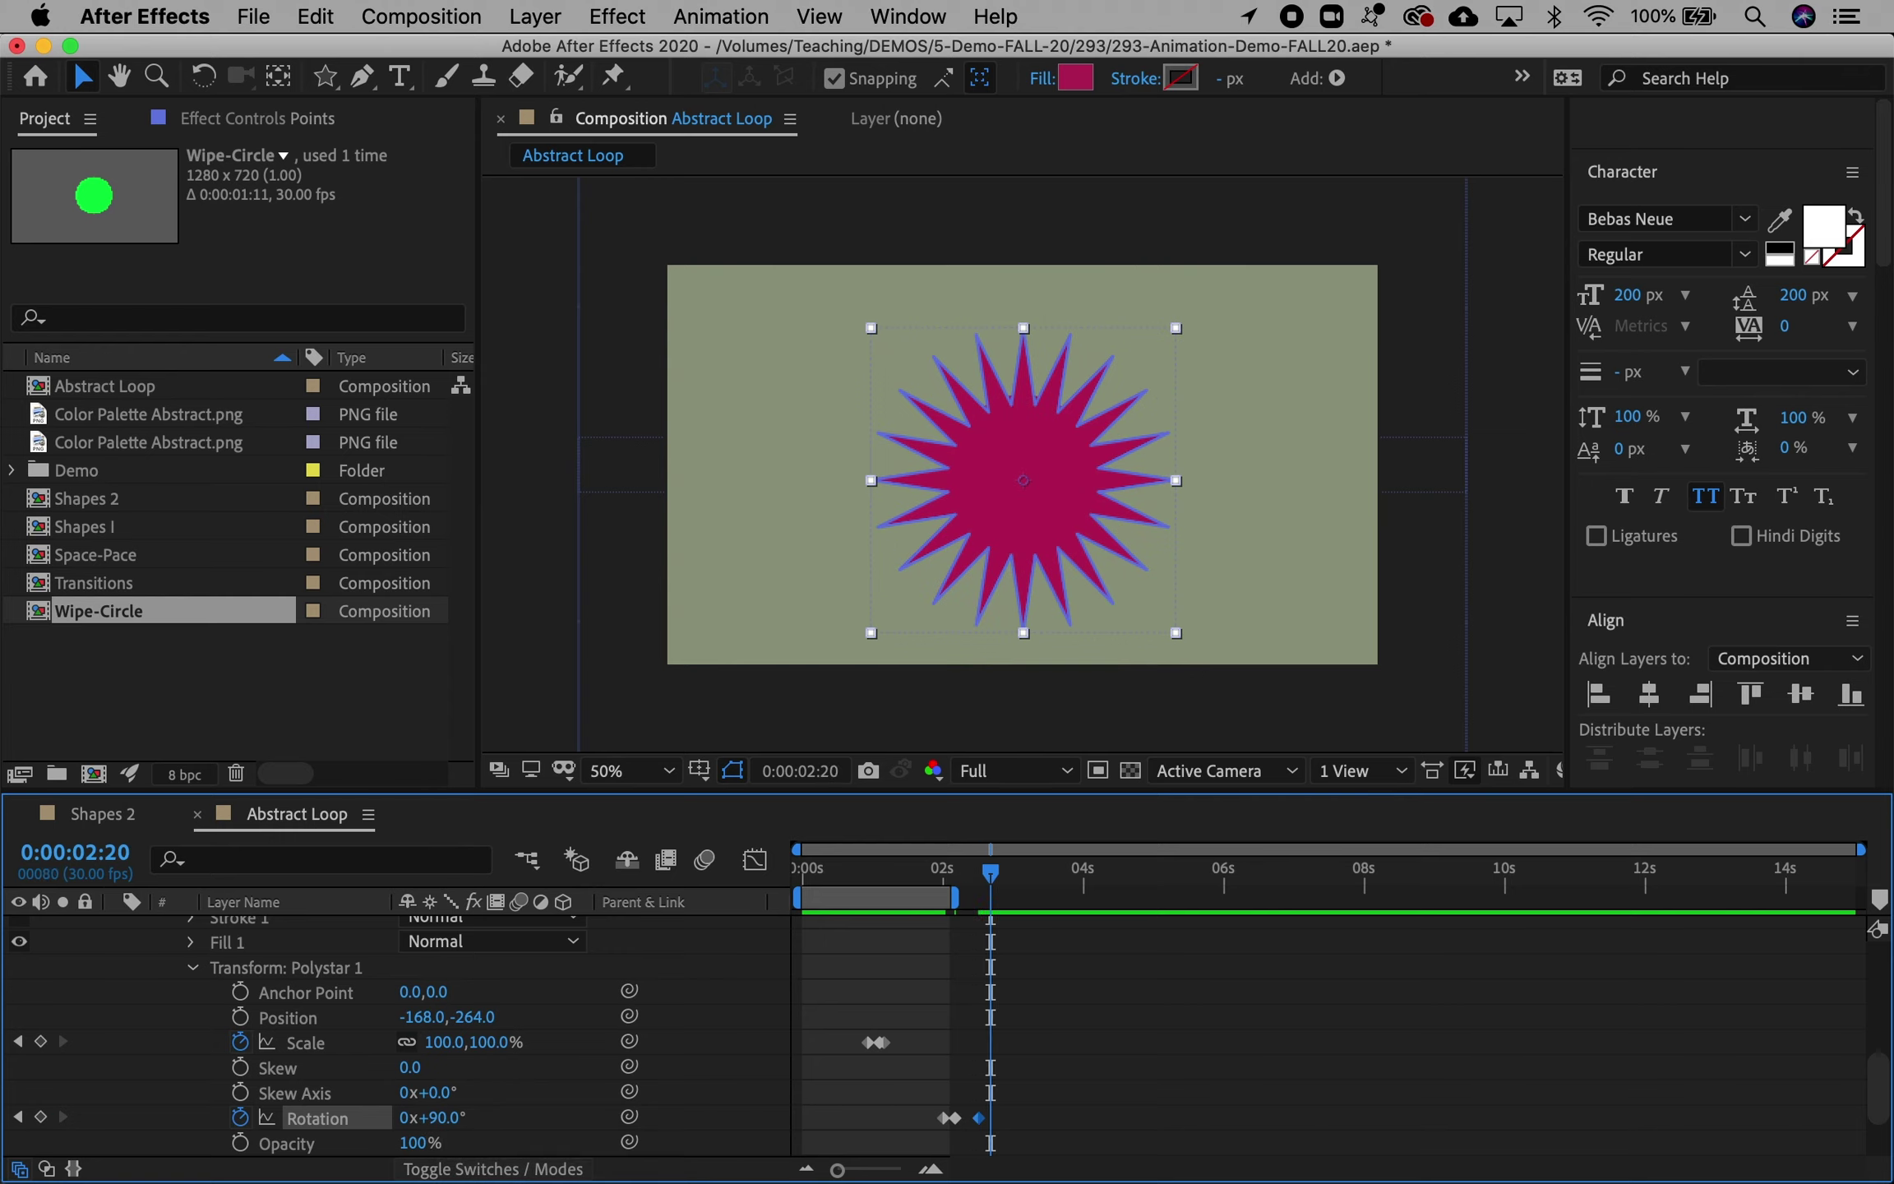
left_click(448, 1119)
type("0")
key("Return")
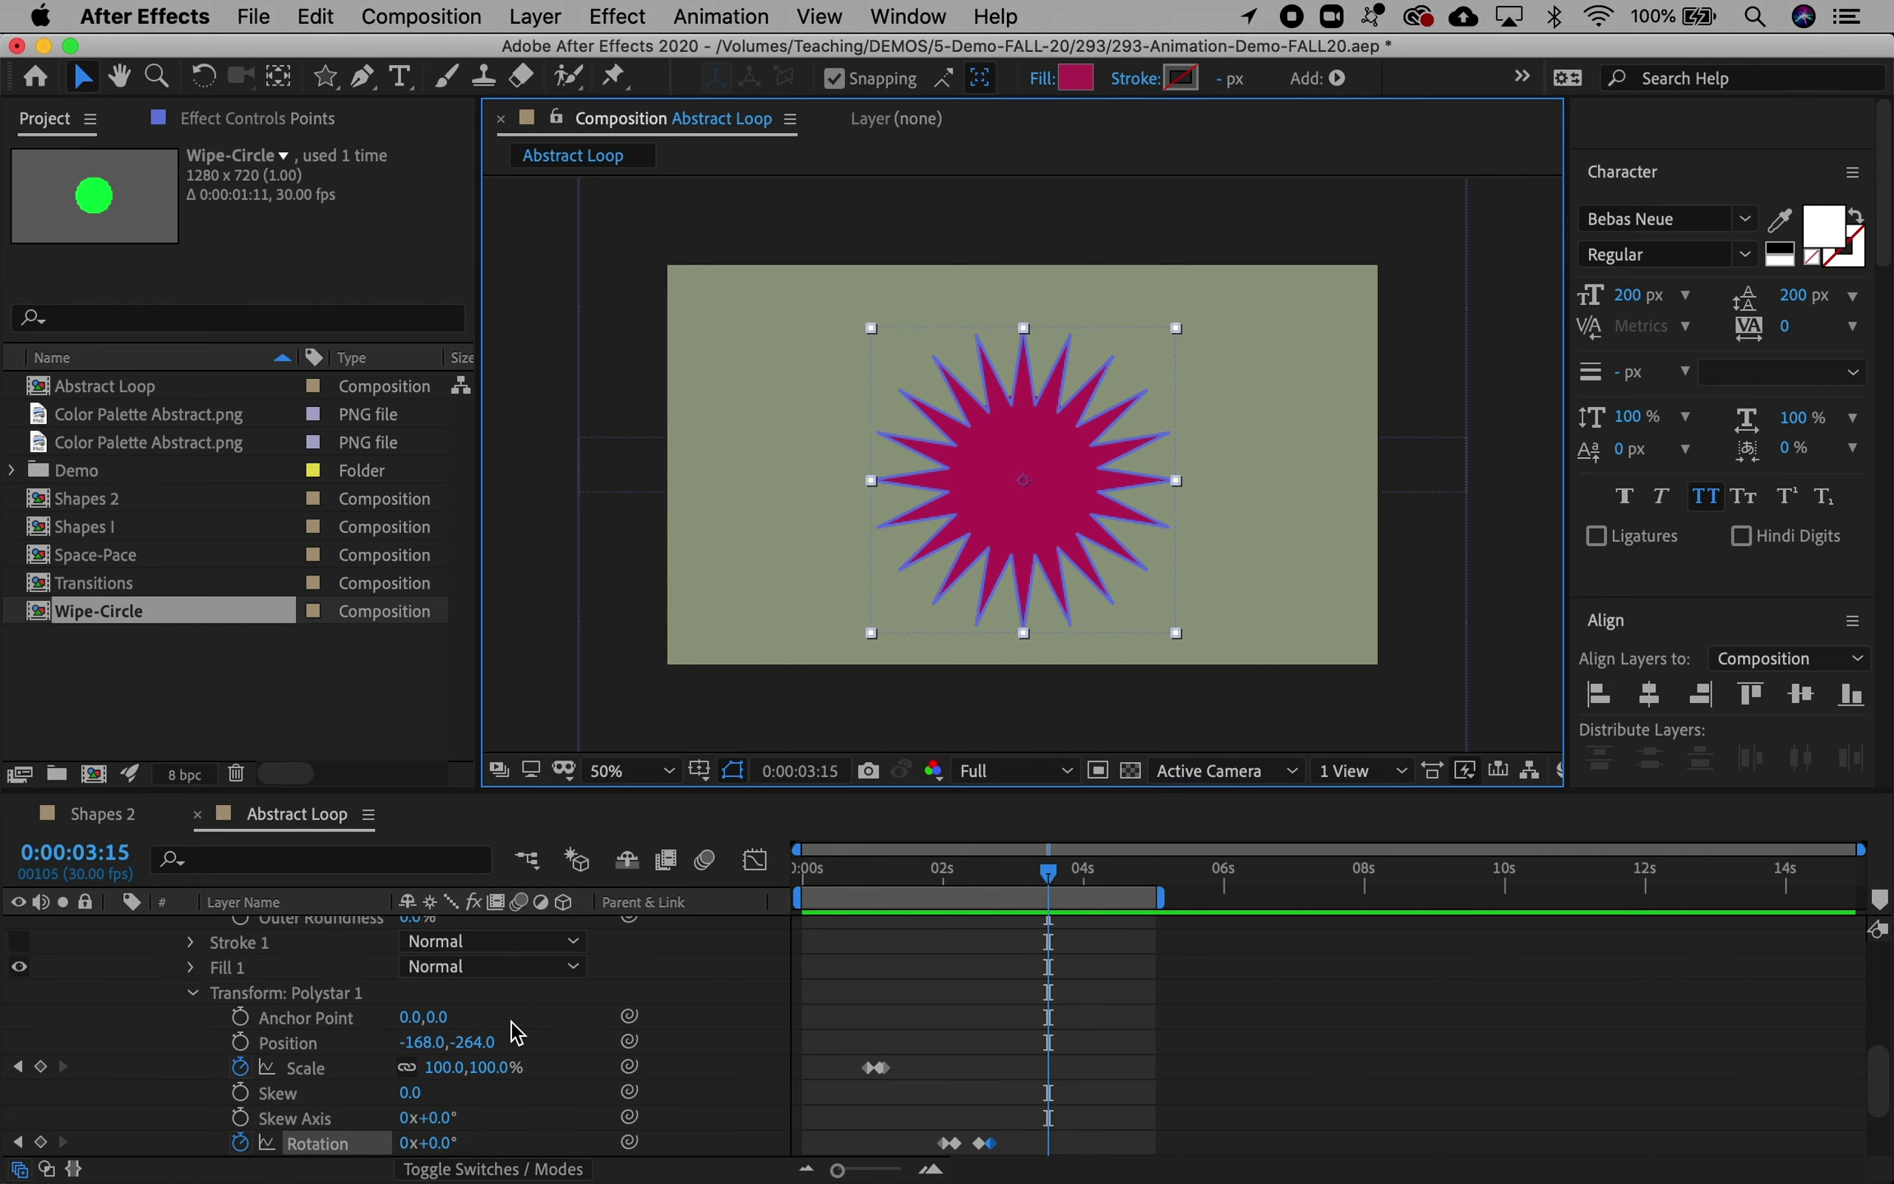
scroll(514, 1029, "up", 10)
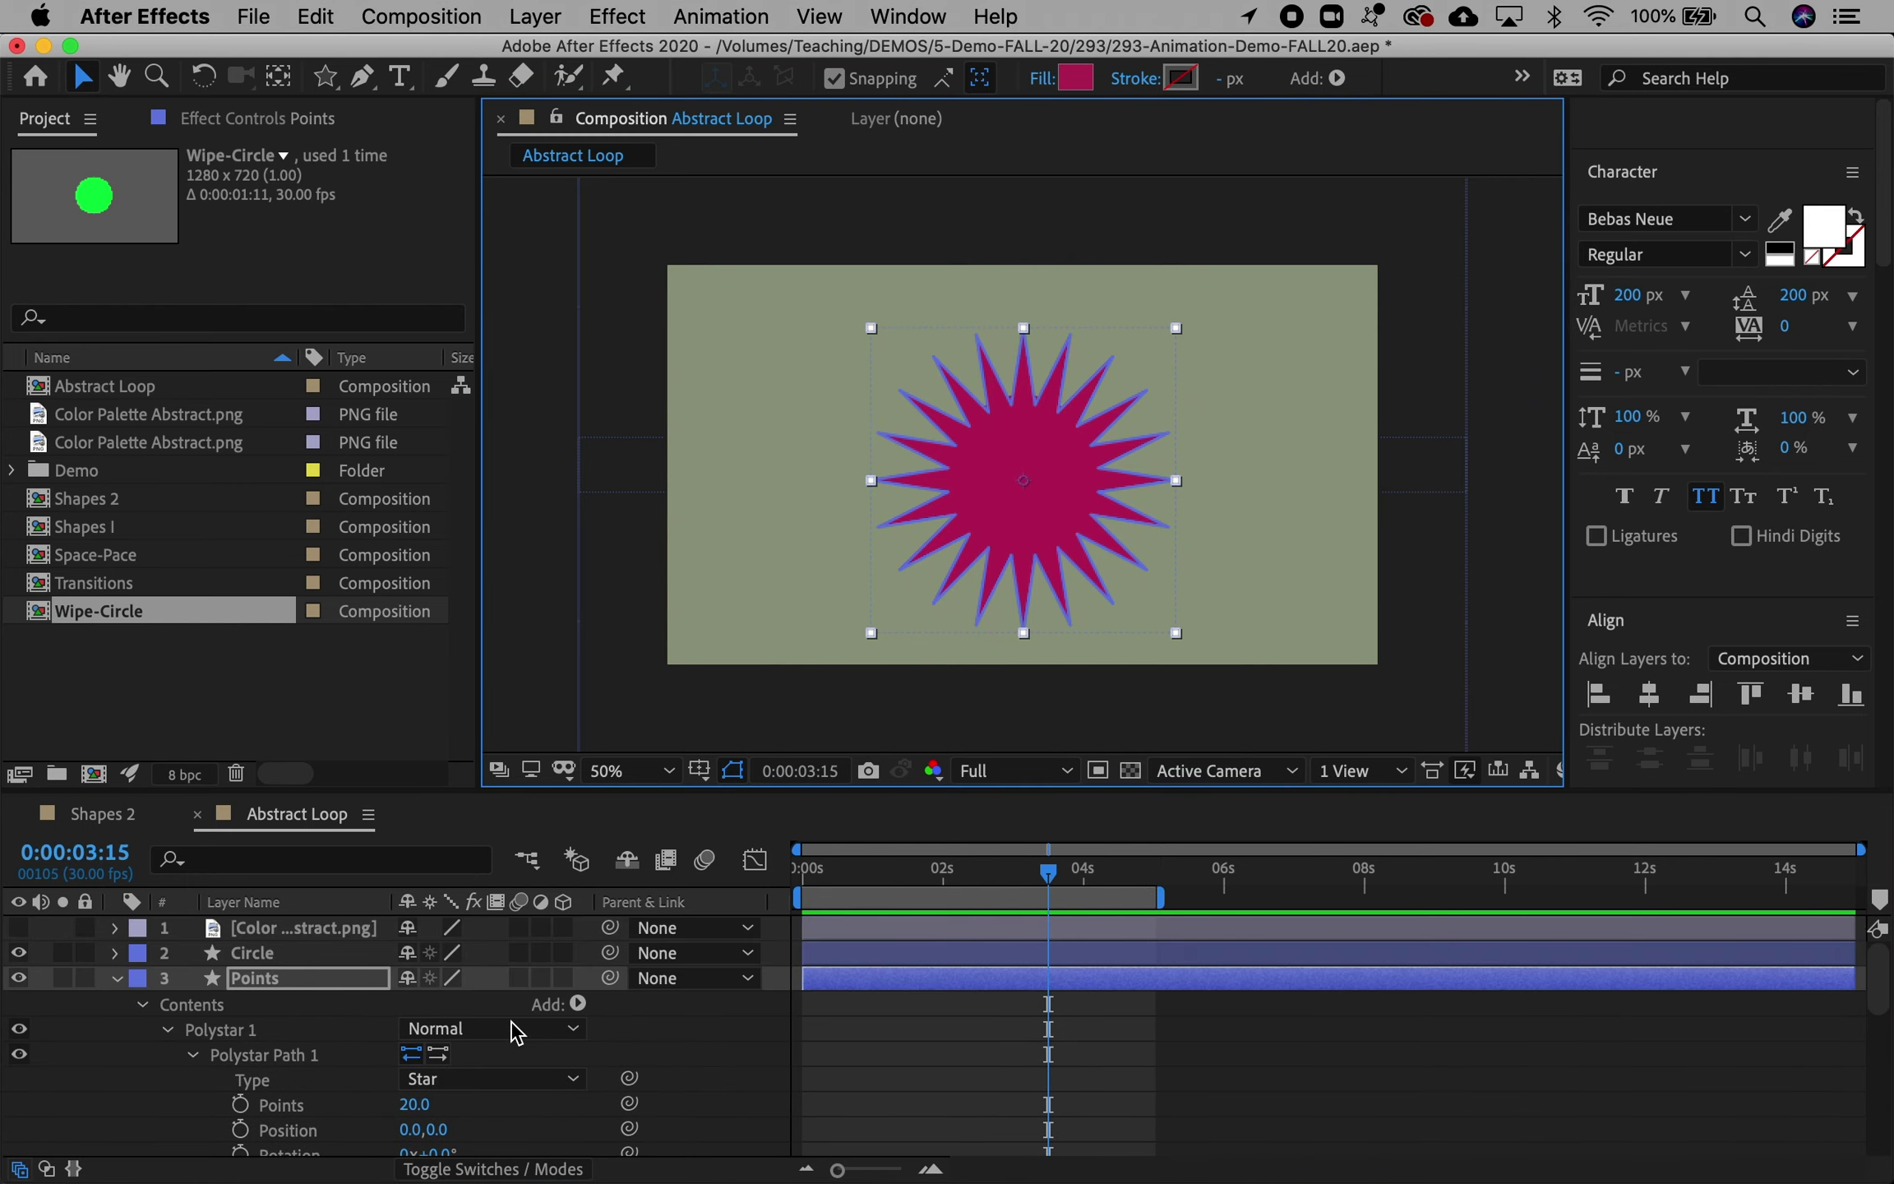
Step: Add a star Scale keyframe at 3:15 and swell it to 120% a few frames later
left_click(116, 977)
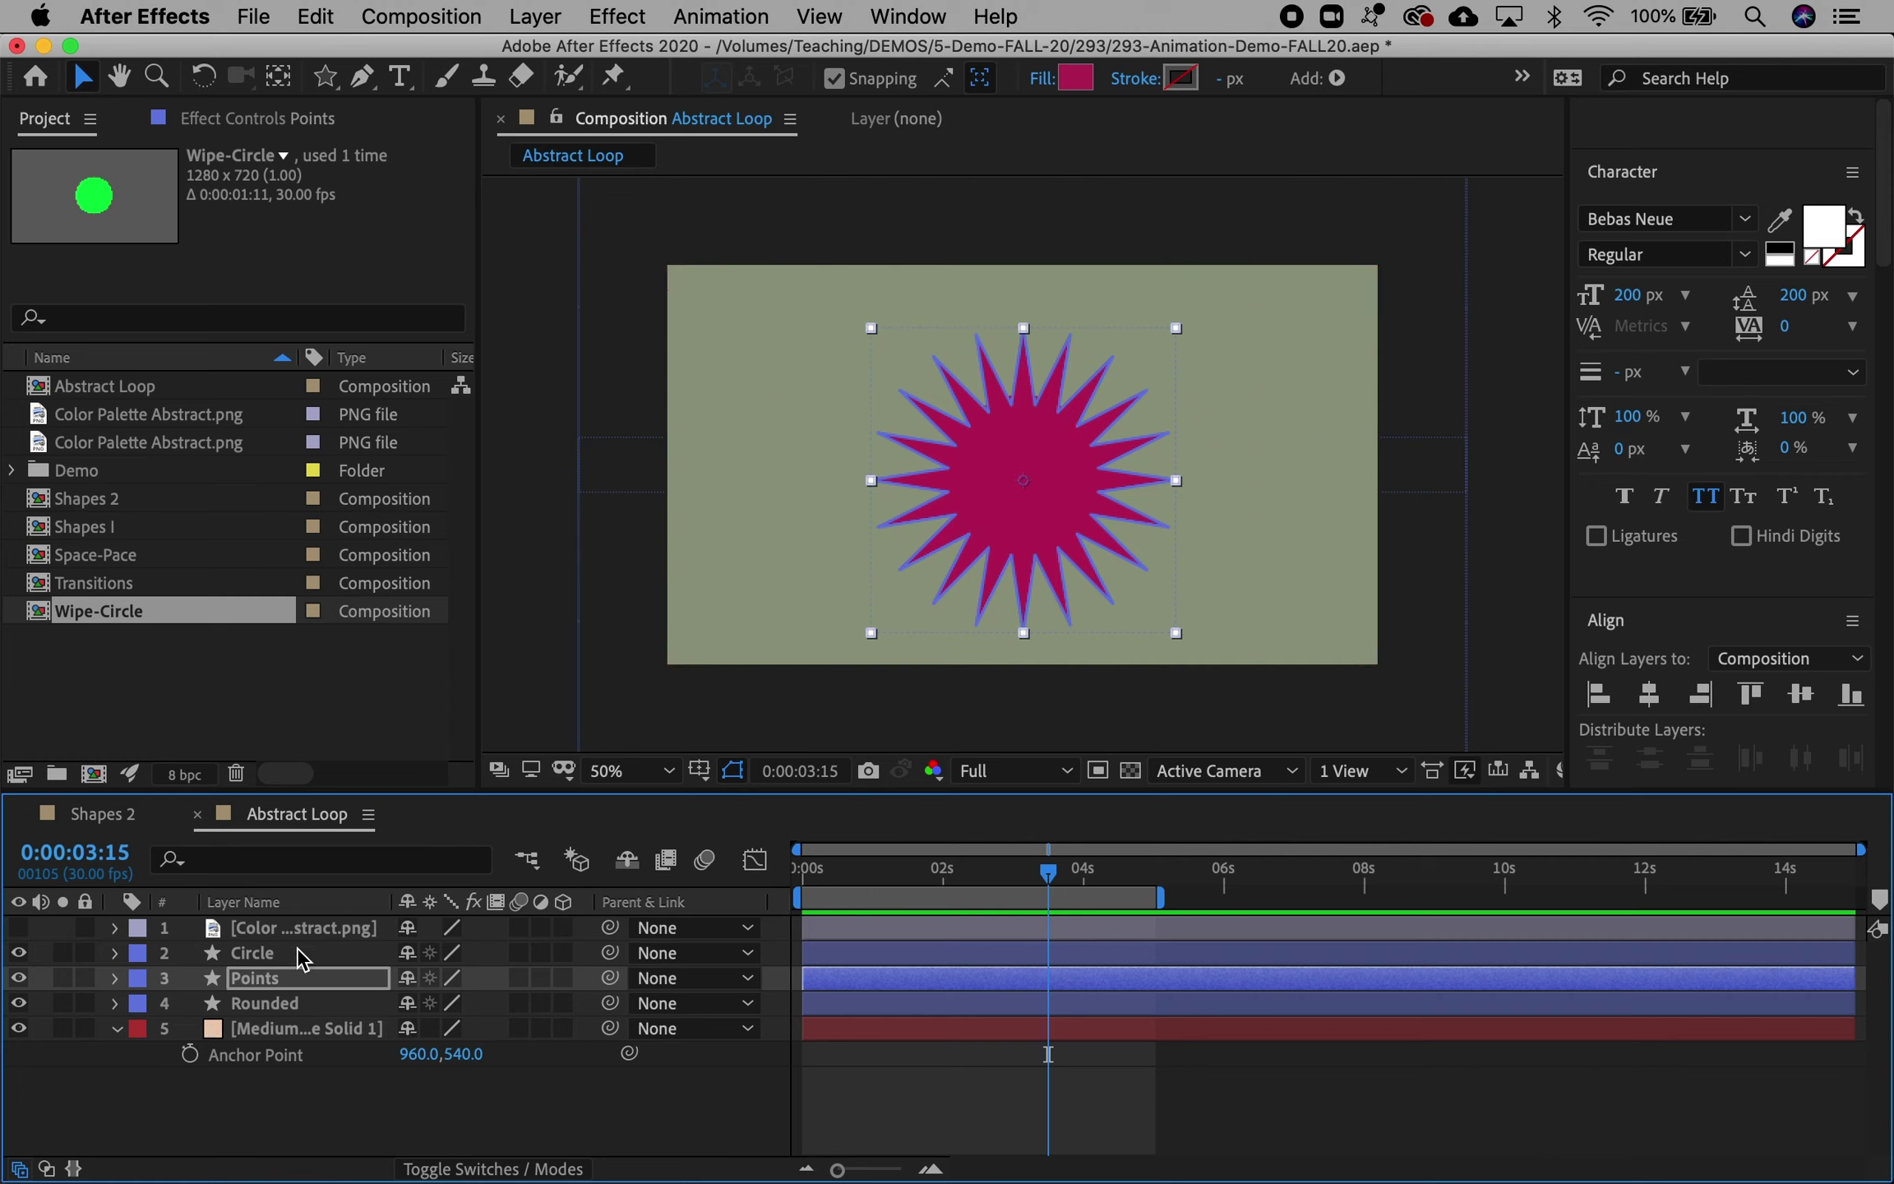
left_click(116, 978)
scroll(188, 1097, "down", 1)
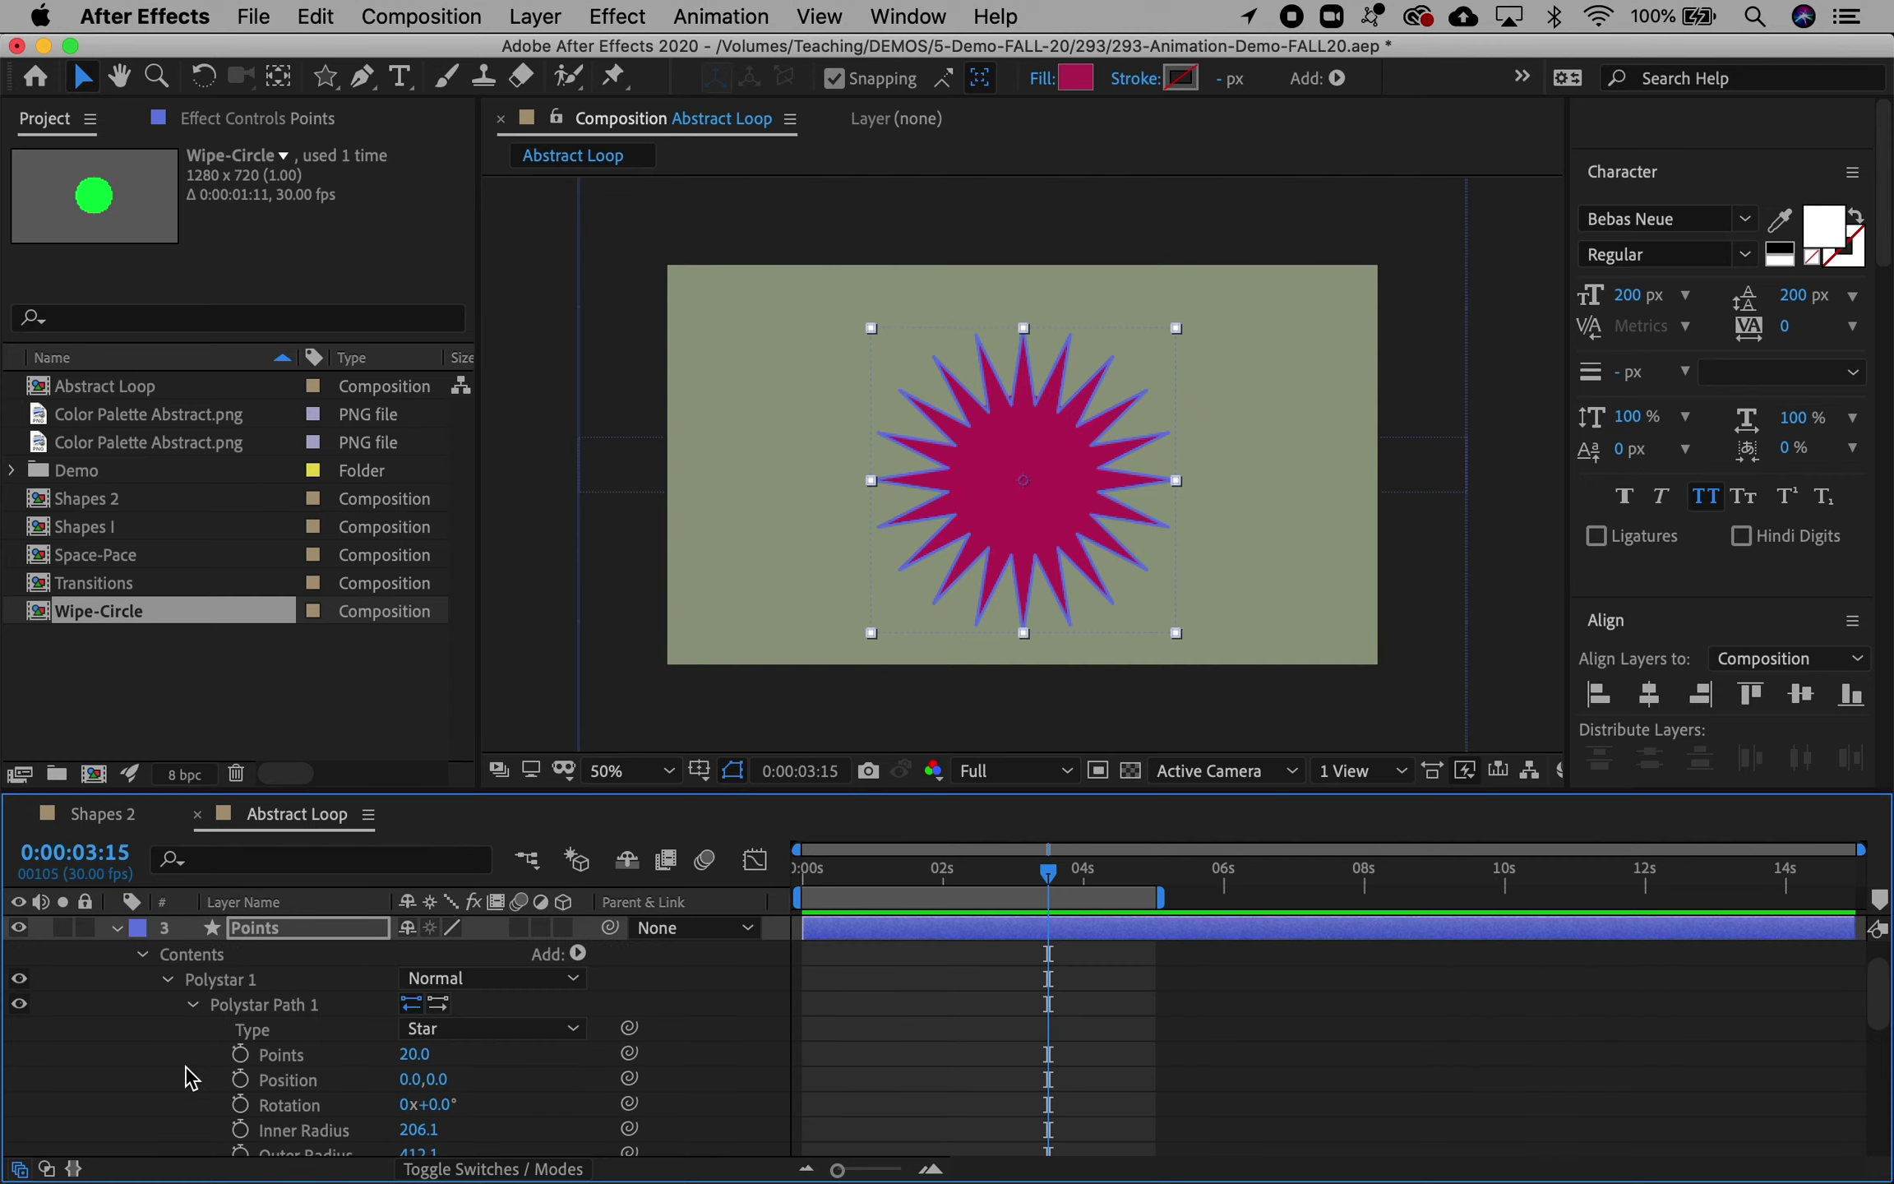
scroll(187, 1098, "down", 5)
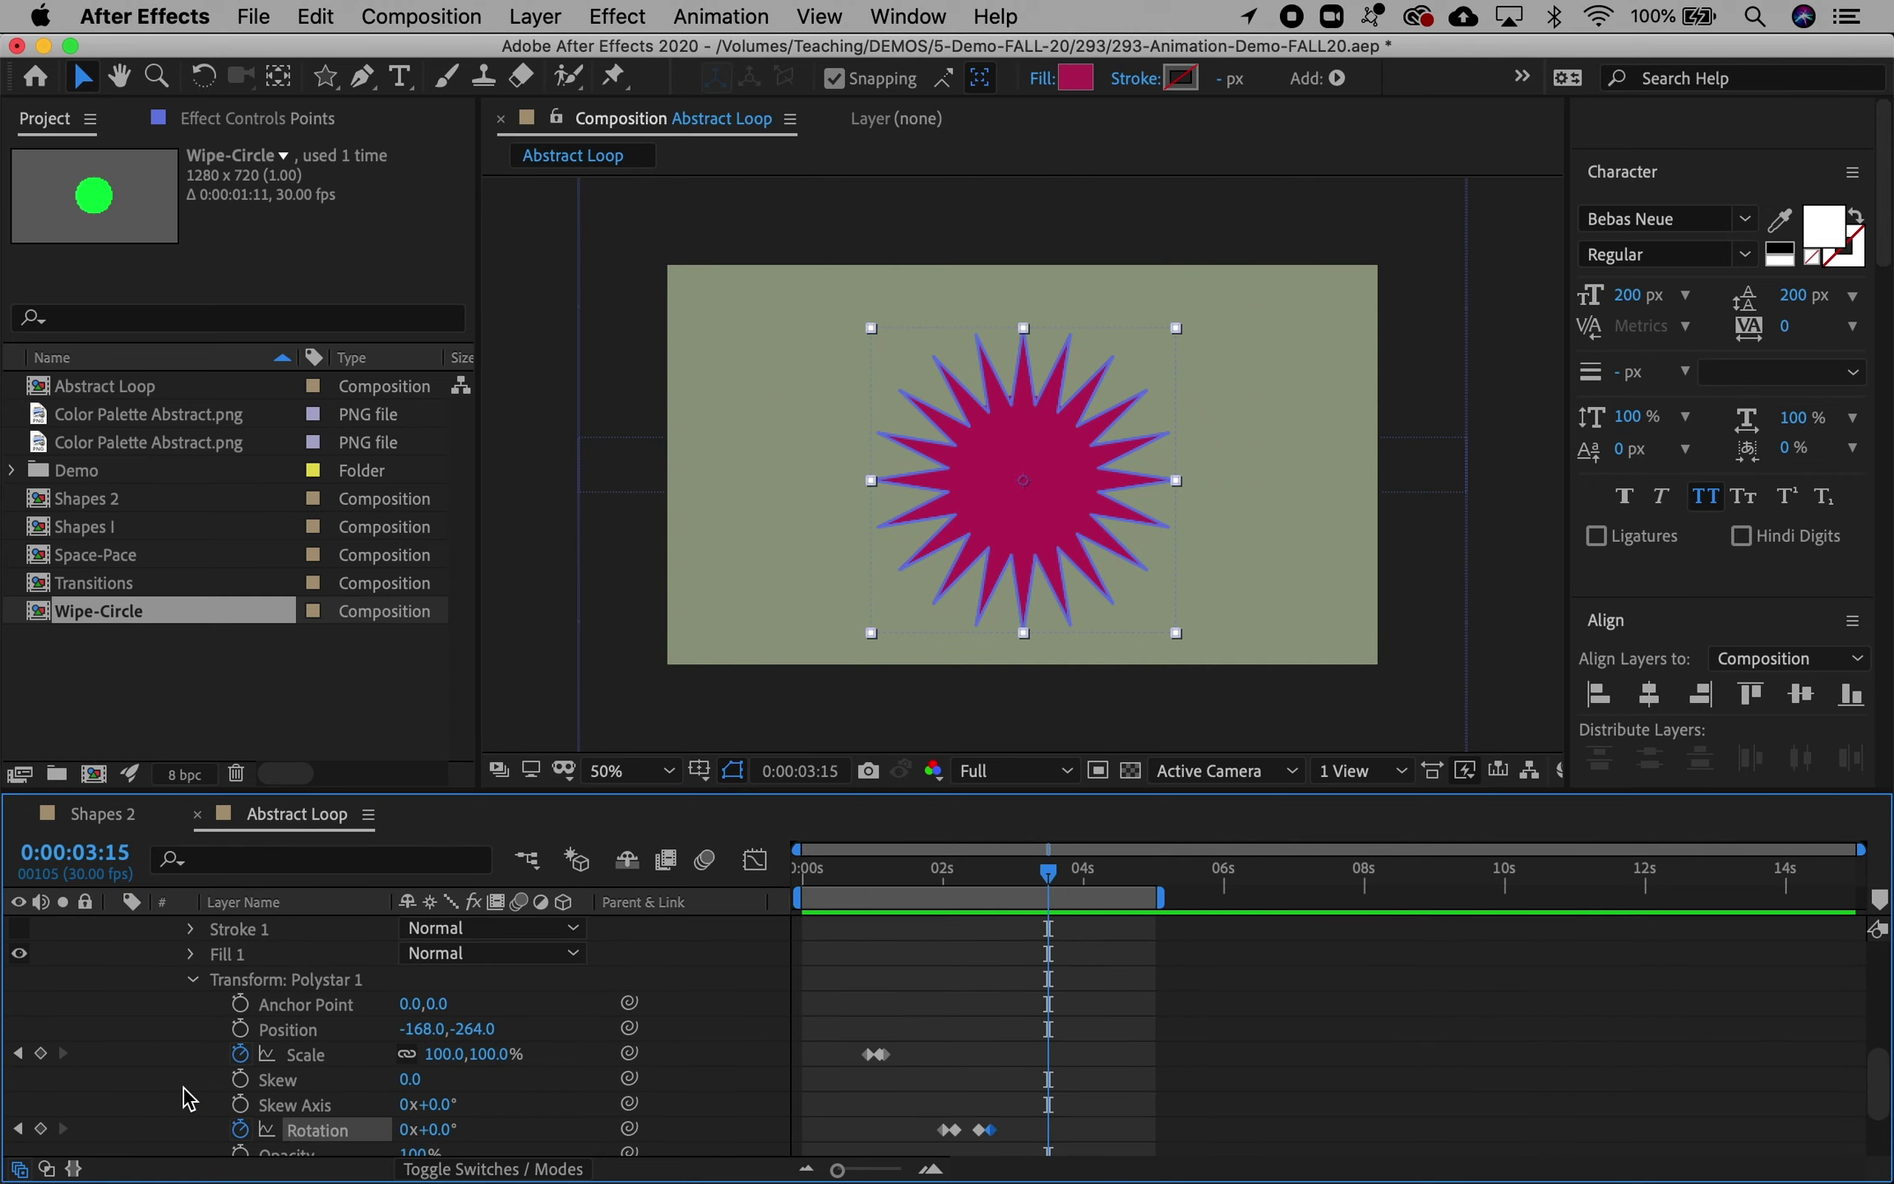
left_click(40, 1057)
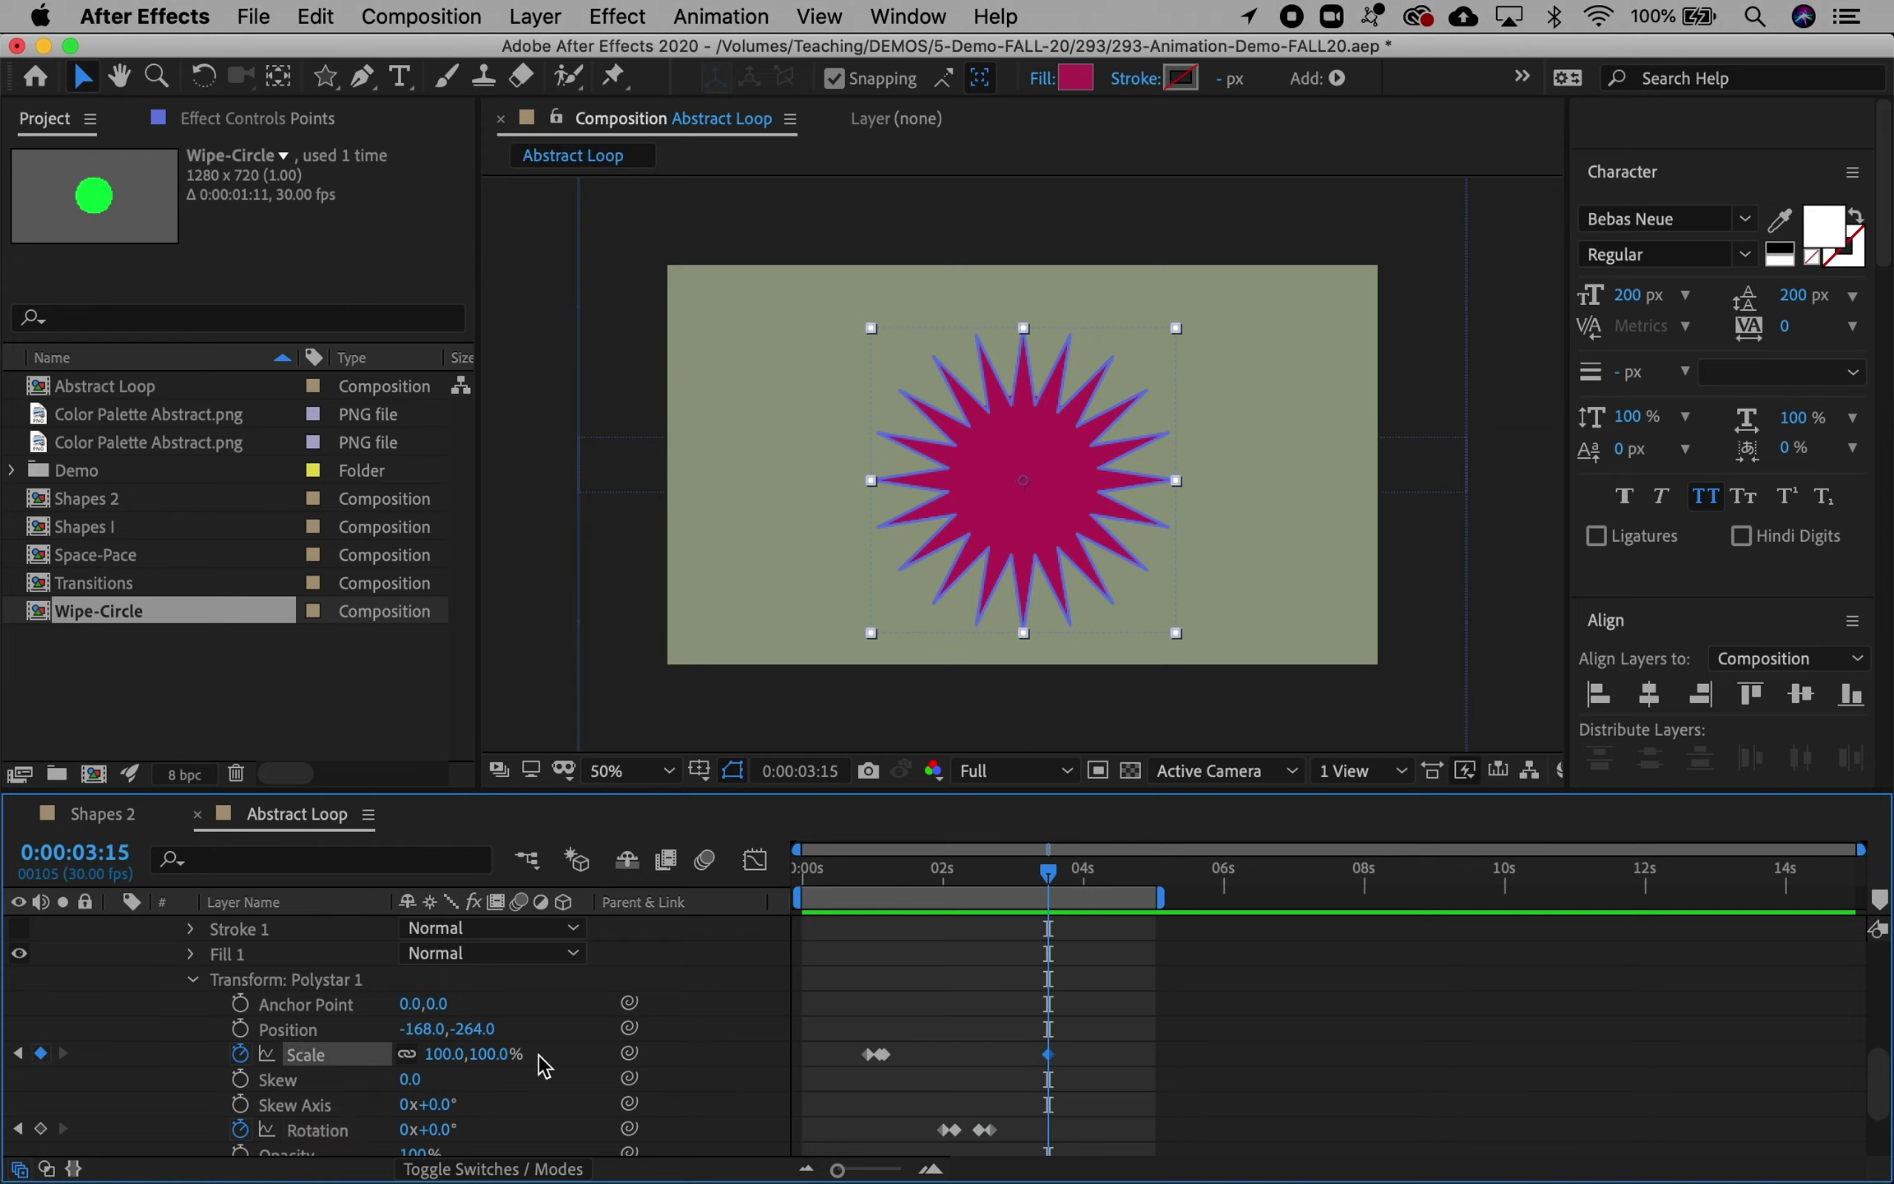
key("Page_Down")
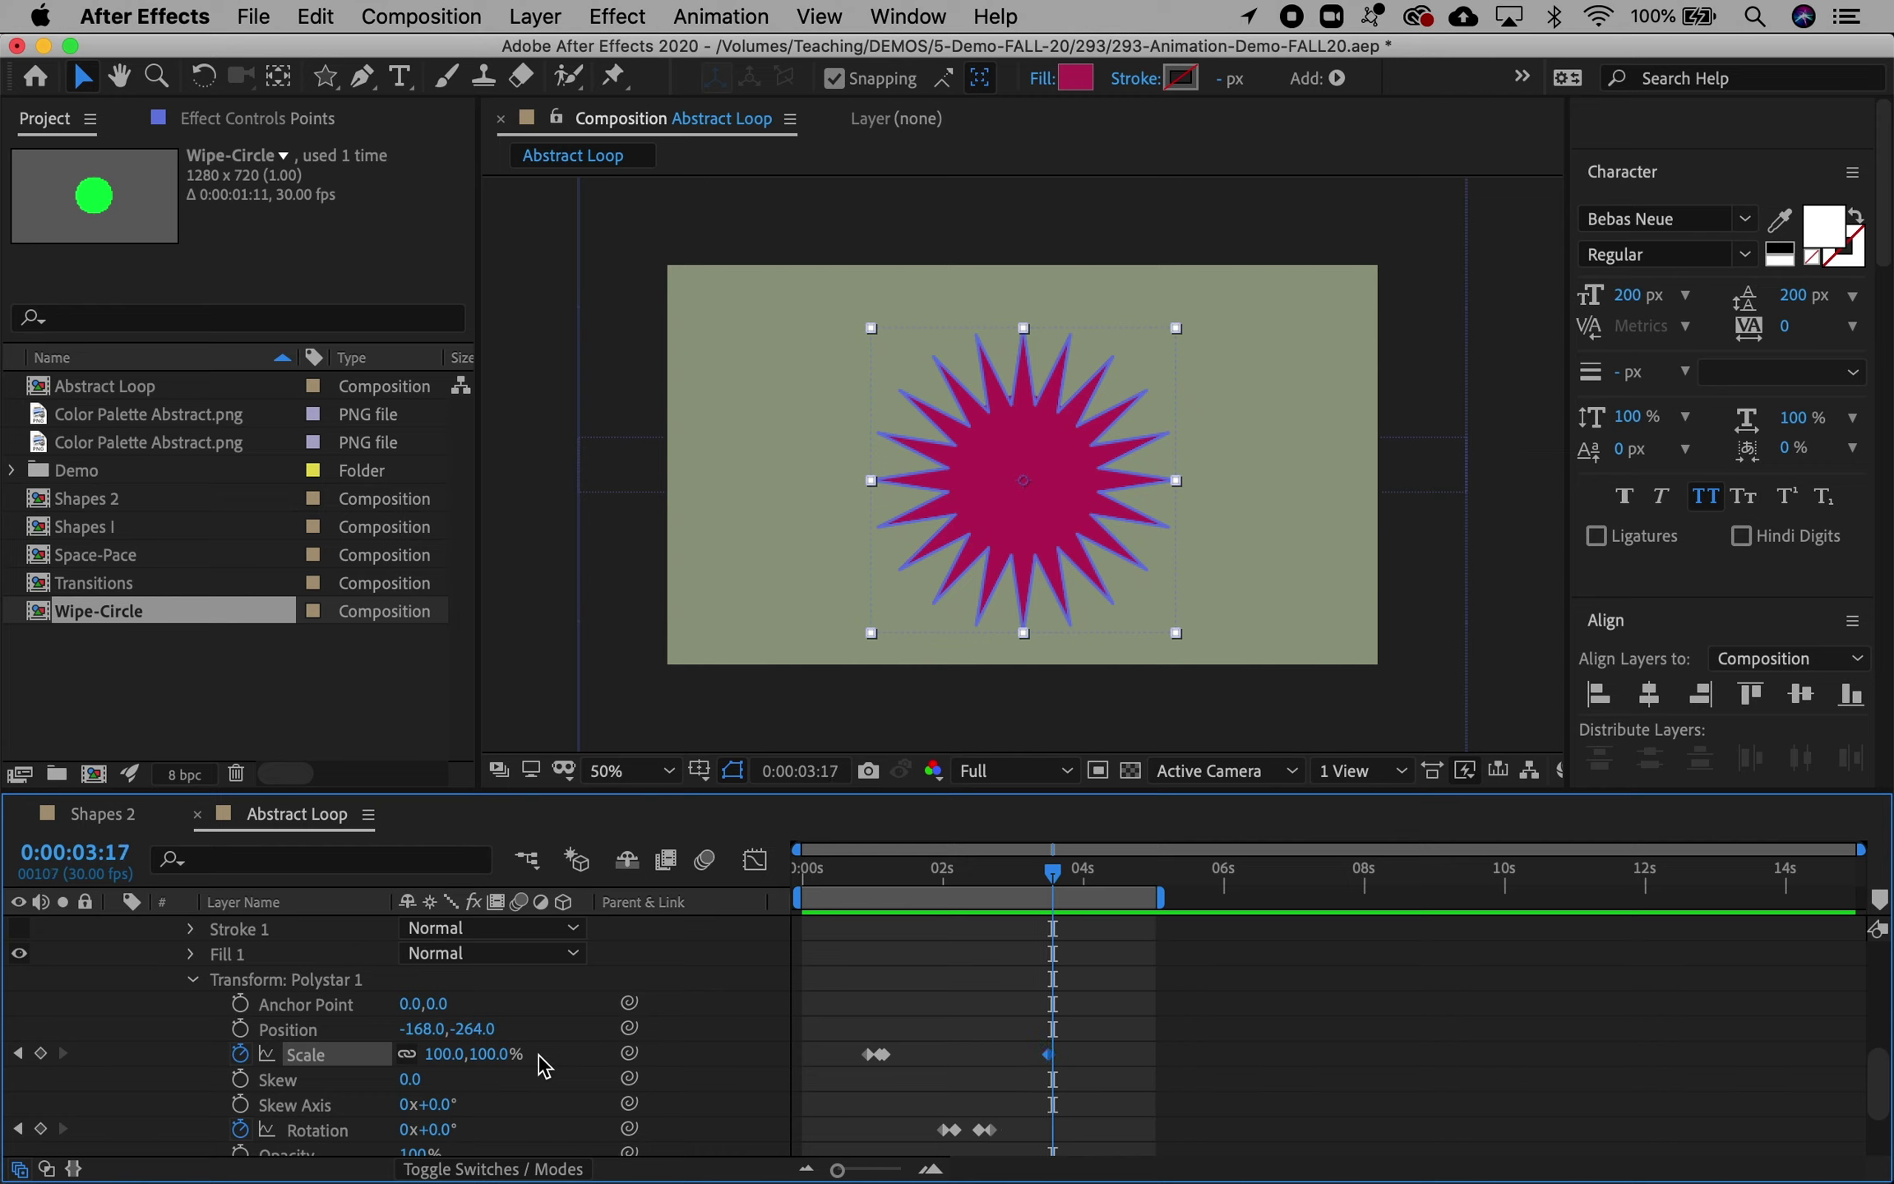
key("Page_Down")
key("Page_Down")
key("Page_Down")
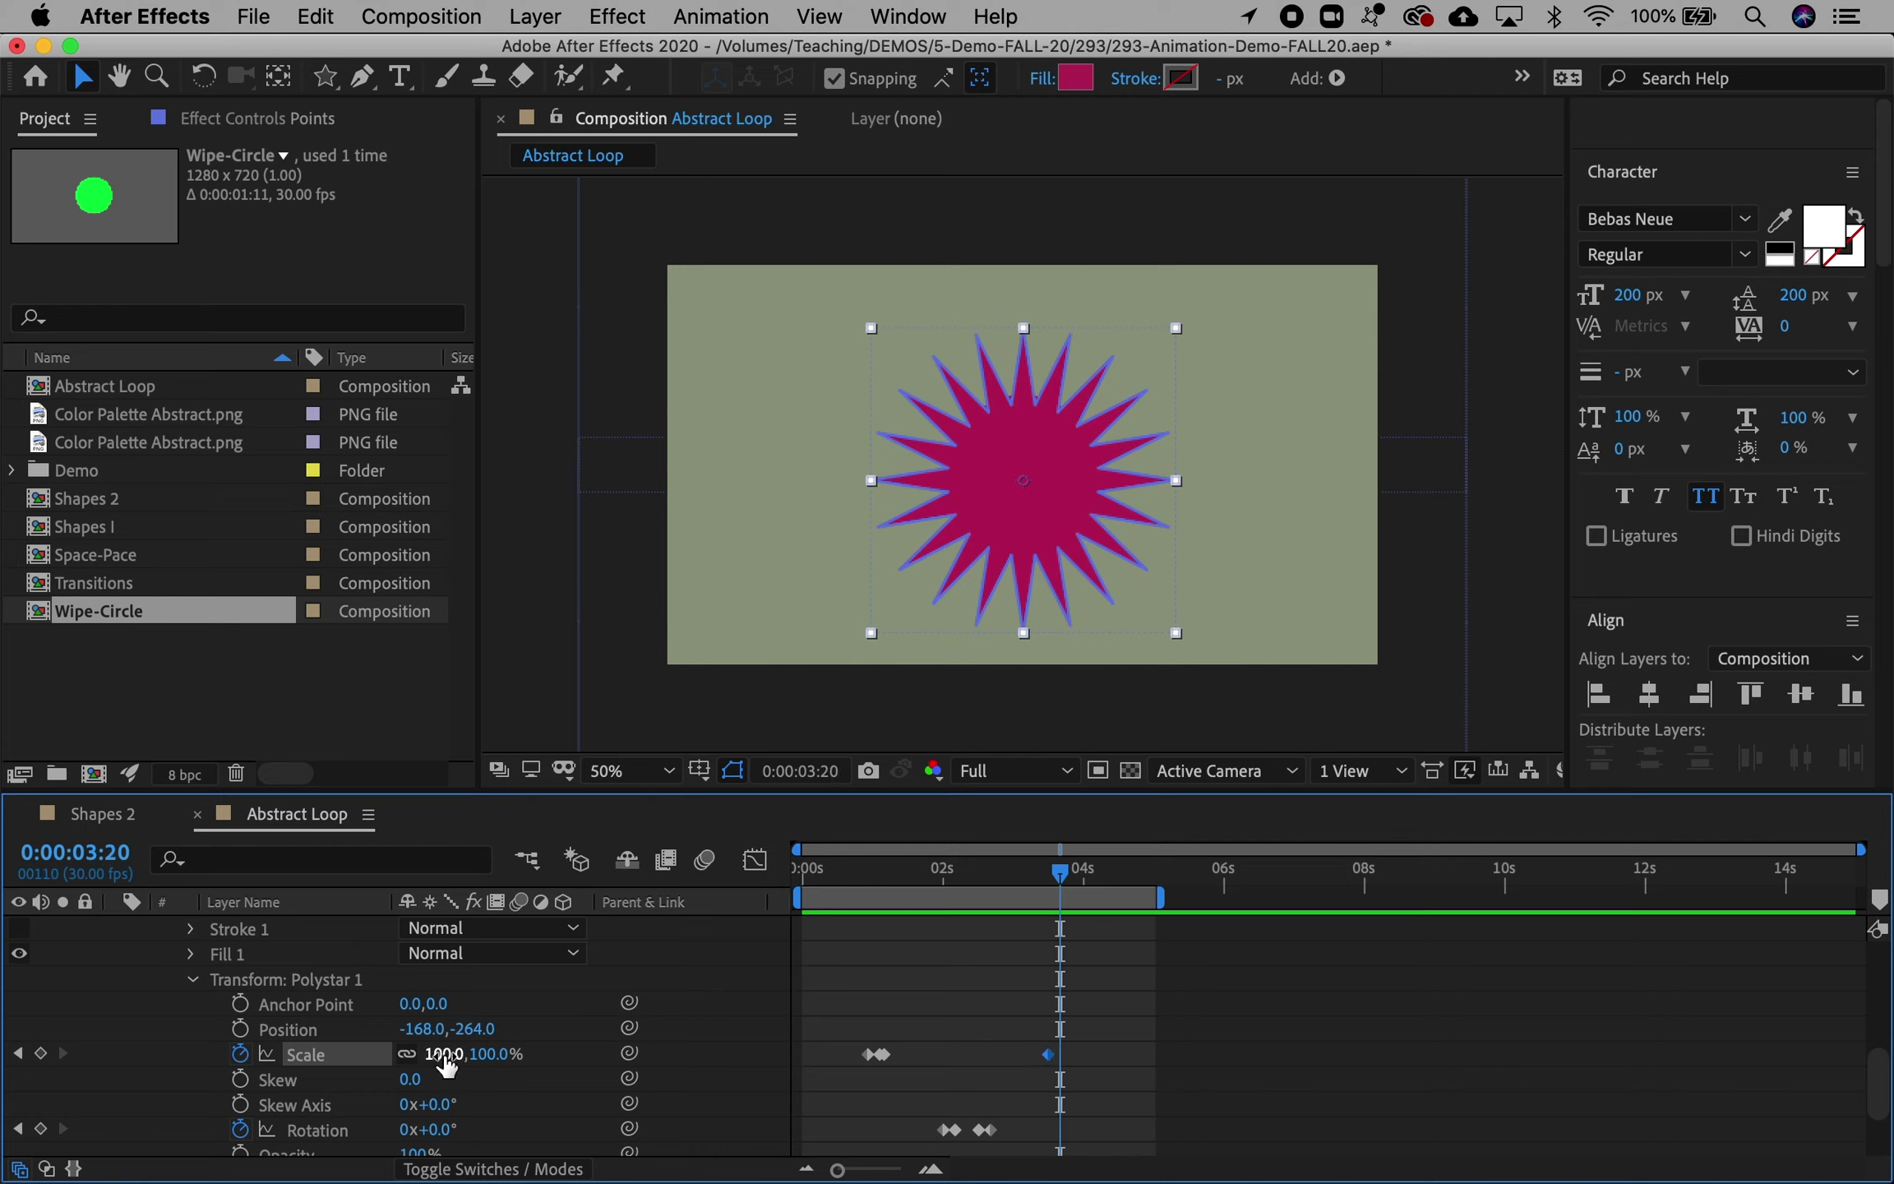
key("Page_Down")
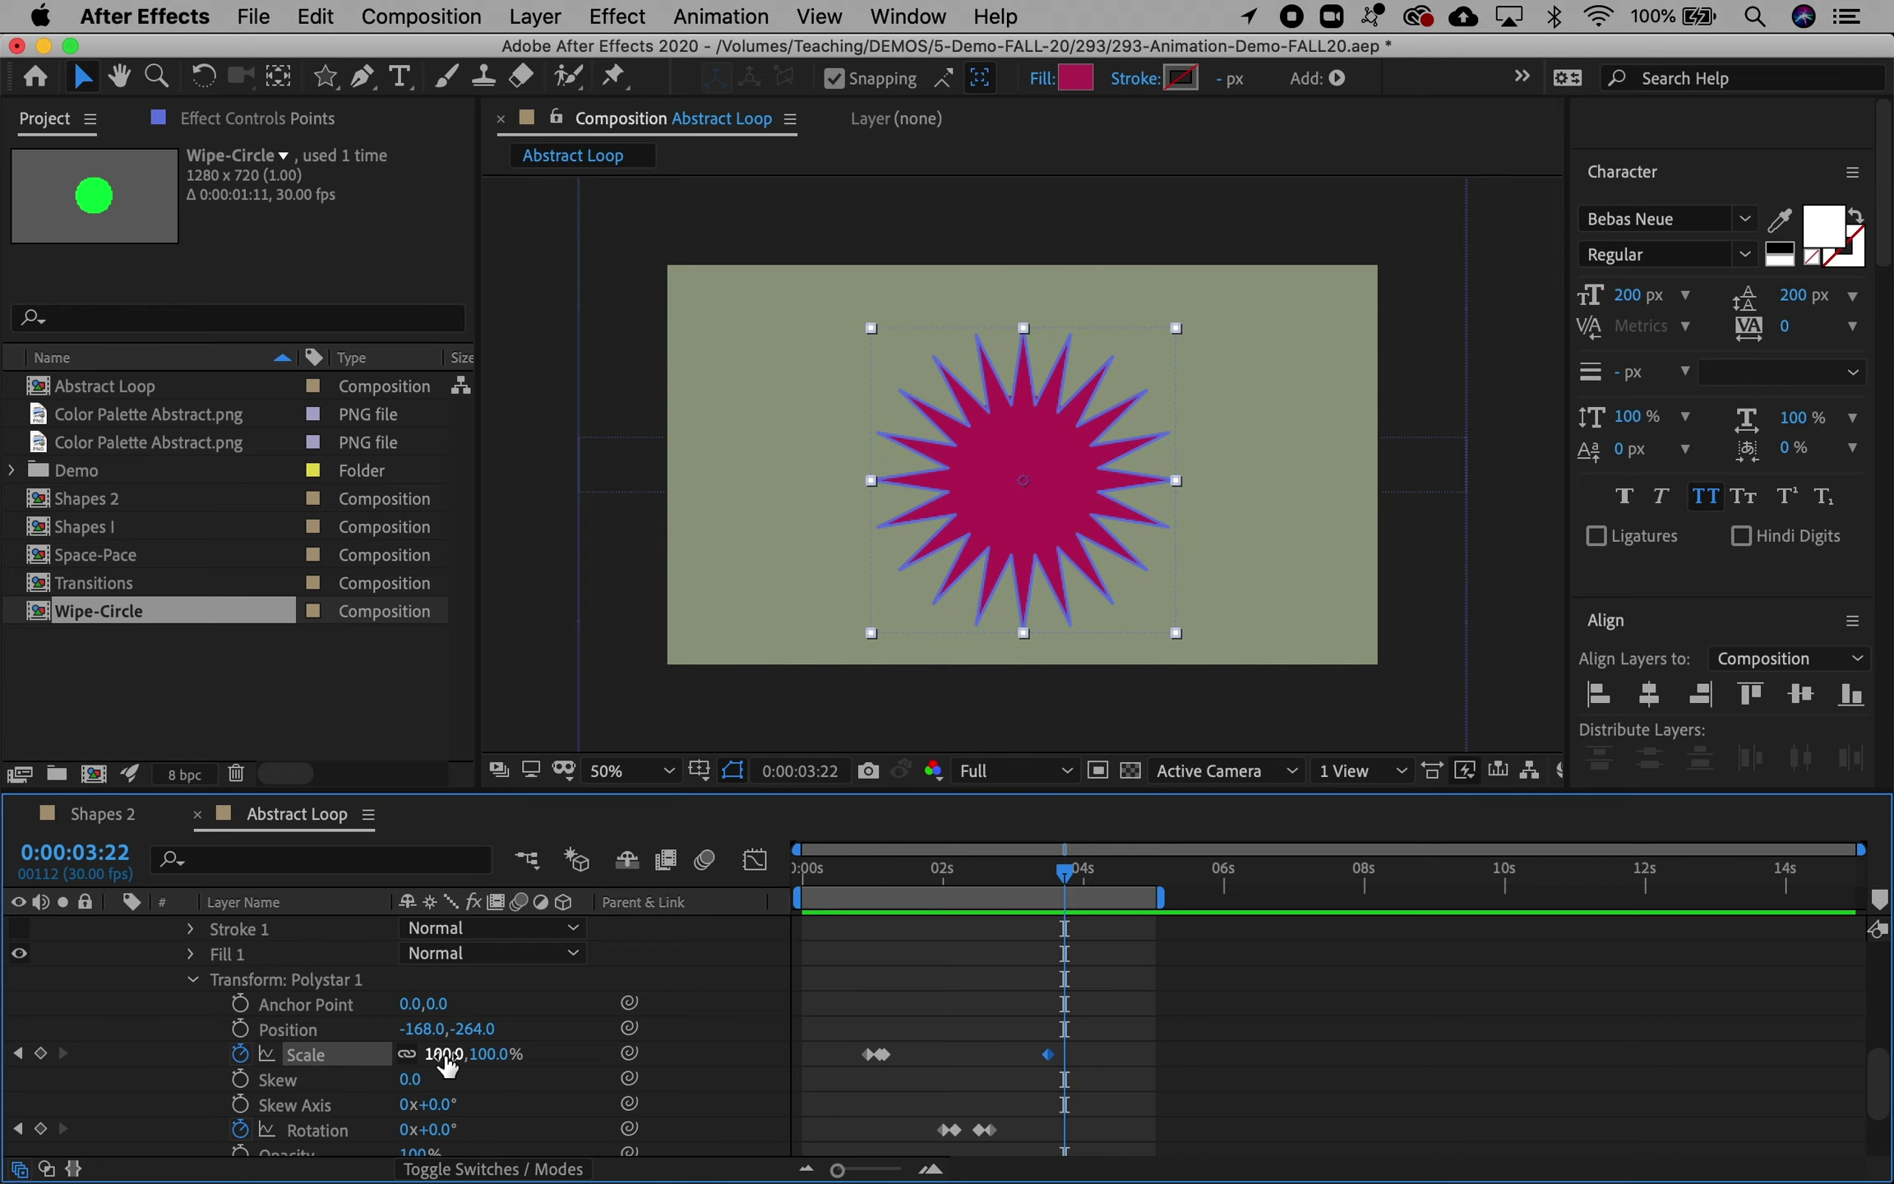
left_click(445, 1059)
type("120")
key("Return")
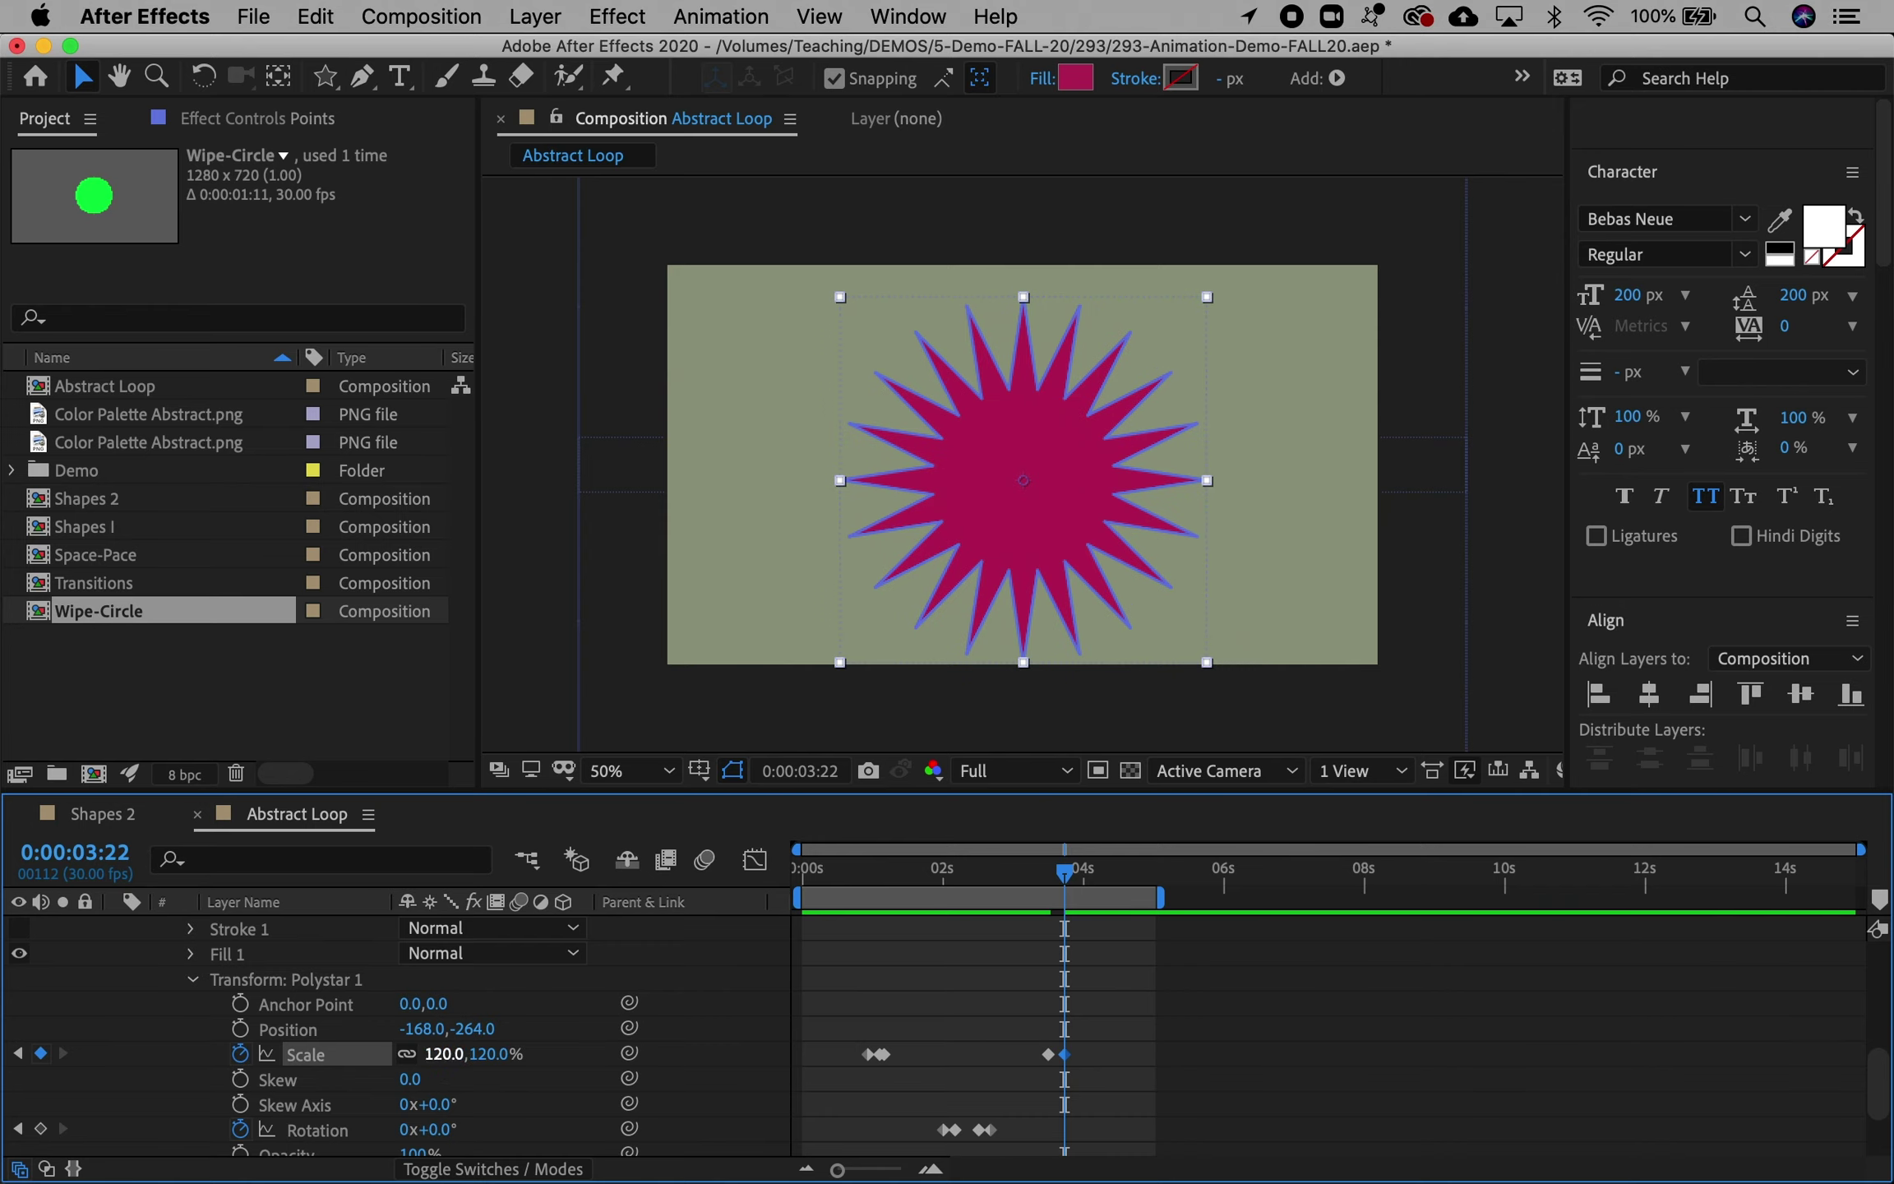
Step: Shrink the star to 0% Scale at 4:02 and scrub to check
key("Page_Down")
key("Page_Down")
key("Page_Down")
key("Page_Down")
key("Page_Down")
key("Page_Down")
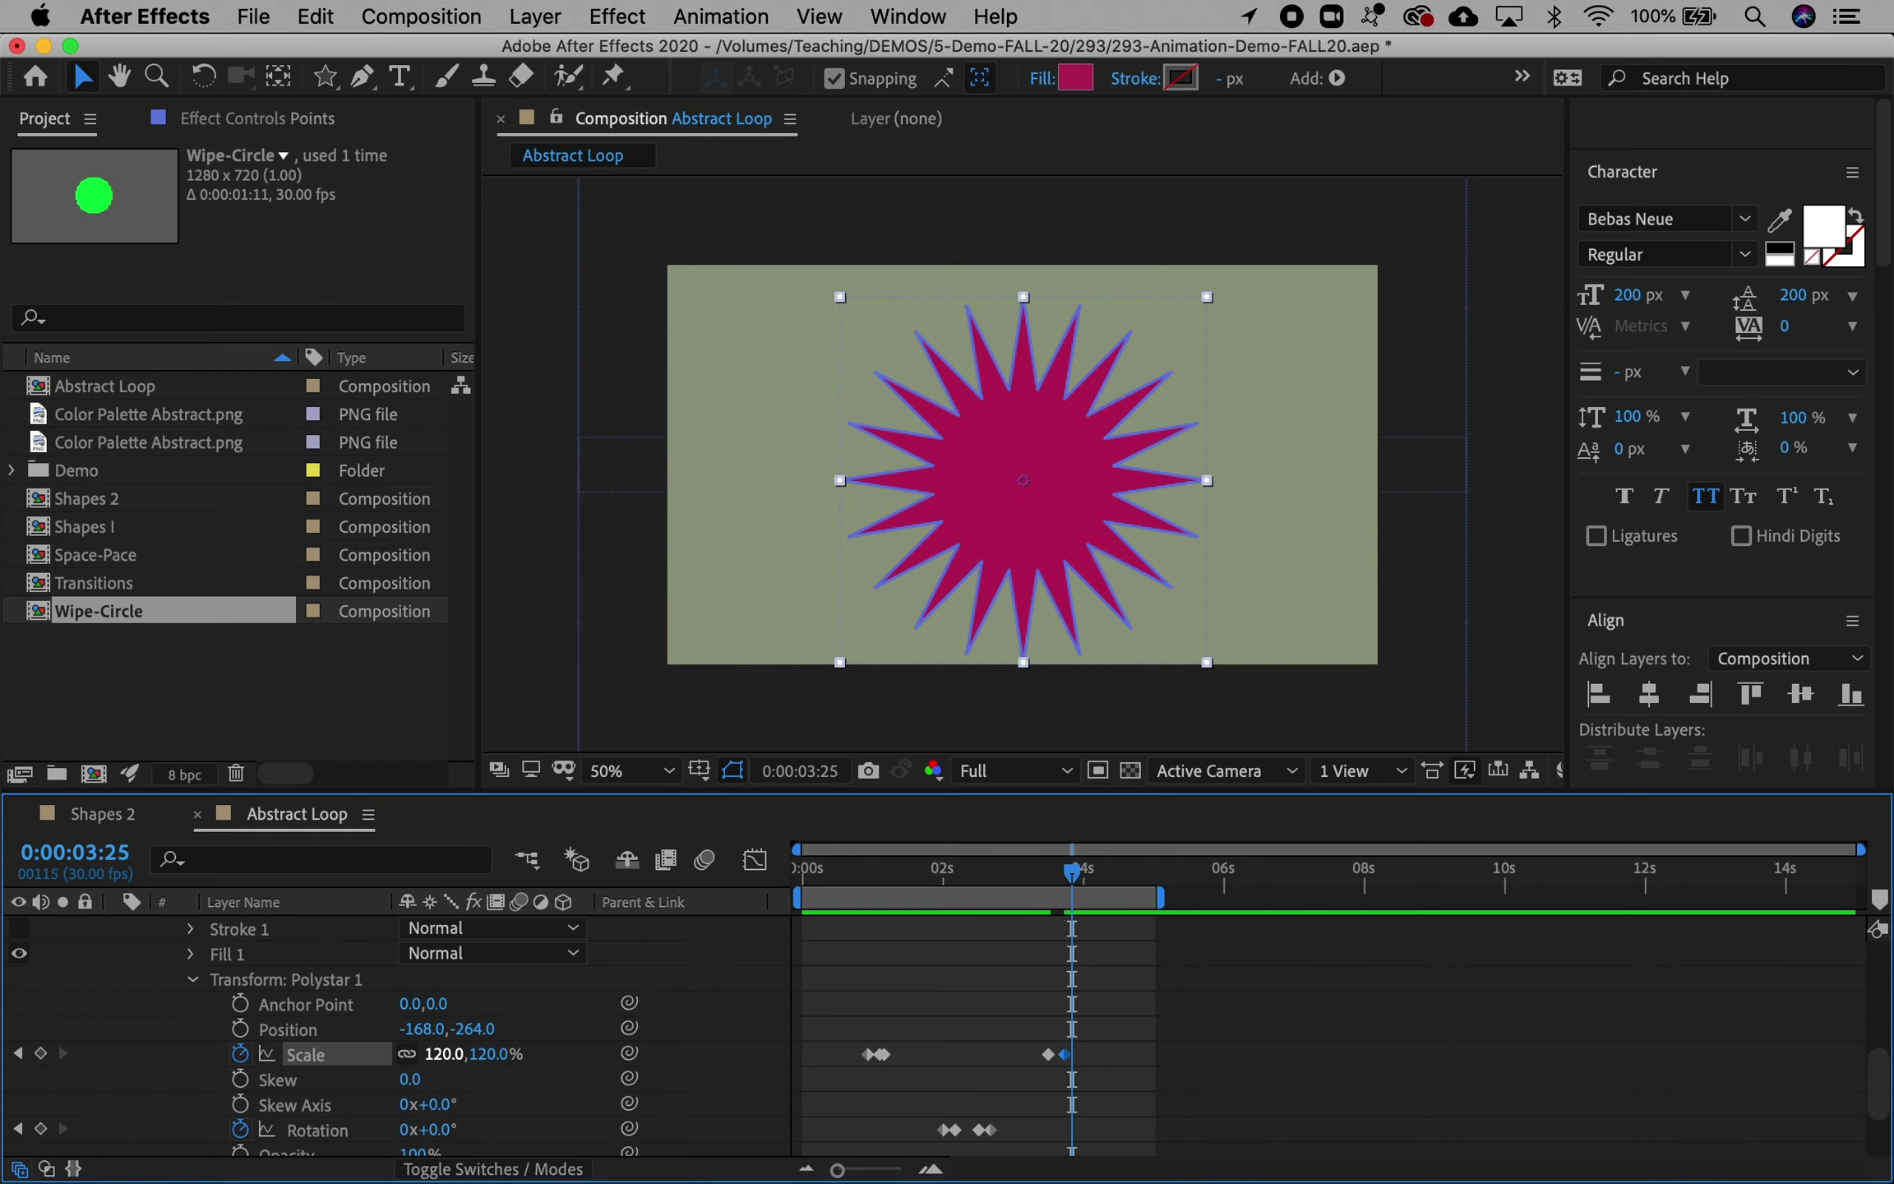
key("Page_Down")
key("Page_Down")
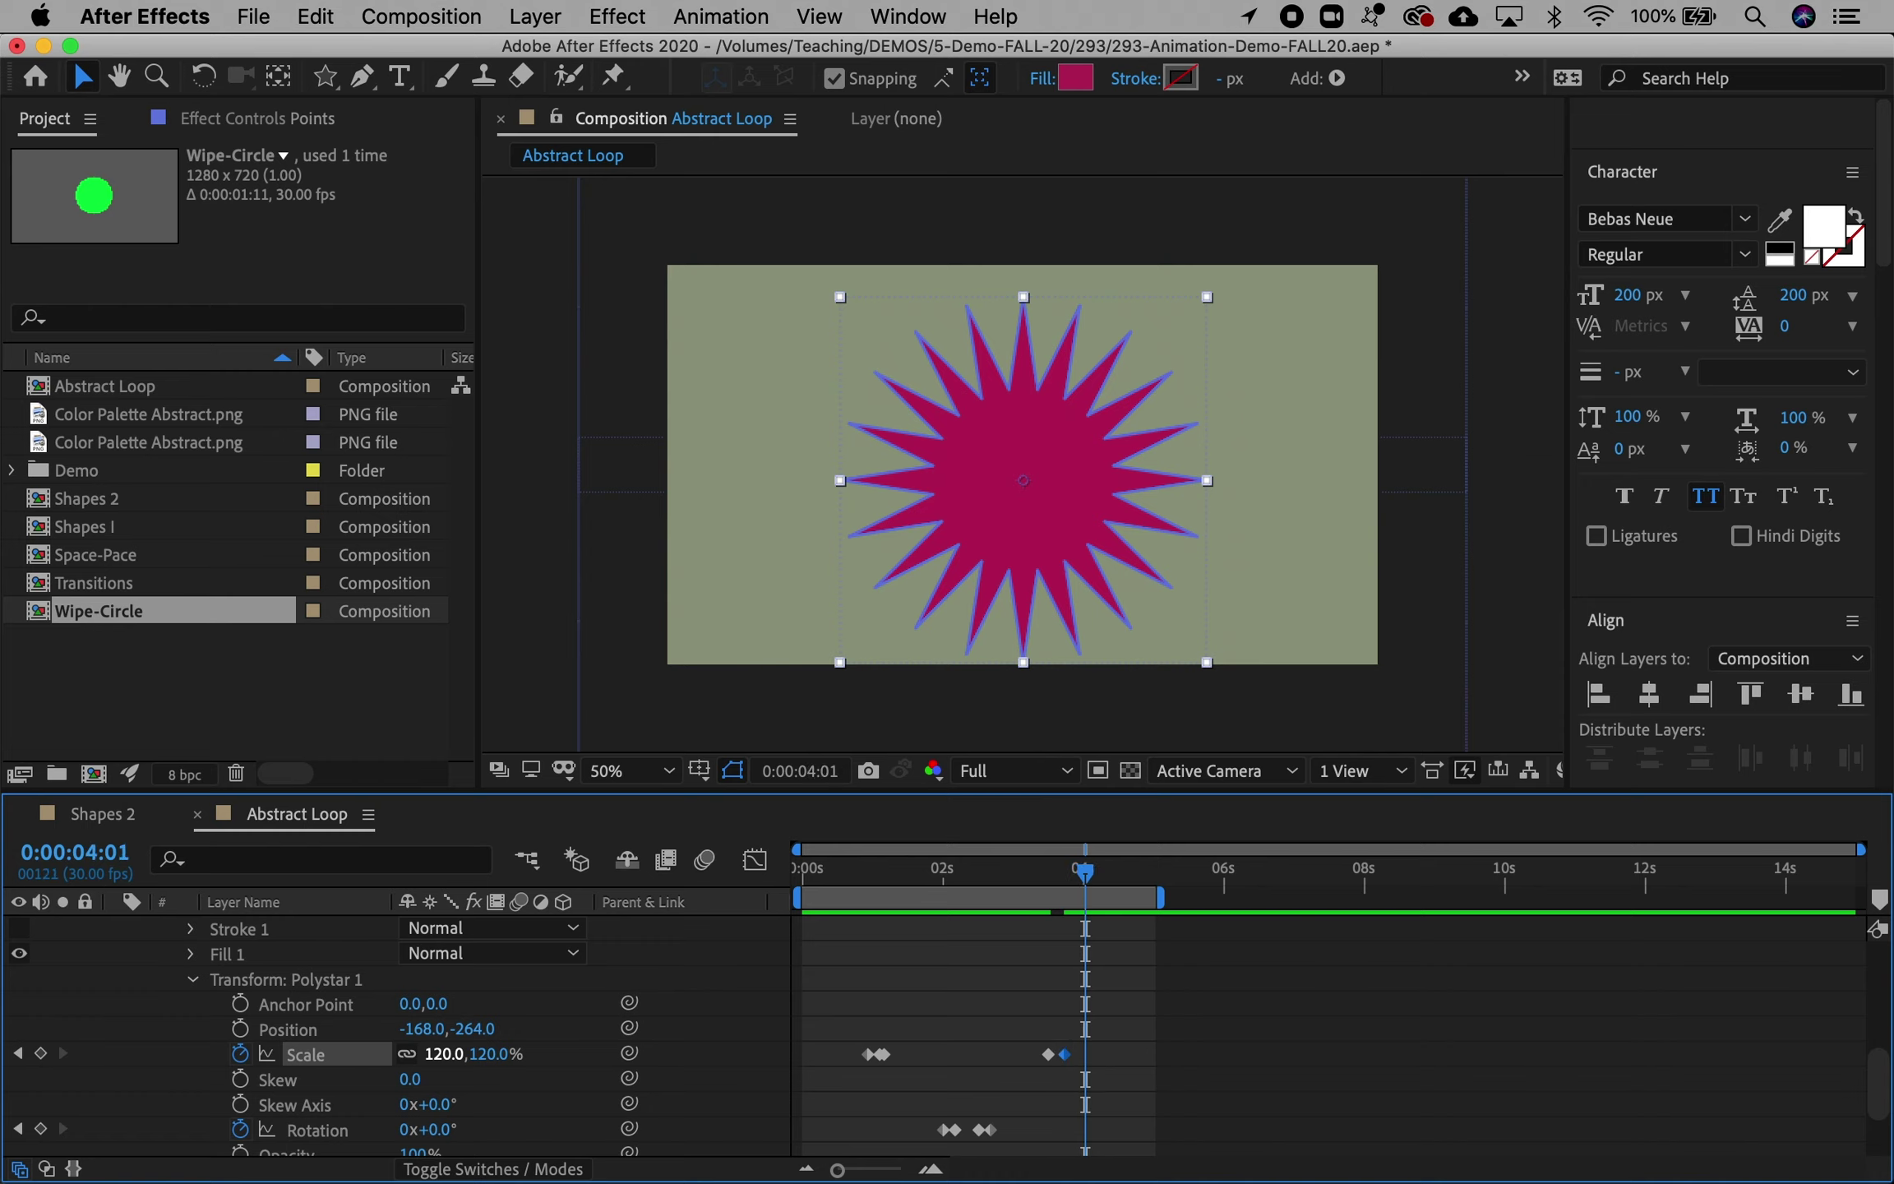
key("Page_Down")
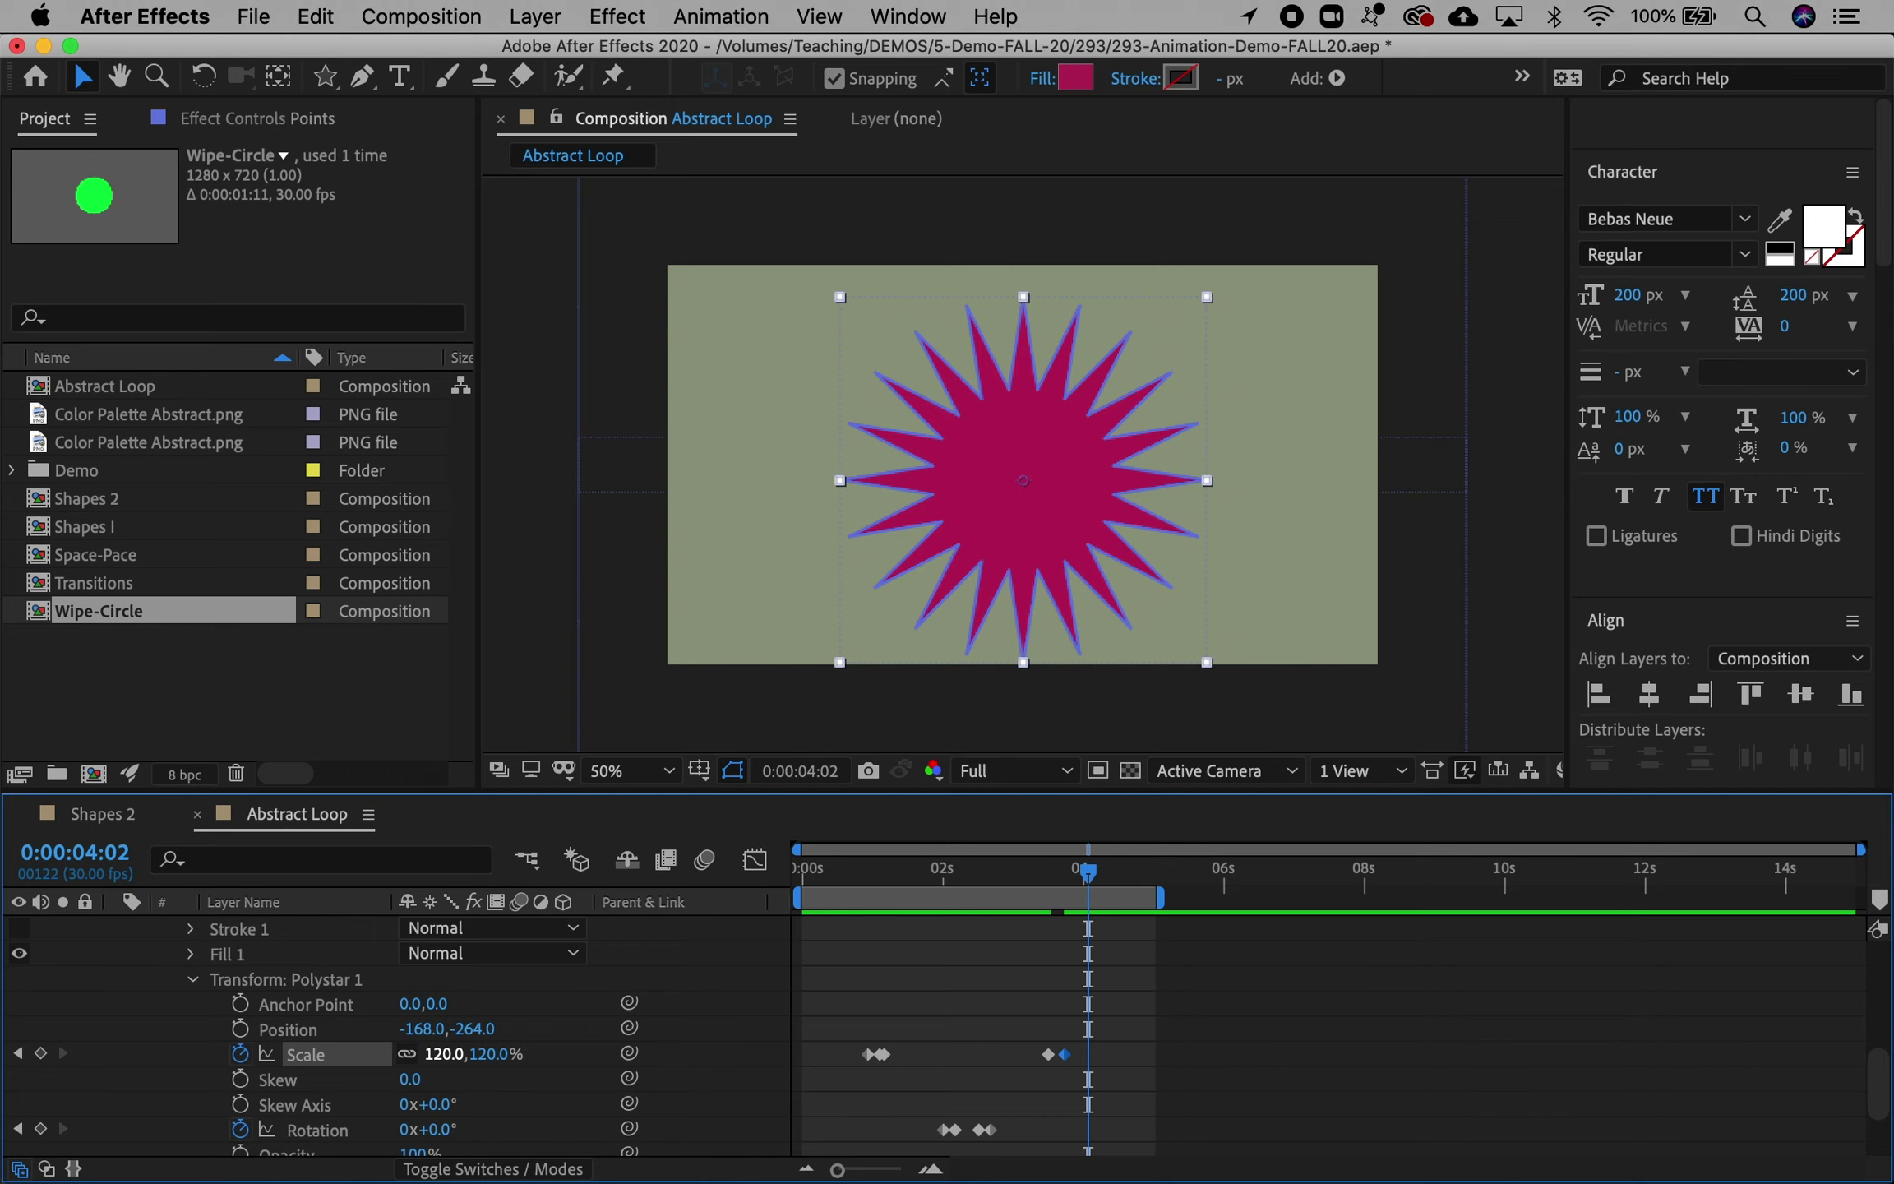
left_click(434, 1055)
type("0")
key("Return")
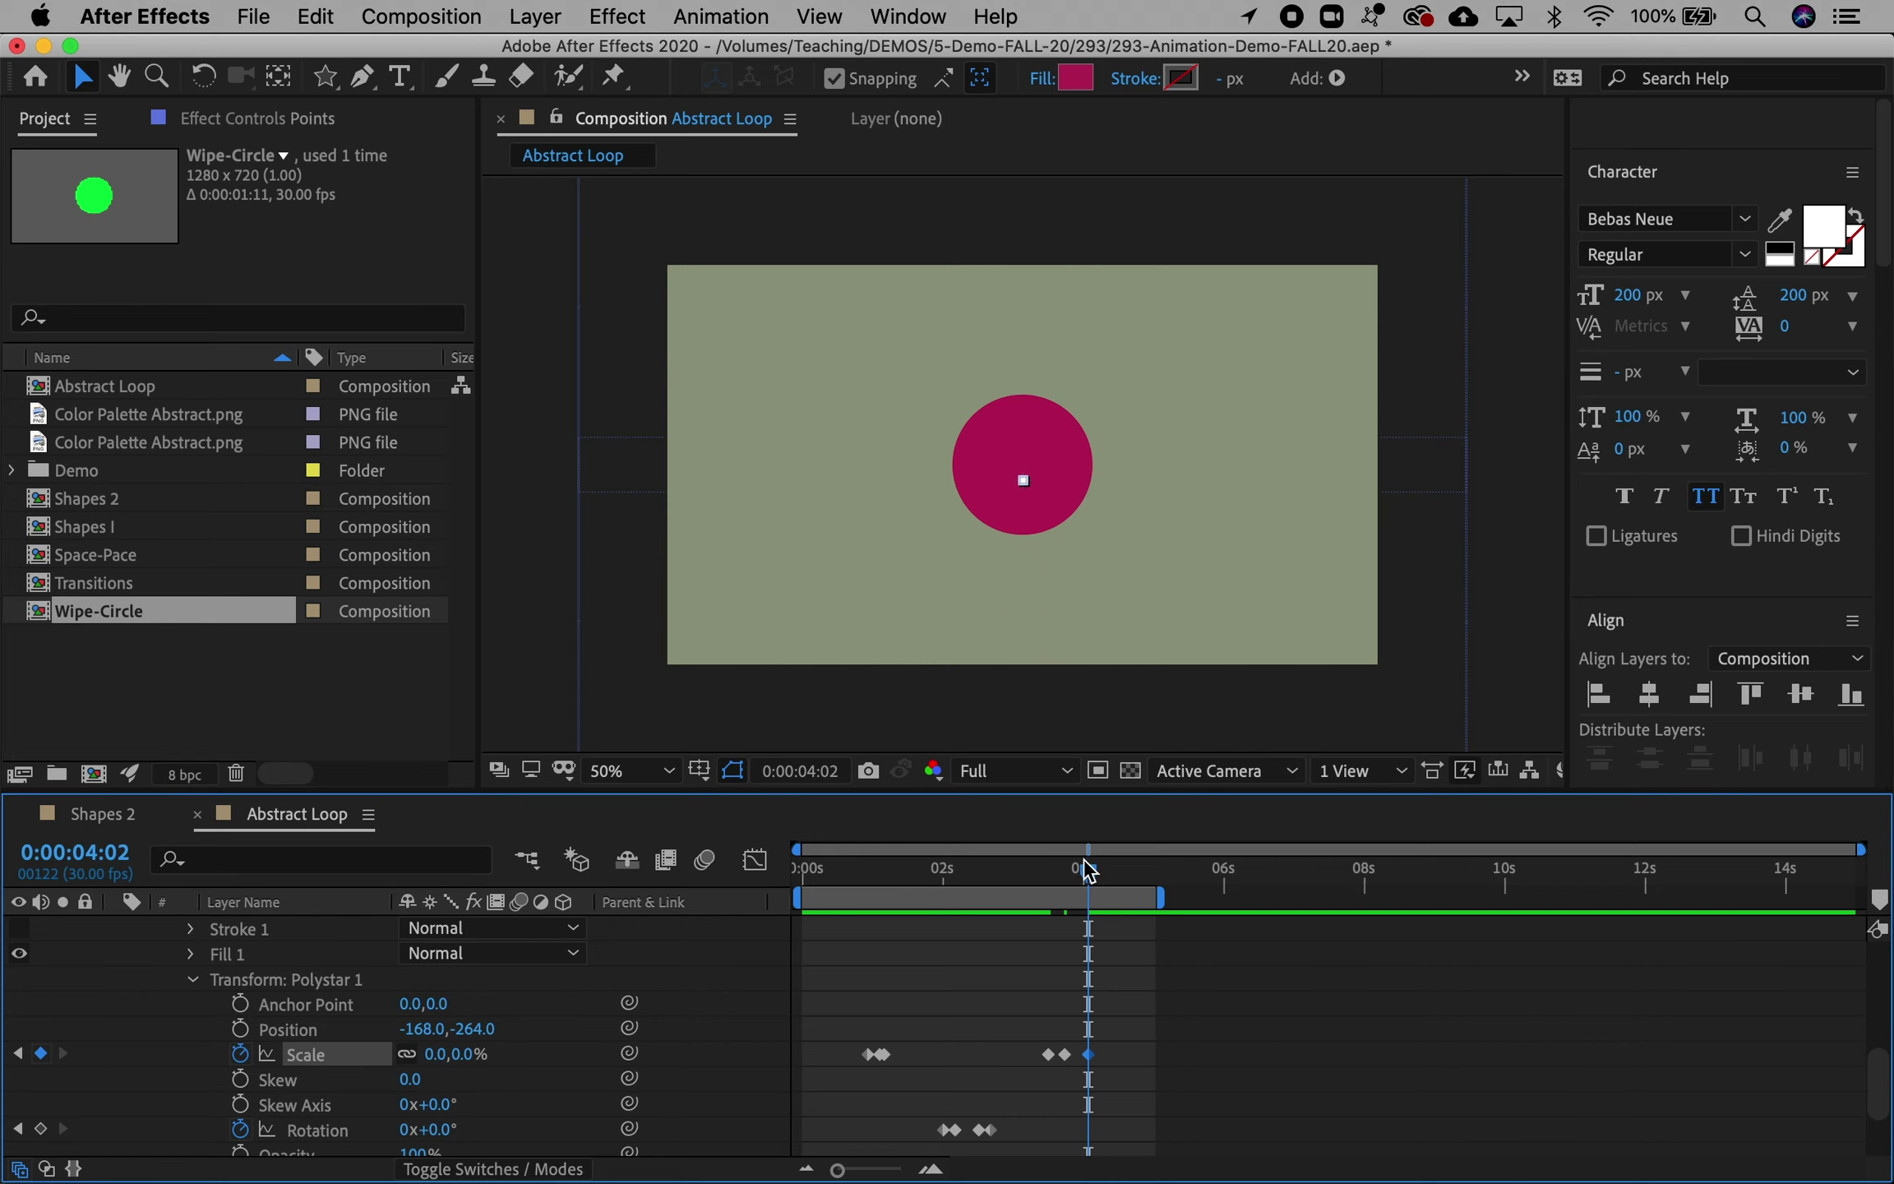
left_click_drag(1090, 872, 1069, 927)
Step: Reposition the Circle's Scale keyframe near 3:18 and set it to 175%
scroll(1124, 930, "down", 3)
scroll(1059, 1075, "up", 10)
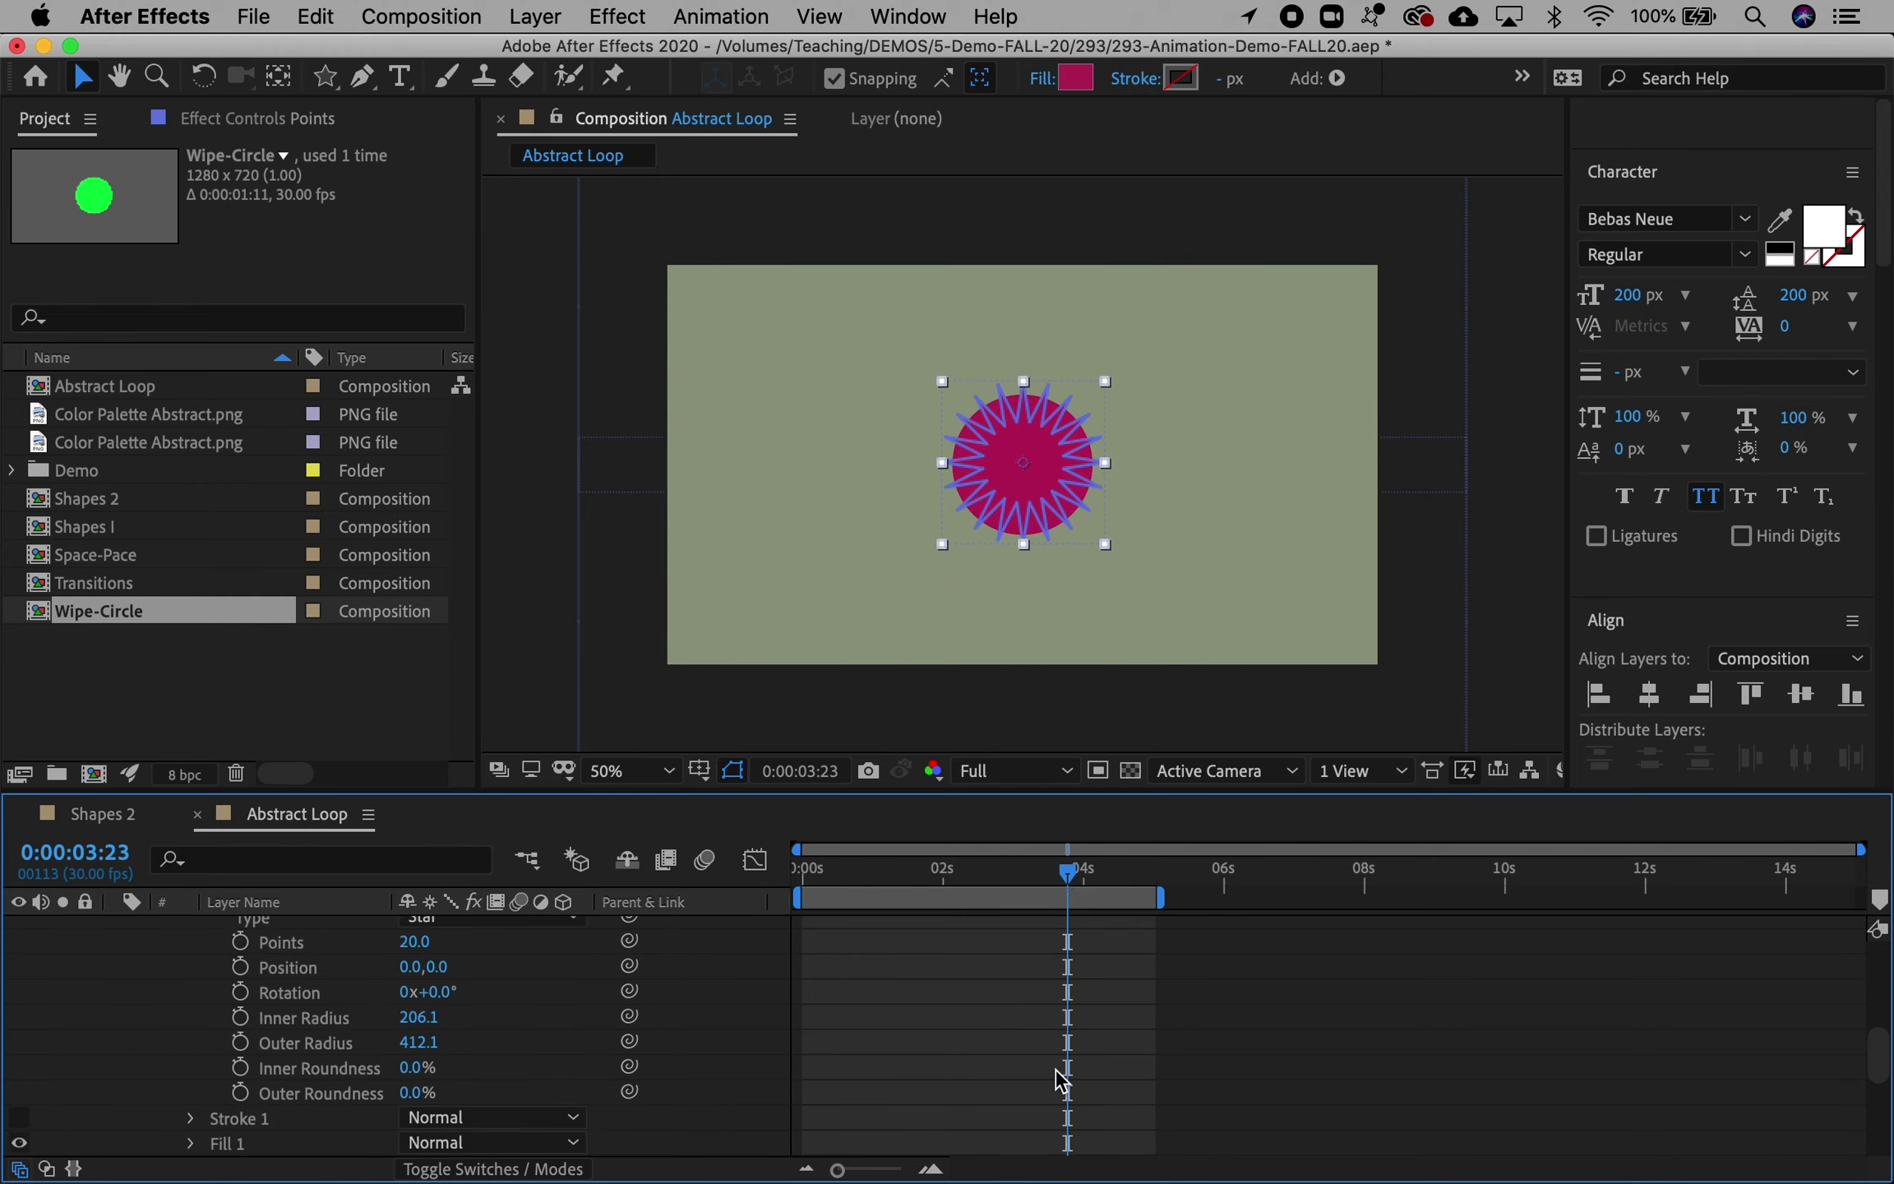
scroll(1063, 1082, "up", 2)
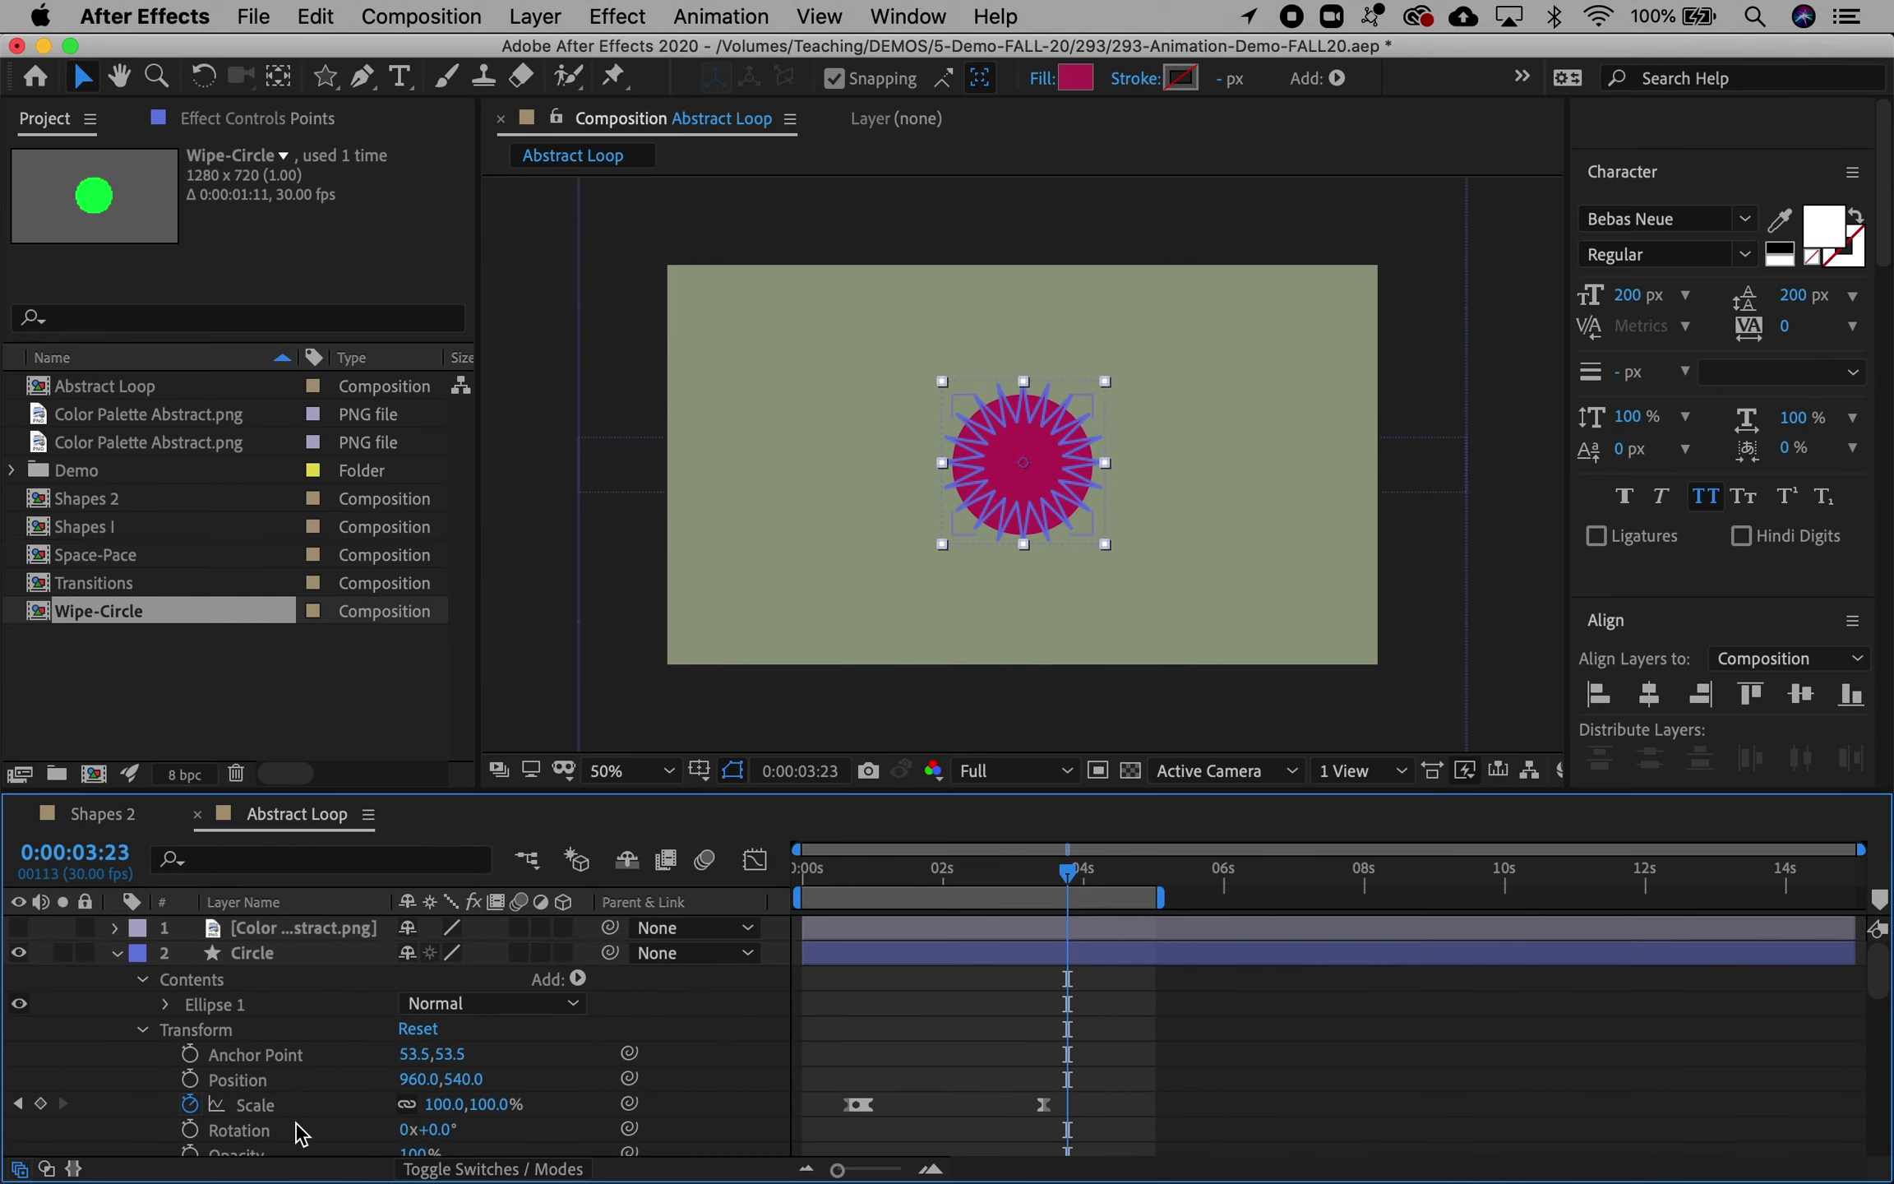
mouse_move(1044, 1104)
left_mouse_down()
mouse_move(1073, 1106)
mouse_move(1055, 1109)
left_mouse_up()
left_click_drag(443, 1105, 495, 1104)
left_click(444, 1104)
type("175")
key("Return")
Step: Set the Circle's Scale to 0% at 4:01 and preview from the start
key("Page_Down")
key("Page_Down")
key("Page_Down")
key("Page_Down")
key("Page_Down")
key("Page_Down")
key("Page_Down")
key("Page_Down")
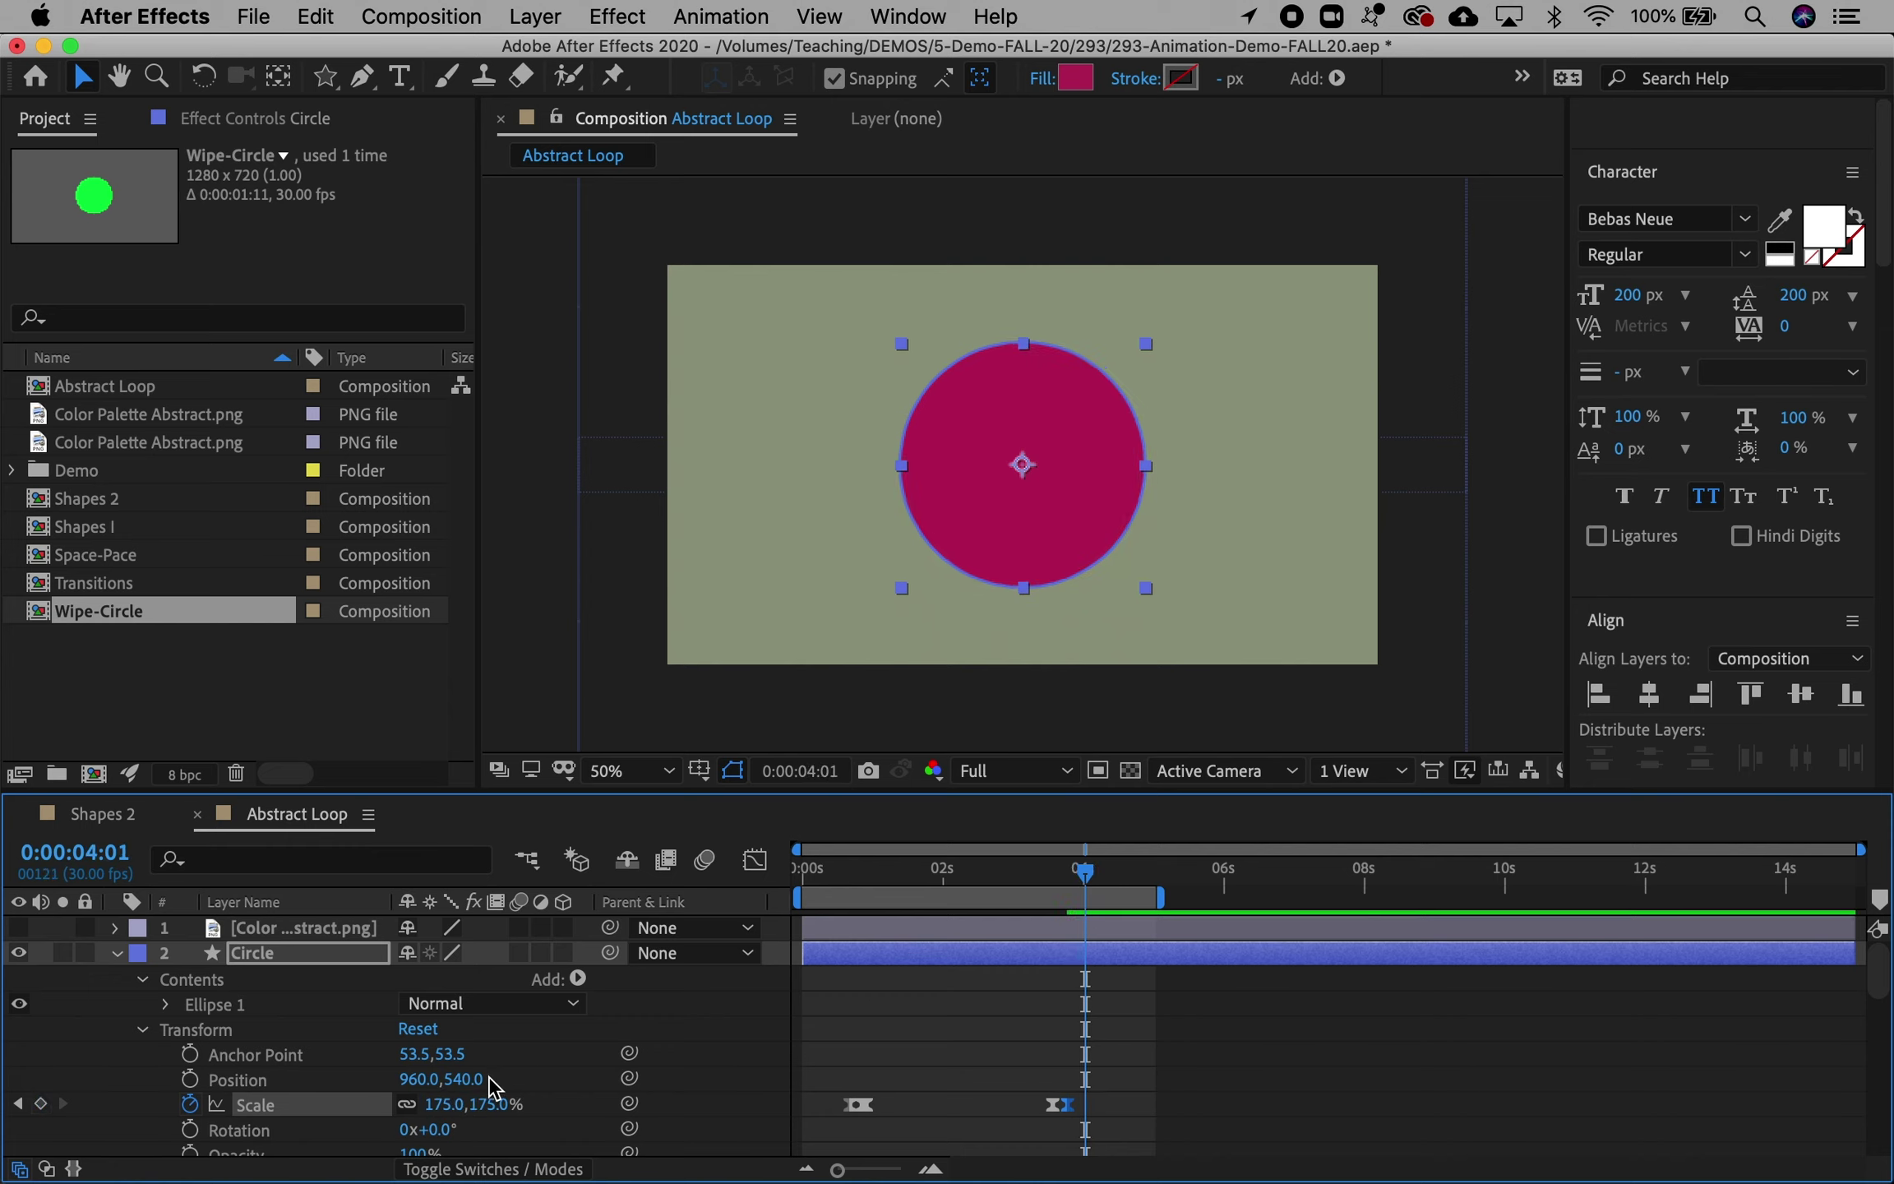
left_click(461, 1104)
type("0")
key("Return")
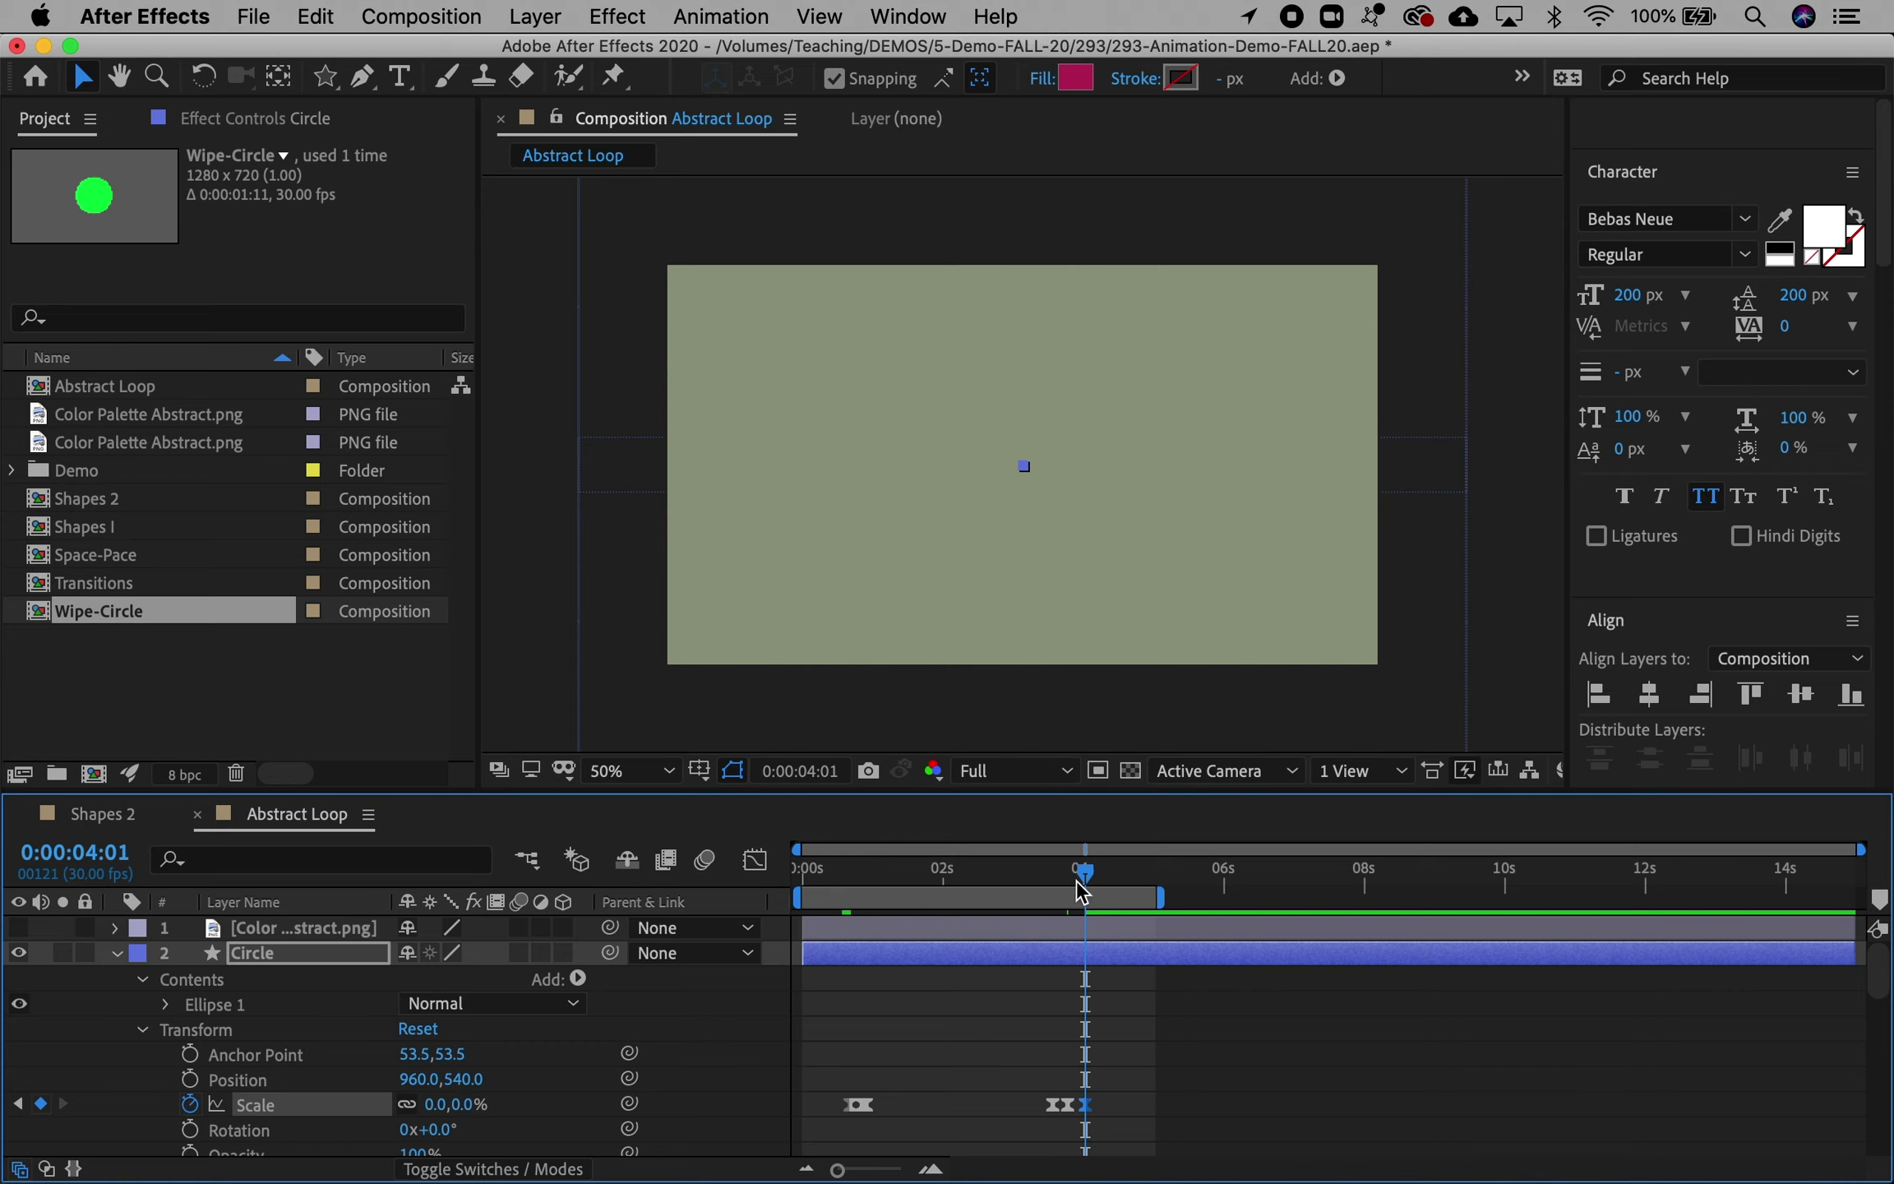
key("space")
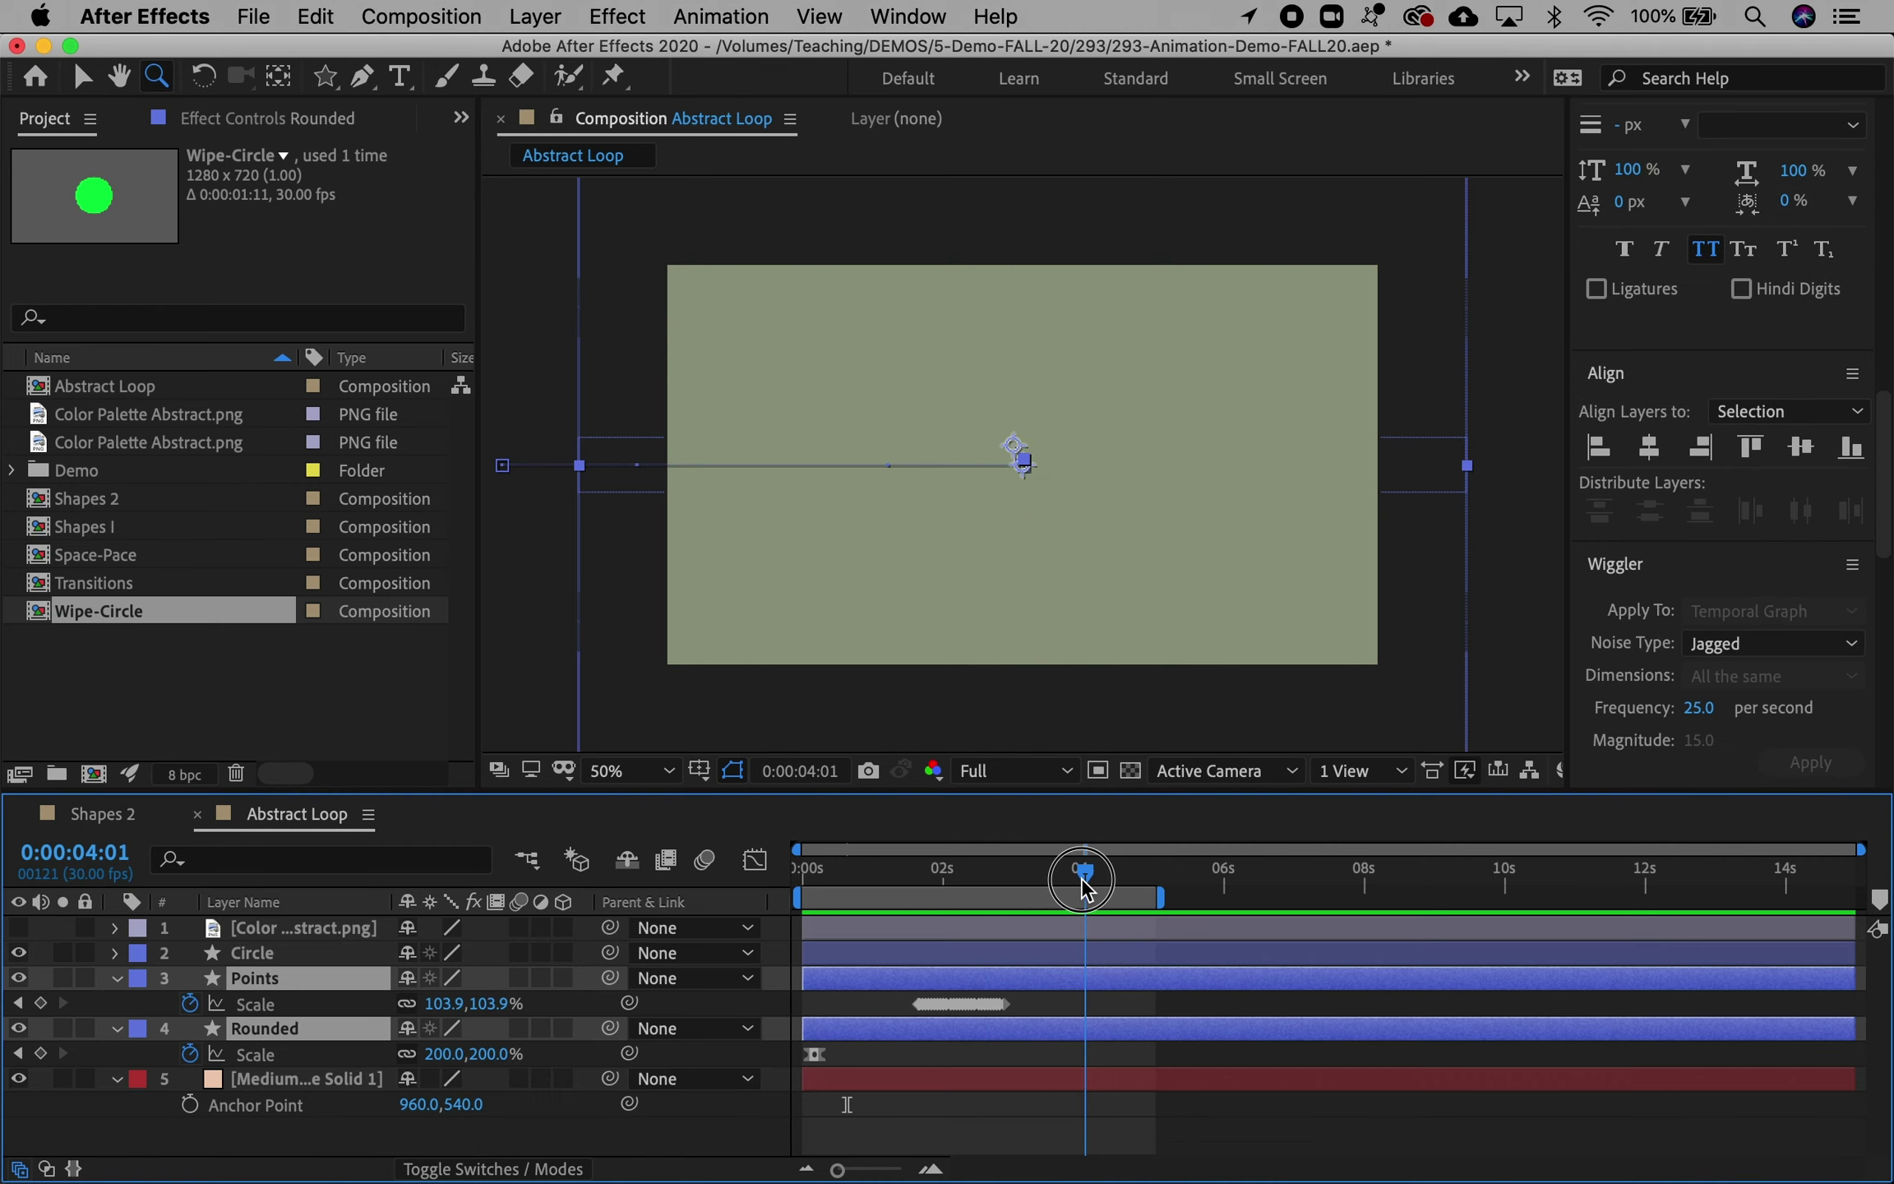
Step: Stop the preview and set the current time to exactly 4:00
left_click(1081, 879)
left_click_drag(1081, 879, 1085, 885)
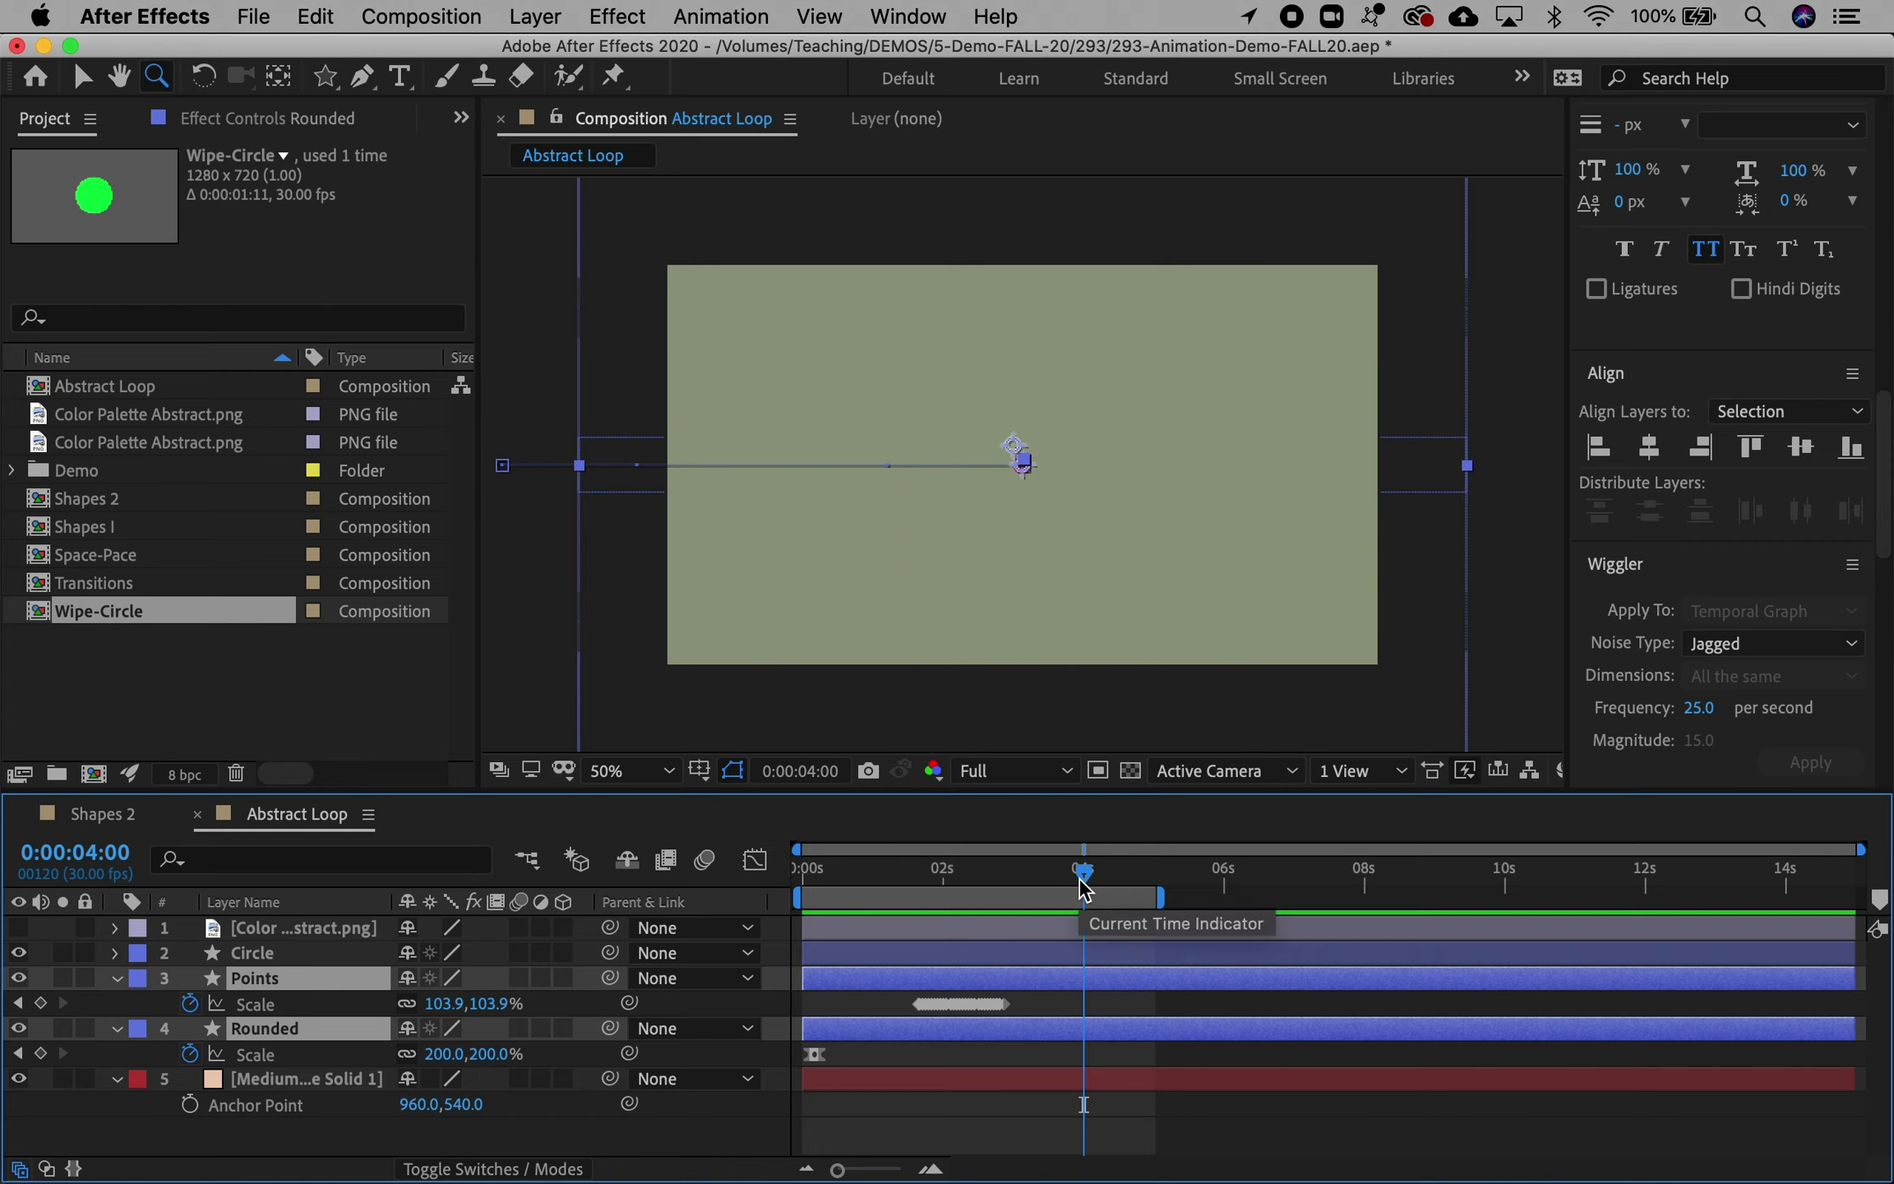
left_click(781, 868)
left_click(1082, 873)
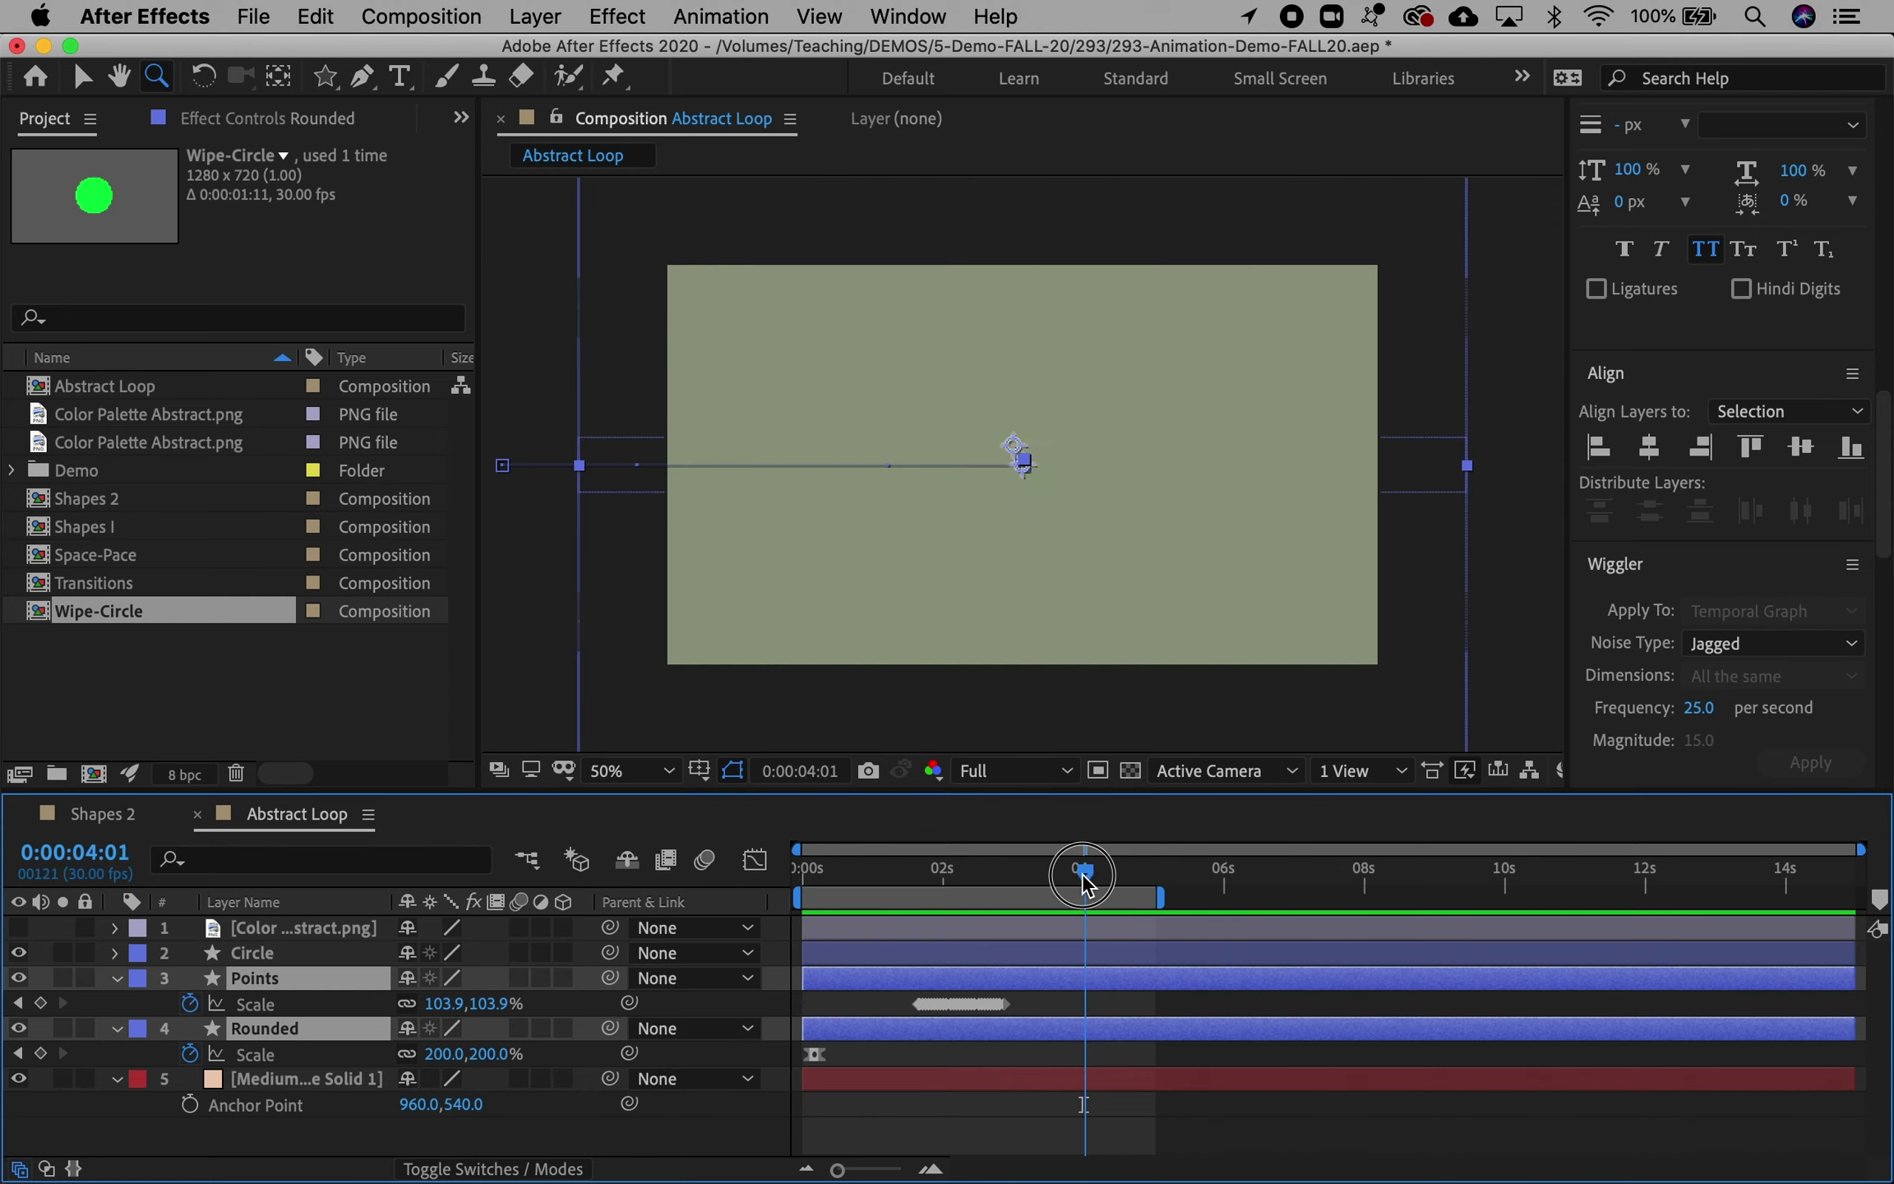
left_click(1084, 874)
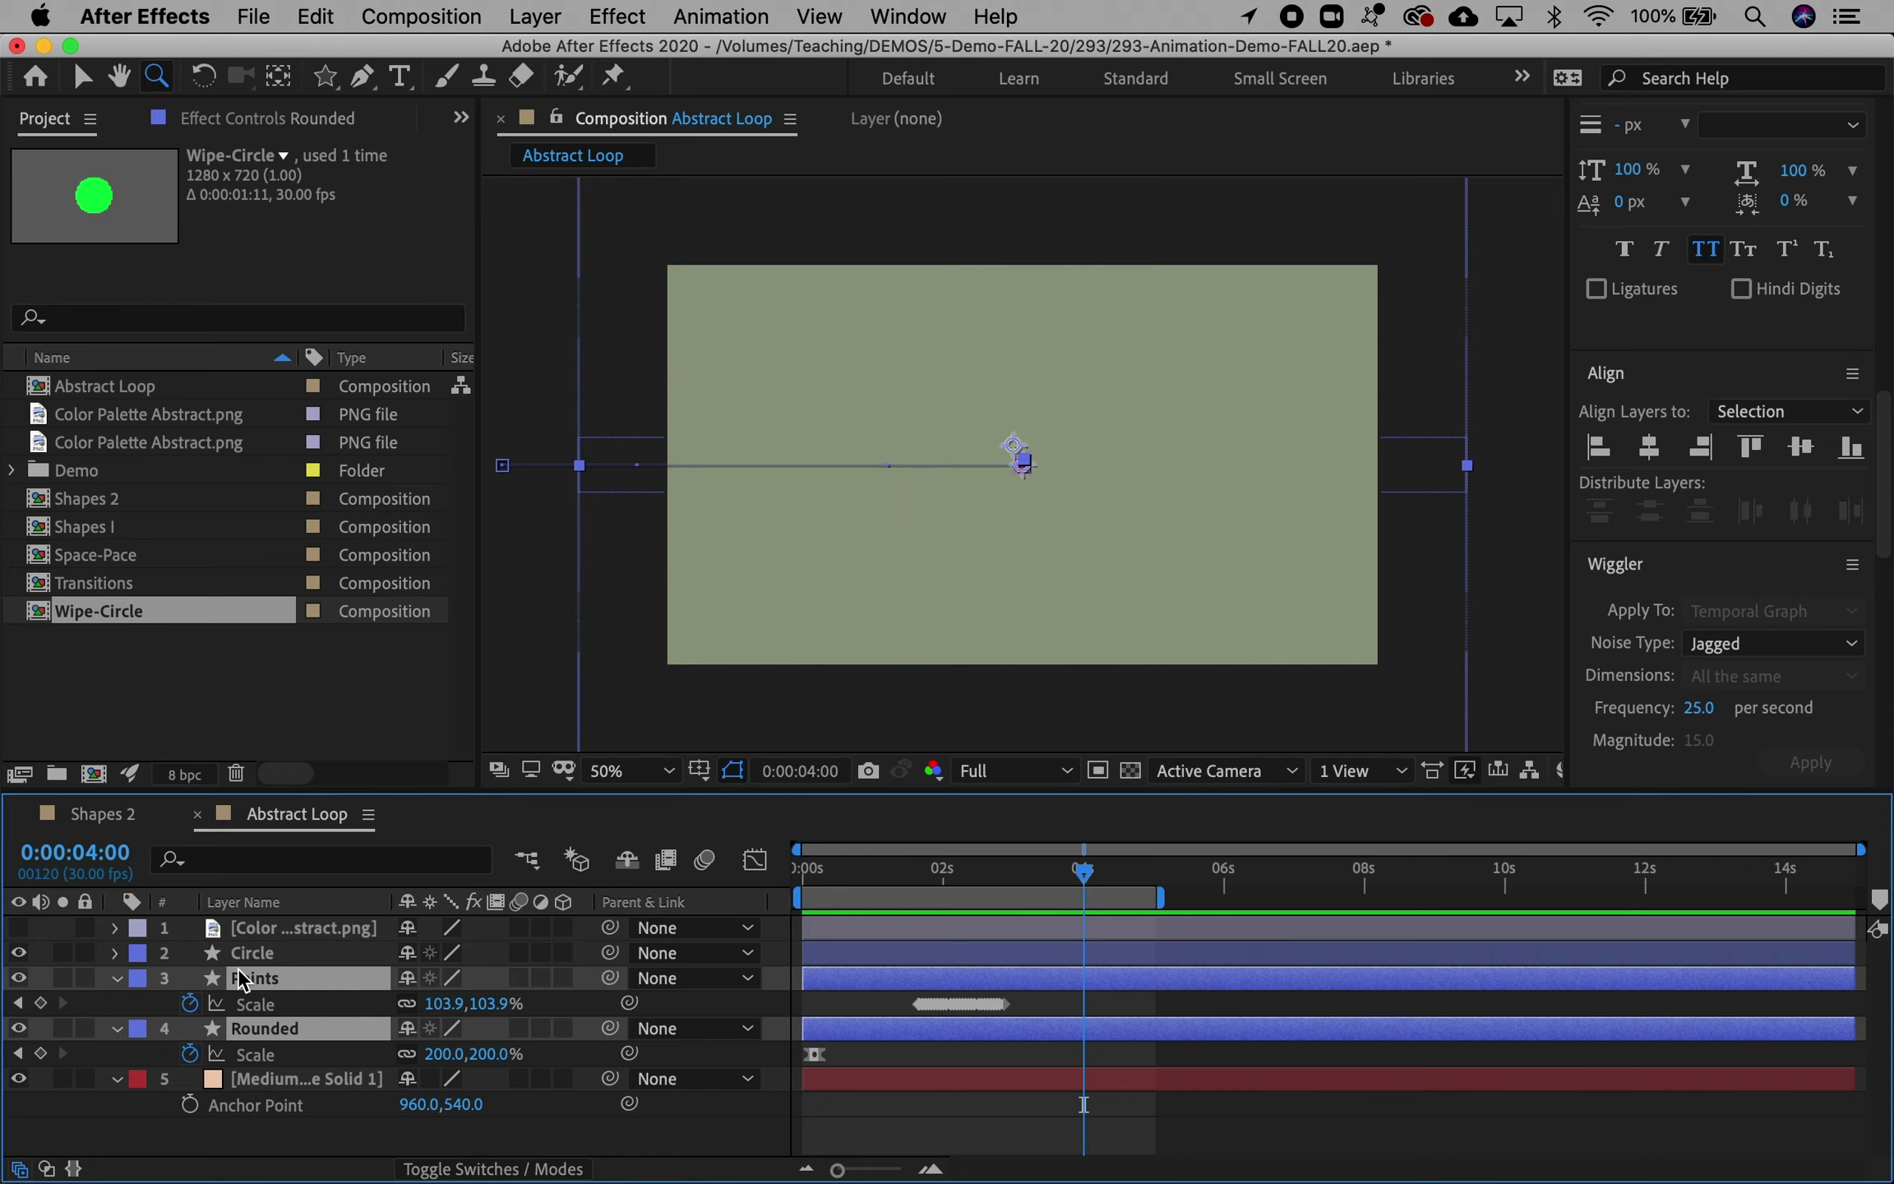
Step: Keyframe the Rounded layer's Scale at 200% at 4:00 and 100% at 4:05
left_click(233, 1145)
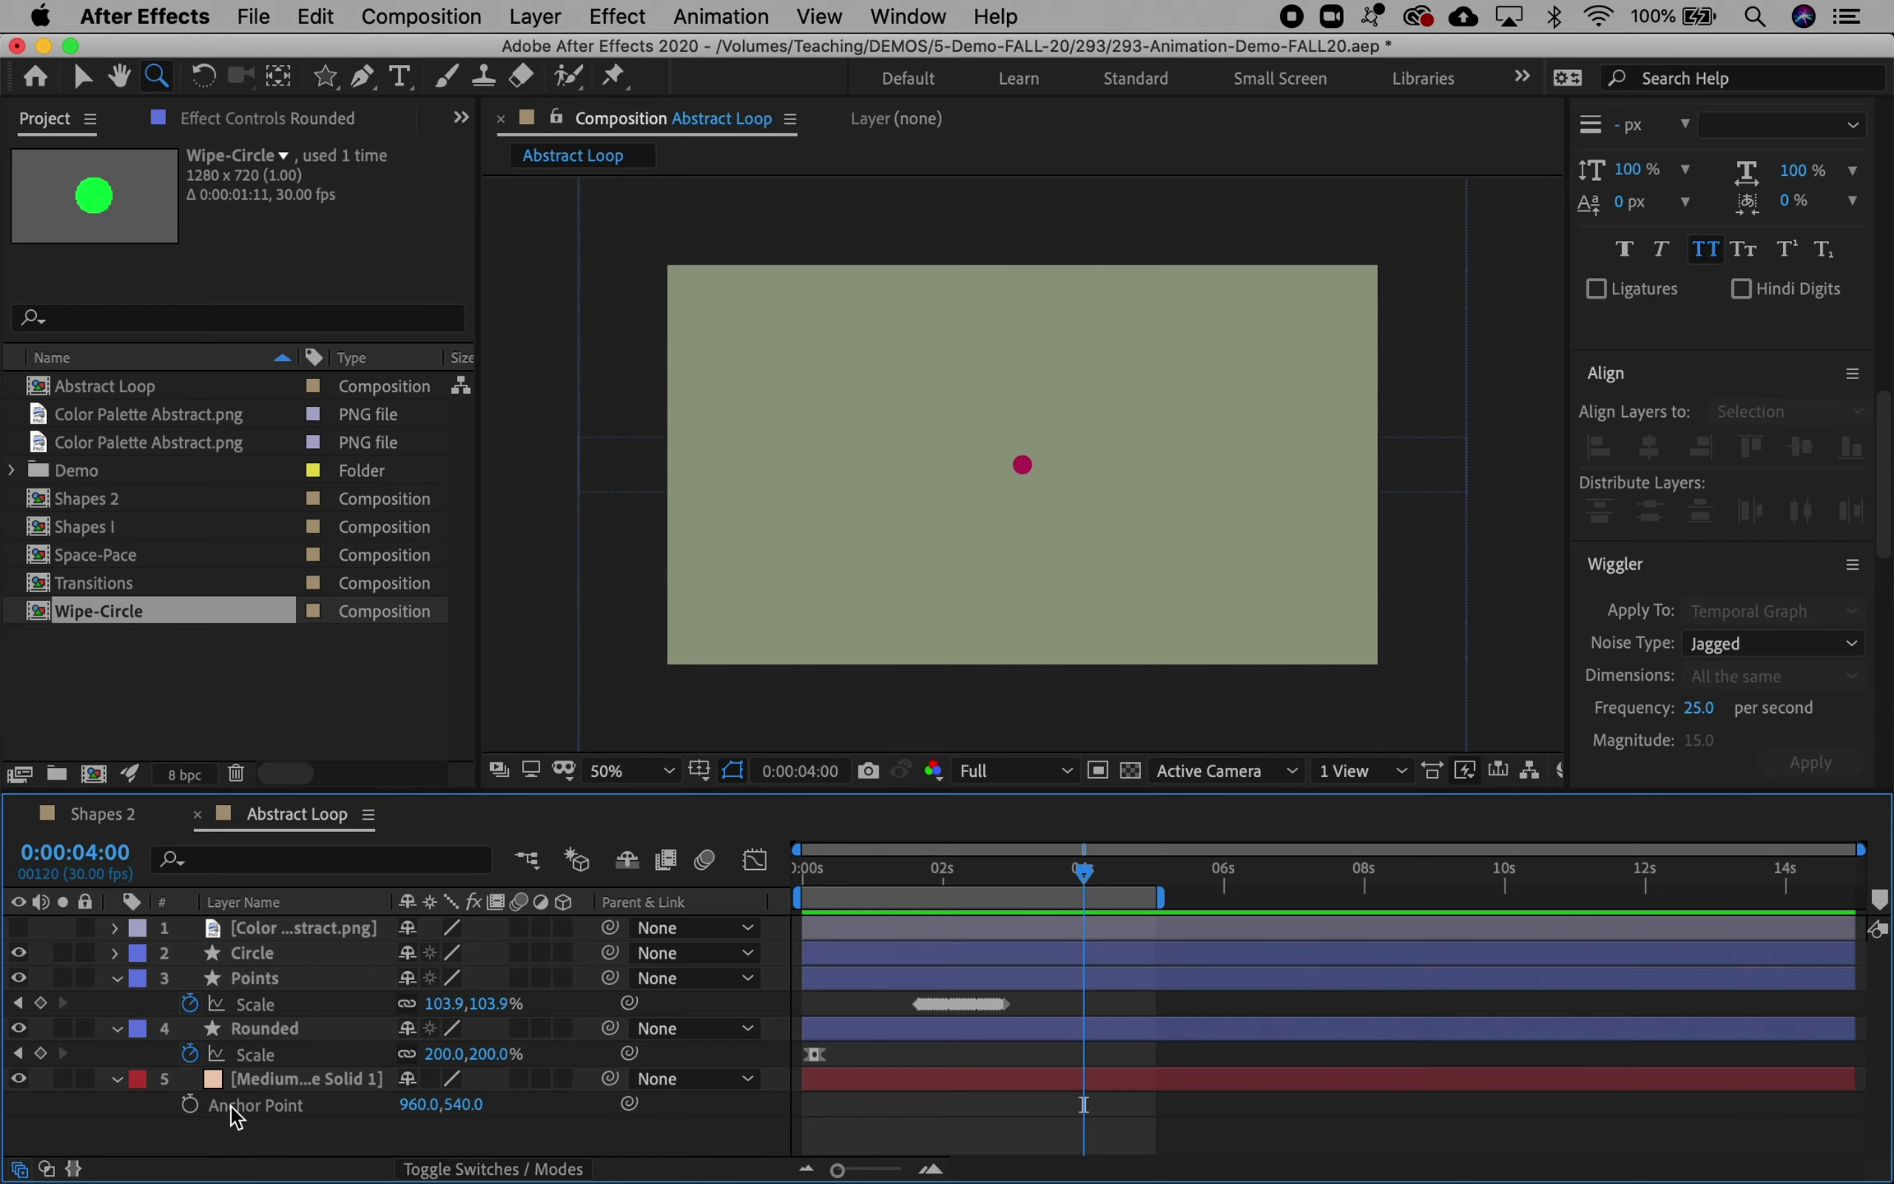
left_click(255, 1032)
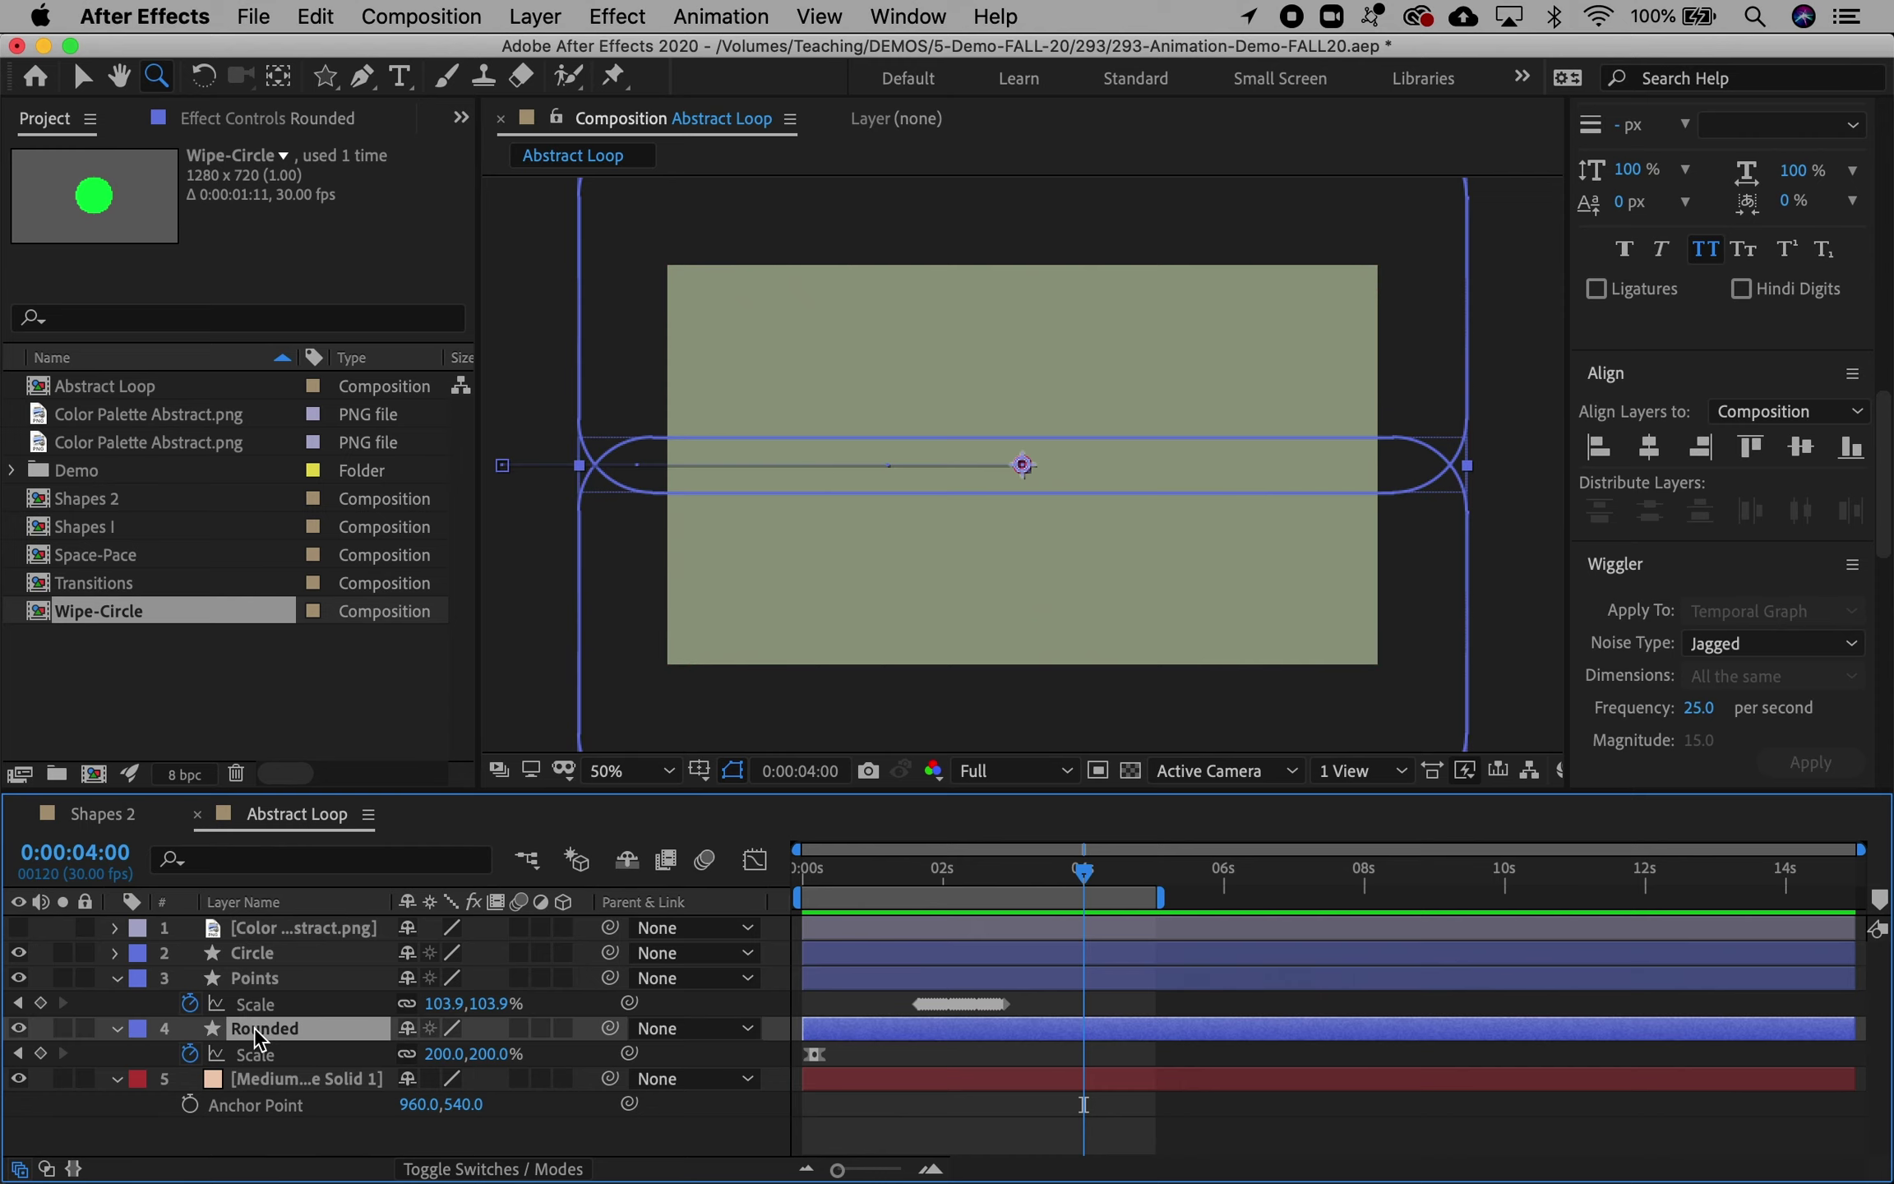
key("alt+shift+s")
left_click(374, 1049)
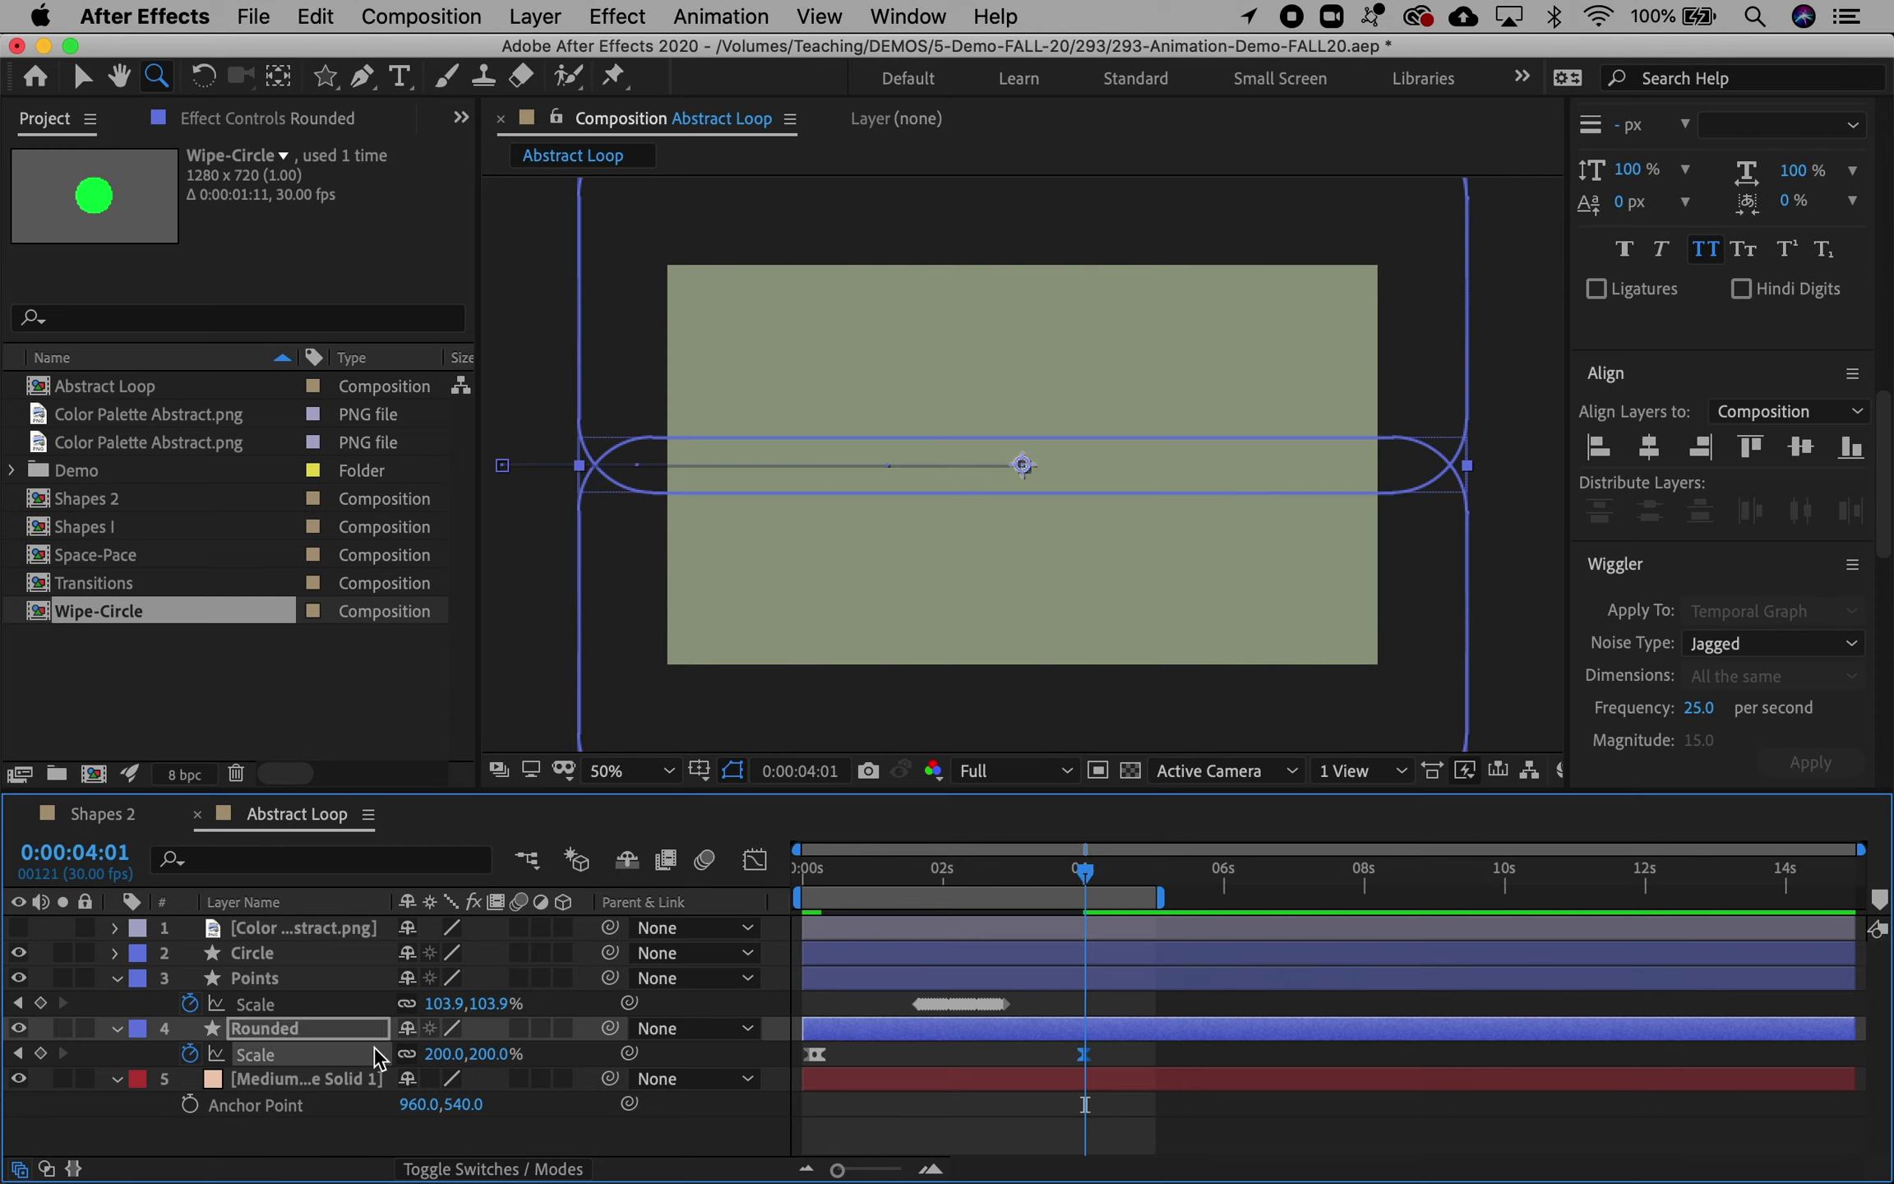
key("Page_Down")
key("Page_Down")
key("Page_Down")
key("Page_Down")
key("Page_Down")
left_click(441, 1066)
type("100")
key("Return")
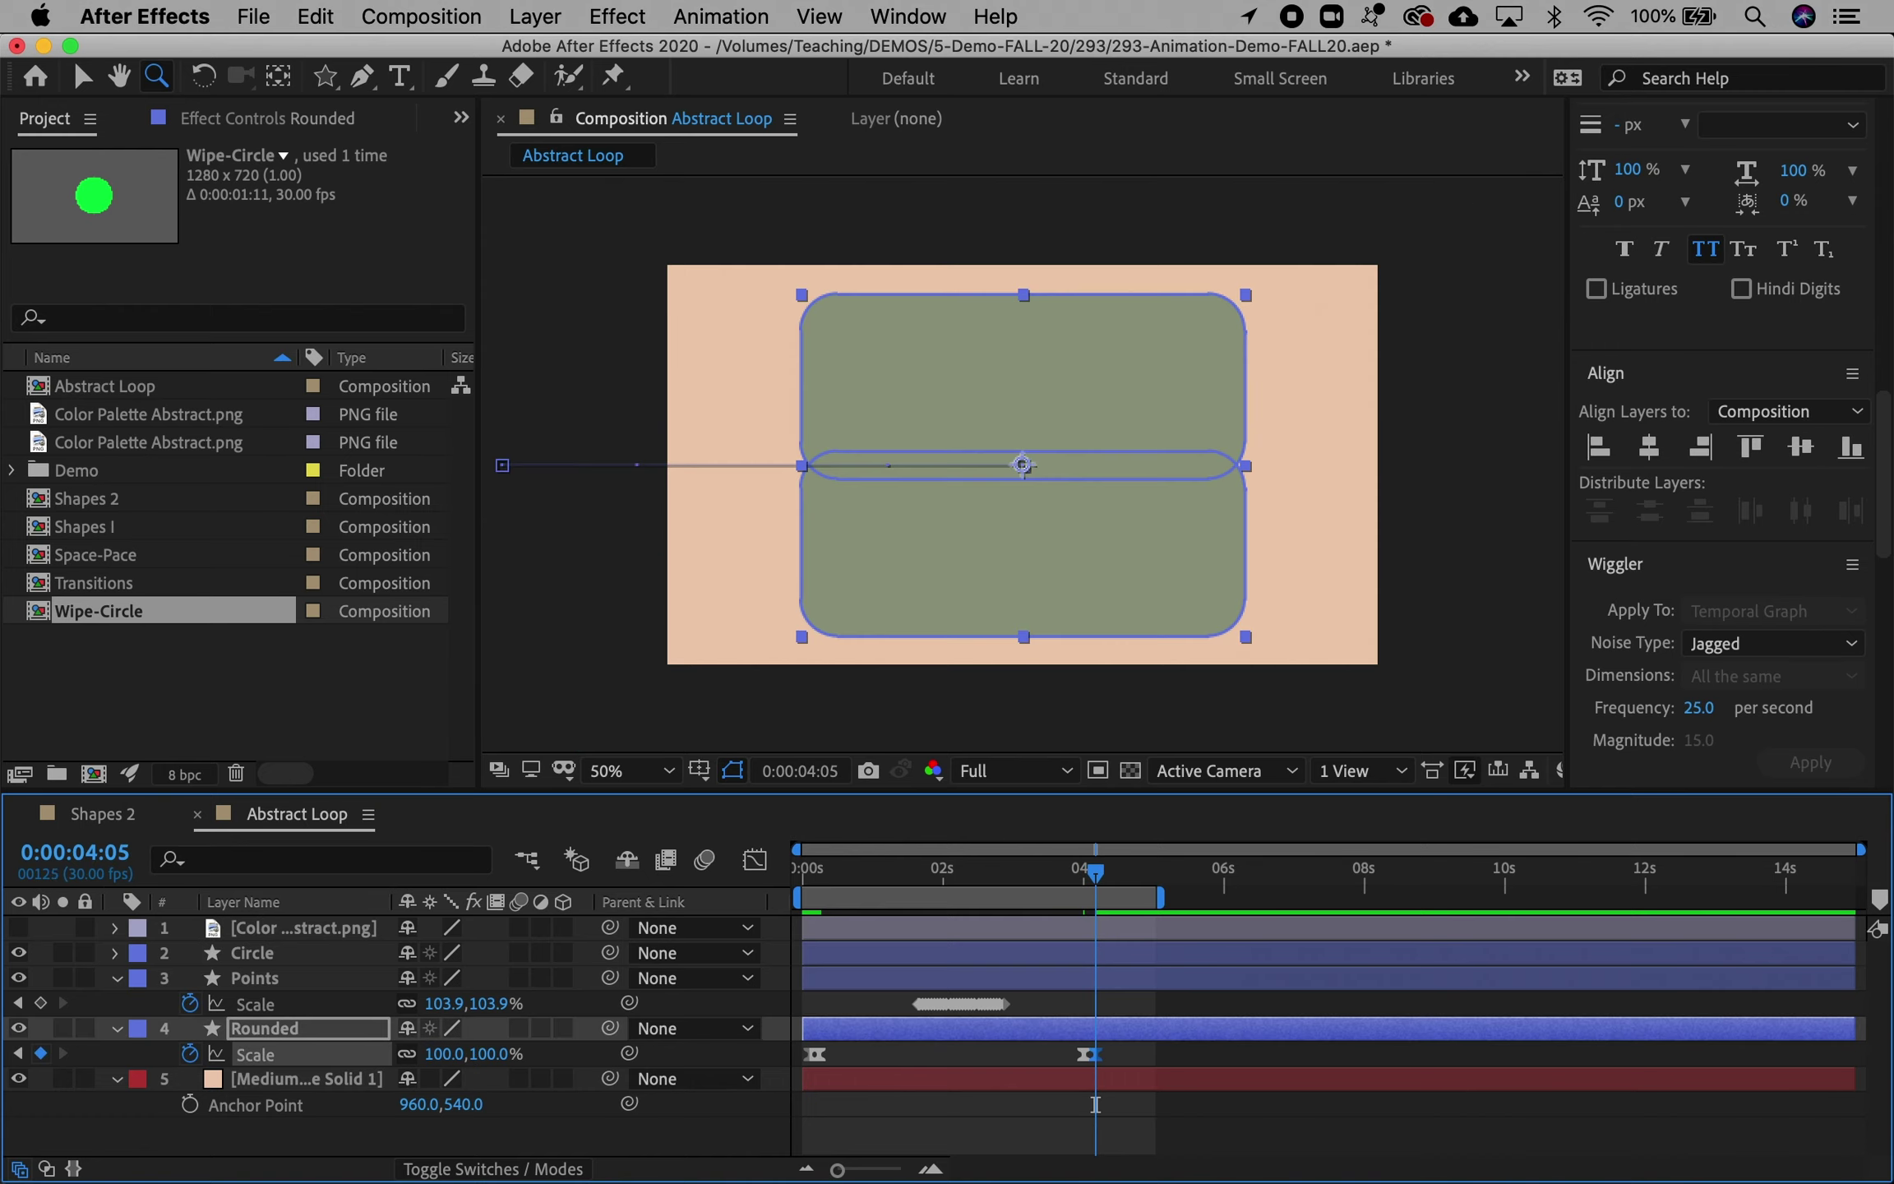
Step: Add Size keyframes at 4:05 for Rectangle 2 and Rectangle 1 (1200×500)
left_click(117, 1029)
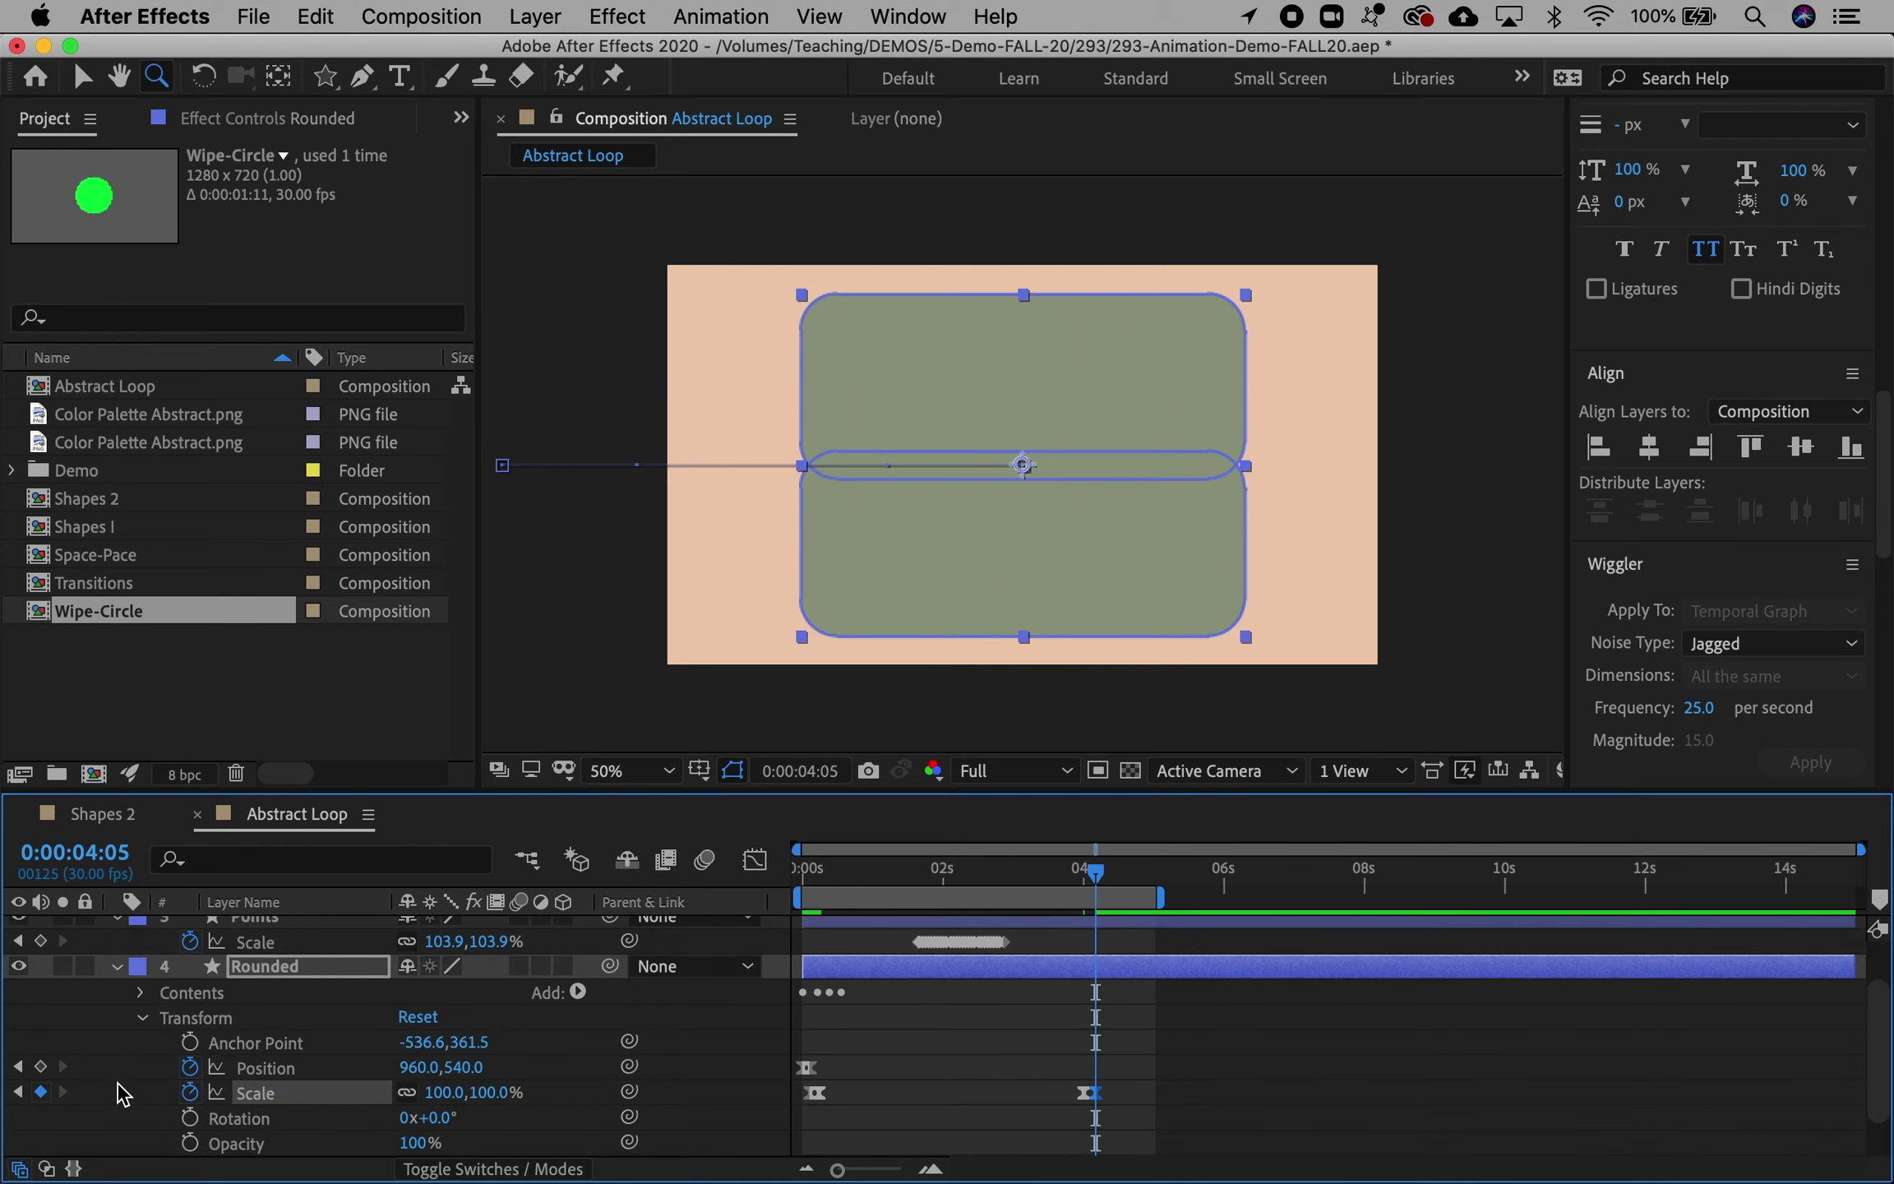
left_click(141, 993)
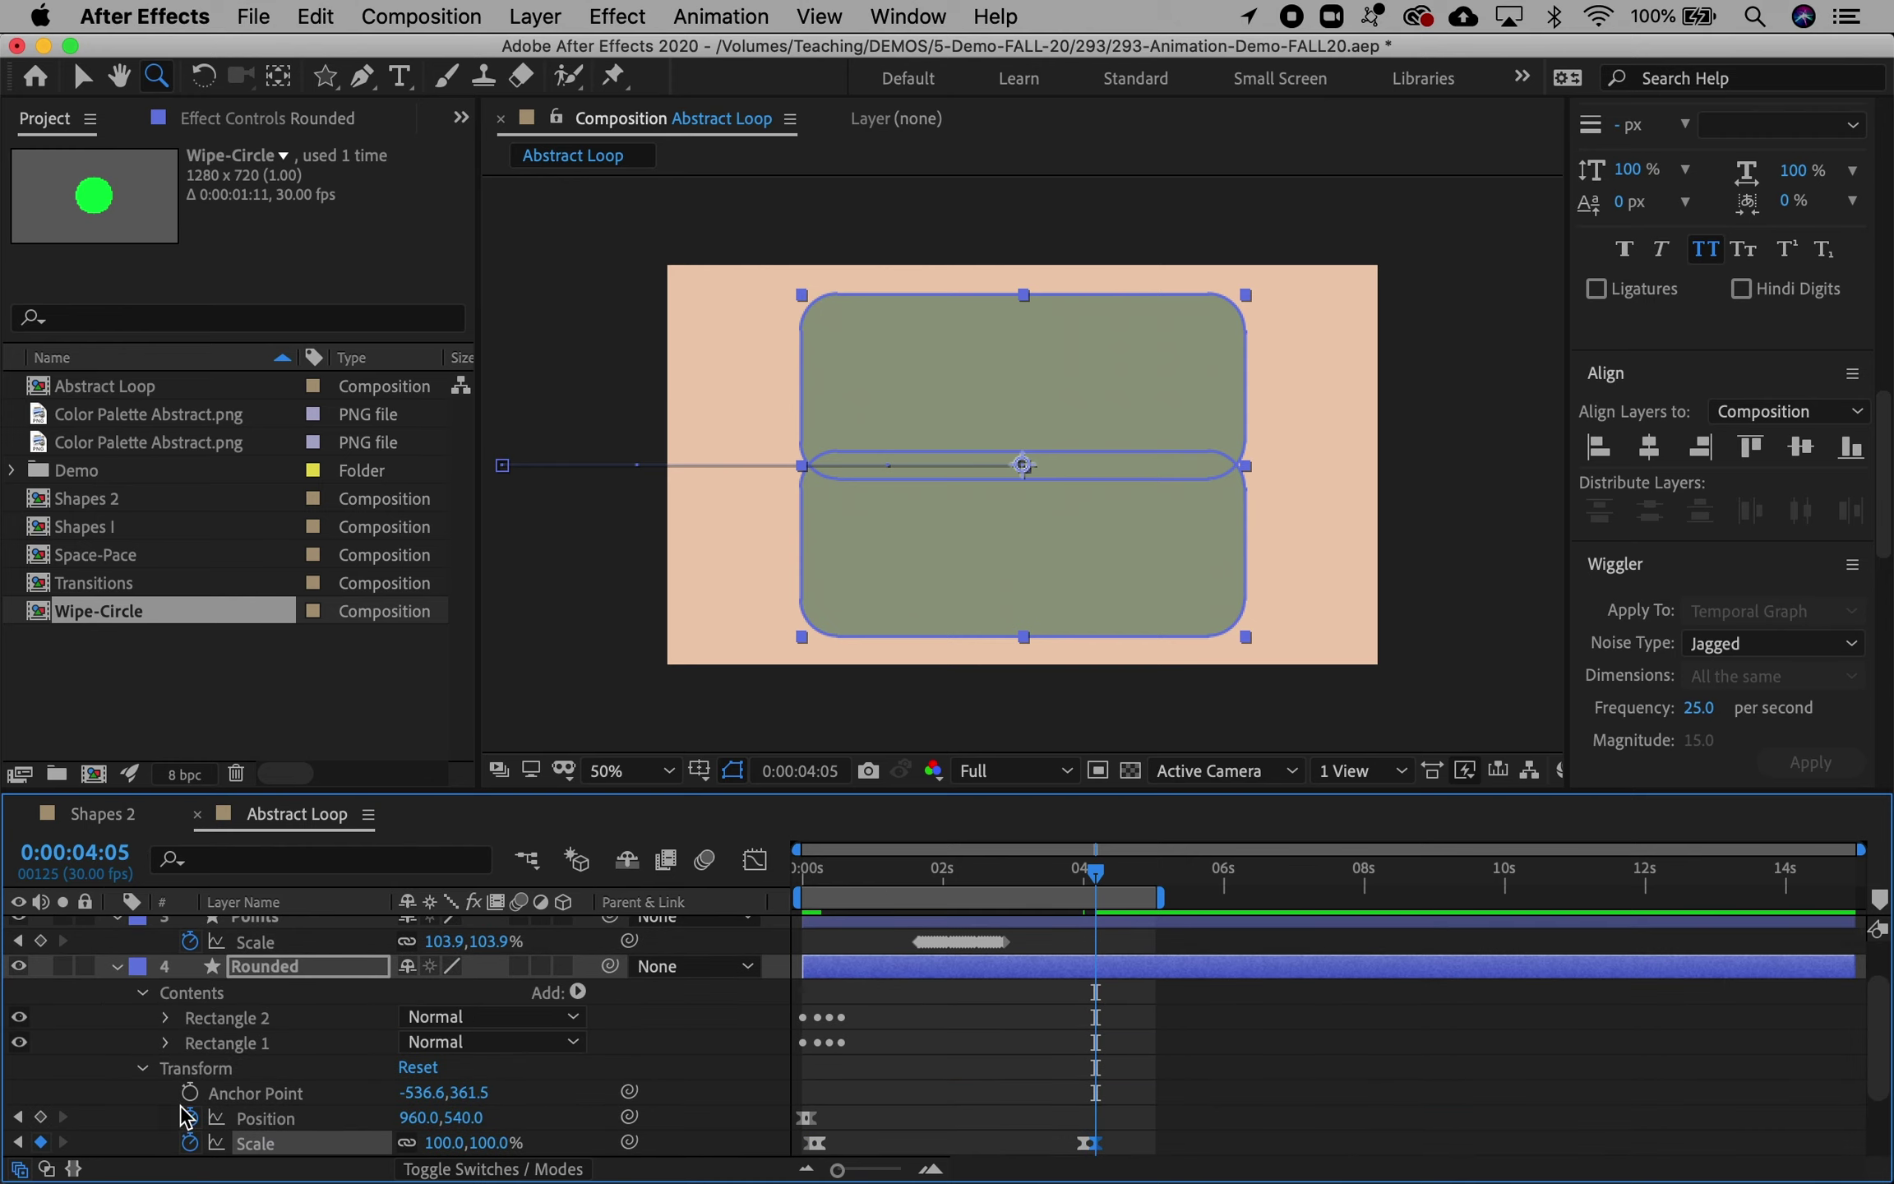
left_click(167, 1019)
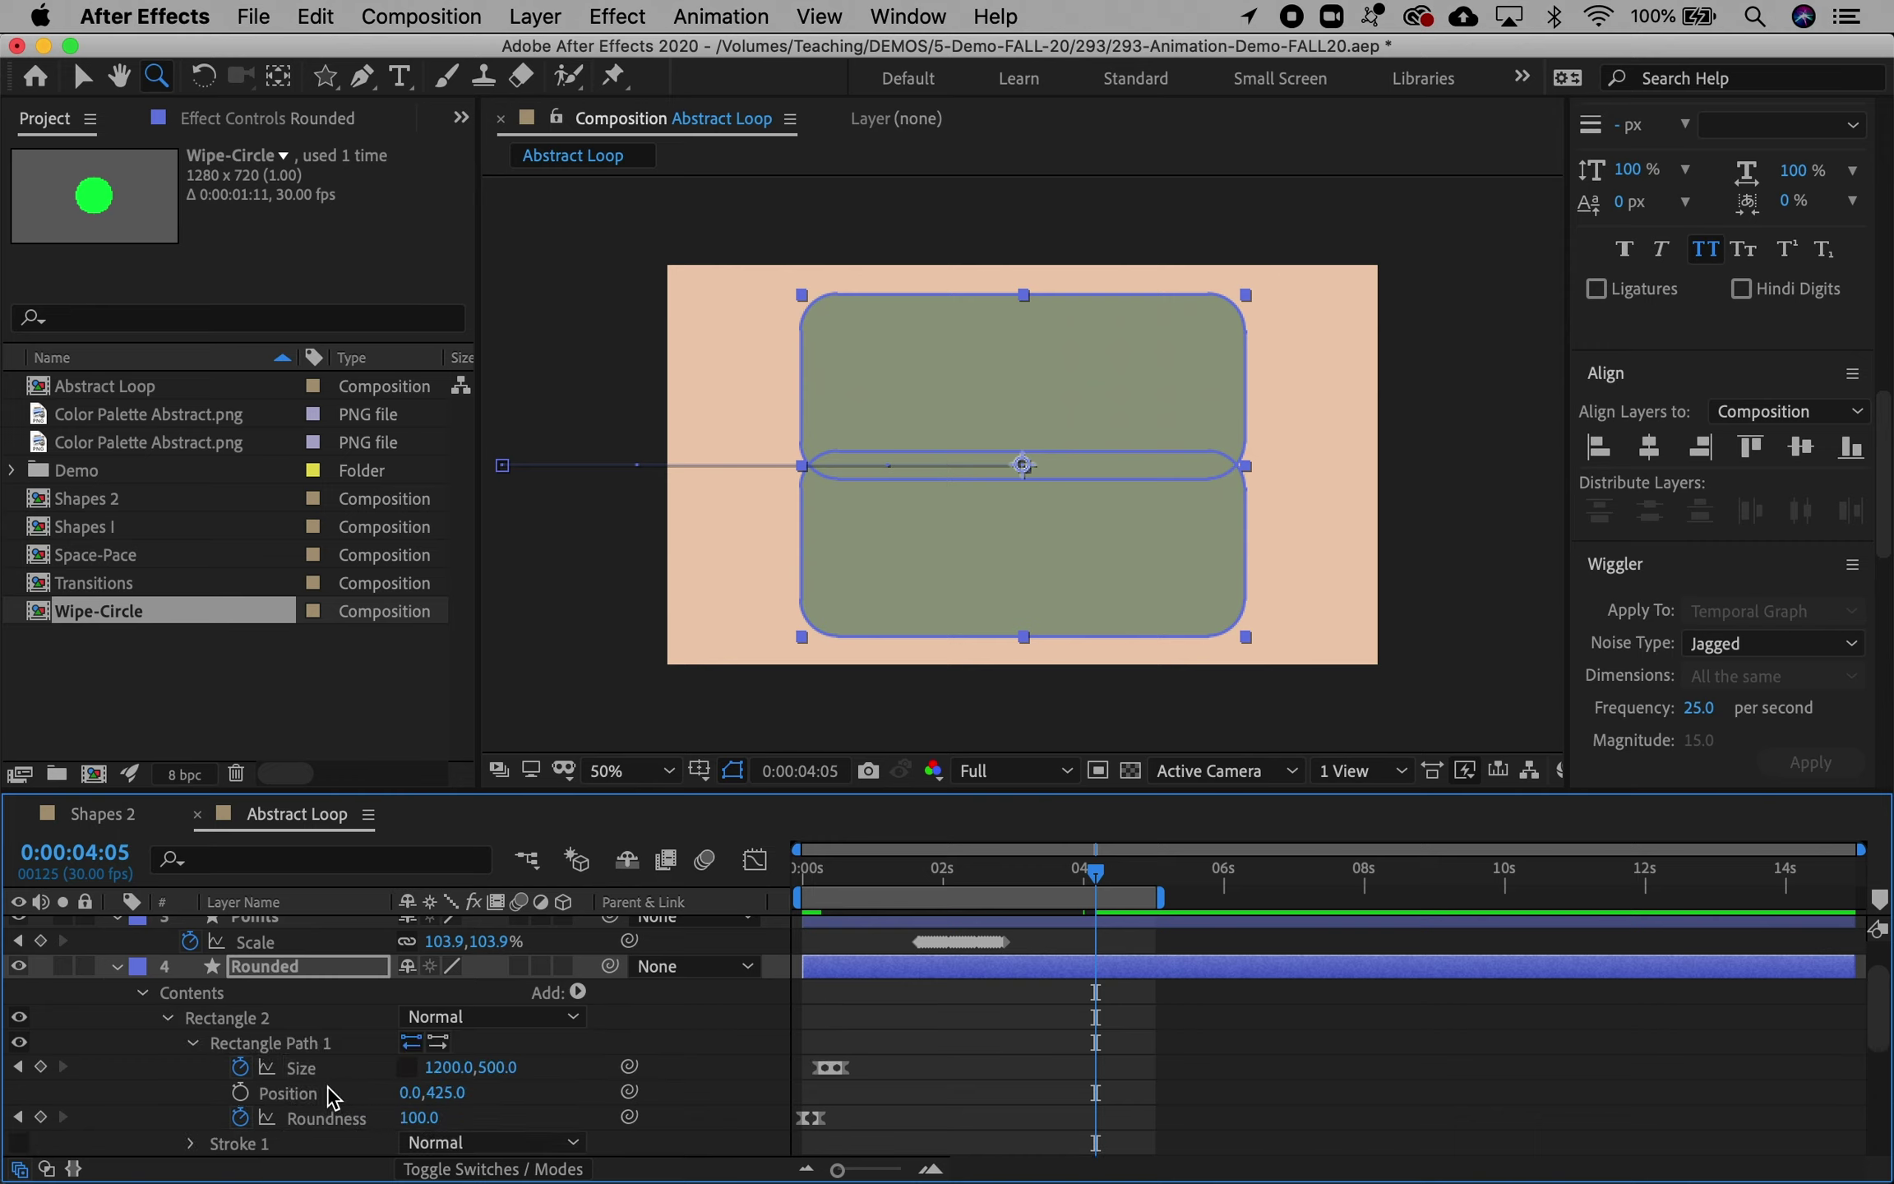
left_click(40, 1067)
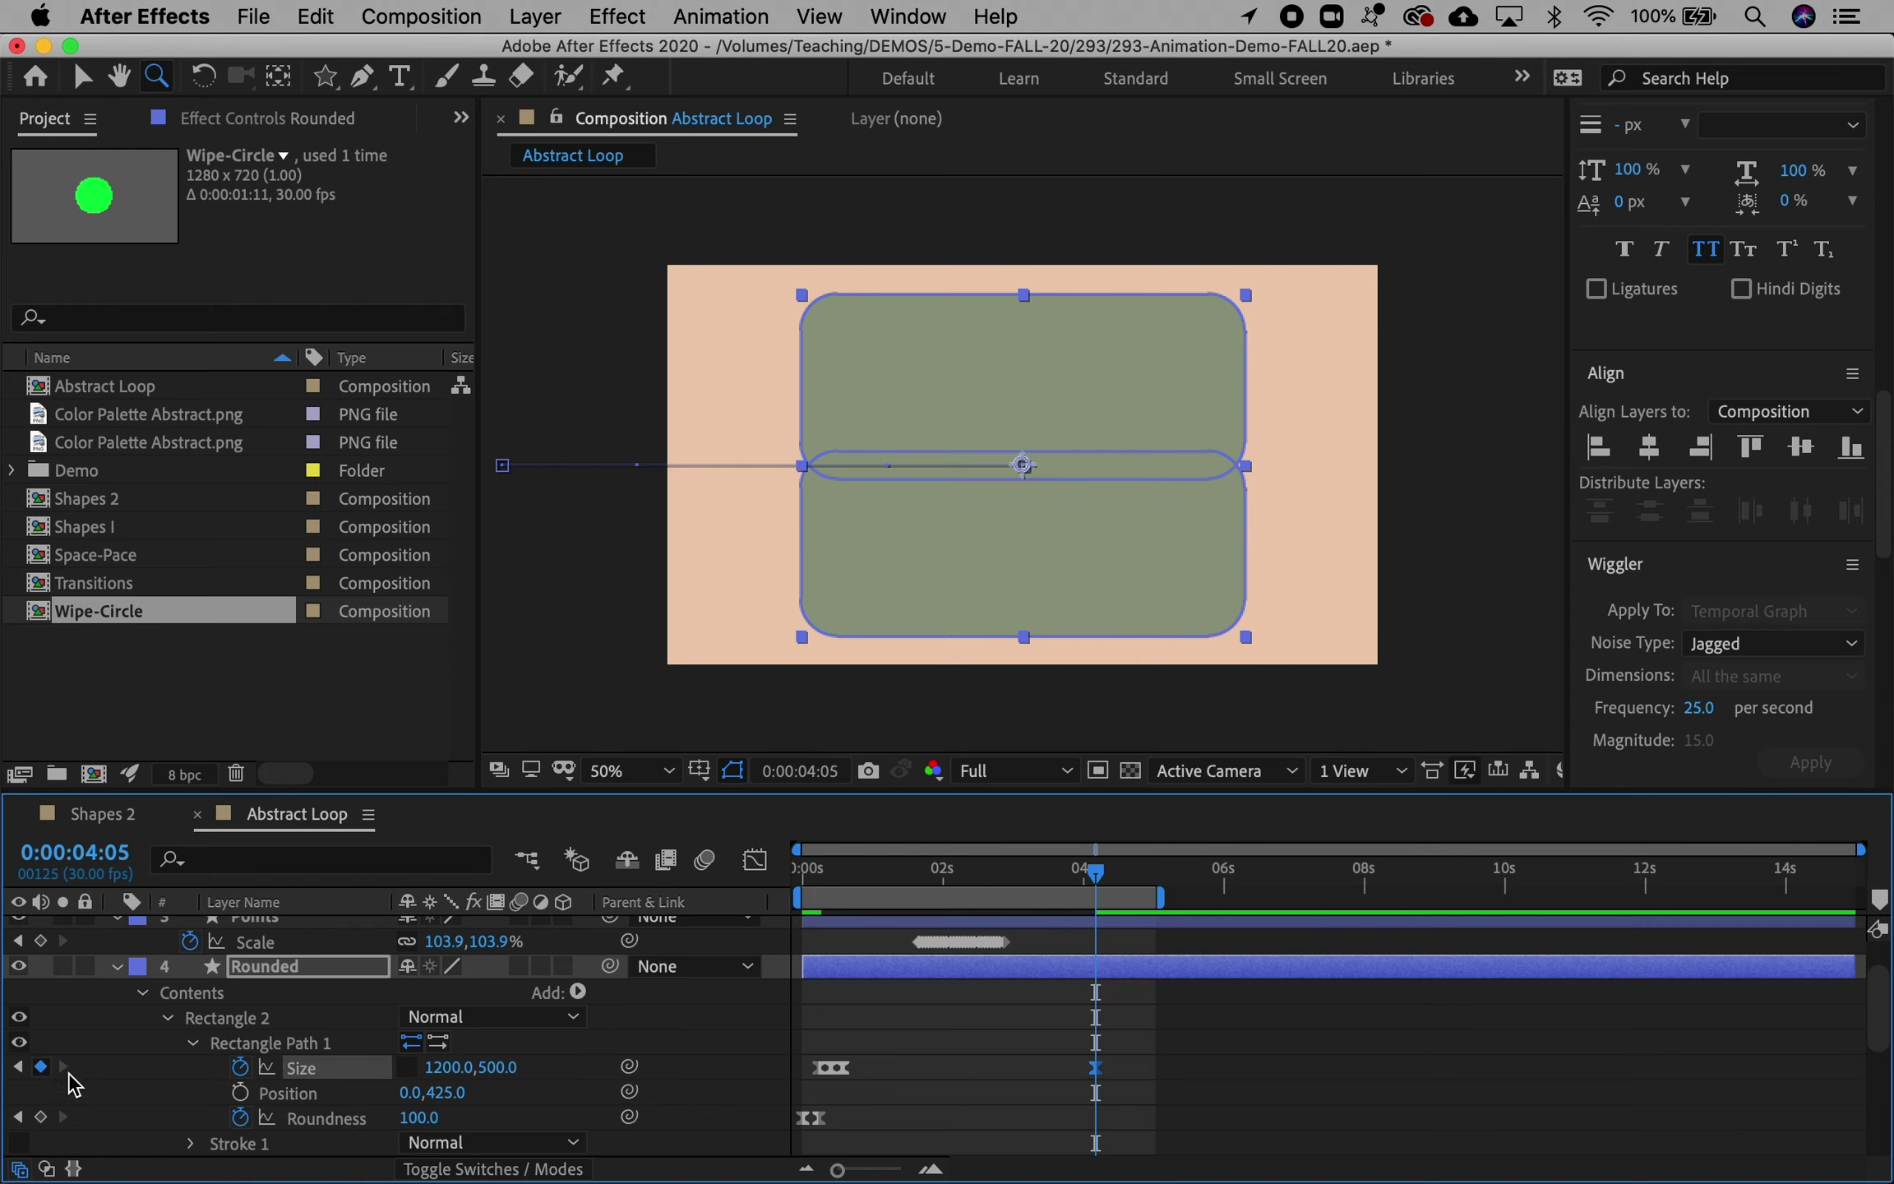
scroll(263, 1123, "down", 5)
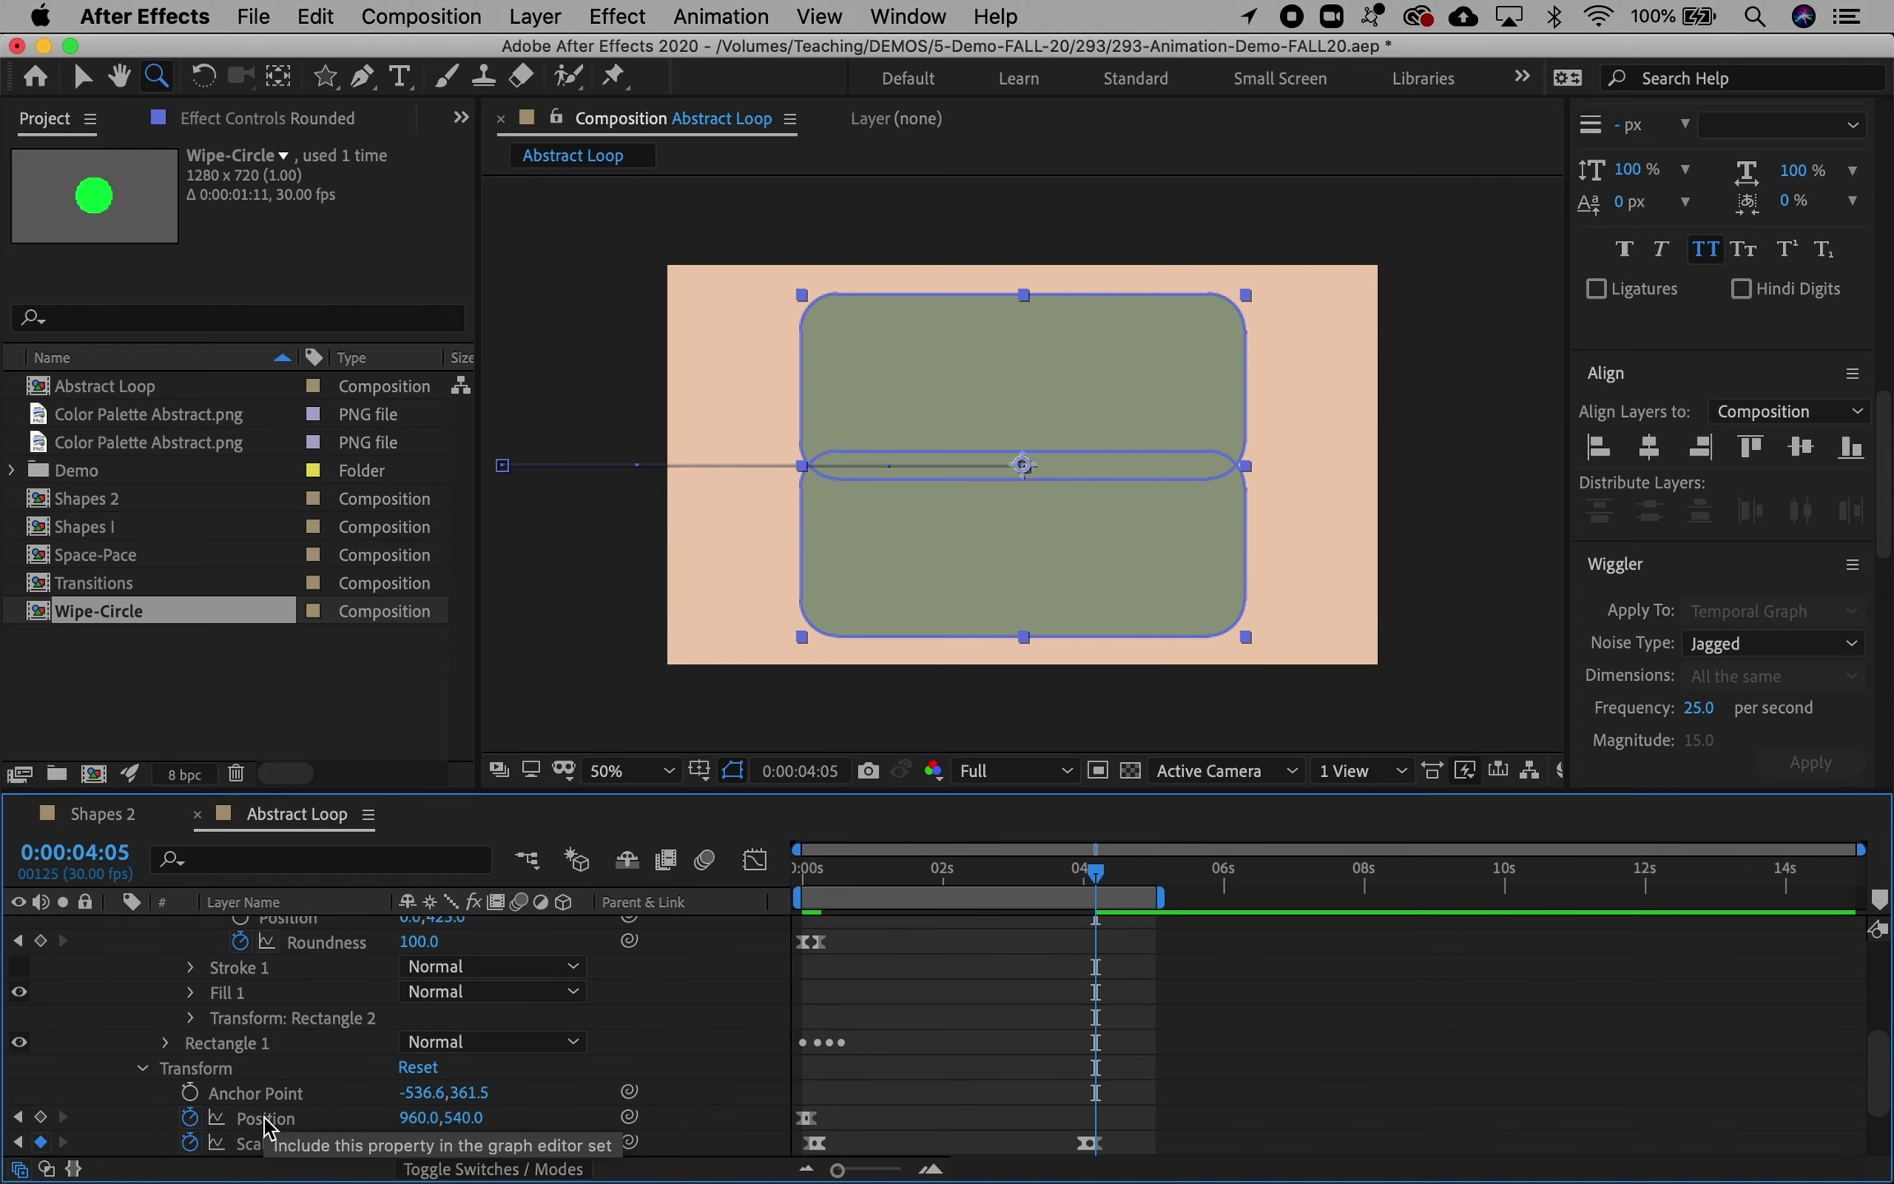
scroll(267, 1128, "down", 3)
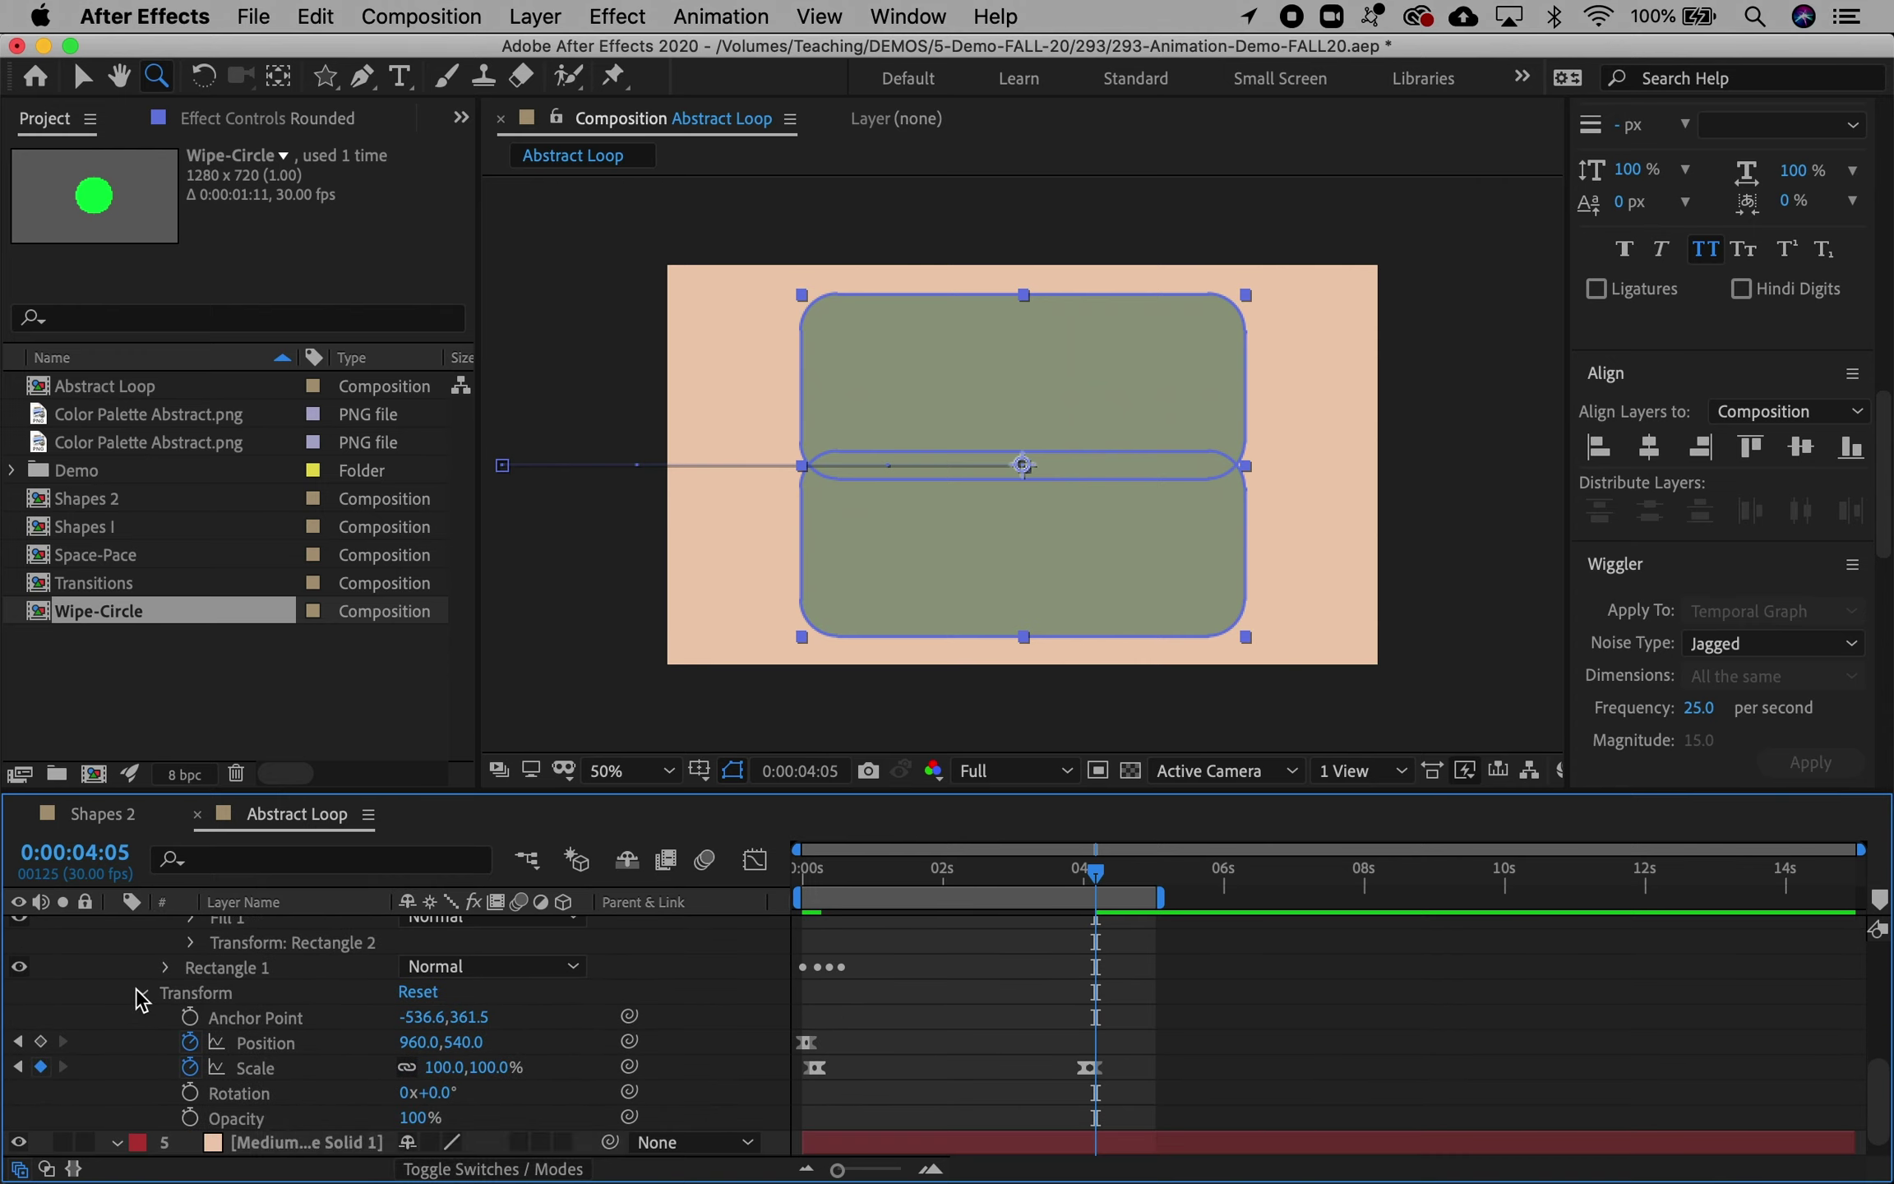
left_click(167, 968)
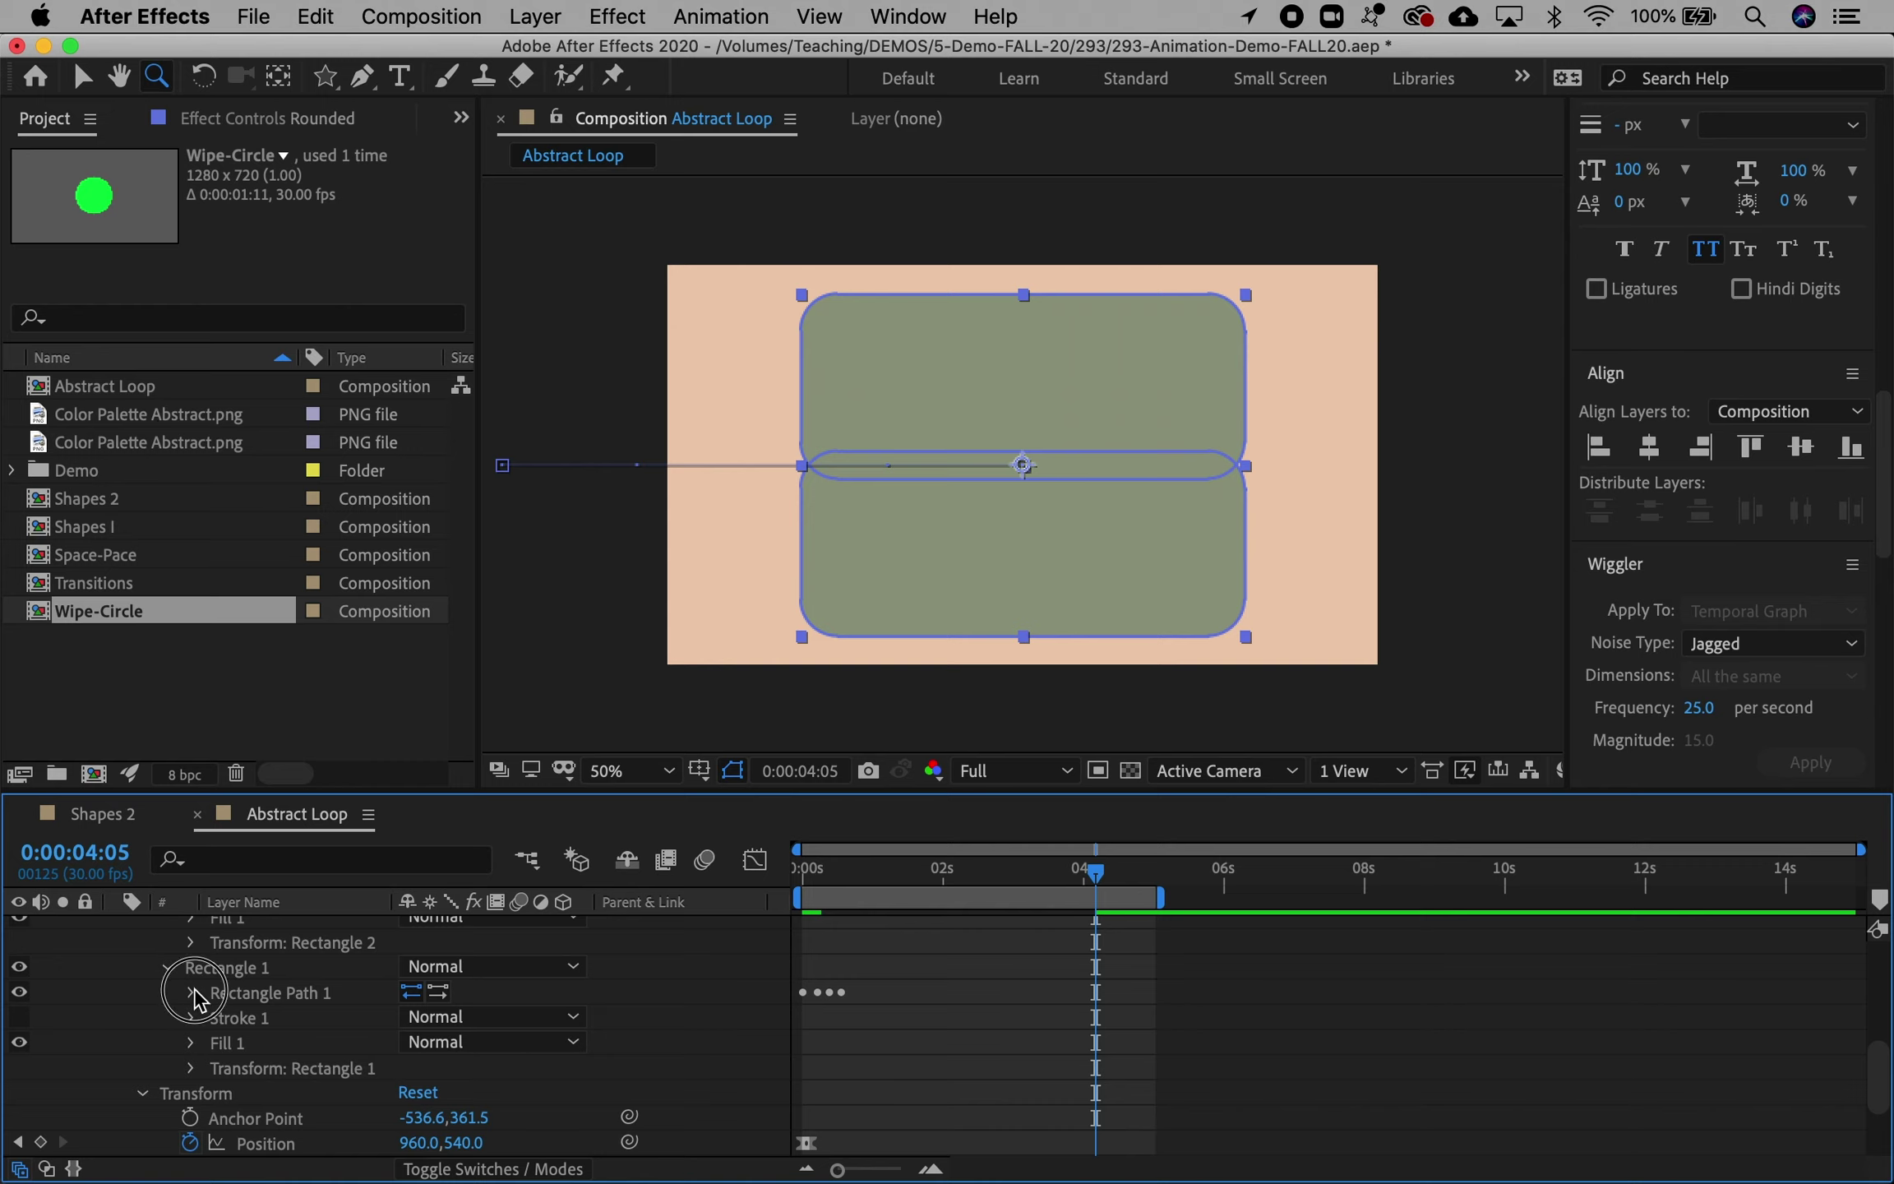
left_click(190, 992)
left_click(40, 1016)
left_click(1096, 1017)
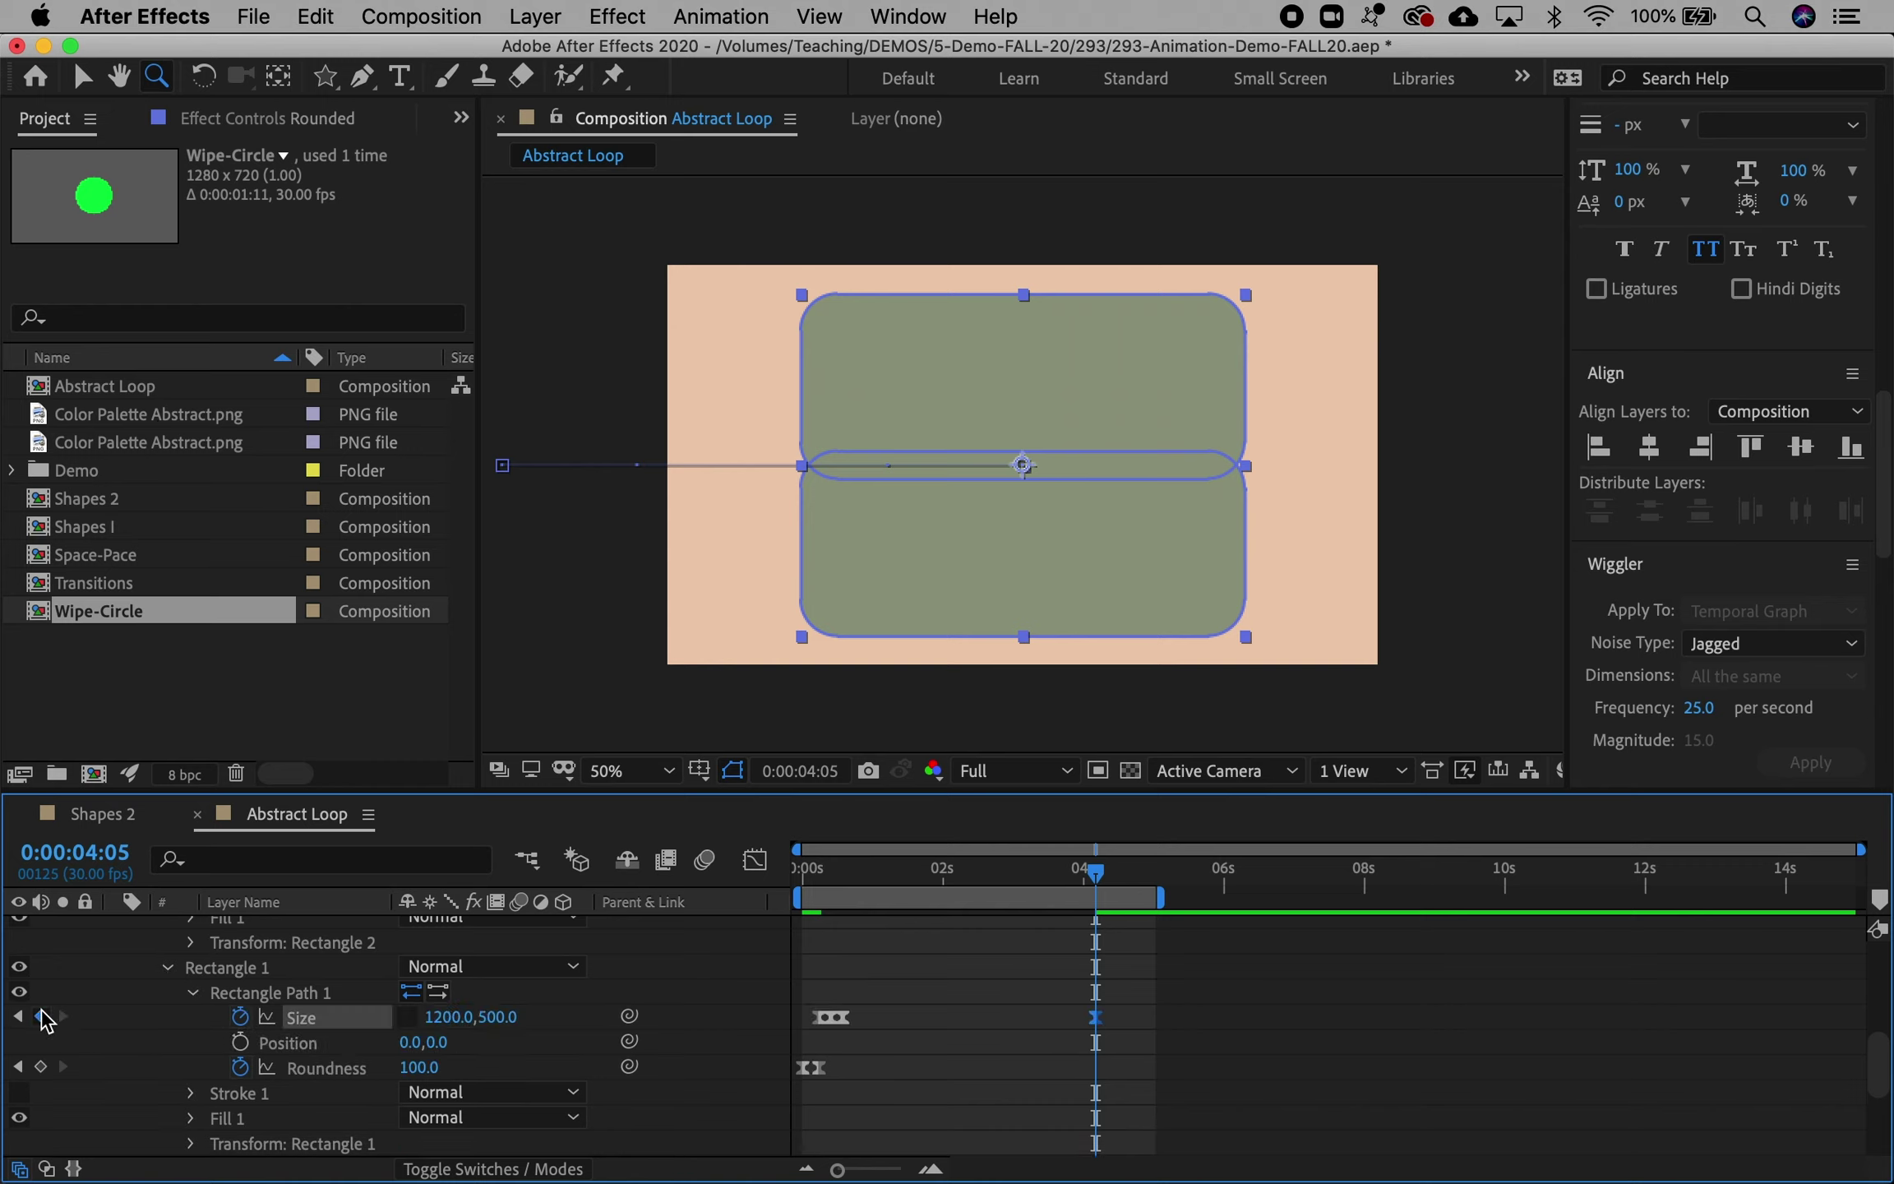
Step: At 4:10, set both rectangles' Size width to 500, making 500×500 squares
key("Page_Down")
key("Page_Down")
key("Page_Down")
key("Page_Down")
key("Page_Down")
left_click(444, 1017)
type("500")
key("Return")
scroll(465, 1040, "up", 5)
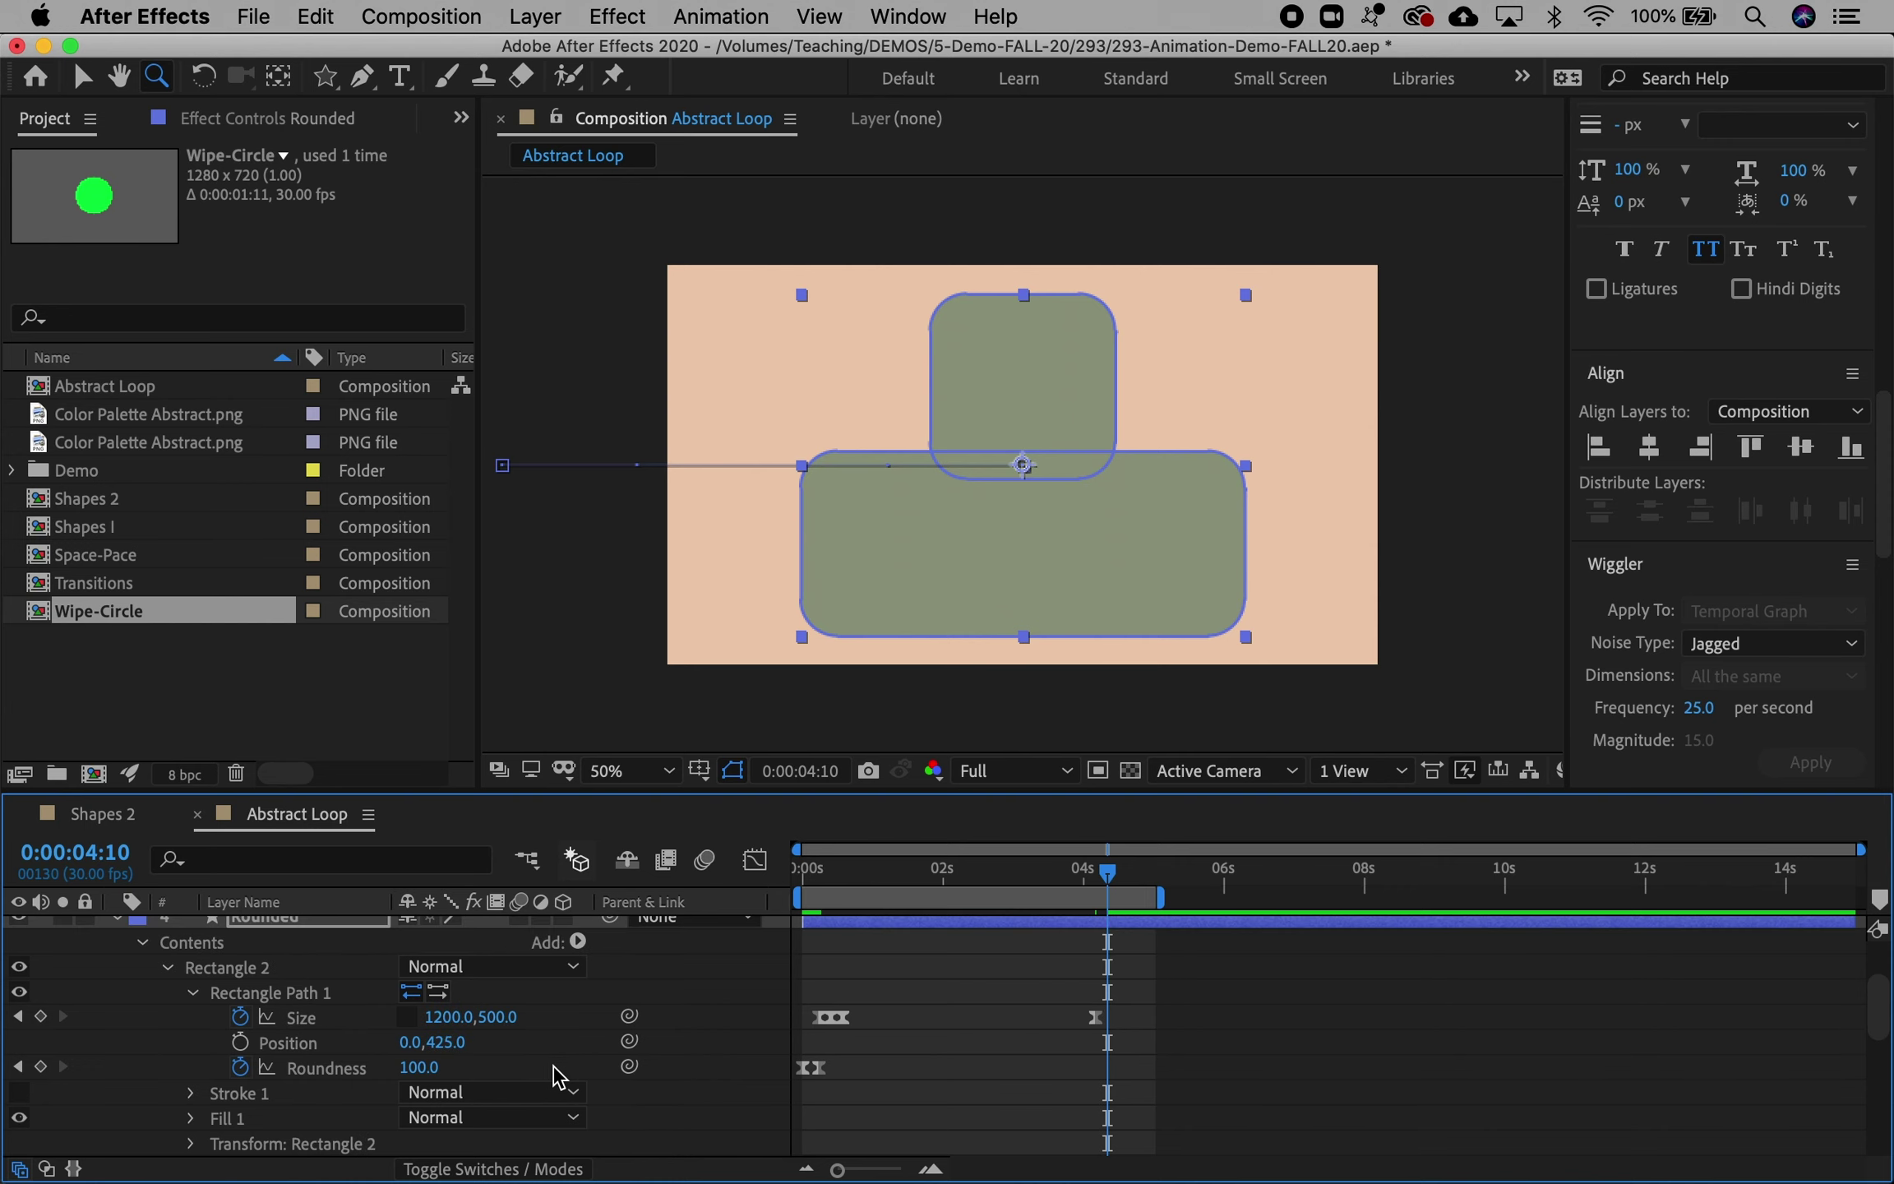
left_click(444, 1017)
type("500")
key("Return")
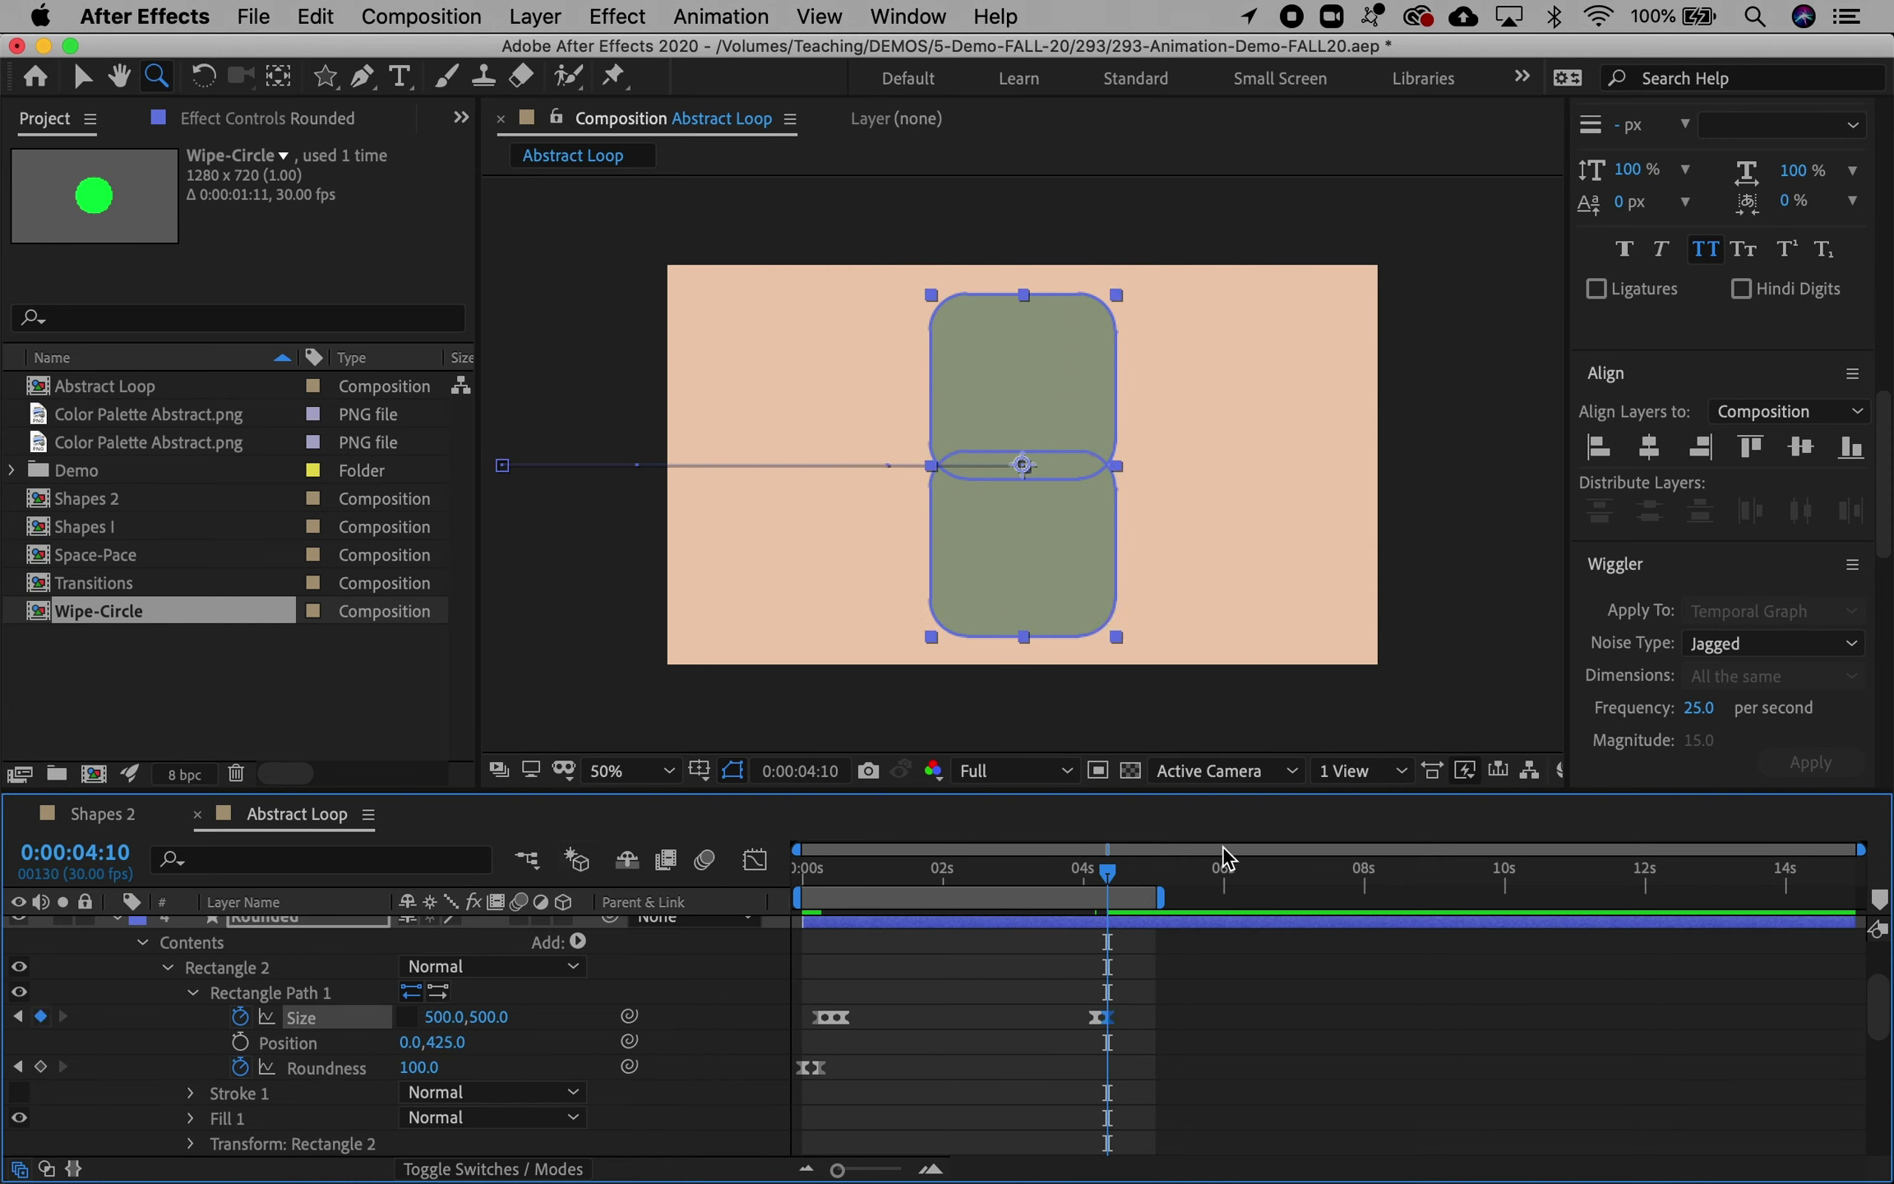
left_click(1119, 870)
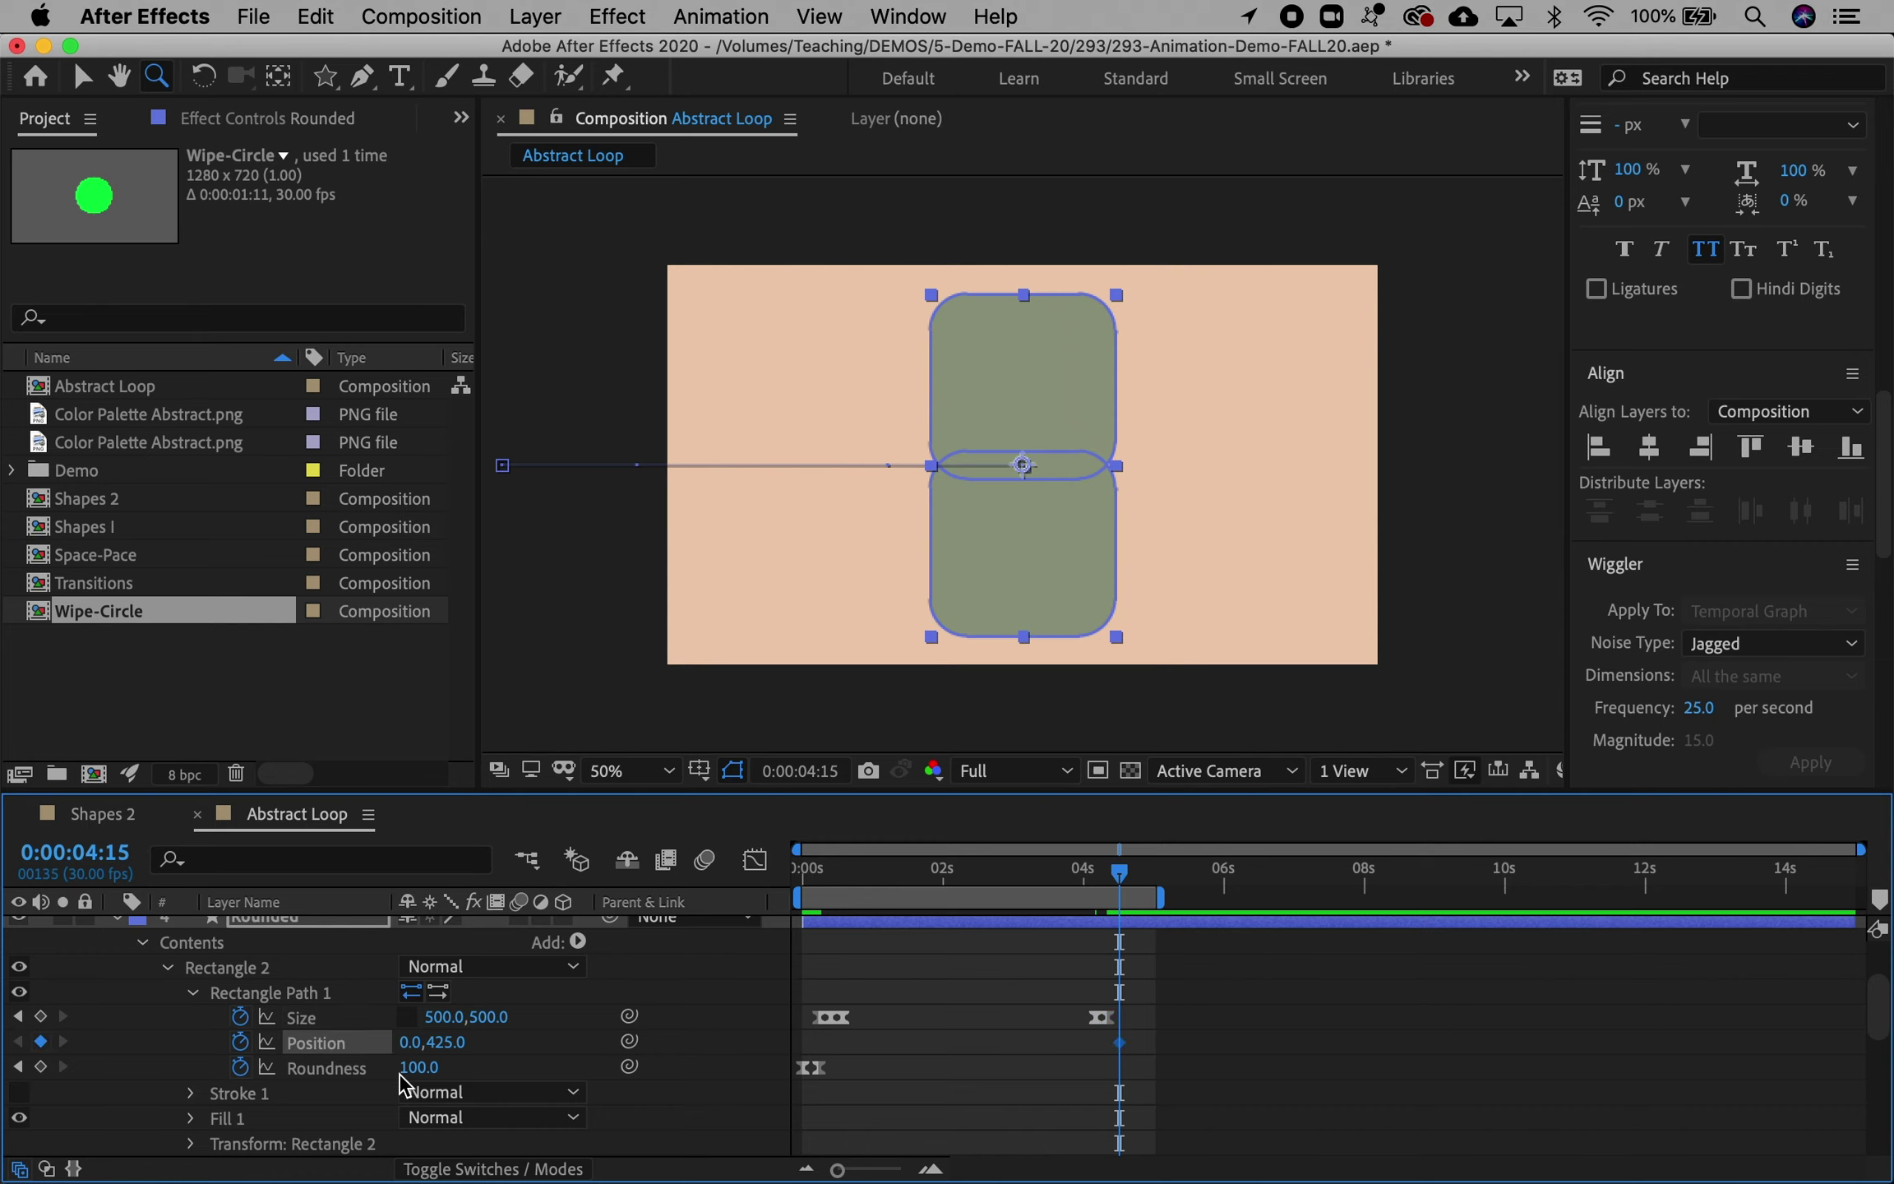
scroll(402, 1077, "down", 5)
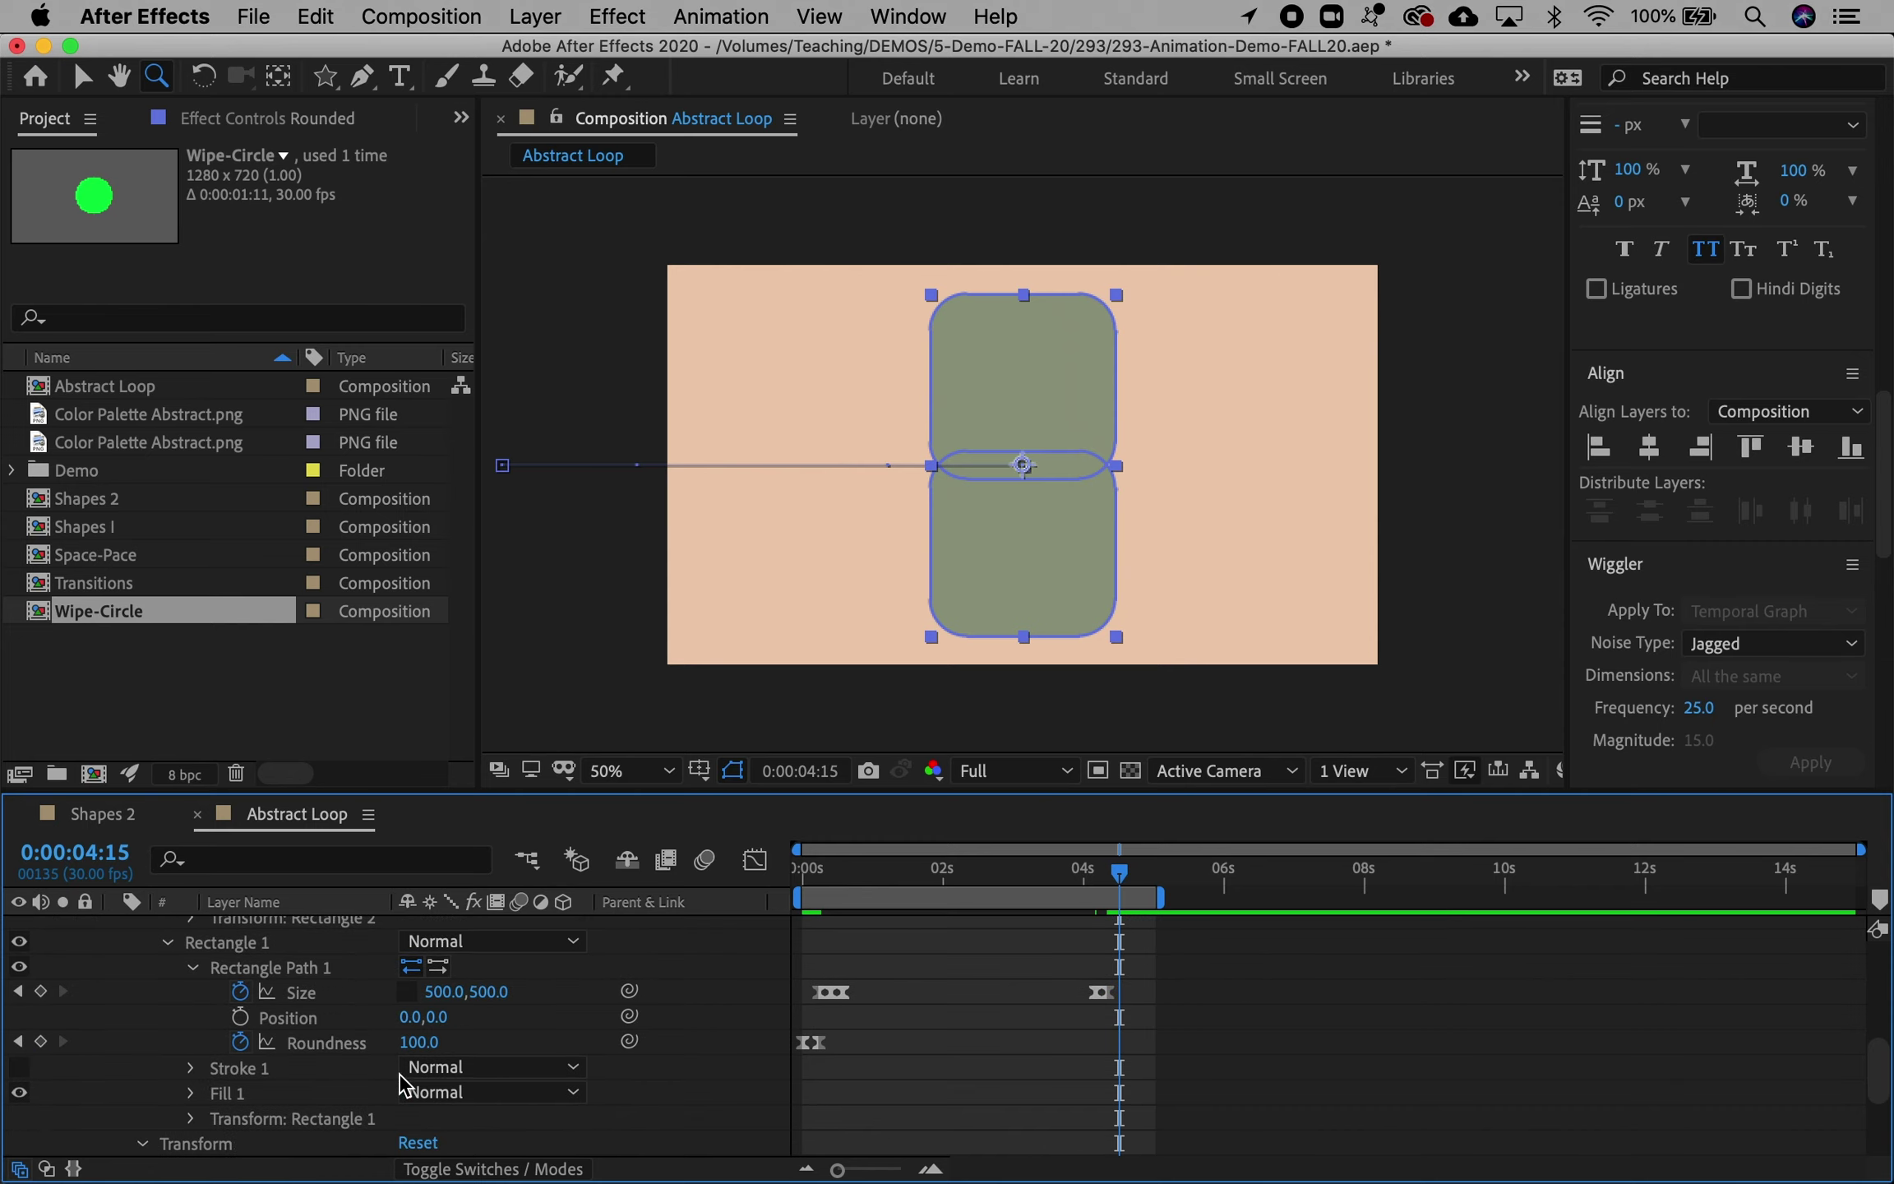
Step: At 4:22, keyframe Position and push Rectangle 2 down to 0,1100 below the frame
left_click(241, 1018)
scroll(329, 1036, "up", 4)
left_click_drag(404, 999, 862, 970)
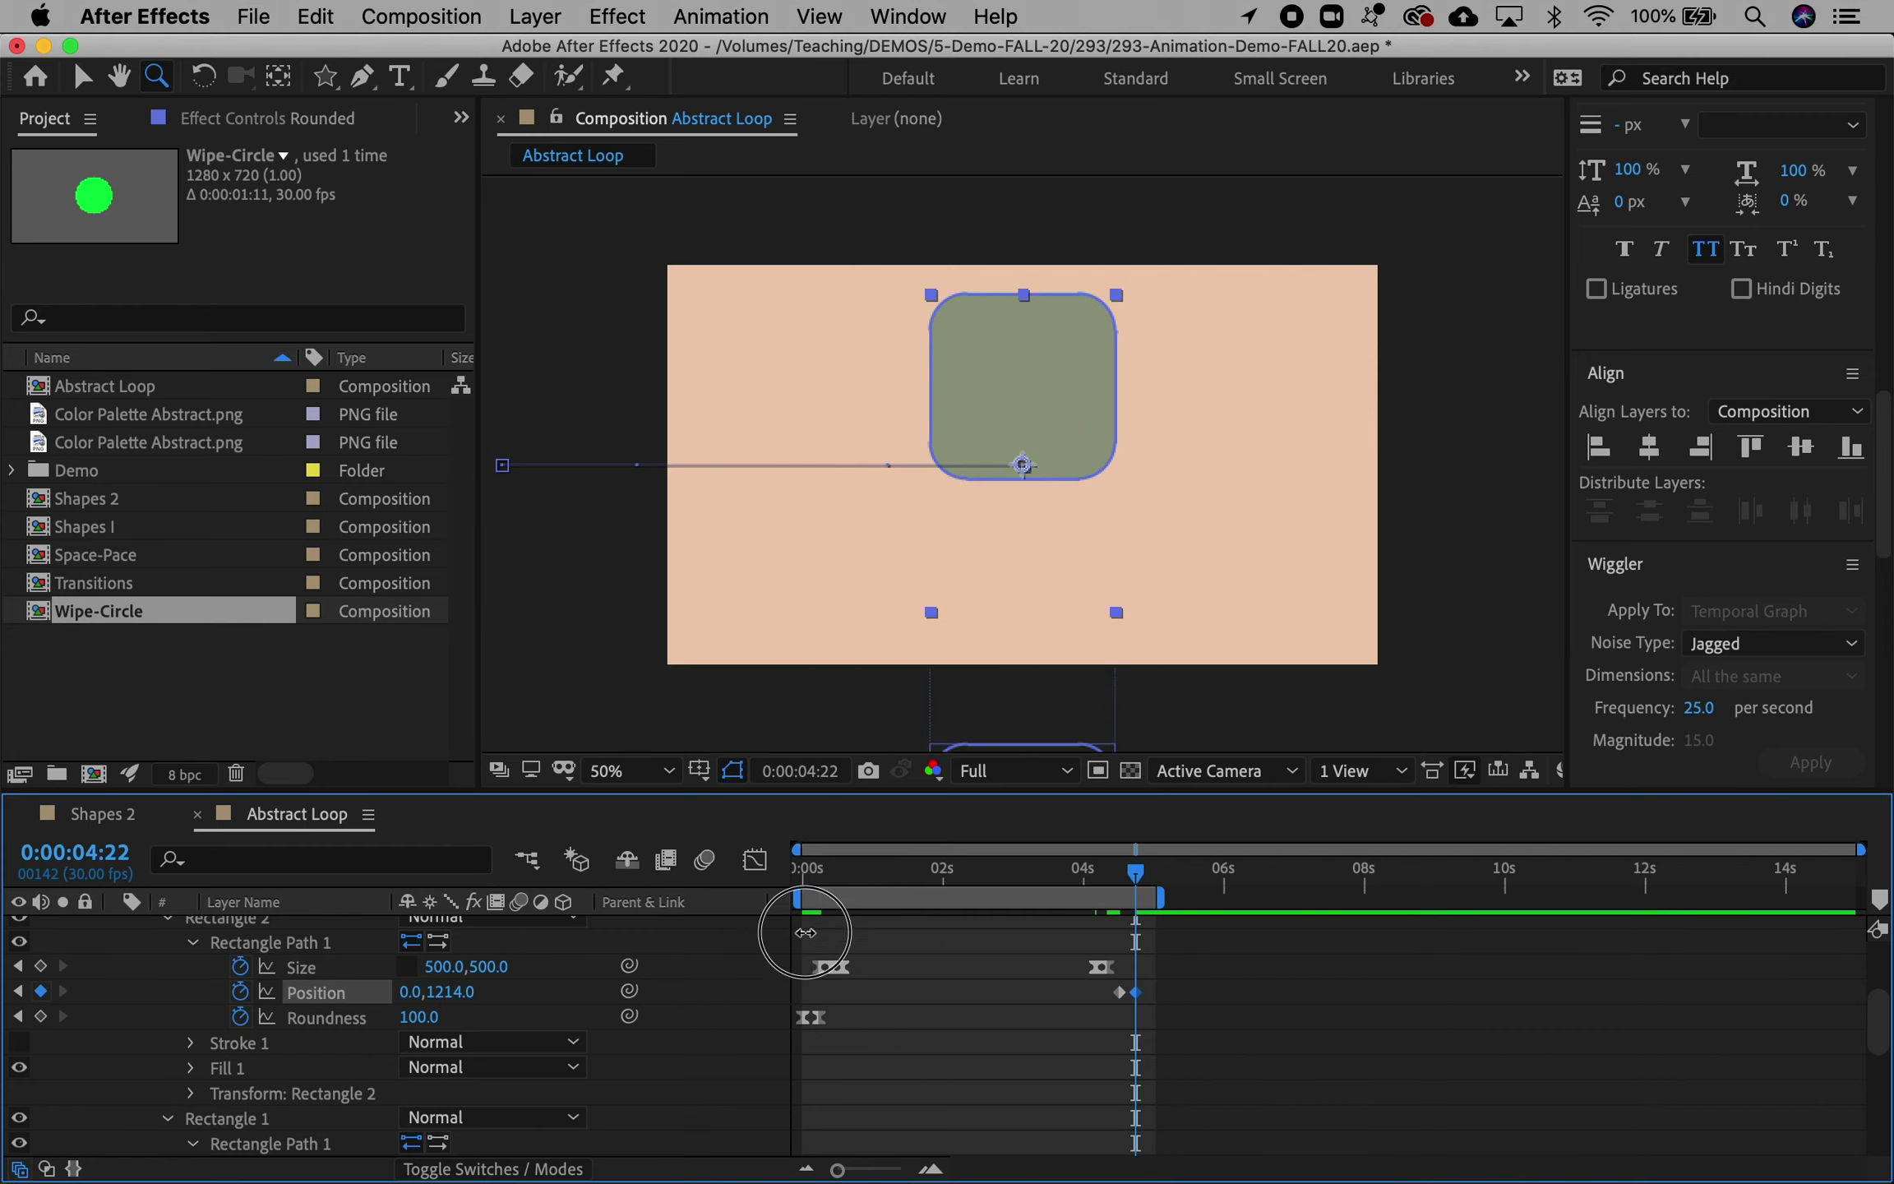
left_click_drag(793, 928, 439, 997)
type("11")
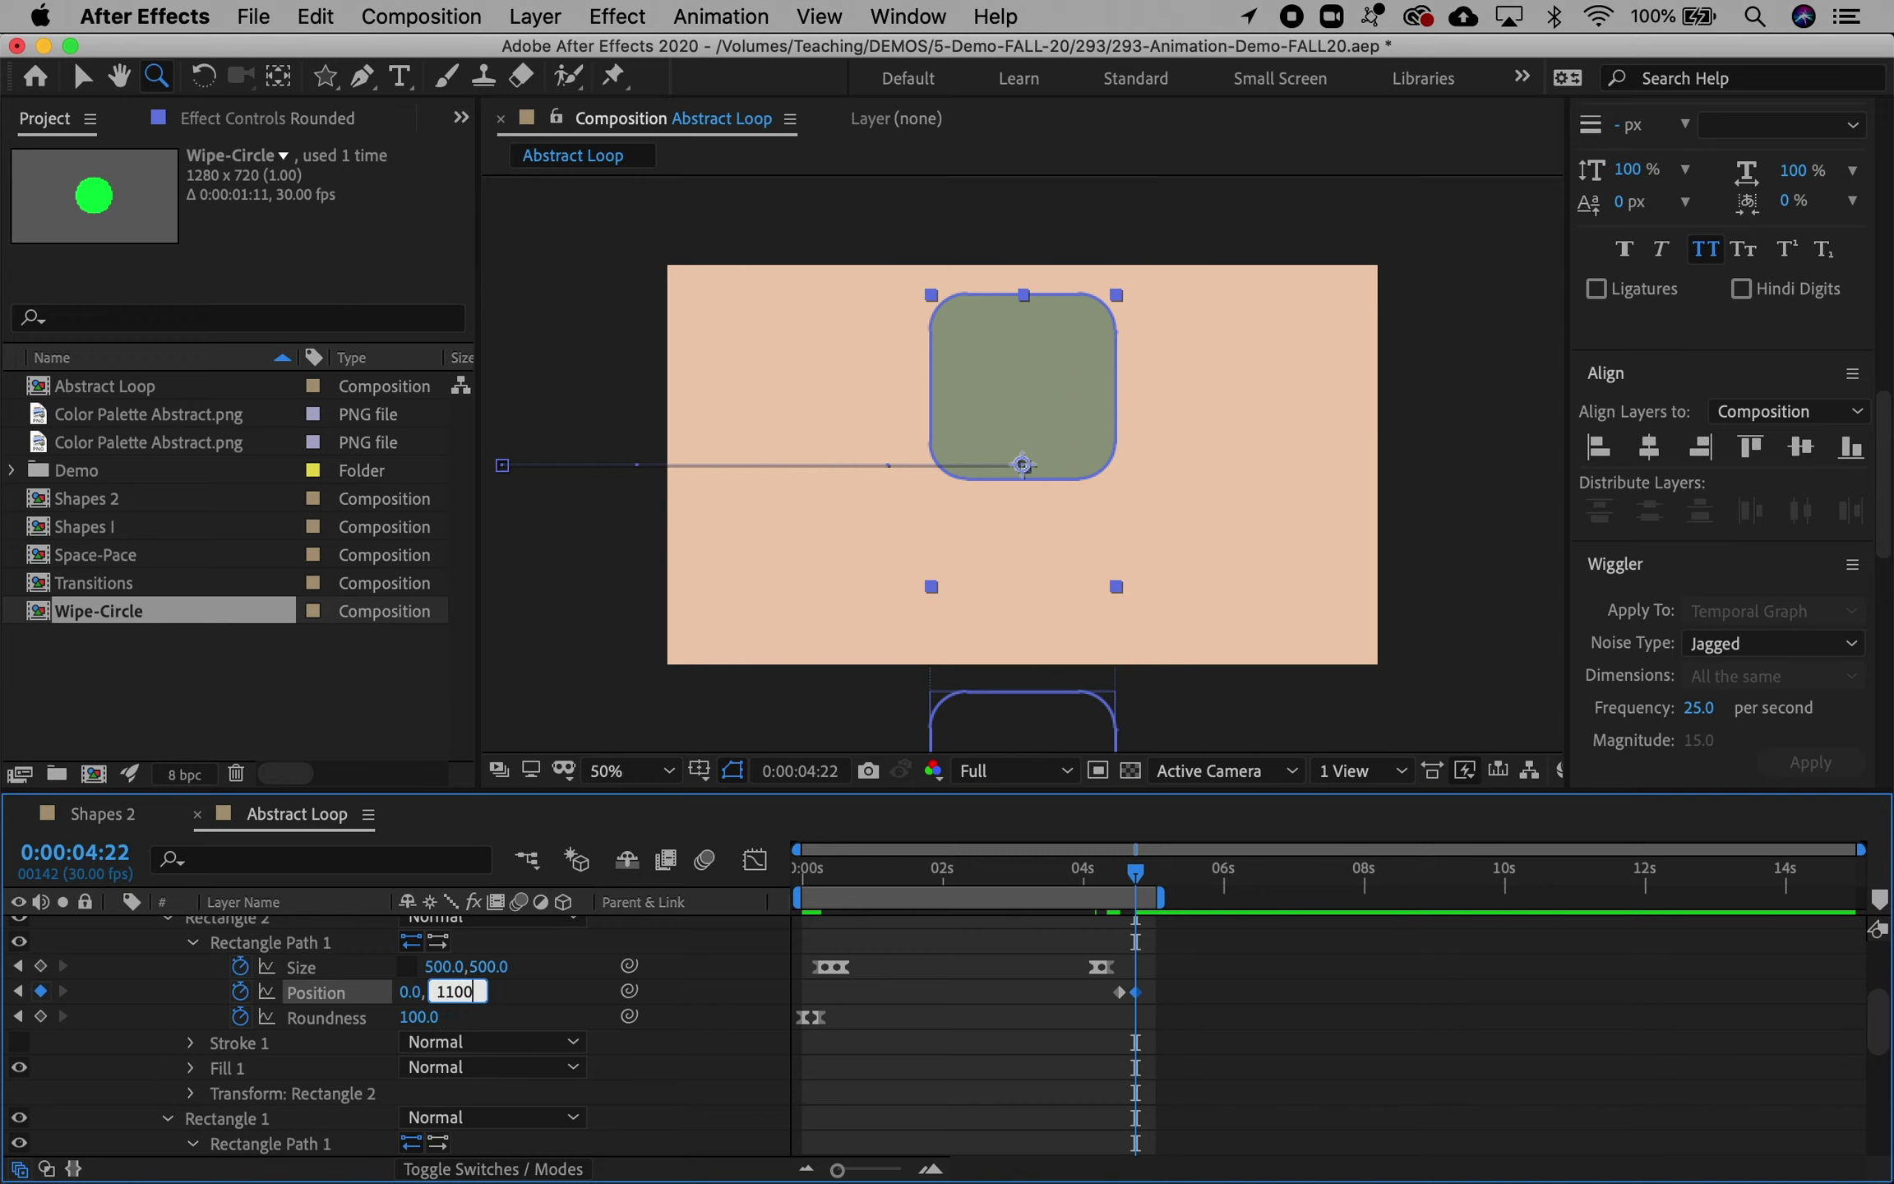
key("Return")
Step: Move Rectangle 1's Position up to 0,-640 and select both Position keyframes
scroll(655, 1101, "down", 4)
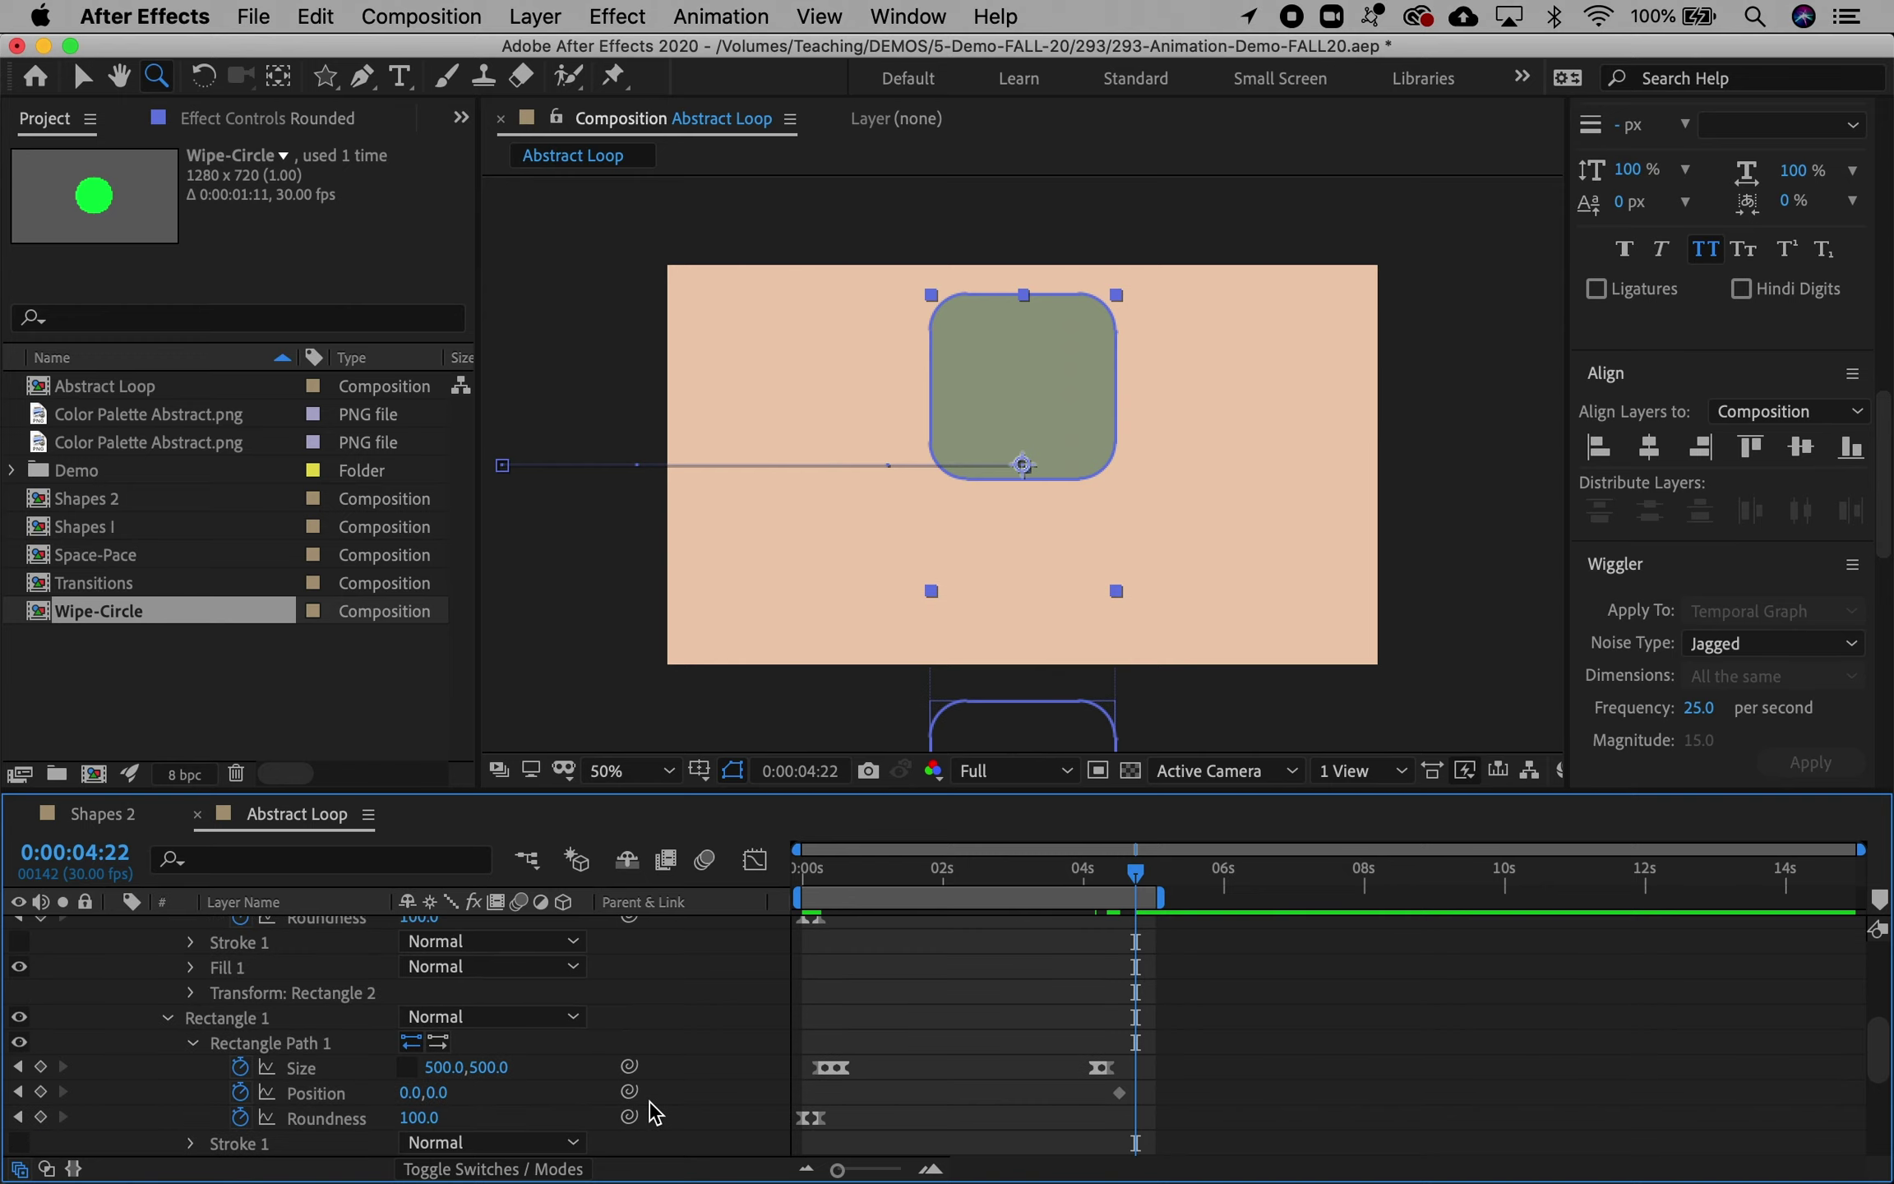
left_click_drag(447, 1088, 7, 1030)
left_click_drag(440, 1092, 6, 1096)
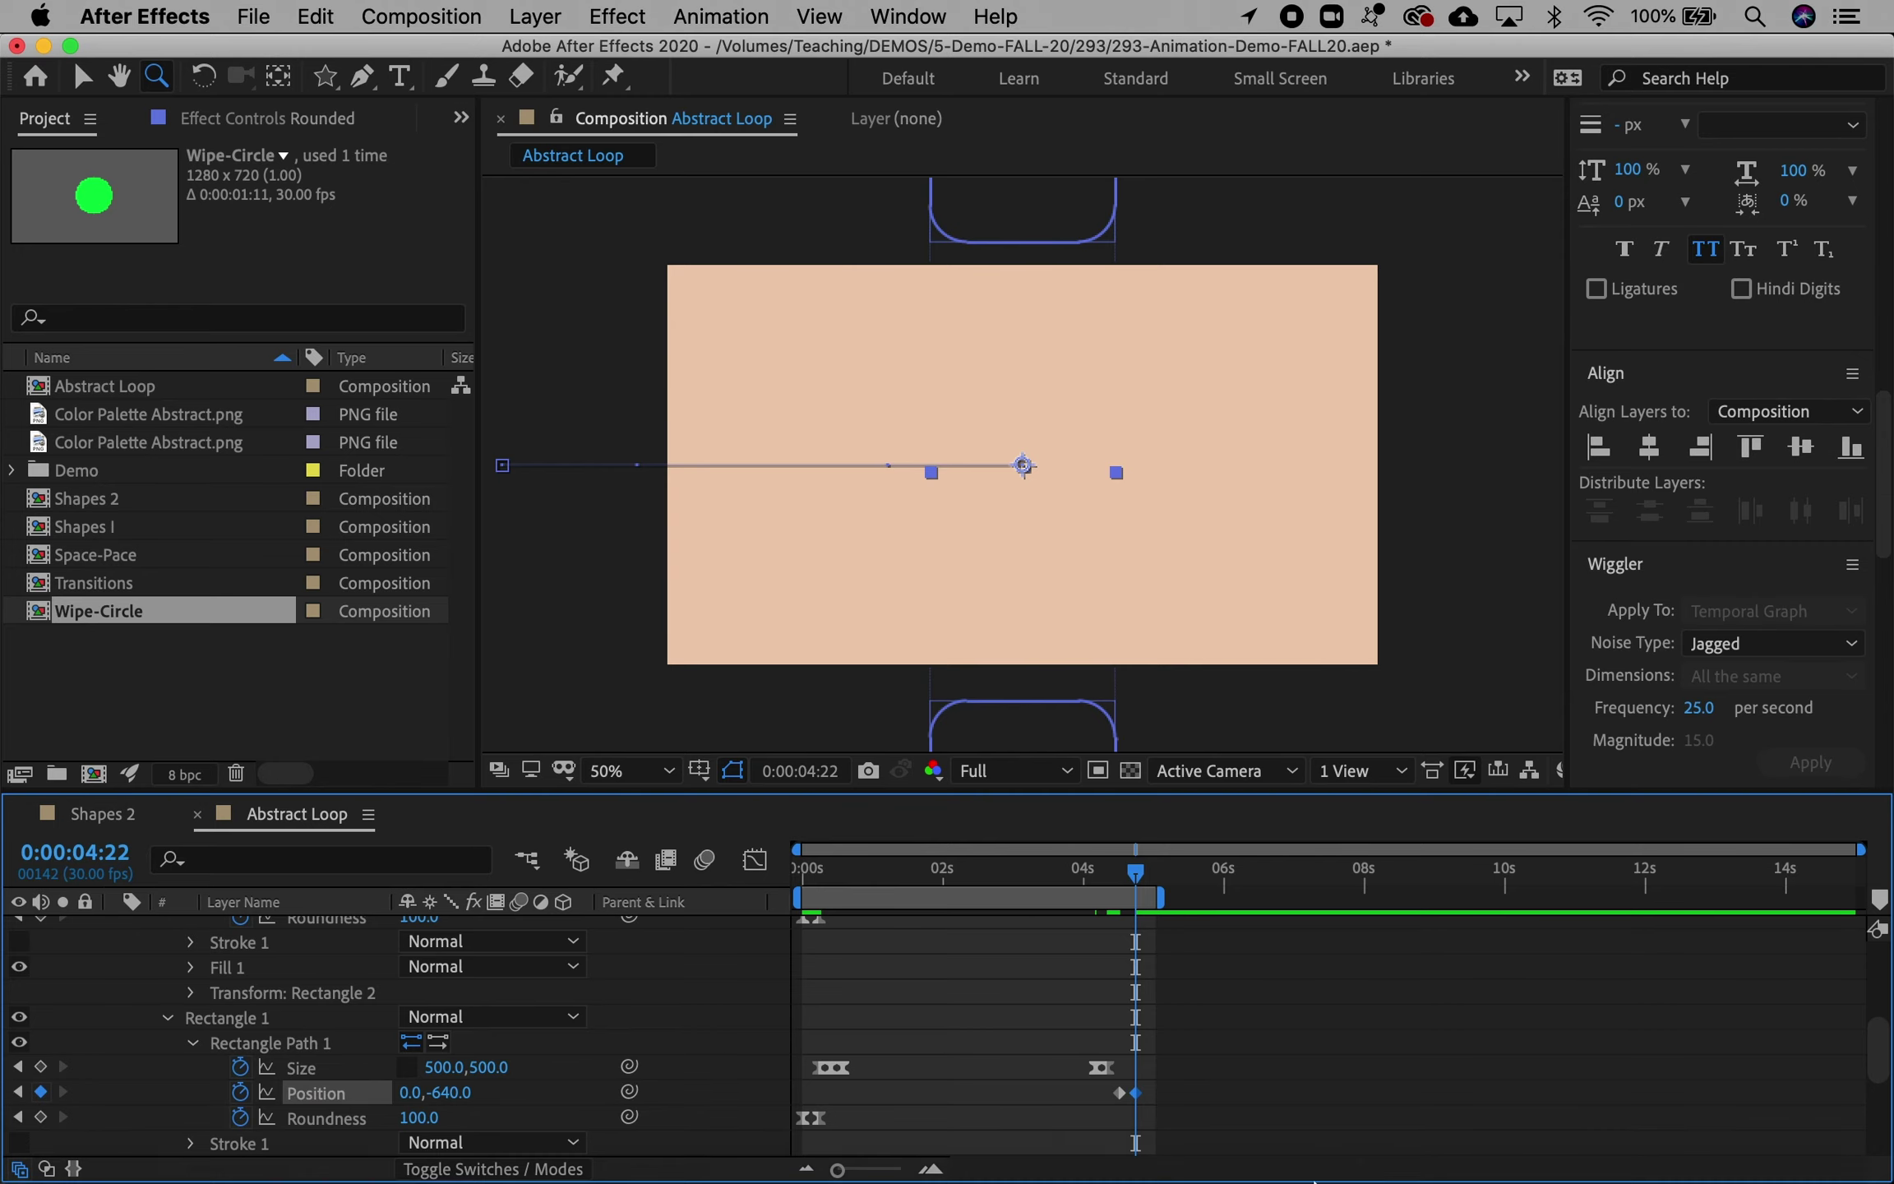
left_click_drag(1103, 1085, 1145, 1099)
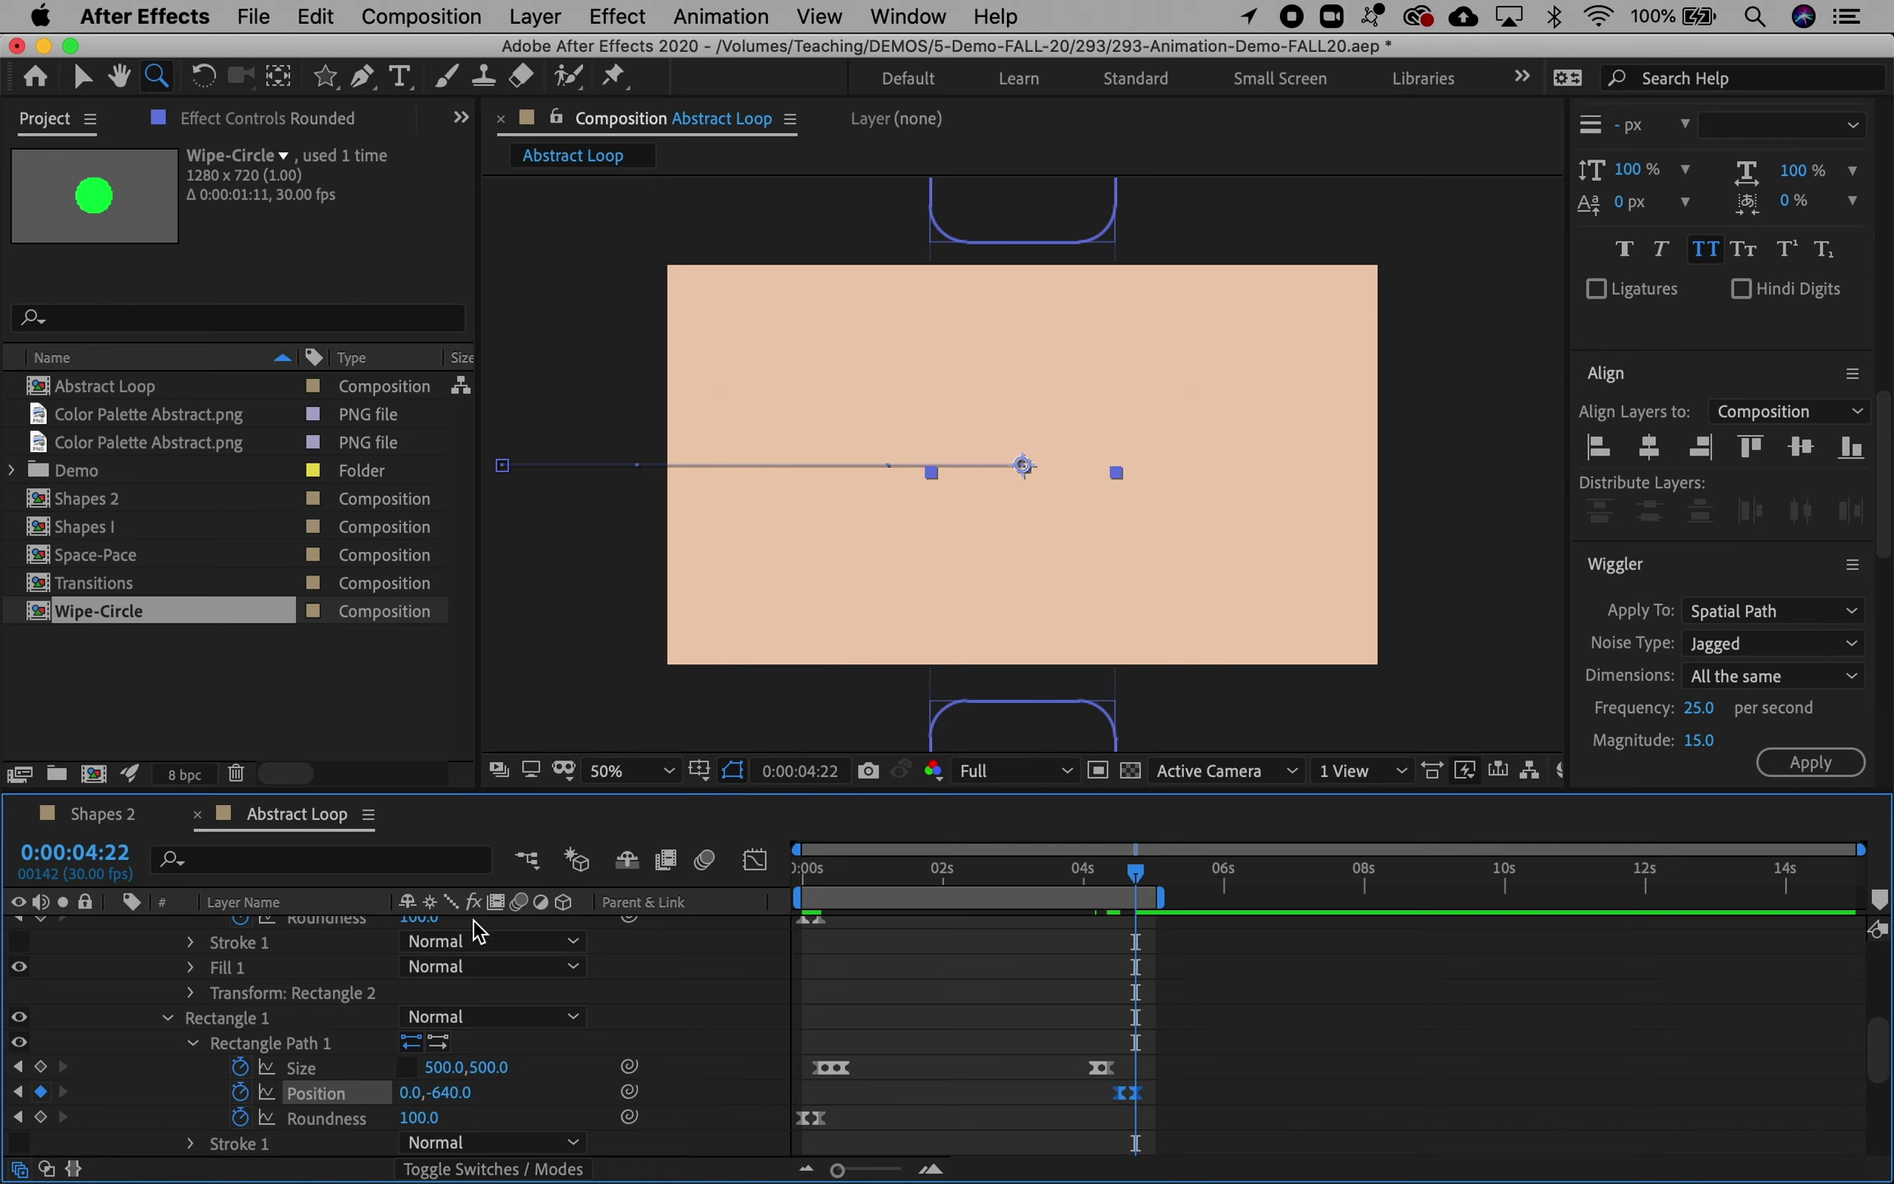
Step: In the speed graph, extend Rectangle 1's Position ease influences to about 65% and 67%
left_click(755, 860)
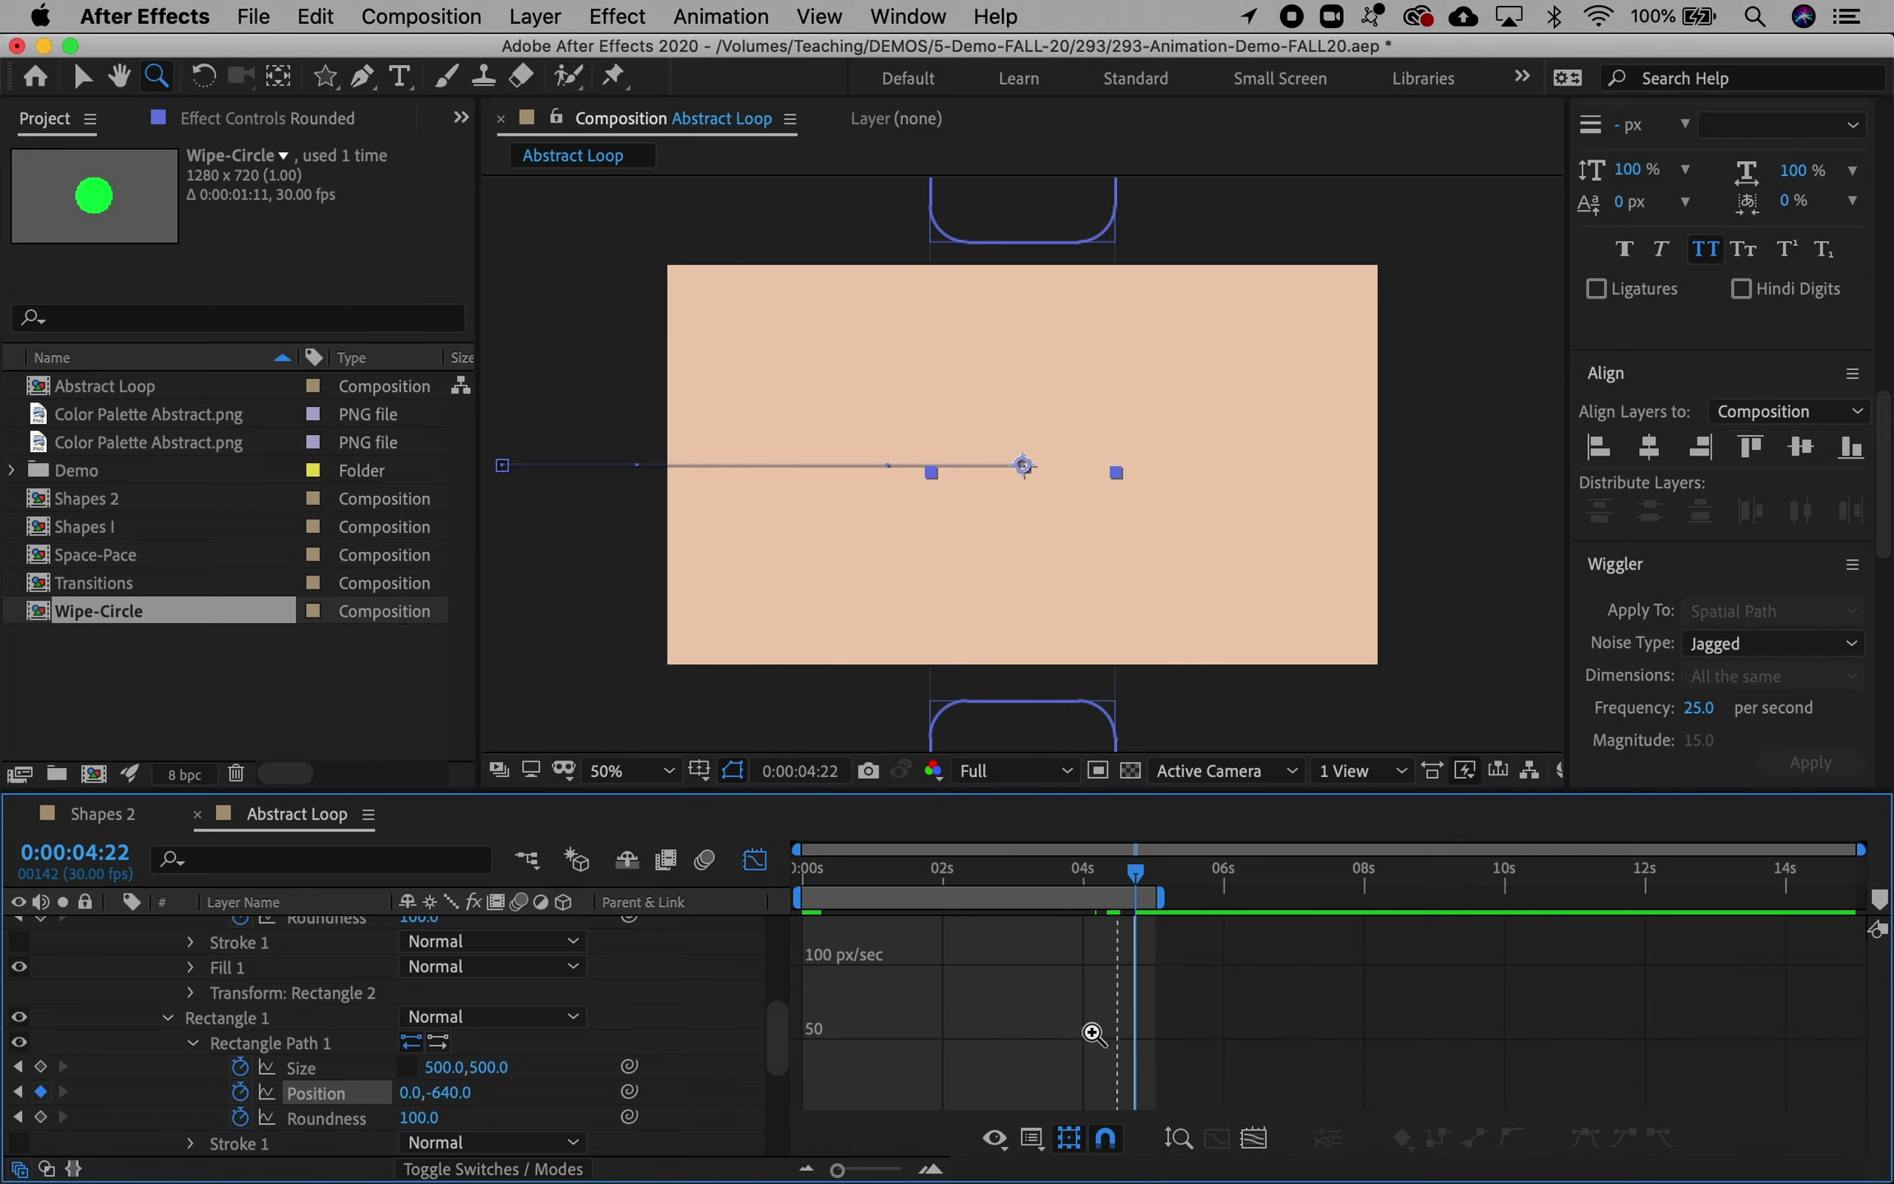
left_click(1253, 1139)
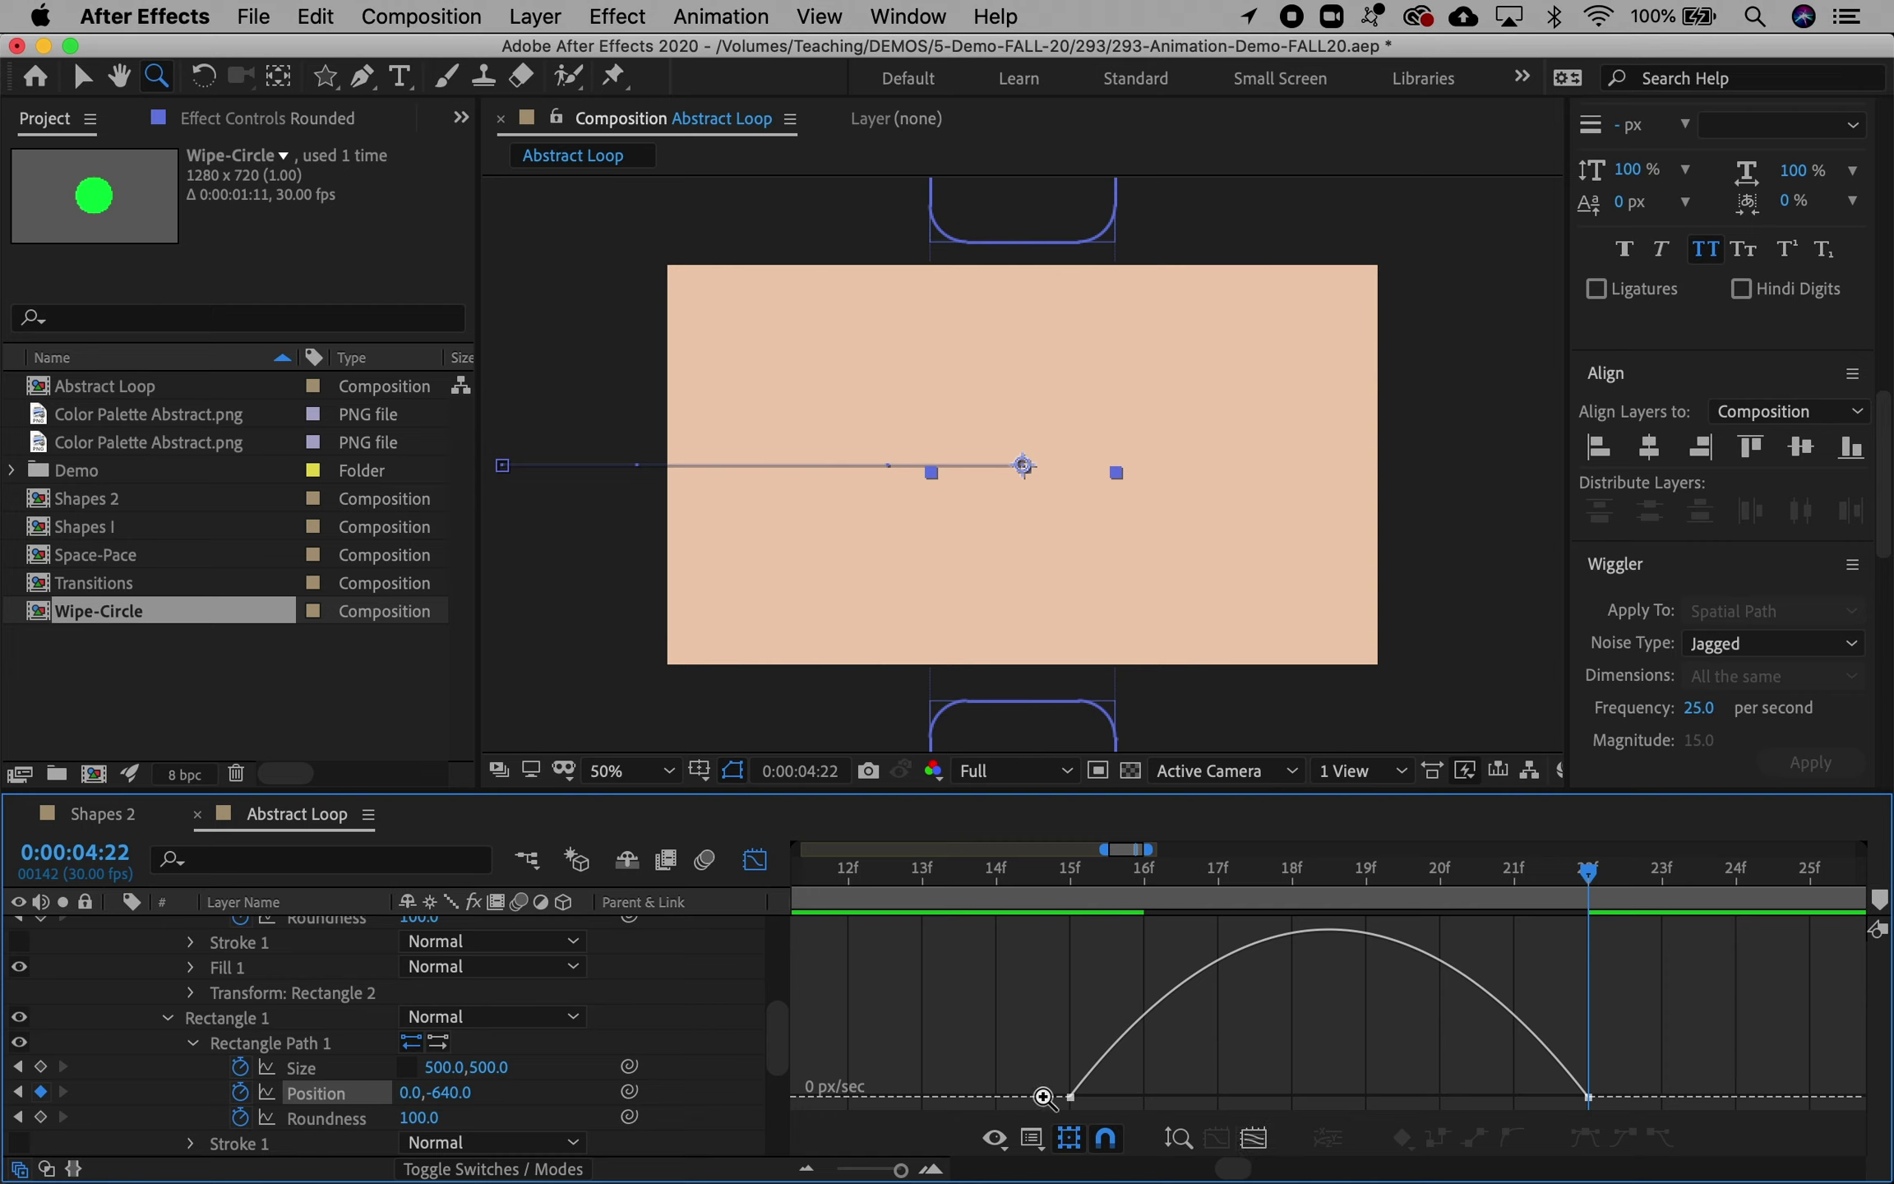
left_click(1067, 1097)
key("v")
left_click(1068, 1098)
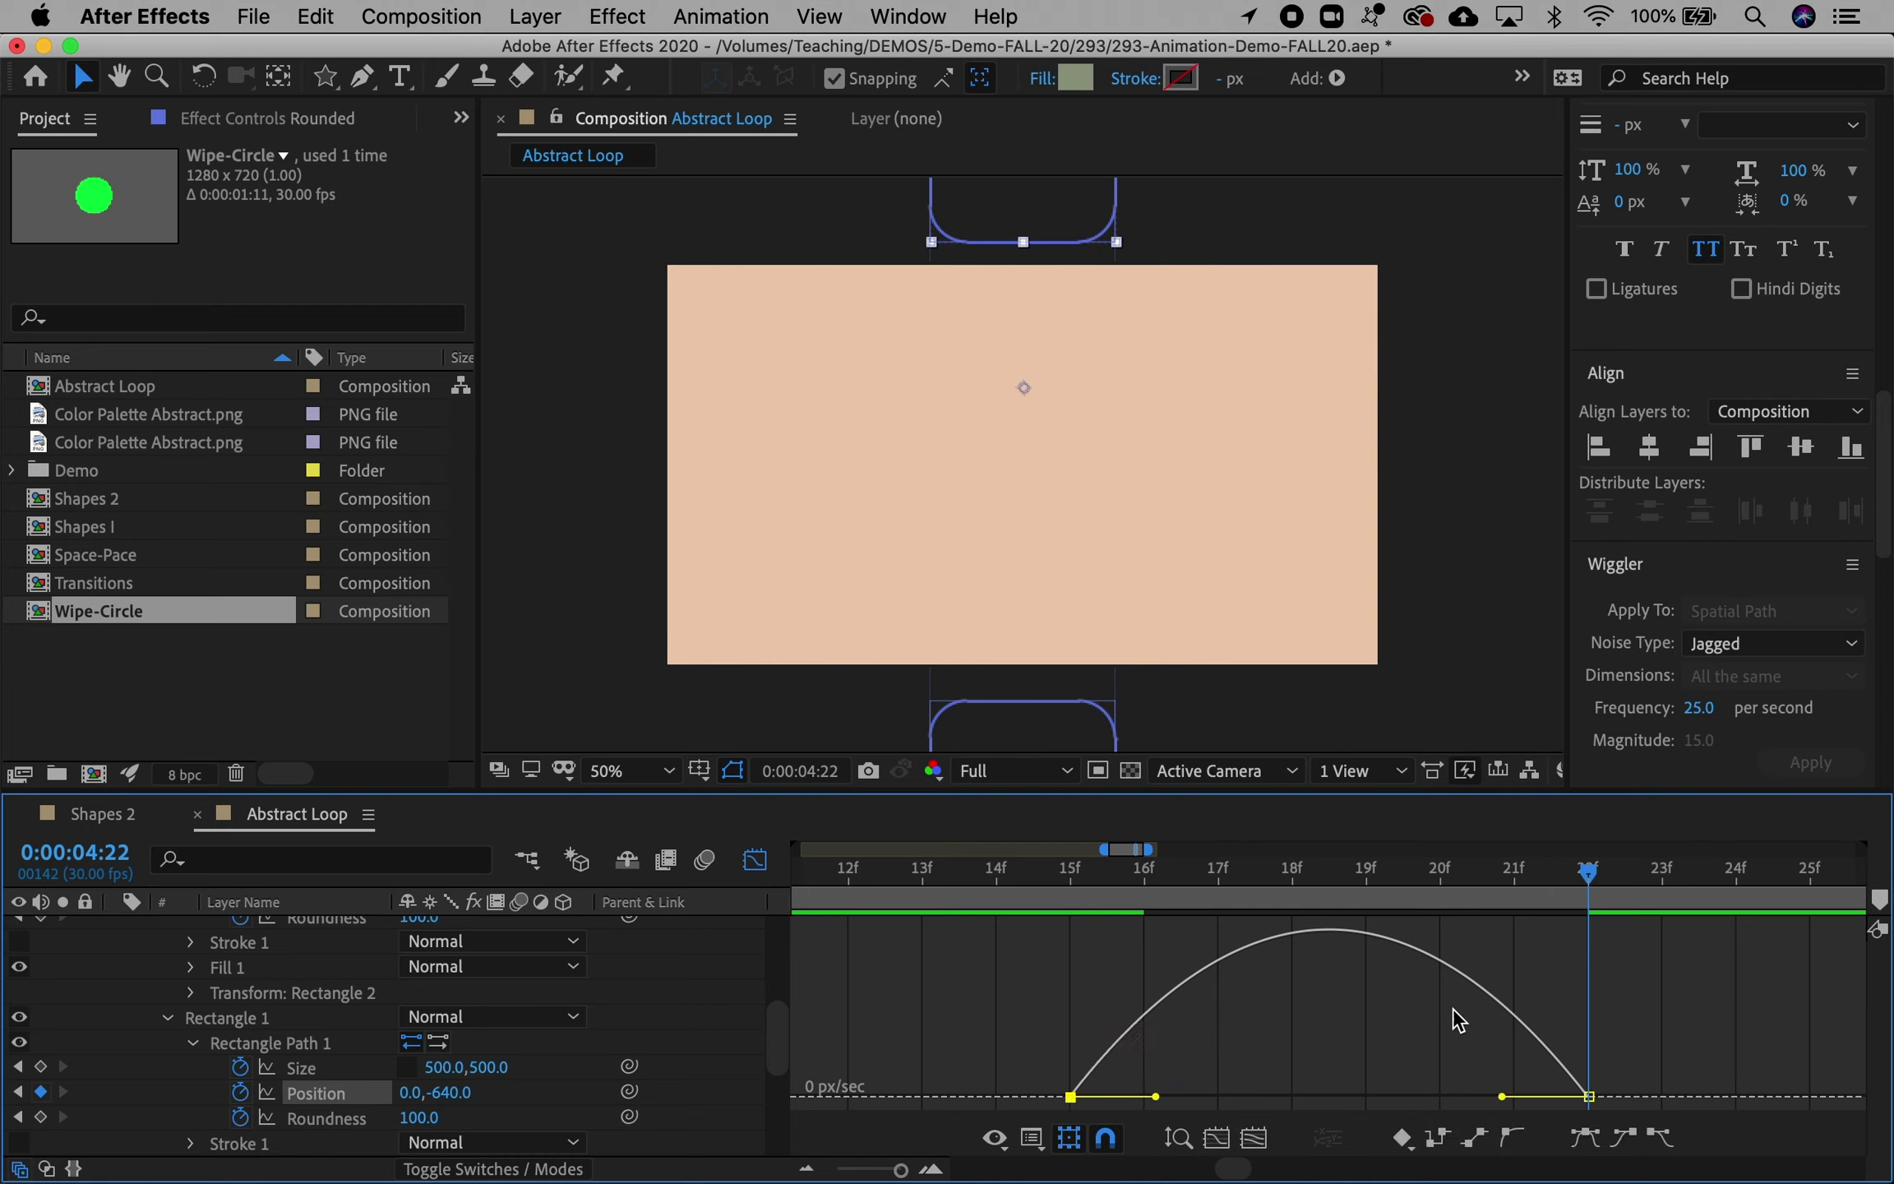
left_click_drag(1502, 1097, 1415, 1102)
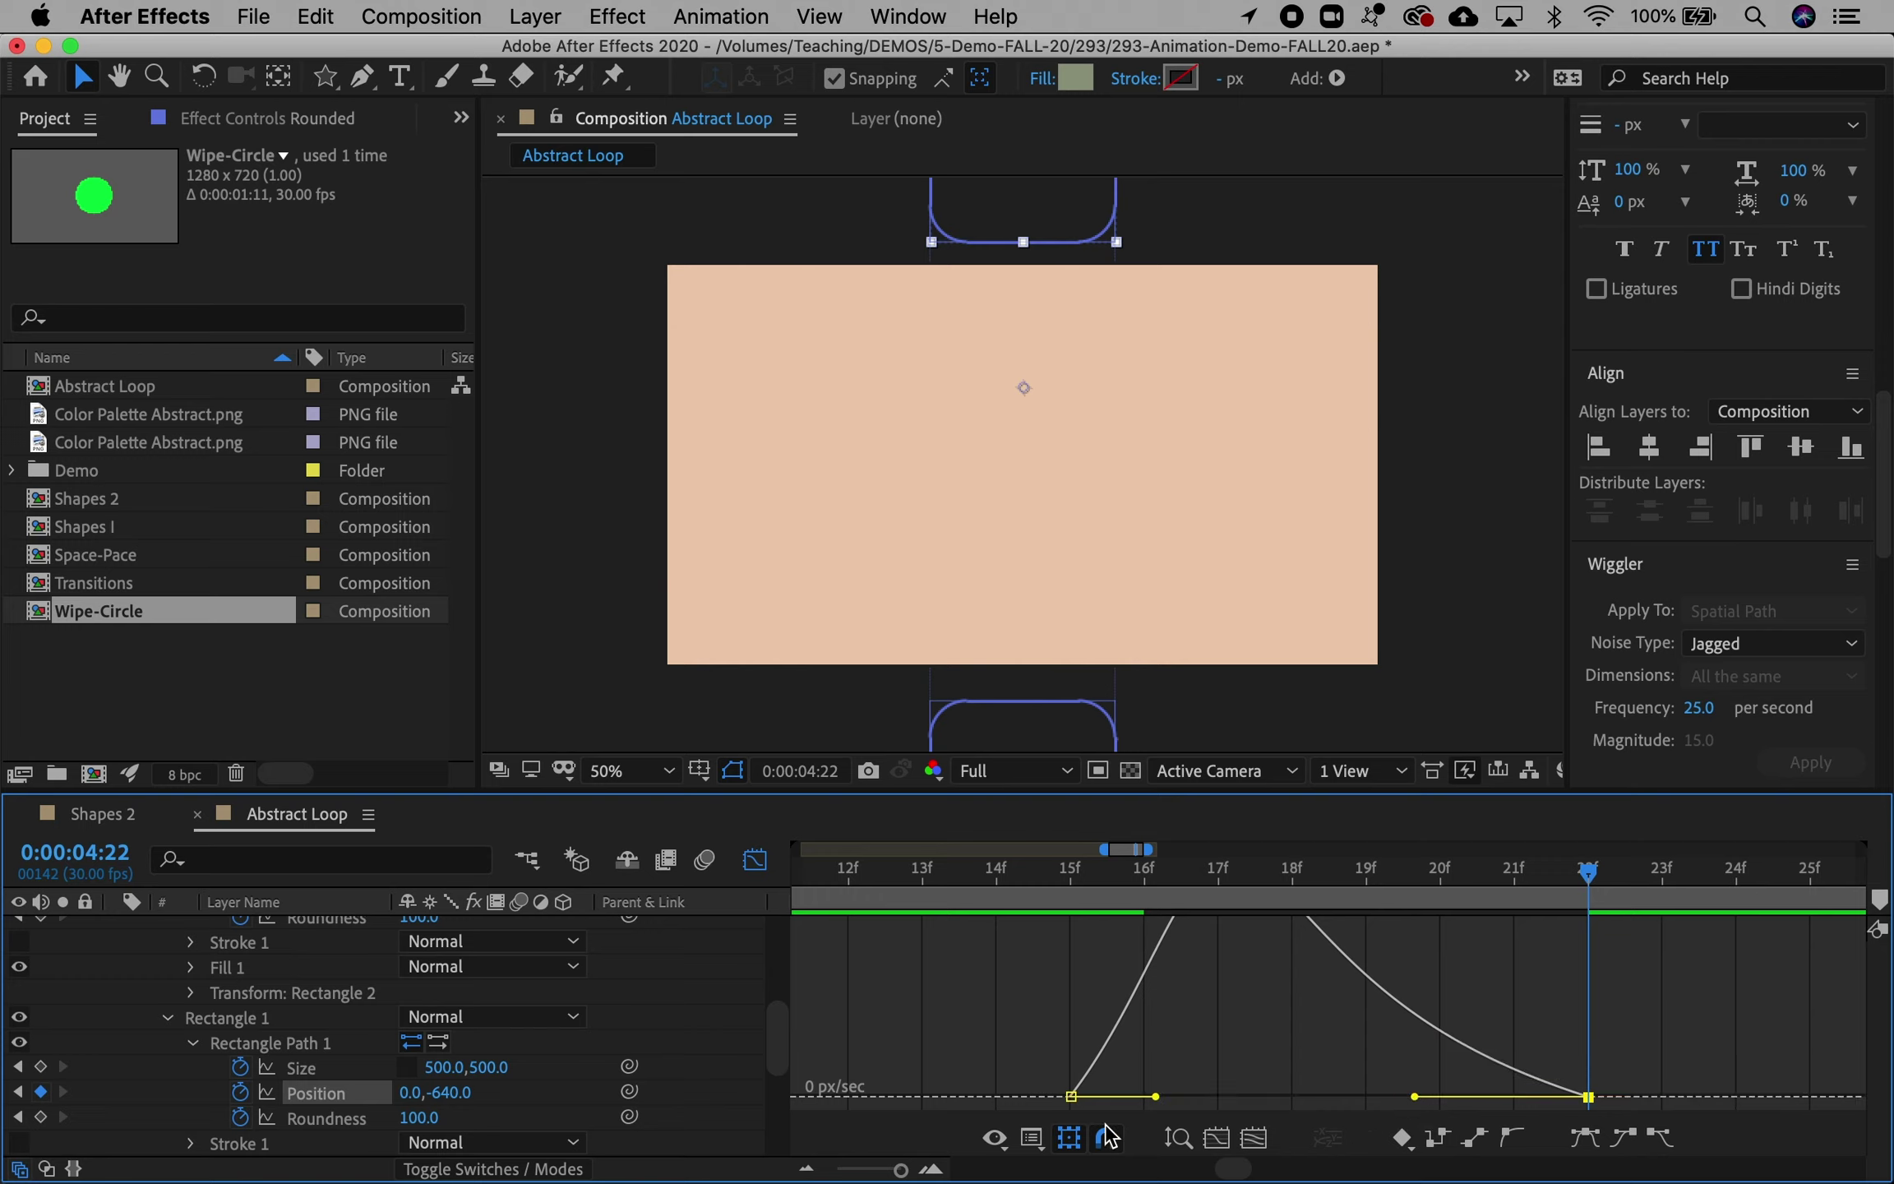
left_click_drag(1155, 1097, 1238, 1100)
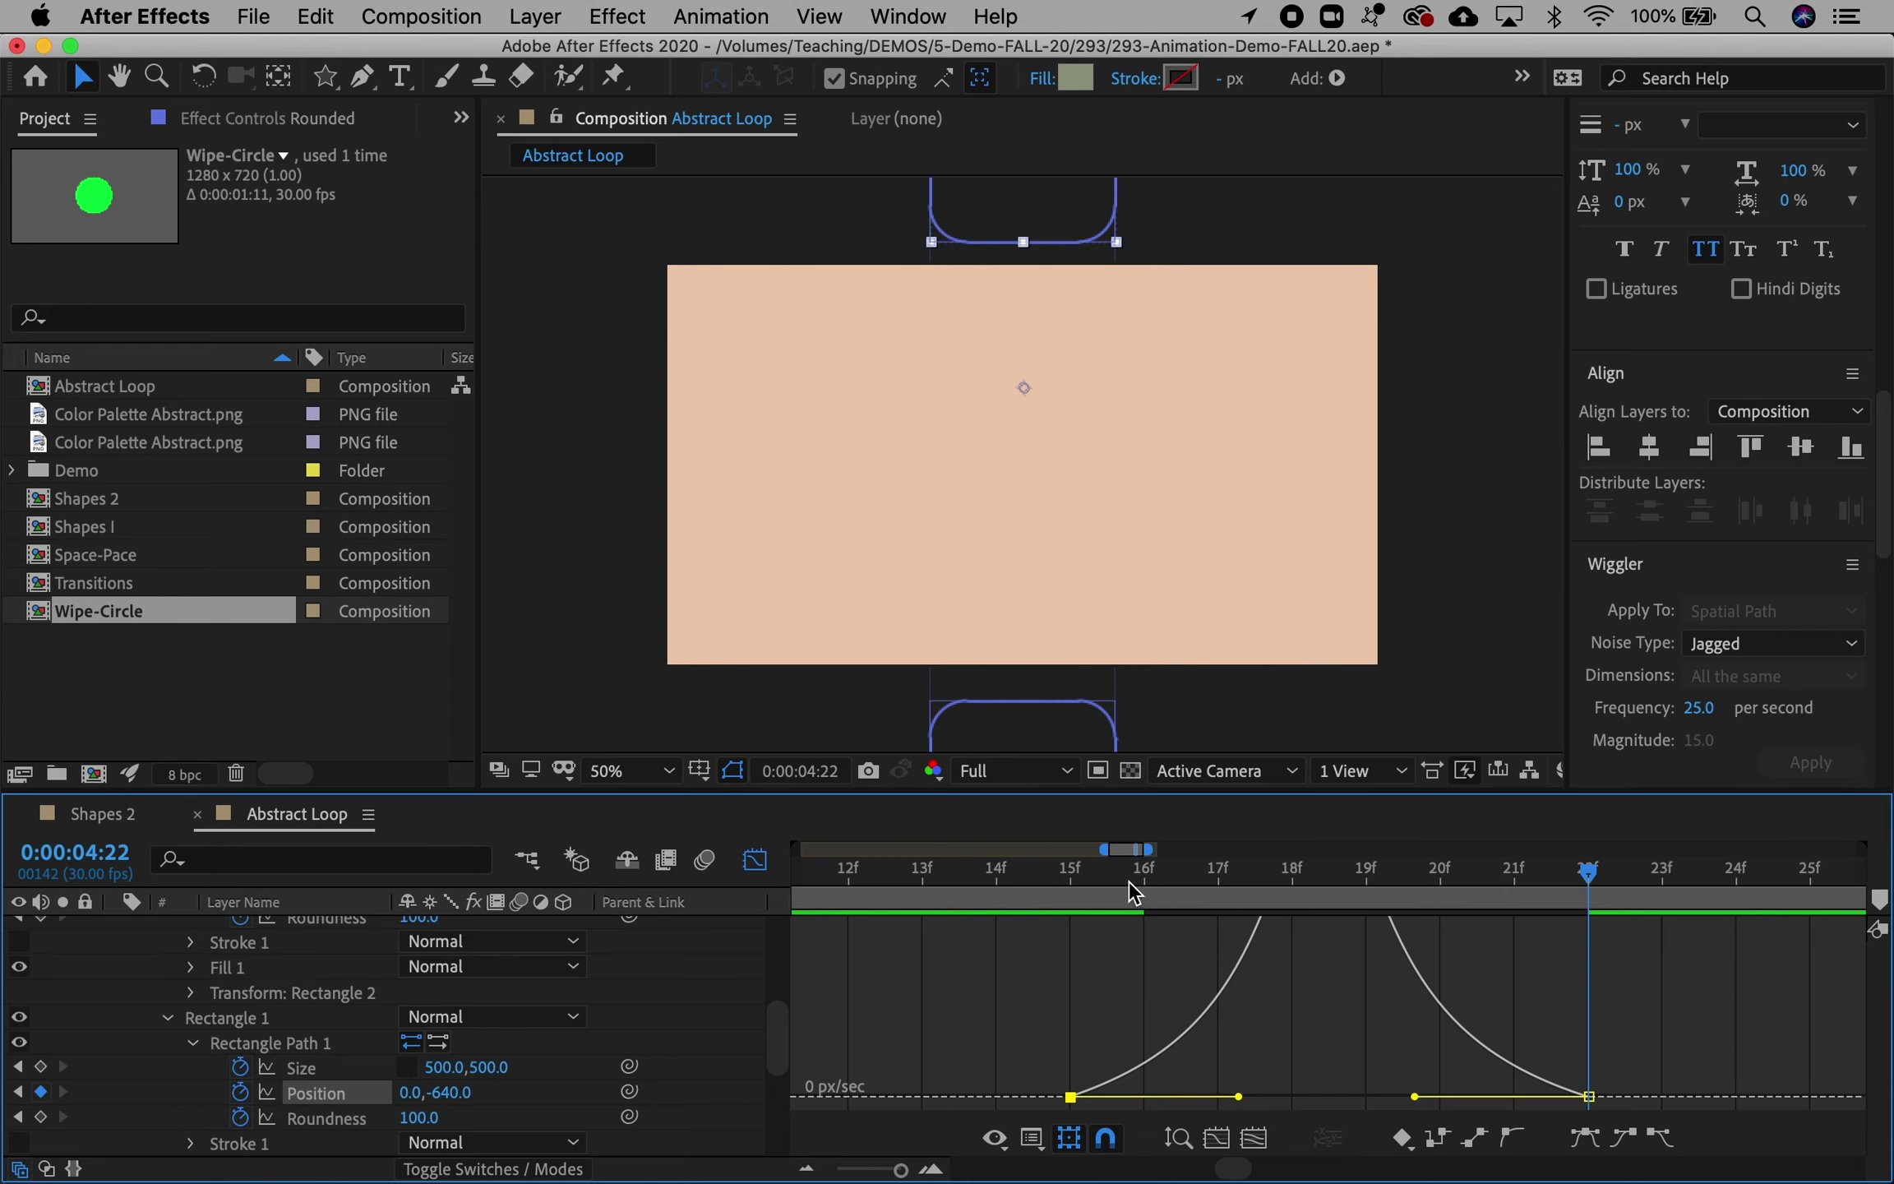
left_click_drag(1126, 876, 1241, 884)
scroll(549, 1036, "up", 3)
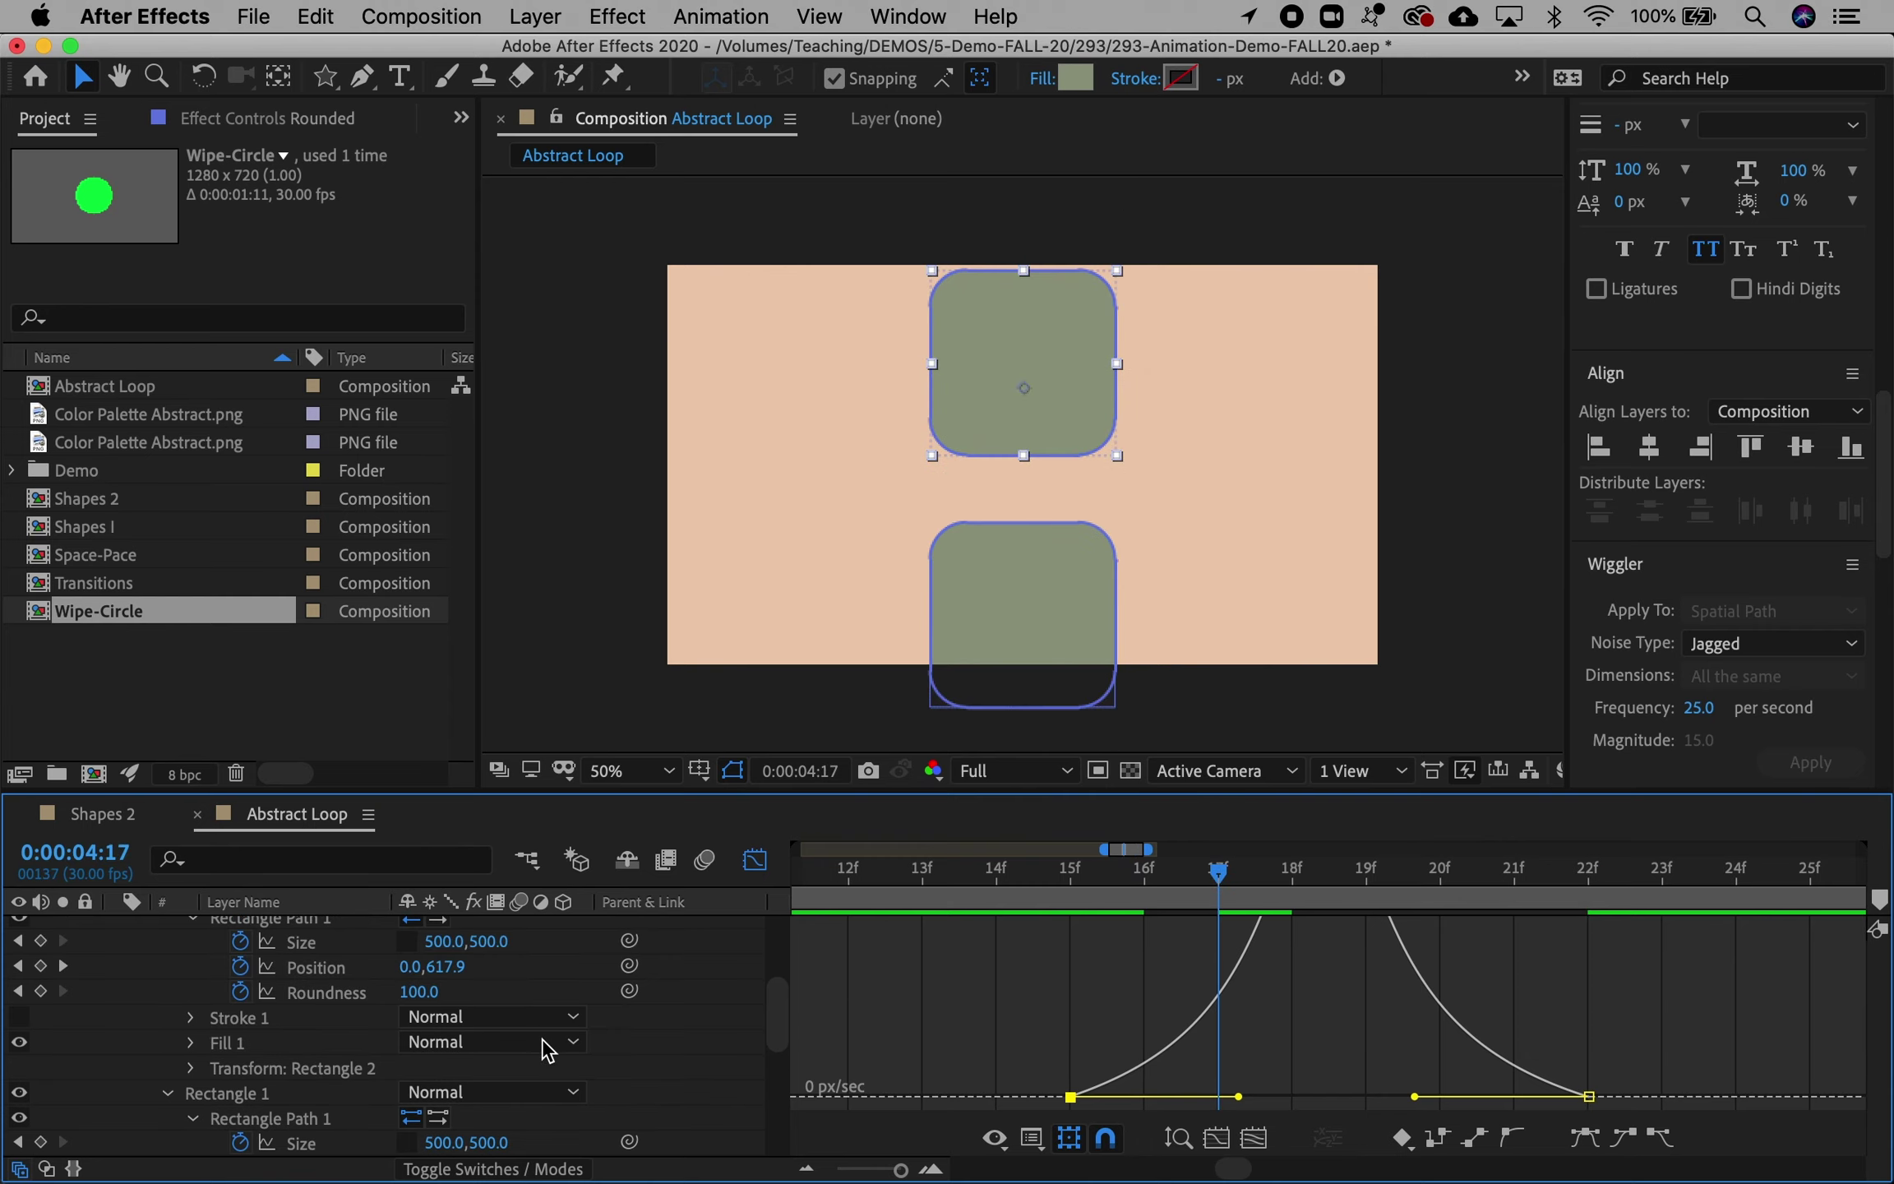
left_click(318, 1018)
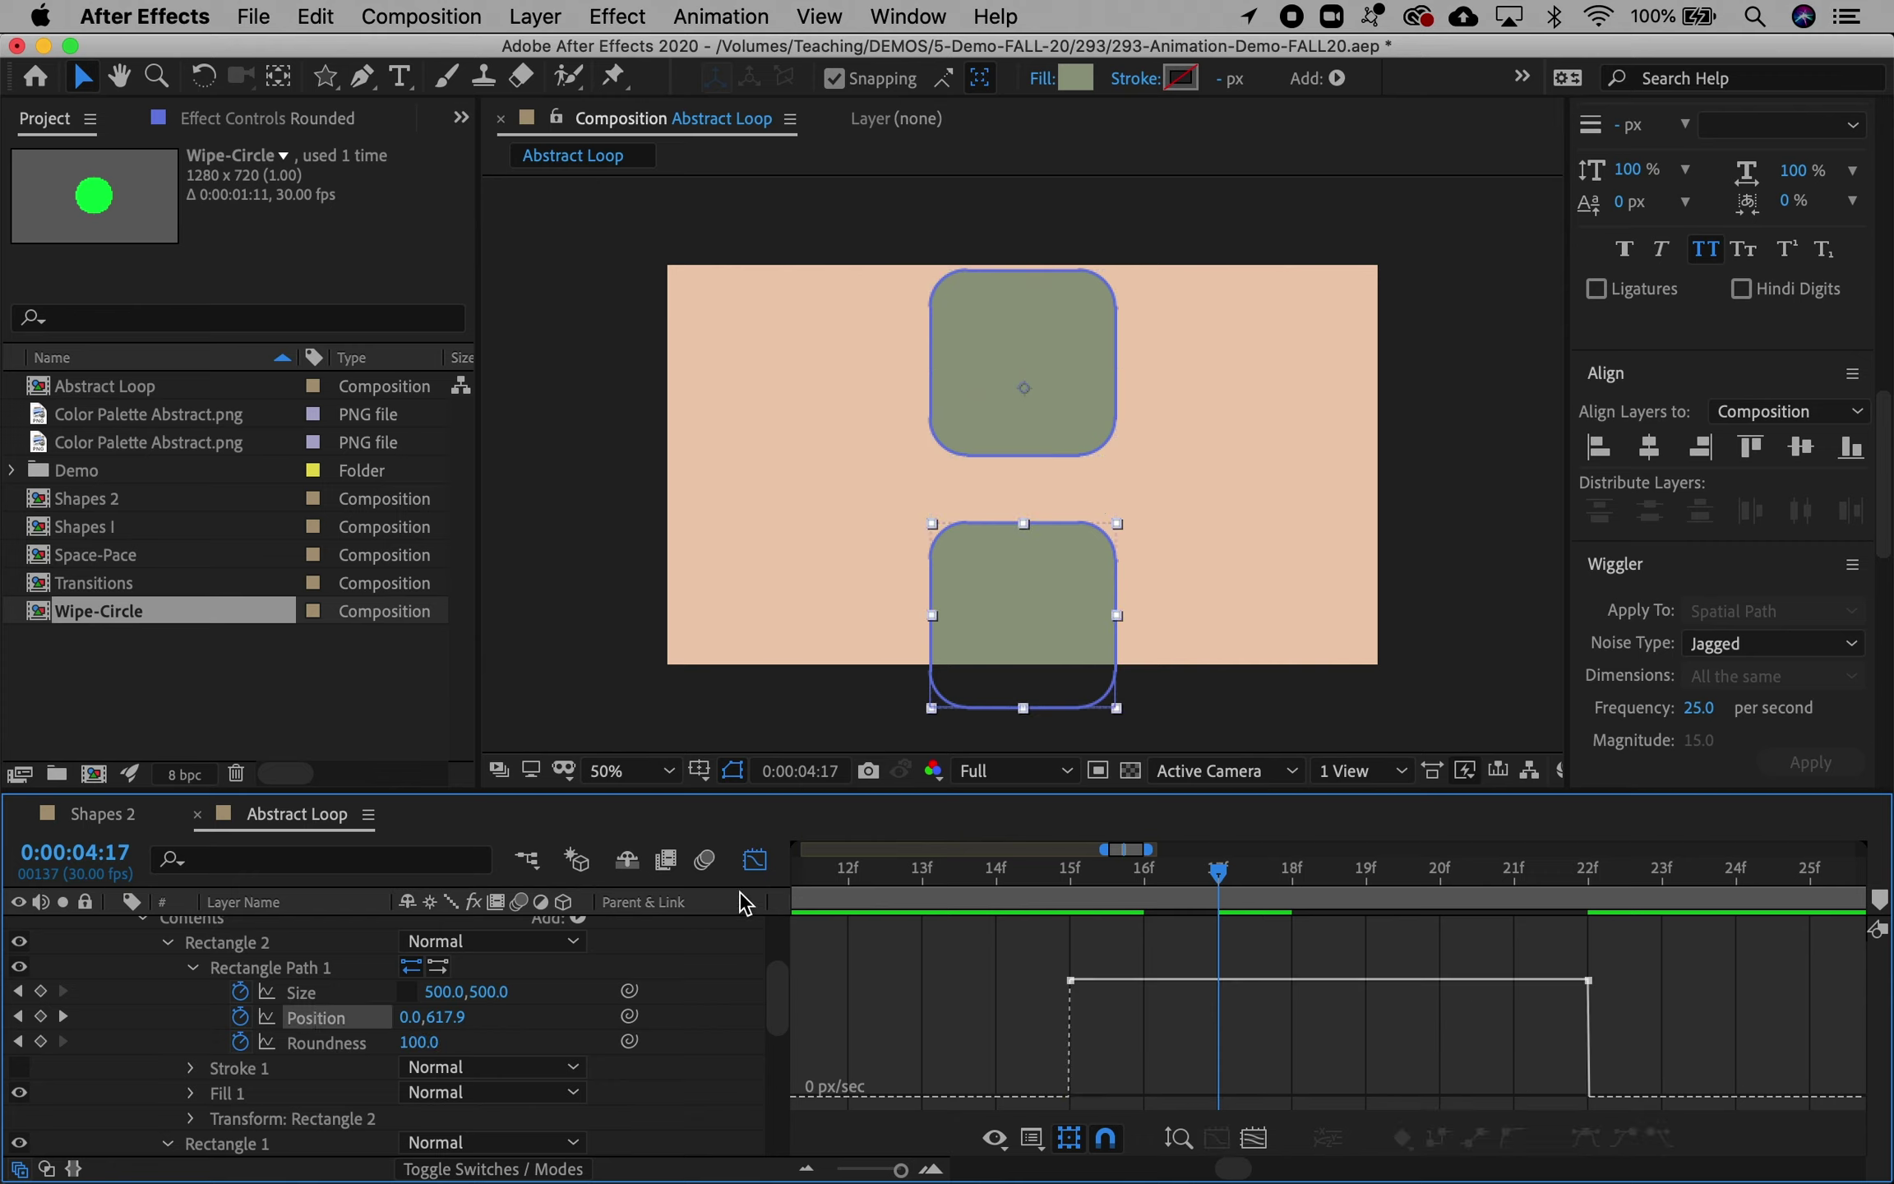
Step: Apply Easy Ease (F9) to both of Rectangle 2's Position keyframes
left_click(755, 863)
left_click_drag(1042, 982, 1597, 1107)
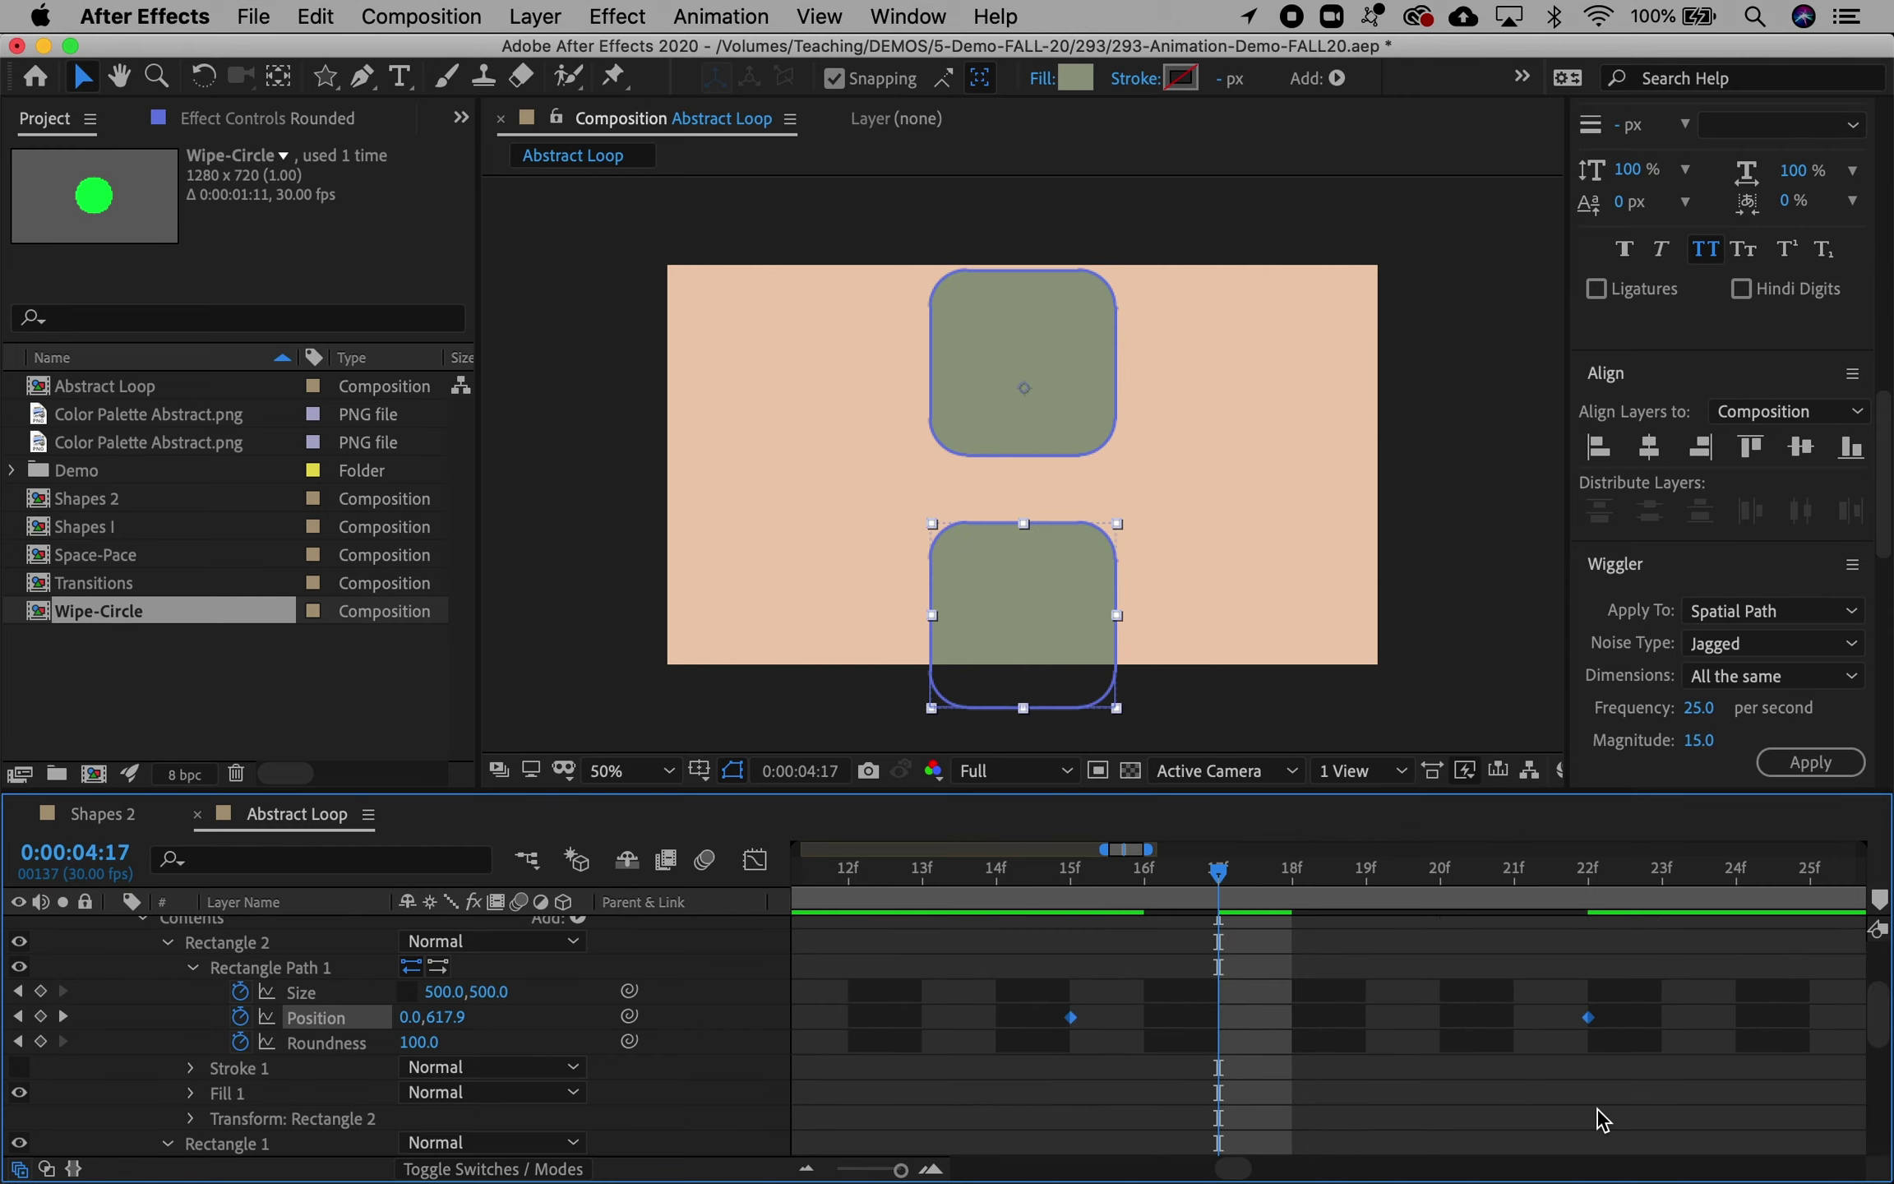
key("F9")
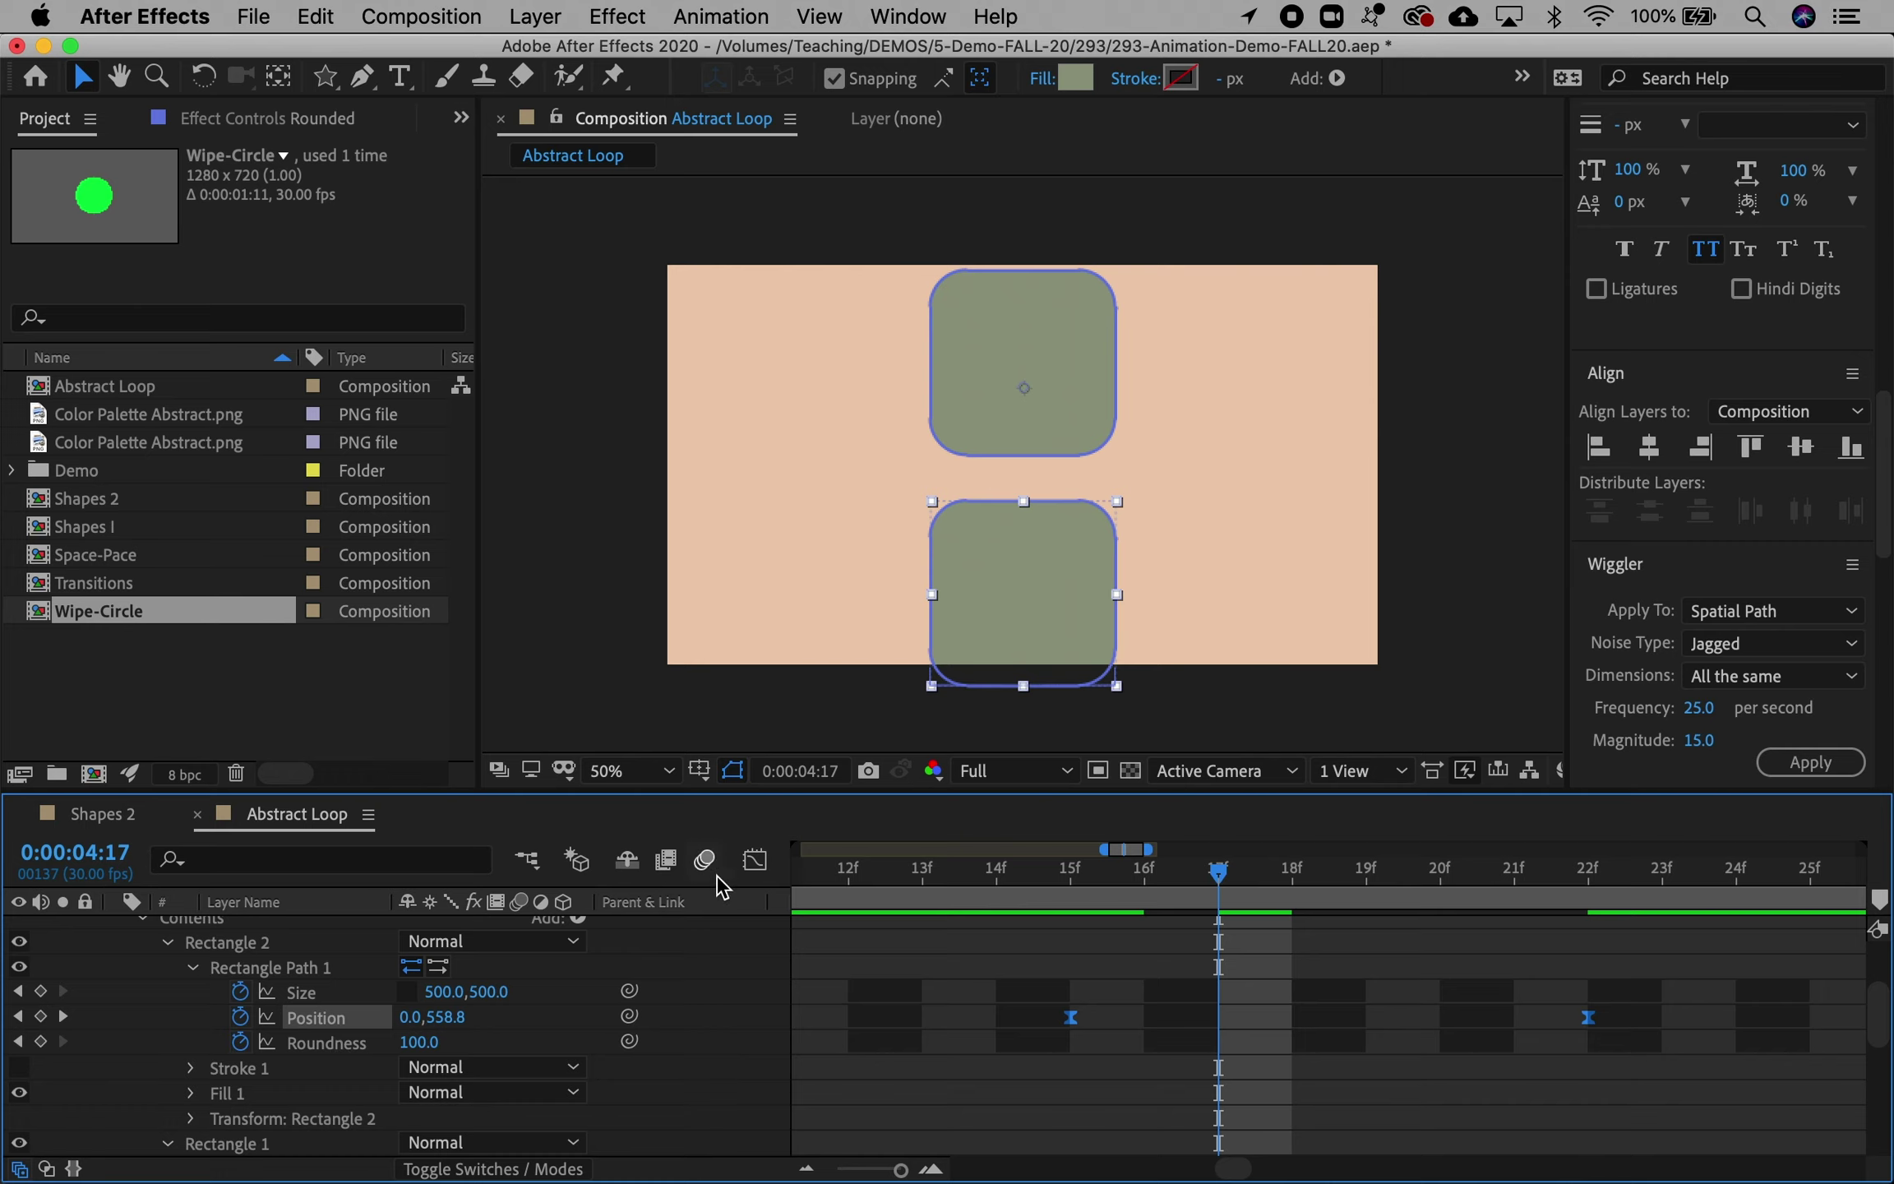
Step: Lengthen the influence handles on Rectangle 2's Position speed curve for a sharper ease
left_click(755, 860)
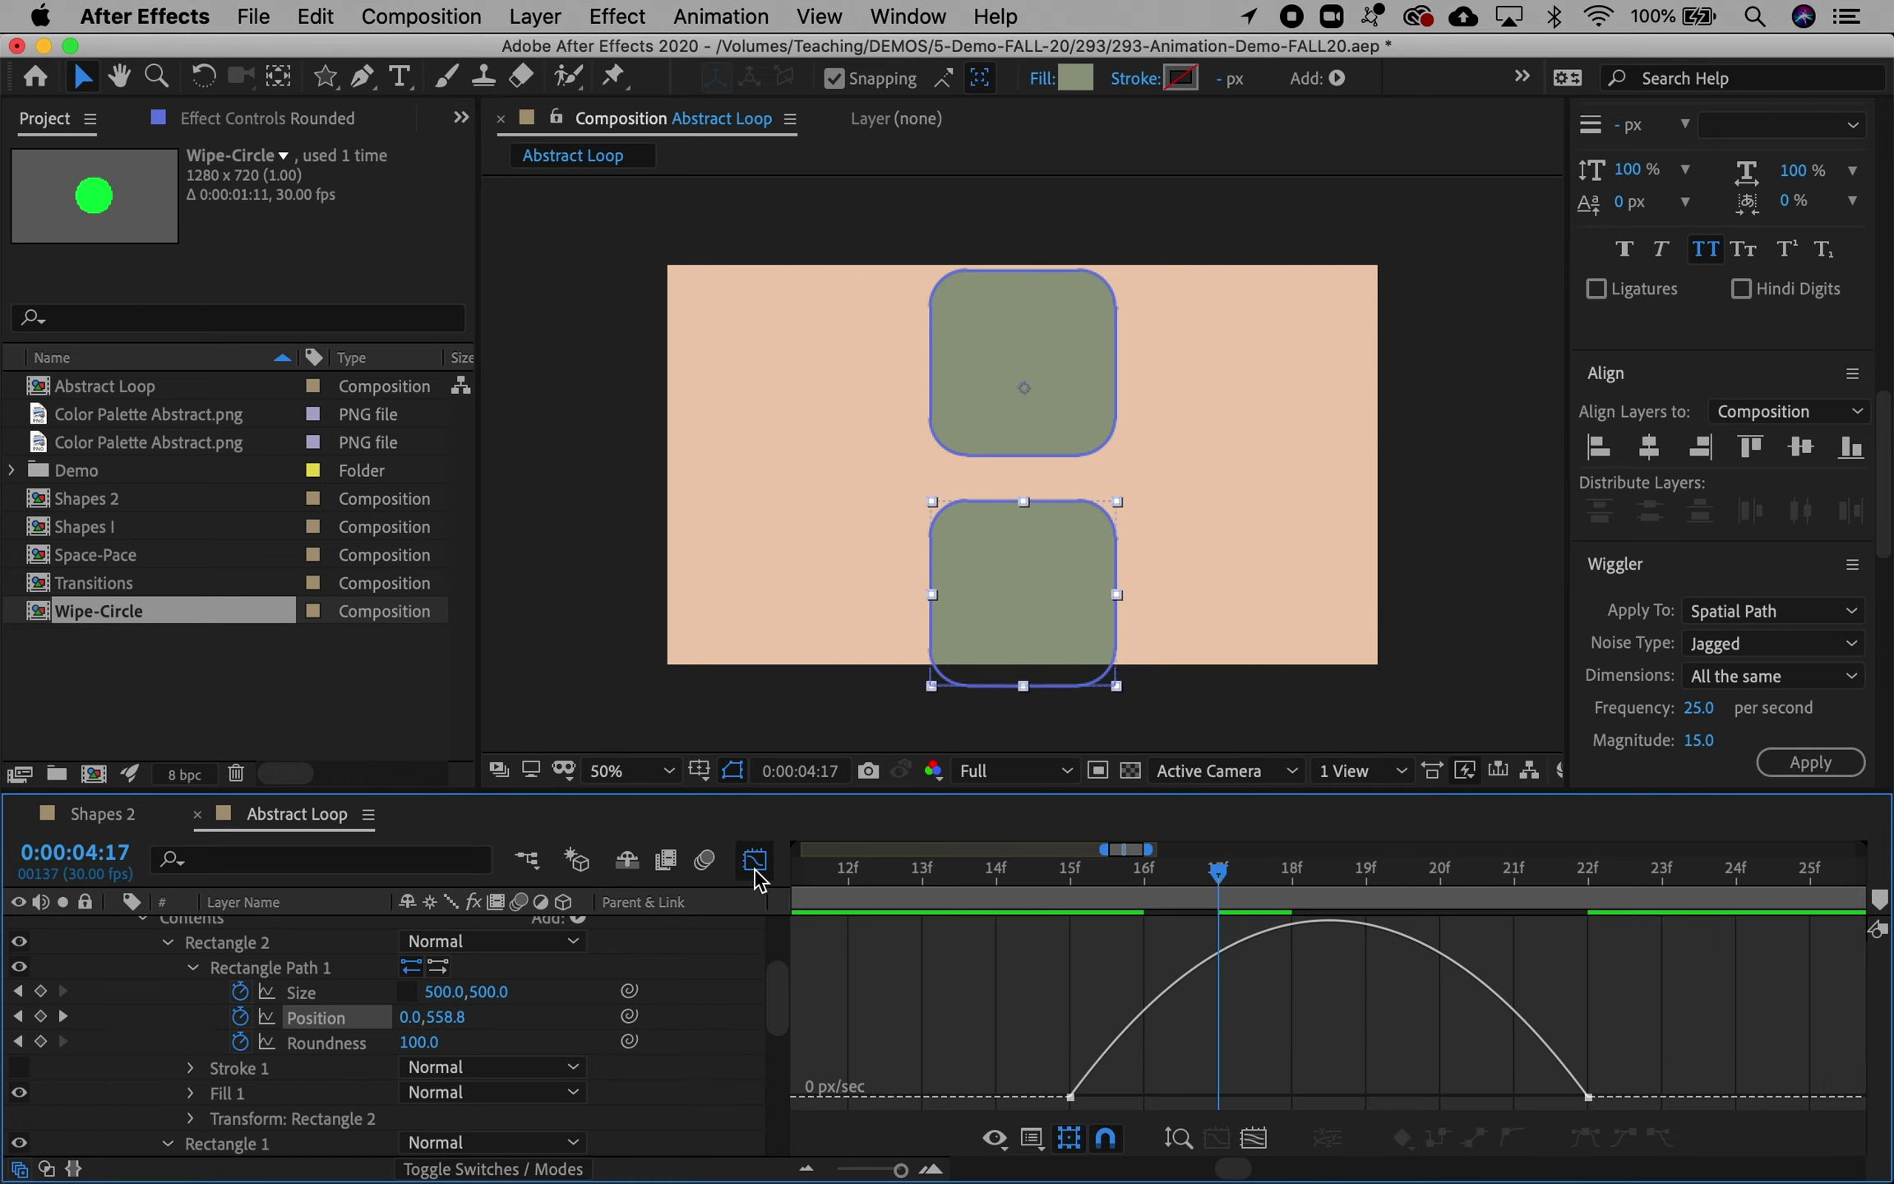
left_click(1071, 1098)
left_click_drag(1511, 1098, 1444, 1106)
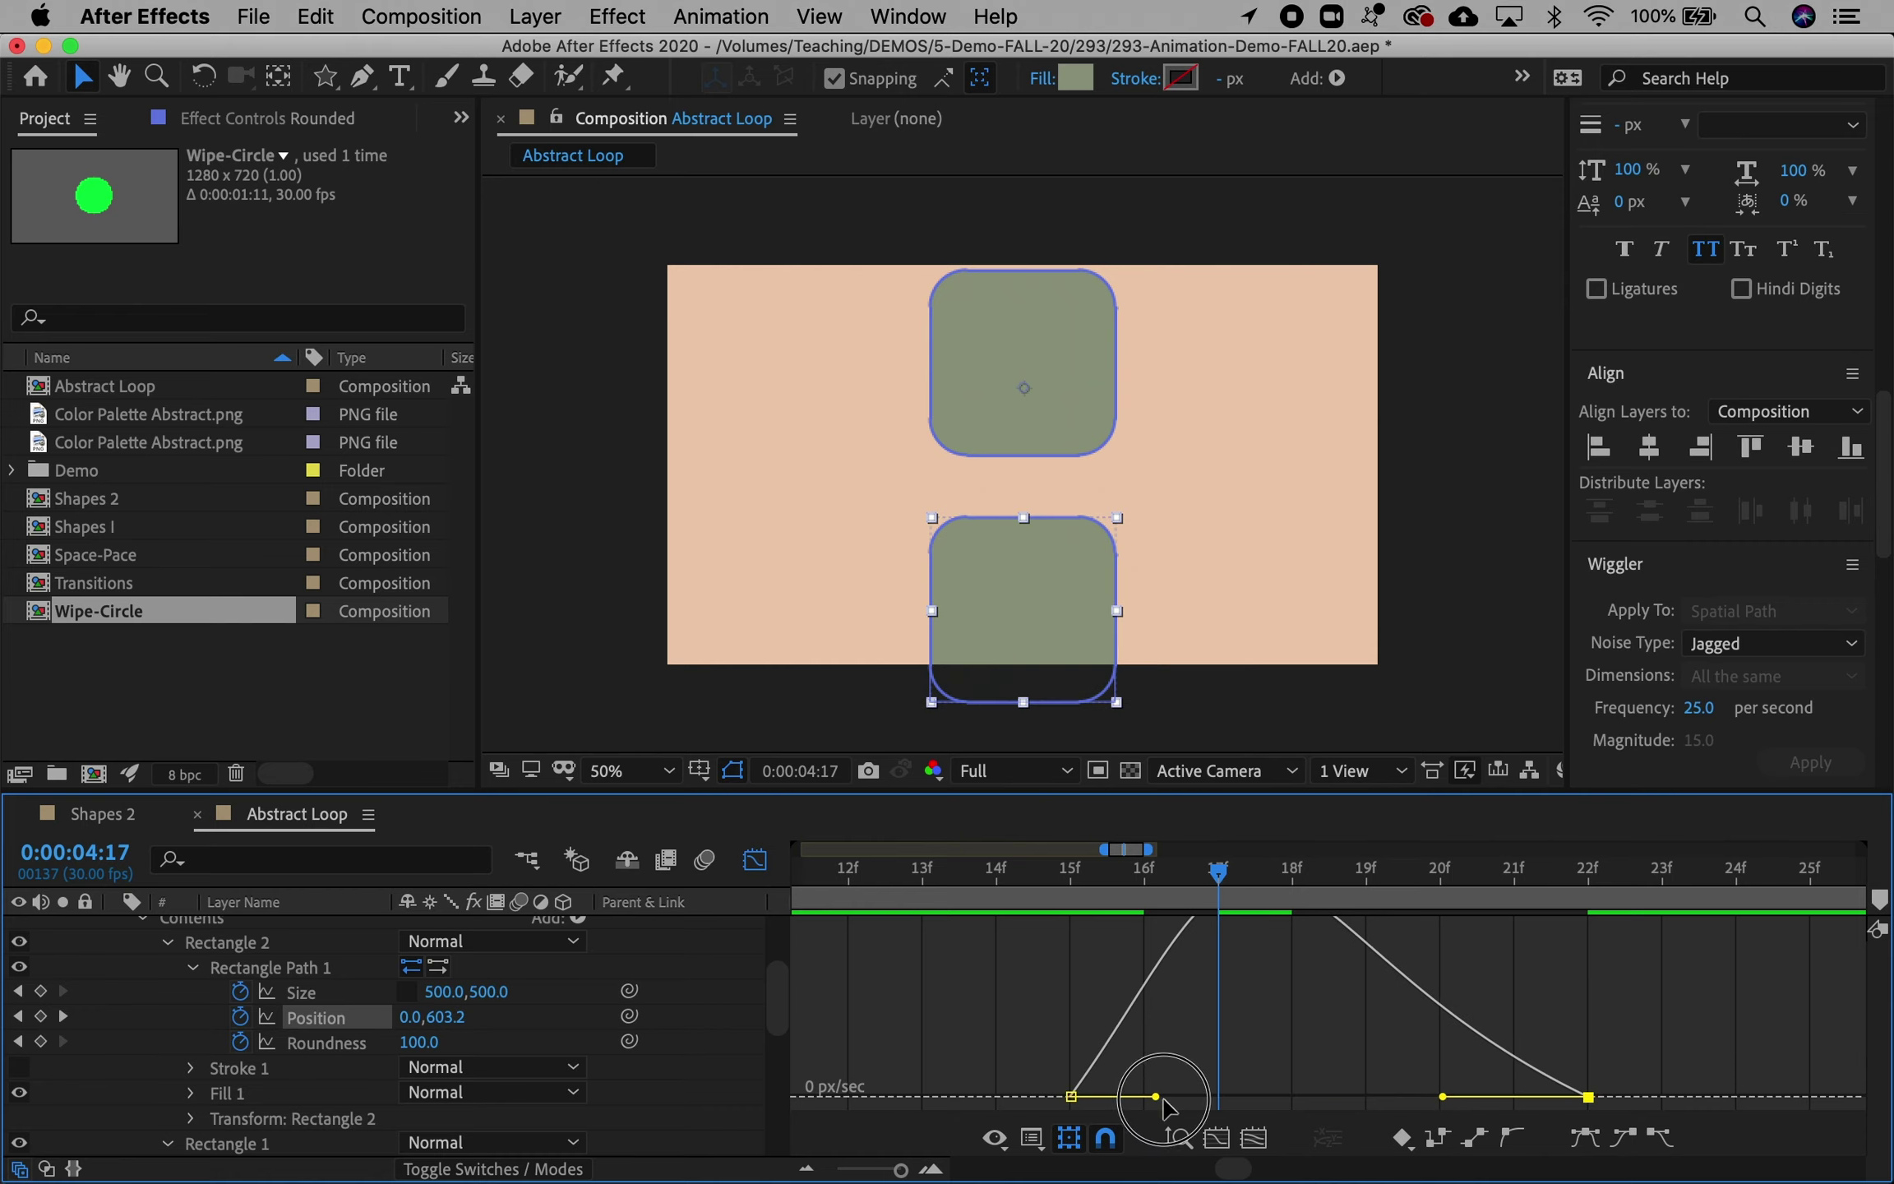
left_click_drag(1176, 1106, 1215, 1098)
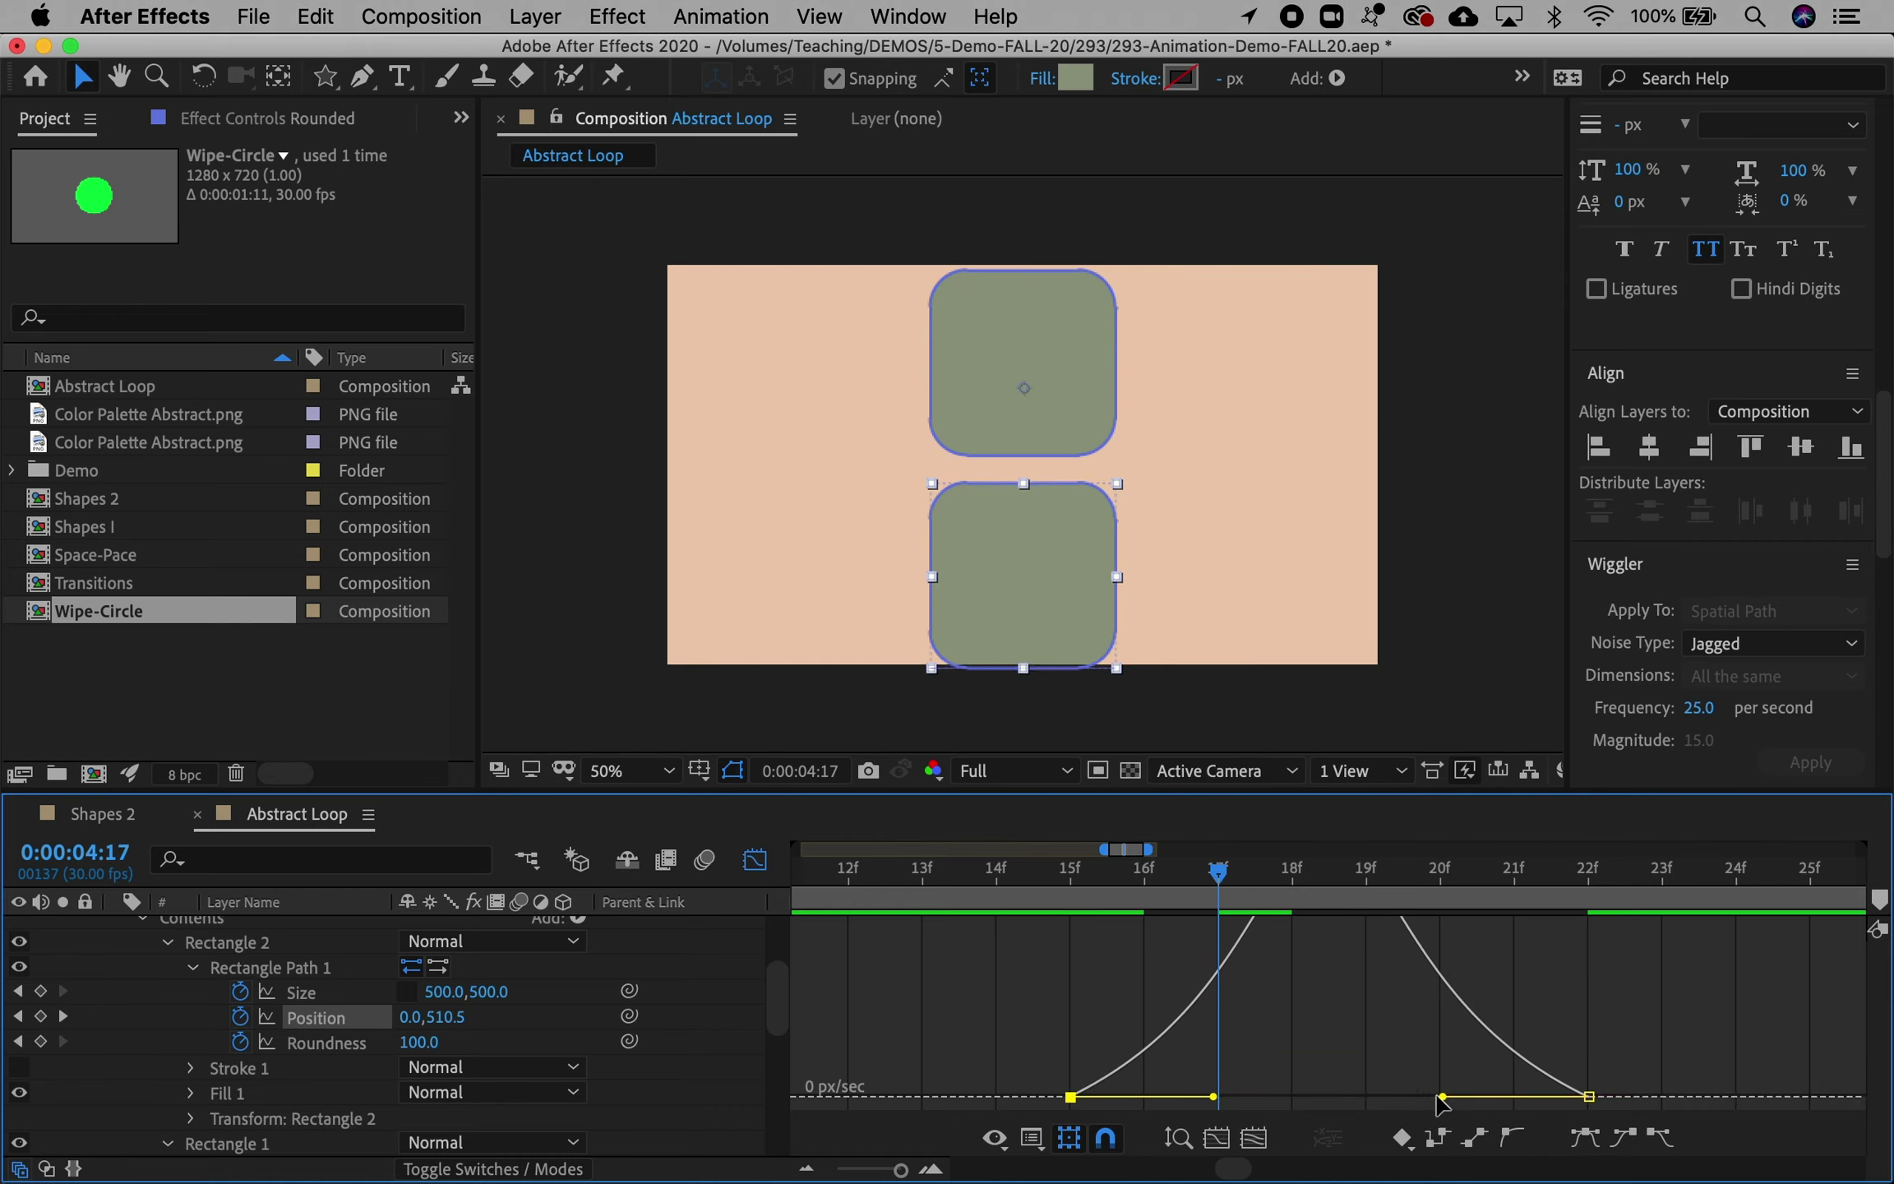
left_click_drag(1440, 1104, 1429, 1104)
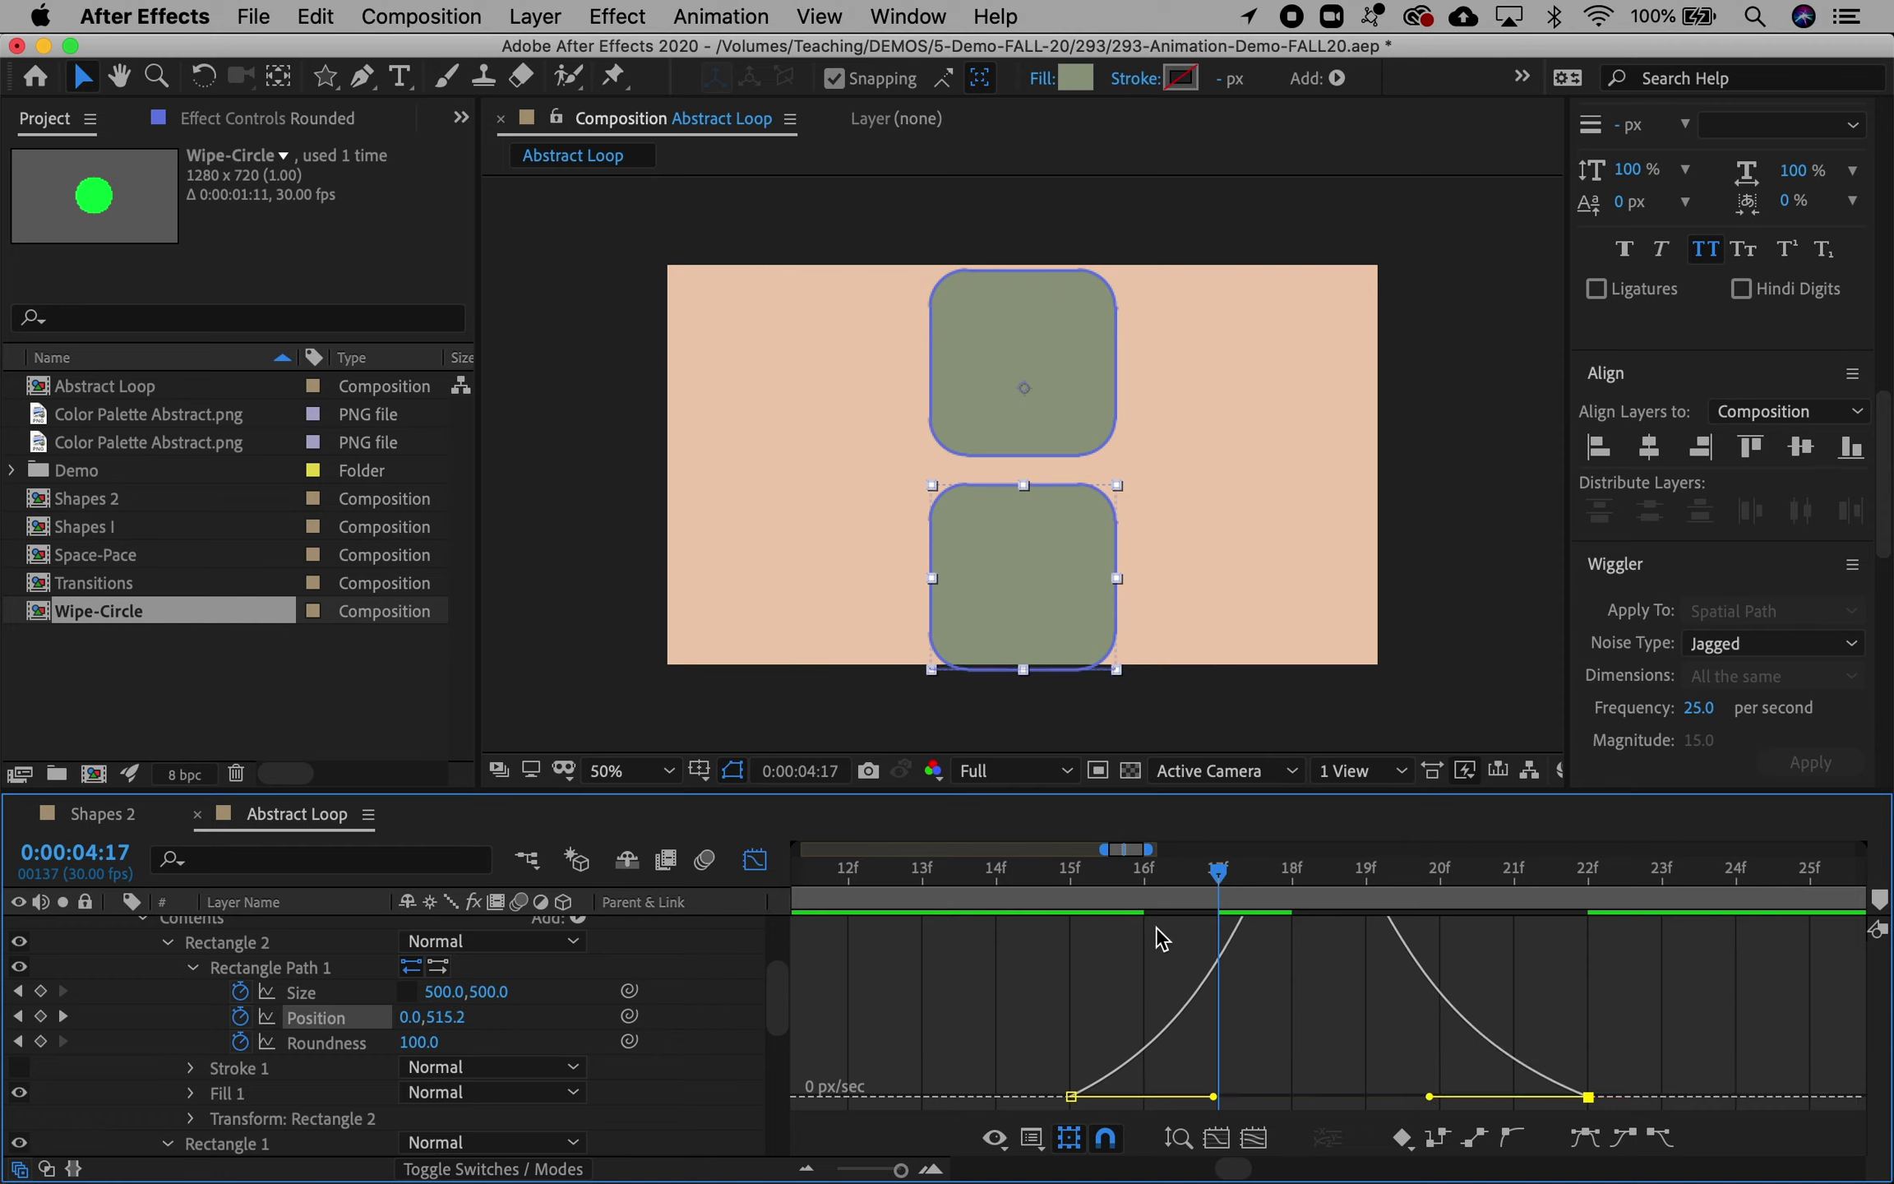
left_click(755, 860)
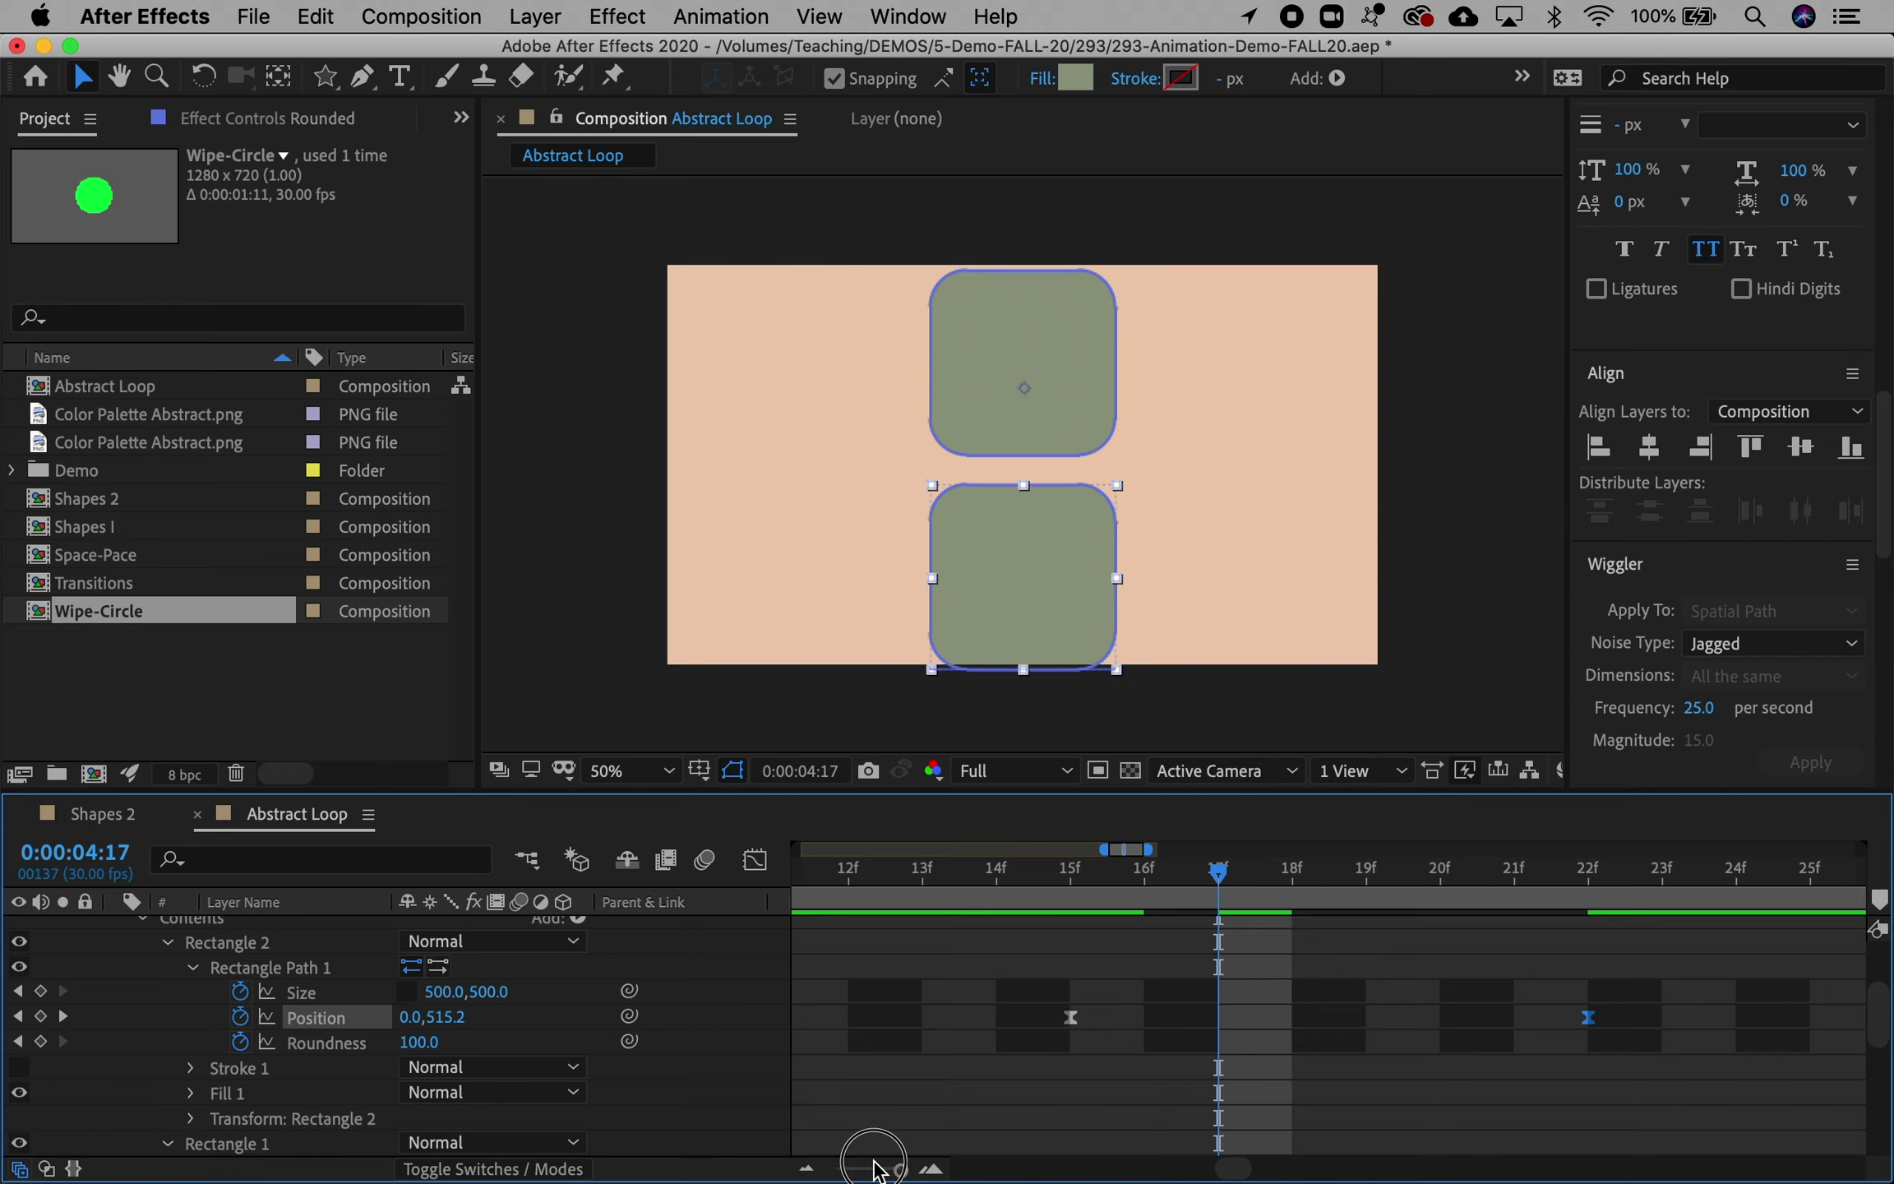
left_click_drag(896, 1172, 868, 1174)
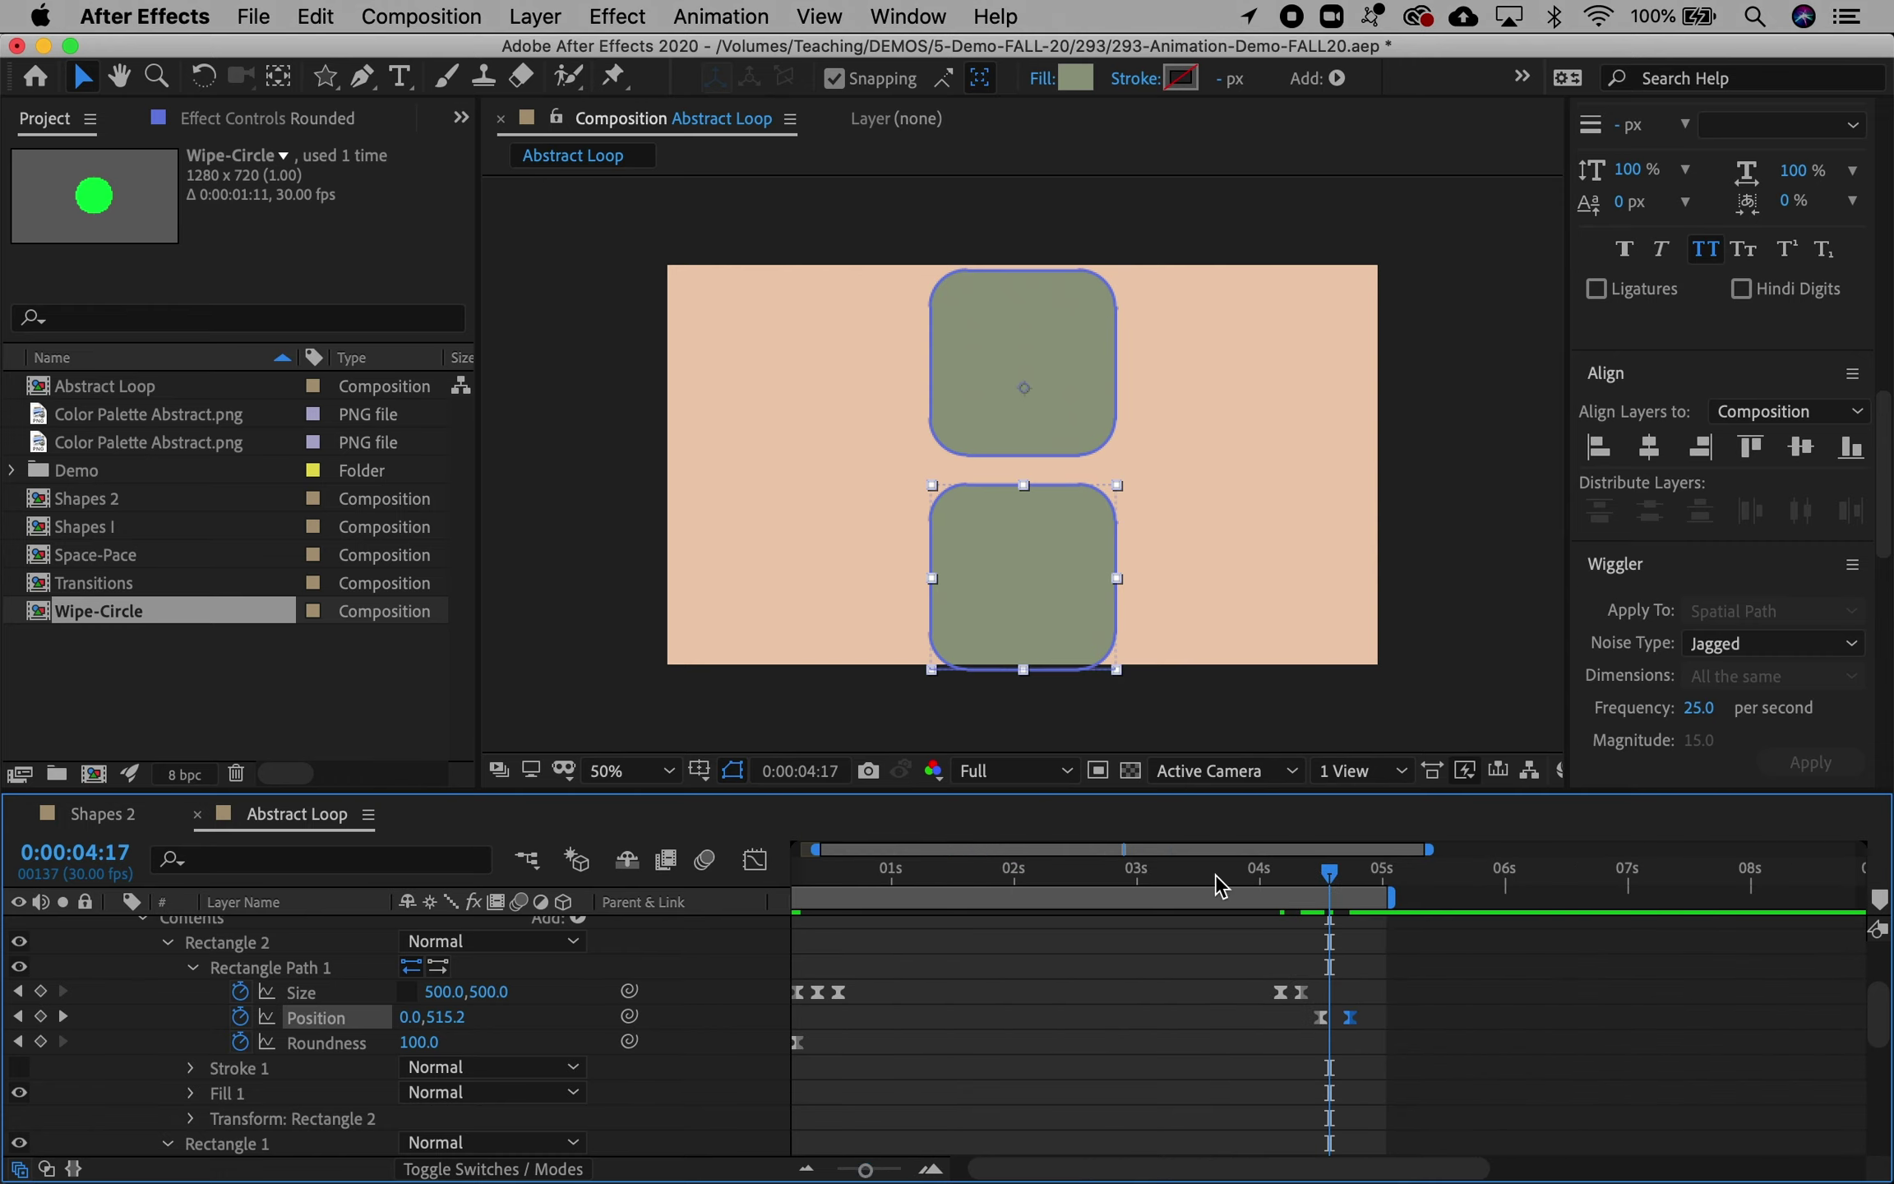
key("space")
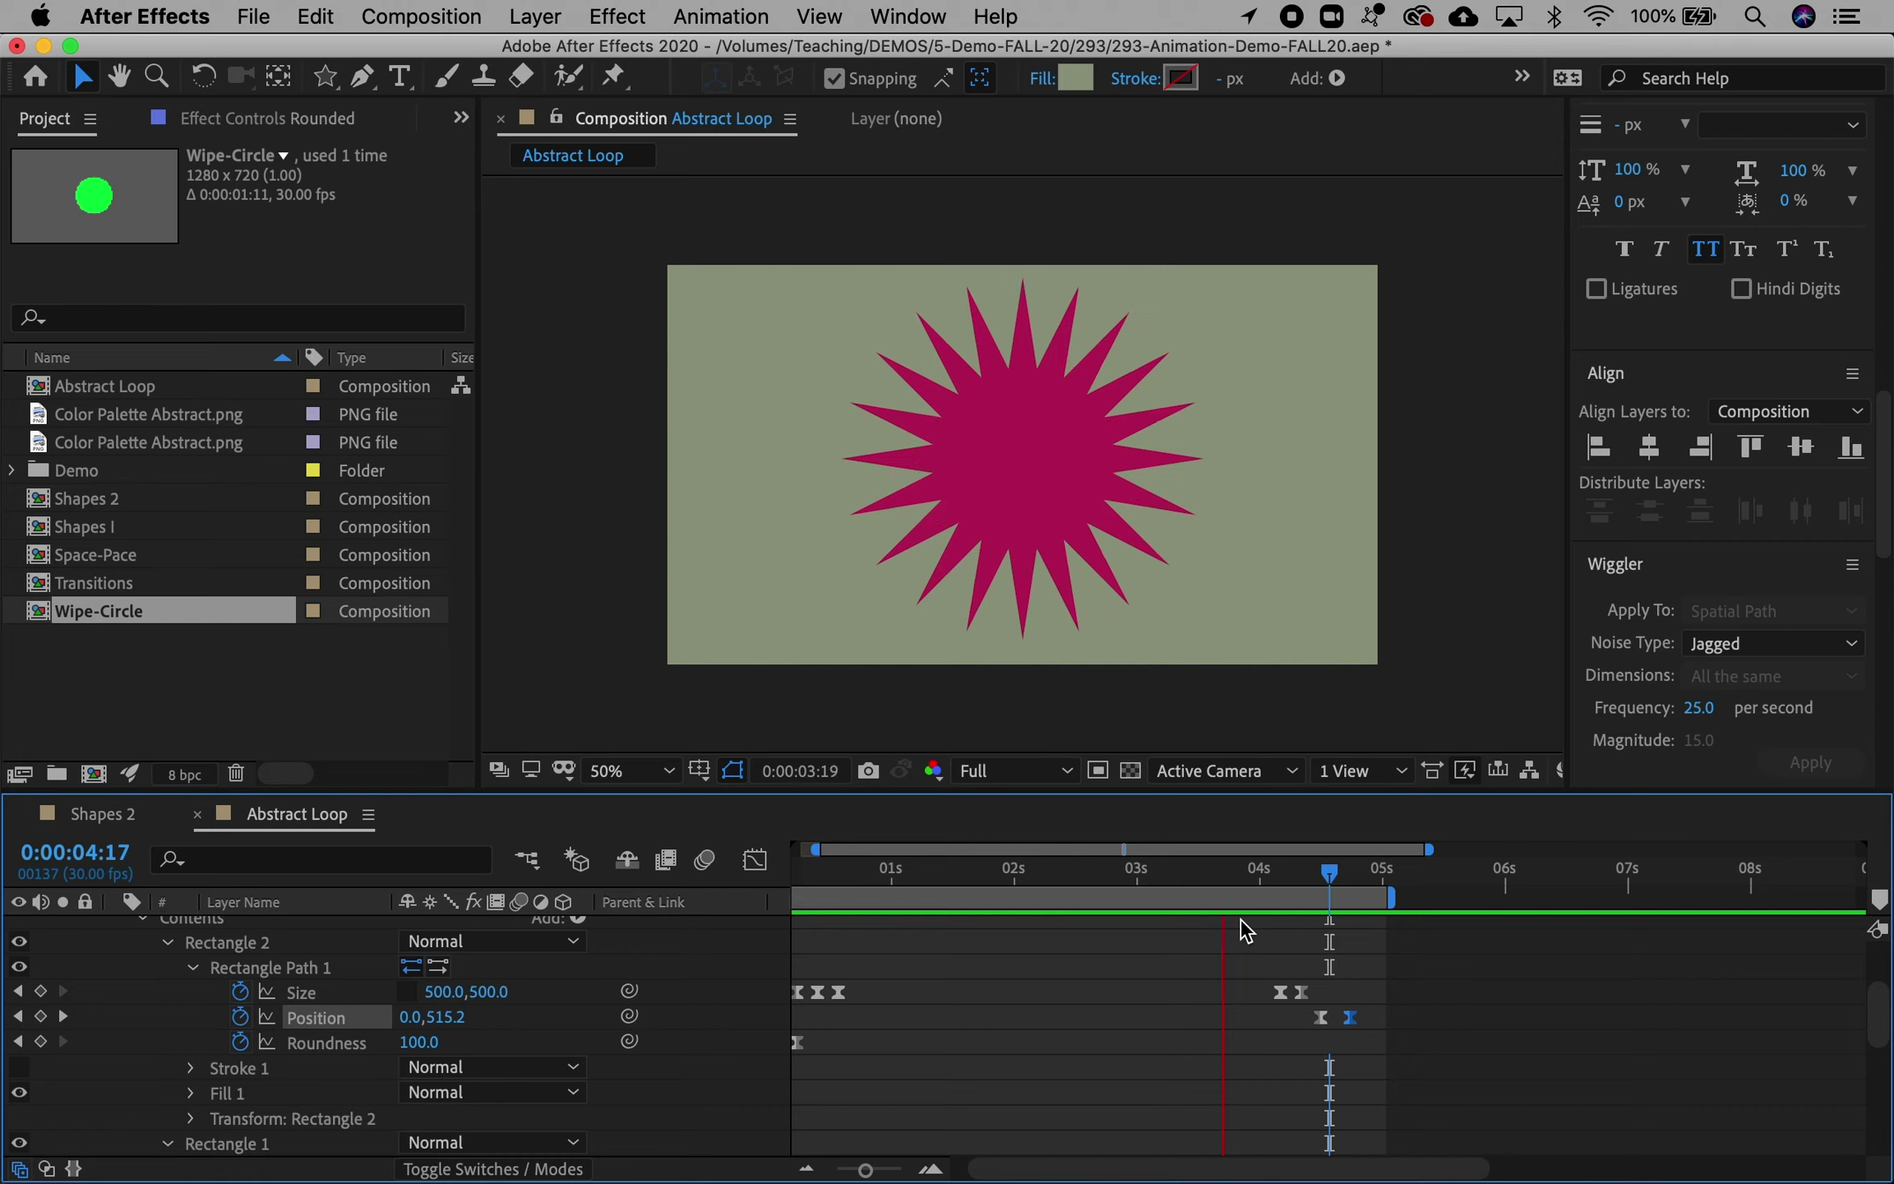
key("space")
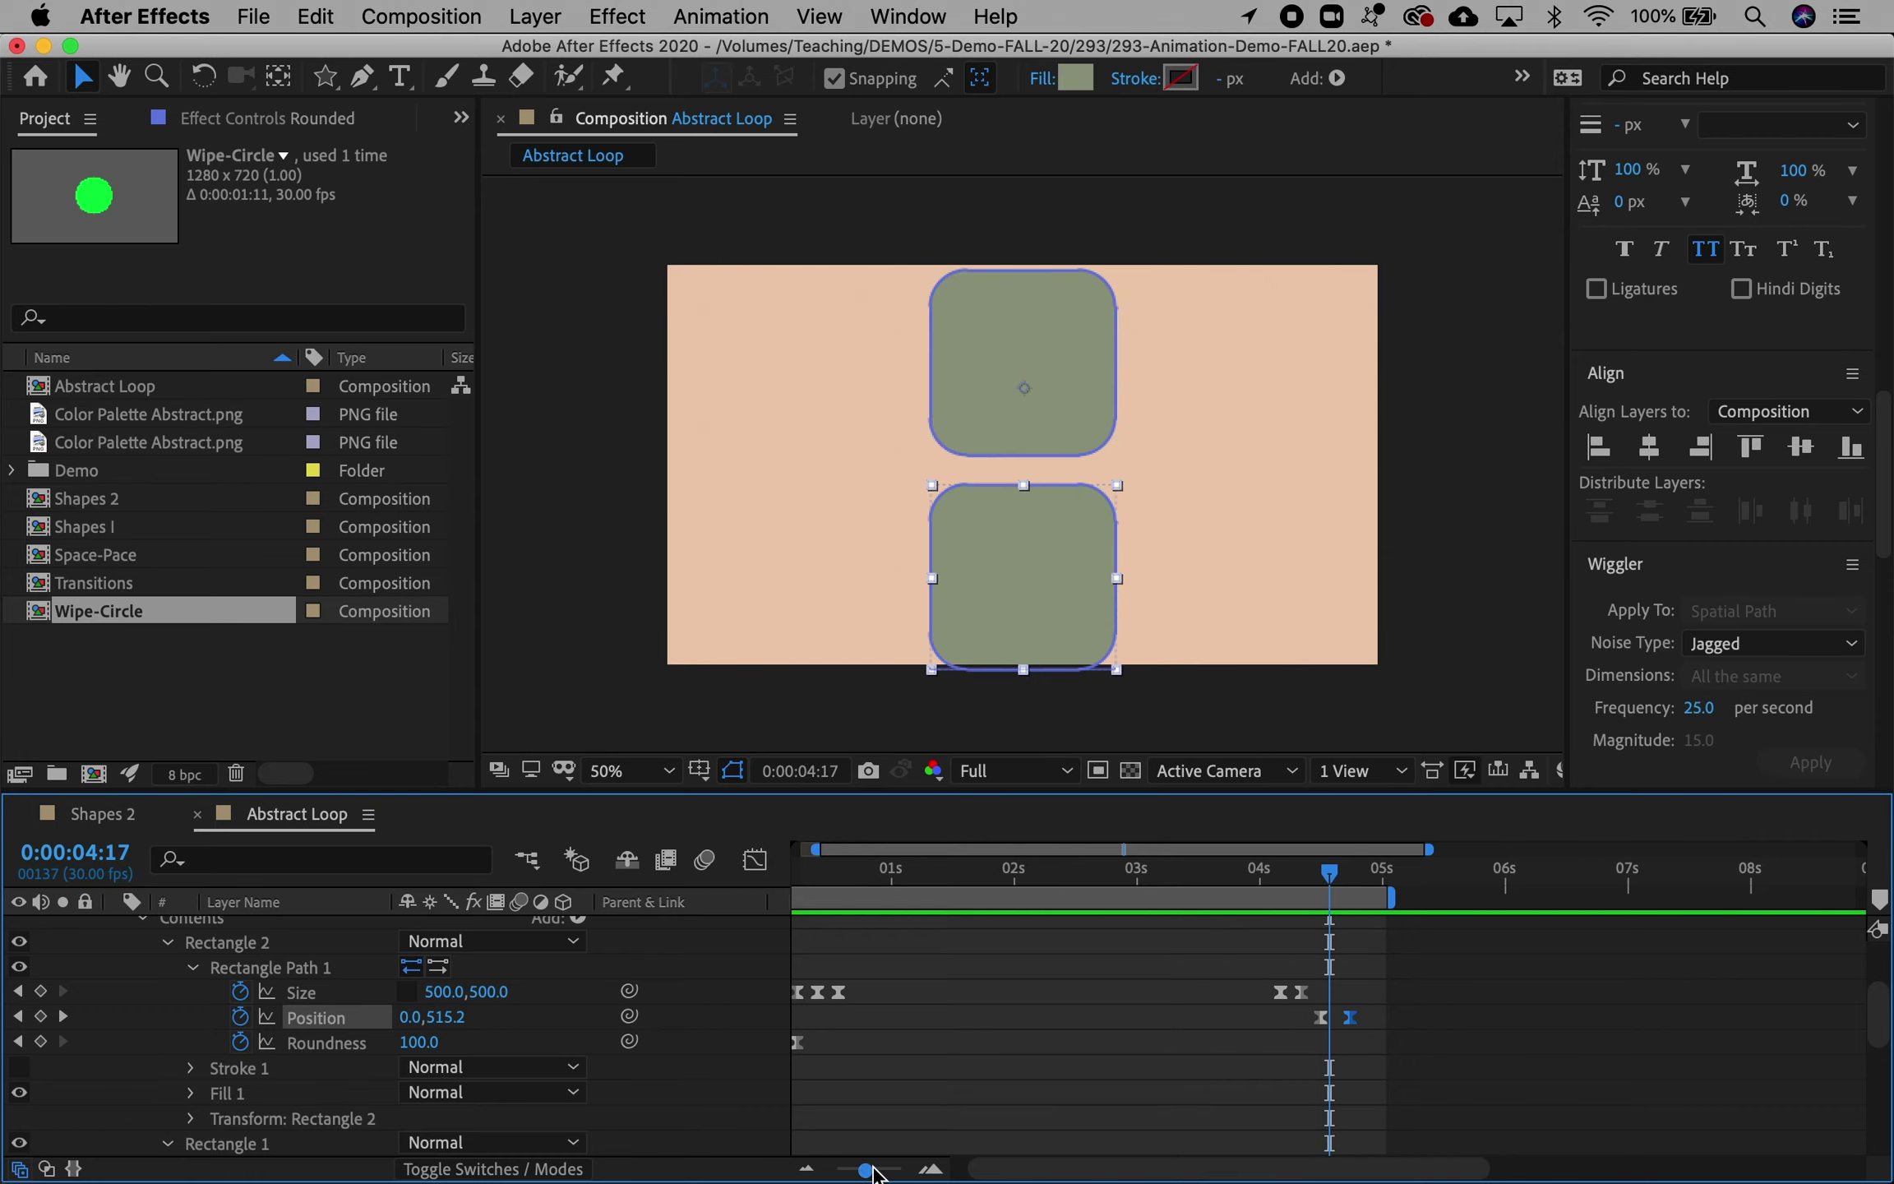
Step: Pre-compose Circle, Points, Rounded and the background solid into a composition named 'Loop'
left_click_drag(874, 1172, 789, 1165)
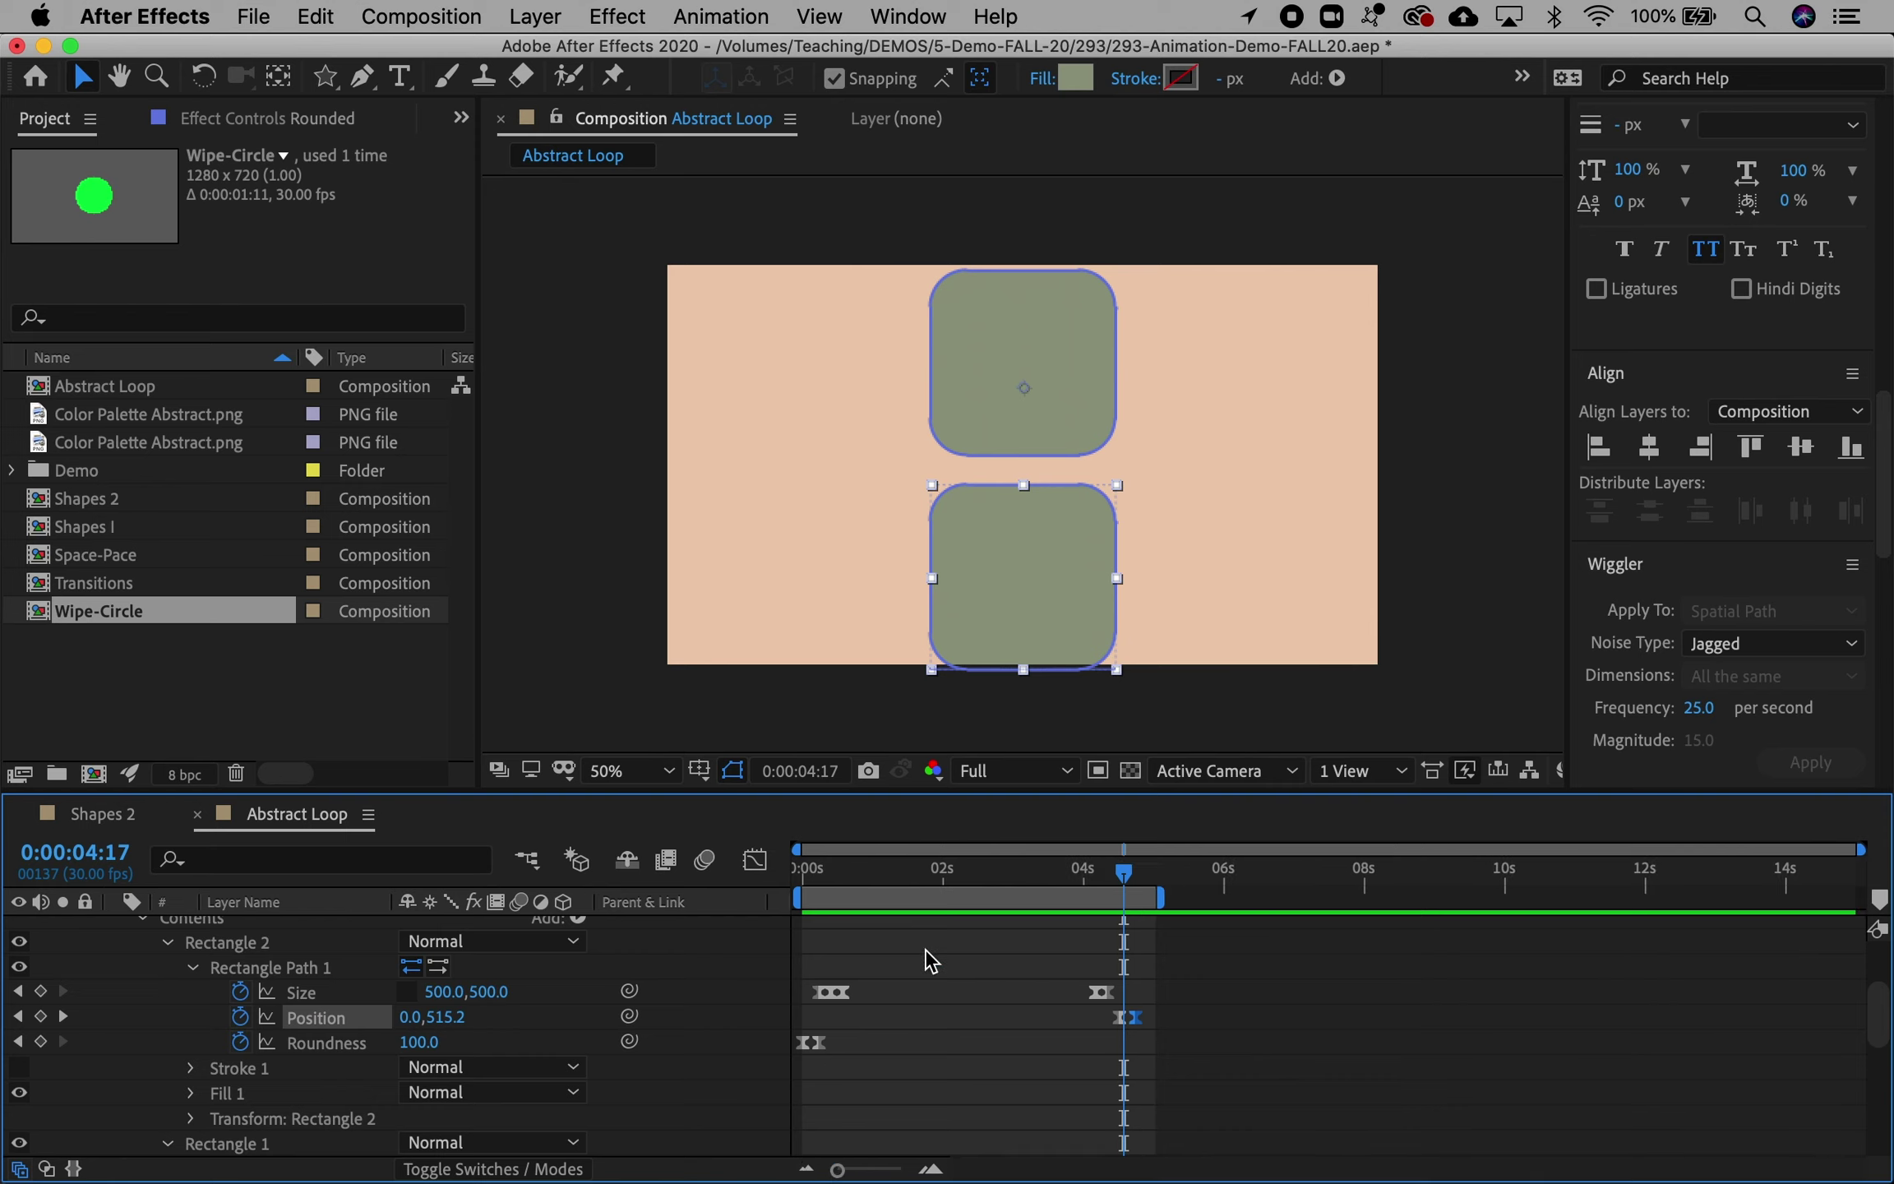
scroll(933, 1036, "up", 3)
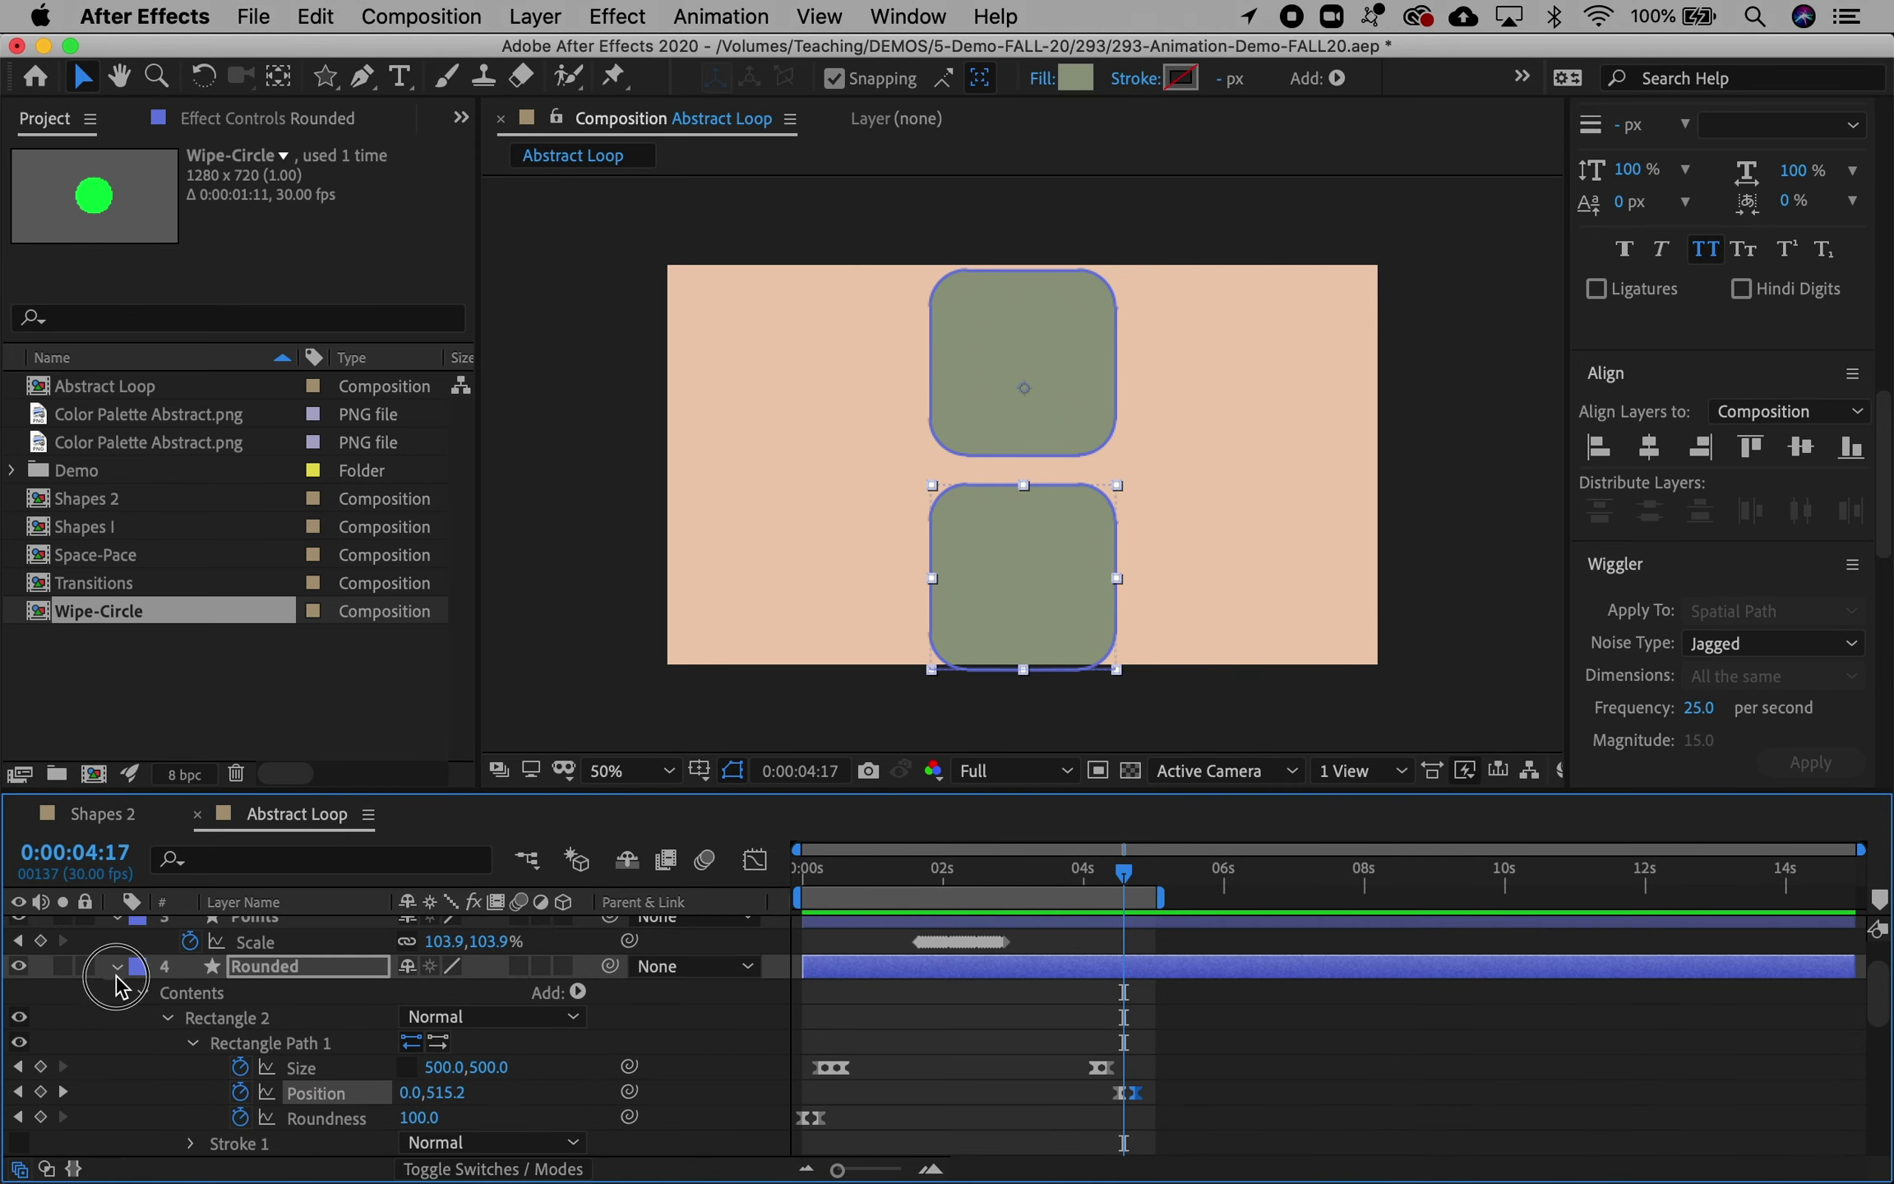
left_click(117, 968)
left_click(117, 978)
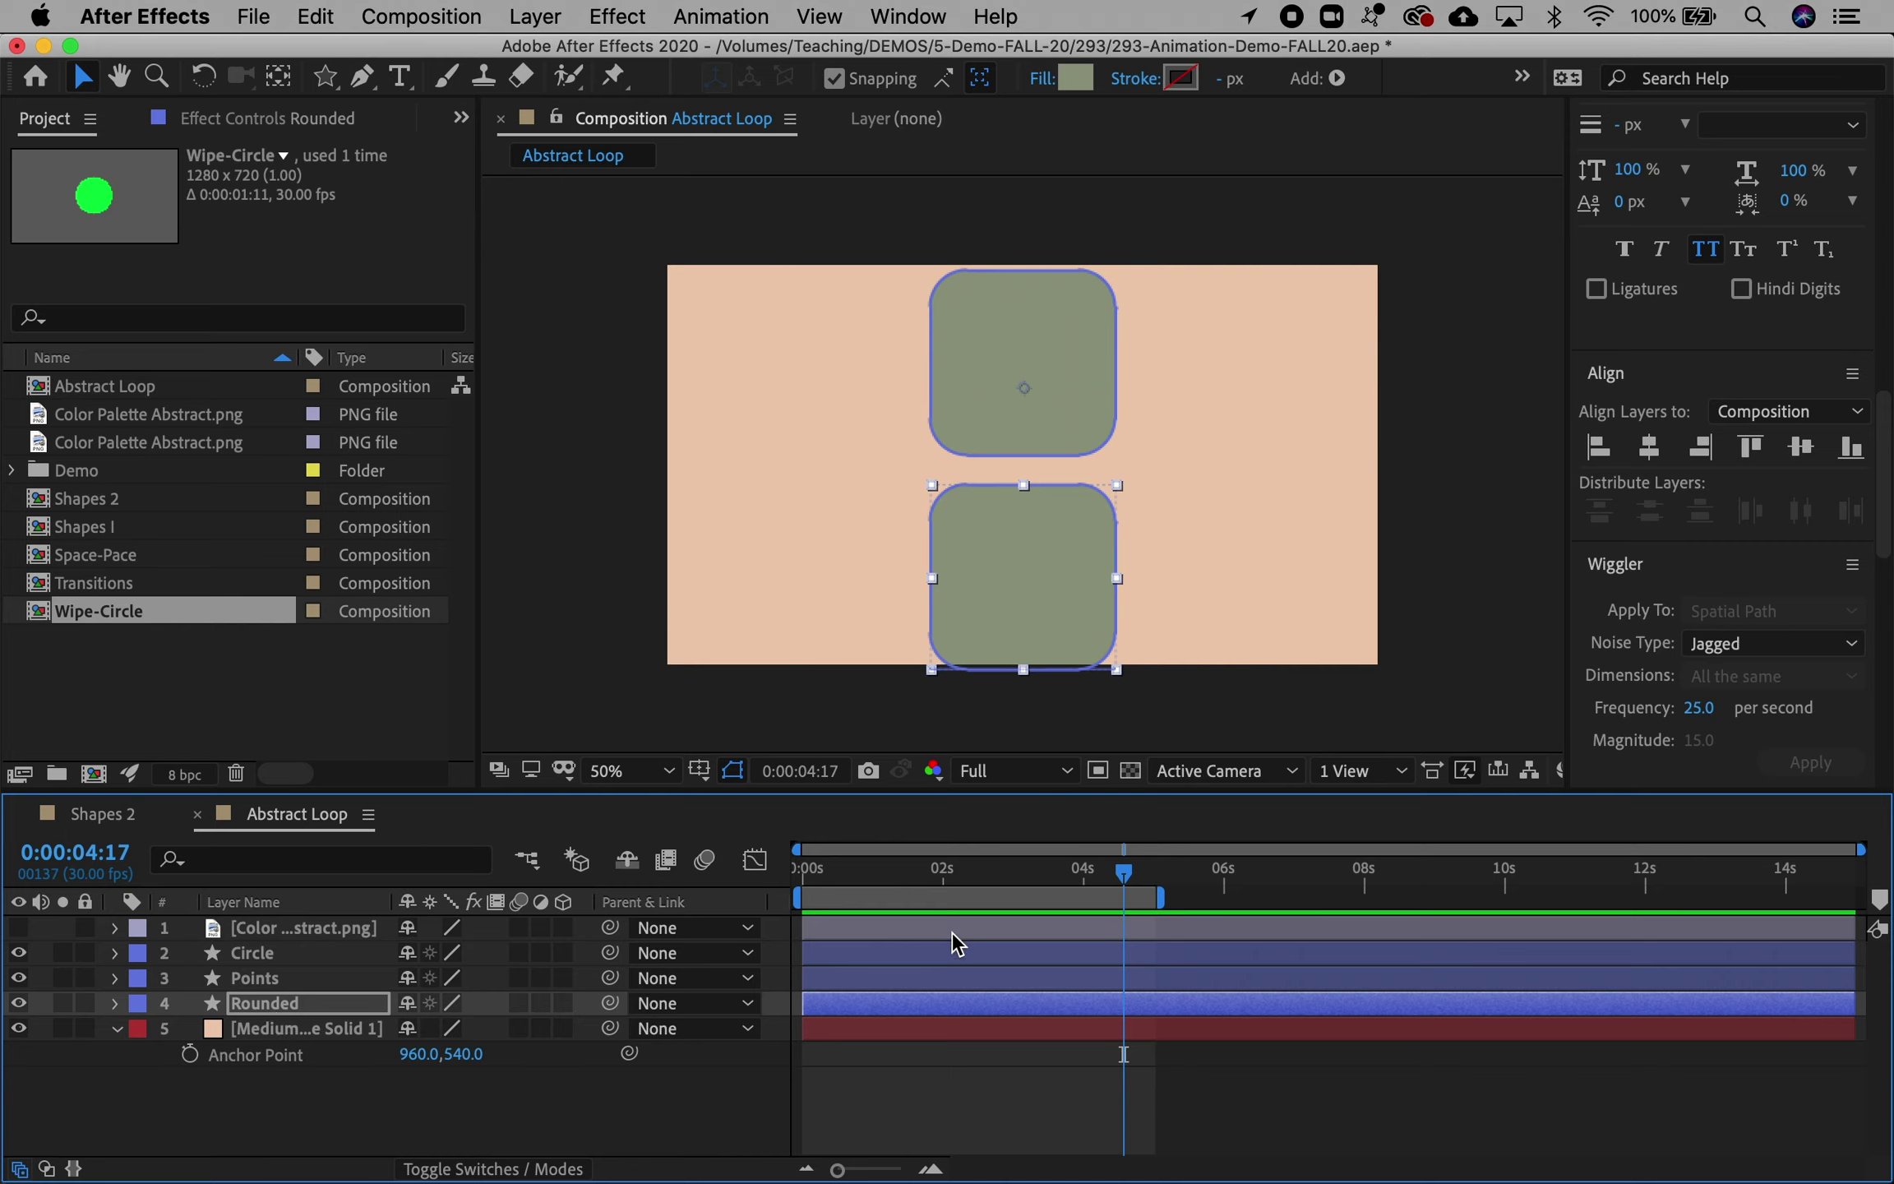
left_click(280, 954)
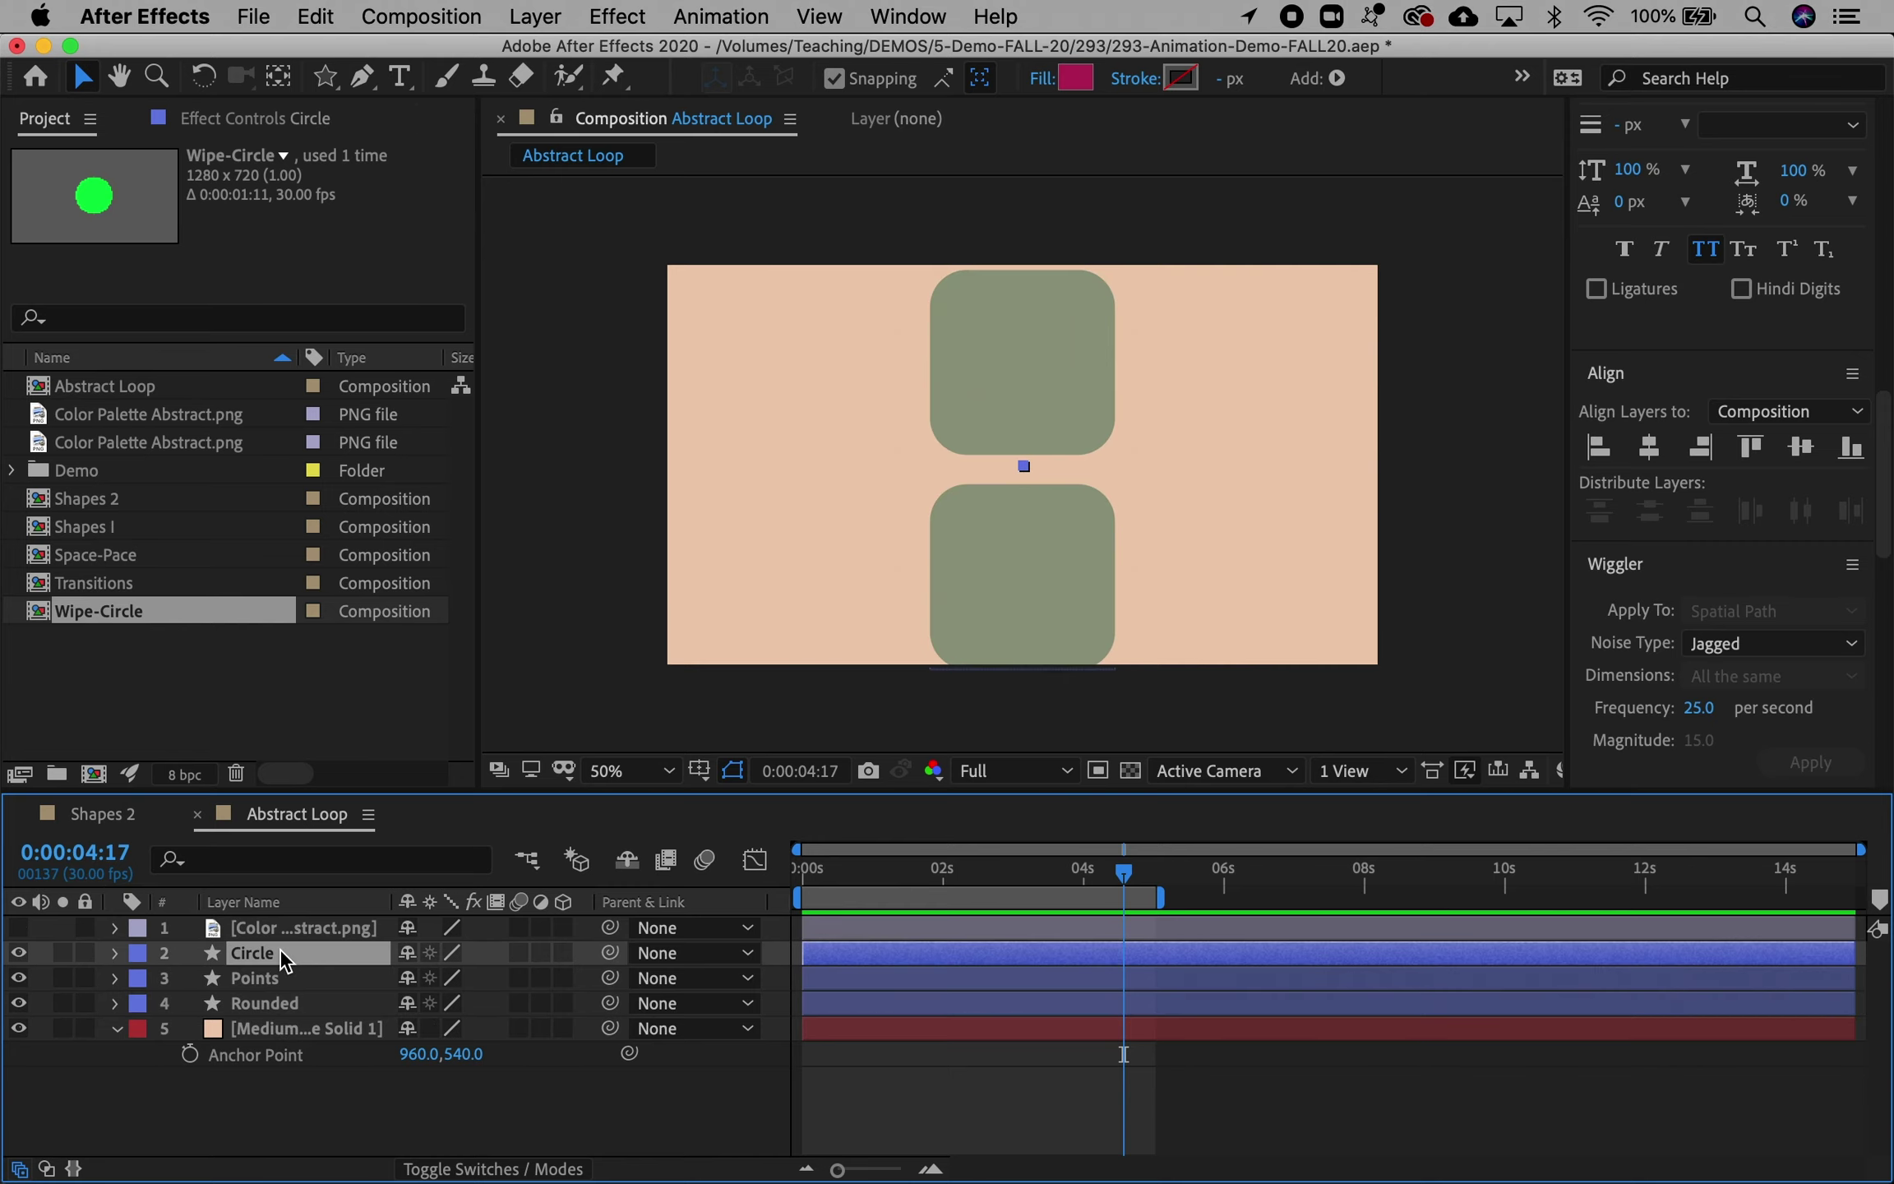
left_click(276, 1029, "shift")
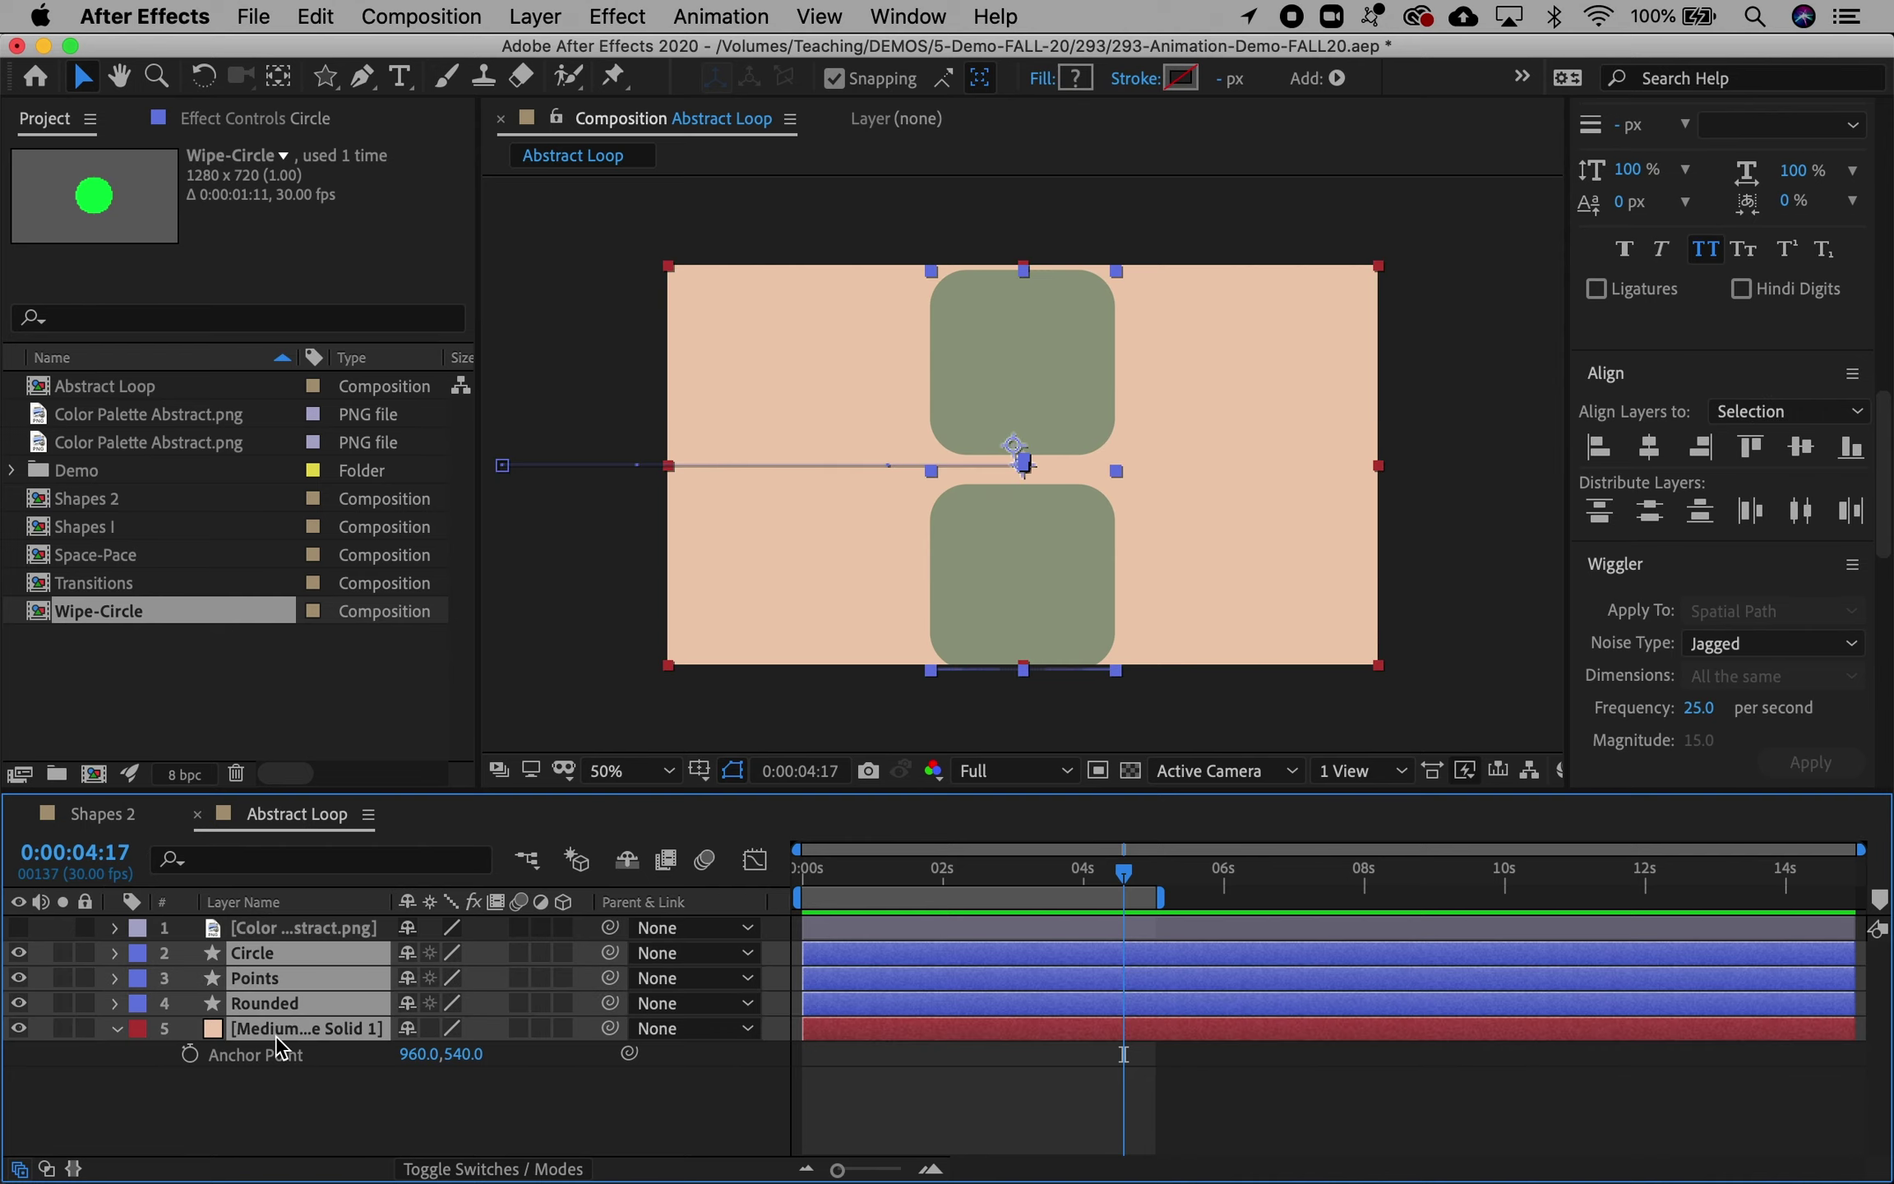
right_click(270, 974)
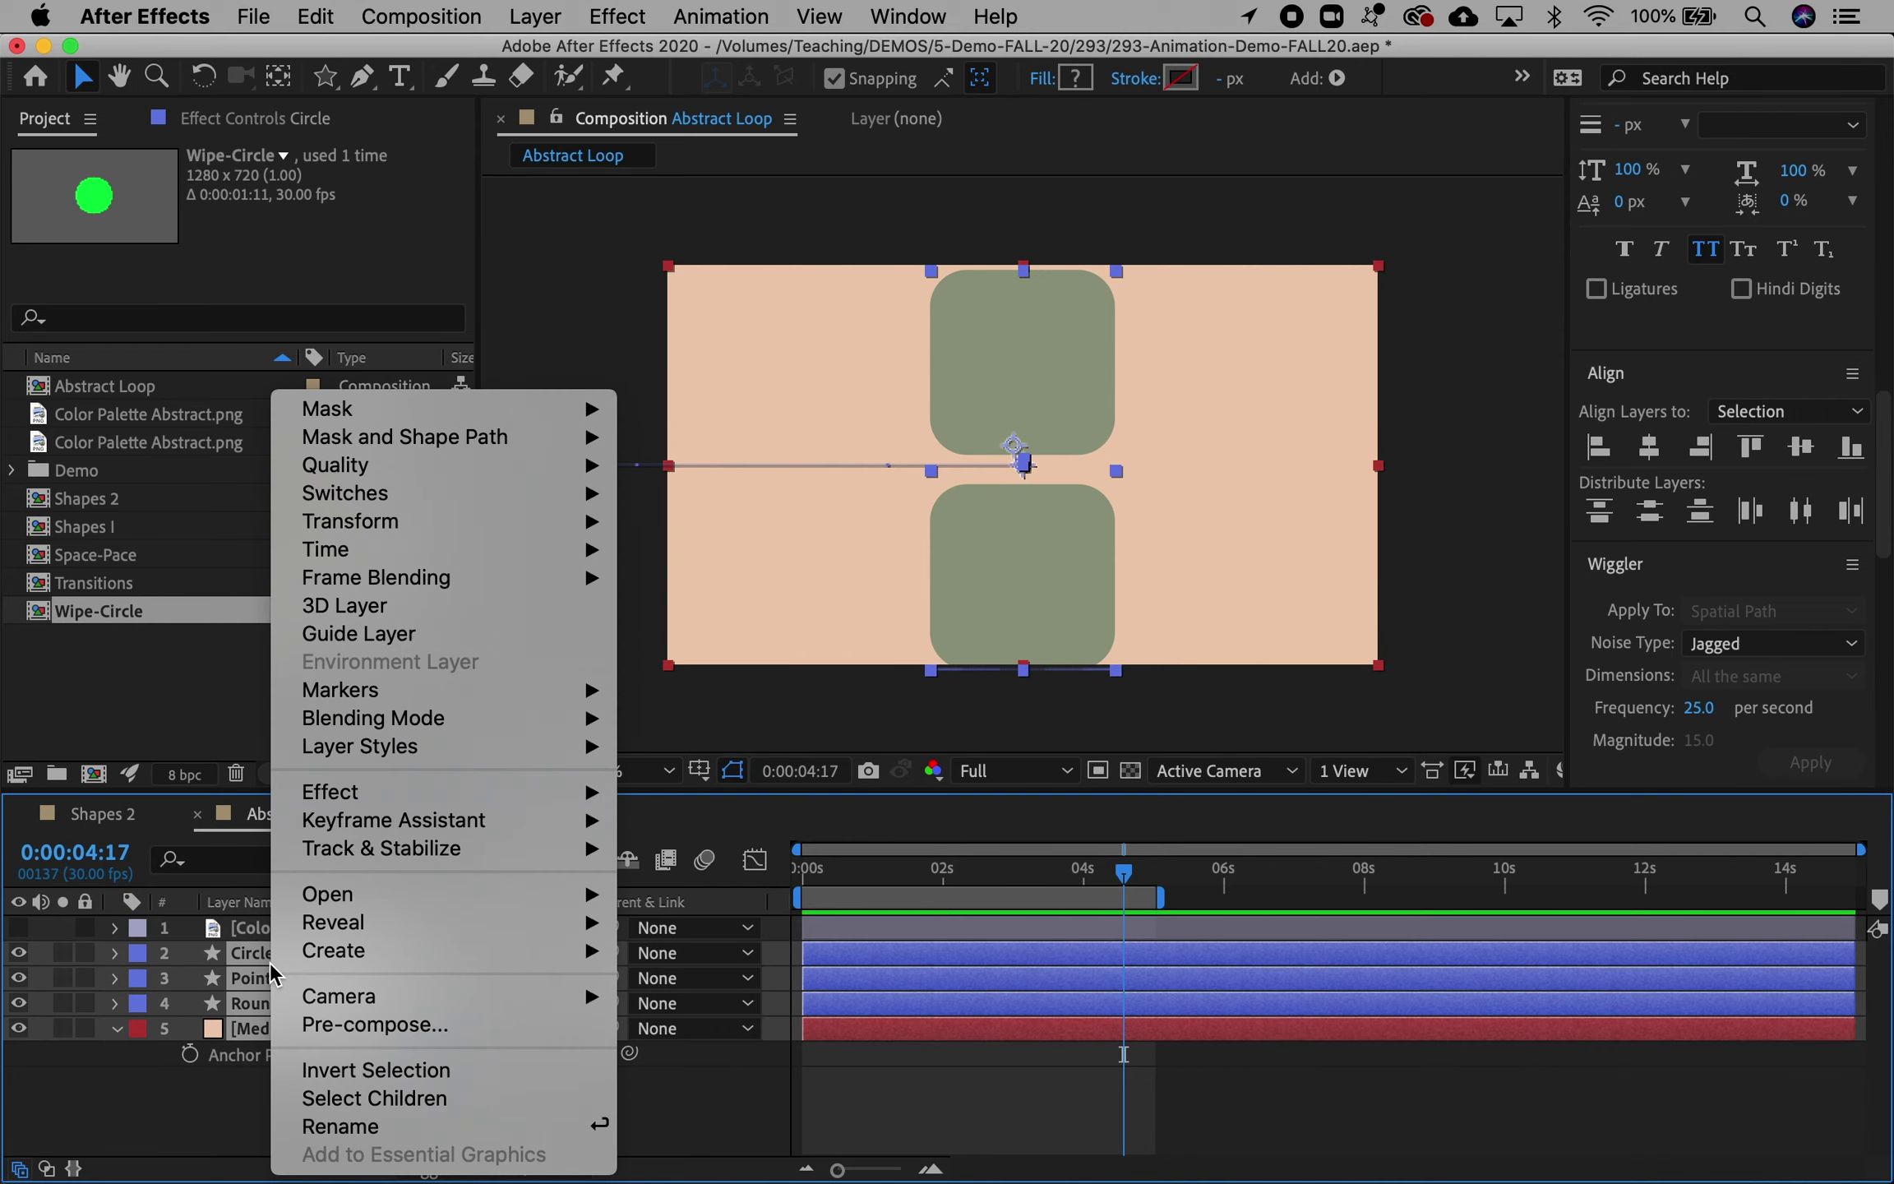
left_click(309, 1024)
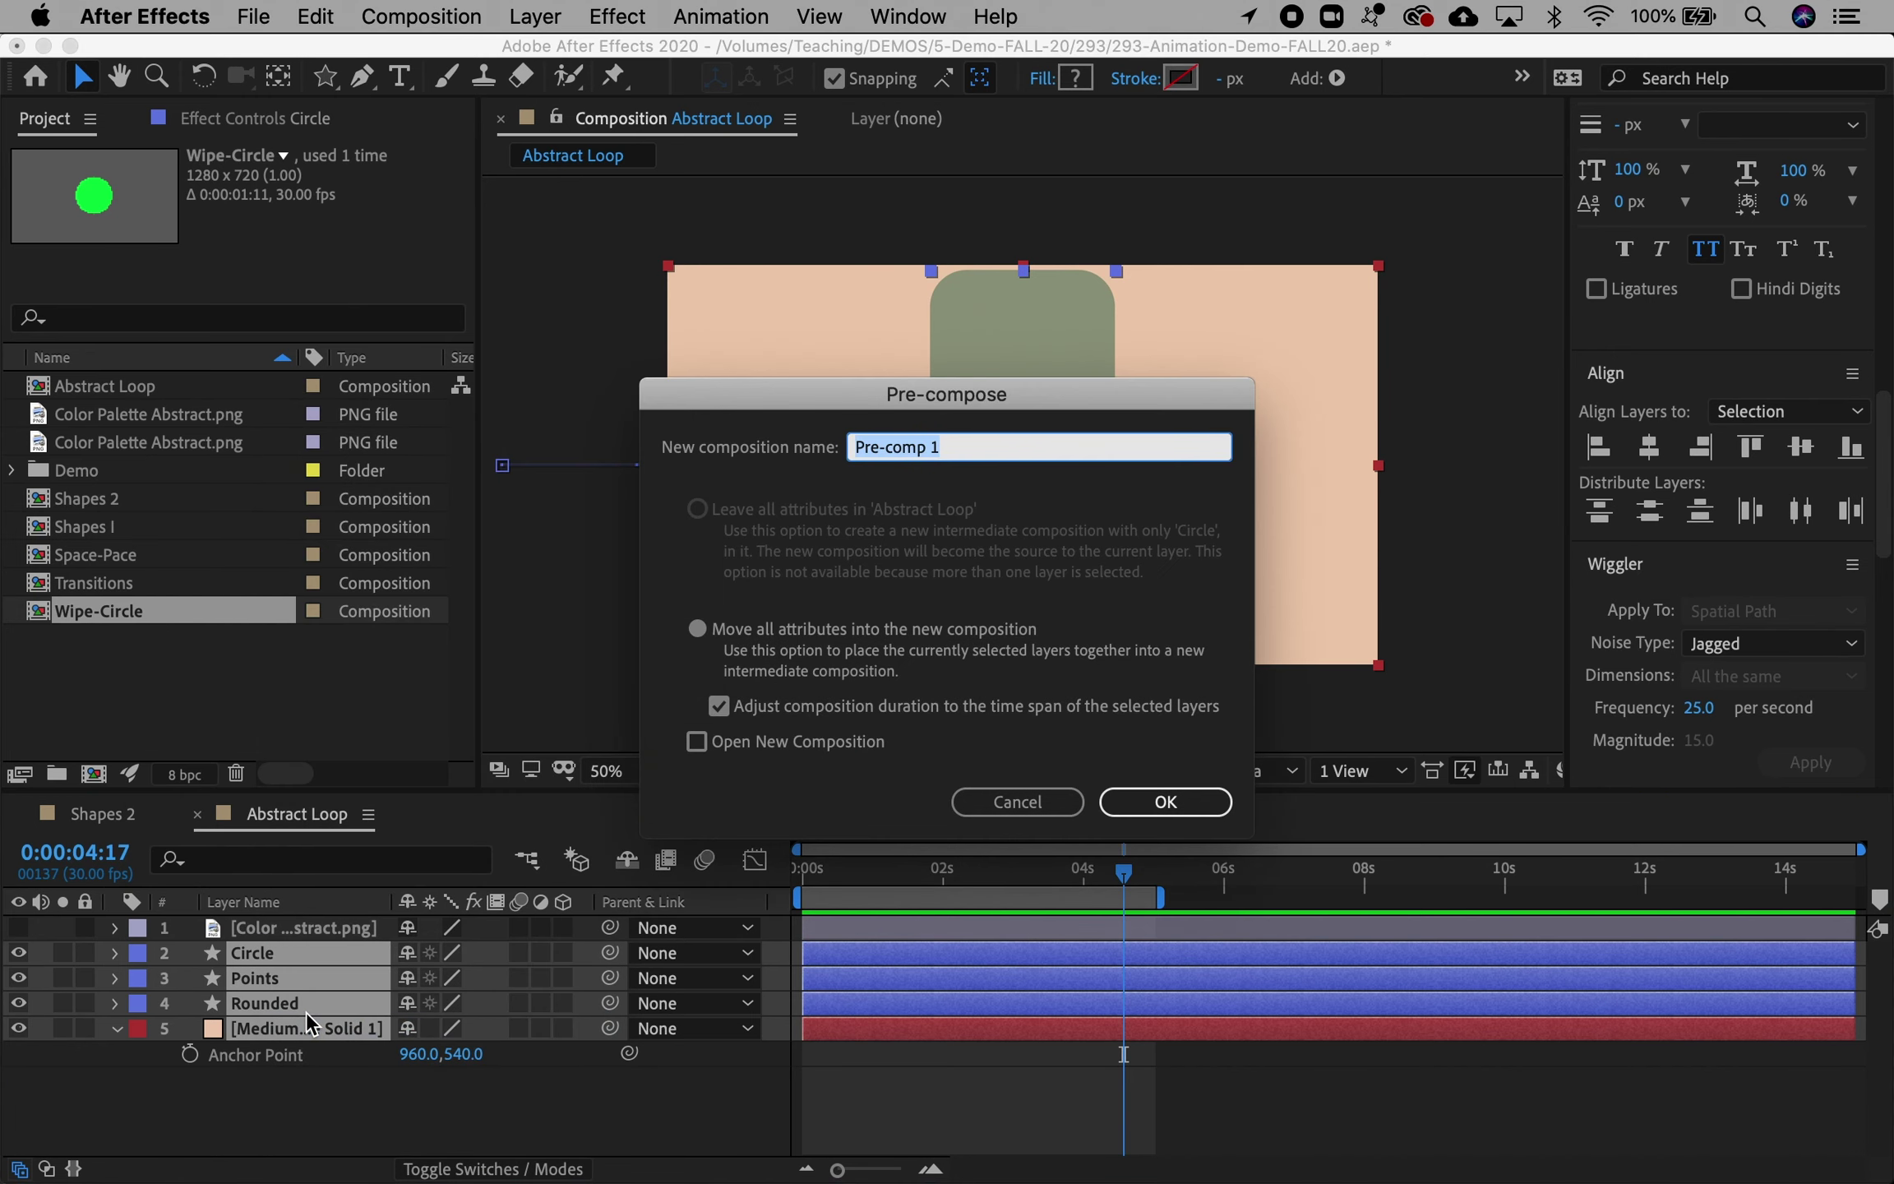
type("Loop")
key("Return")
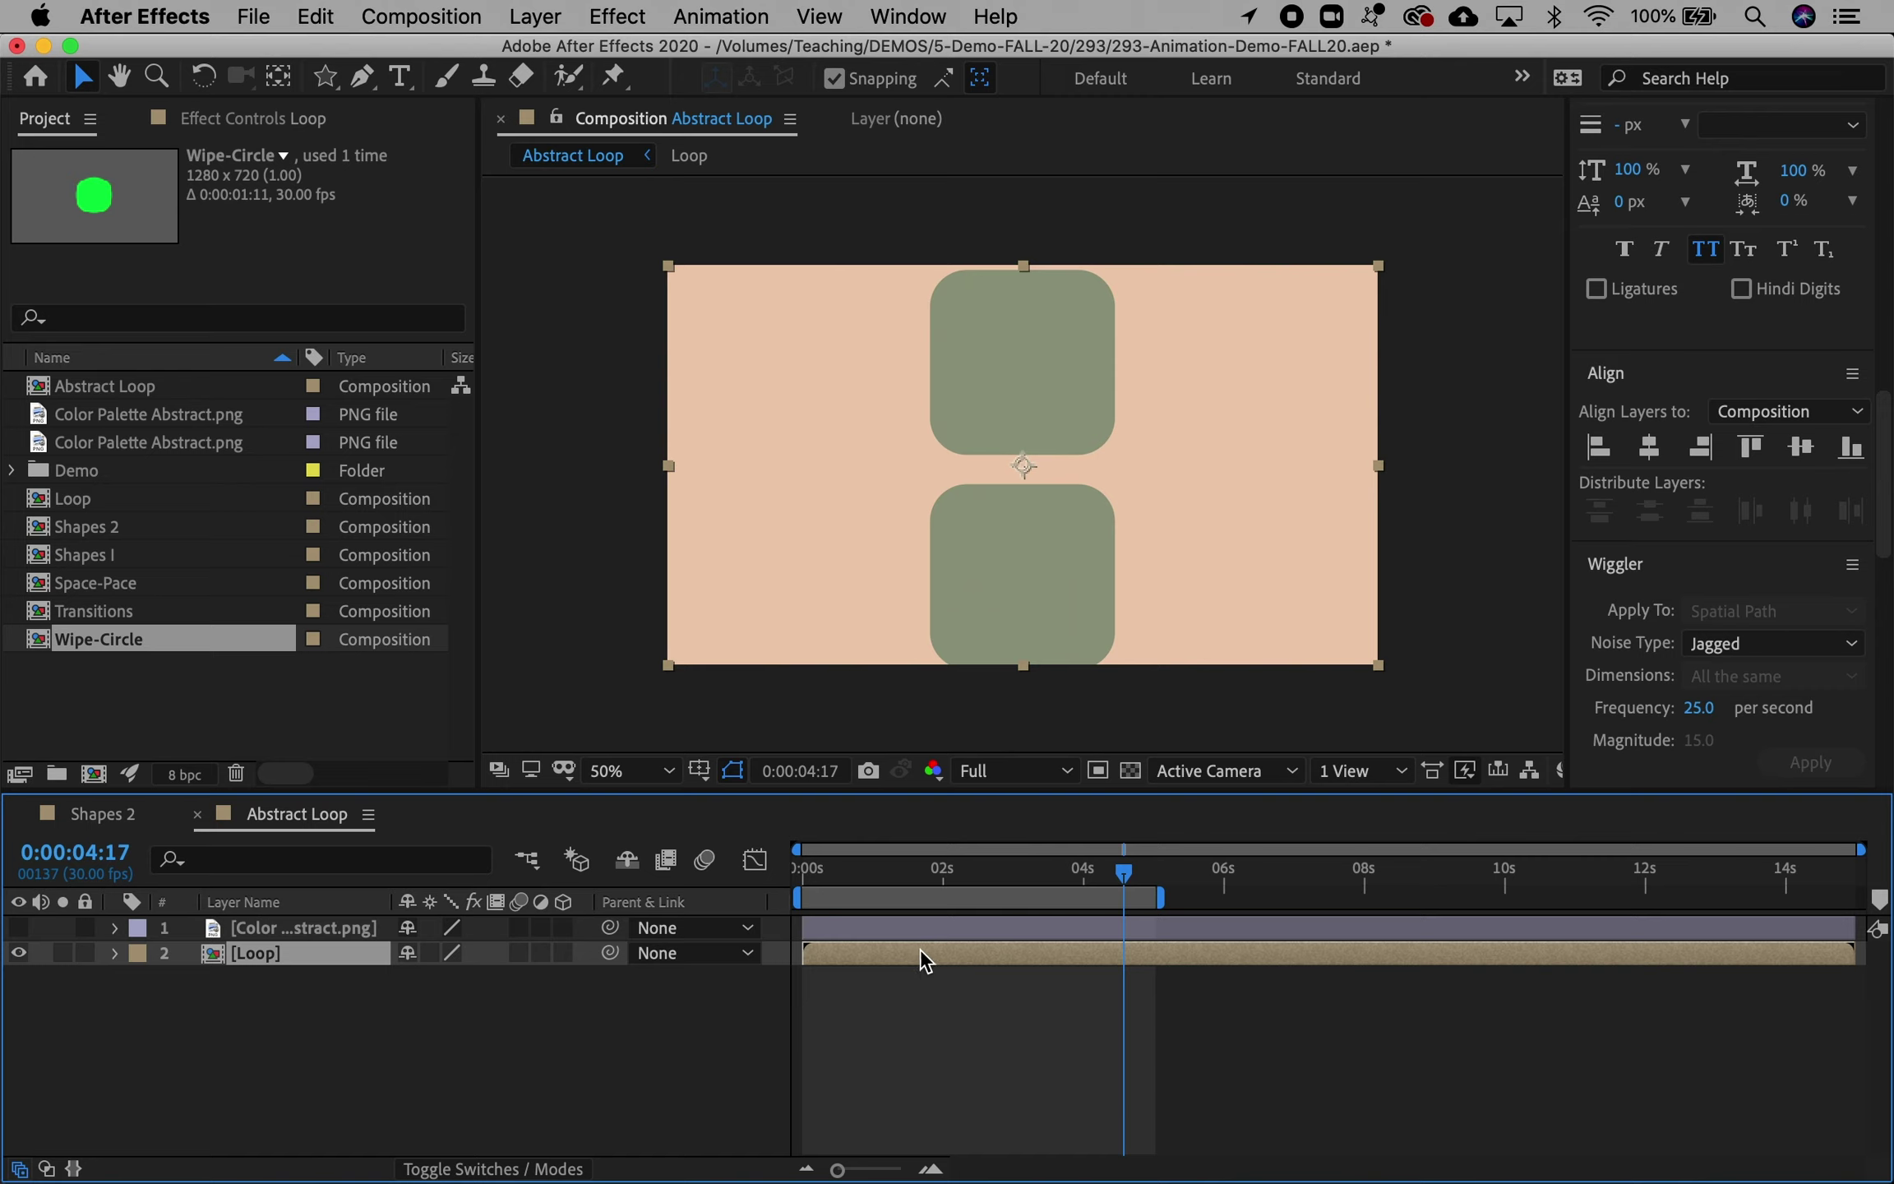
Step: Trim the Loop layer's end at 4:29
left_click_drag(1123, 870, 1153, 878)
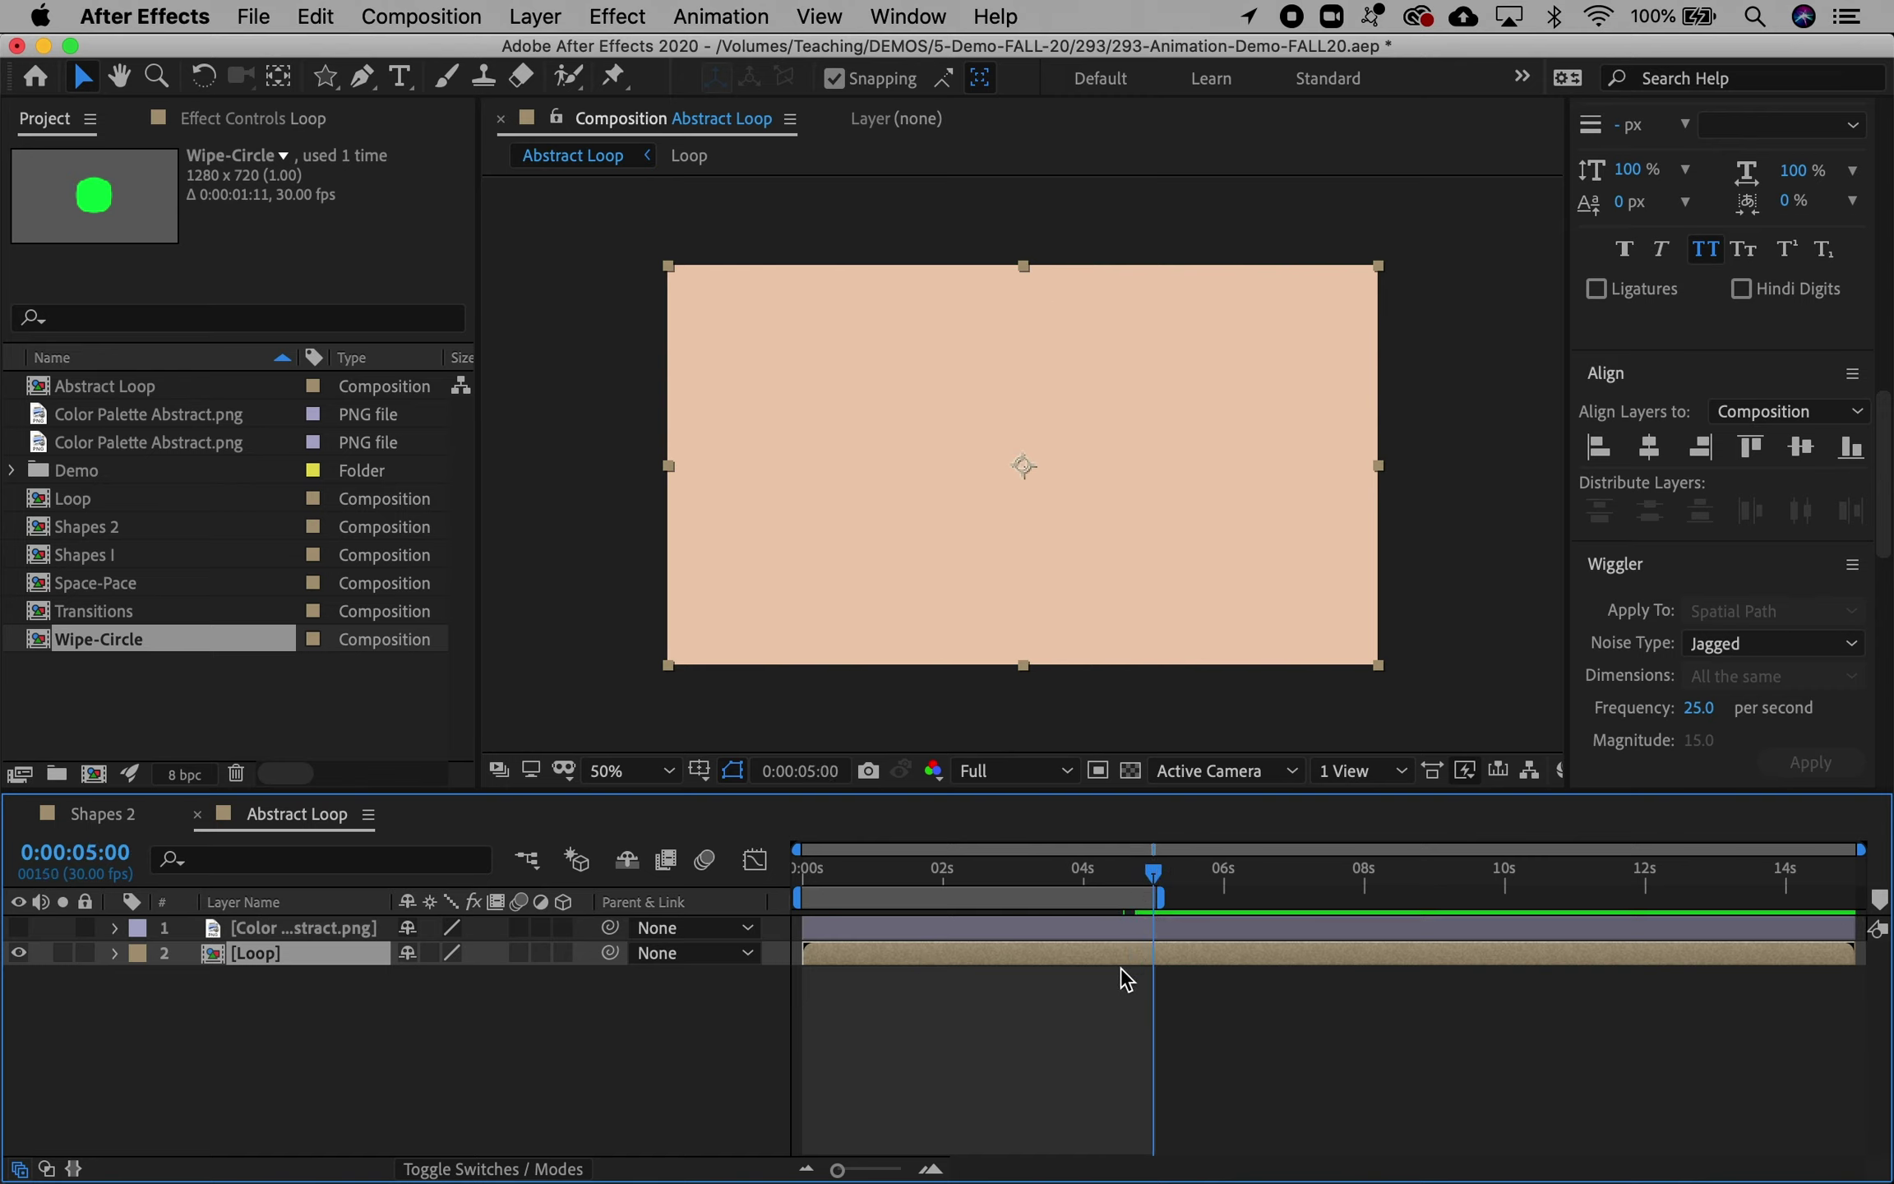
key("Page_Up")
key("alt+bracketright")
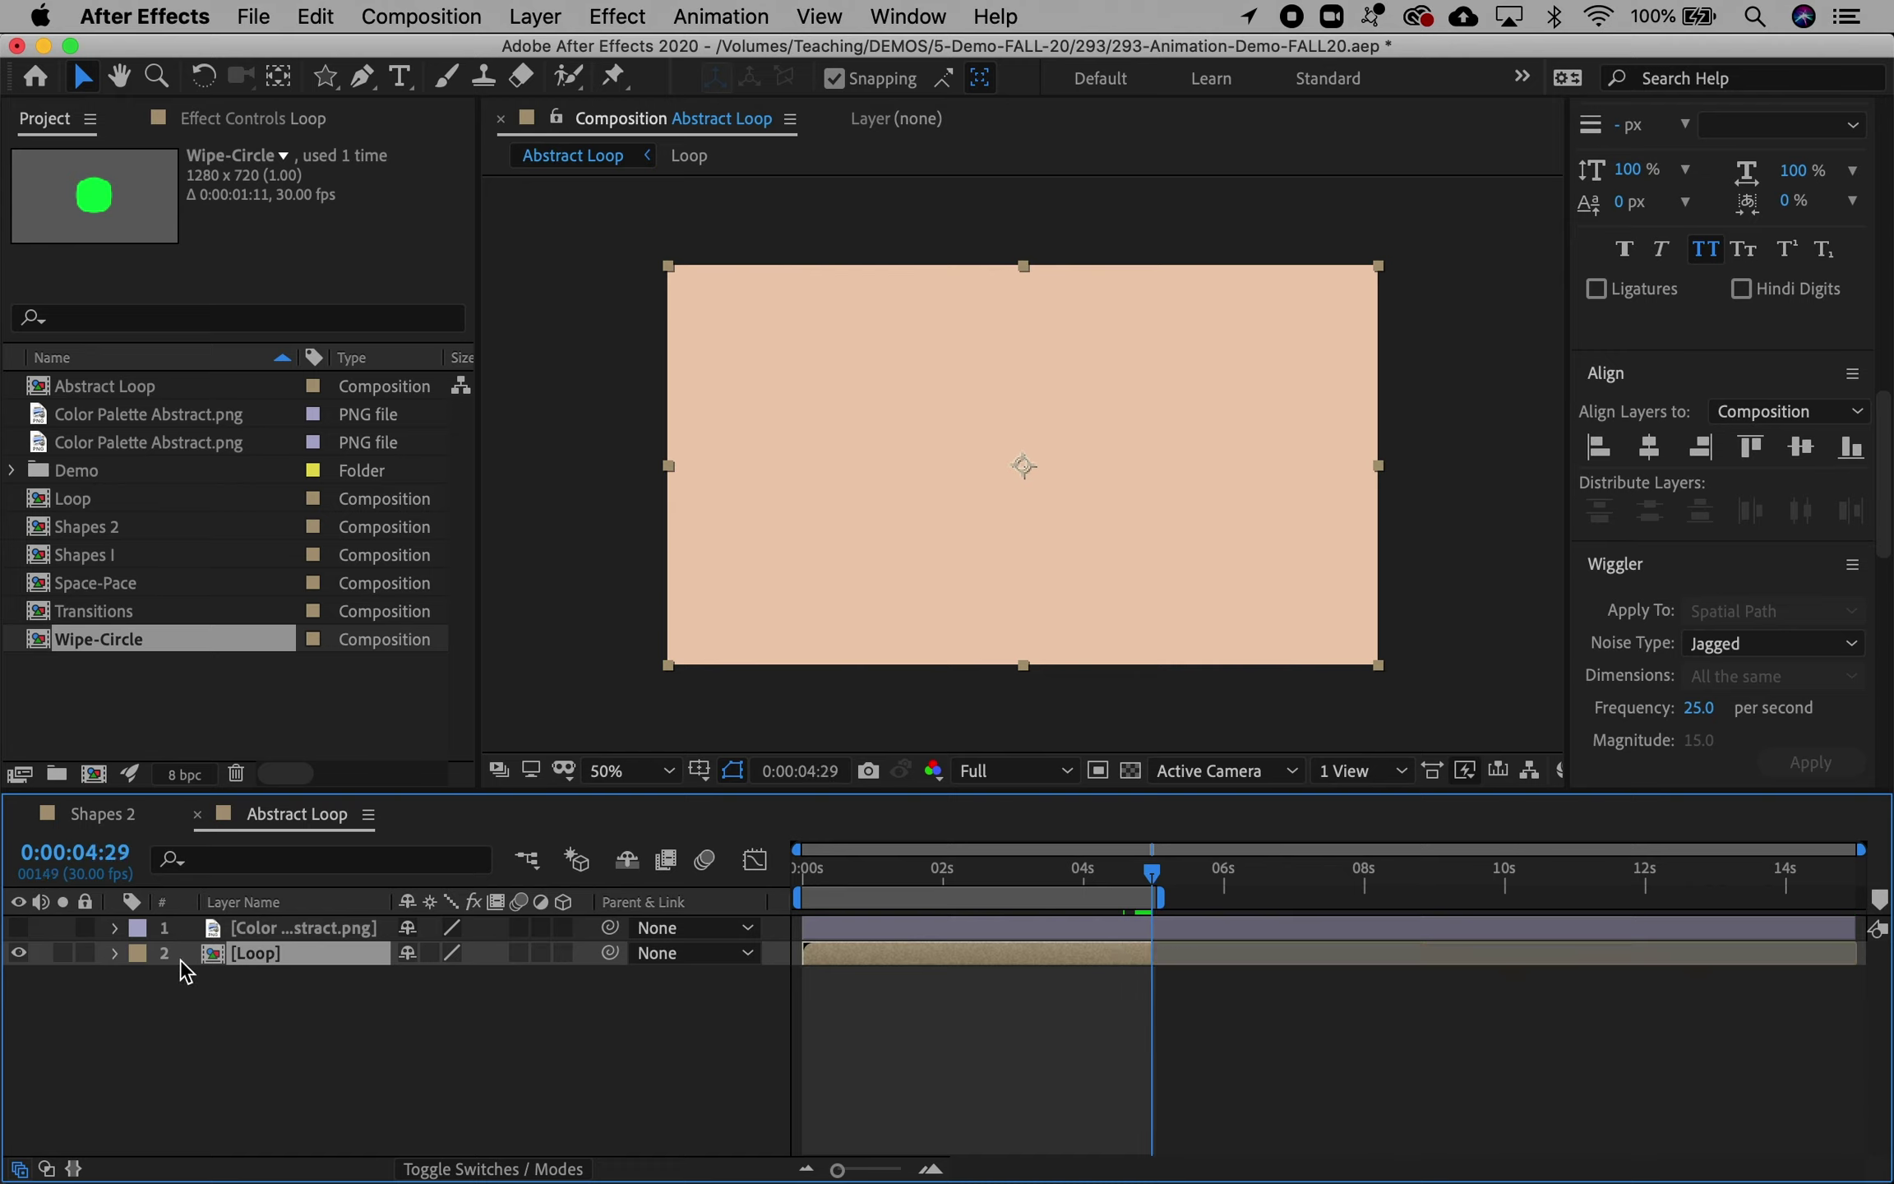
Step: Duplicate Loop twice and place the copies at 5 and 10 seconds, then preview
left_click(216, 956)
key("super+d")
key("super+d")
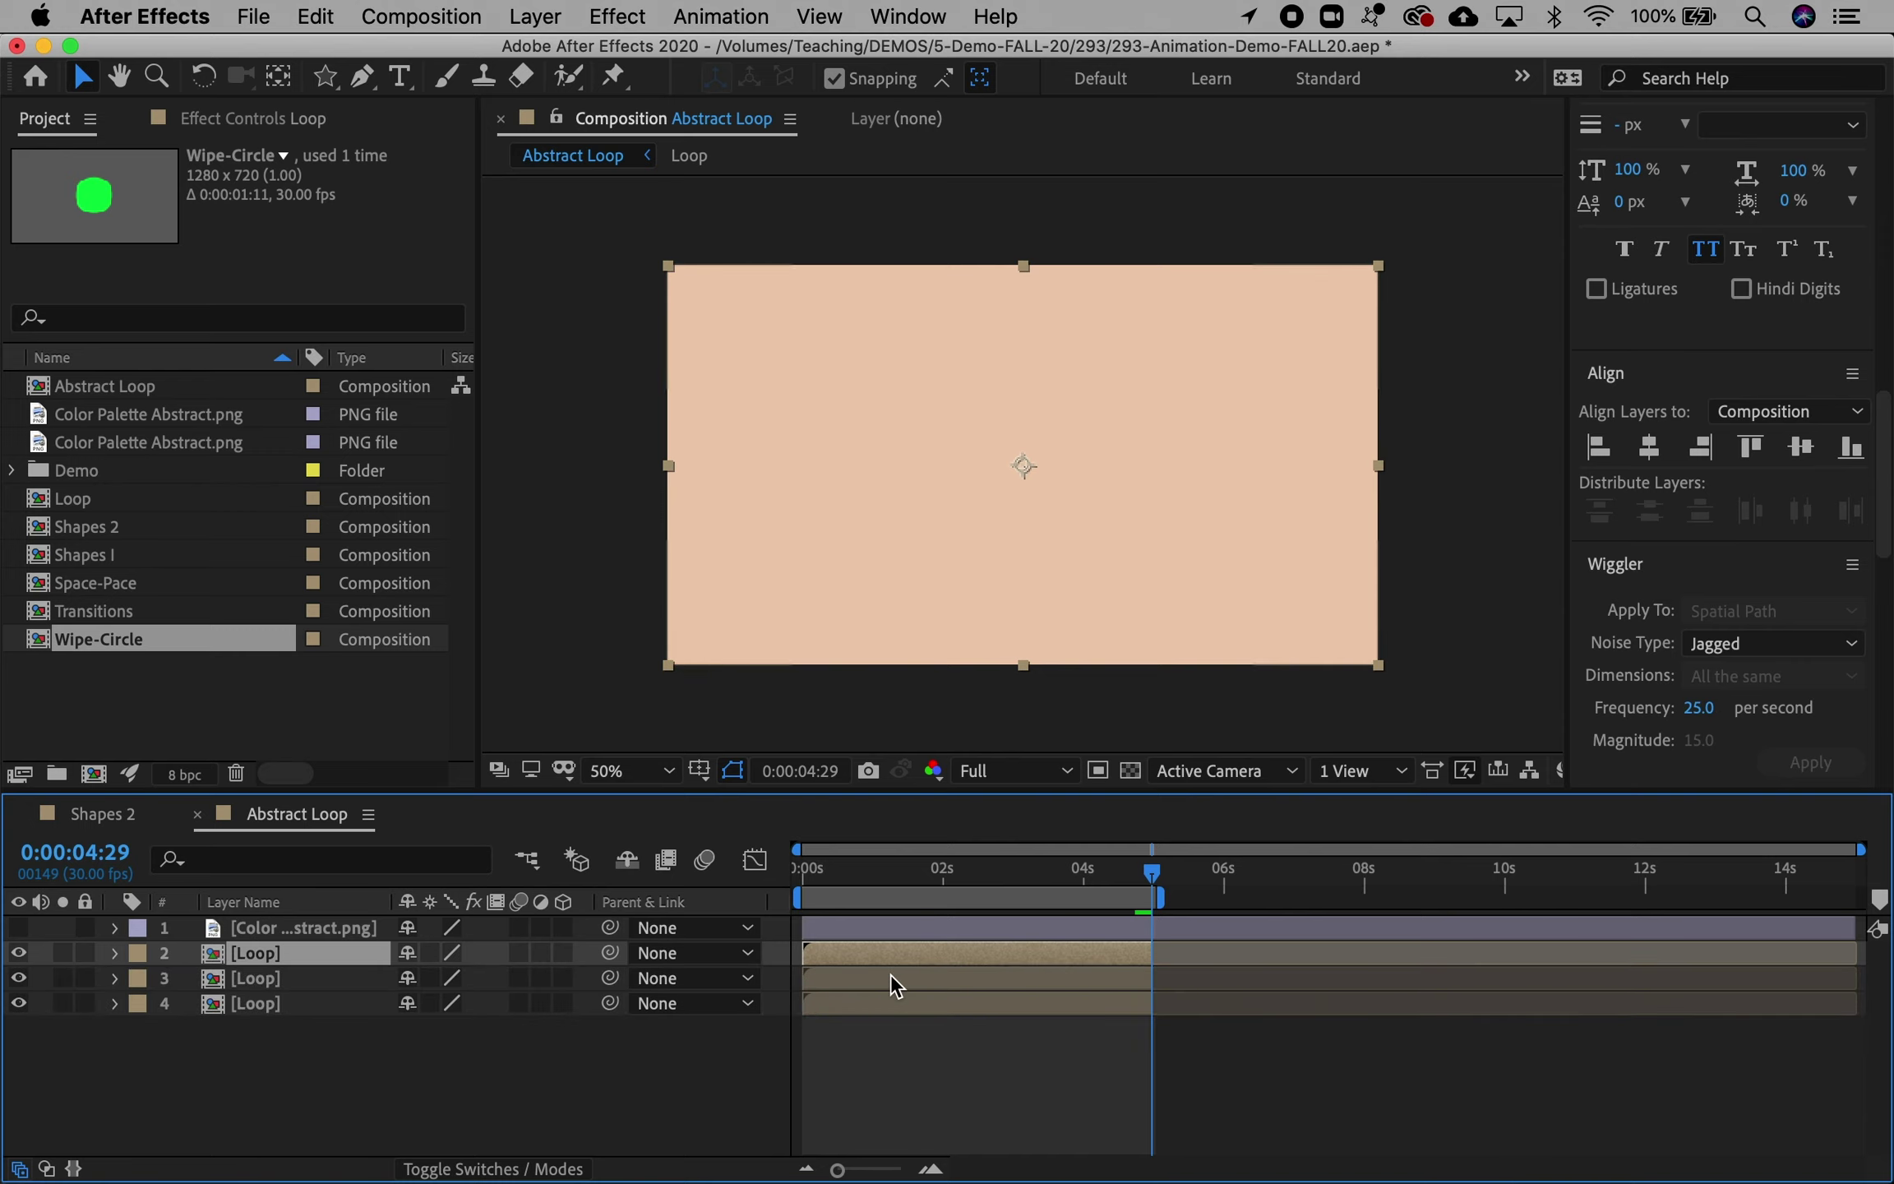
left_click_drag(896, 984, 1254, 974)
left_click_drag(981, 953, 1699, 960)
left_click_drag(1519, 884, 1264, 878)
key("space")
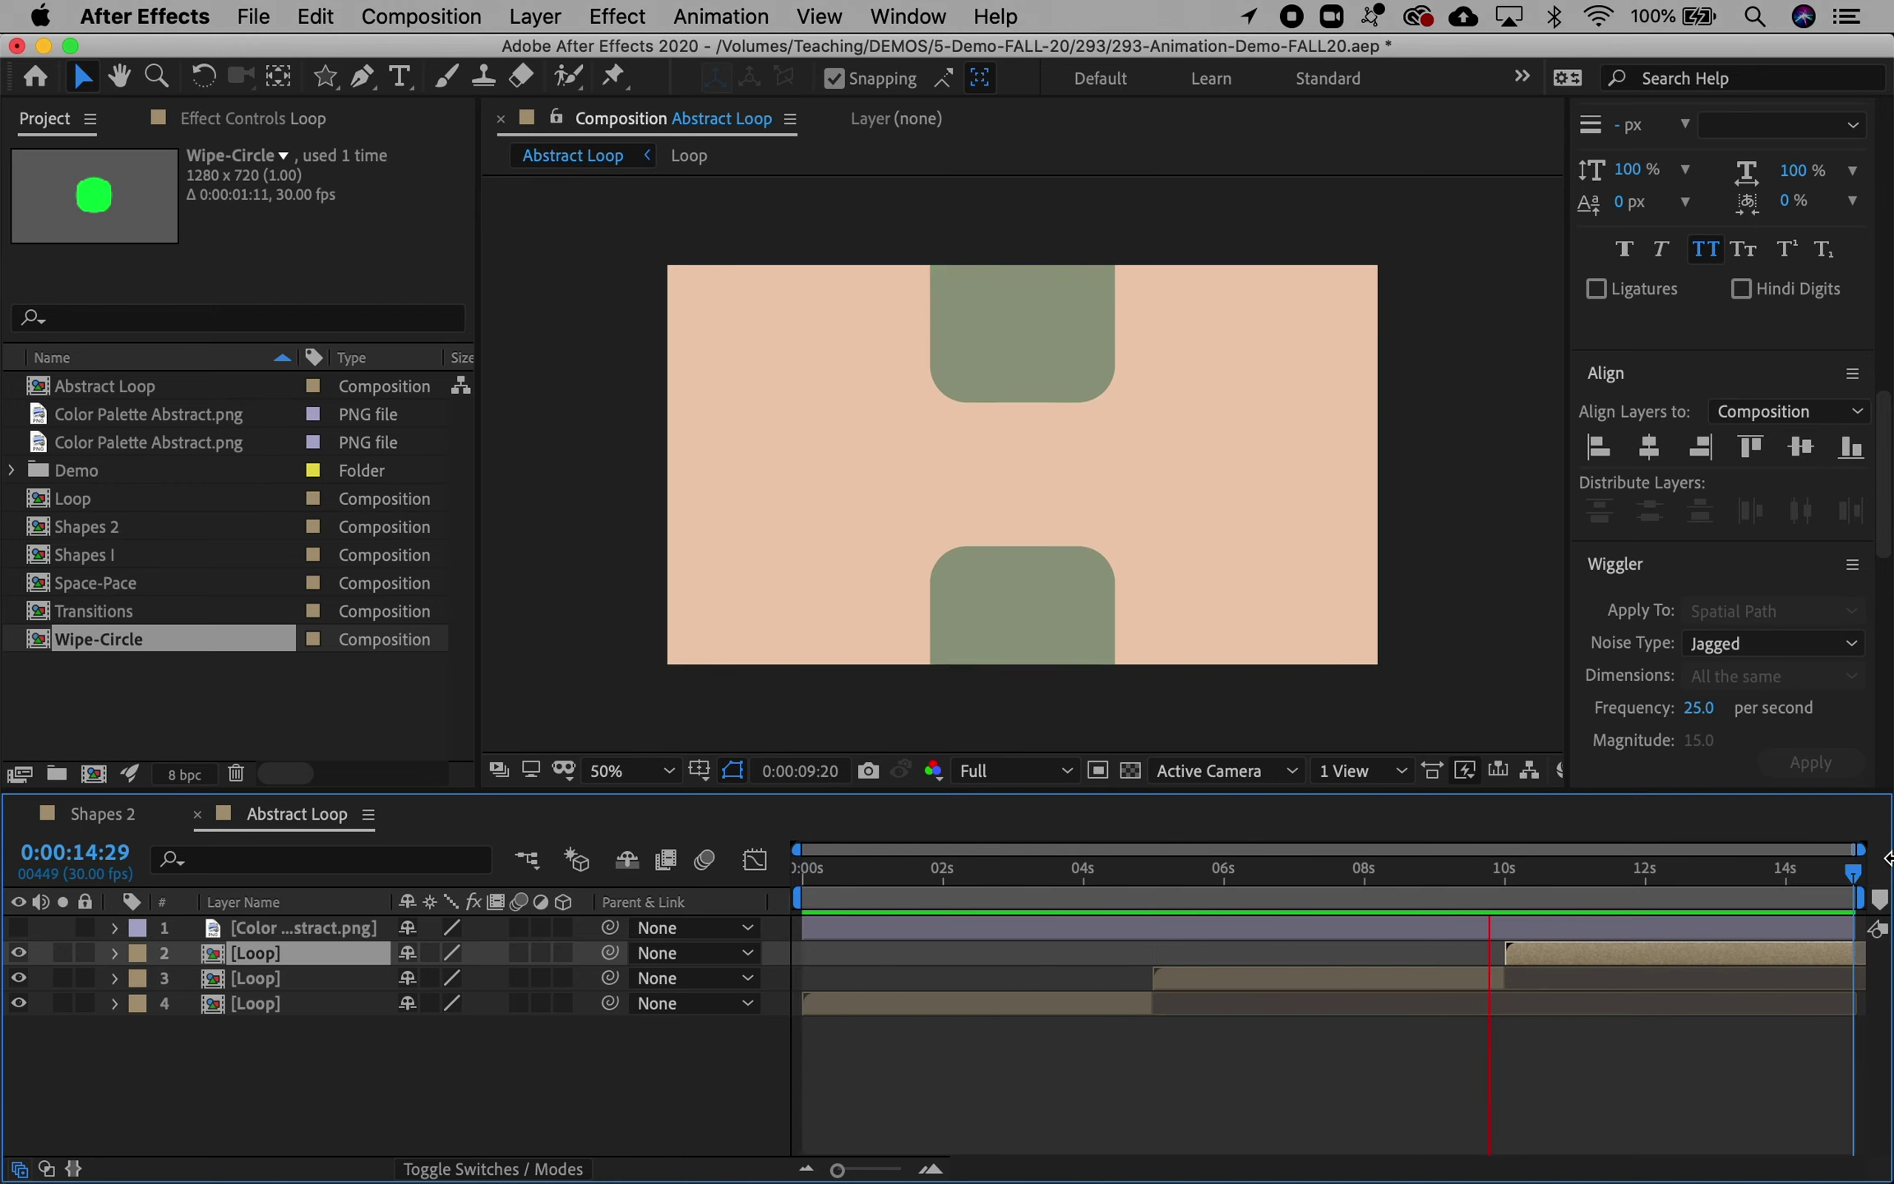